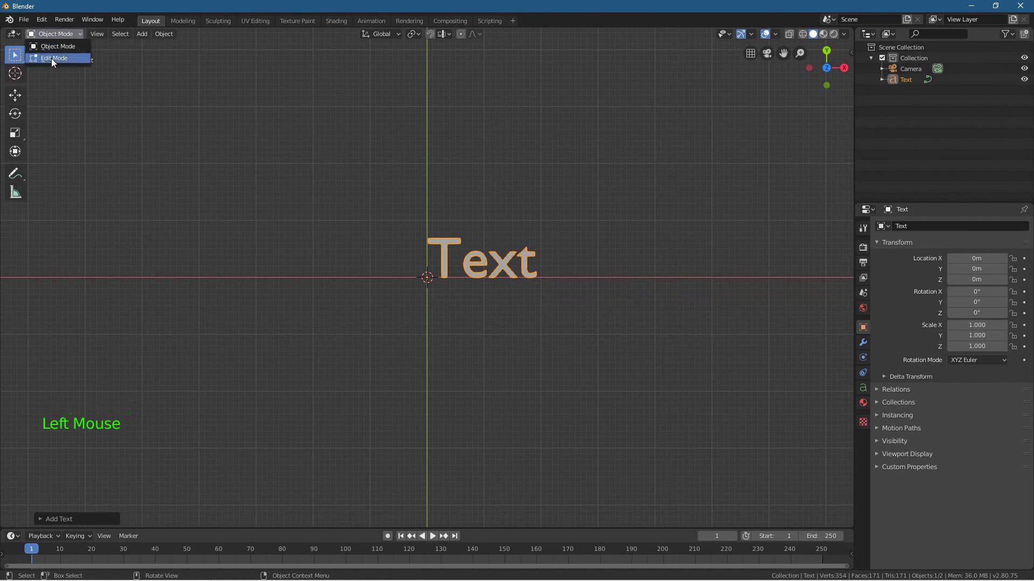
# - Replace the wording of the text object with "Cinematic"
pyautogui.click(51, 58)
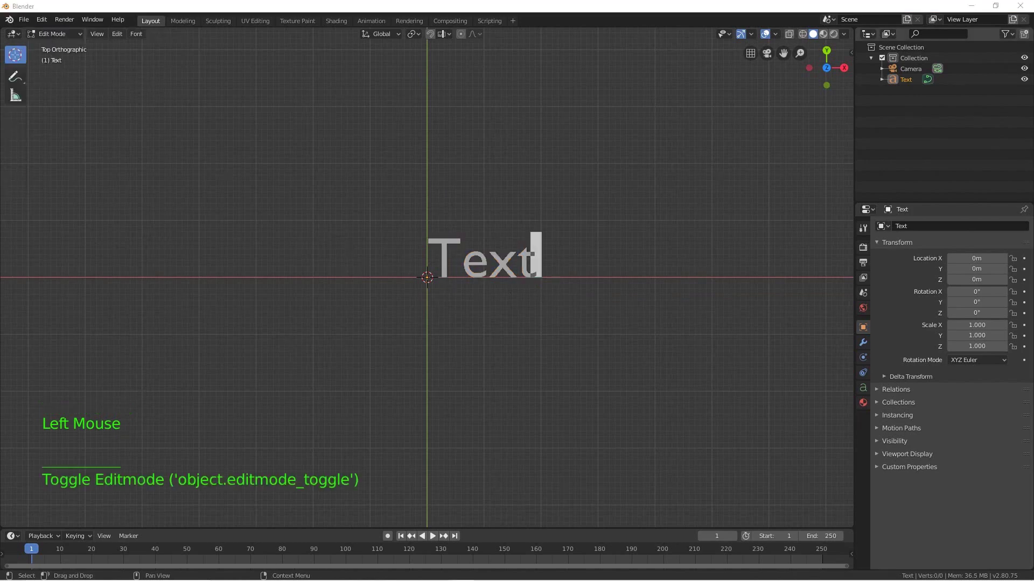
pyautogui.click(496, 267)
pyautogui.hotkey('ctrl', 'a')
pyautogui.write('Cinematic')
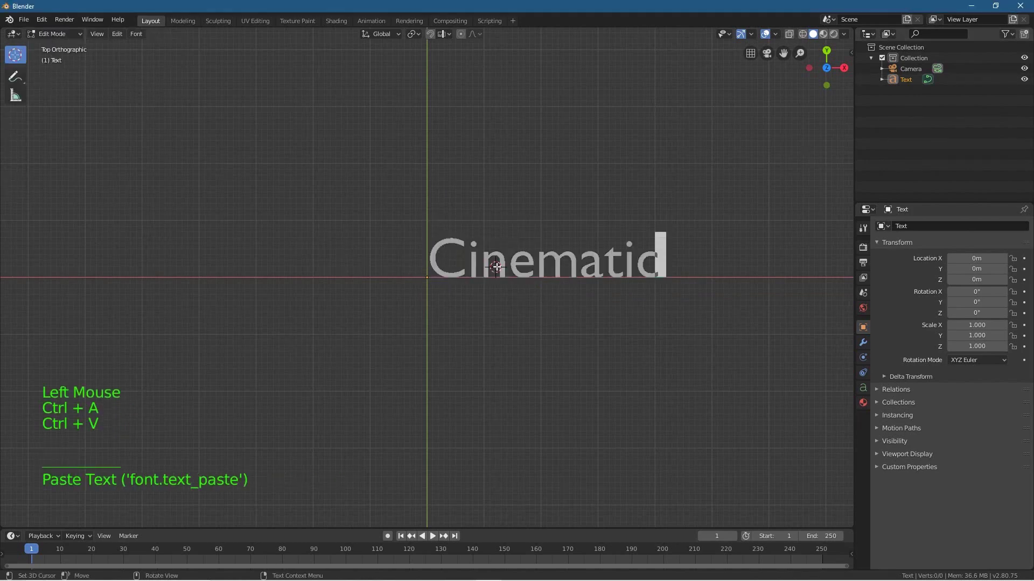
pyautogui.press('Tab')
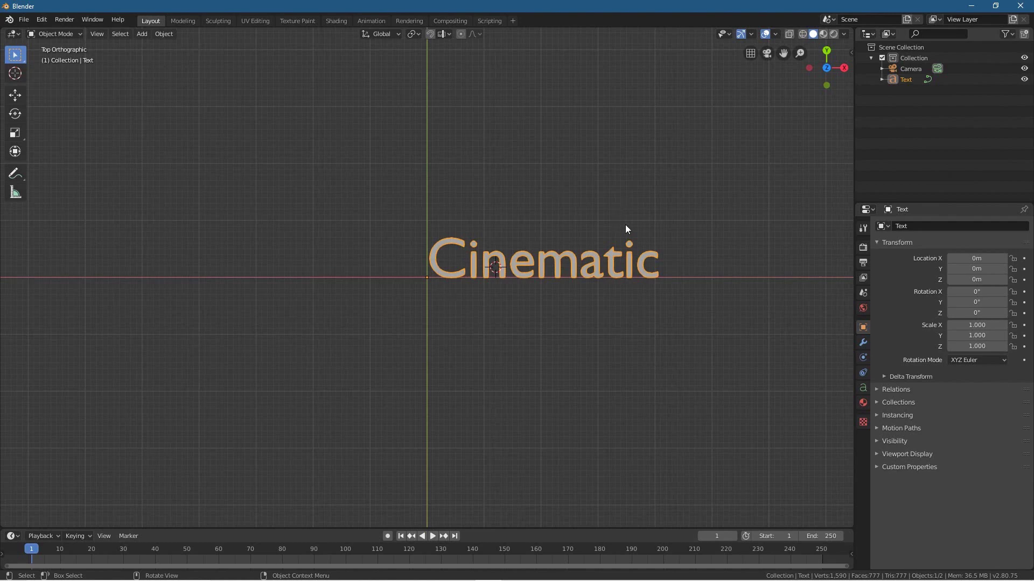
# - Extrude the Cinematic text by 0.15 m in its geometry settings
pyautogui.click(864, 388)
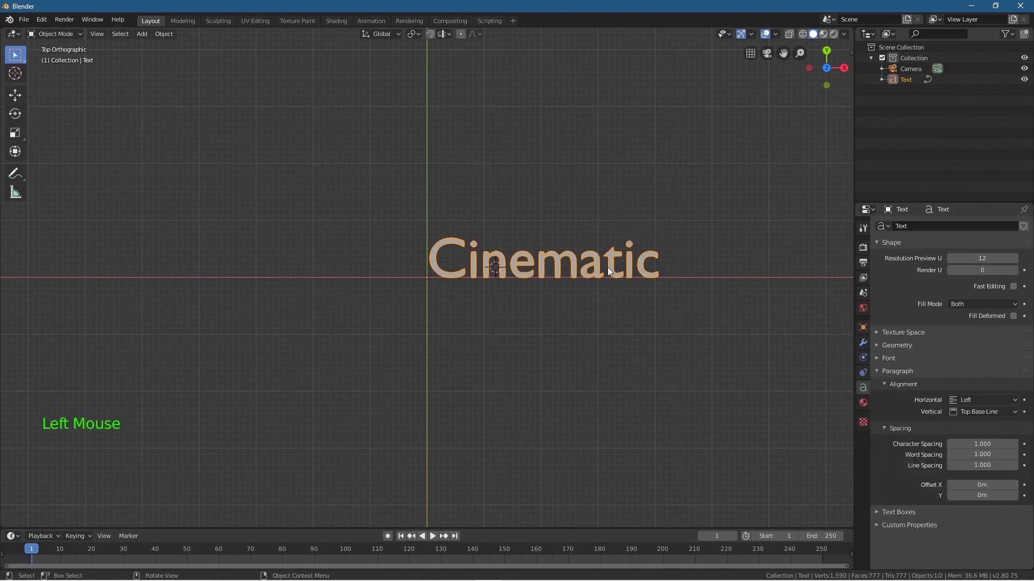
pyautogui.scroll(3, 574, 281)
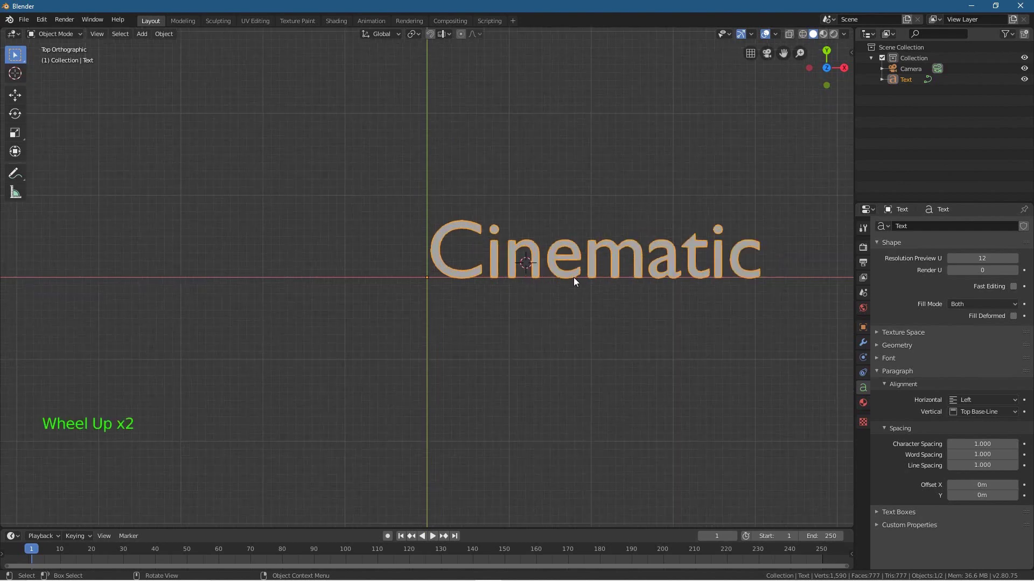
pyautogui.keyDown('shift'); pyautogui.moveTo(487, 230); pyautogui.dragTo(286, 236, button='middle'); pyautogui.keyUp('shift')
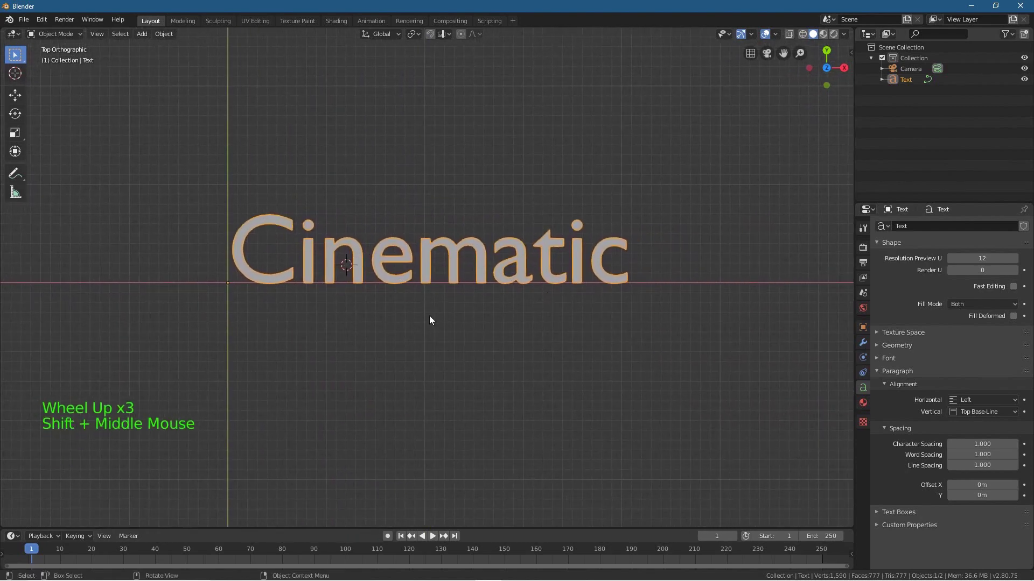
pyautogui.click(910, 80)
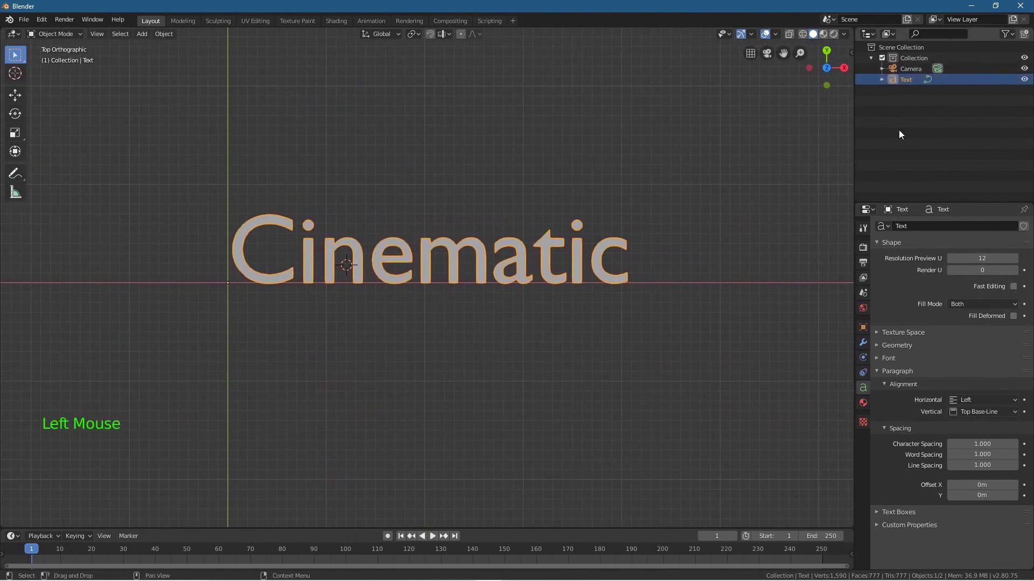
pyautogui.click(895, 346)
pyautogui.moveTo(619, 377); pyautogui.dragTo(375, 245, button='middle')
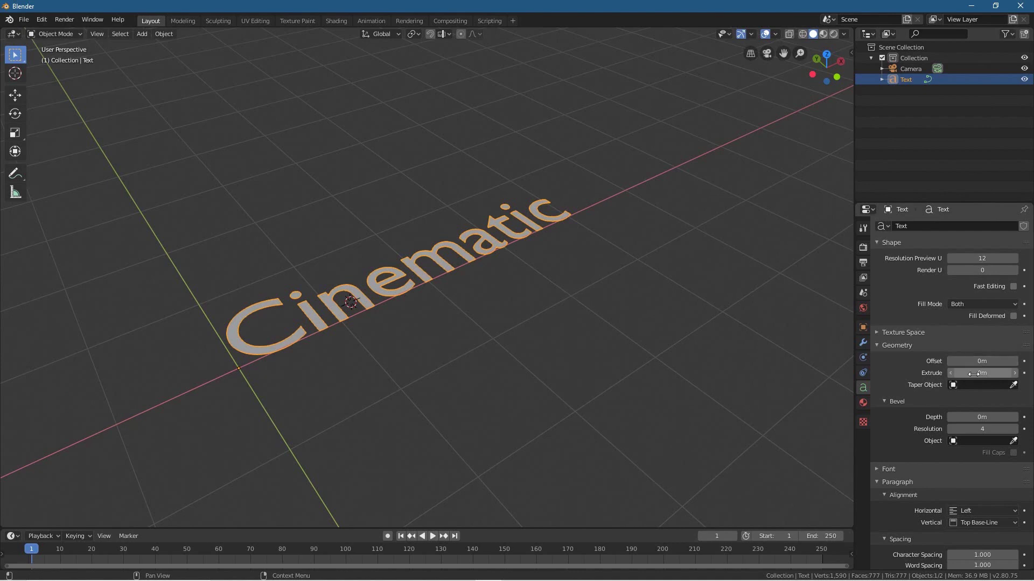
pyautogui.moveTo(971, 373); pyautogui.dragTo(1000, 373)
pyautogui.moveTo(215, 310); pyautogui.dragTo(306, 275, button='middle')
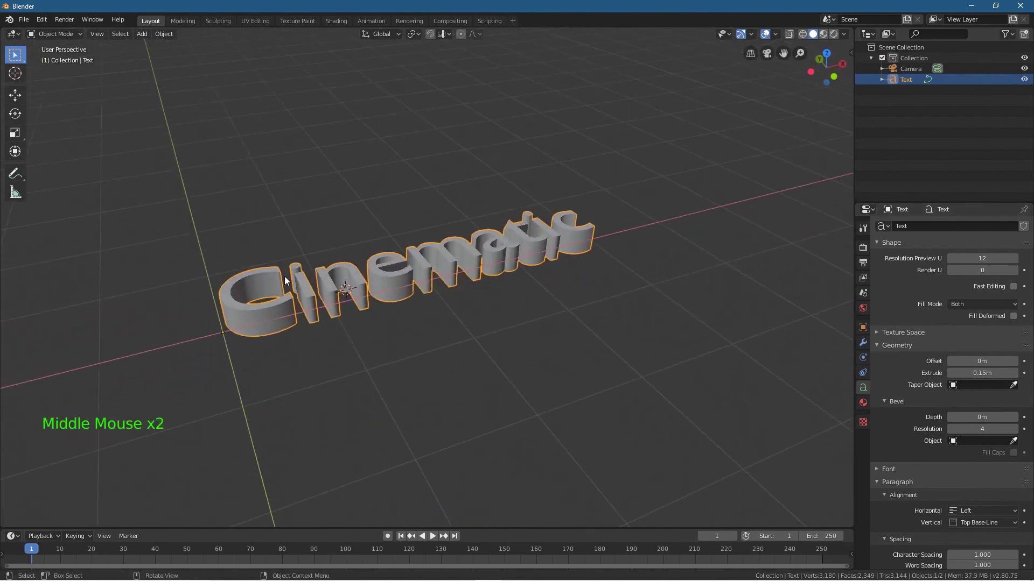
# - Set the text's bevel depth to 0.02 m and return to the top view
pyautogui.moveTo(1006, 418); pyautogui.dragTo(1006, 418)
pyautogui.click(1012, 418)
pyautogui.click(1012, 418)
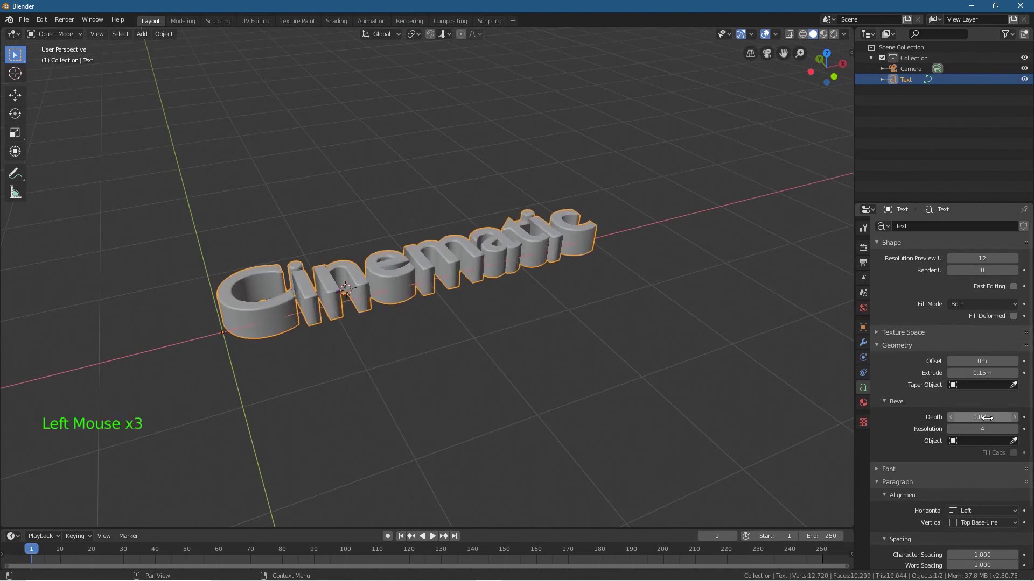
pyautogui.scroll(-6, 894, 481)
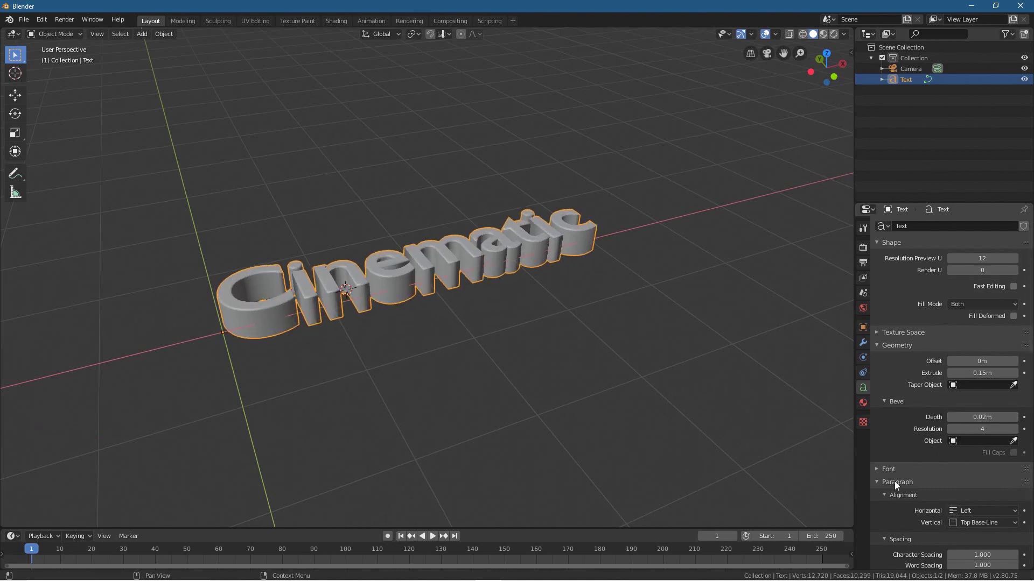
pyautogui.press('KP_7')
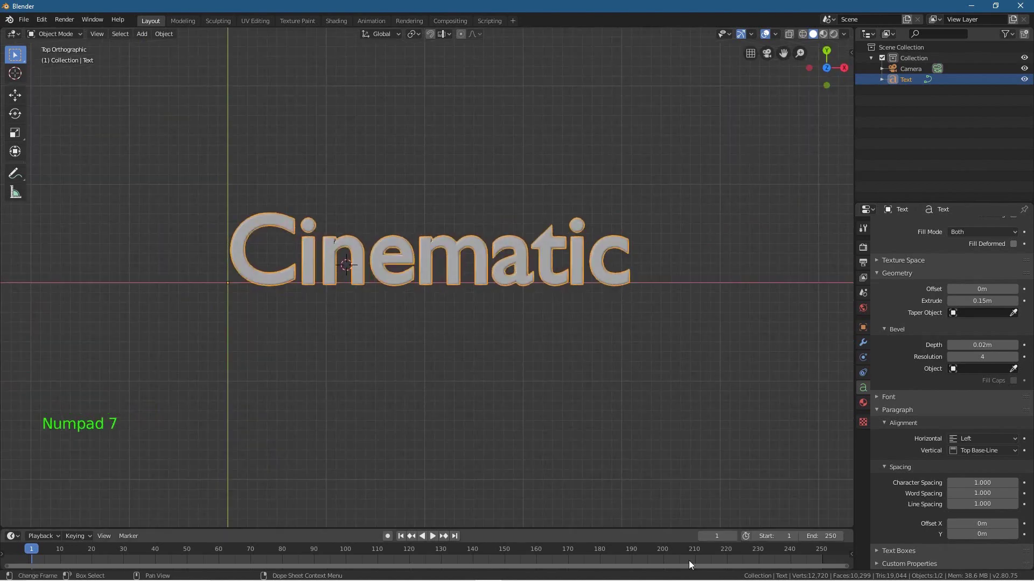
# - Switch to the Chrome browser and download the Ethnocentric font family from 1001fonts.com
pyautogui.click(796, 572)
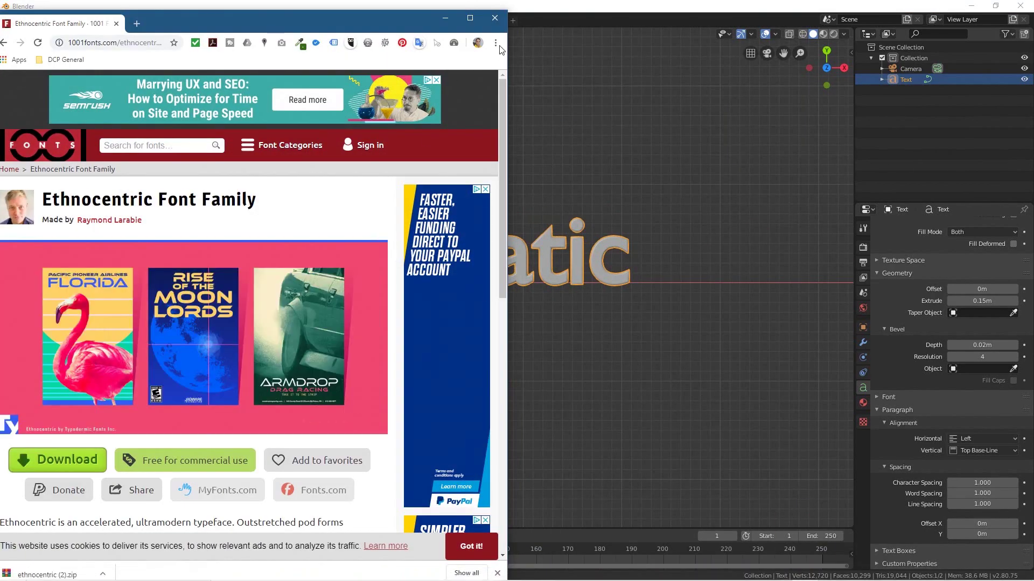
pyautogui.click(480, 8)
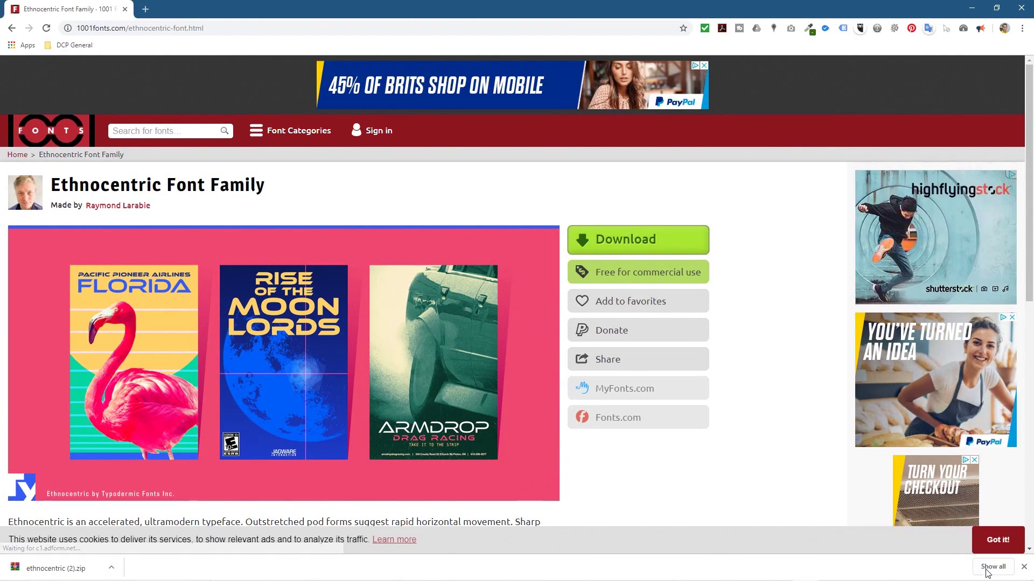
pyautogui.click(1024, 567)
pyautogui.click(616, 237)
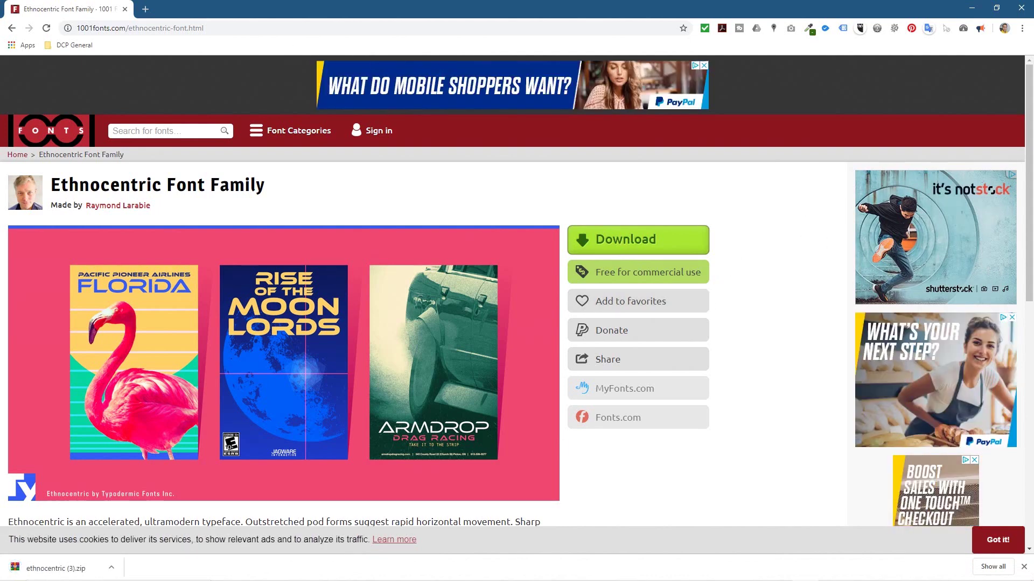
pyautogui.click(228, 31)
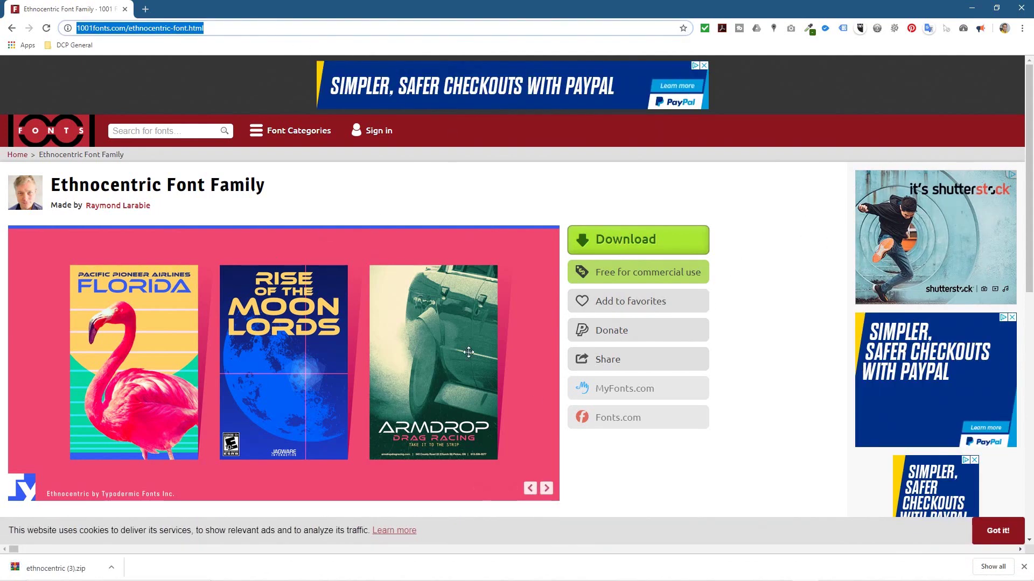
pyautogui.click(407, 201)
pyautogui.scroll(-8, 383, 203)
pyautogui.scroll(8, 133, 171)
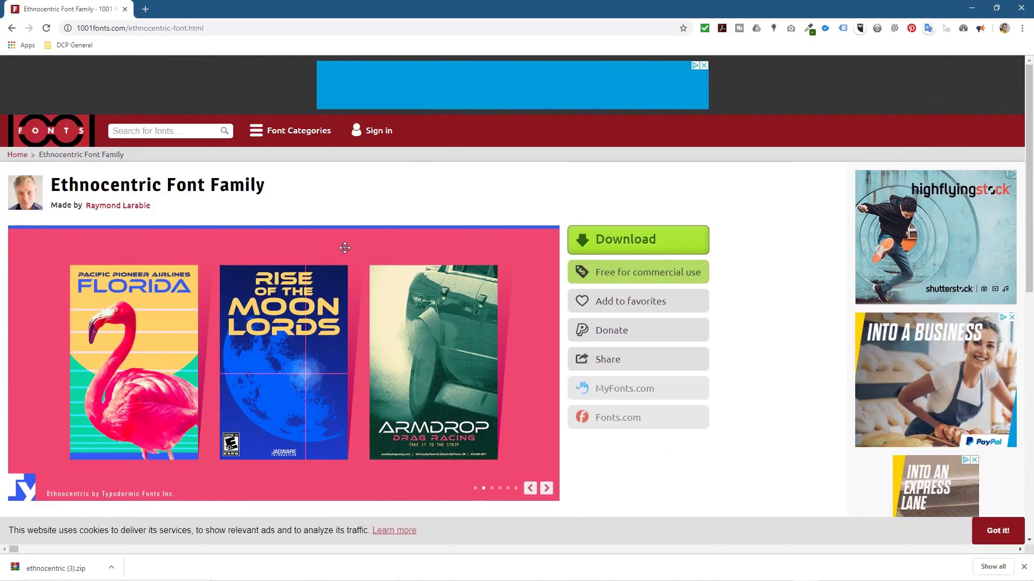
# - Move the downloaded ethnocentric (3).zip into the cinematic text intro folder on the desktop and minimise the browser
pyautogui.moveTo(959, 10); pyautogui.dragTo(260, 9)
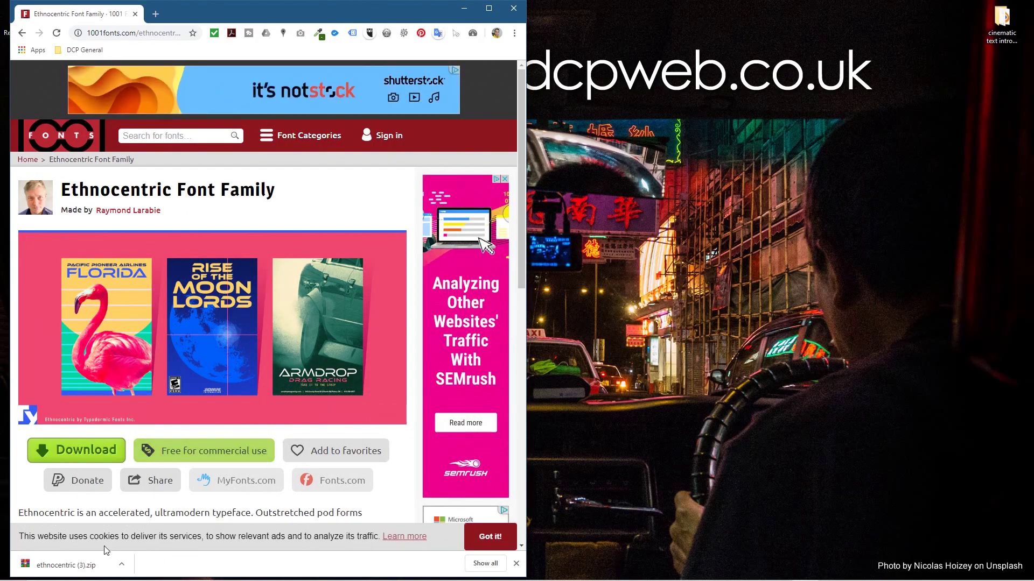
pyautogui.moveTo(86, 564); pyautogui.dragTo(999, 24)
pyautogui.click(464, 8)
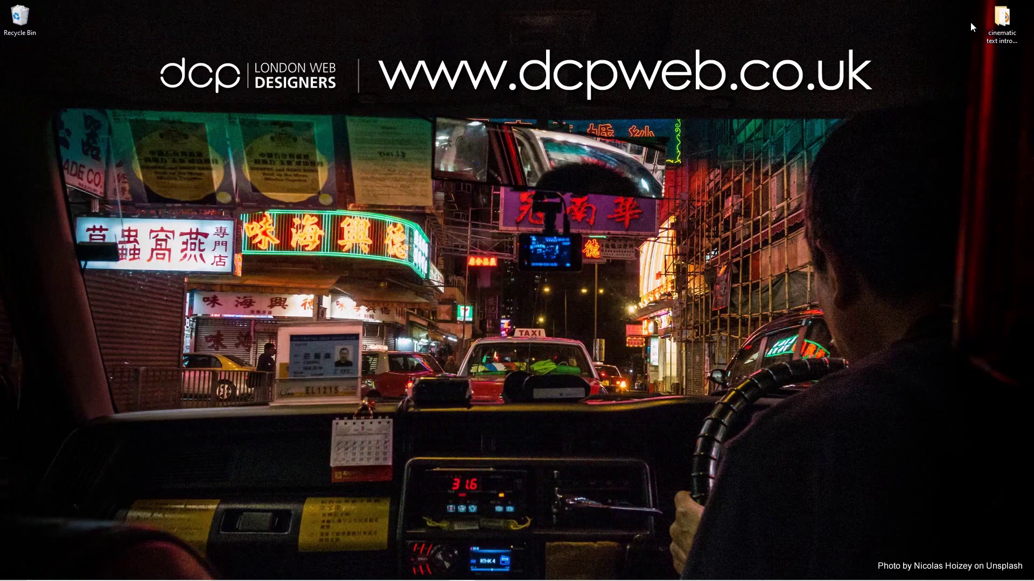
# - Open the cinematic text intro blender 2.8 folder and extract ethnocentric (3).zip into its own subfolder
pyautogui.doubleClick(1002, 22)
pyautogui.moveTo(690, 80); pyautogui.dragTo(456, 79)
pyautogui.click(433, 143)
pyautogui.rightClick(430, 140)
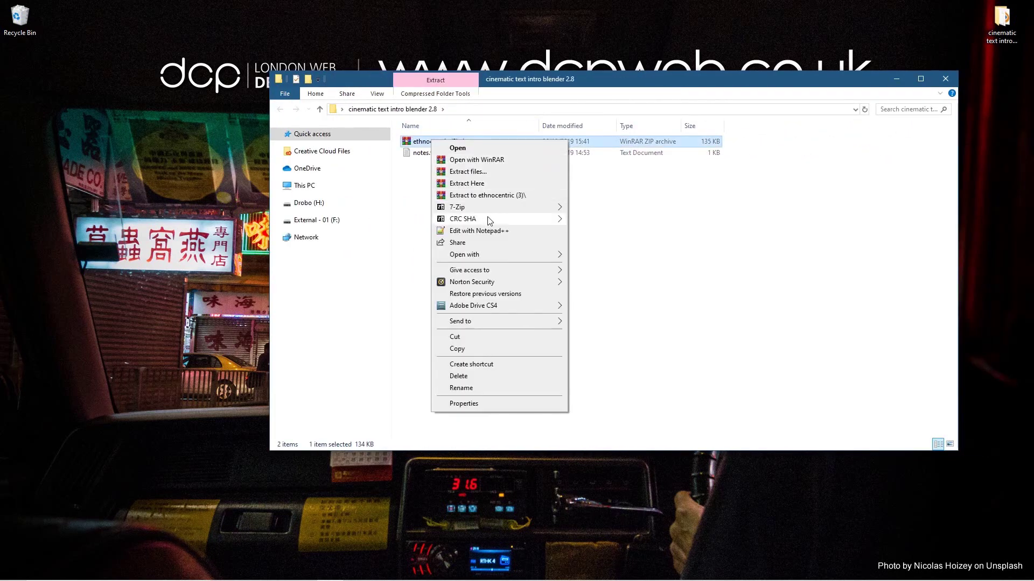
pyautogui.click(429, 163)
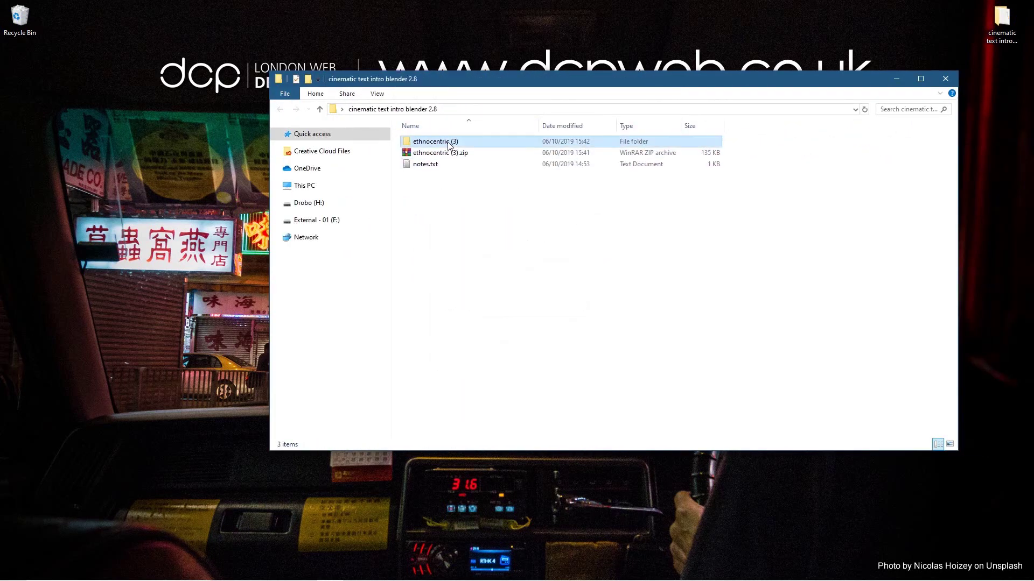
# - Delete the ethnocentric (3).zip archive and rename the extracted folder as font
pyautogui.click(443, 155)
pyautogui.press('Delete')
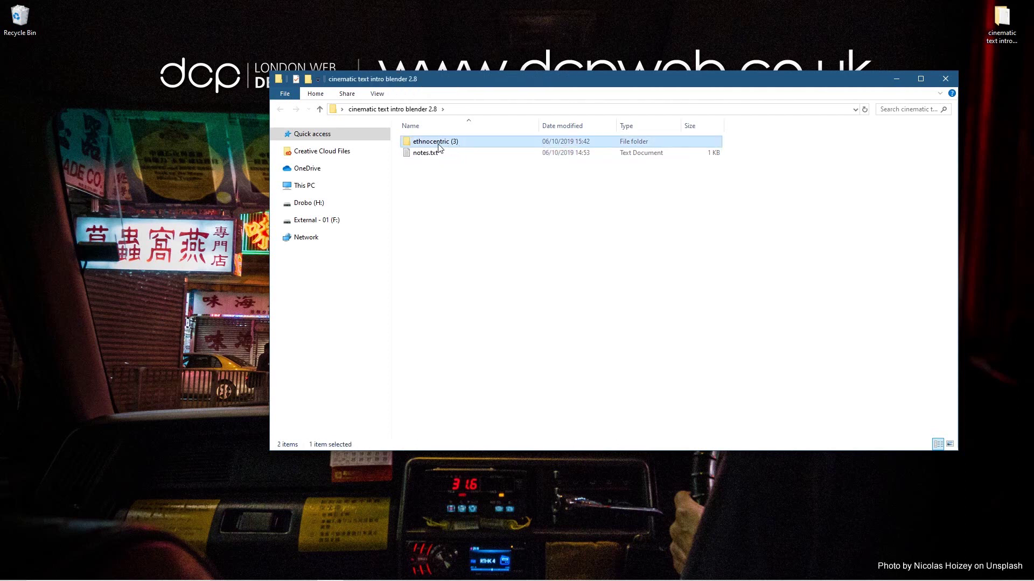
pyautogui.press('F2')
pyautogui.write('font')
pyautogui.press('Return')
# - Check the files inside the font folder, close the folder window and switch back to Blender
pyautogui.doubleClick(421, 143)
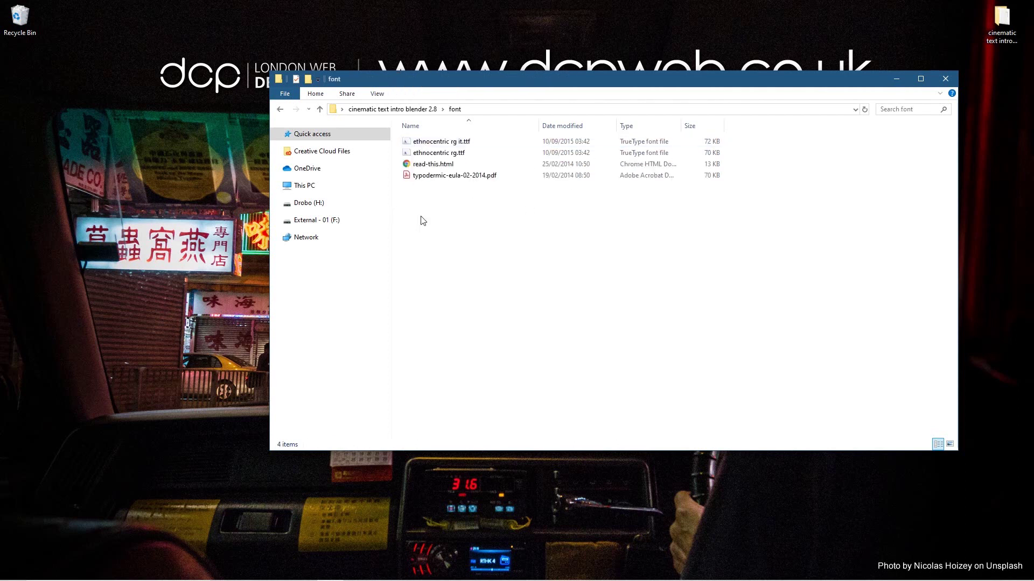
pyautogui.click(286, 110)
pyautogui.click(945, 78)
pyautogui.press('super')
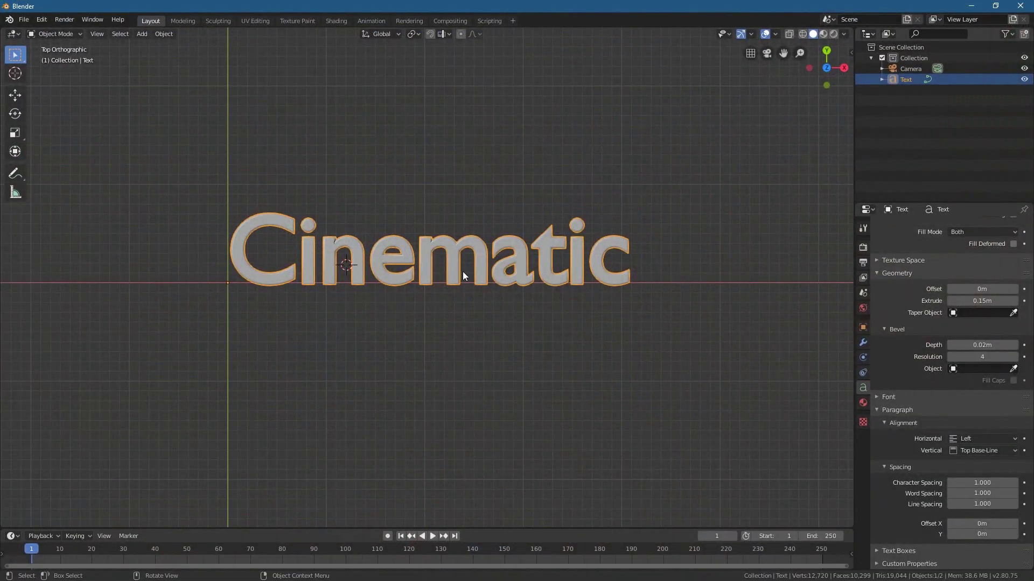
# - Load ethnocentric rg.ttf from the desktop project's font folder as the regular font of the Cinematic text
pyautogui.click(463, 271)
pyautogui.click(893, 399)
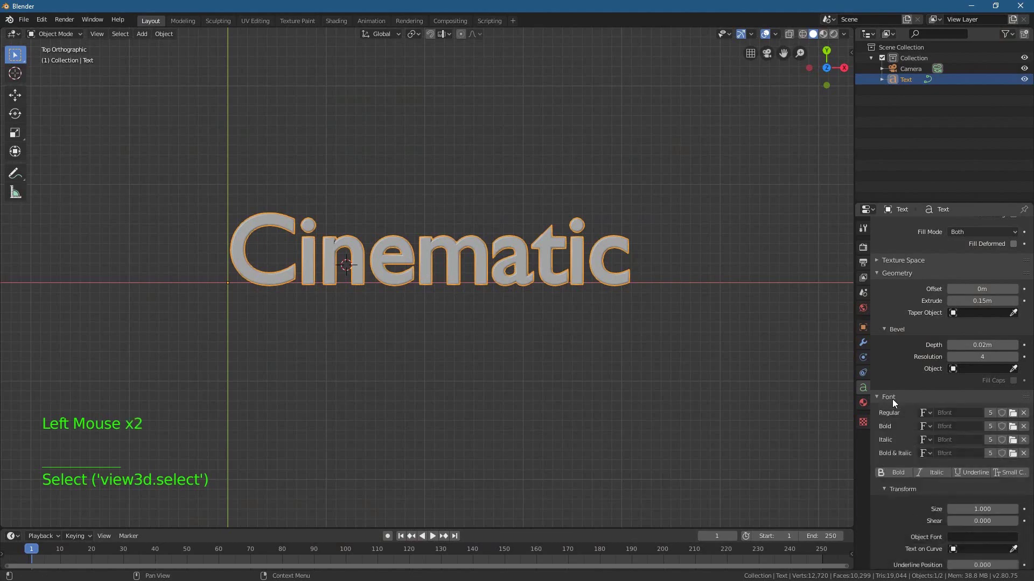
pyautogui.click(1013, 414)
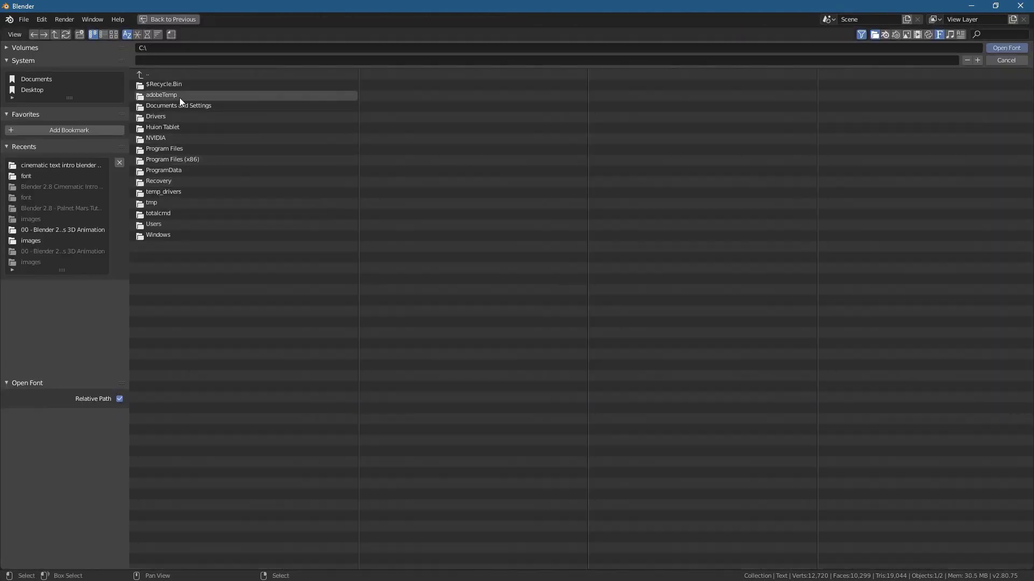
pyautogui.click(52, 90)
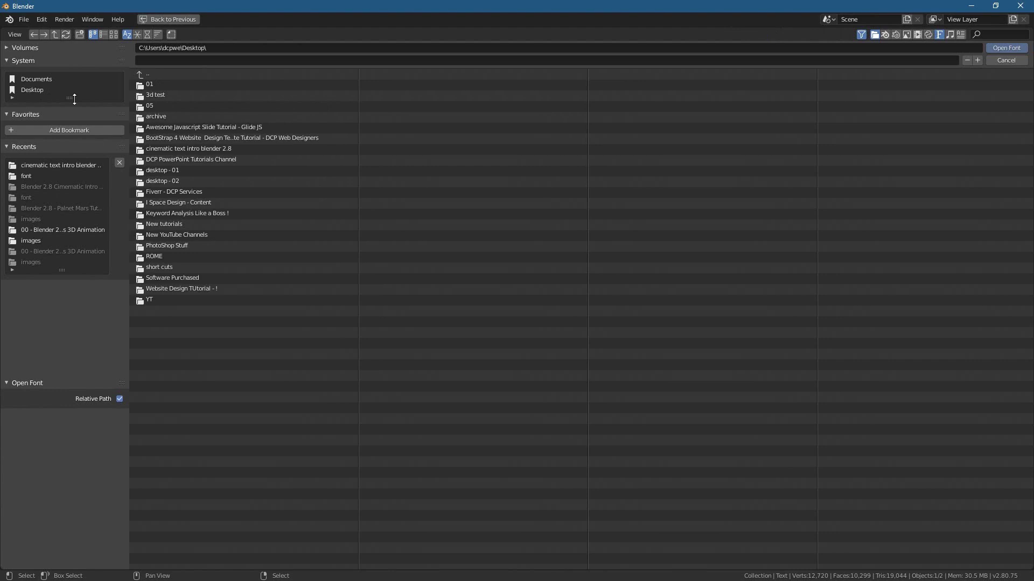
pyautogui.doubleClick(192, 149)
pyautogui.doubleClick(153, 85)
pyautogui.click(179, 85)
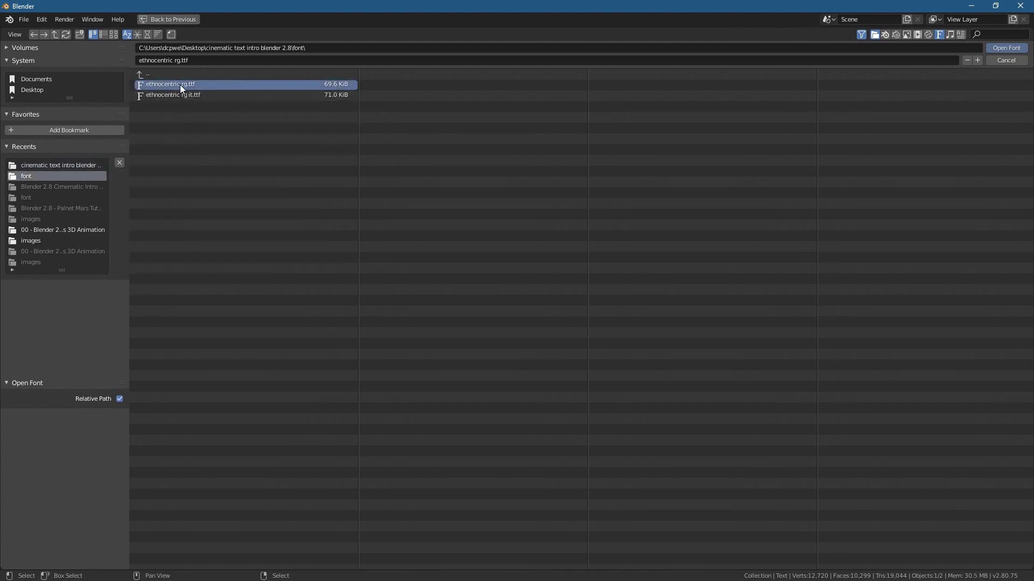
pyautogui.click(1007, 50)
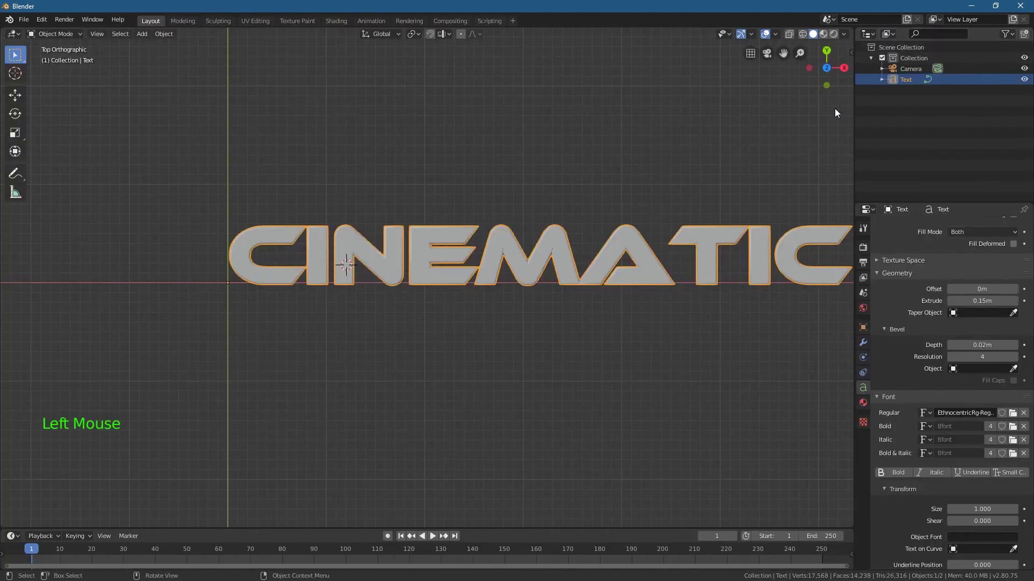
# - Save the project as "text intro - 01" in the cinematic text intro blender 2.8 folder
pyautogui.click(23, 19)
pyautogui.click(51, 90)
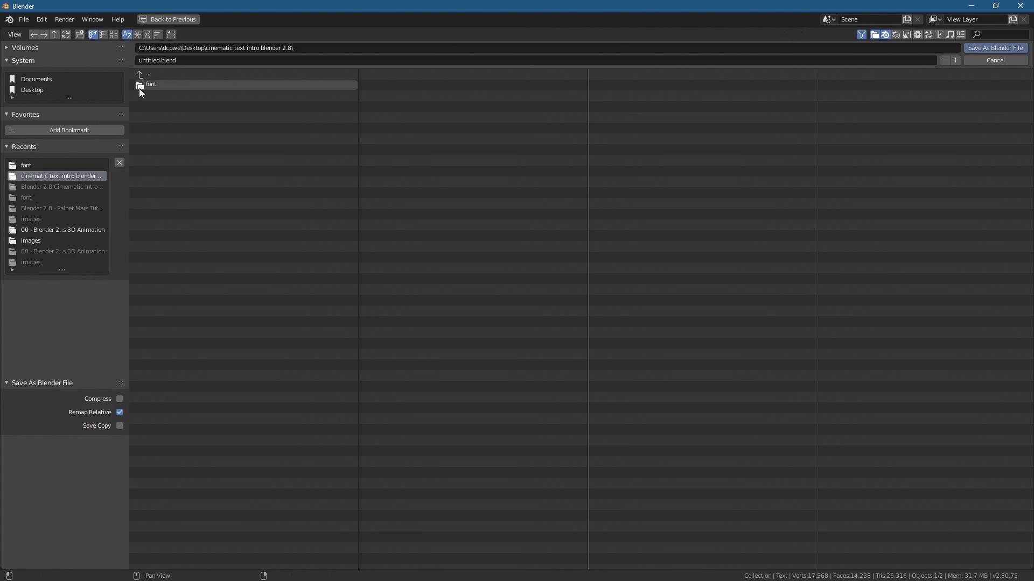
pyautogui.click(210, 60)
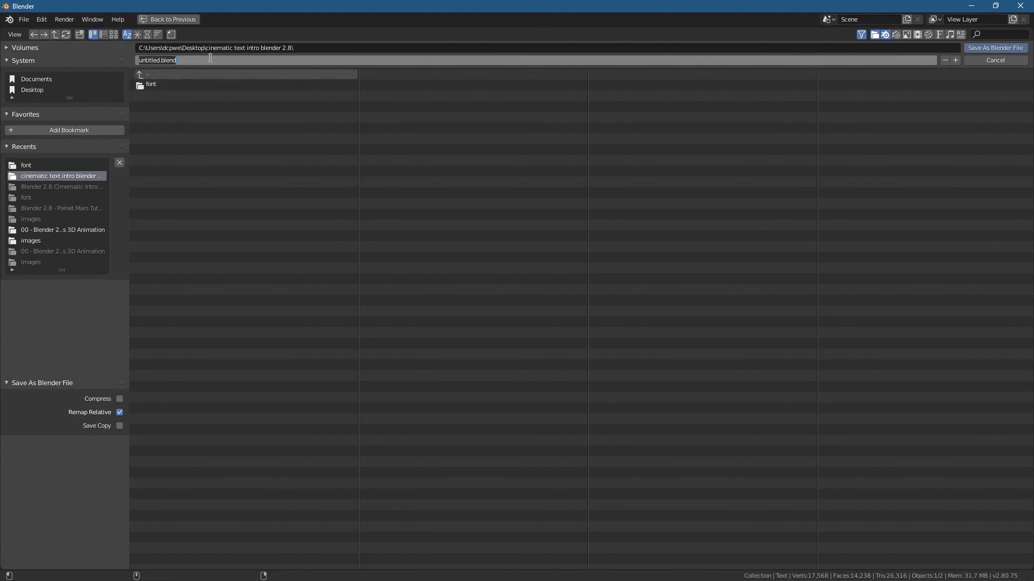
pyautogui.write('text intro - 01')
pyautogui.press('Return')
pyautogui.click(1003, 50)
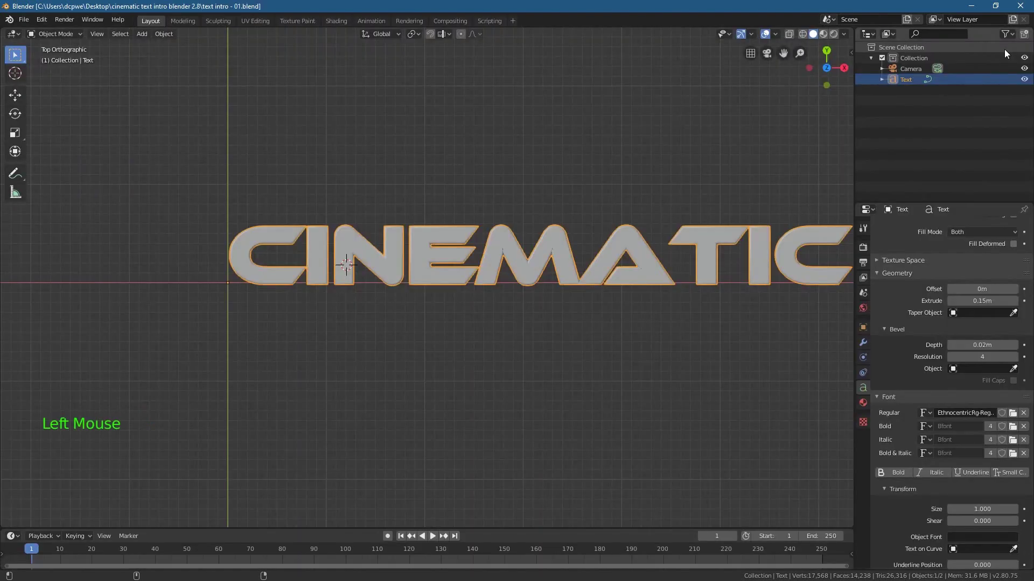
pyautogui.keyDown('shift'); pyautogui.moveTo(639, 253); pyautogui.dragTo(525, 250, button='middle'); pyautogui.keyUp('shift')
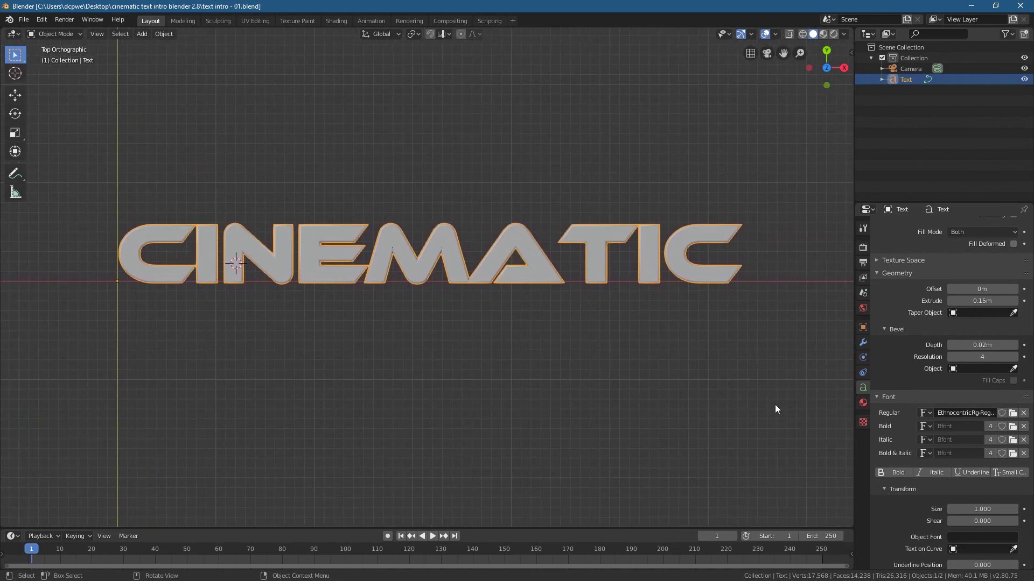
pyautogui.click(900, 351)
pyautogui.scroll(2, 457, 271)
pyautogui.scroll(1, 505, 276)
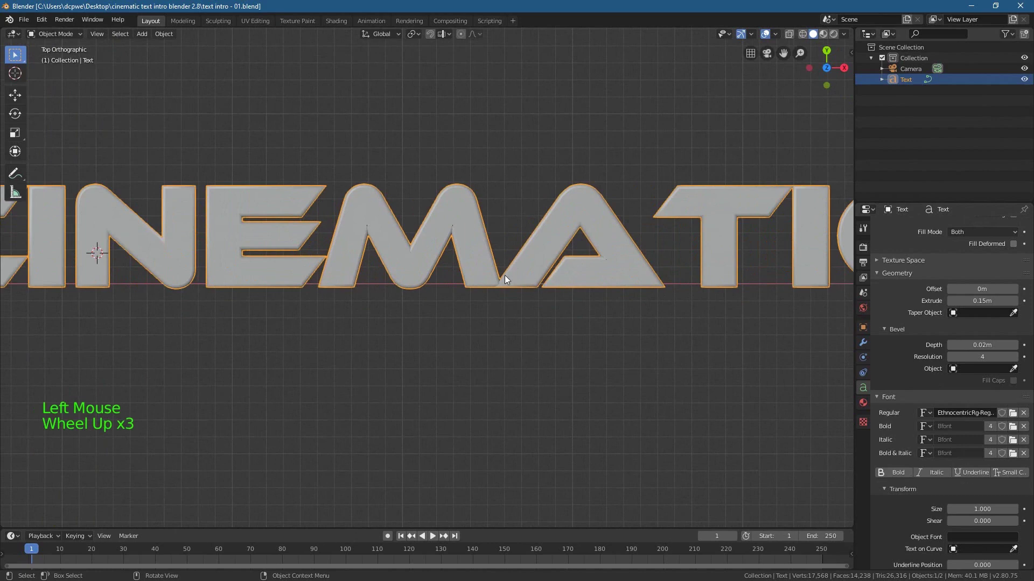
pyautogui.scroll(-4, 587, 300)
pyautogui.scroll(1, 850, 372)
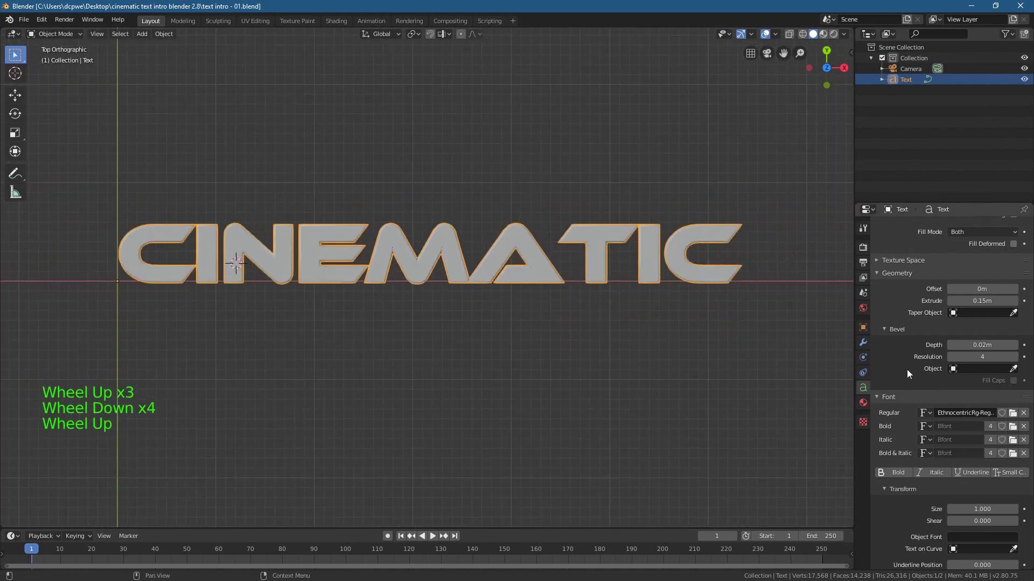
# - Increase the character spacing of the Cinematic text to 1.200
pyautogui.click(898, 368)
pyautogui.scroll(-13, 891, 367)
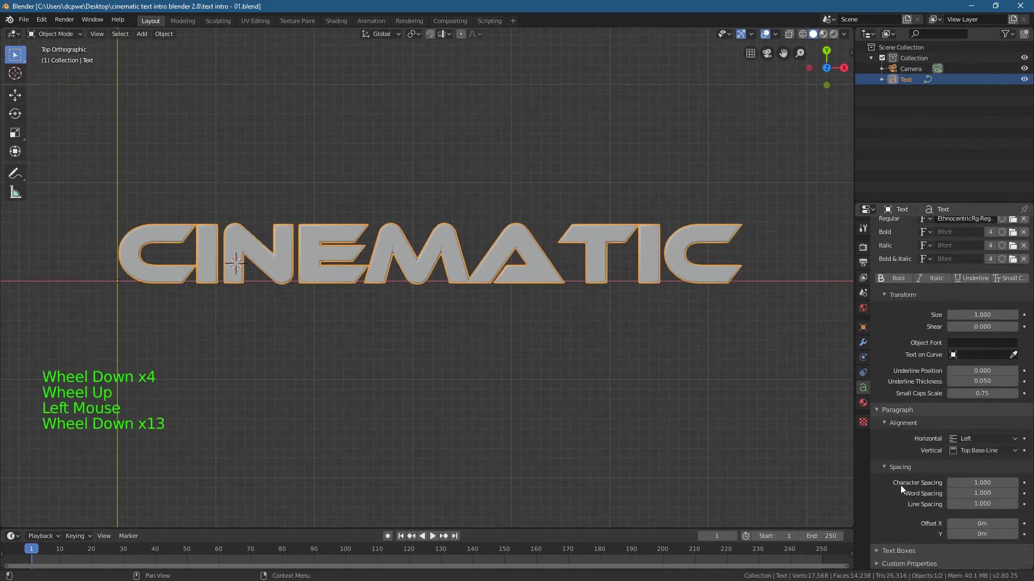
pyautogui.click(1014, 483)
pyautogui.click(1014, 483)
pyautogui.click(1014, 483)
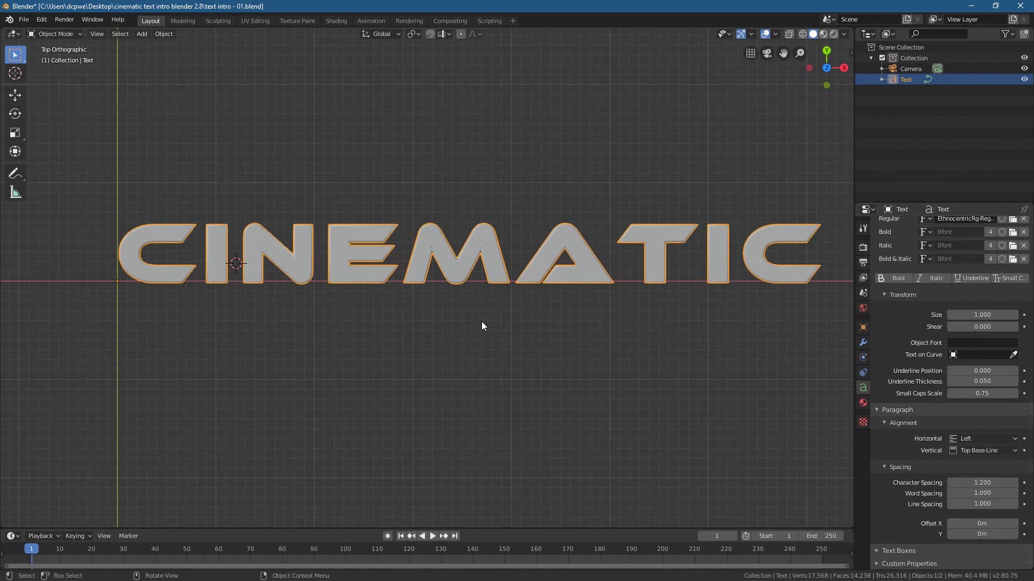
# - Centre the Cinematic text on the world origin by setting its origin with Geometry to Origin
pyautogui.click(487, 269)
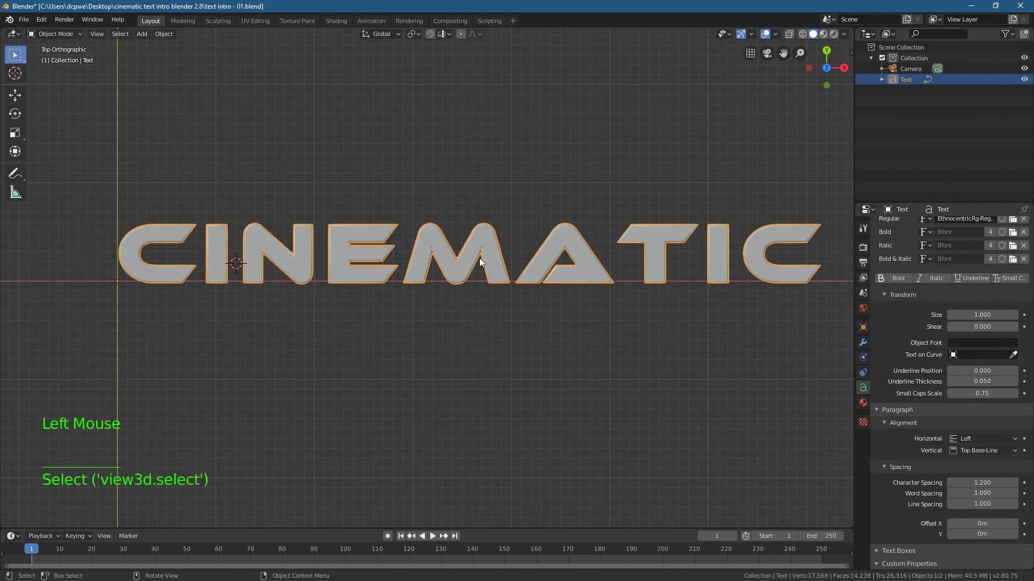
pyautogui.click(447, 251)
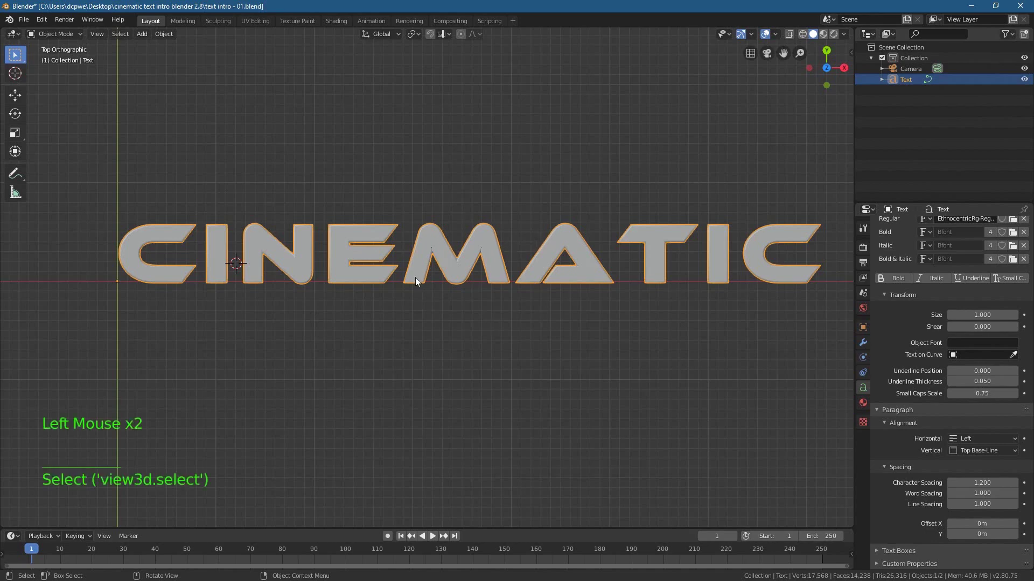
pyautogui.click(163, 35)
pyautogui.moveTo(191, 56)
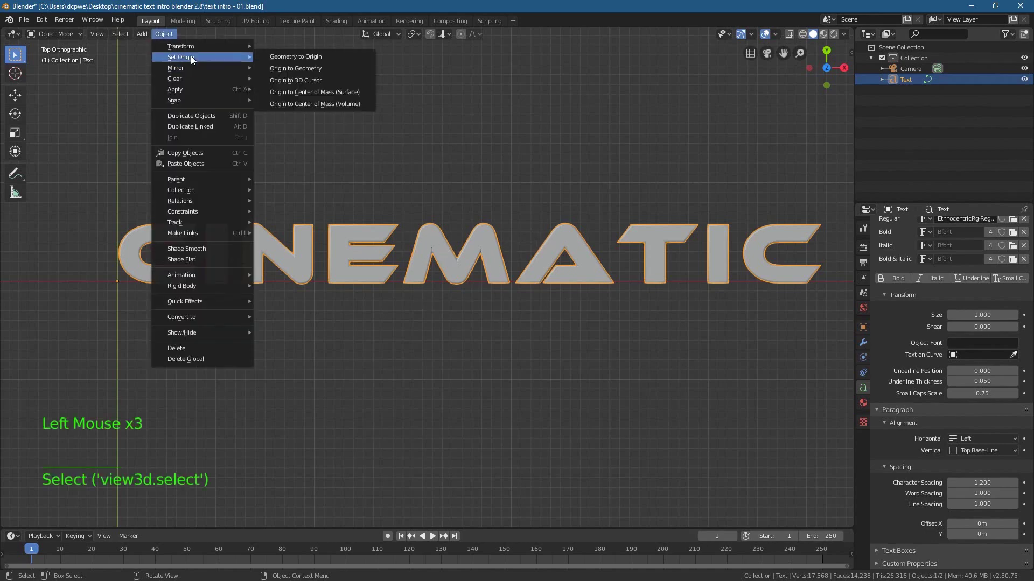
pyautogui.click(289, 53)
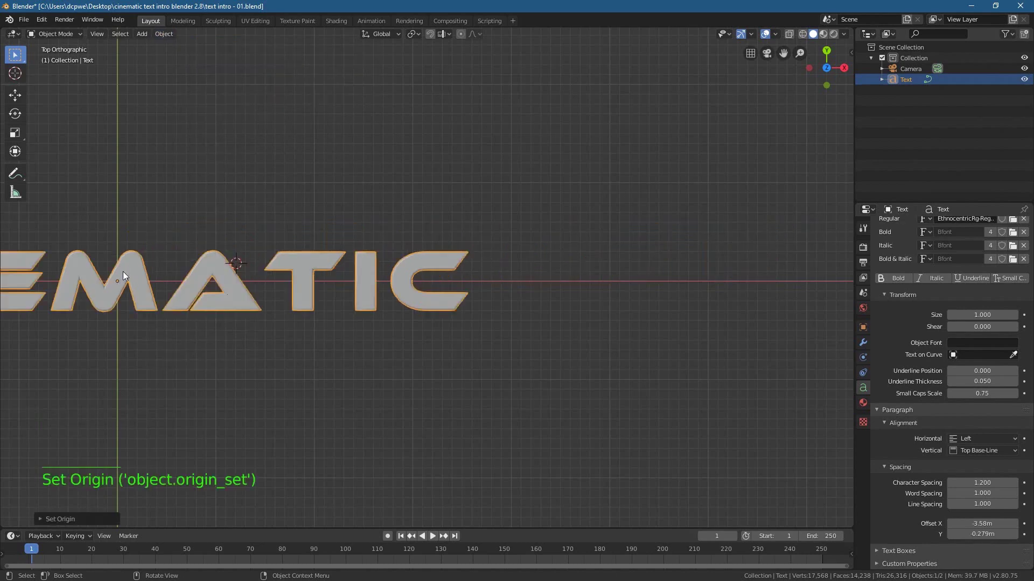
pyautogui.keyDown('shift'); pyautogui.moveTo(138, 308); pyautogui.dragTo(543, 311, button='middle'); pyautogui.keyUp('shift')
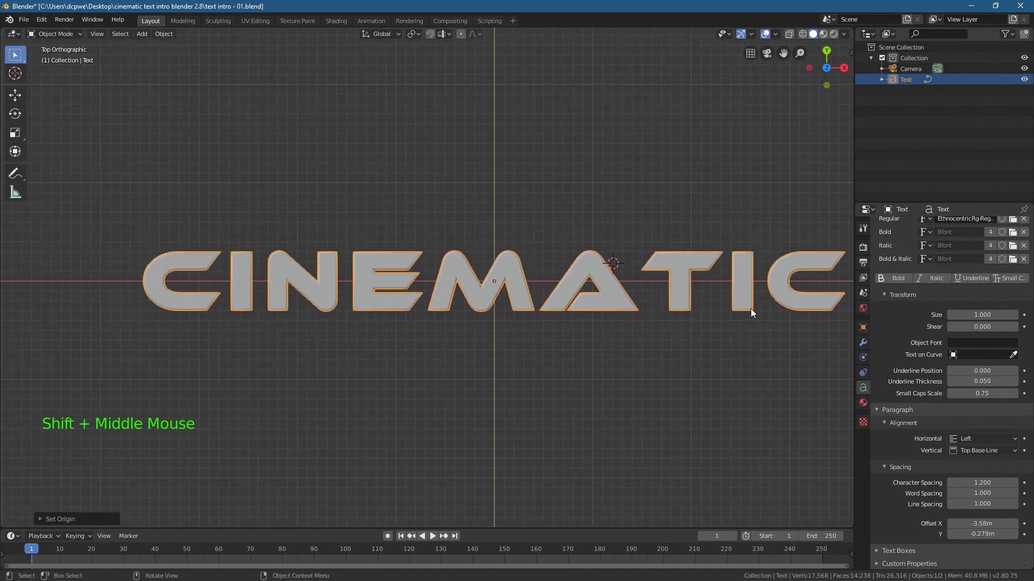
pyautogui.keyDown('shift'); pyautogui.moveTo(489, 283); pyautogui.dragTo(434, 257, button='middle'); pyautogui.keyUp('shift')
# - Rotate the text 90° around the global X axis in front view and show its object transform values
pyautogui.press('KP_1')
pyautogui.press('KP_1')
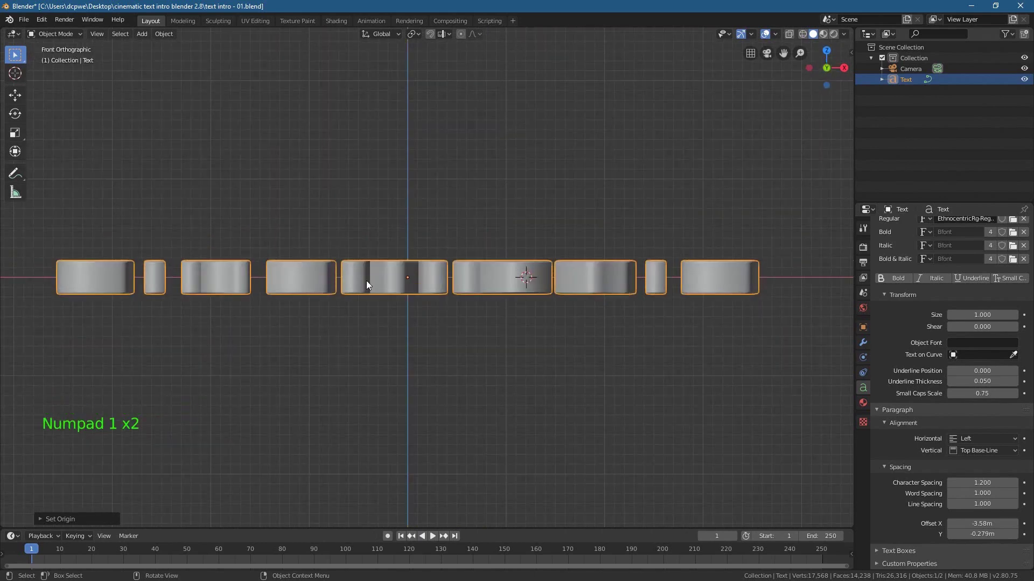
pyautogui.press('r')
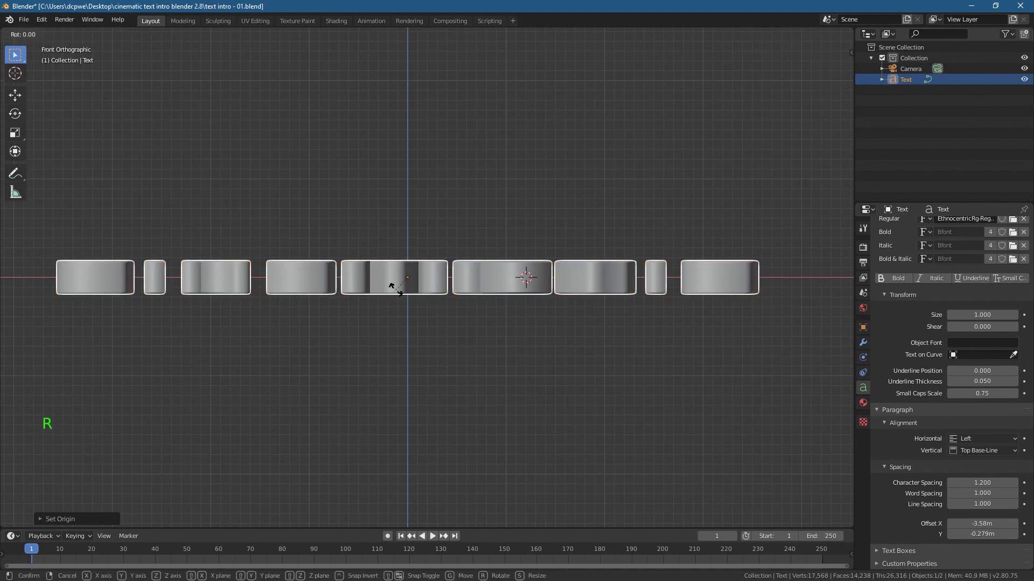
pyautogui.press('x')
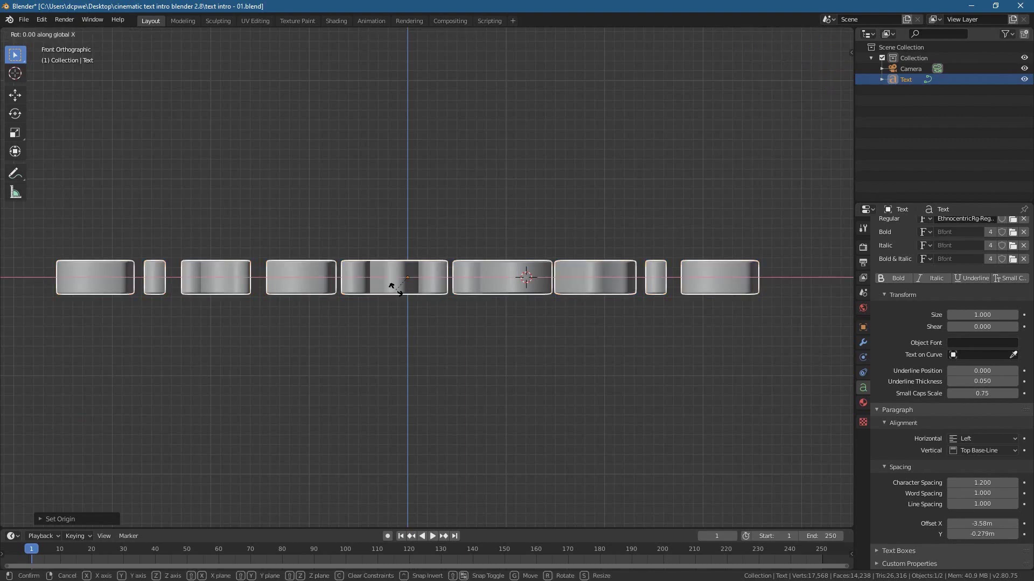
pyautogui.write('90')
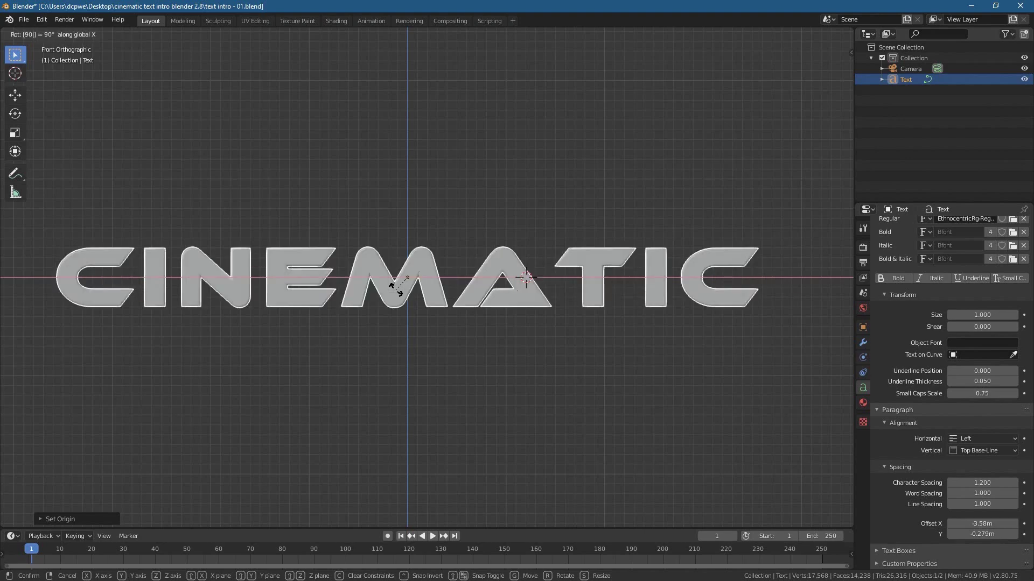
pyautogui.press('Return')
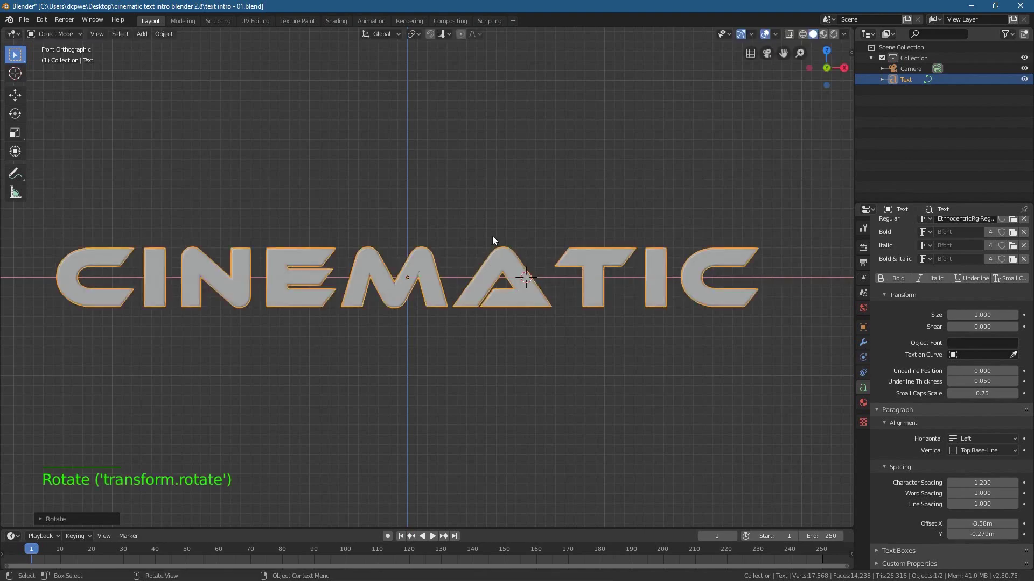
pyautogui.click(863, 327)
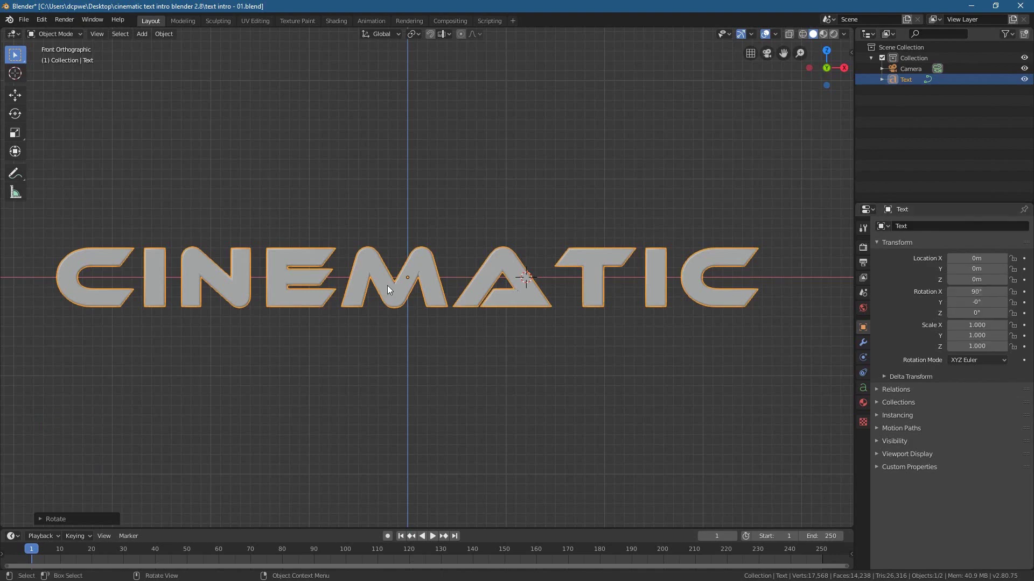
# - Align the scene camera to a front view that frames the whole Cinematic text
pyautogui.scroll(-4, 397, 279)
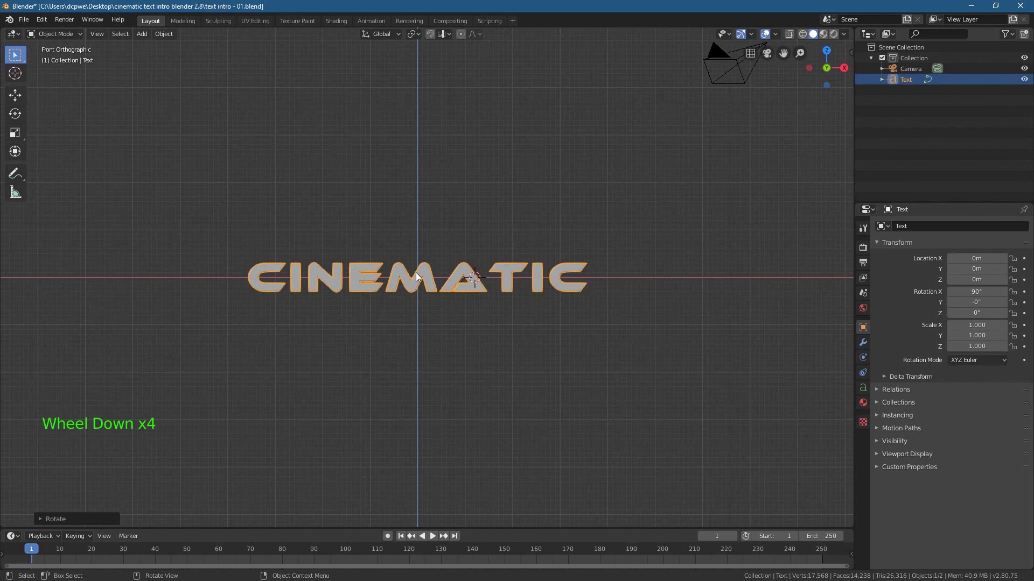
pyautogui.hotkey('ctrl', 'alt')
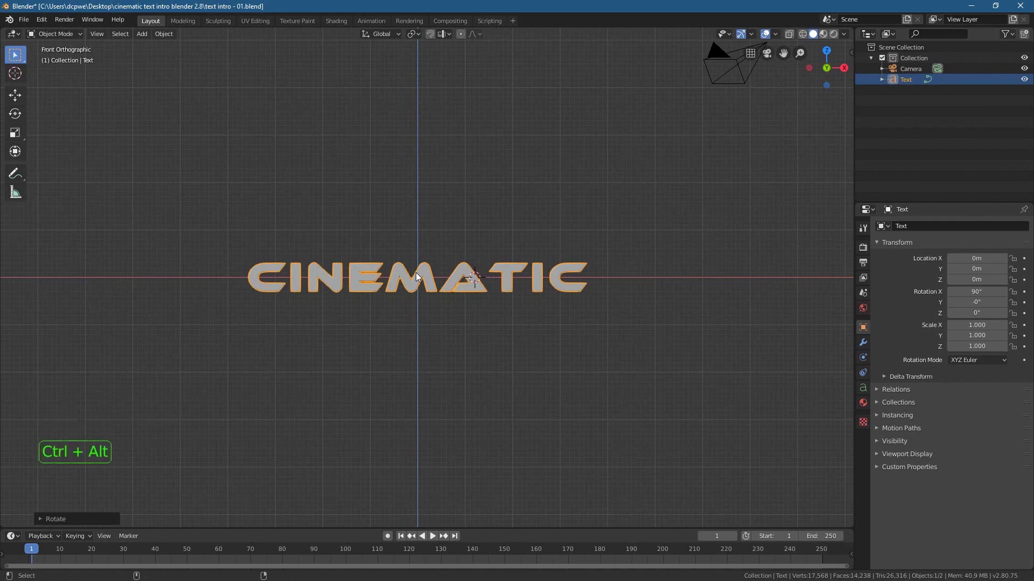
pyautogui.press('ctrl+alt+KP_0')
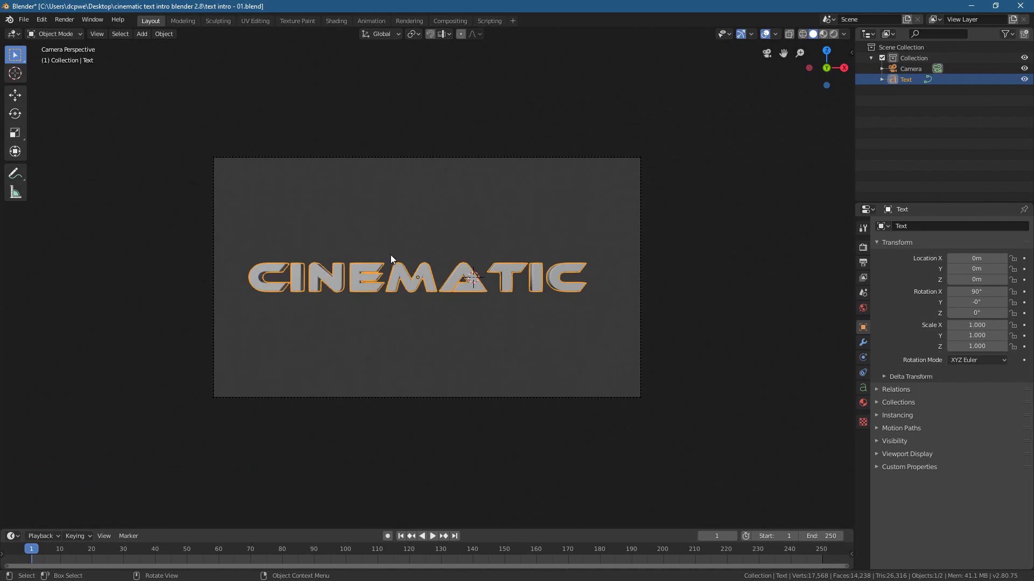
pyautogui.moveTo(976, 292); pyautogui.dragTo(968, 291)
pyautogui.doubleClick(988, 293)
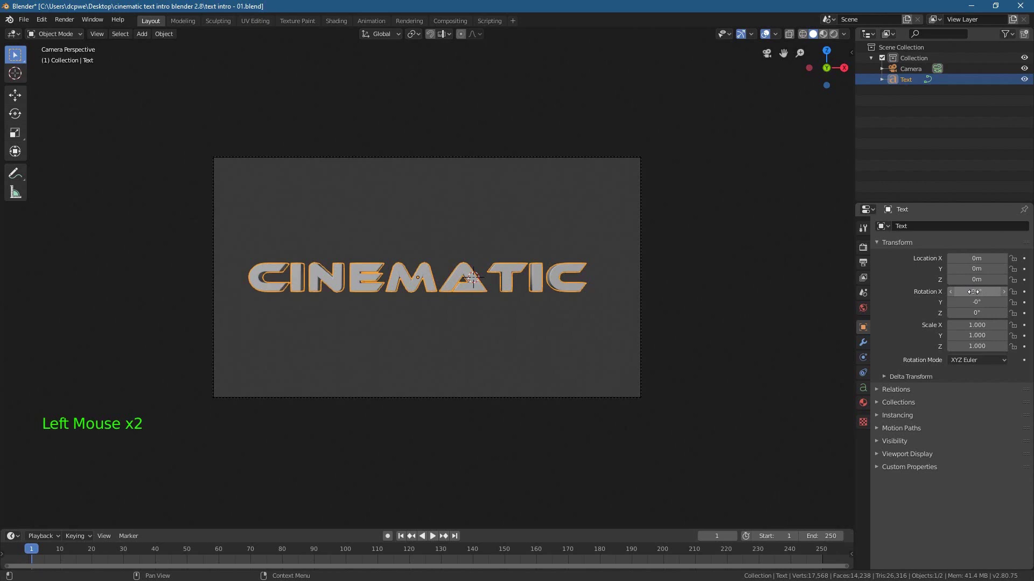
# - Search the keymap preferences for "fly" to find the view navigation shortcut
pyautogui.click(42, 20)
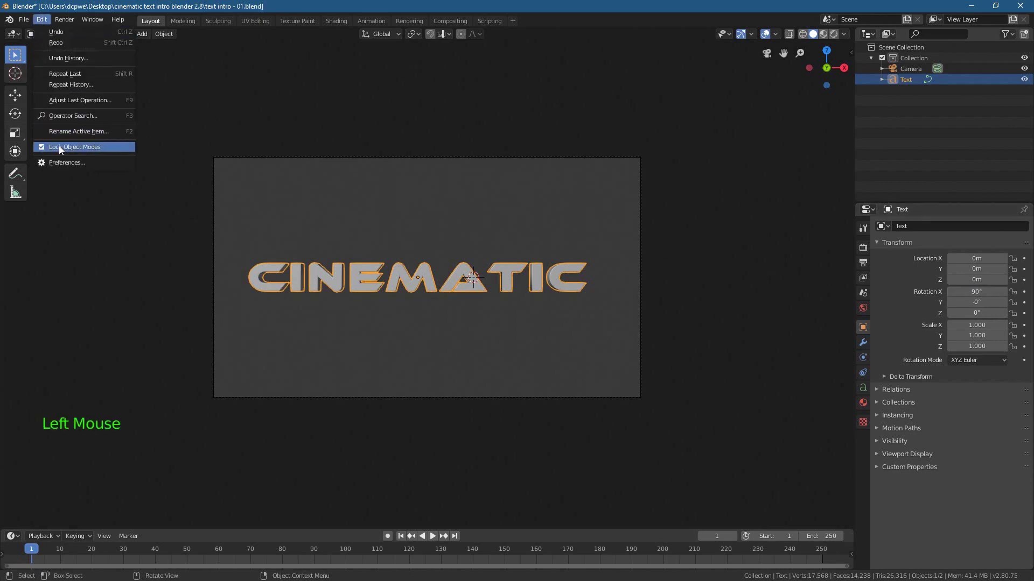
pyautogui.click(66, 162)
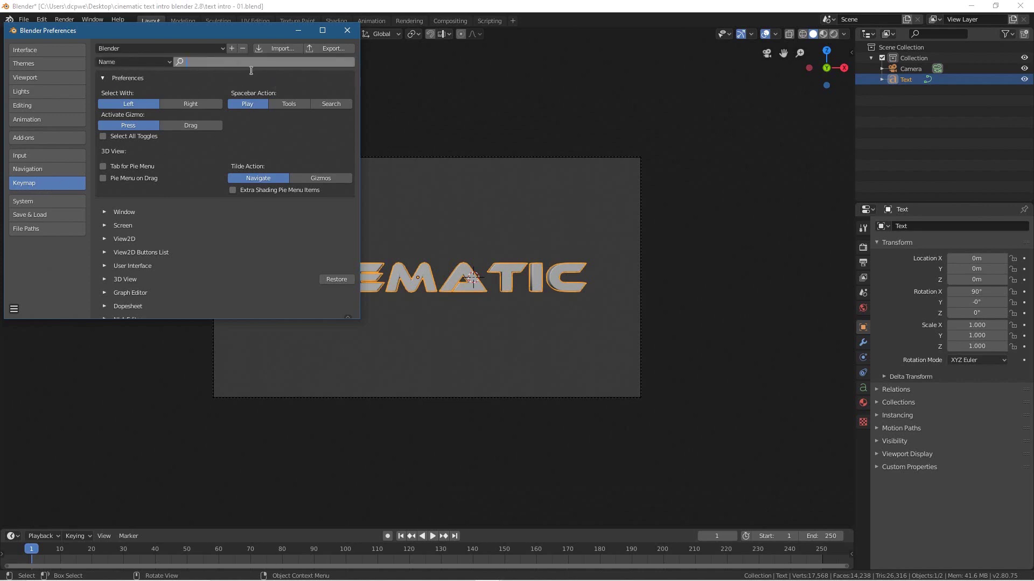
pyautogui.write('fly')
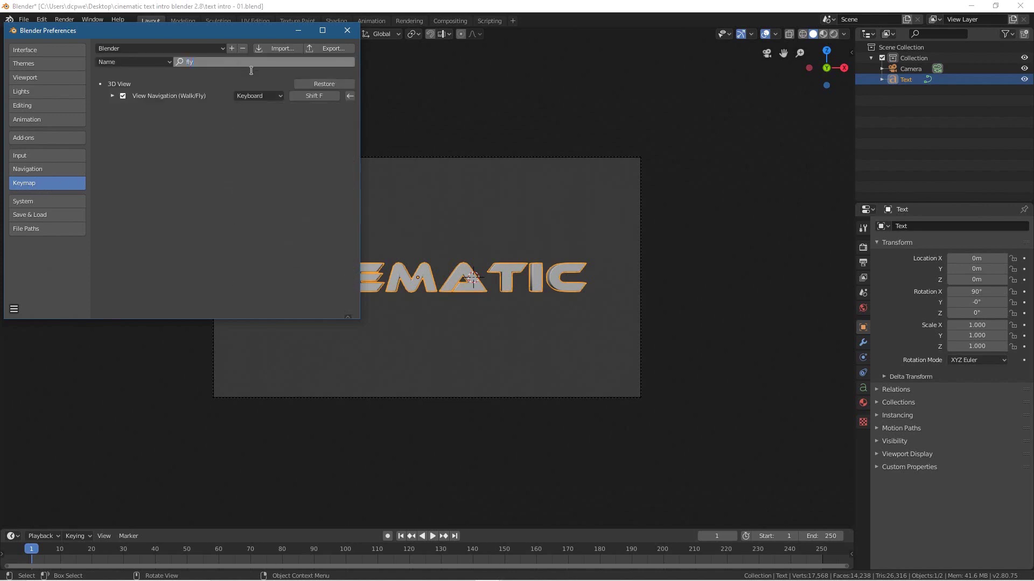
pyautogui.press('Return')
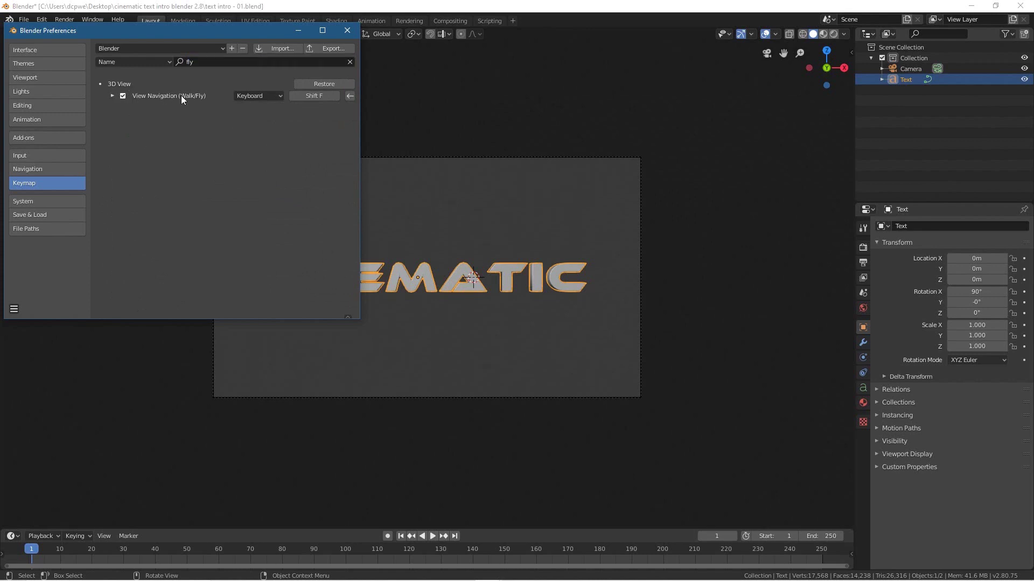
# - Assign Shift F to View Navigation (Walk/Fly) in the keymap and close the preferences
pyautogui.click(316, 95)
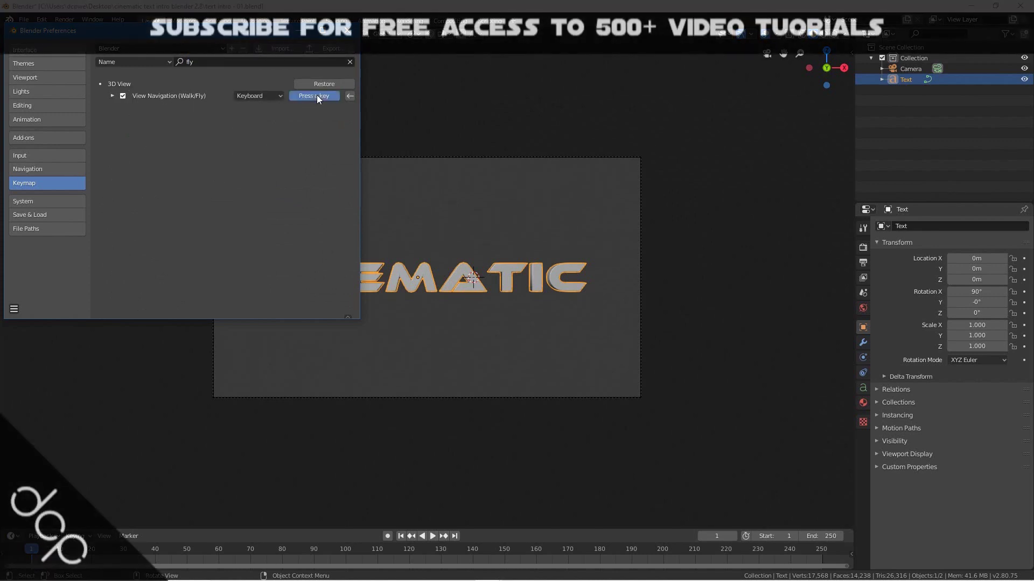
pyautogui.click(316, 96)
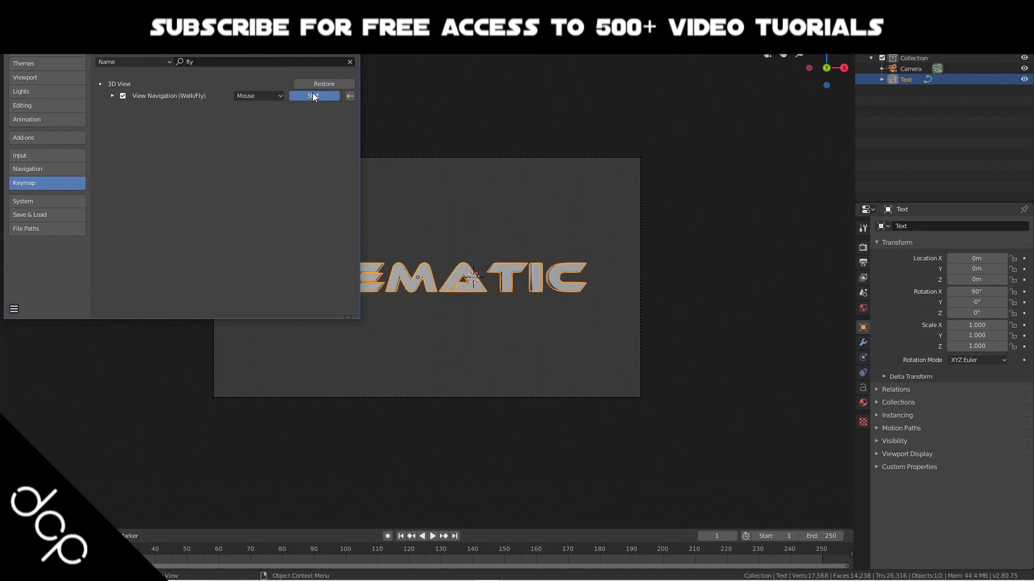
pyautogui.hotkey('shift', 'f')
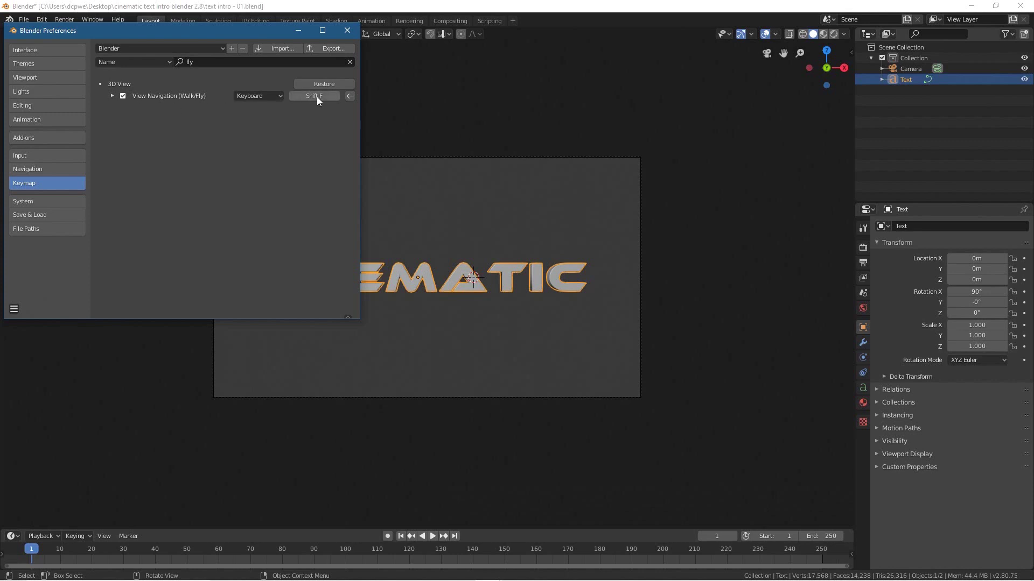
pyautogui.click(346, 30)
# - Select the camera and move it back to about -13.07 m on Y using fly navigation
pyautogui.click(907, 68)
pyautogui.press('shift')
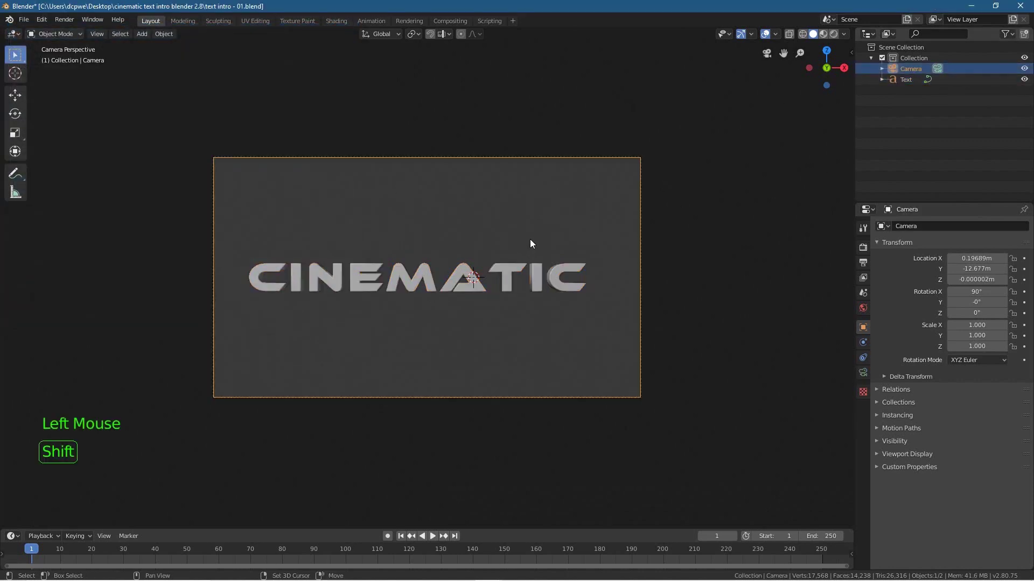
pyautogui.hotkey('shift', 'f')
pyautogui.scroll(-2, 427, 277)
pyautogui.scroll(3, 430, 281)
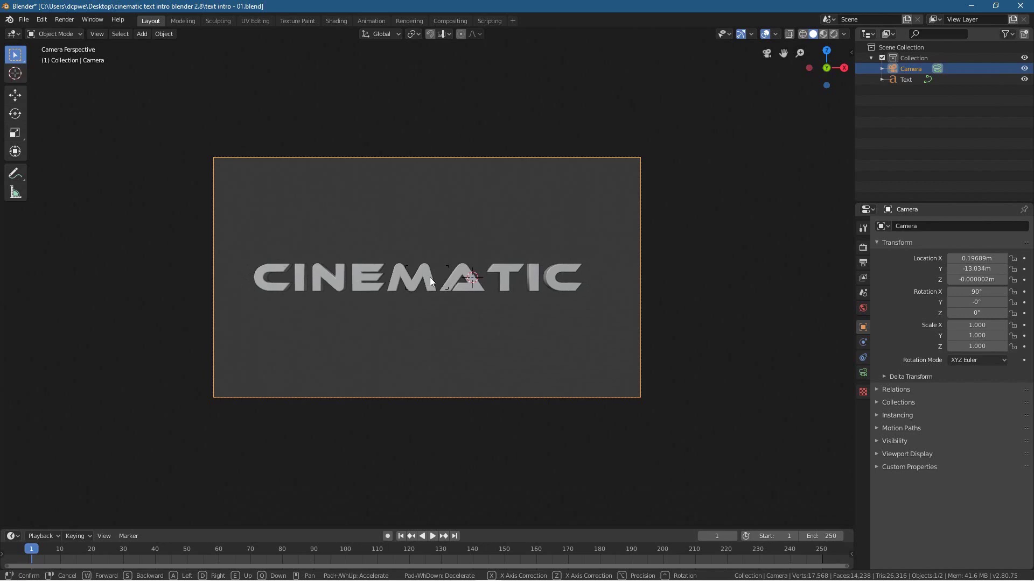
pyautogui.click(434, 276)
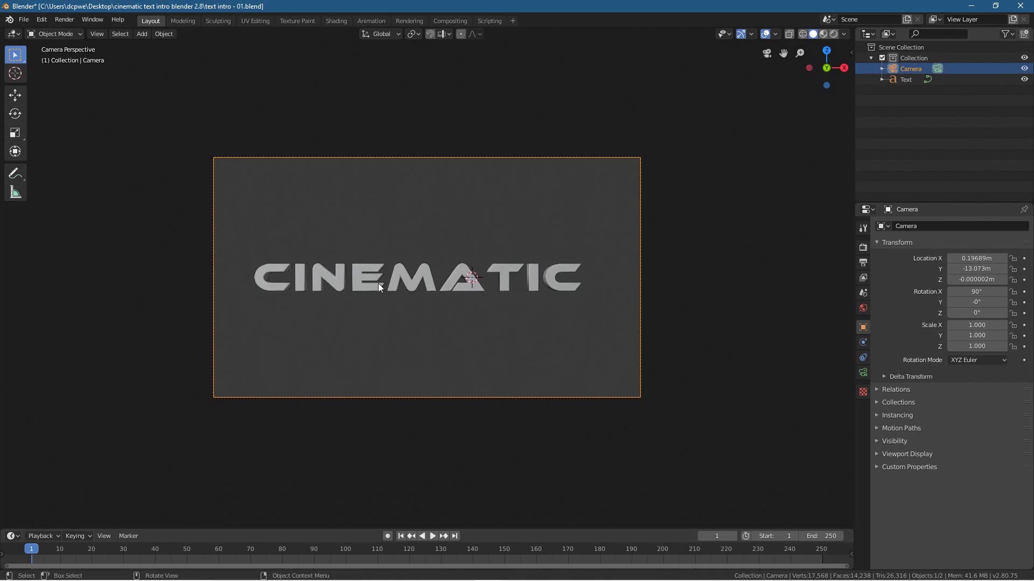
# - Set the camera's X location to 0 m
pyautogui.click(963, 259)
pyautogui.write('0')
pyautogui.press('Return')
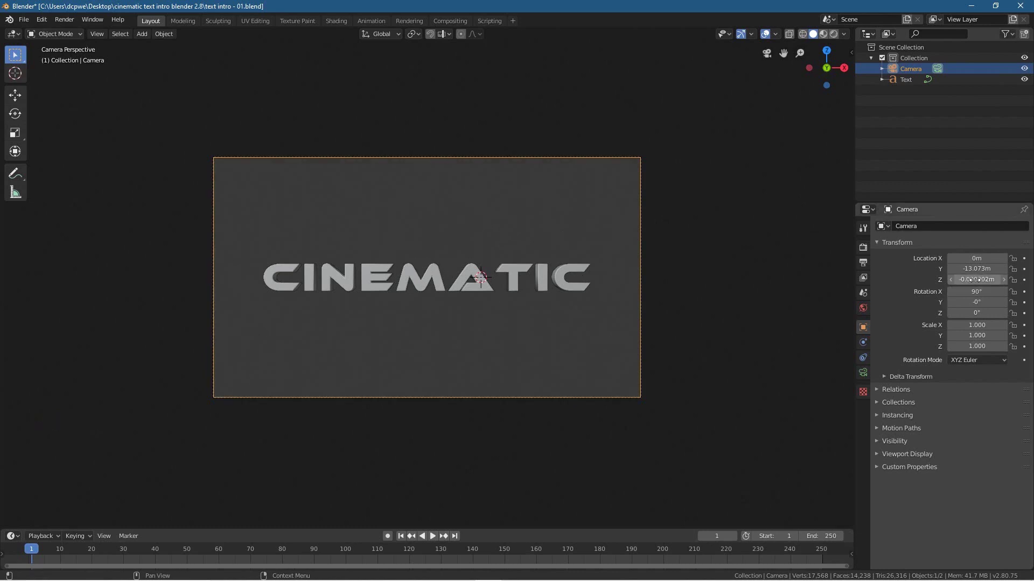
# - Raise the camera to 1.35 m on Z and tilt it down to an X rotation of 84°
pyautogui.moveTo(985, 280)
pyautogui.mouseDown()
pyautogui.moveTo(967, 279)
pyautogui.moveTo(1002, 279)
pyautogui.mouseUp()
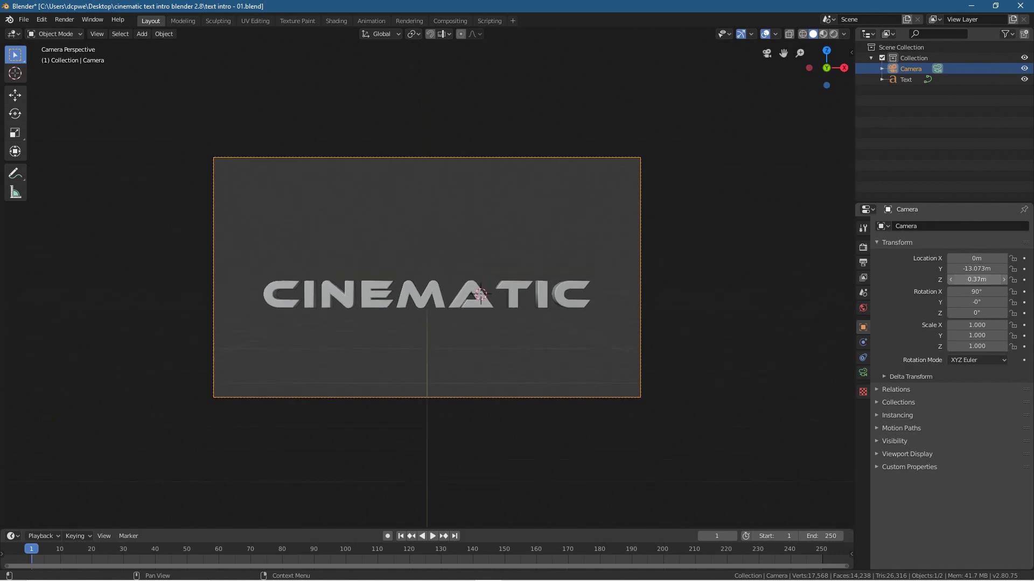
pyautogui.moveTo(977, 279); pyautogui.dragTo(948, 291)
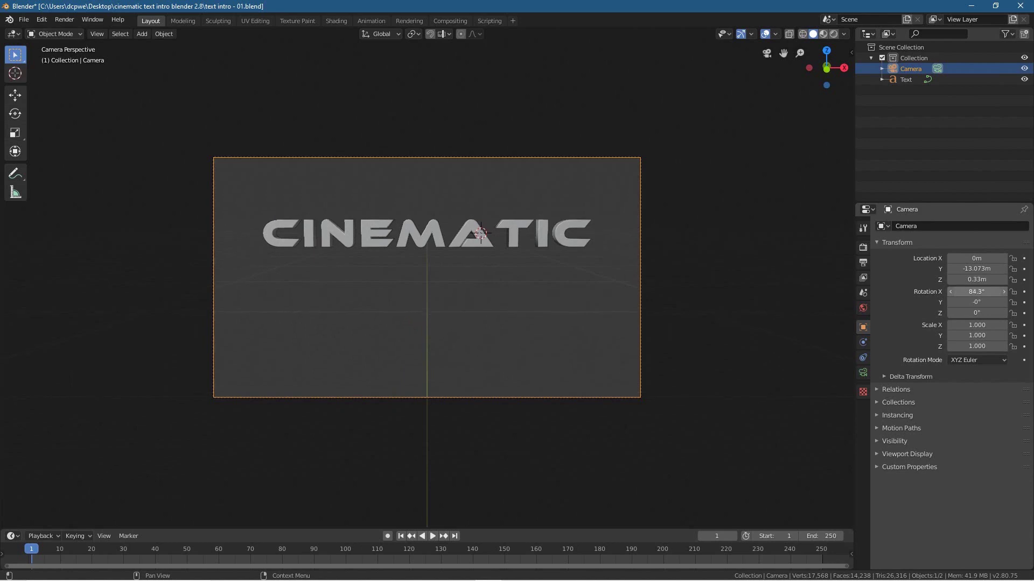
pyautogui.moveTo(950, 295); pyautogui.dragTo(991, 280)
pyautogui.scroll(5, 489, 260)
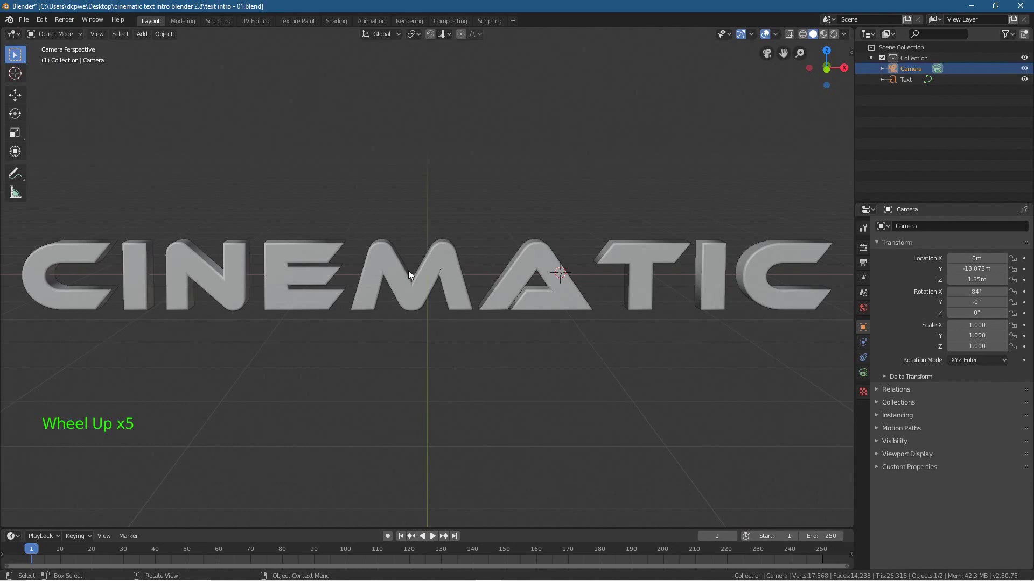
pyautogui.scroll(-5, 502, 283)
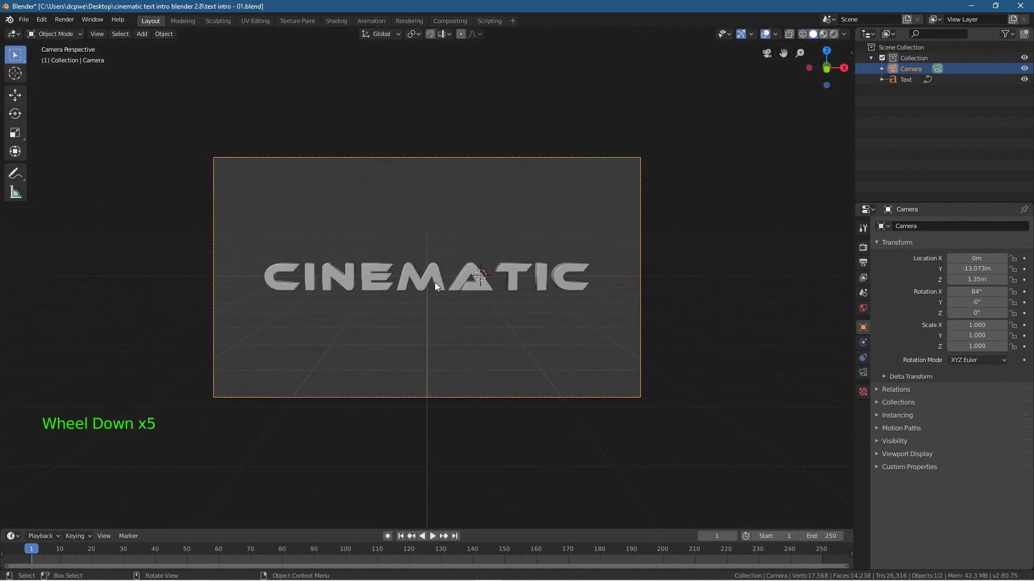
pyautogui.scroll(1, 435, 285)
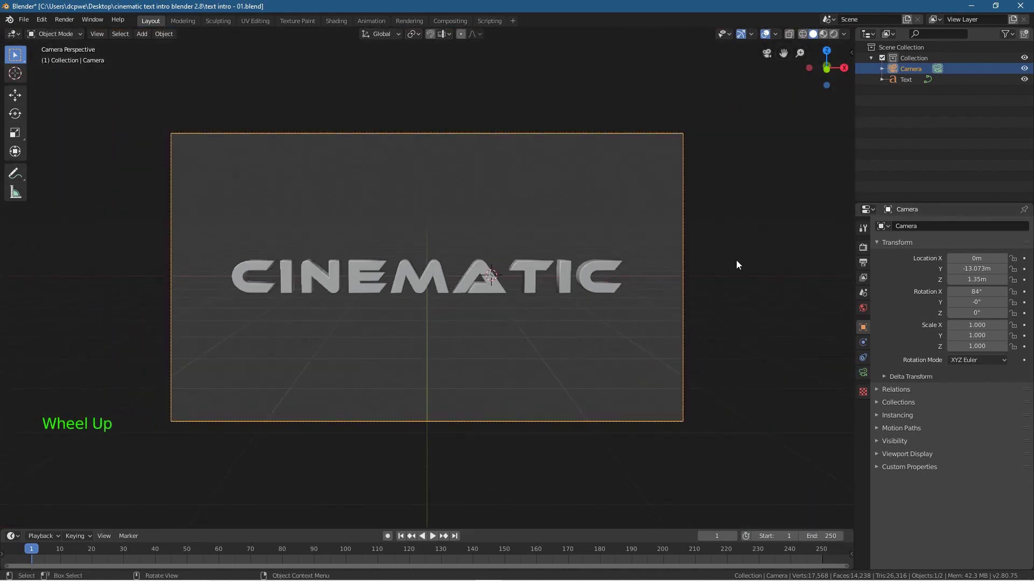
# - Set the camera's Y location to -14 m and its Z location to 1.6 m
pyautogui.moveTo(976, 269)
pyautogui.mouseDown()
pyautogui.moveTo(988, 268)
pyautogui.moveTo(968, 268)
pyautogui.mouseUp()
pyautogui.click(996, 269)
pyautogui.write('-')
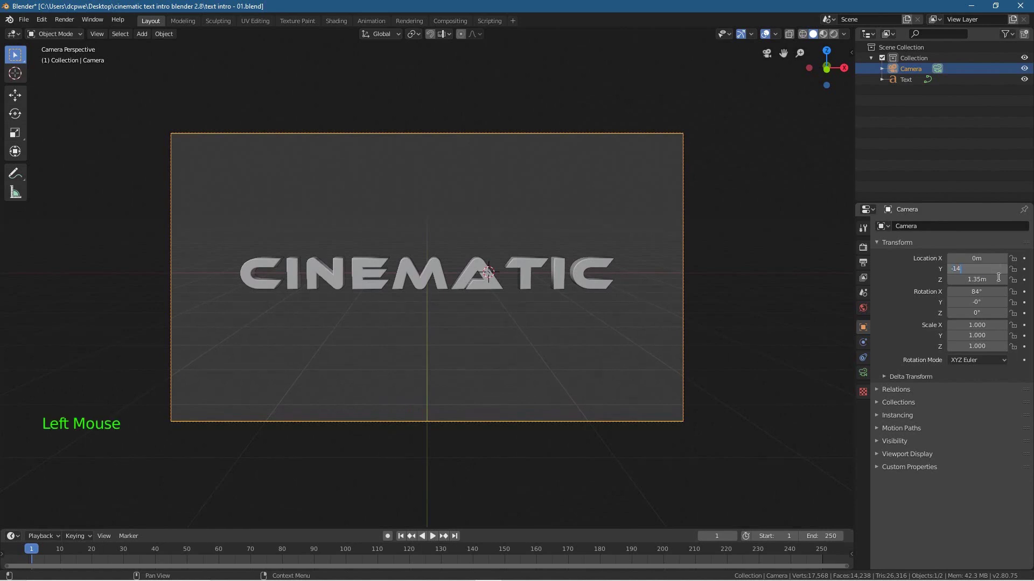
pyautogui.write('14')
pyautogui.press('Return')
pyautogui.moveTo(977, 279)
pyautogui.mouseDown()
pyautogui.moveTo(991, 280)
pyautogui.moveTo(978, 279)
pyautogui.mouseUp()
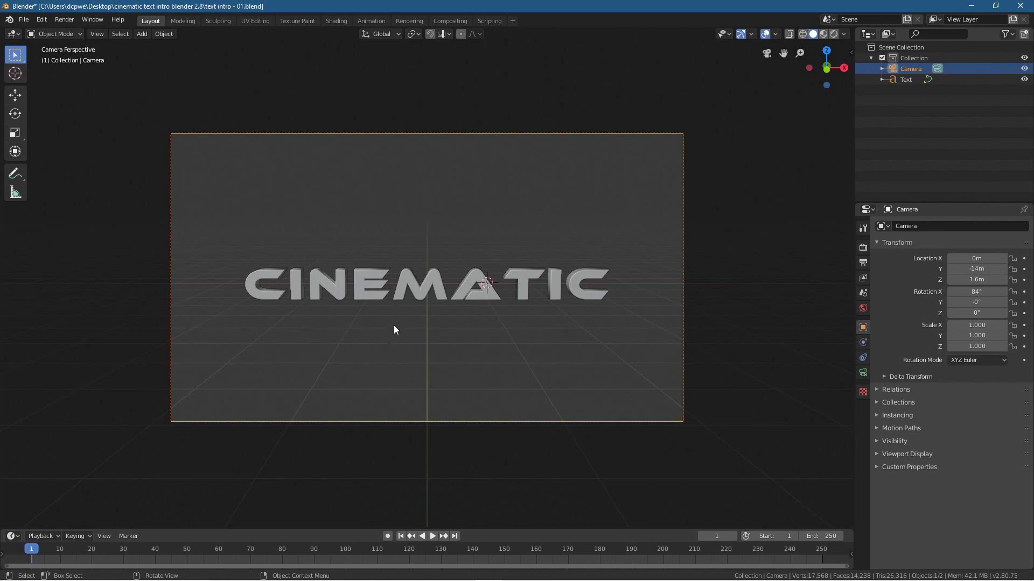
# - Add a UV sphere at the 3D cursor and scale it down to about 0.288
pyautogui.moveTo(394, 329); pyautogui.dragTo(448, 322, button='middle')
pyautogui.scroll(3, 438, 323)
pyautogui.scroll(-1, 437, 327)
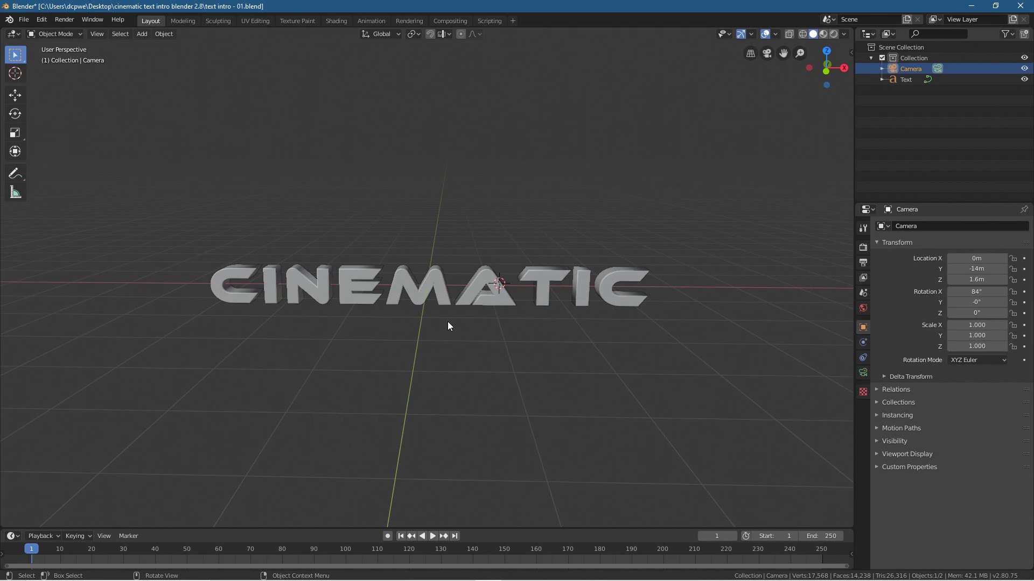
pyautogui.click(448, 321)
pyautogui.hotkey('shift', 'a')
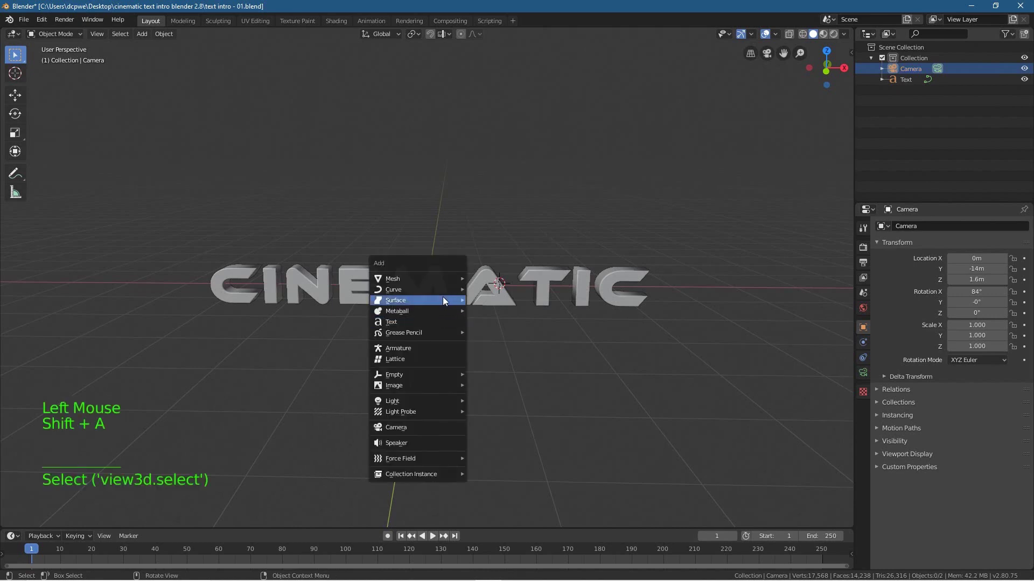
pyautogui.moveTo(440, 279)
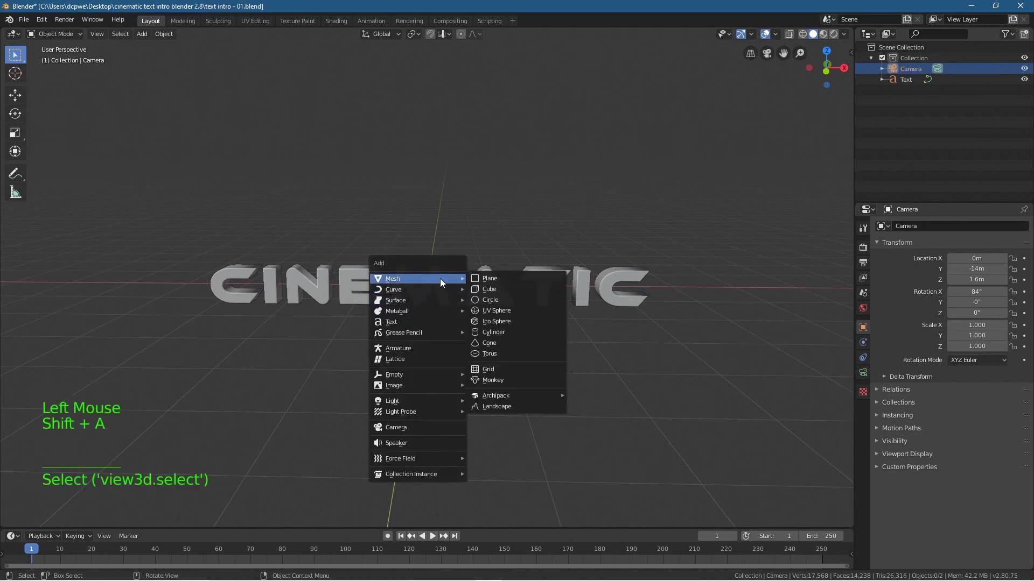
pyautogui.click(510, 307)
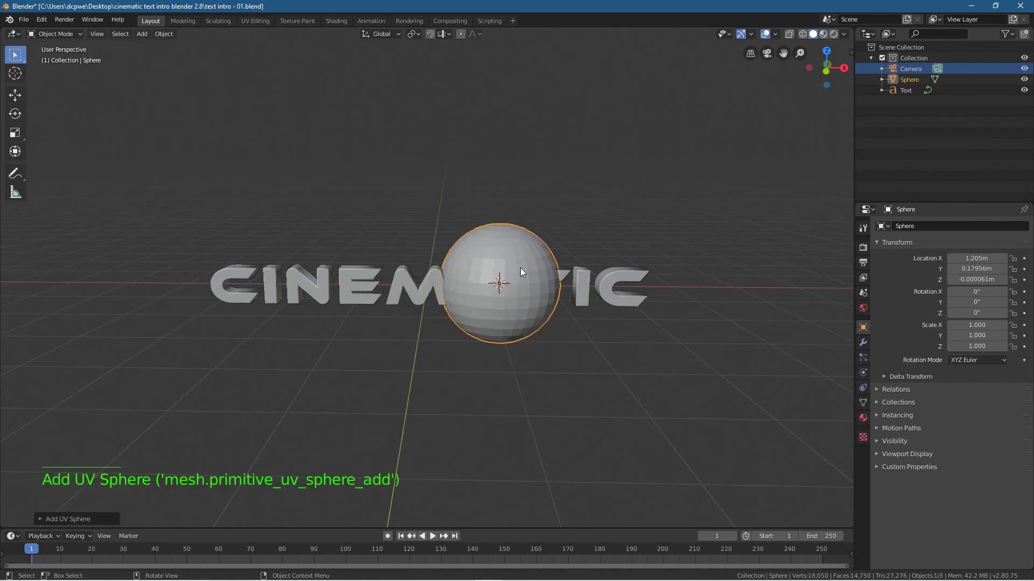
pyautogui.press('s')
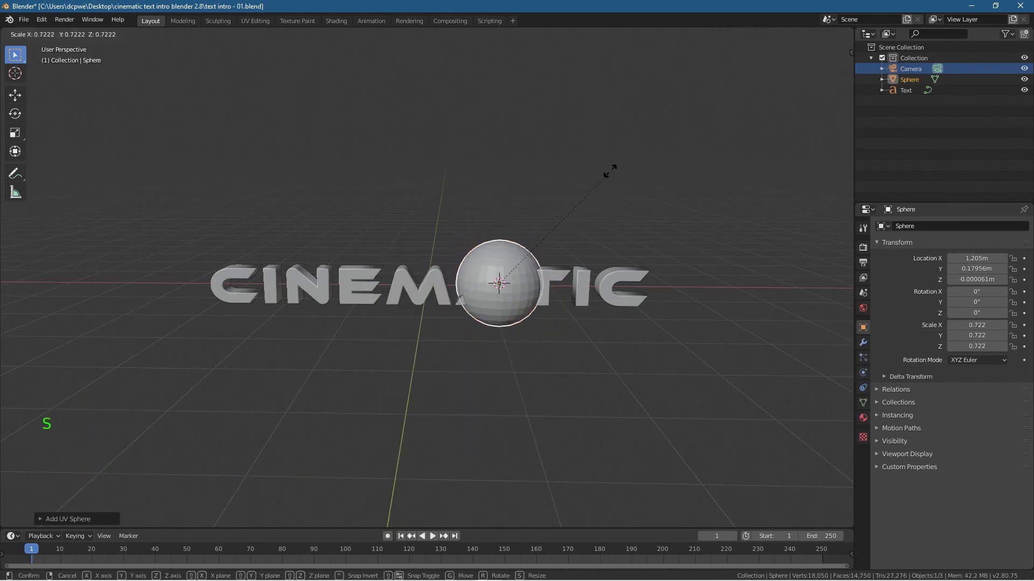
pyautogui.click(526, 228)
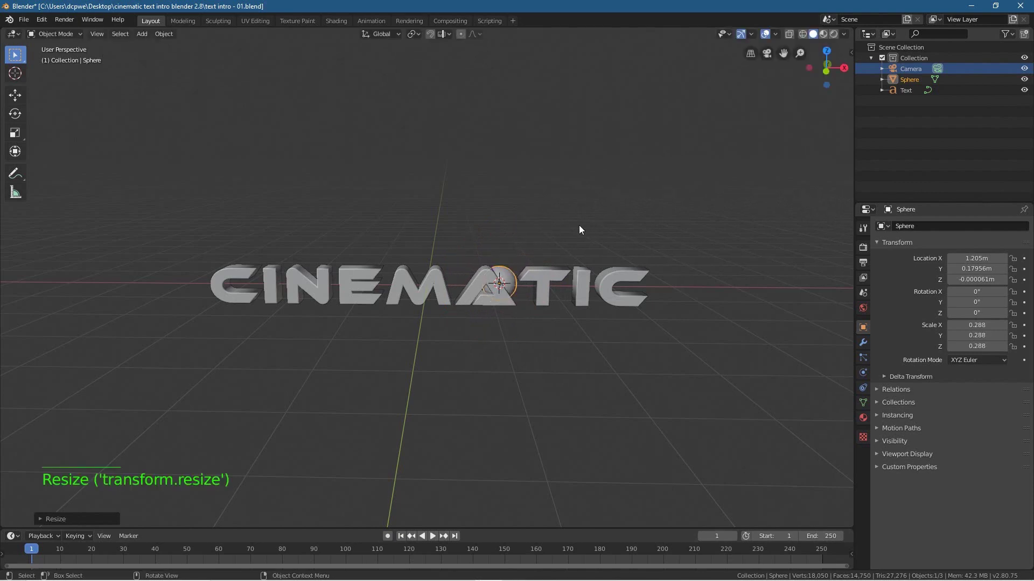
# - Move the sphere in front of the text in top view and set its X location to 0 m
pyautogui.press('KP_7')
pyautogui.press('g')
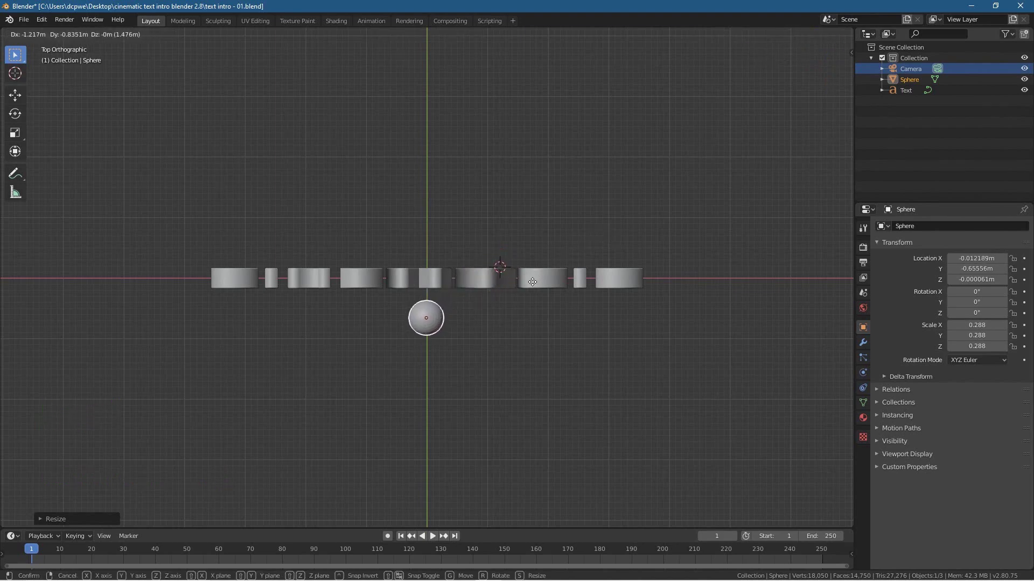
pyautogui.click(533, 286)
pyautogui.click(976, 258)
pyautogui.write('0')
pyautogui.press('Return')
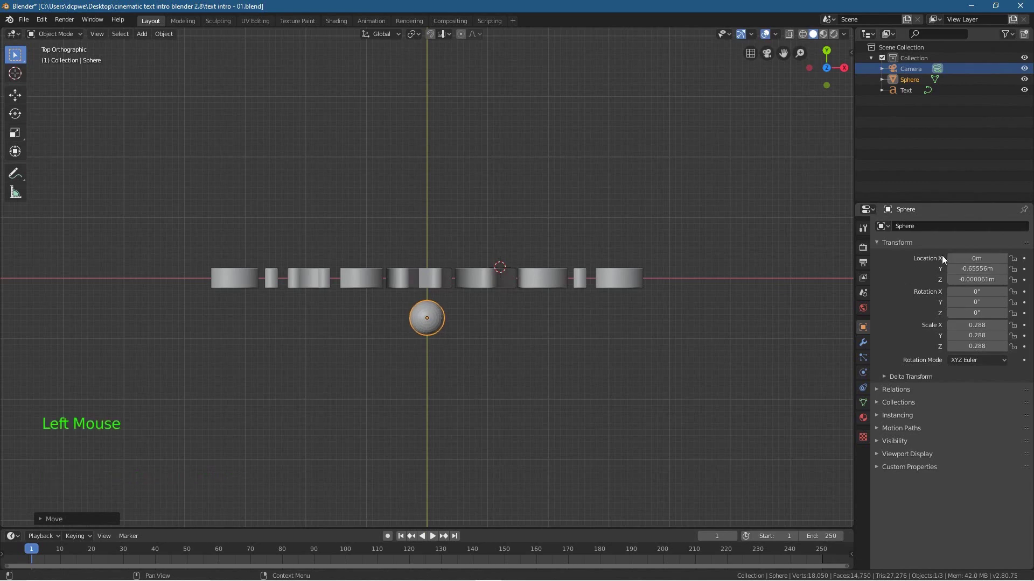
# - Set the sphere's Z location to 0 m and shift it forward to about -1.02 m on Y
pyautogui.click(976, 280)
pyautogui.write('0')
pyautogui.press('Return')
pyautogui.moveTo(988, 269); pyautogui.dragTo(917, 269)
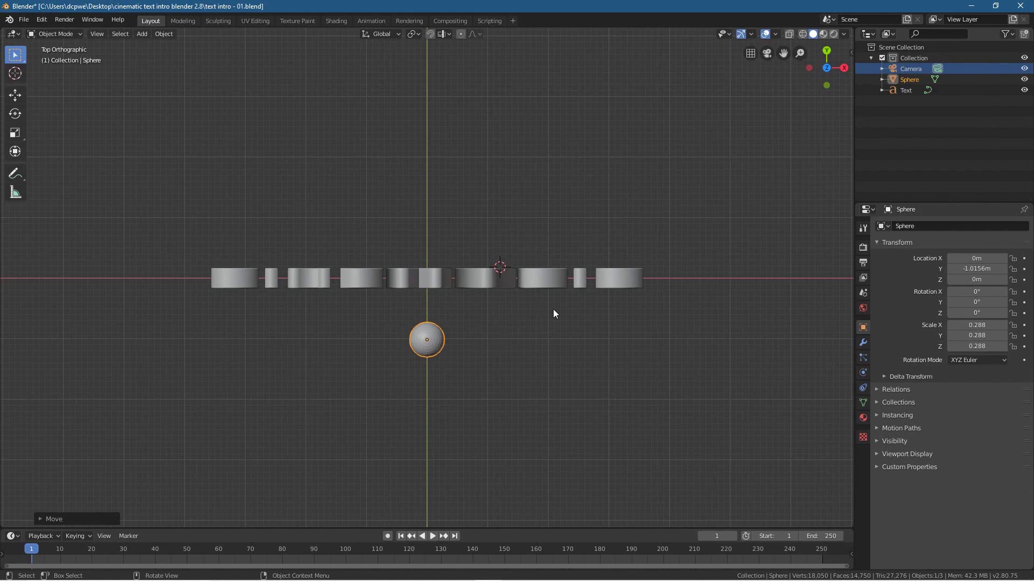
# - Scale the sphere down to about 0.116, judging its size against the text from the camera and front views
pyautogui.press('s')
pyautogui.click(490, 325)
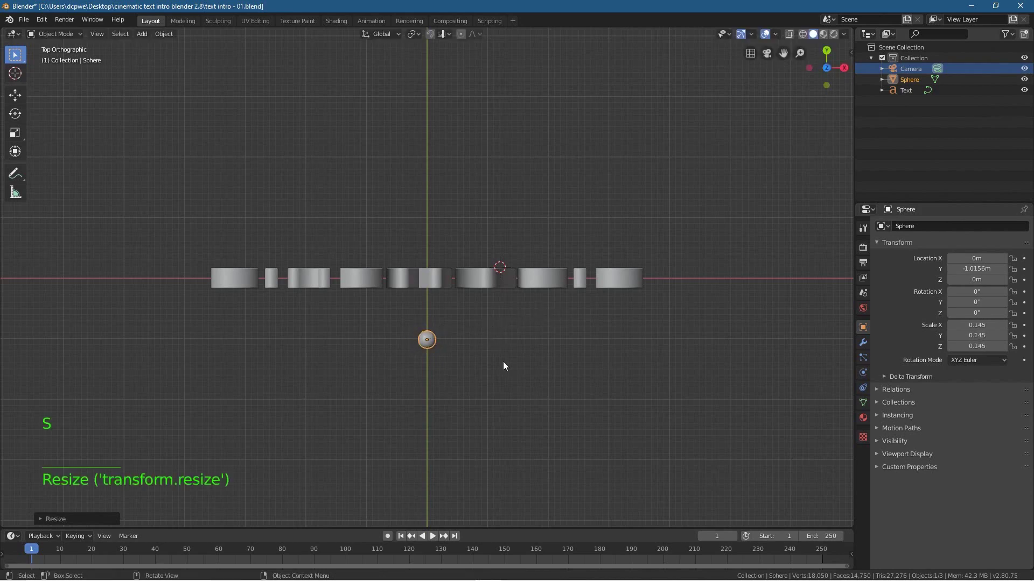
pyautogui.press('KP_0')
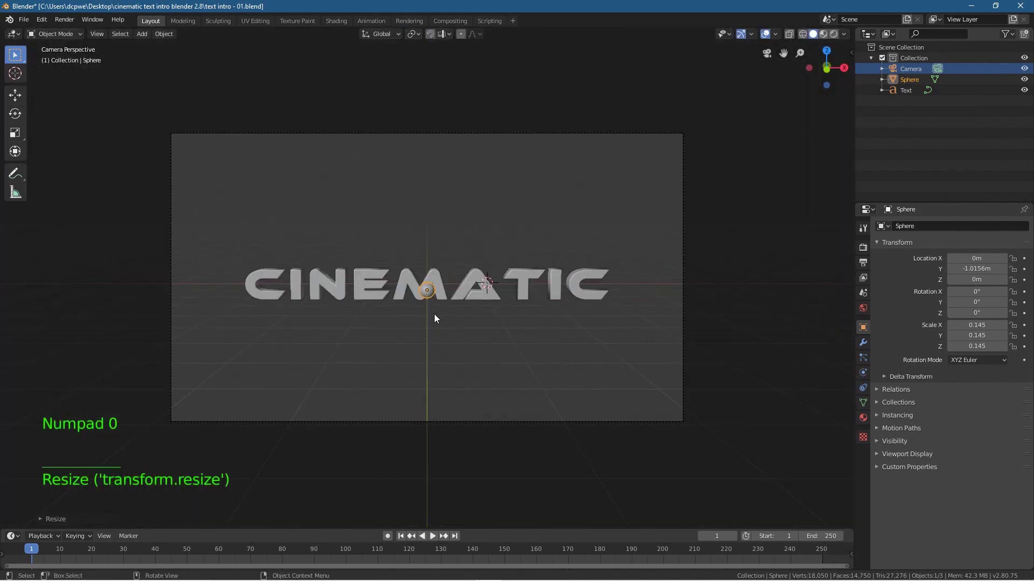
pyautogui.scroll(4, 428, 316)
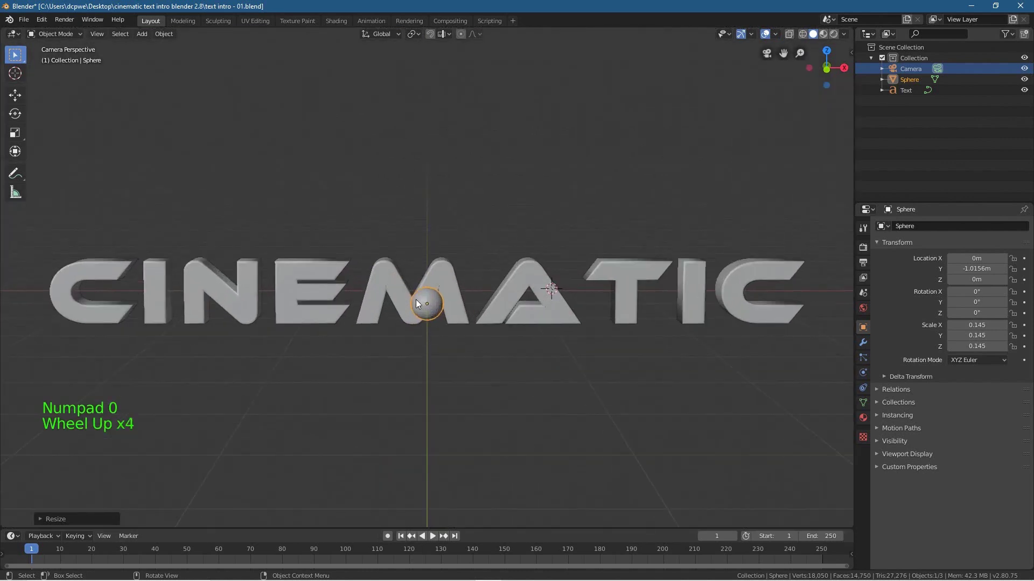
pyautogui.moveTo(434, 310); pyautogui.dragTo(440, 341, button='middle')
pyautogui.scroll(1, 439, 343)
pyautogui.scroll(4, 438, 339)
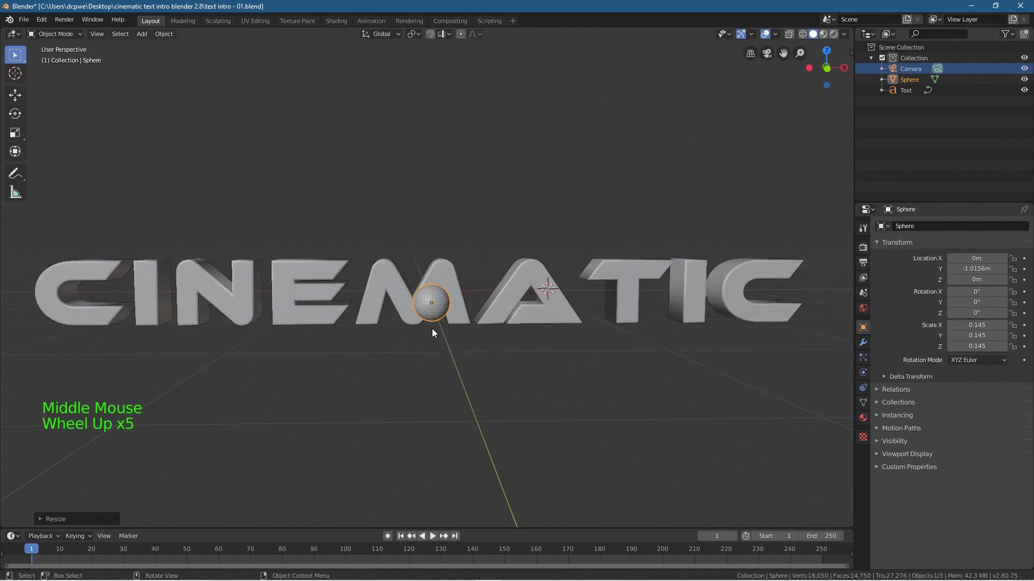
pyautogui.press('KP_1')
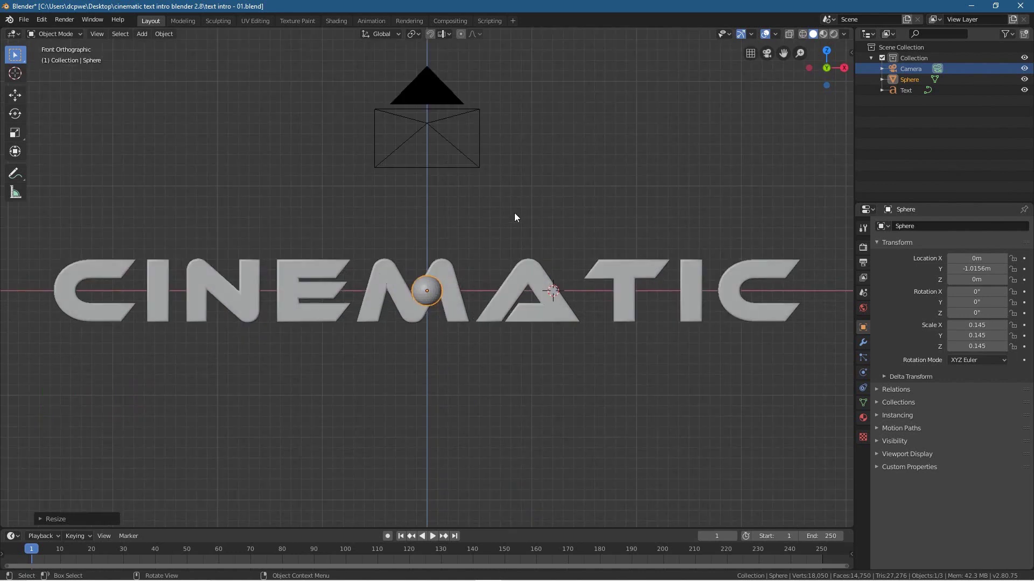
pyautogui.press('s')
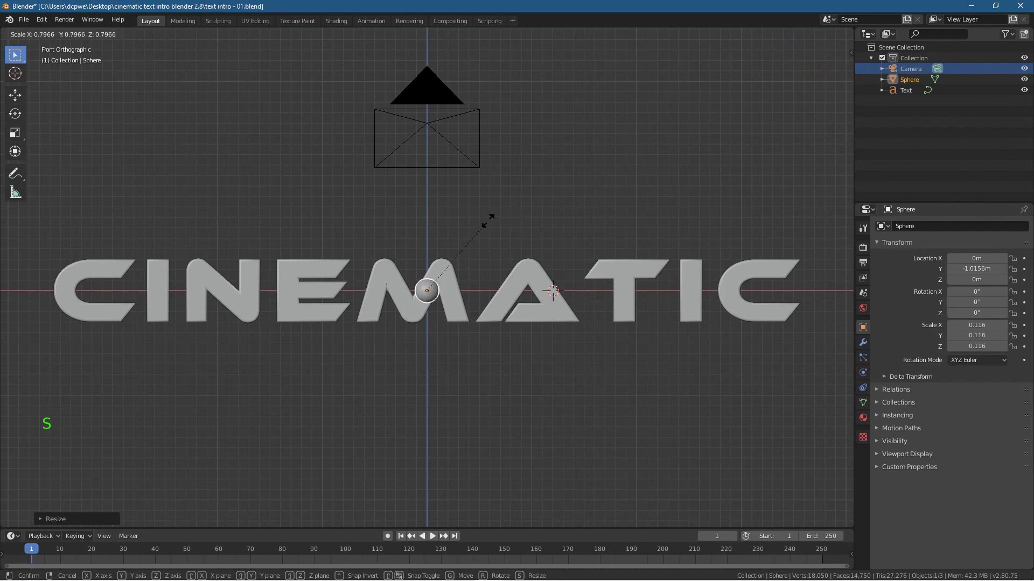
pyautogui.click(488, 221)
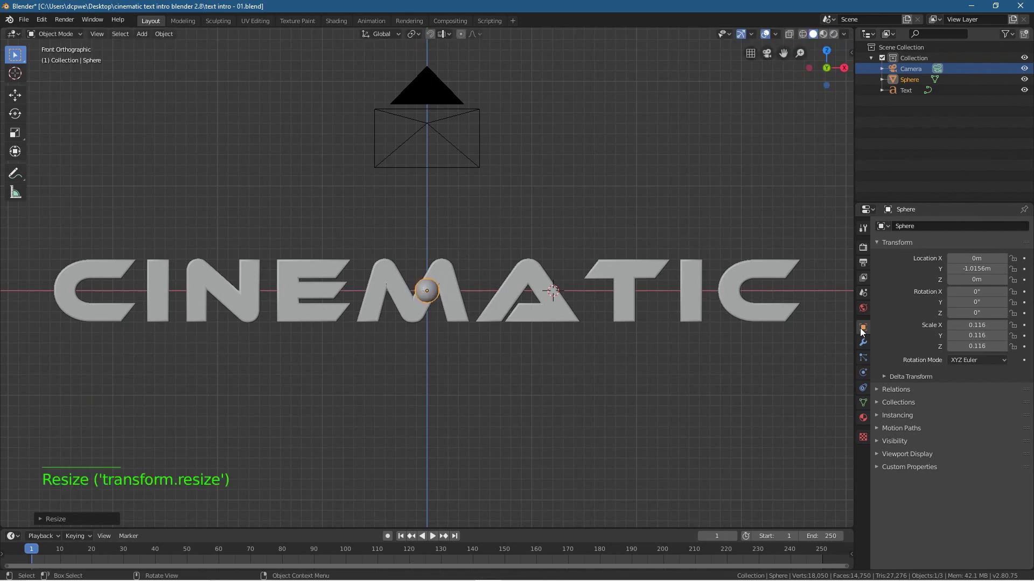
# - Set the sphere's X scale to 0.115
pyautogui.click(986, 326)
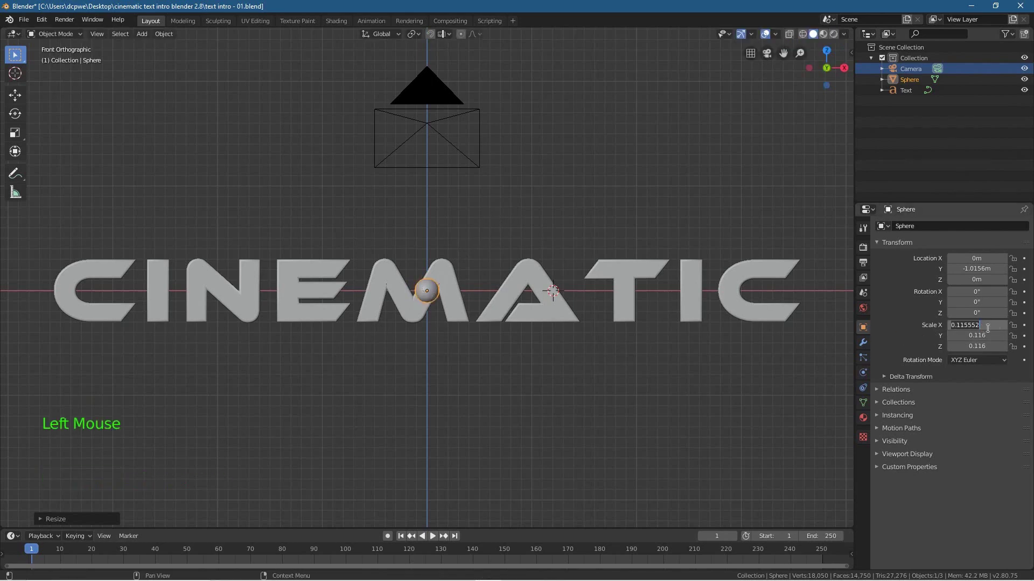
pyautogui.moveTo(965, 326); pyautogui.dragTo(1023, 325)
pyautogui.press('BackSpace')
pyautogui.press('Return')
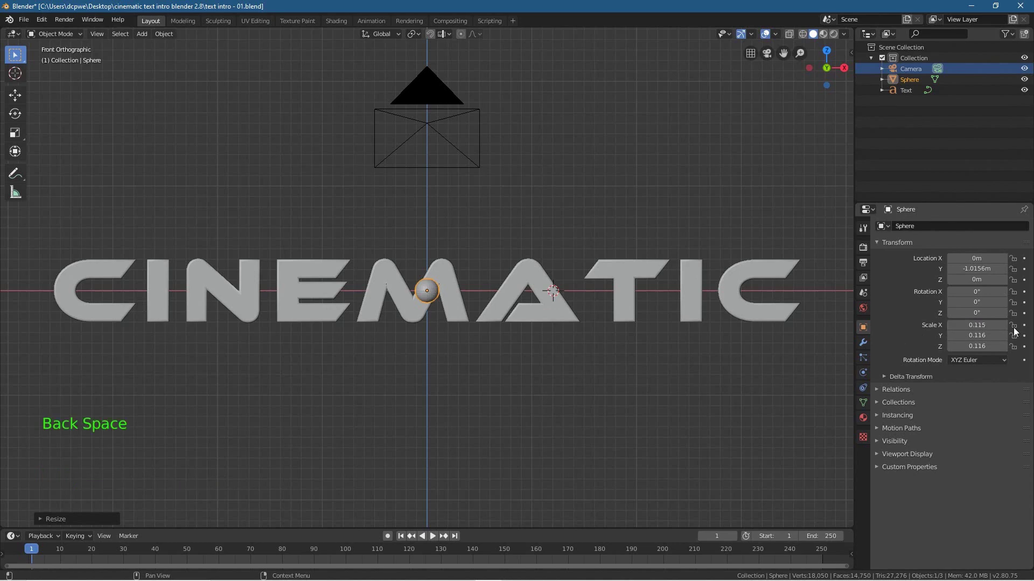
# - Set the sphere's Y and Z scale to 0.115 and save the file
pyautogui.click(980, 325)
pyautogui.press('ctrl')
pyautogui.click(974, 336)
pyautogui.doubleClick(975, 335)
pyautogui.write('0.115')
pyautogui.click(975, 346)
pyautogui.doubleClick(975, 346)
pyautogui.write('0.115')
pyautogui.press('ctrl')
pyautogui.click(979, 335)
pyautogui.click(979, 335)
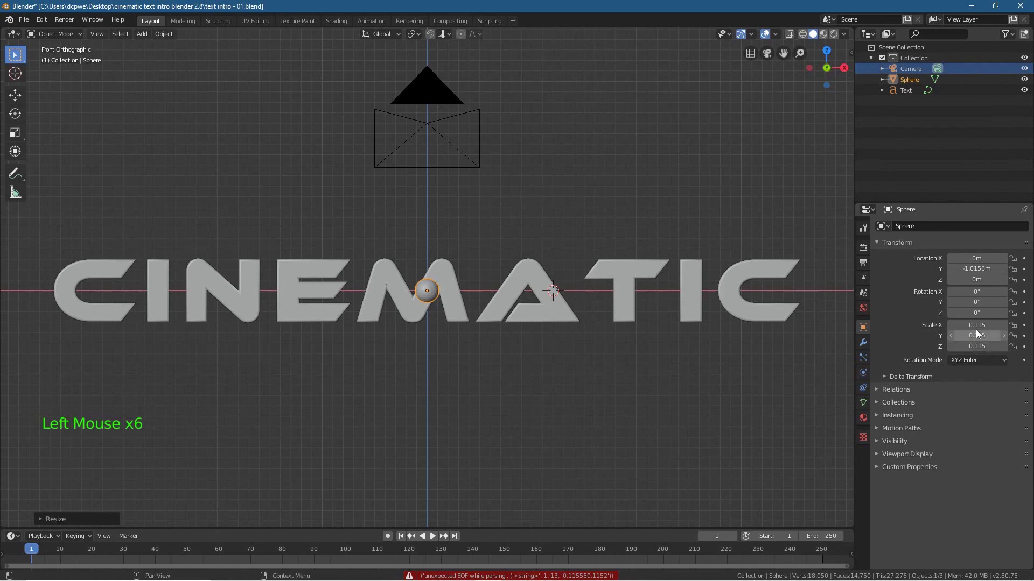
pyautogui.hotkey('ctrl', 's')
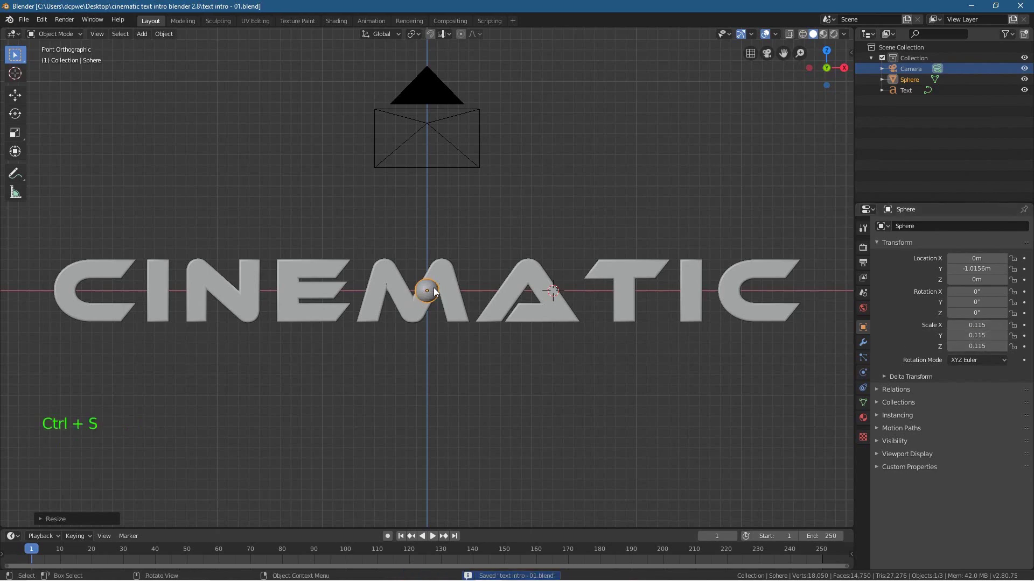
# - Rename the sphere as "Particle Controller"
pyautogui.click(432, 290)
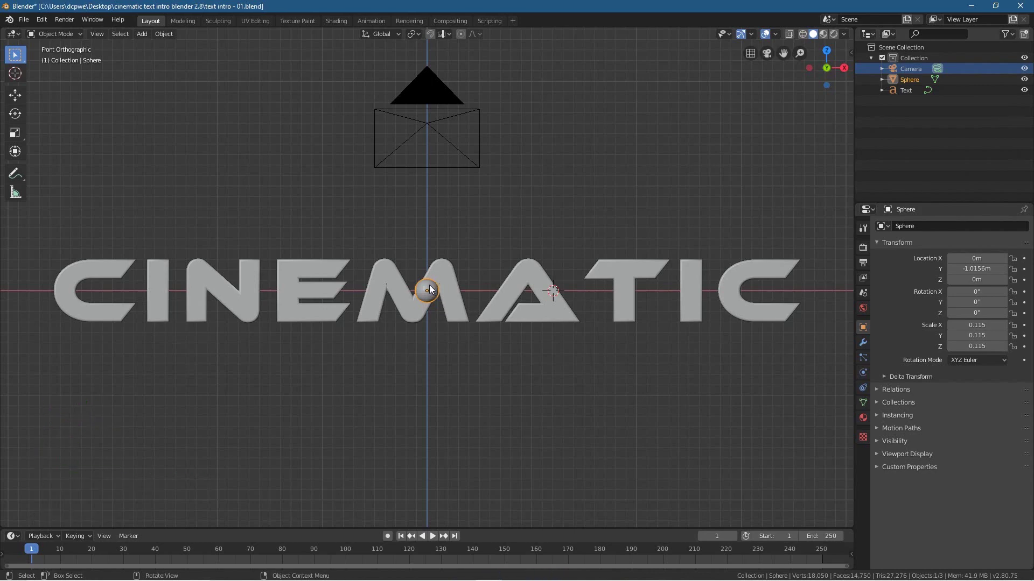
pyautogui.click(910, 80)
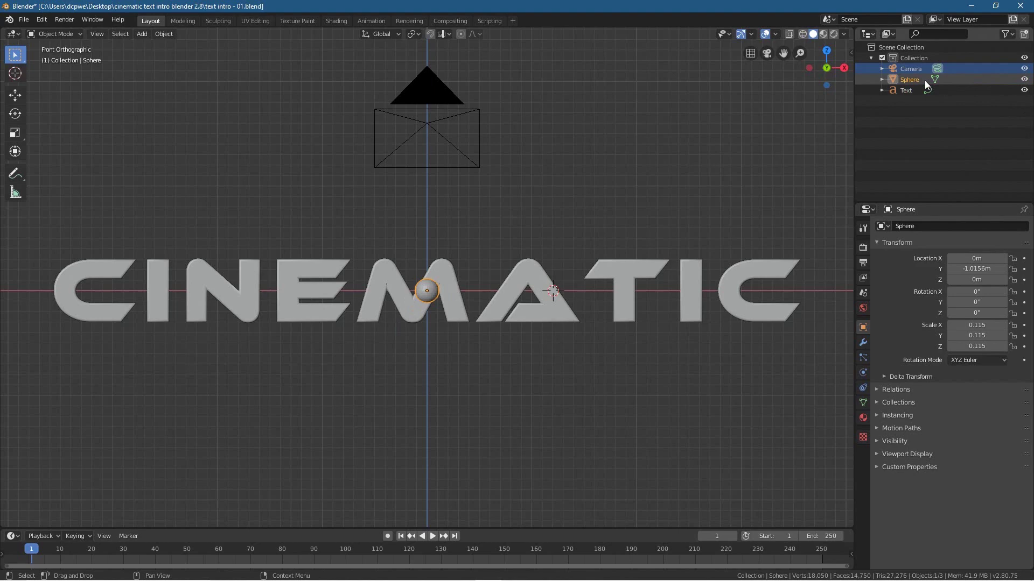
pyautogui.doubleClick(910, 79)
pyautogui.press('shift')
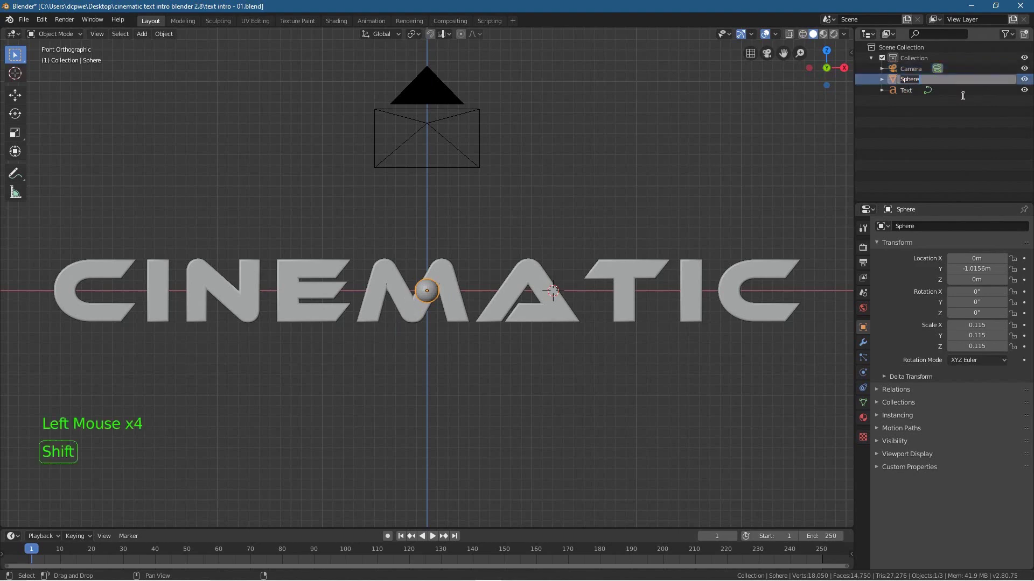
pyautogui.write('Particle Con')
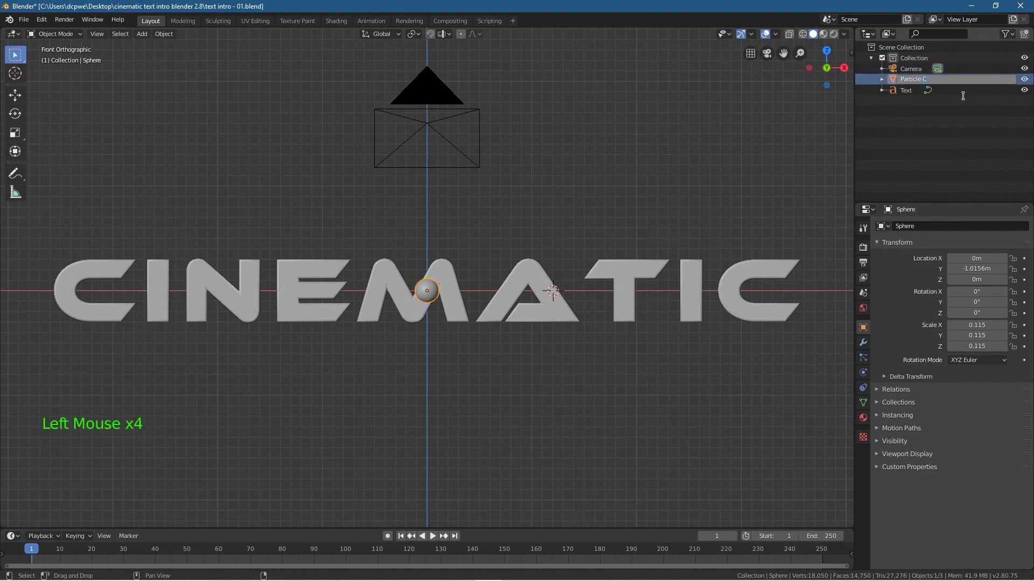
pyautogui.press('BackSpace')
pyautogui.write('troller')
pyautogui.press('Return')
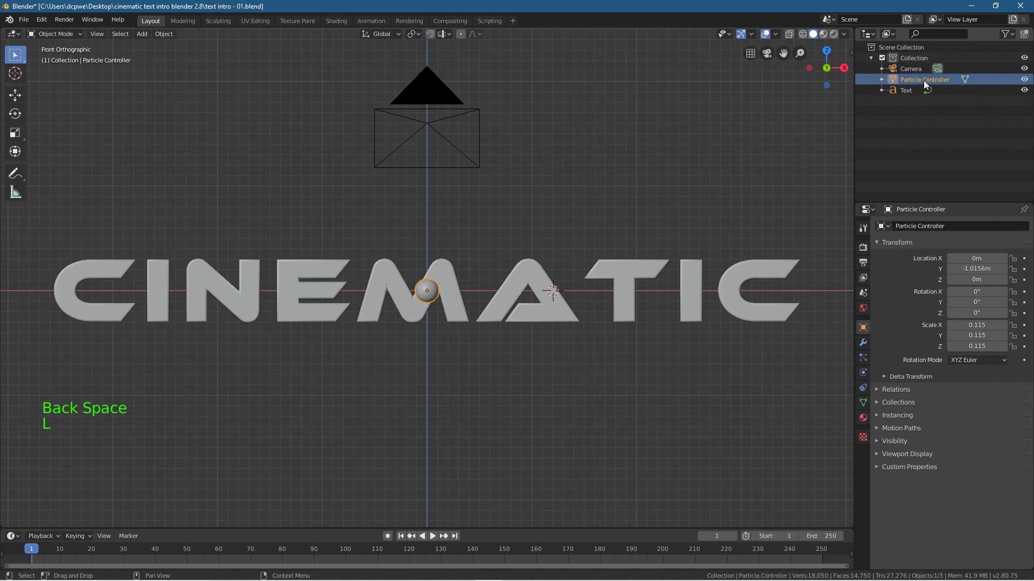
# - Duplicate the Particle Controller sphere and move the copy straight up along Z by about 0.25 m
pyautogui.click(434, 286)
pyautogui.click(429, 290)
pyautogui.hotkey('shift', 'd')
pyautogui.rightClick(445, 301)
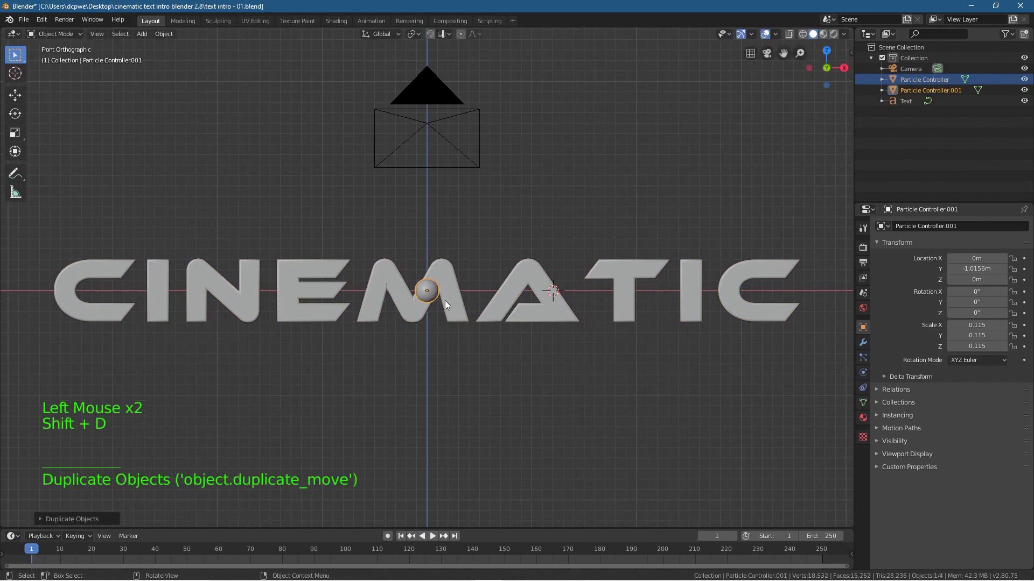
pyautogui.press('g')
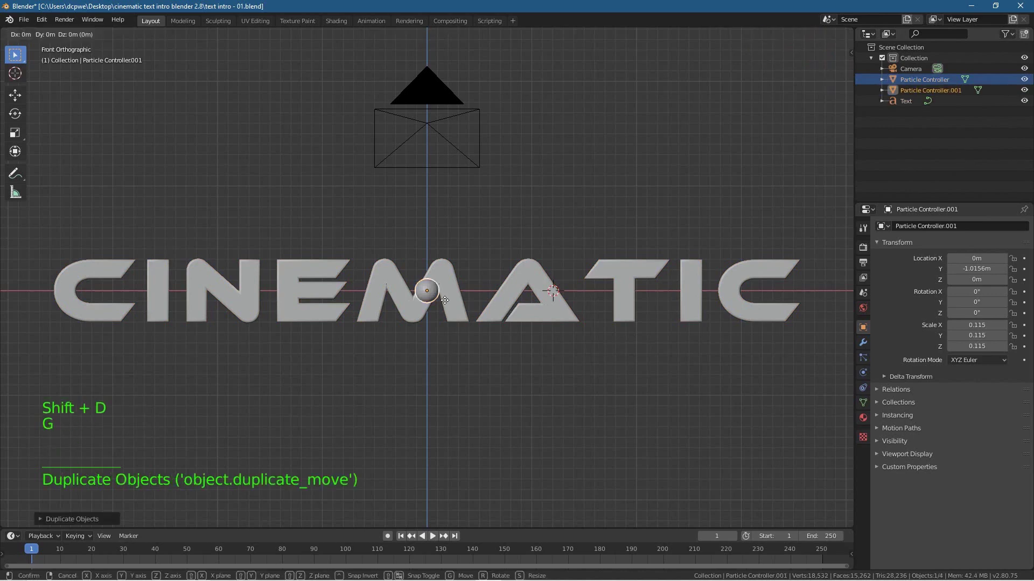
pyautogui.press('z')
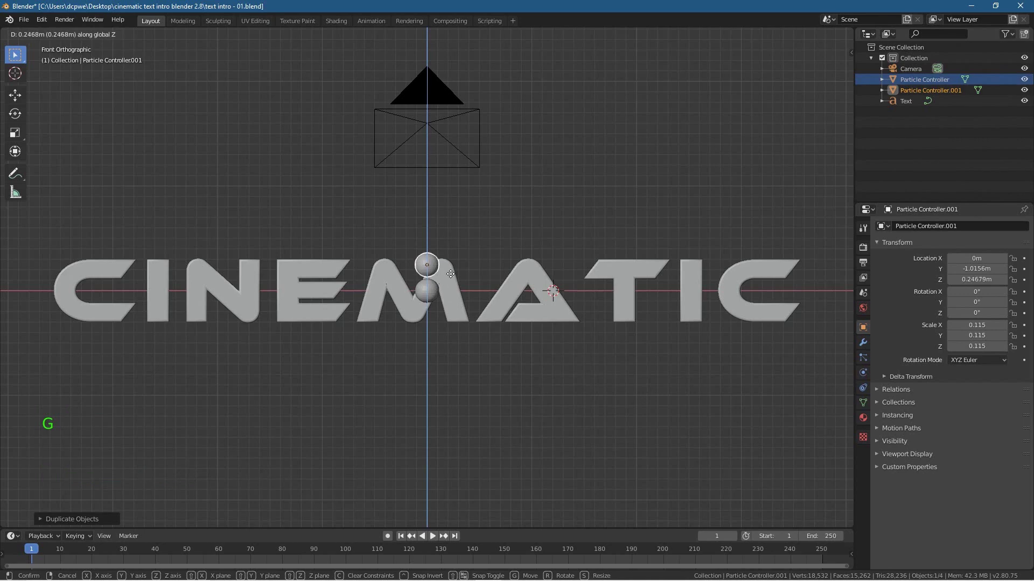
pyautogui.click(450, 273)
# - Scale the duplicate sphere down to about 0.045 and lower it along Z to about 0.178 m, just above the large sphere
pyautogui.scroll(6, 410, 283)
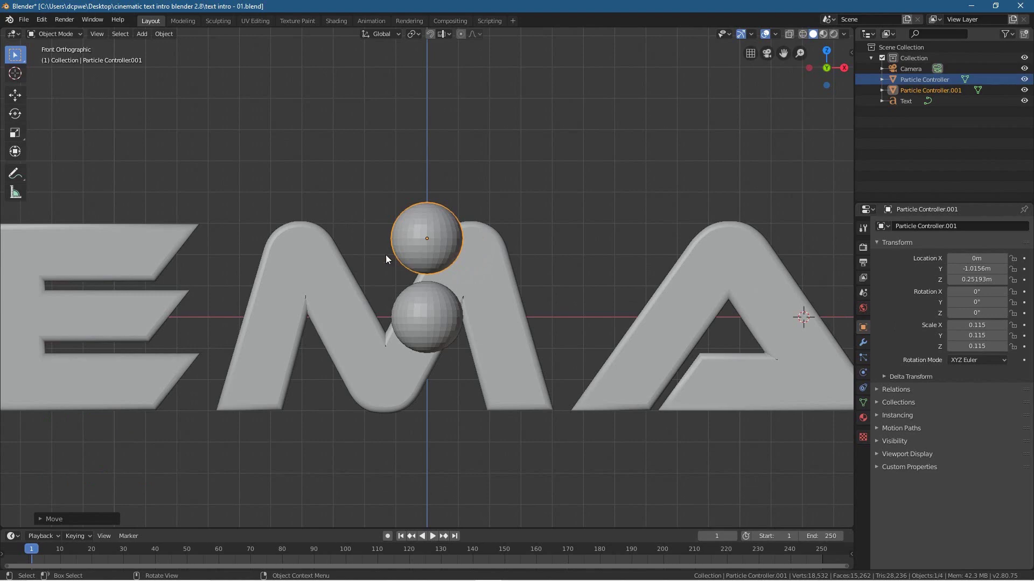
pyautogui.press('s')
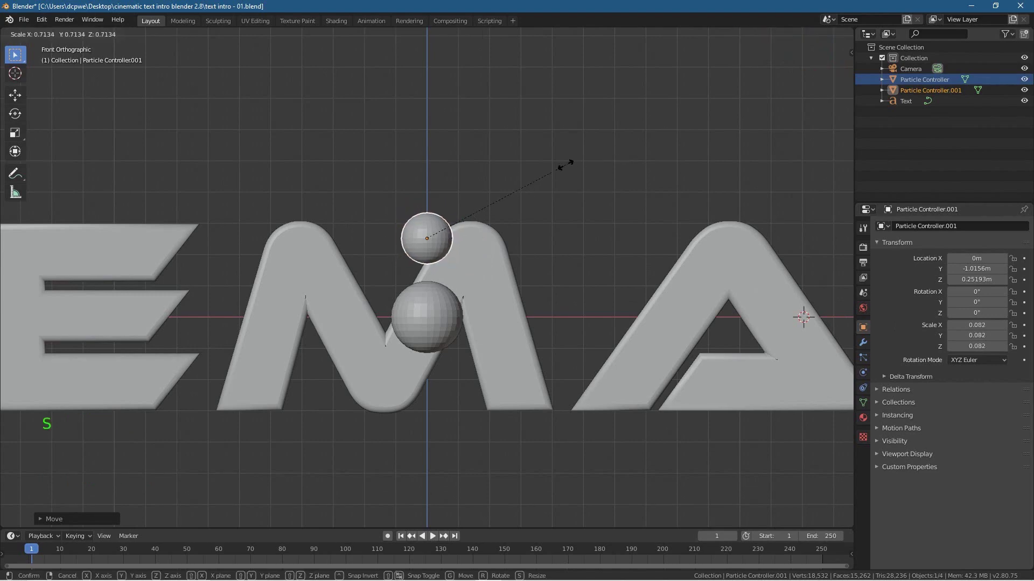
pyautogui.click(499, 187)
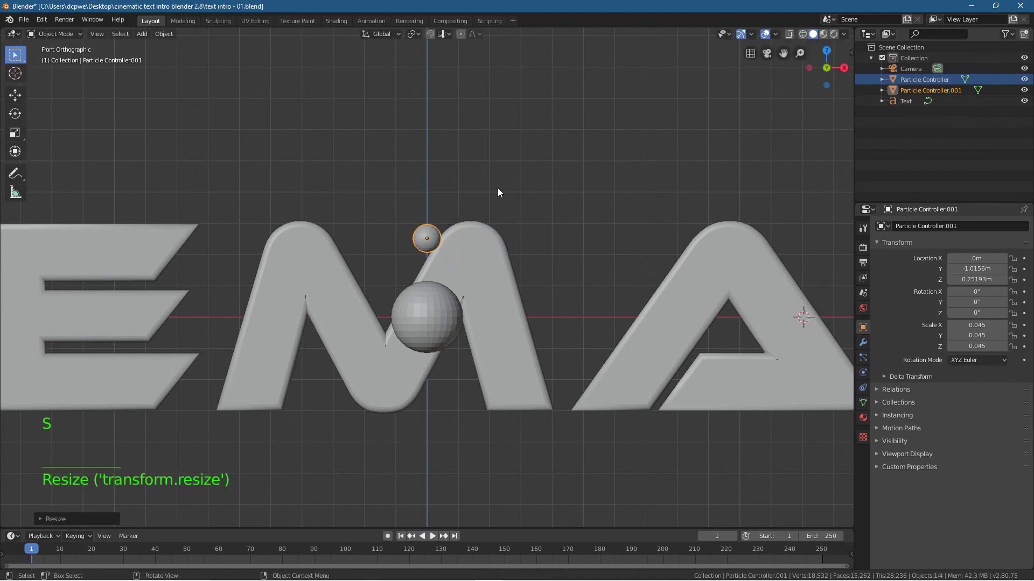
pyautogui.press('g')
pyautogui.press('z')
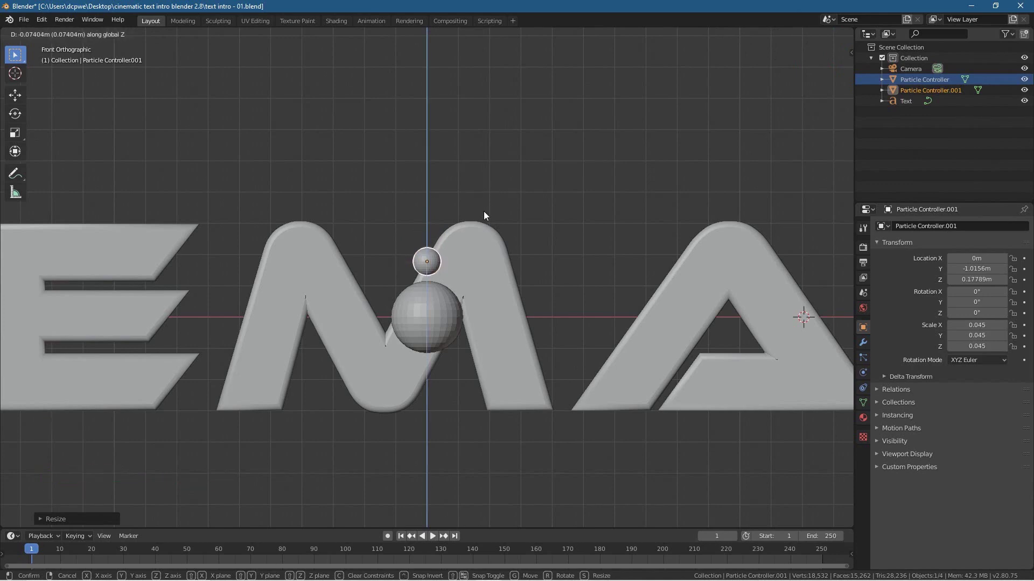
pyautogui.click(484, 216)
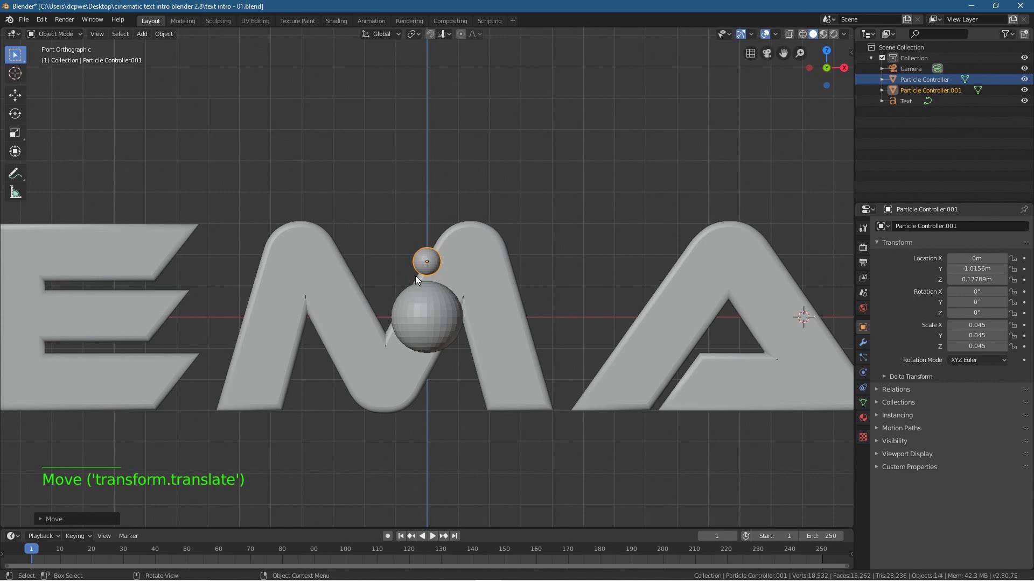
# - Rename the small duplicate sphere as "Particle Emitter Top"
pyautogui.click(922, 90)
pyautogui.doubleClick(923, 91)
pyautogui.moveTo(921, 90); pyautogui.dragTo(1025, 90)
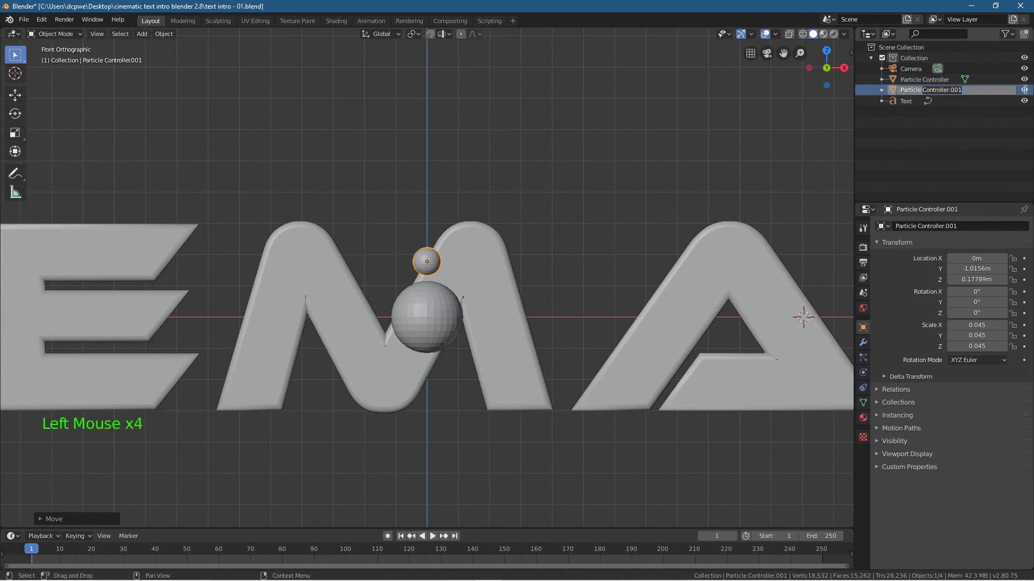
pyautogui.write('Top')
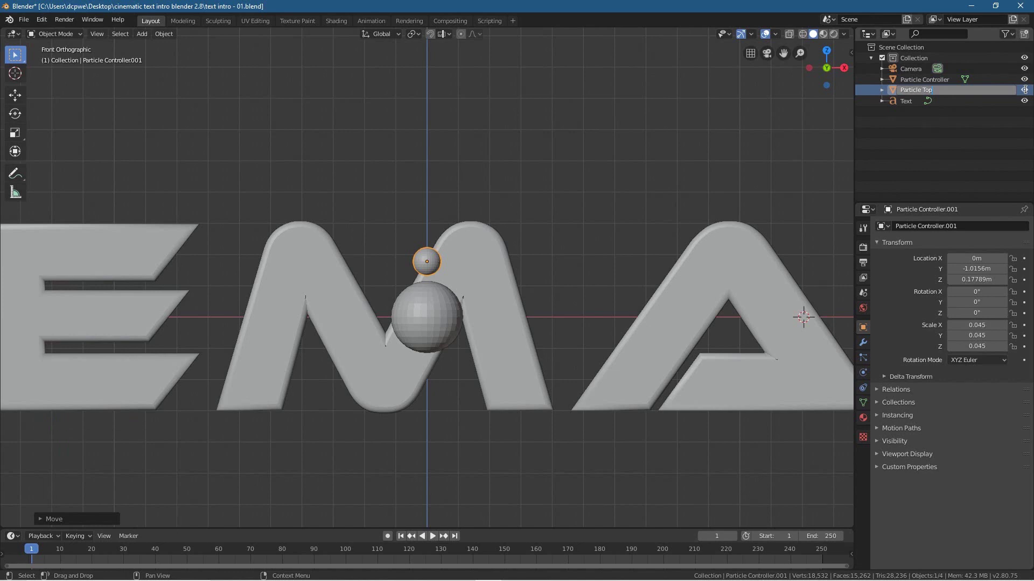
pyautogui.press('BackSpace')
pyautogui.press('BackSpace')
pyautogui.press('BackSpace')
pyautogui.write('Emitter')
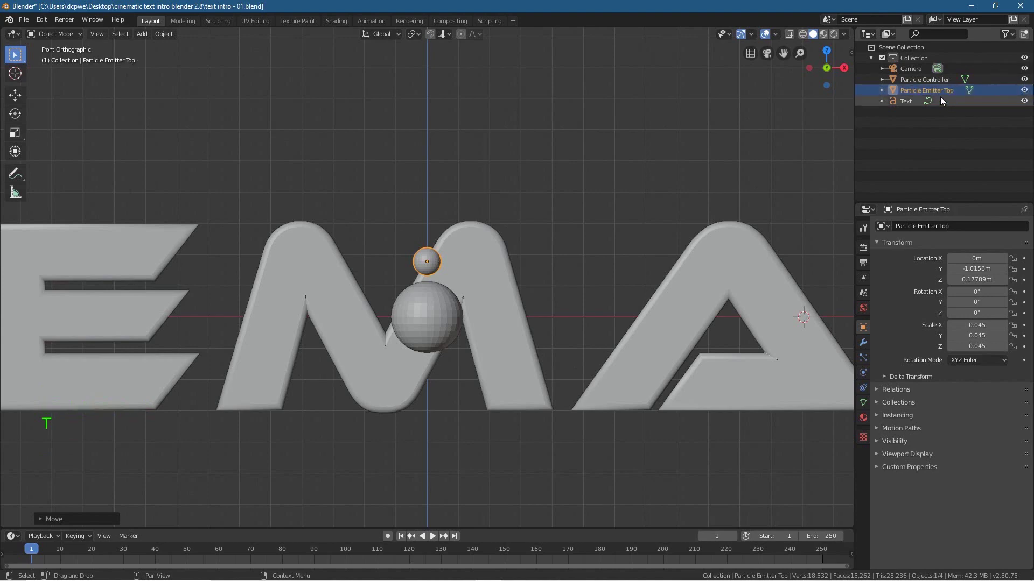
pyautogui.click(954, 90)
# - Duplicate the small sphere in place and move the original down along Z to about -0.173 m, just below the large sphere
pyautogui.click(421, 259)
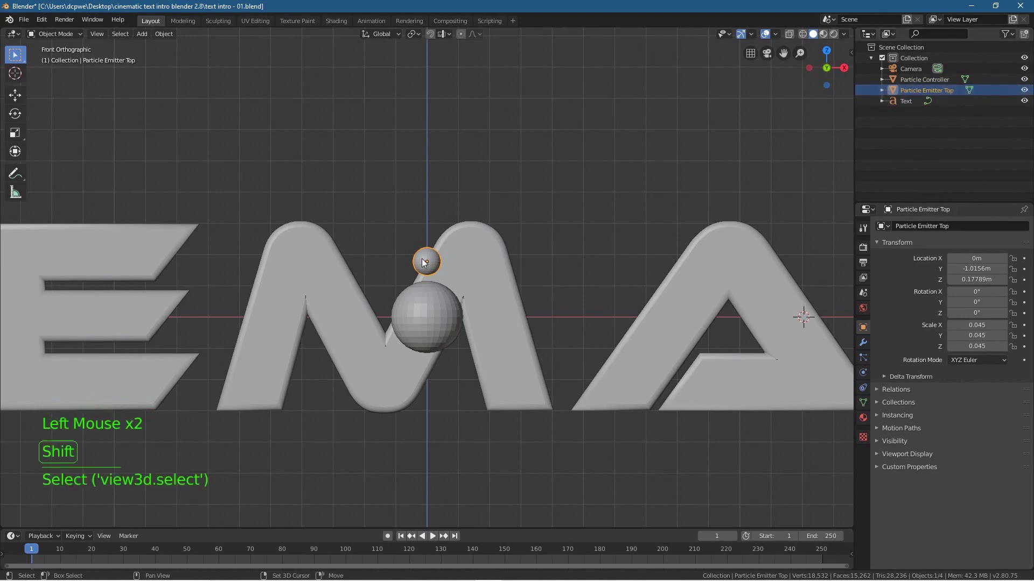
pyautogui.hotkey('shift', 'd')
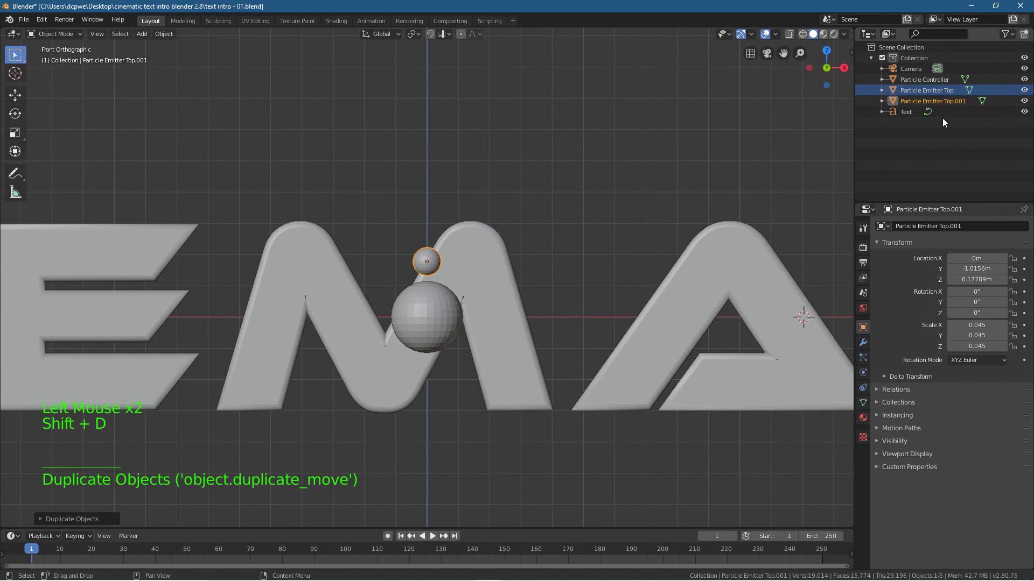
pyautogui.click(920, 102)
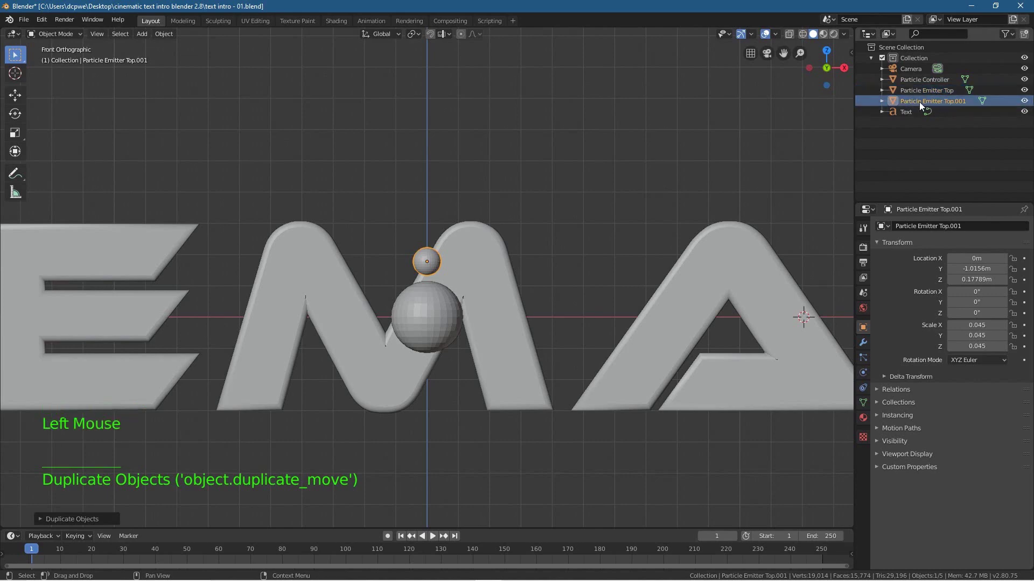
pyautogui.click(436, 263)
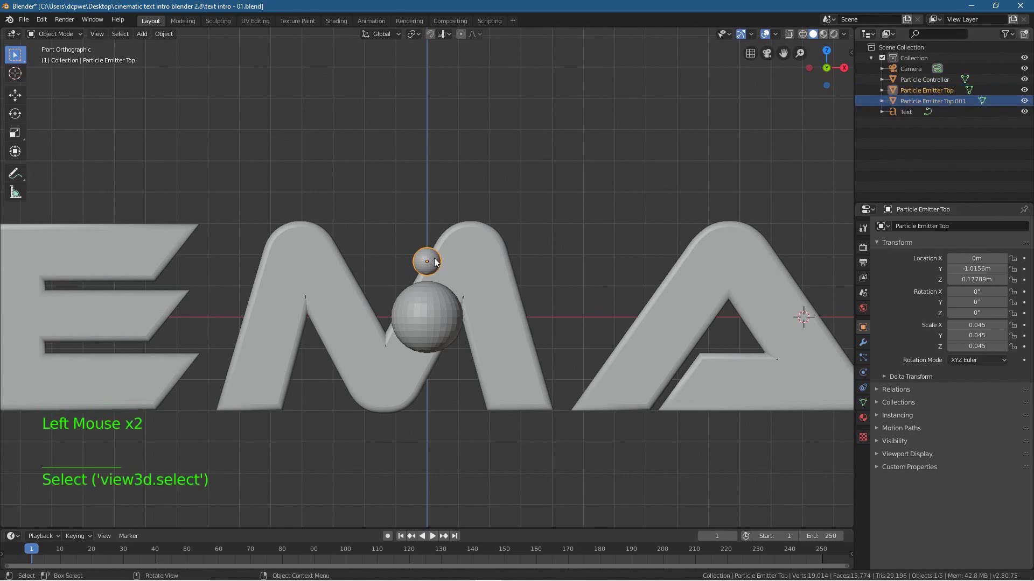
pyautogui.press('g')
pyautogui.press('z')
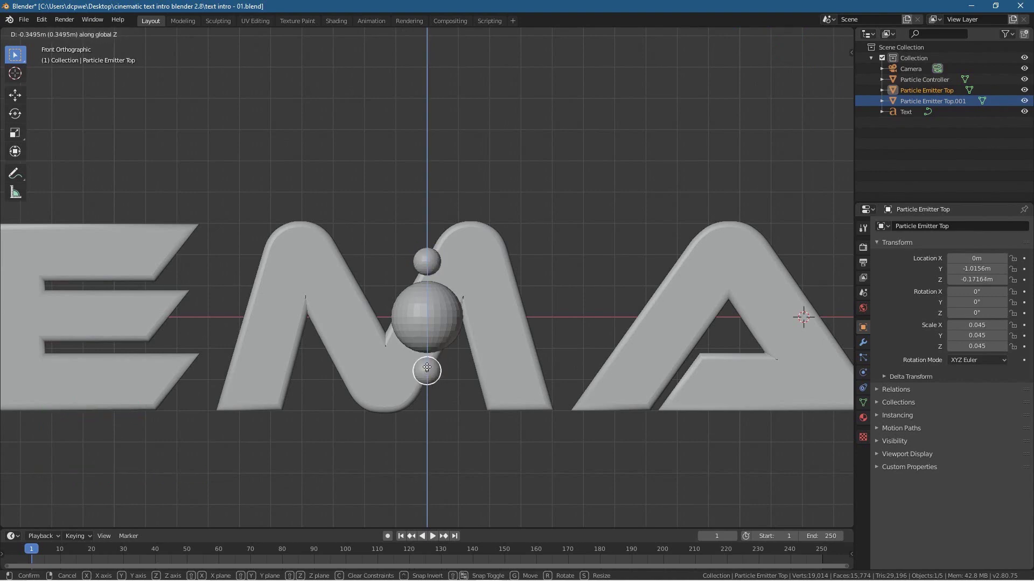
pyautogui.click(427, 371)
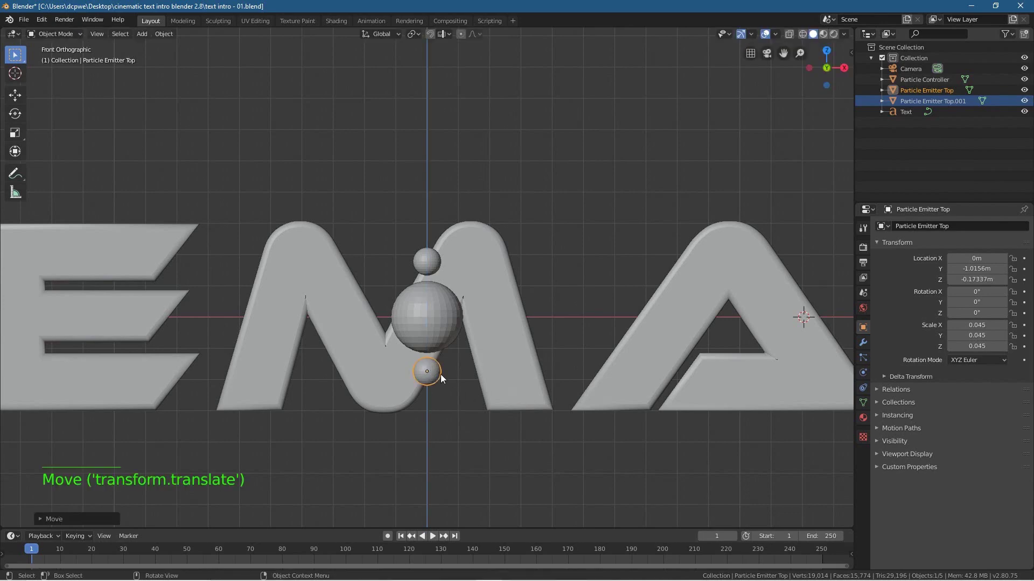
# - Rename the Particle Emitter Top.001 sphere as "Particle Emitter Bottom" and clear the selection
pyautogui.click(953, 101)
pyautogui.doubleClick(944, 100)
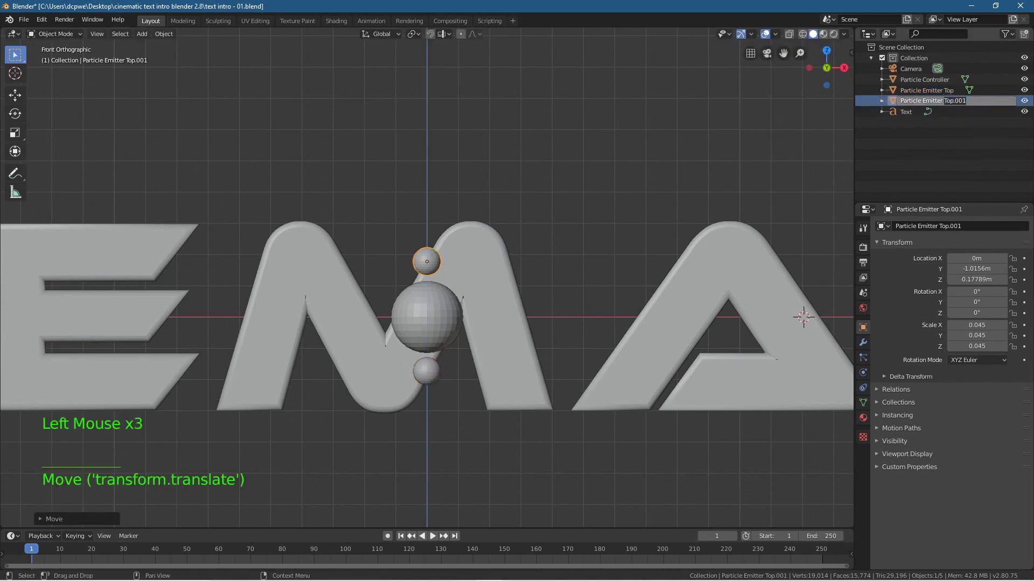
pyautogui.write('B')
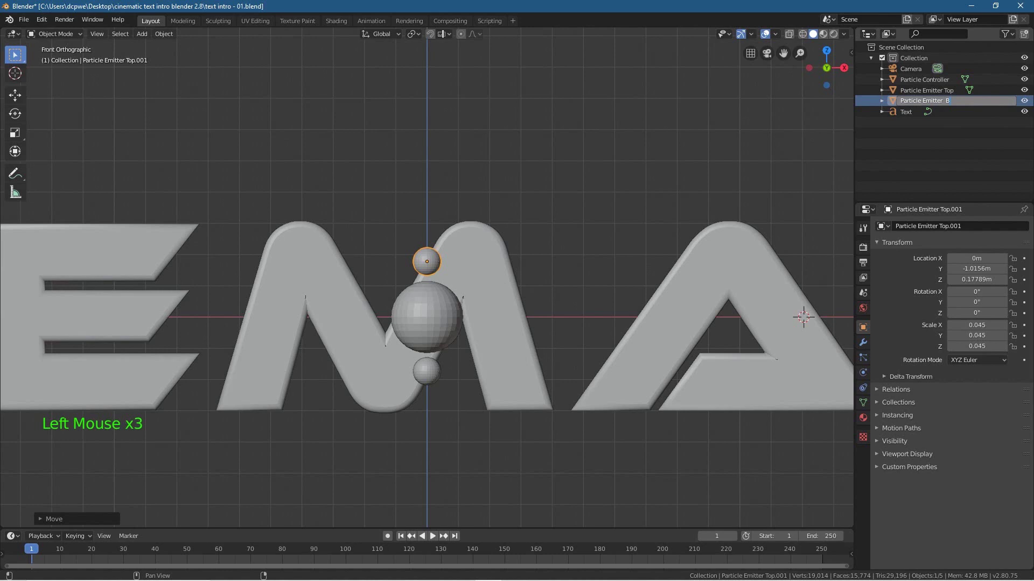
pyautogui.write('otto')
pyautogui.press('BackSpace')
pyautogui.press('BackSpace')
pyautogui.press('BackSpace')
pyautogui.press('BackSpace')
pyautogui.press('BackSpace')
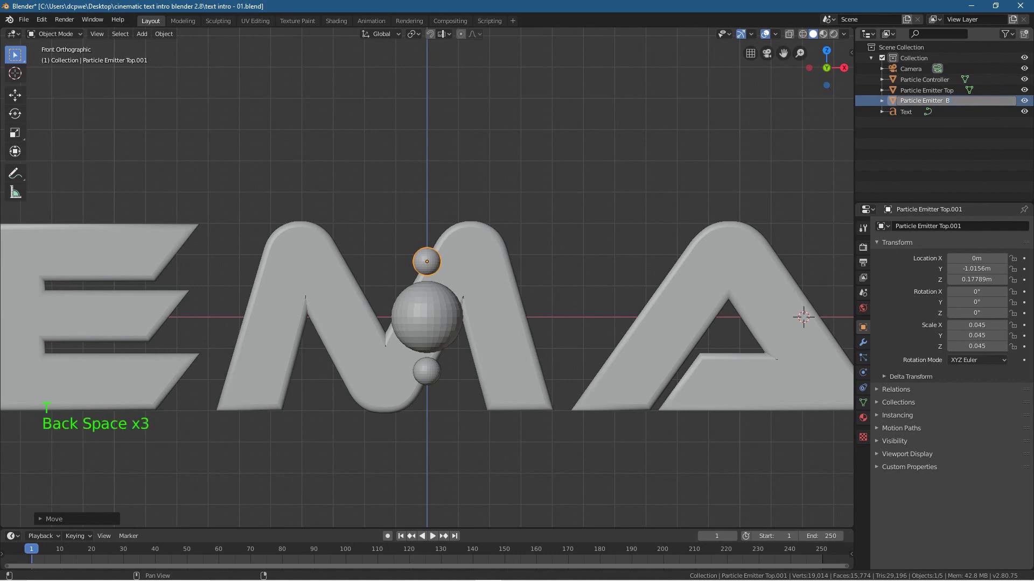
pyautogui.write('Bottom')
pyautogui.press('Return')
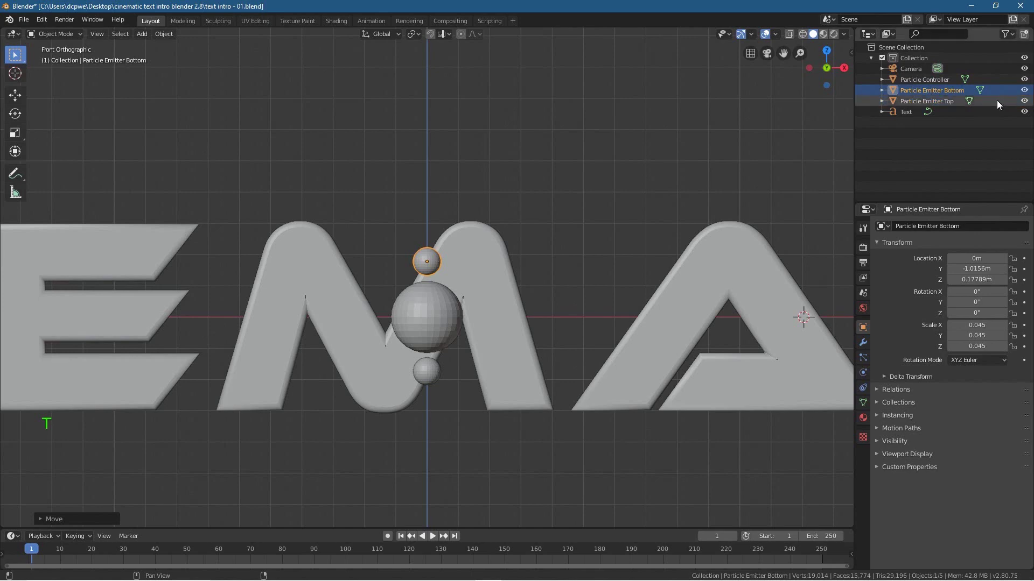
pyautogui.click(943, 101)
pyautogui.click(927, 90)
pyautogui.click(557, 249)
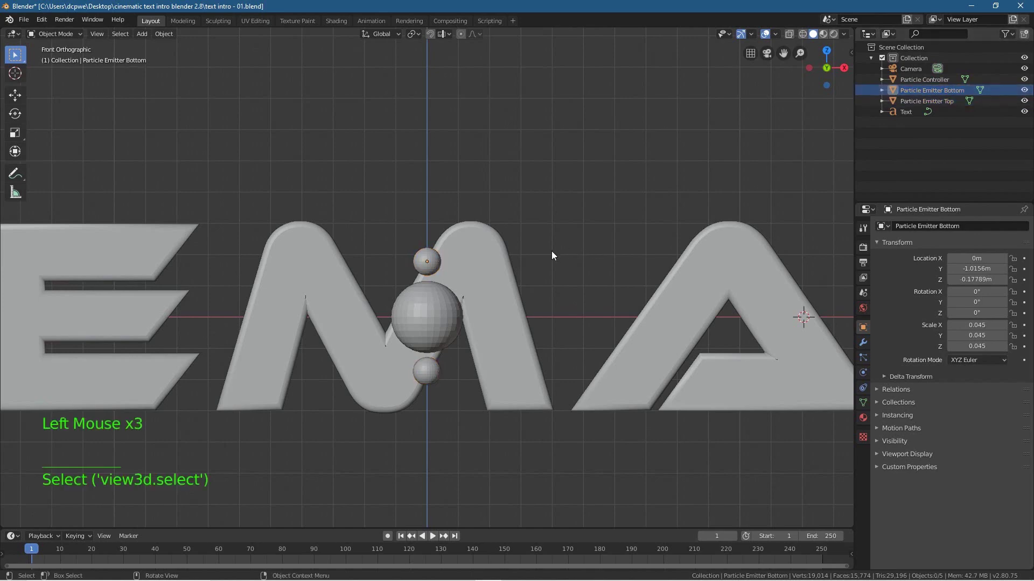
# - Duplicate the small sphere above the large one and move the copy up along Z to about 0.946 m, above the text
pyautogui.scroll(-4, 561, 233)
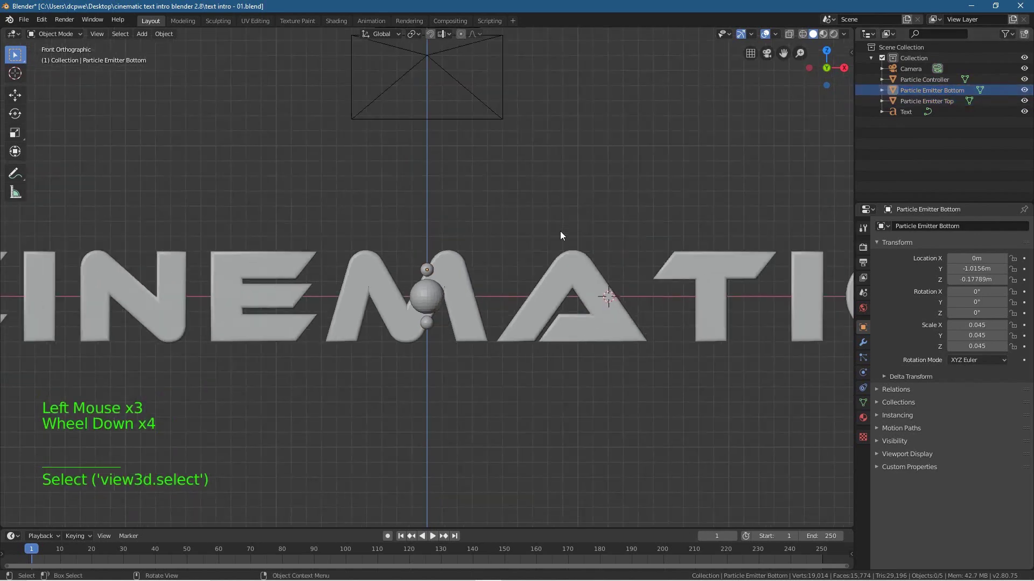
pyautogui.click(427, 270)
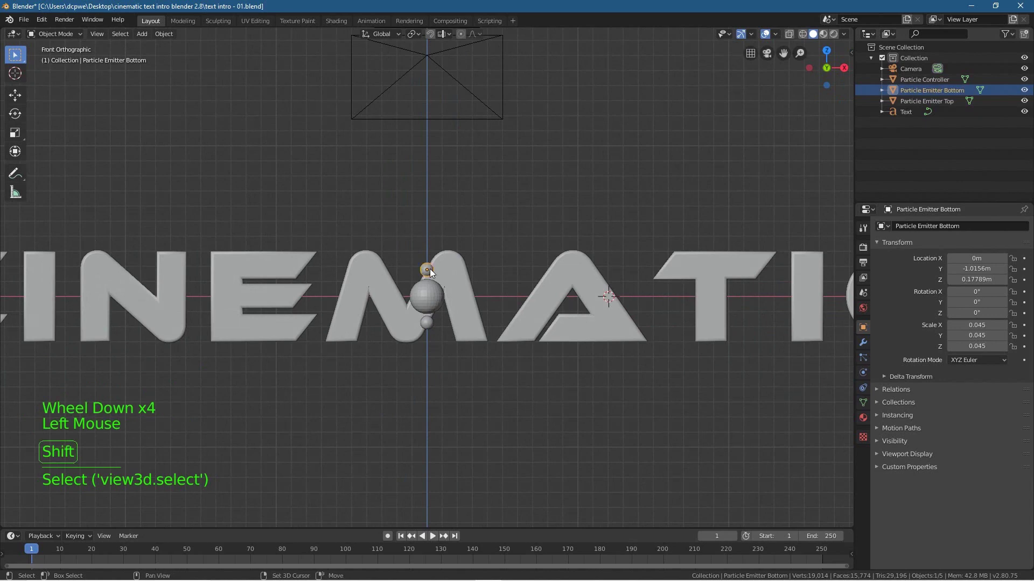
pyautogui.hotkey('shift', 'd')
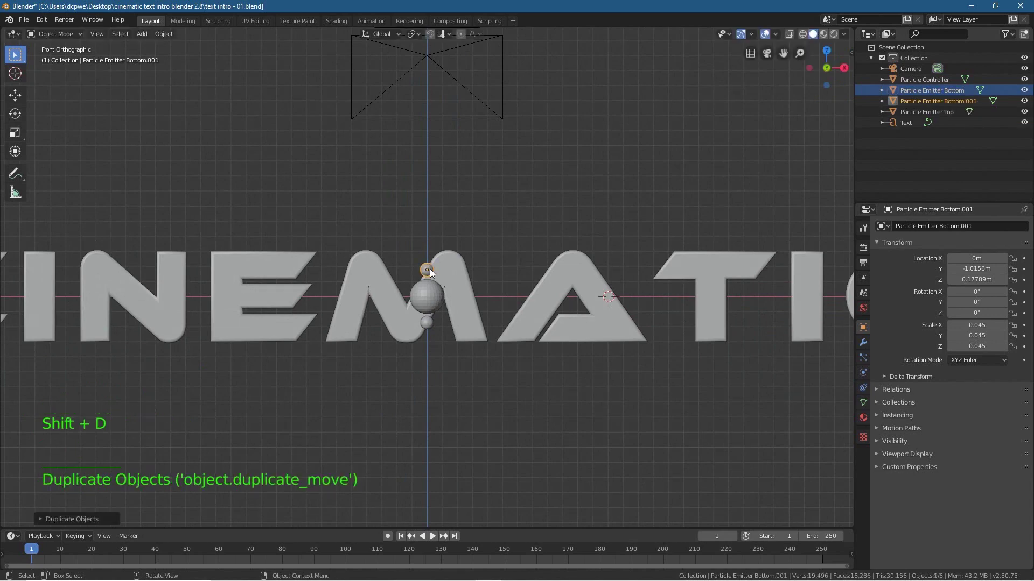
pyautogui.press('g')
pyautogui.press('z')
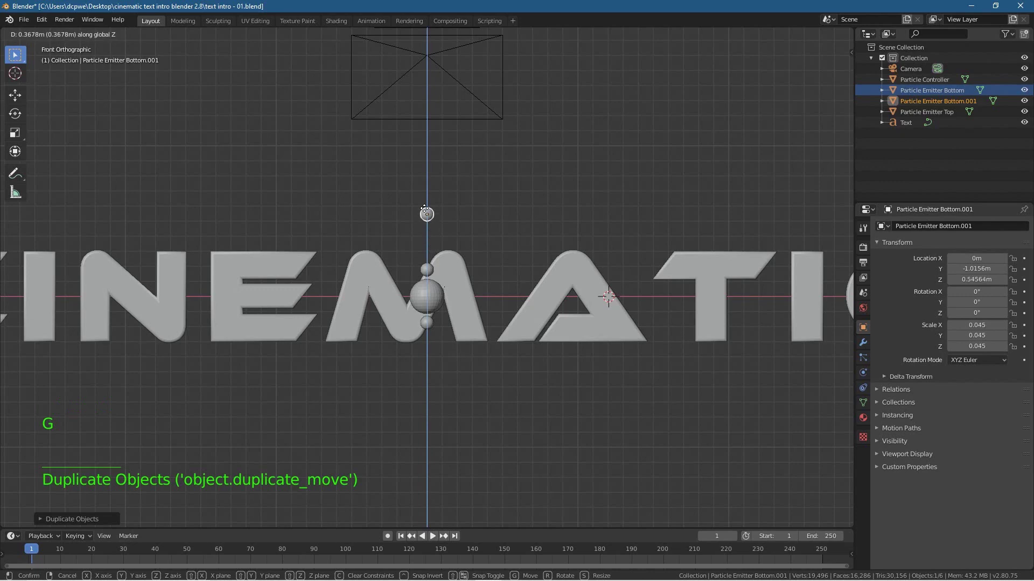
pyautogui.click(420, 154)
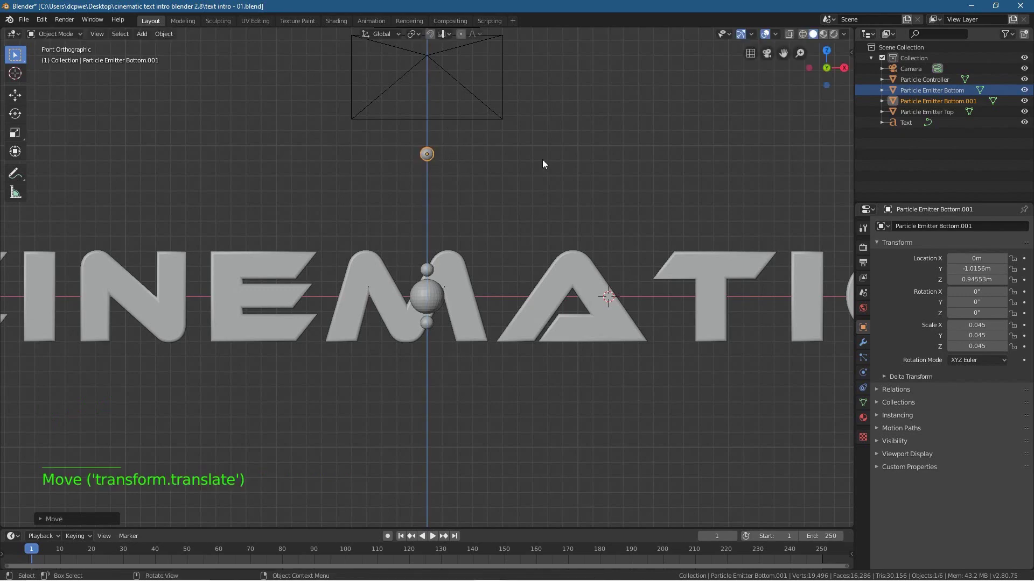
# - Rename the new sphere above the text as "Particle 1"
pyautogui.click(937, 100)
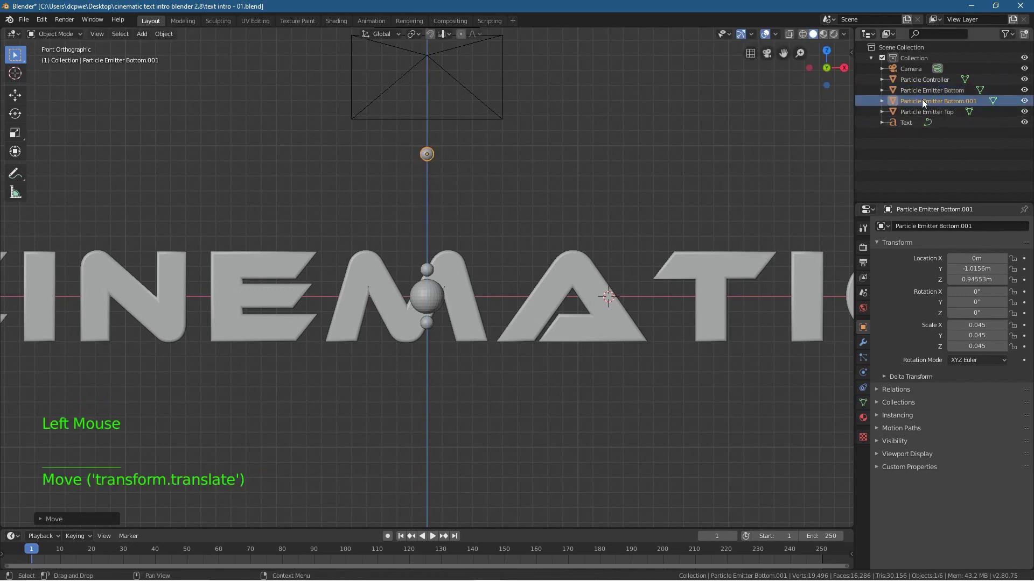
pyautogui.doubleClick(946, 102)
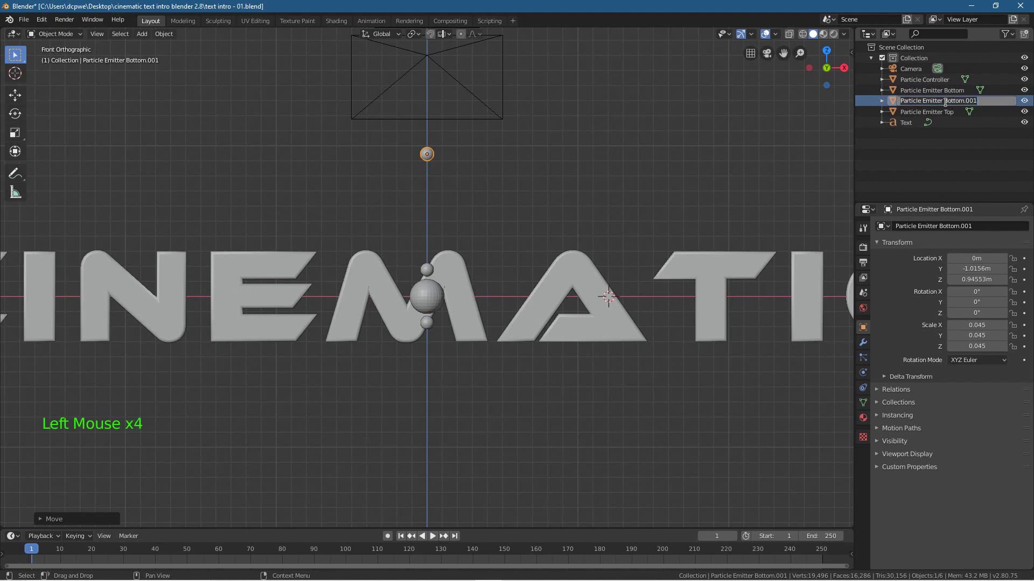
pyautogui.moveTo(923, 101); pyautogui.dragTo(977, 101)
pyautogui.write('1')
pyautogui.press('Return')
pyautogui.click(919, 81)
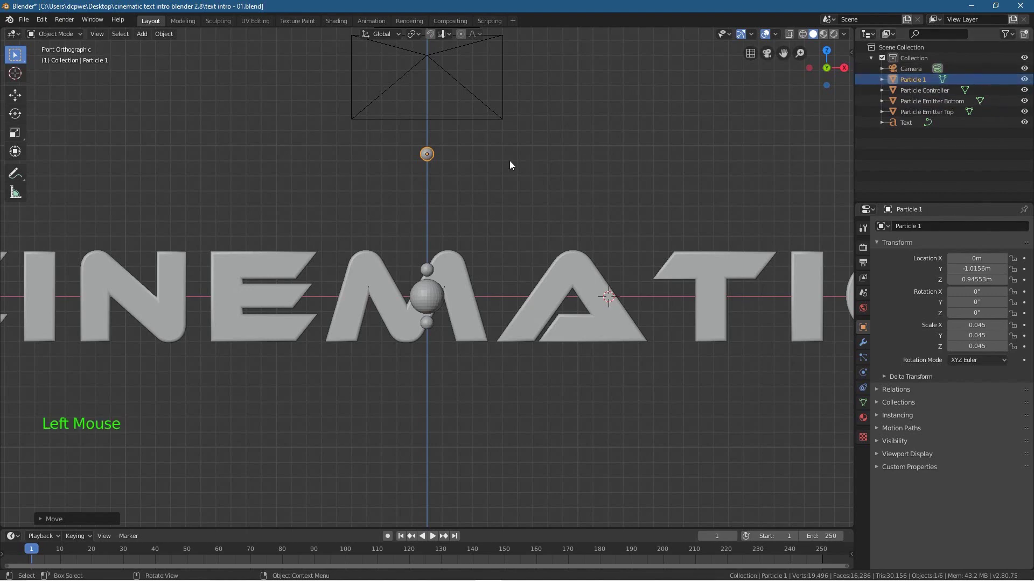
# - Duplicate the Particle 1 sphere twice, leaving both copies in place
pyautogui.click(429, 154)
pyautogui.hotkey('shift', 'd')
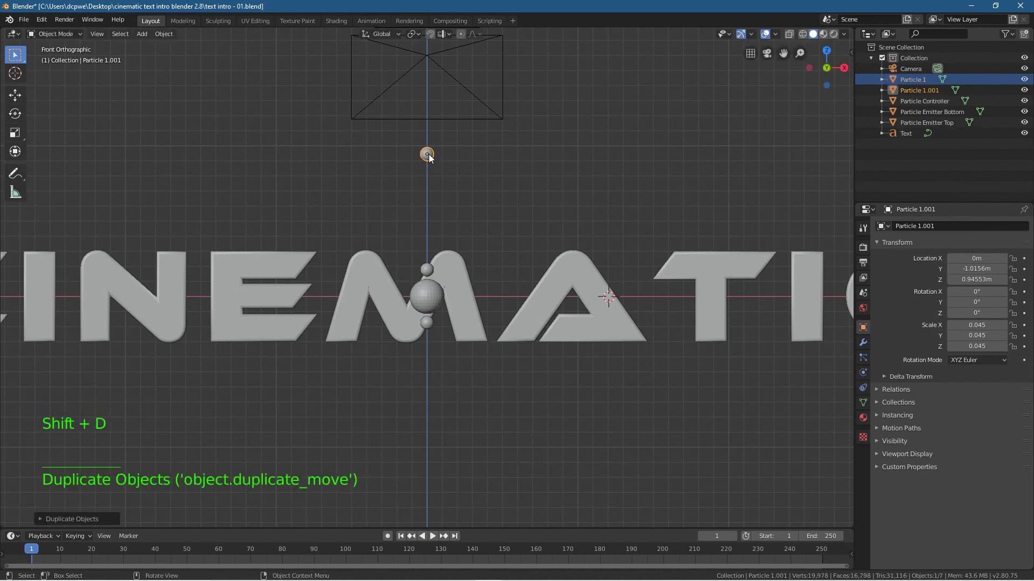
pyautogui.hotkey('shift', 'd')
pyautogui.click(427, 154)
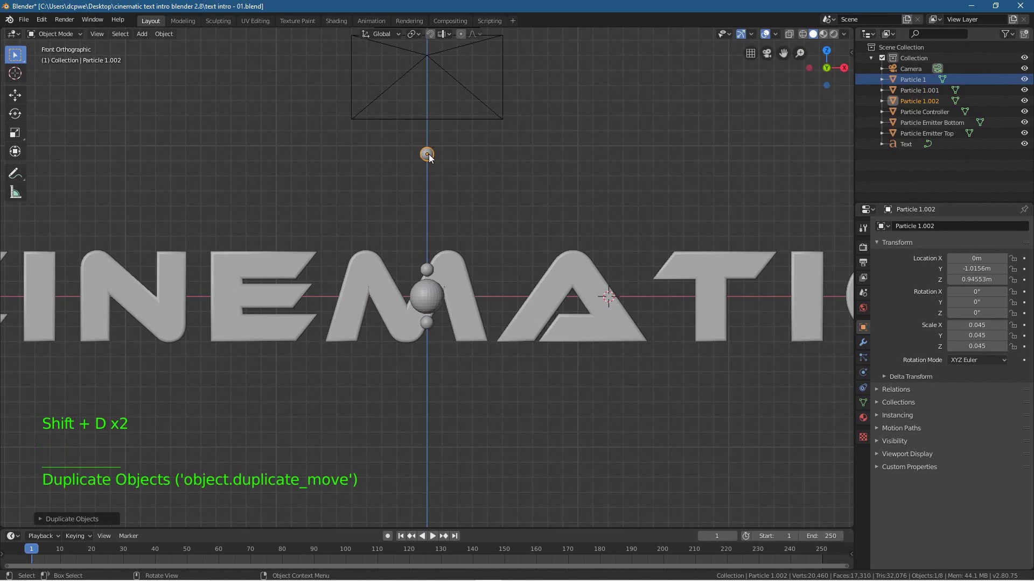
# - Rename the first copy, Particle 1.001, as "Particle 2"
pyautogui.click(919, 90)
pyautogui.click(920, 90)
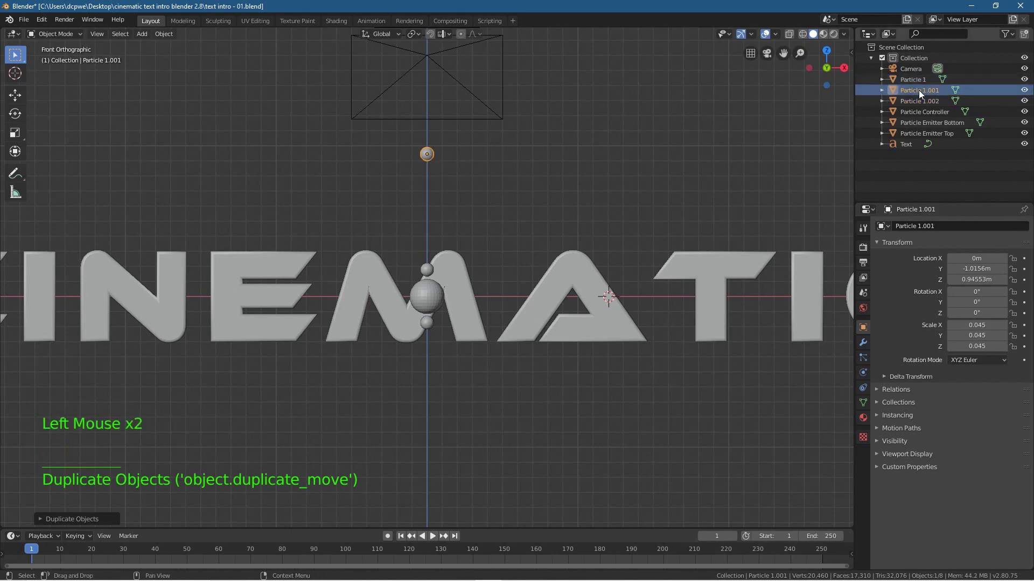
pyautogui.doubleClick(925, 90)
pyautogui.moveTo(927, 91); pyautogui.dragTo(956, 92)
pyautogui.press('BackSpace')
pyautogui.press('BackSpace')
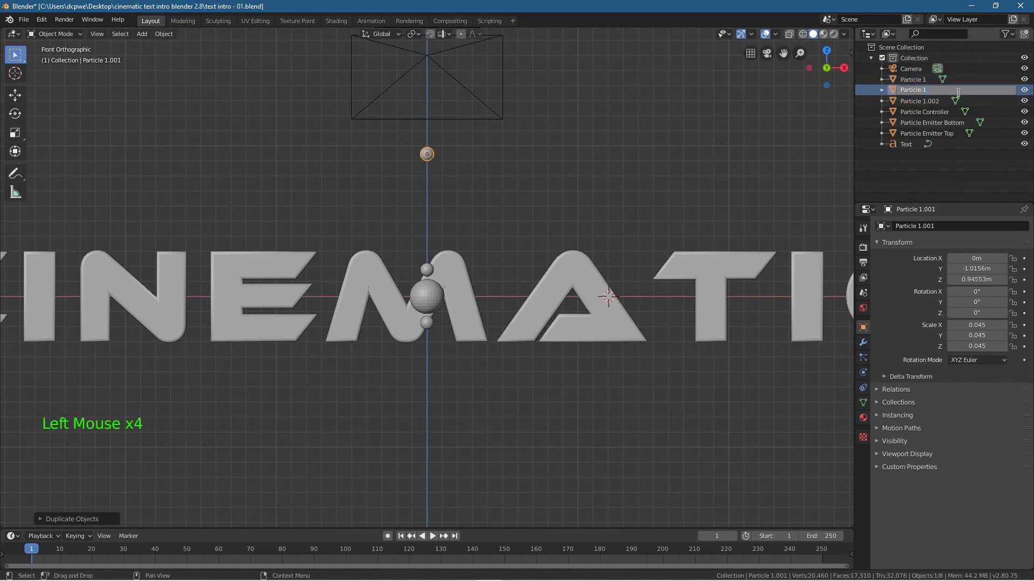
pyautogui.write('2')
pyautogui.press('Return')
# - Rename the second copy, Particle 1.002, as "Particle 3"
pyautogui.doubleClick(923, 90)
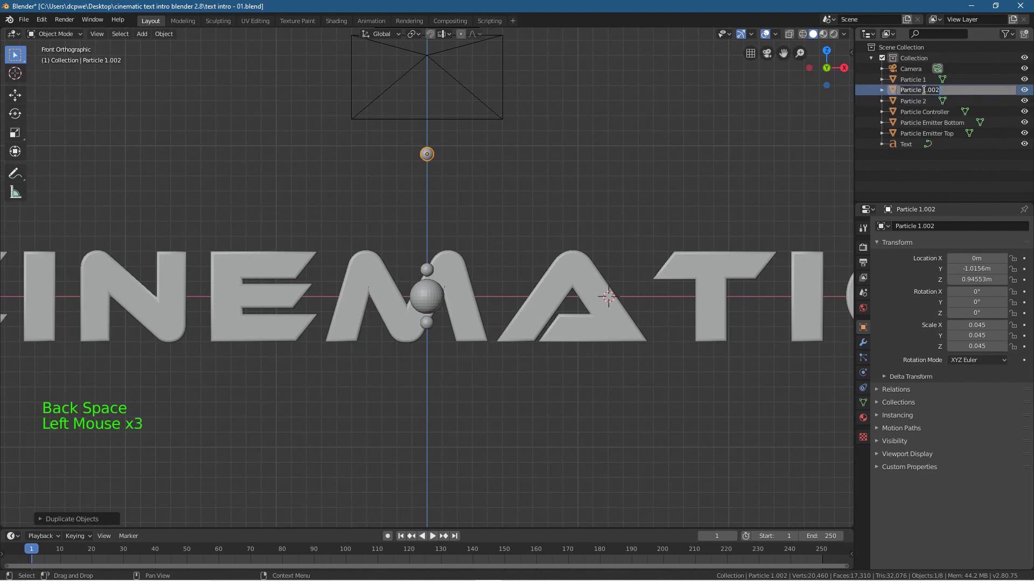
pyautogui.moveTo(921, 90); pyautogui.dragTo(1006, 92)
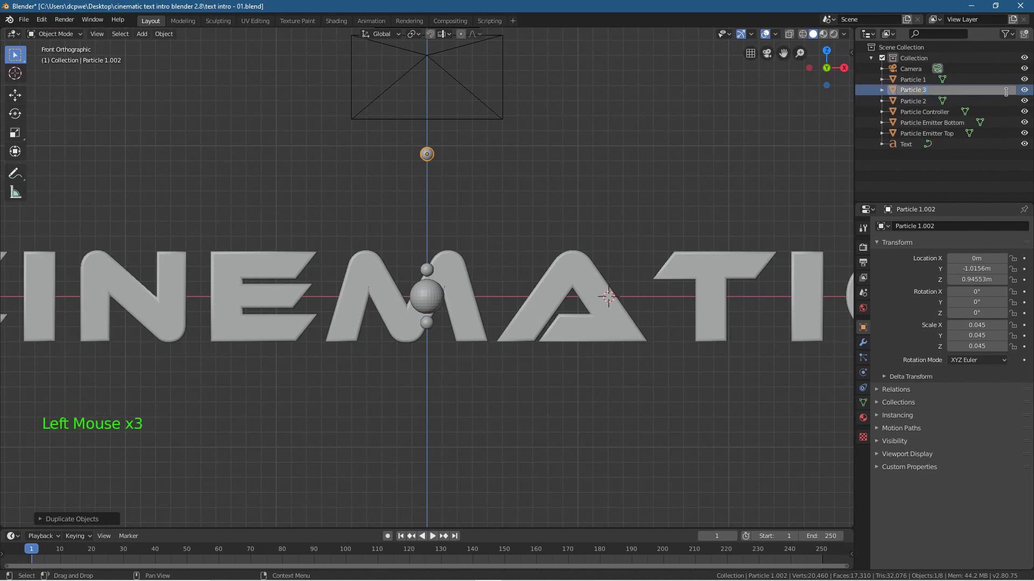
pyautogui.write('3')
pyautogui.press('Return')
# - Move Particle 2 along X to about 0.136 m, beside Particle 1
pyautogui.click(1006, 90)
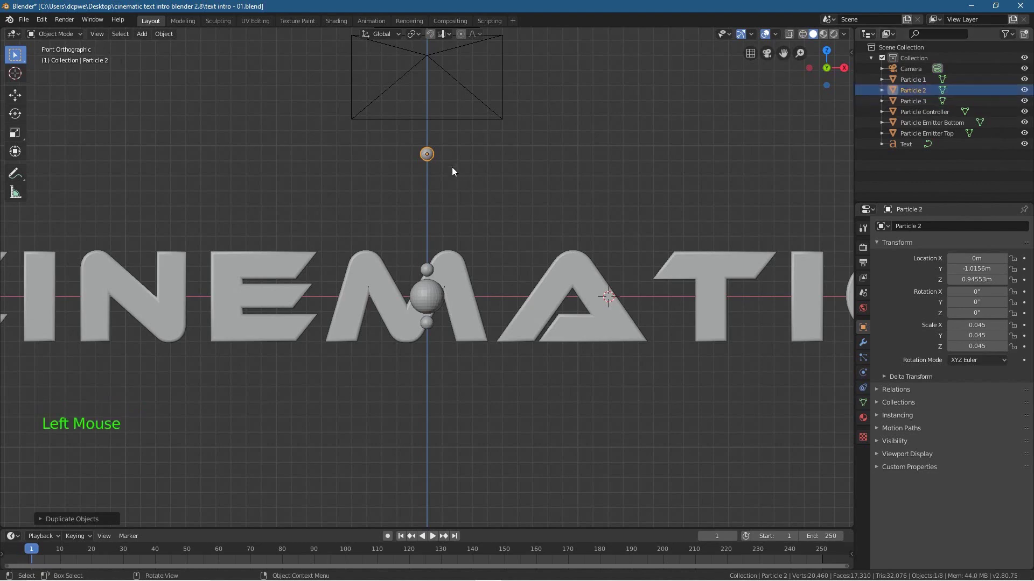
pyautogui.press('g')
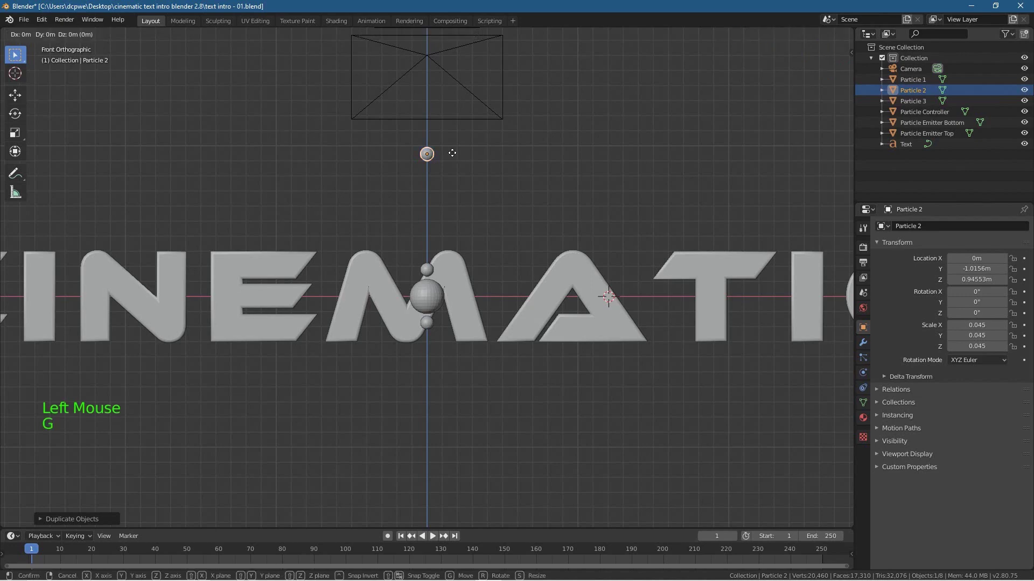
pyautogui.click(472, 154)
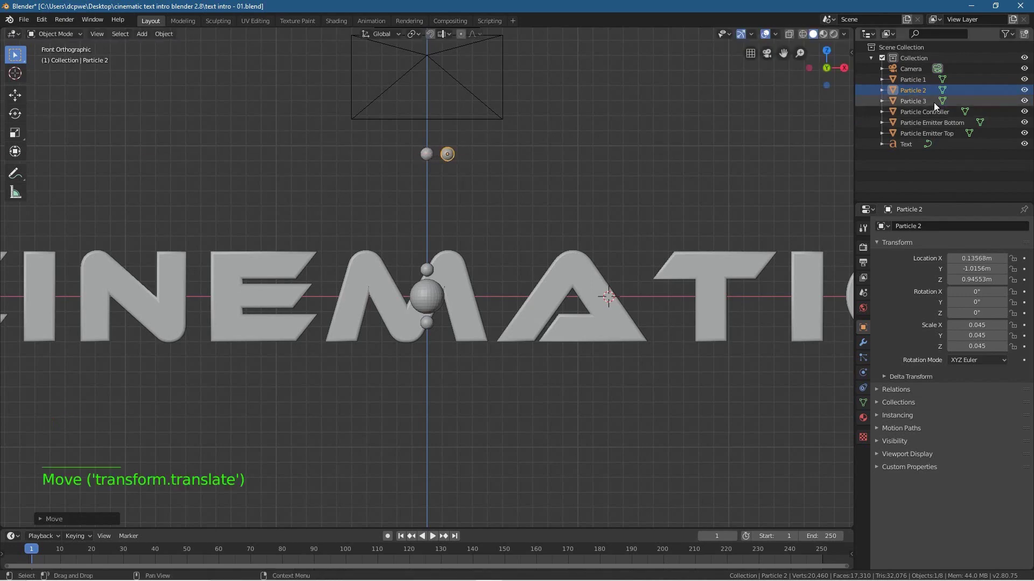
# - Move Particle 3 along X to about 0.275 m so it continues the row after Particle 2
pyautogui.click(911, 98)
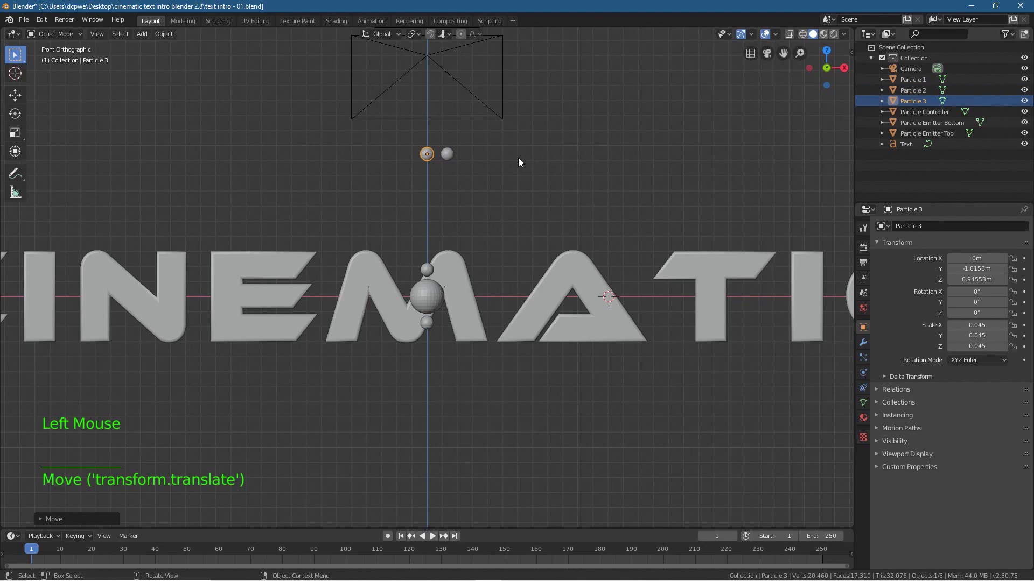
pyautogui.press('g')
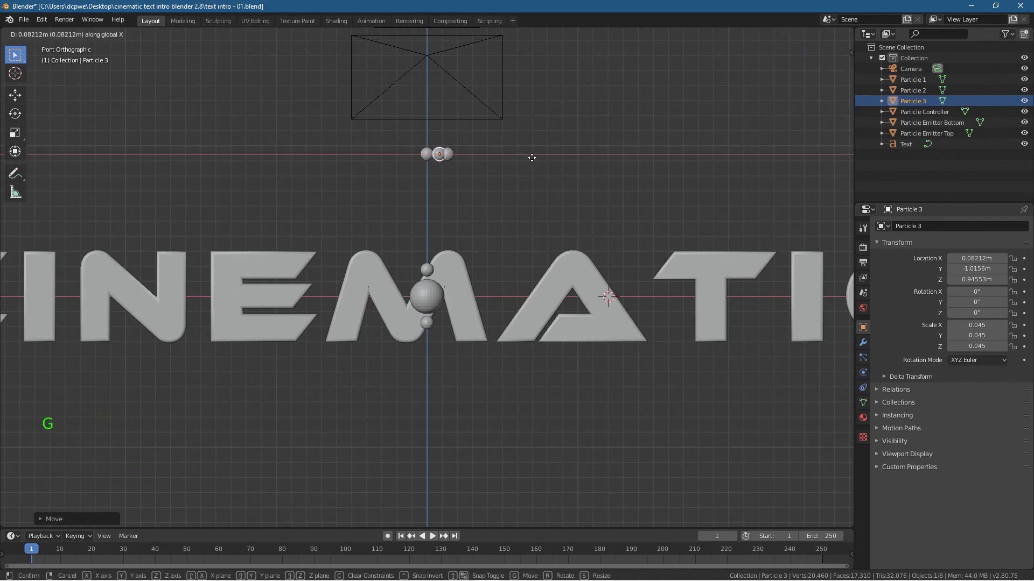
pyautogui.click(559, 158)
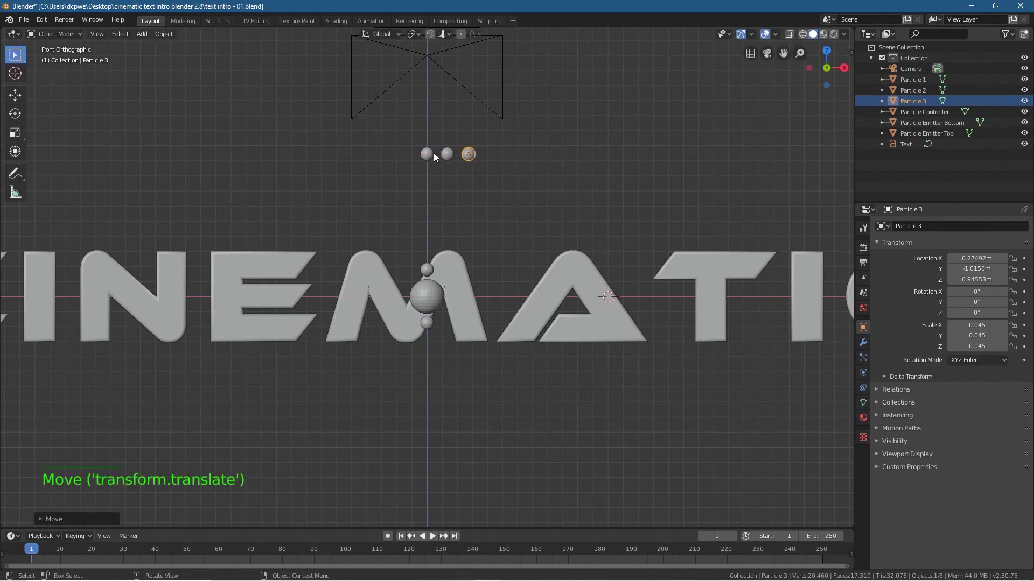
pyautogui.click(447, 153)
pyautogui.click(463, 154)
pyautogui.click(469, 154)
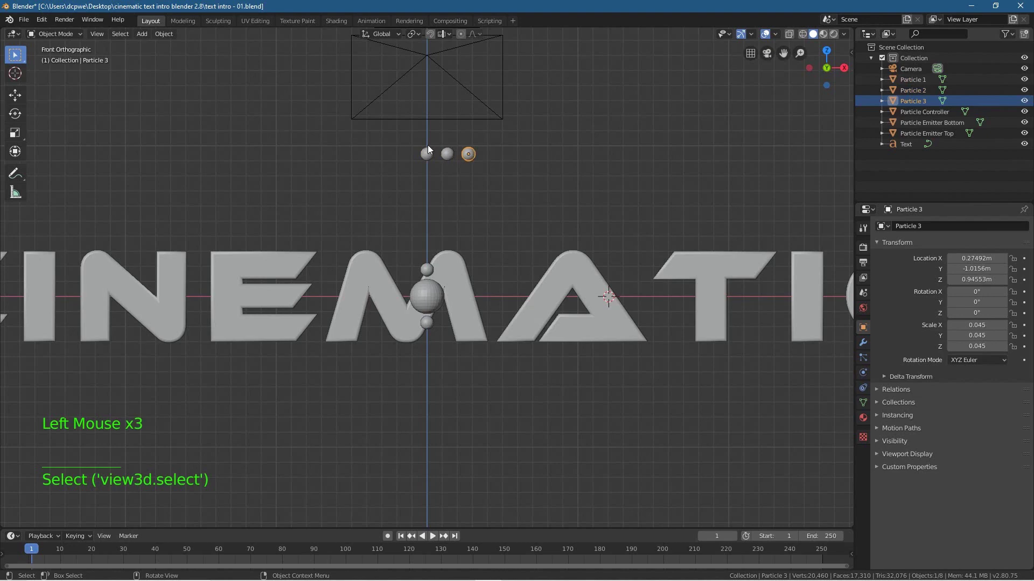
# - Switch the viewport to rendered shading and save the file
pyautogui.click(834, 34)
pyautogui.hotkey('ctrl', 's')
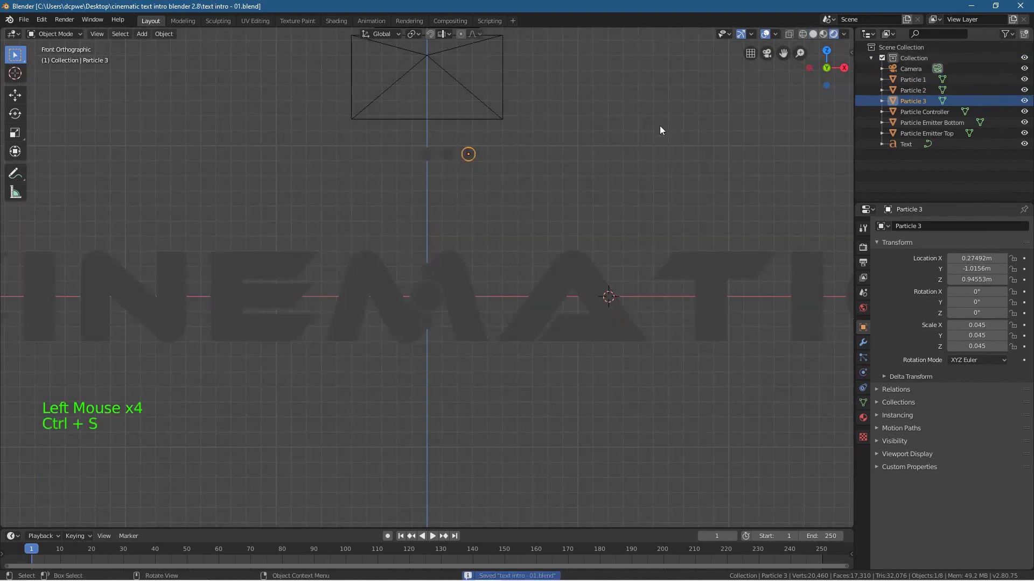
# - Create a new material on the Particle 1 sphere and name it "Particle 1" after the object
pyautogui.click(429, 154)
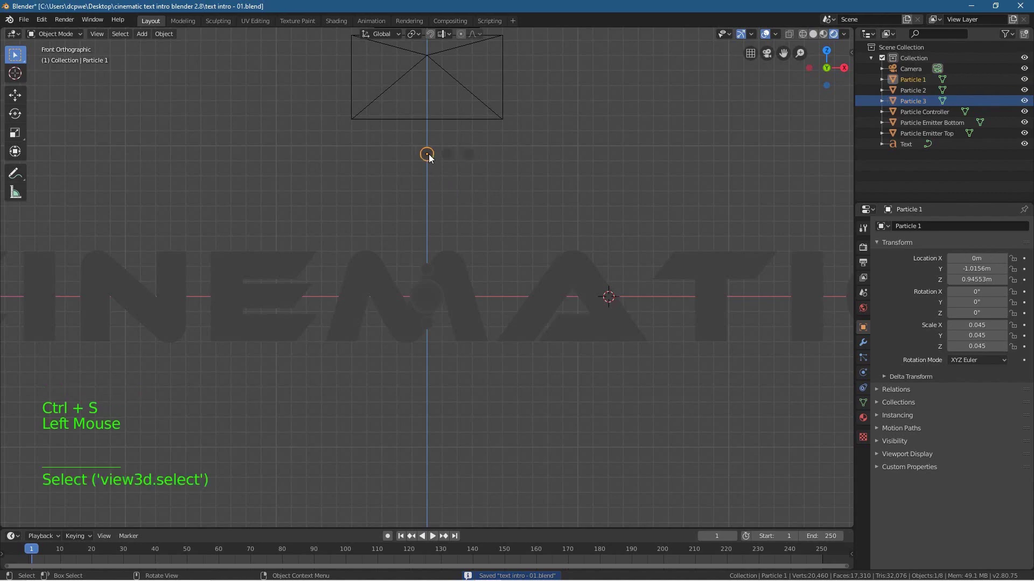
pyautogui.click(860, 419)
pyautogui.doubleClick(921, 79)
pyautogui.hotkey('ctrl', 'c')
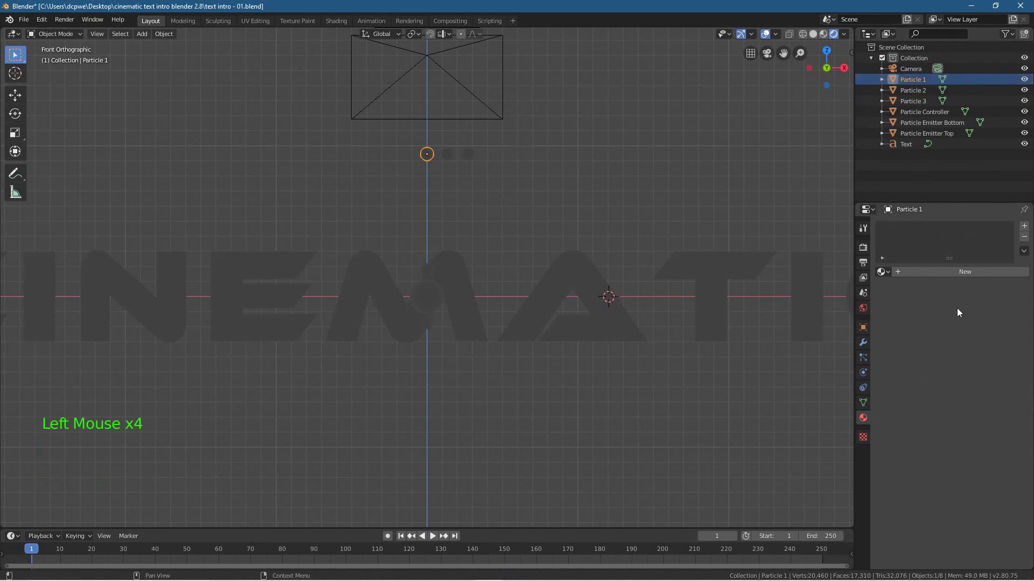
pyautogui.click(939, 272)
pyautogui.doubleClick(918, 273)
pyautogui.hotkey('ctrl', 'v')
pyautogui.press('Return')
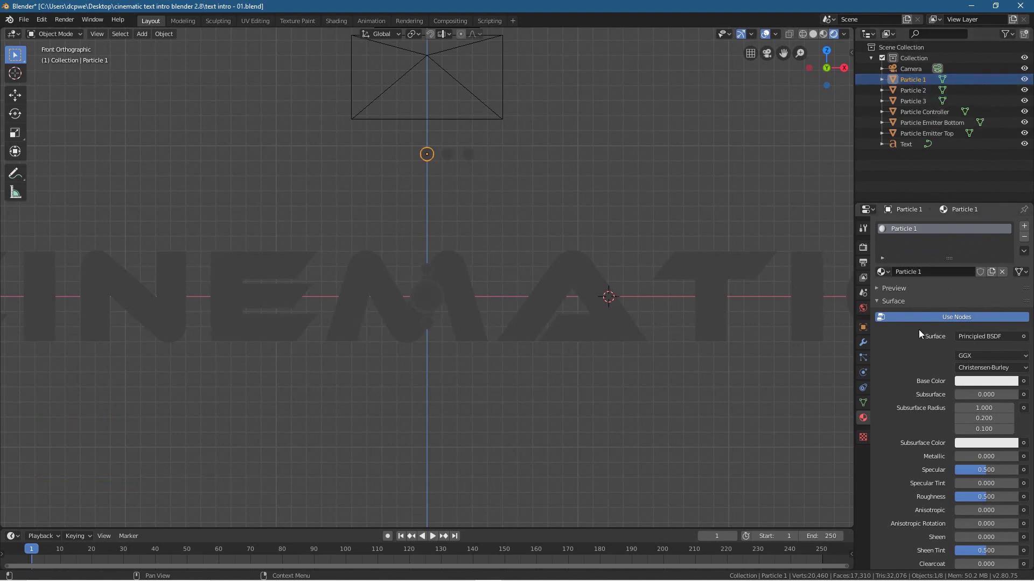
# - Change the Particle 1 material's surface to an Emission shader with a strength of 10
pyautogui.click(983, 336)
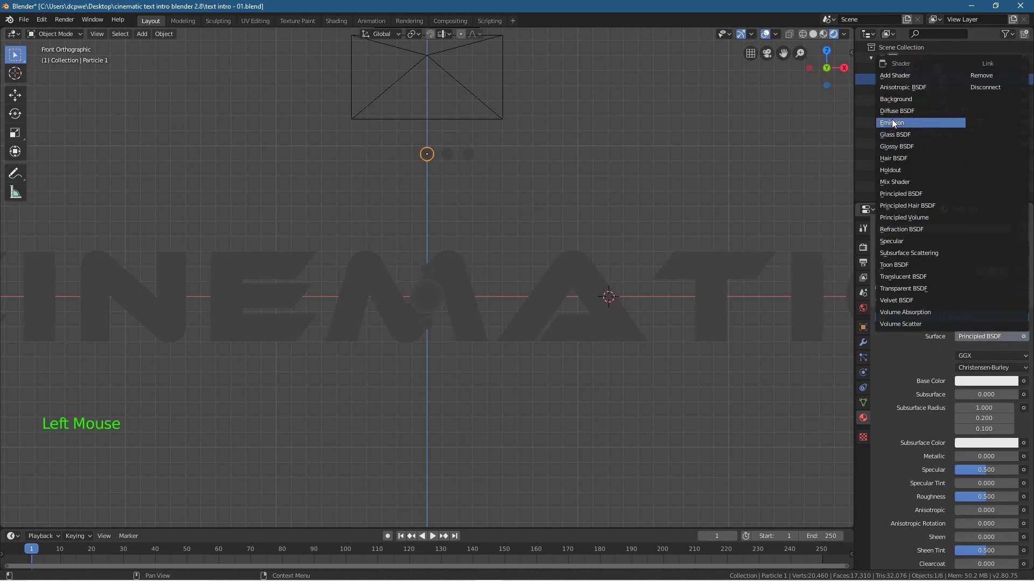
pyautogui.click(918, 366)
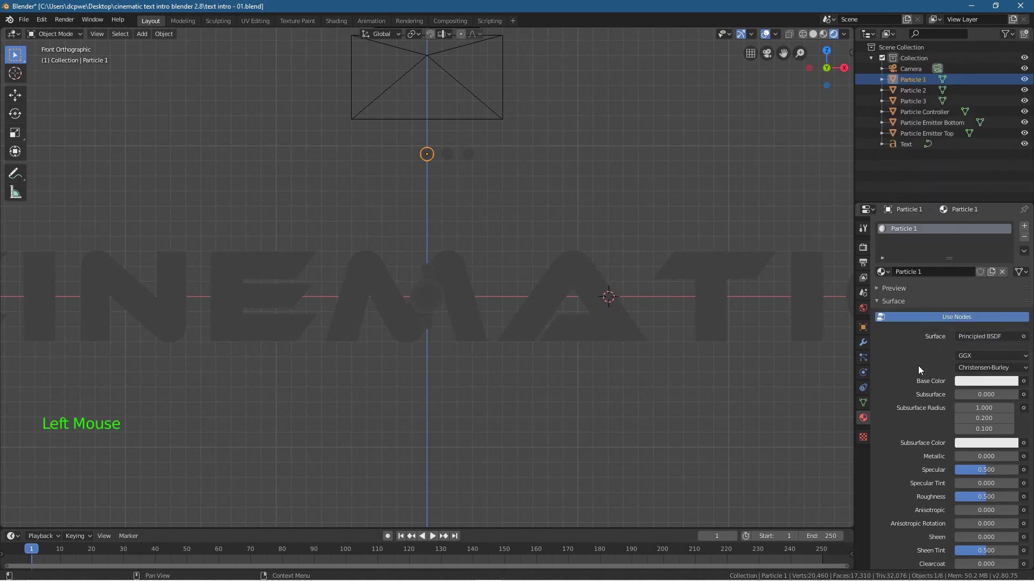
pyautogui.click(971, 335)
pyautogui.click(907, 124)
pyautogui.click(985, 370)
pyautogui.write('10')
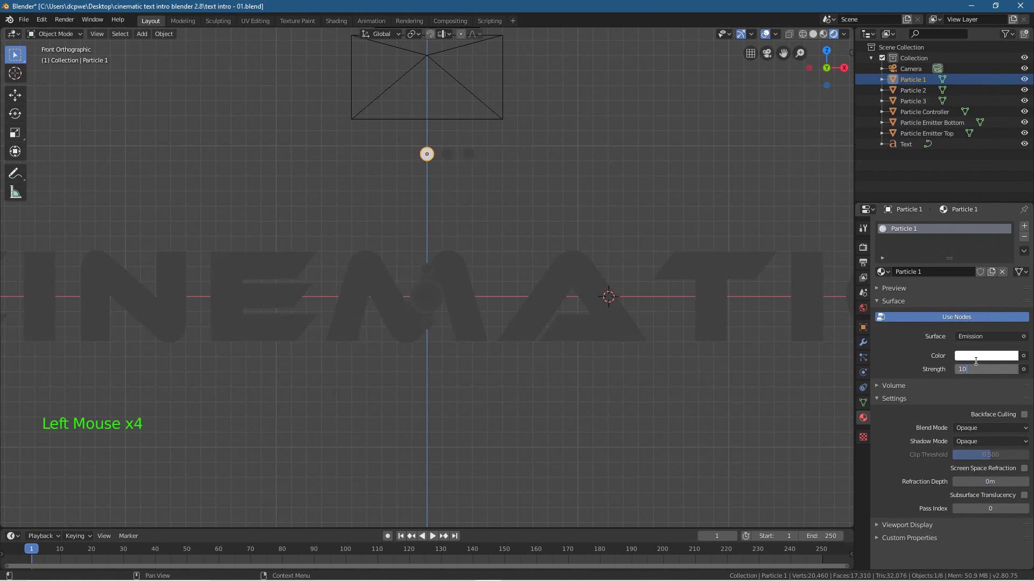
pyautogui.press('Return')
# - Set the Particle 1 emission colour to a fully saturated green with a hue of about 0.372
pyautogui.click(971, 358)
pyautogui.moveTo(947, 234); pyautogui.dragTo(929, 216)
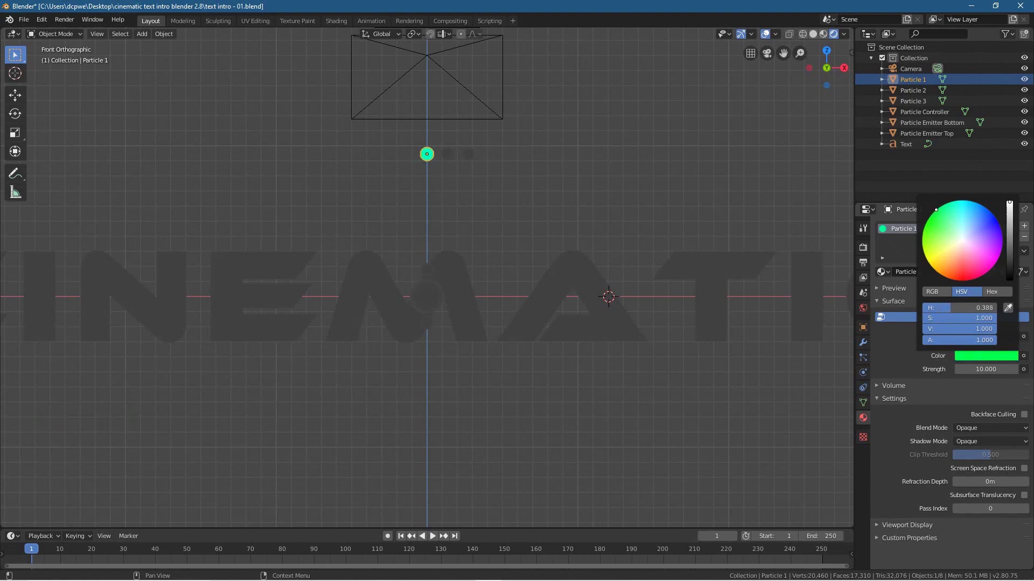
pyautogui.moveTo(945, 204); pyautogui.dragTo(932, 213)
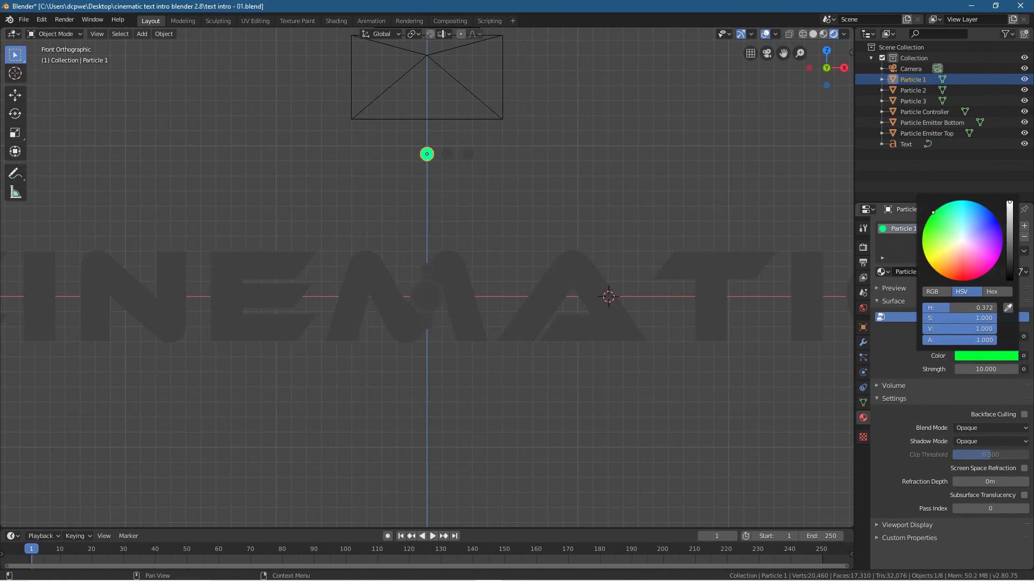
# - Create a new material on the Particle 2 sphere and name it "Particle 2"
pyautogui.click(447, 154)
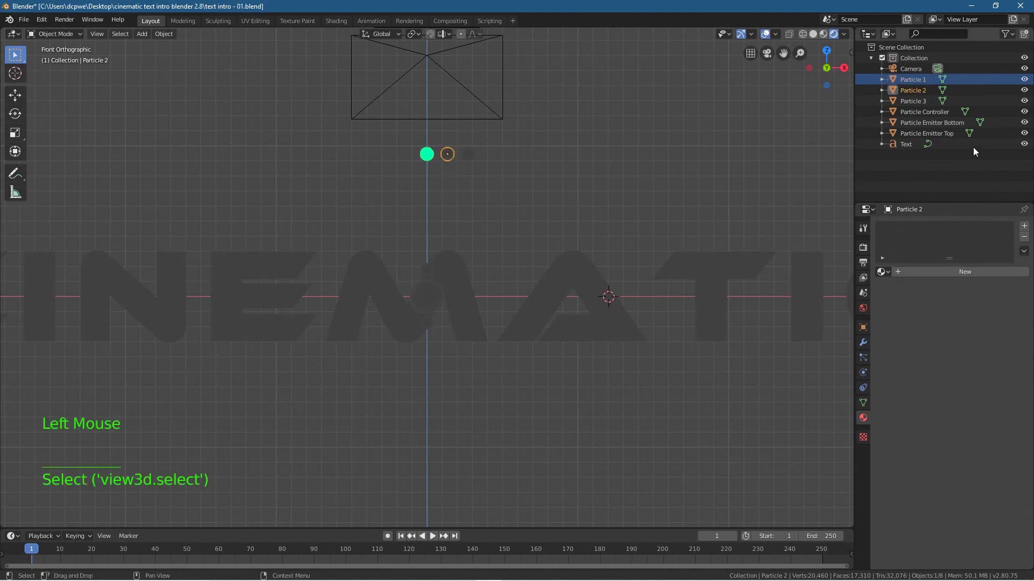
pyautogui.click(938, 270)
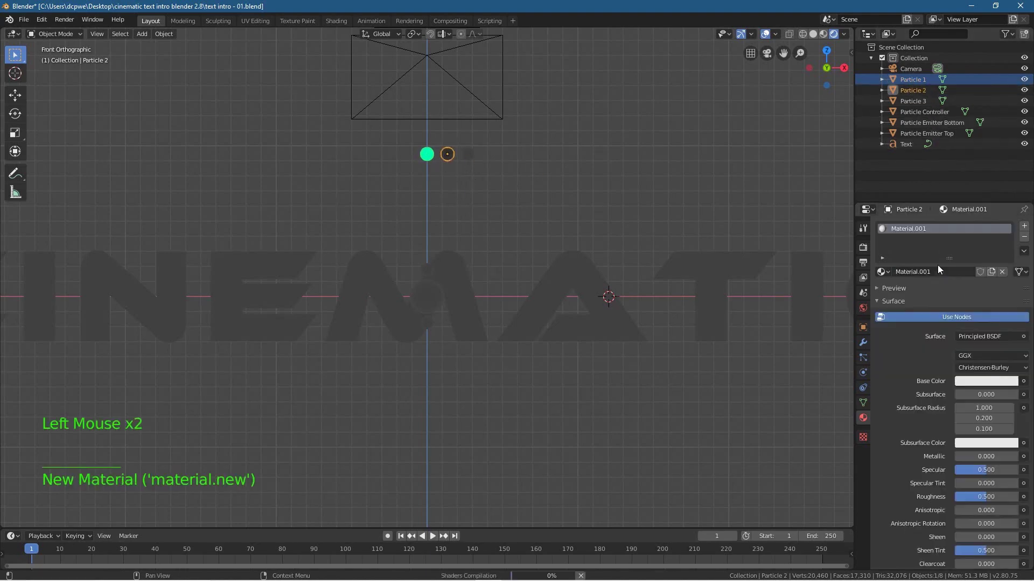
pyautogui.click(946, 272)
pyautogui.hotkey('ctrl', 'v')
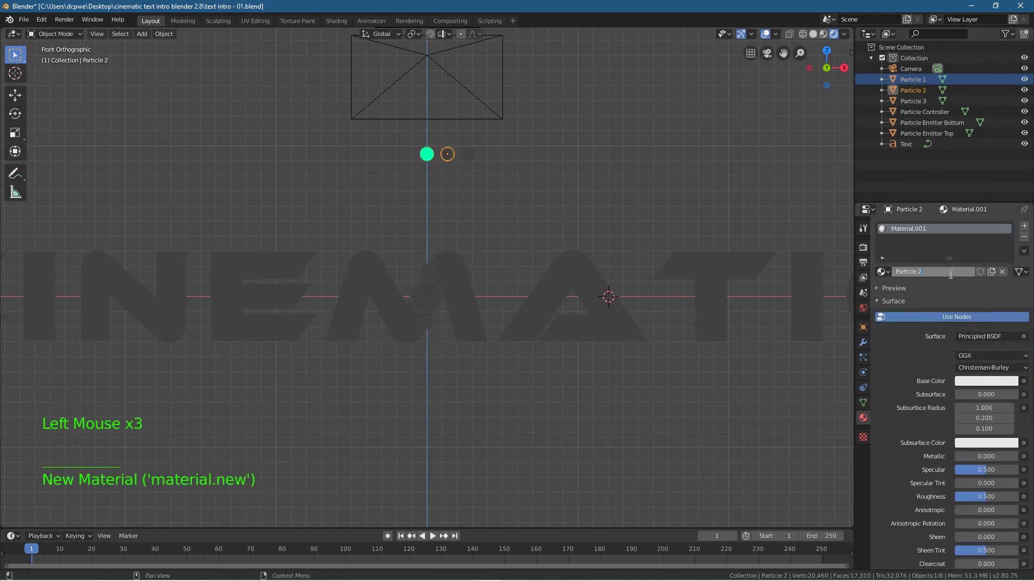
# - Make the Particle 2 material an Emission shader with strength 10 and a saturated green colour, hue about 0.324
pyautogui.click(991, 337)
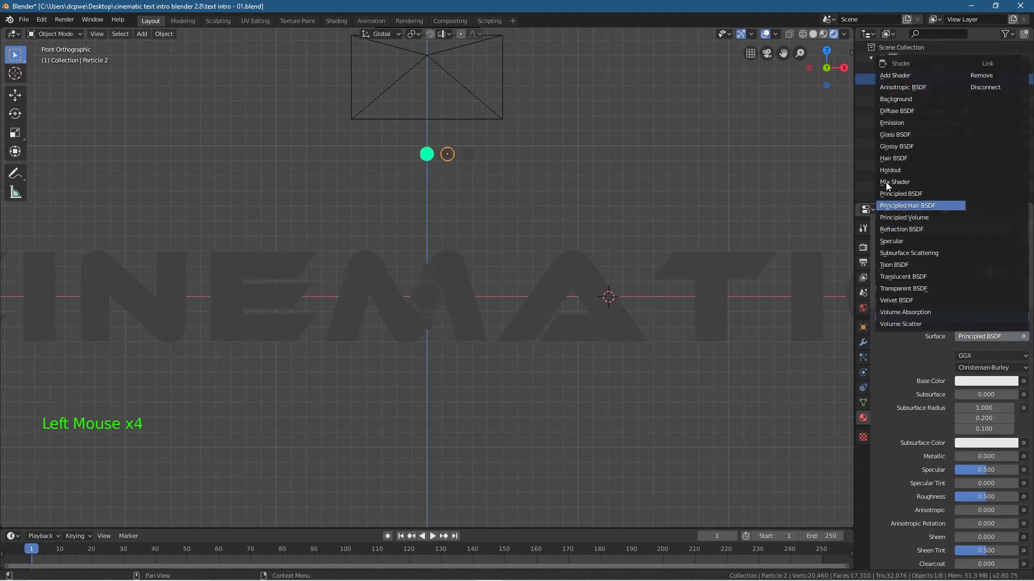
pyautogui.click(891, 122)
pyautogui.click(986, 370)
pyautogui.write('10')
pyautogui.press('Return')
pyautogui.click(976, 356)
pyautogui.moveTo(958, 268); pyautogui.dragTo(926, 221)
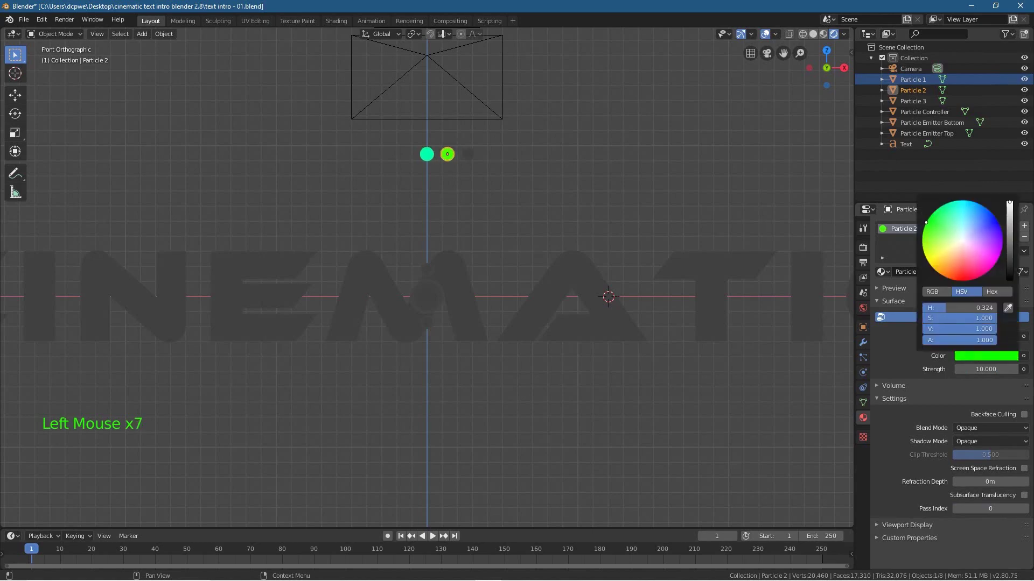
# - Create a new material on the Particle 3 sphere and name it "Particle 3"
pyautogui.click(468, 154)
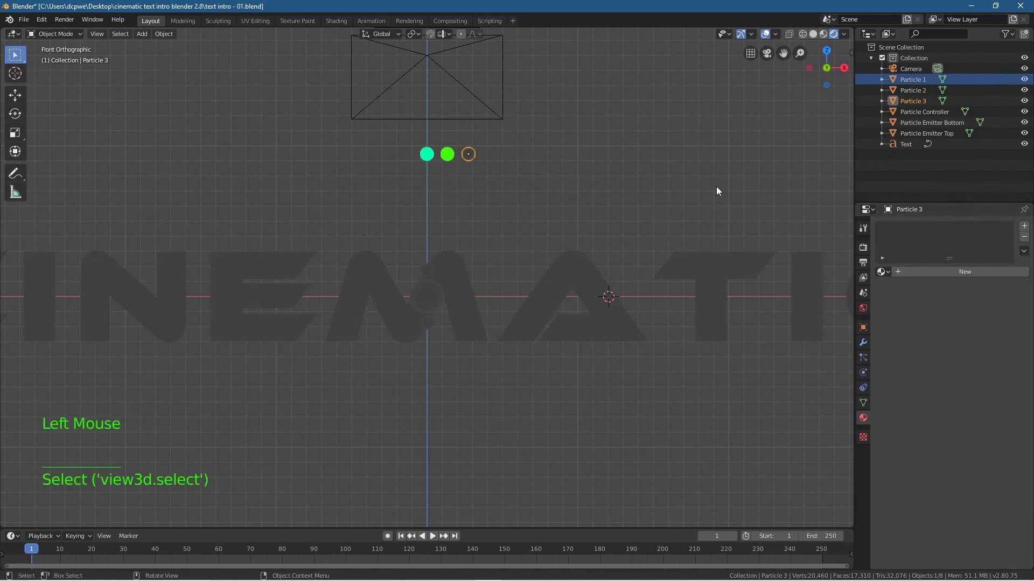
pyautogui.click(975, 272)
pyautogui.click(942, 271)
pyautogui.hotkey('ctrl', 'v')
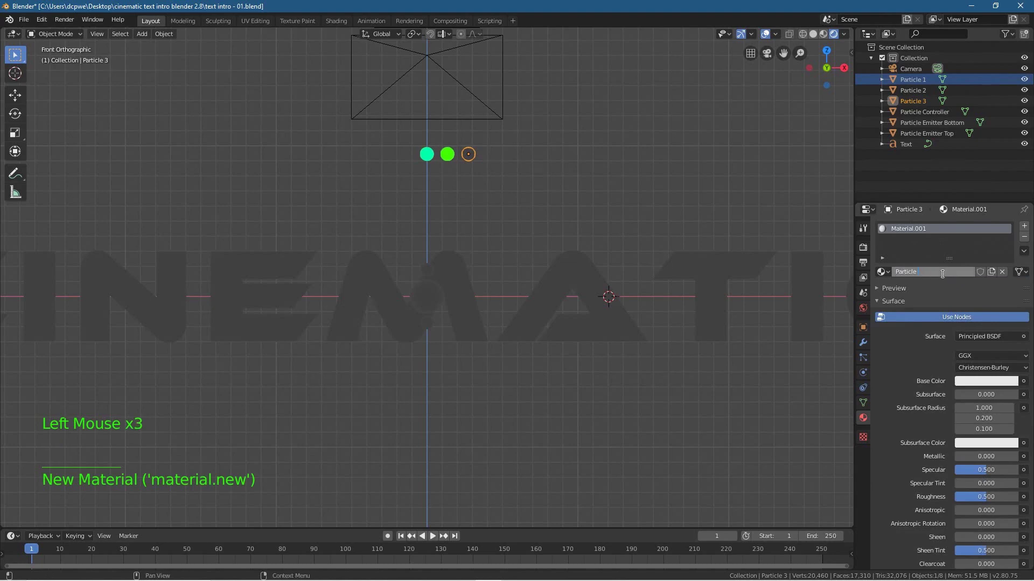
pyautogui.write('3')
pyautogui.press('Return')
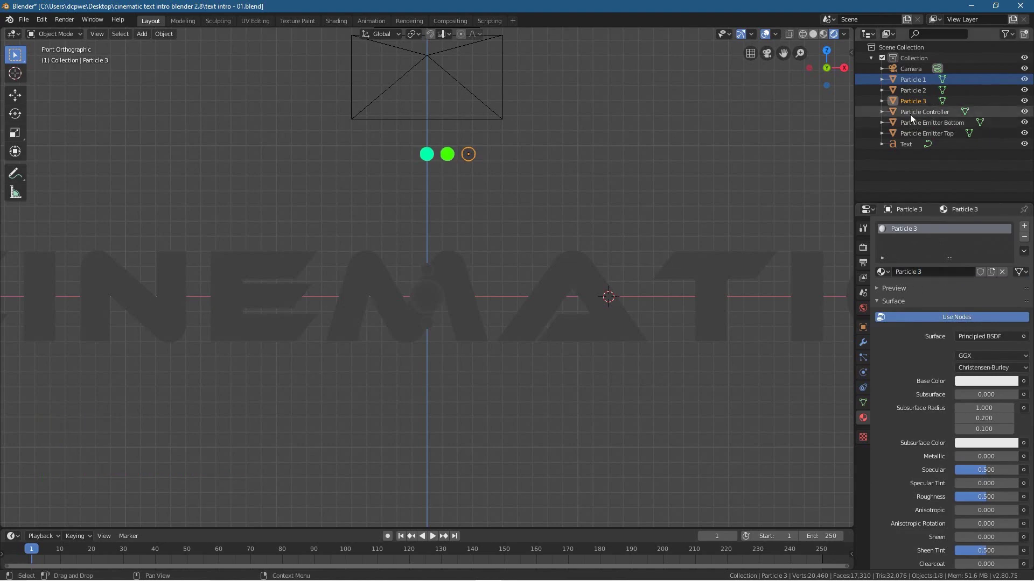
# - Make the Particle 3 material an Emission shader with a yellow-green colour, hue about 0.231, and strength 10
pyautogui.click(975, 335)
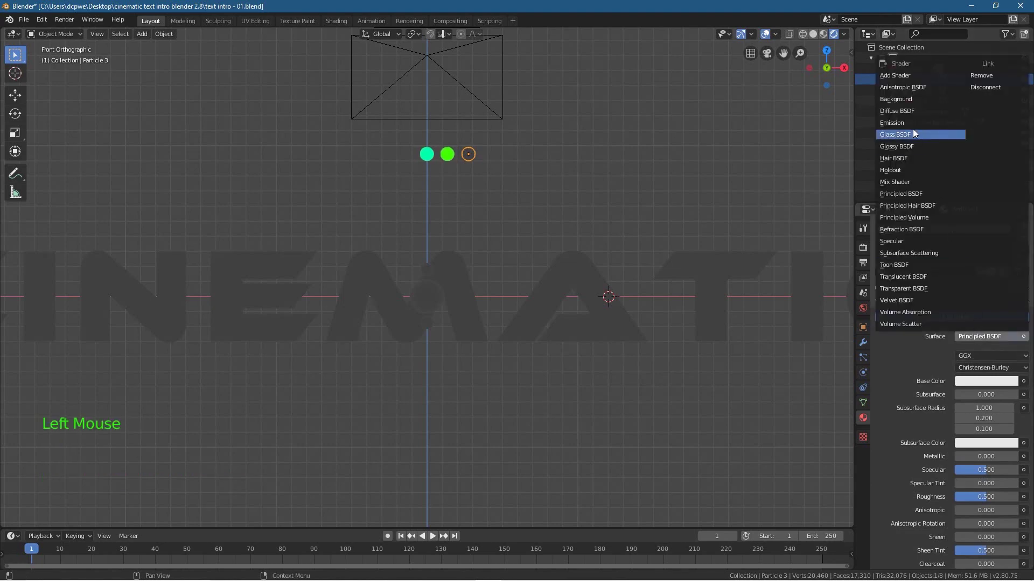
pyautogui.click(907, 123)
pyautogui.click(967, 357)
pyautogui.moveTo(929, 228); pyautogui.dragTo(922, 244)
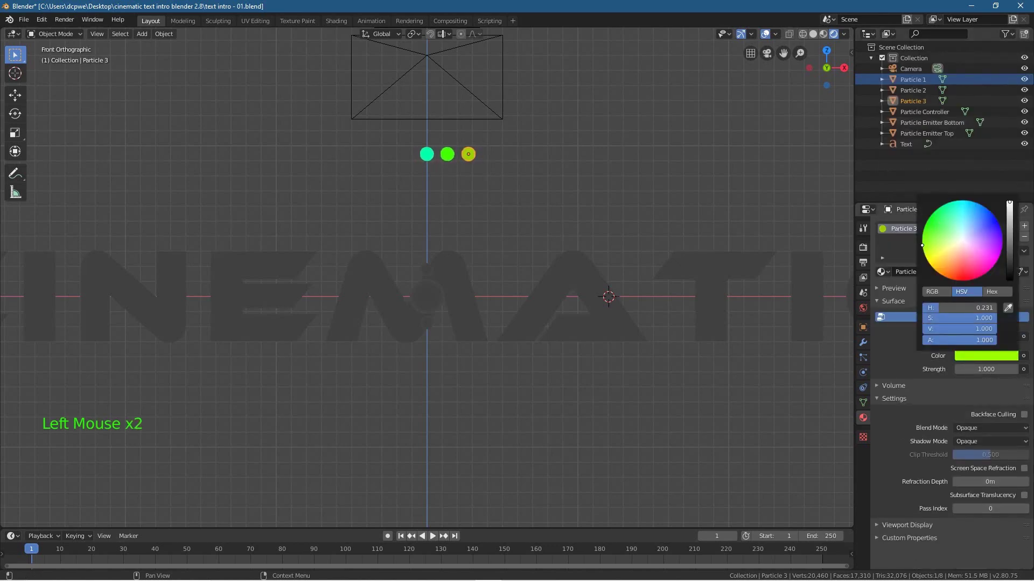
pyautogui.click(992, 369)
pyautogui.write('10')
pyautogui.press('Return')
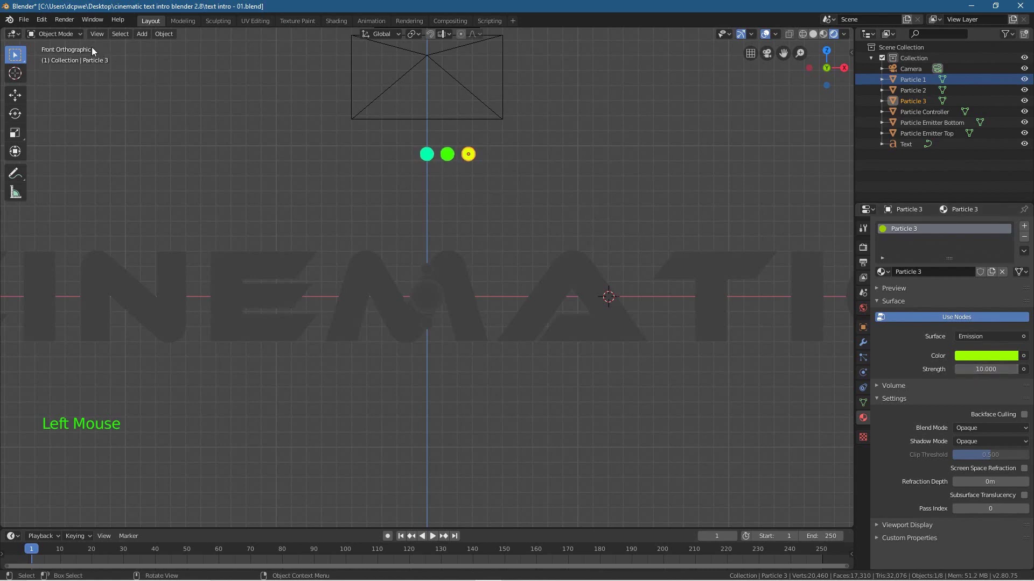
# - Save the file, and save it again as a new version named "text intro - 02.blend"
pyautogui.click(23, 20)
pyautogui.click(49, 91)
pyautogui.click(23, 19)
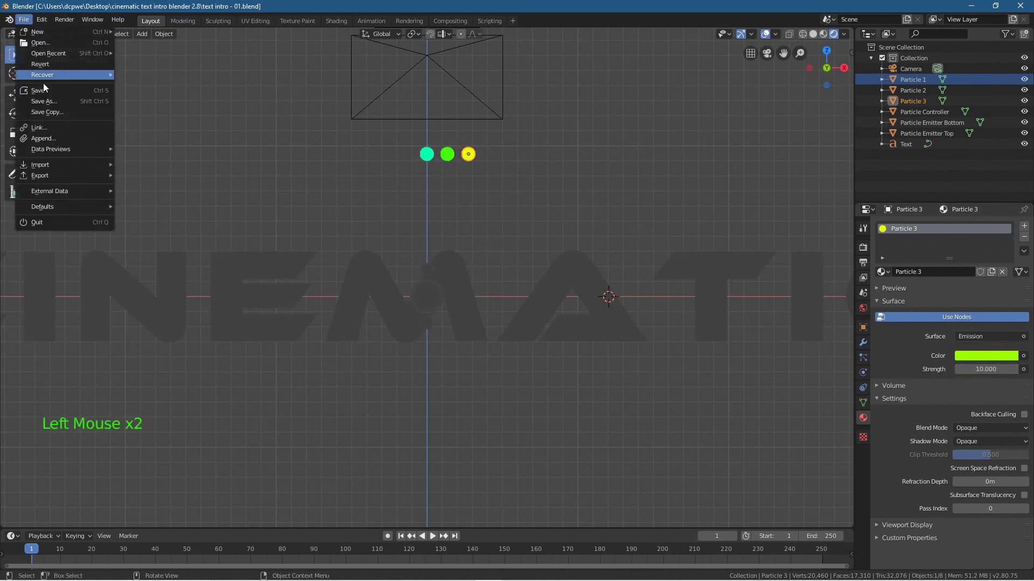
pyautogui.click(56, 103)
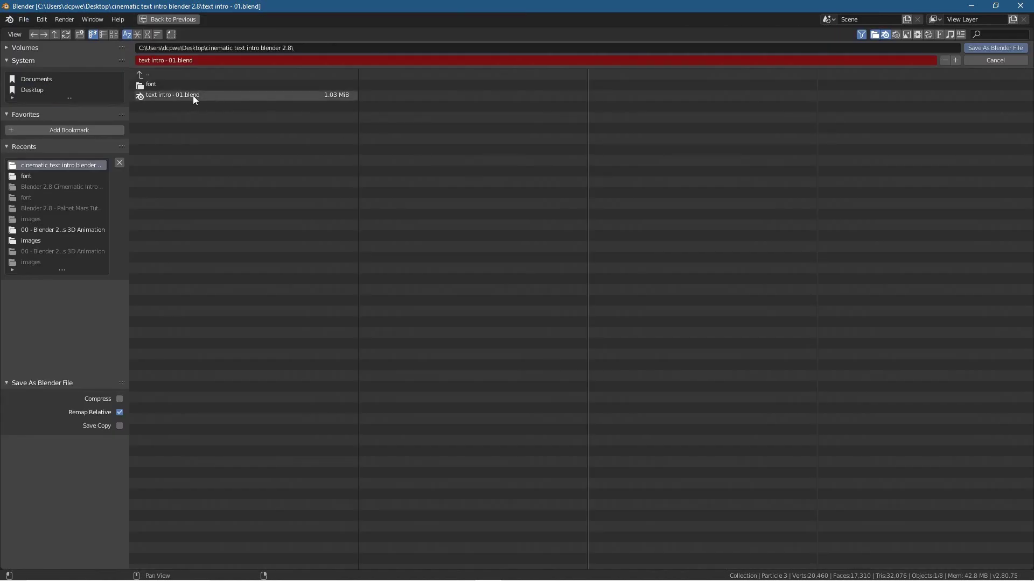
pyautogui.click(955, 60)
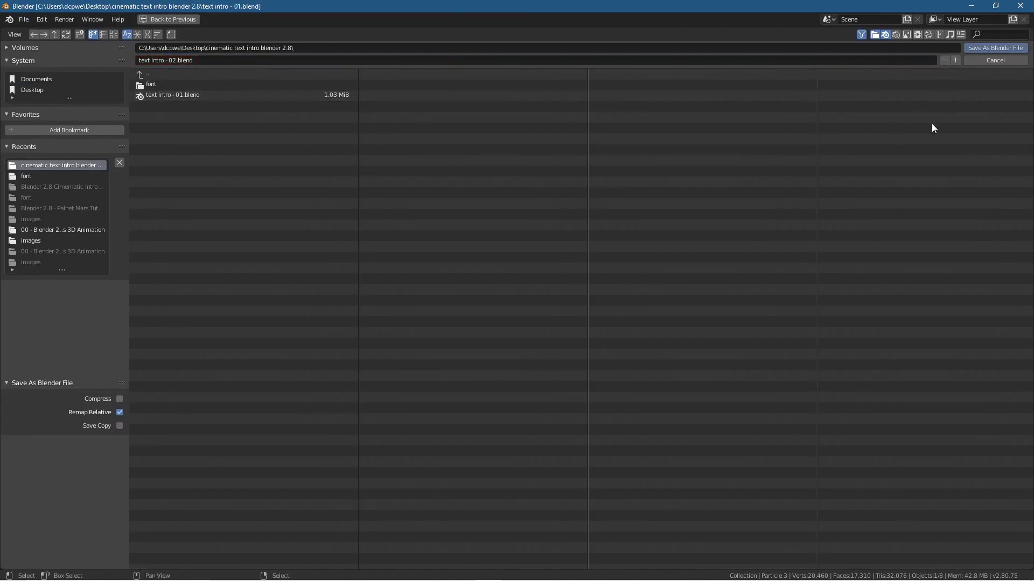
pyautogui.click(979, 49)
# - Turn the Screencast Keys overlay off and back on
pyautogui.press('n')
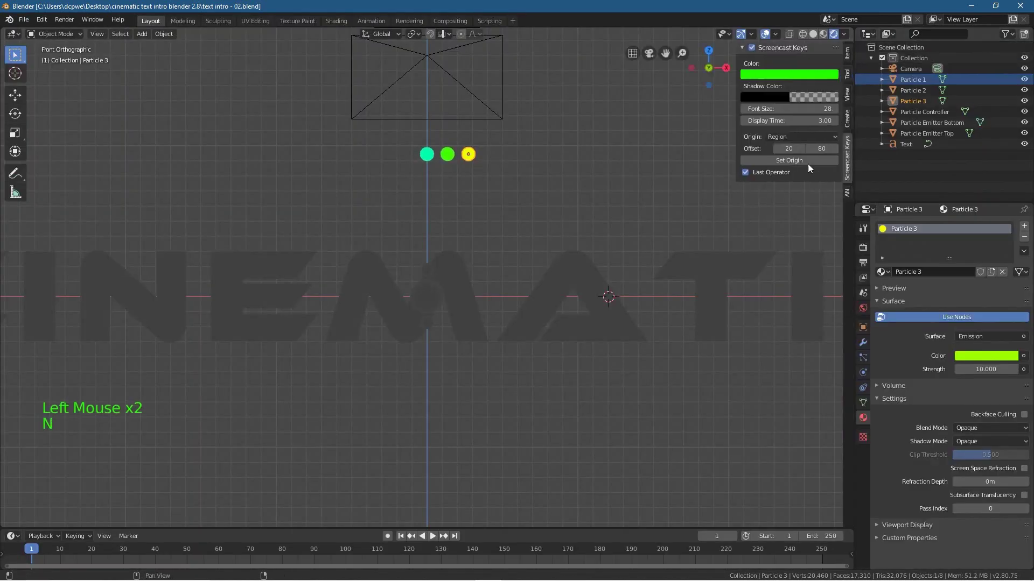
pyautogui.click(758, 49)
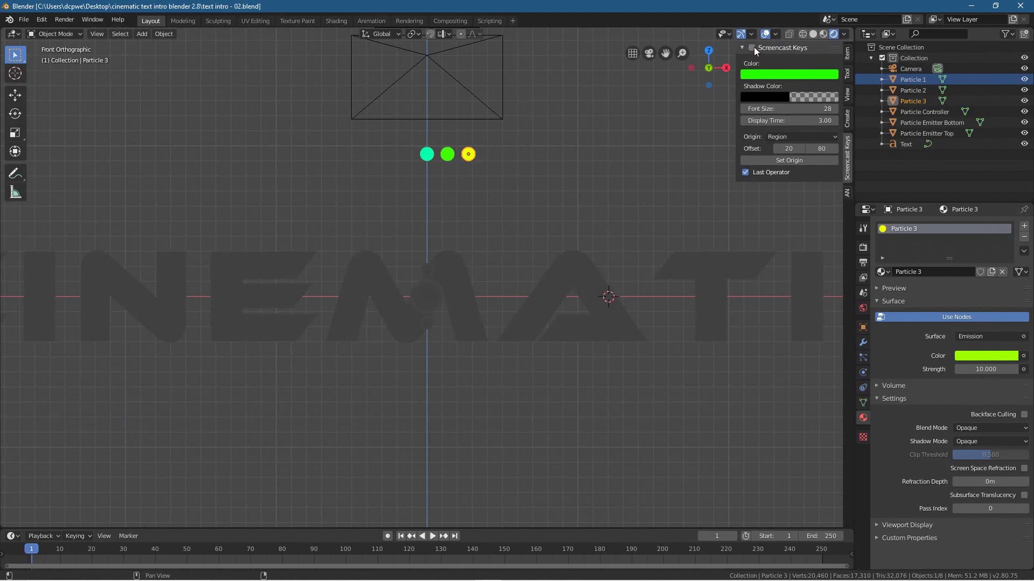
pyautogui.click(753, 48)
pyautogui.press('n')
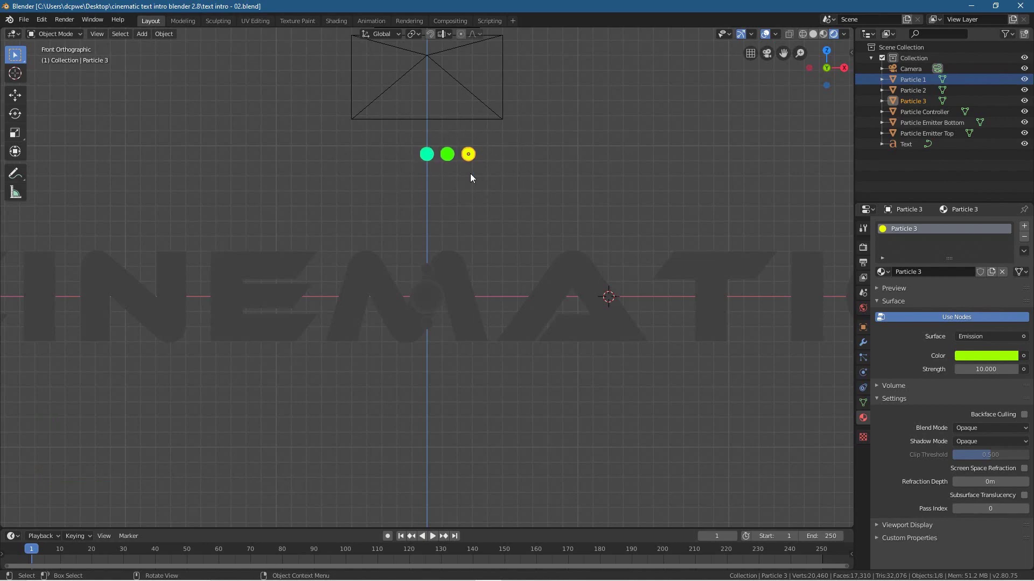
# - Add a new collection under the Scene Collection and rename it "Particles"
pyautogui.click(900, 47)
pyautogui.rightClick(903, 47)
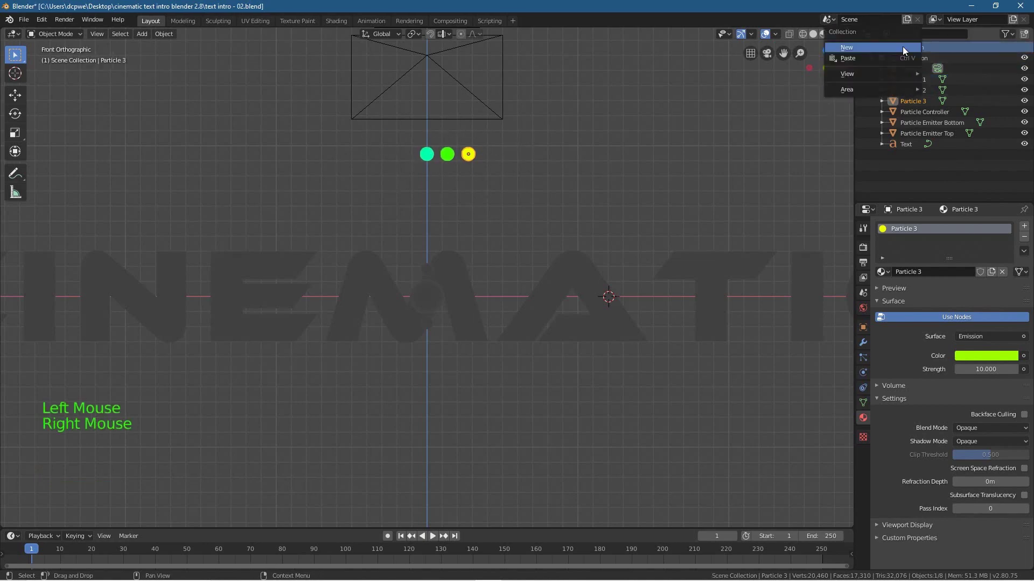
pyautogui.click(894, 46)
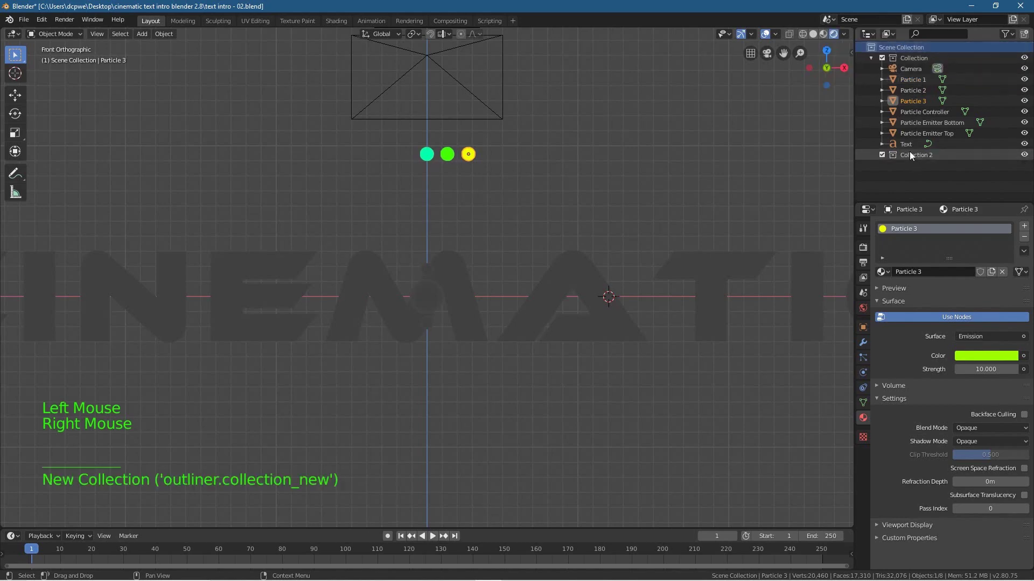
pyautogui.tripleClick(922, 155)
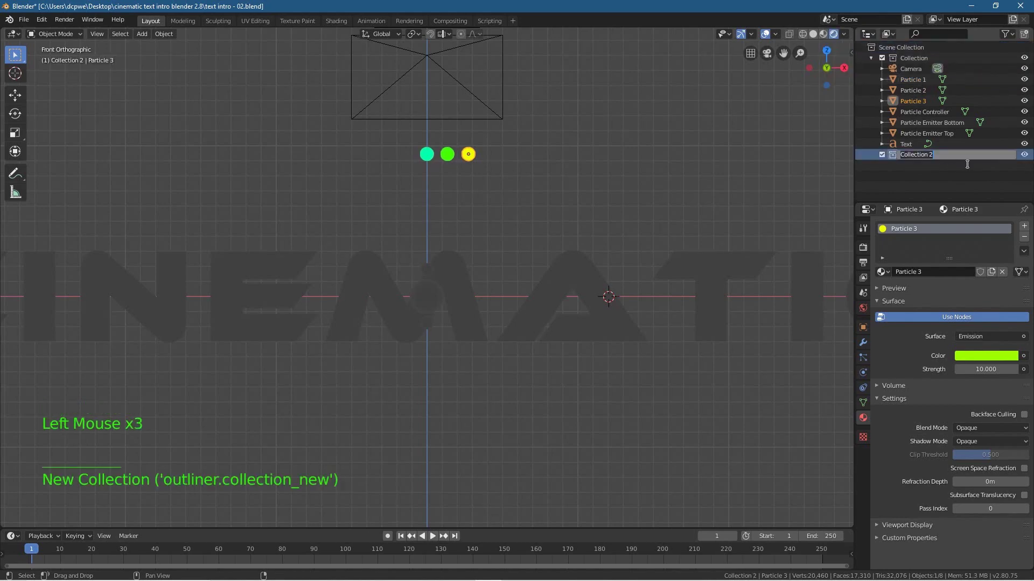
pyautogui.write('Ps')
pyautogui.write('rticles')
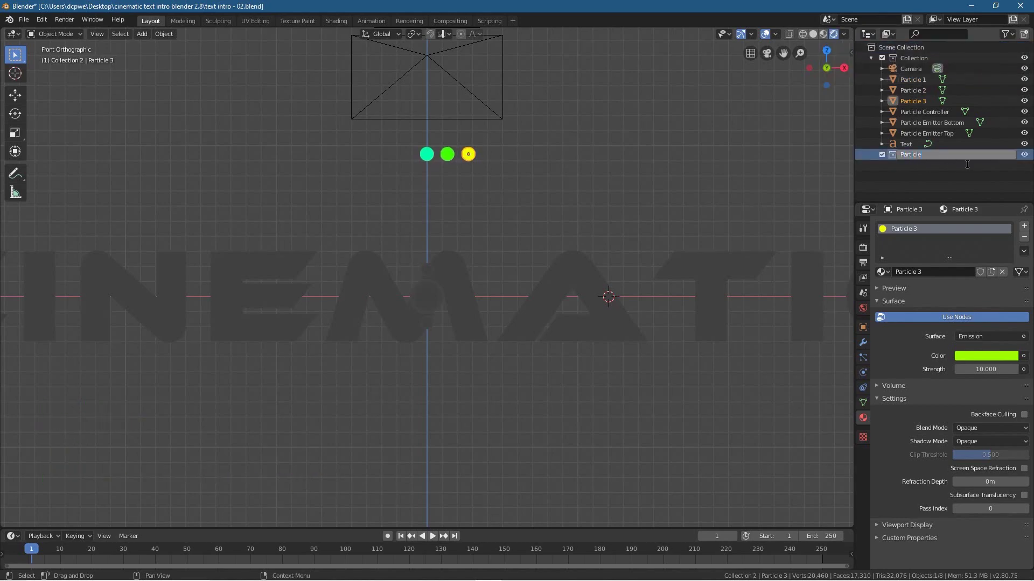
pyautogui.press('Return')
# - Move Particle 1, Particle 2 and Particle 3 together into the Particles collection
pyautogui.click(910, 80)
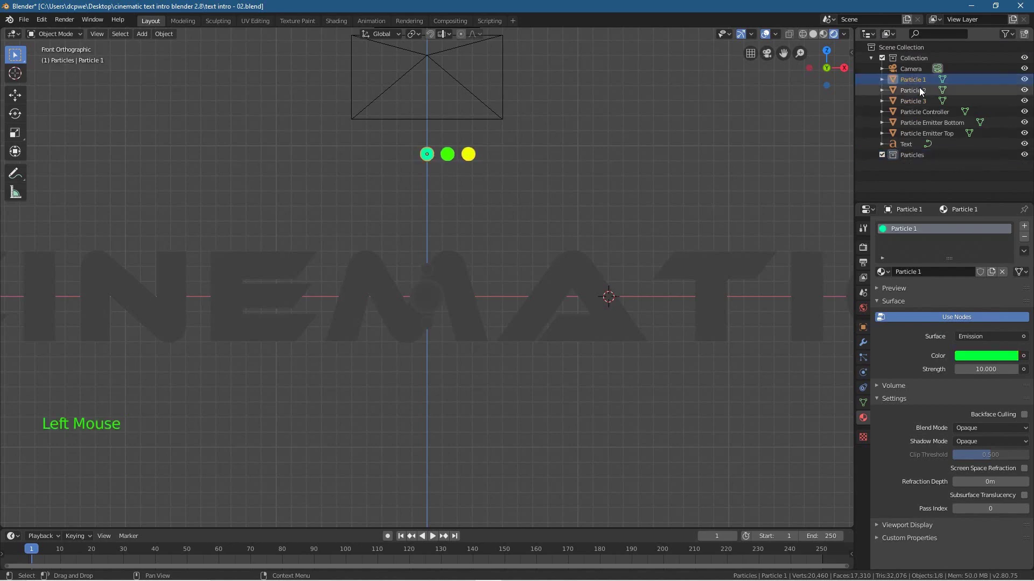
pyautogui.keyDown('shift'); pyautogui.click(921, 91); pyautogui.keyUp('shift')
pyautogui.keyDown('shift'); pyautogui.click(918, 100); pyautogui.keyUp('shift')
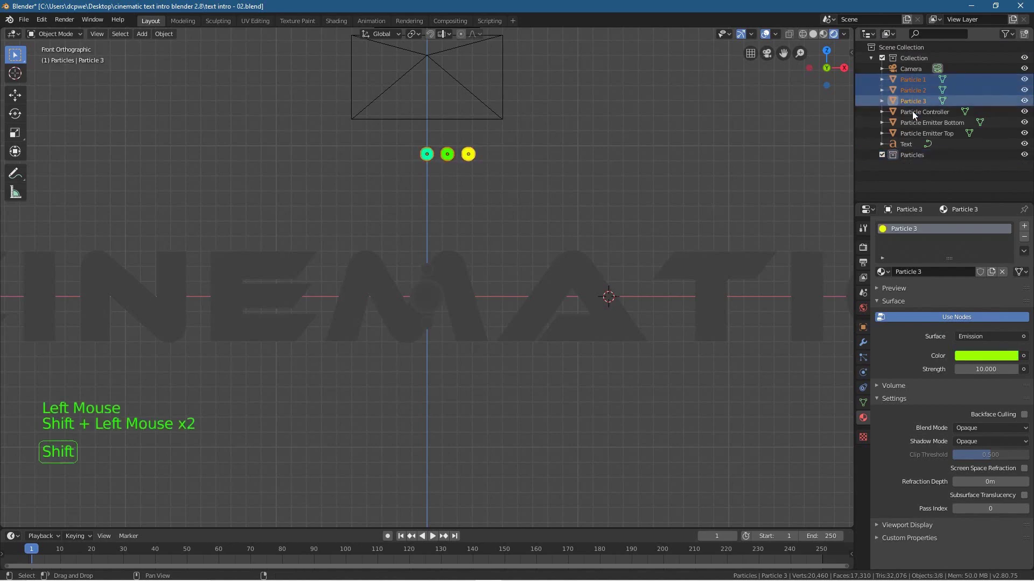
pyautogui.moveTo(911, 91); pyautogui.dragTo(919, 159)
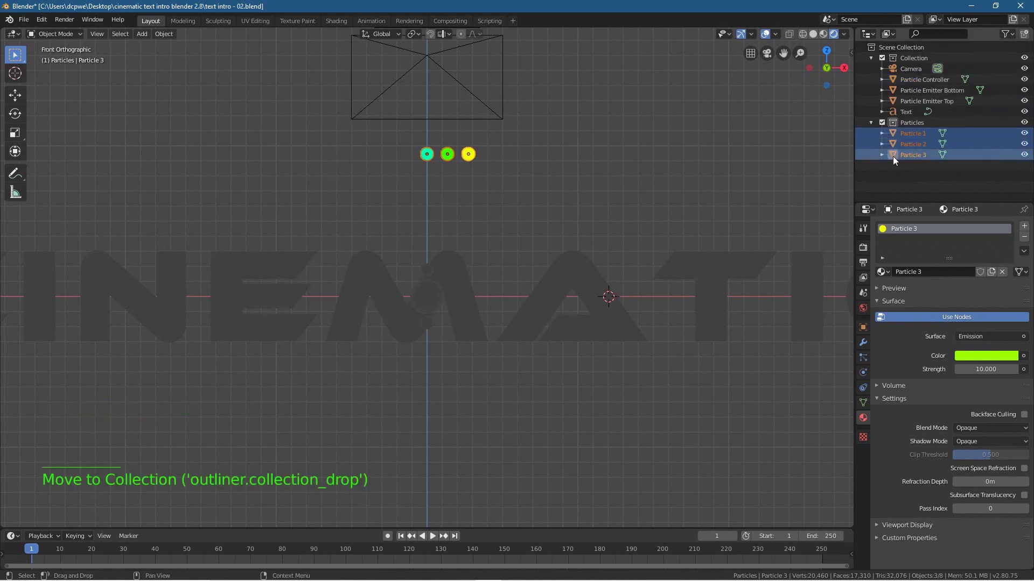
pyautogui.click(871, 123)
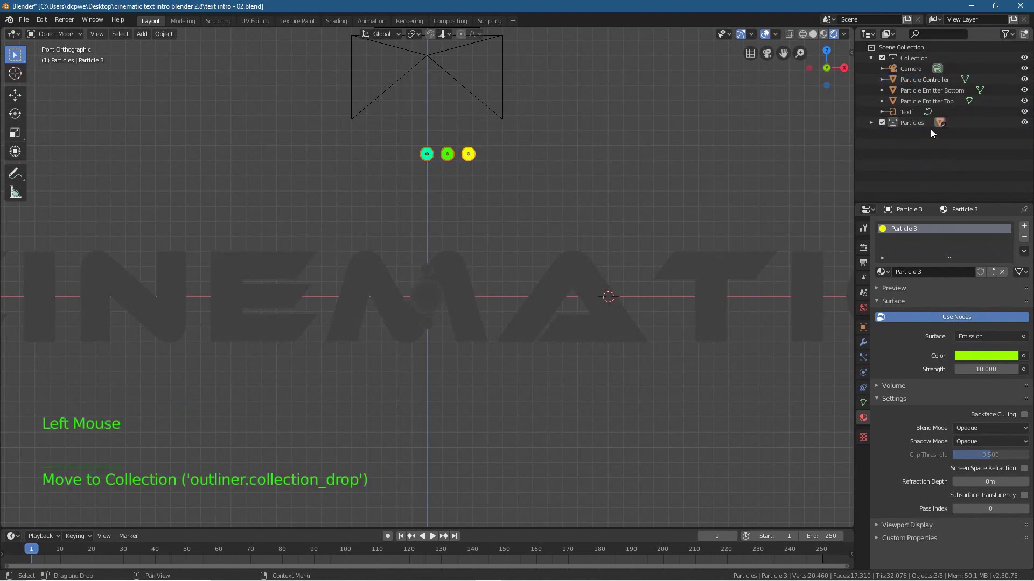
pyautogui.doubleClick(881, 123)
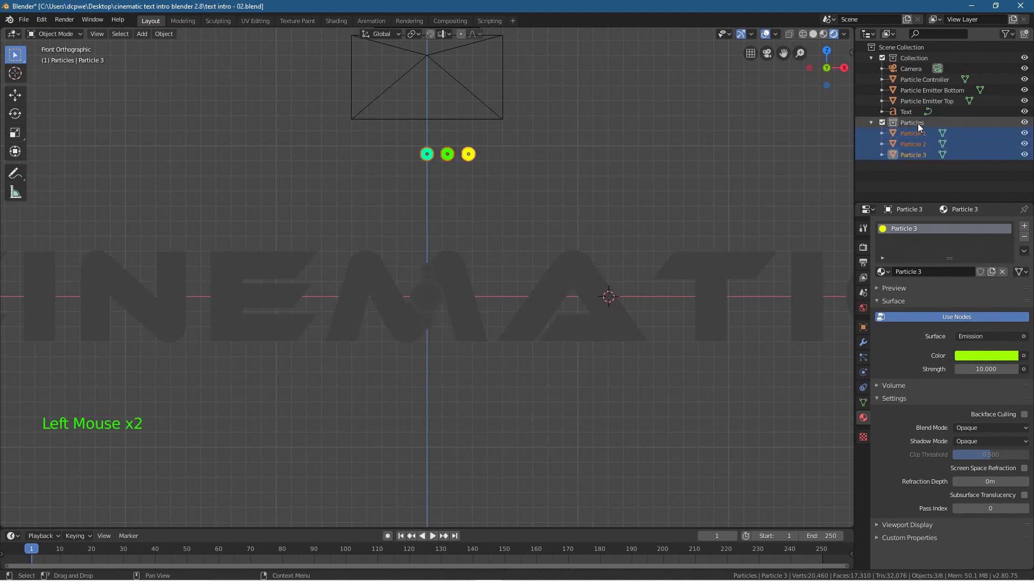
# - Collapse the Particles collection and rename the lower emitter sphere to "Particle Emitter Bottom 1"
pyautogui.click(871, 123)
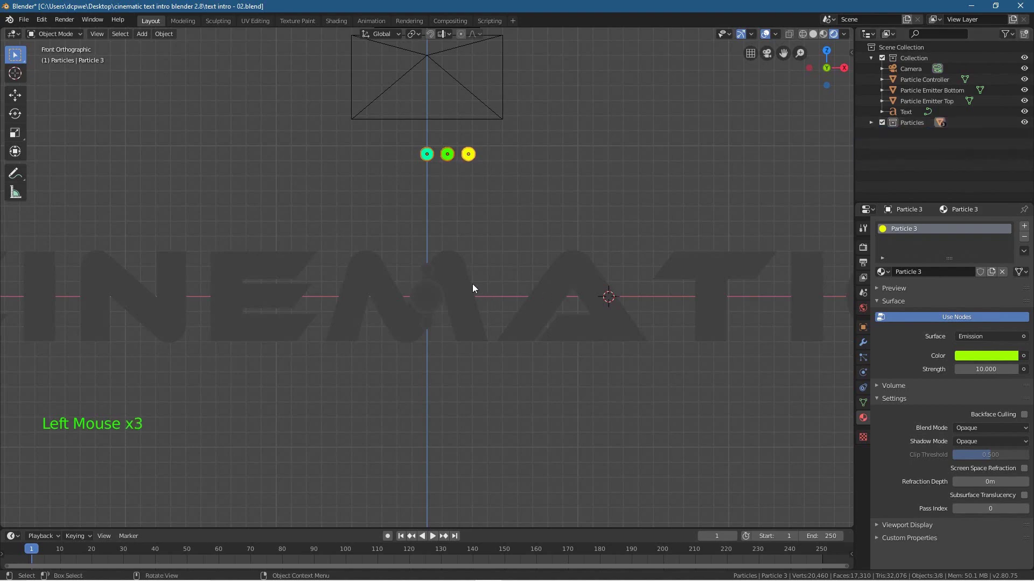
pyautogui.click(430, 269)
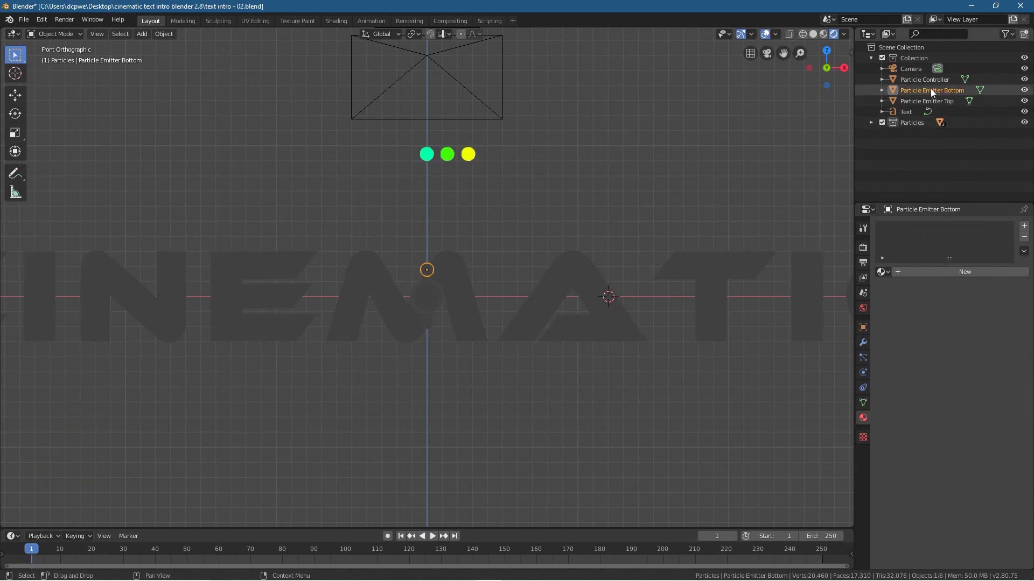
pyautogui.click(427, 323)
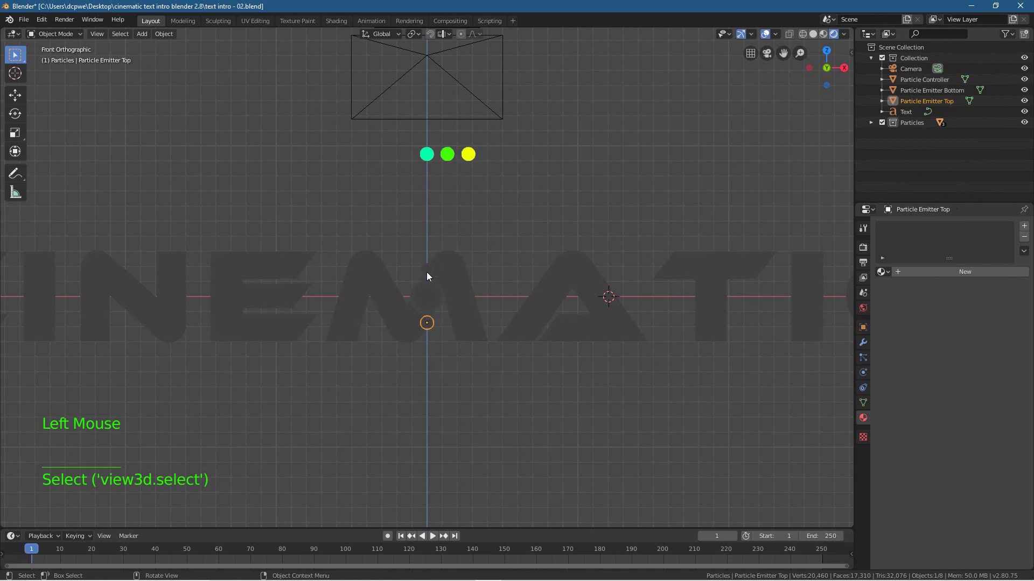
pyautogui.doubleClick(951, 90)
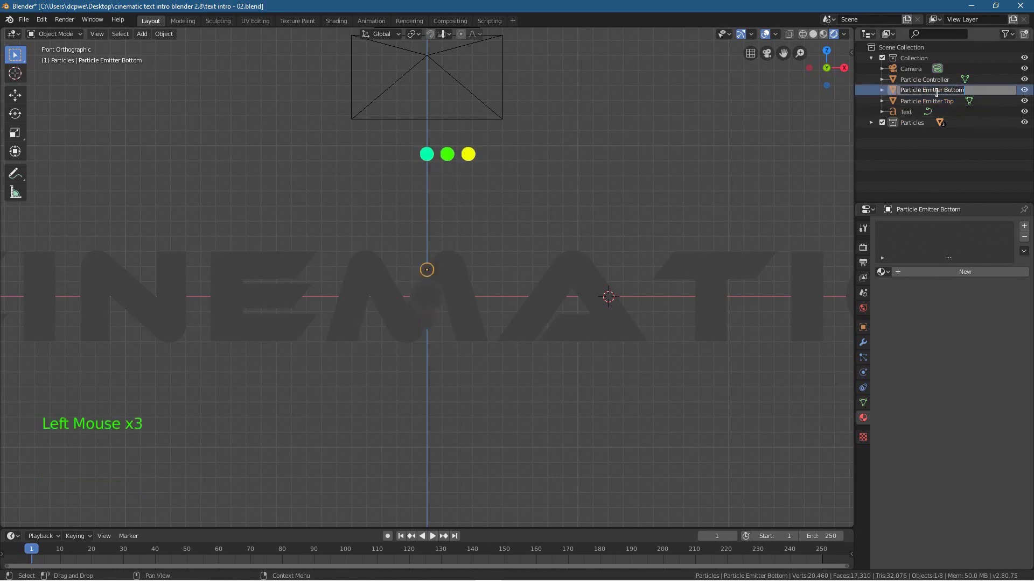
pyautogui.hotkey('ctrl', 'c')
pyautogui.click(919, 101)
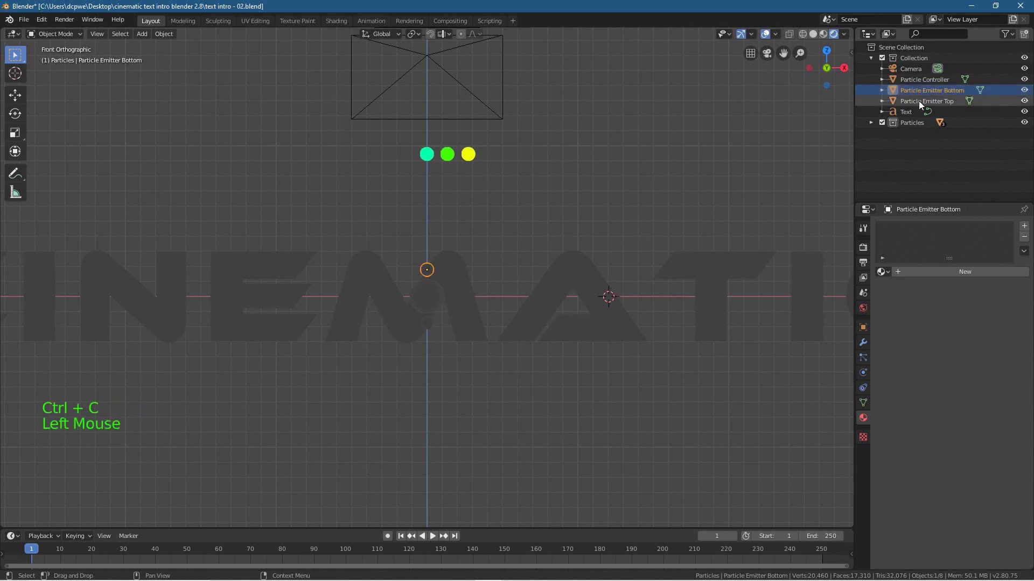
pyautogui.doubleClick(919, 101)
pyautogui.hotkey('ctrl', 'v')
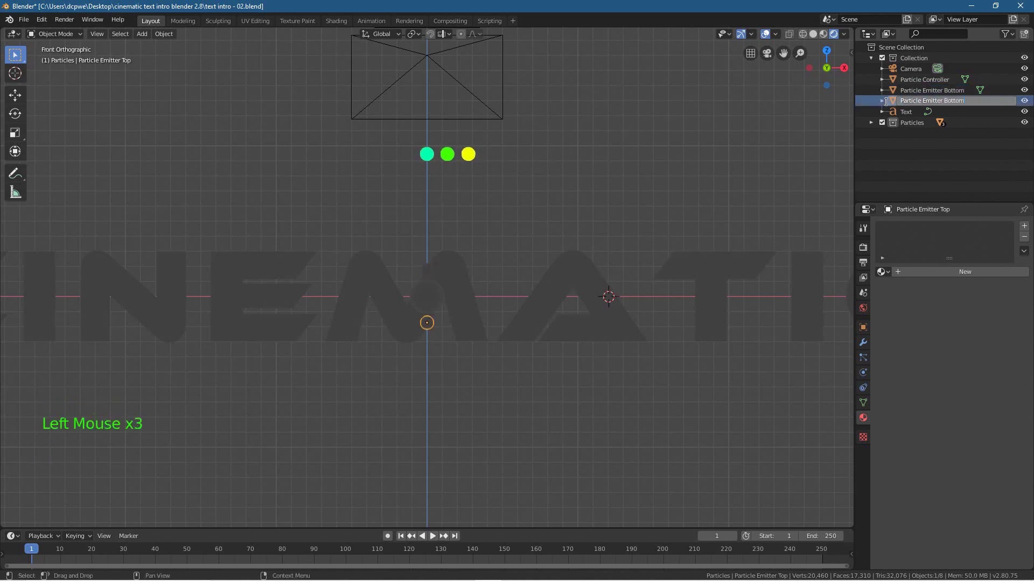
# - Rename the upper emitter sphere to "Particle Emitter Top" and the lower one to "Particle Emitter Bottom"
pyautogui.click(928, 91)
pyautogui.click(938, 89)
pyautogui.doubleClick(940, 89)
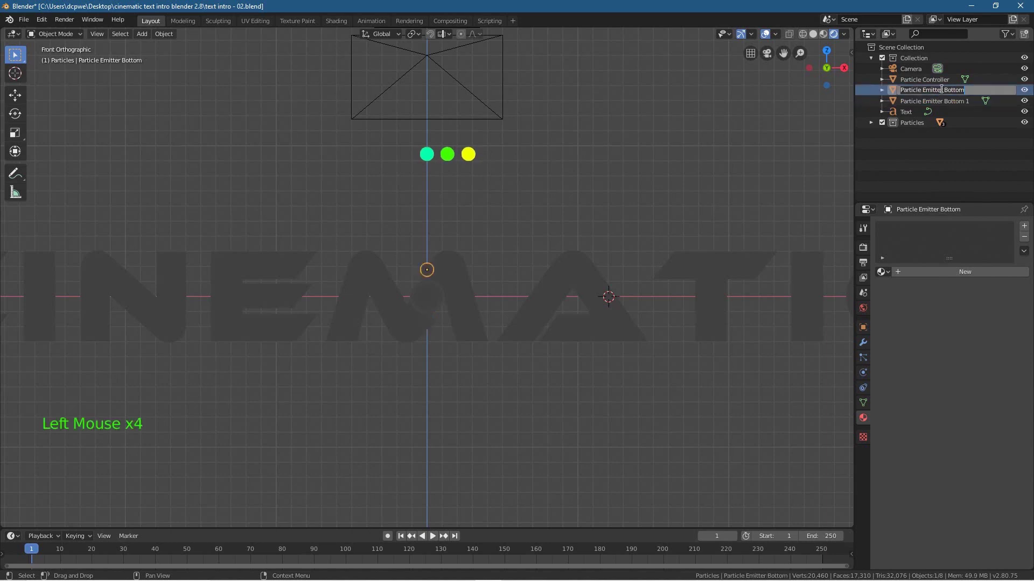
pyautogui.write('Top')
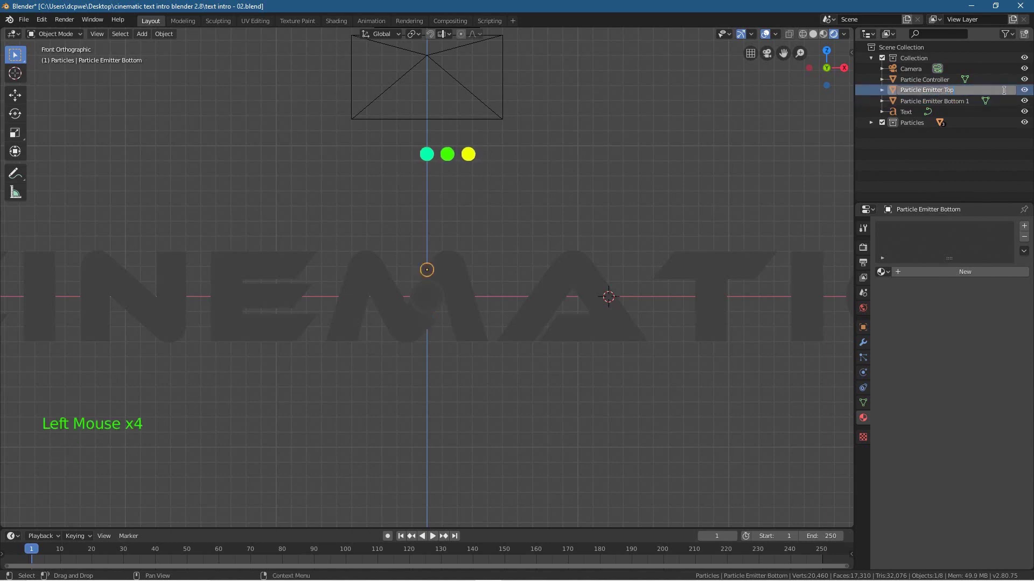
pyautogui.press('Return')
pyautogui.click(969, 90)
pyautogui.doubleClick(965, 90)
pyautogui.moveTo(965, 90); pyautogui.dragTo(994, 93)
pyautogui.press('Return')
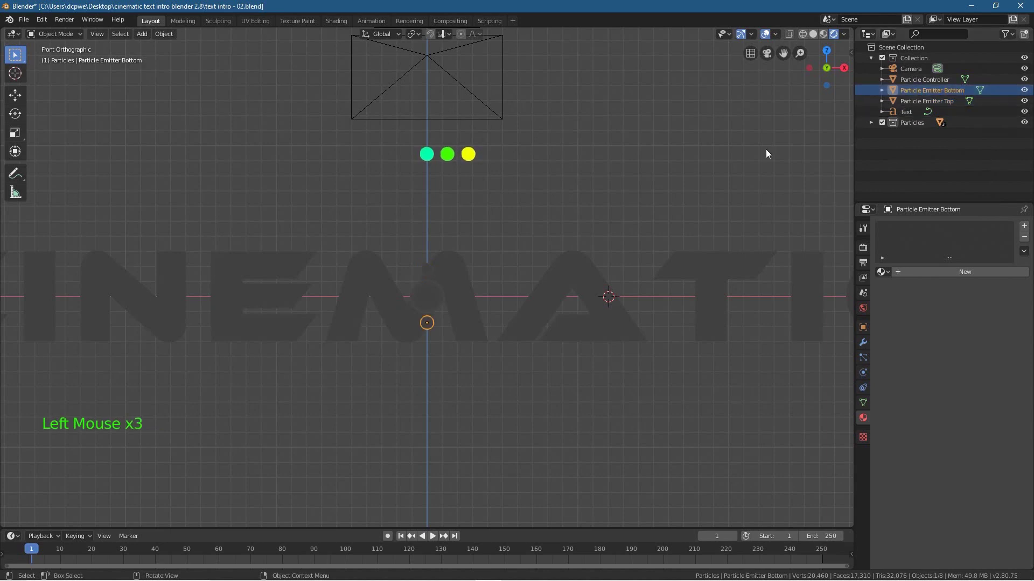
# - Add a particle system to Particle Emitter Top with a lifetime of 10 and an emission end frame of 240
pyautogui.click(925, 99)
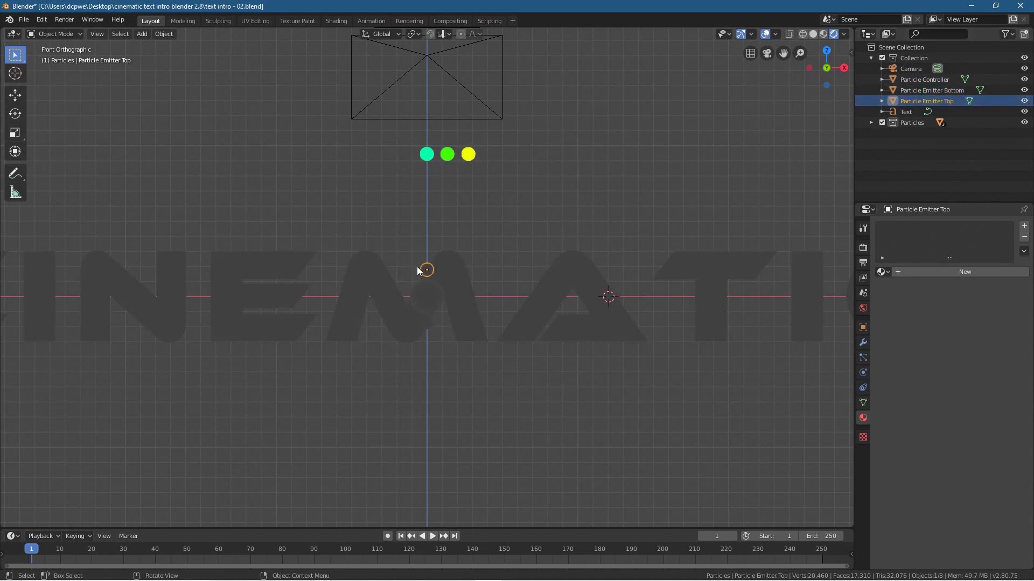
pyautogui.click(863, 358)
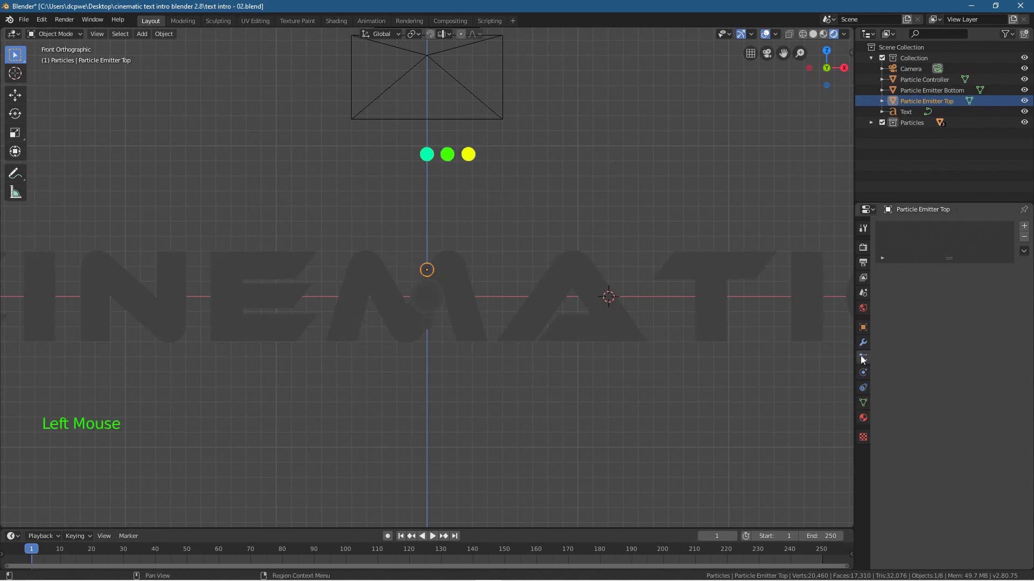
pyautogui.click(1025, 225)
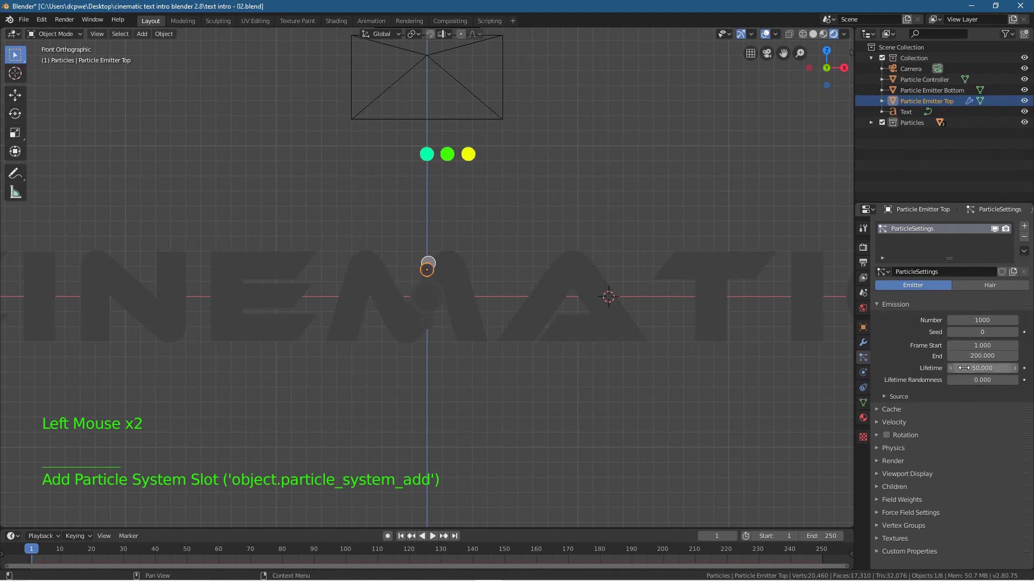
pyautogui.click(969, 368)
pyautogui.write('10')
pyautogui.press('Return')
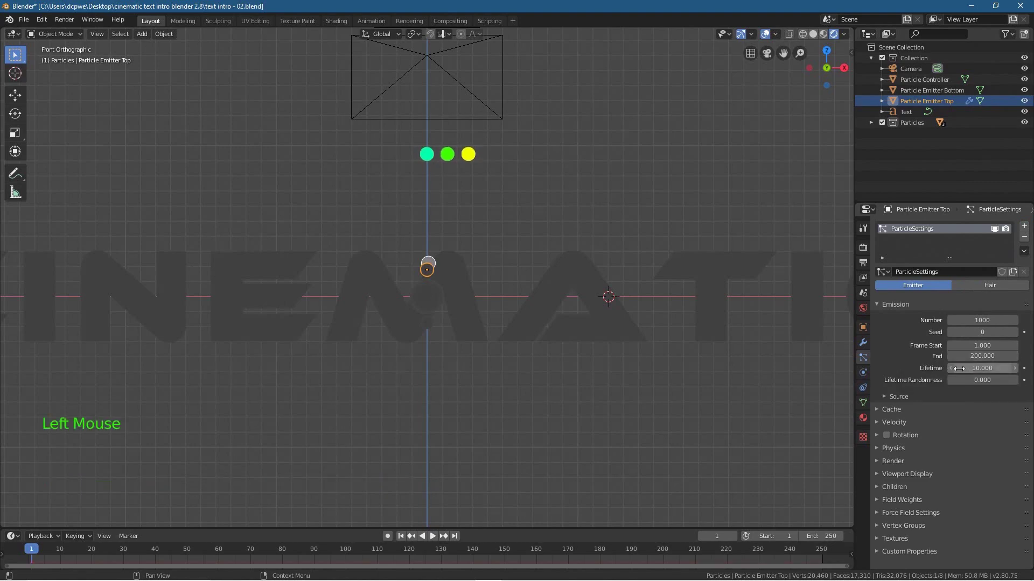
pyautogui.click(969, 356)
pyautogui.write('240')
pyautogui.press('Return')
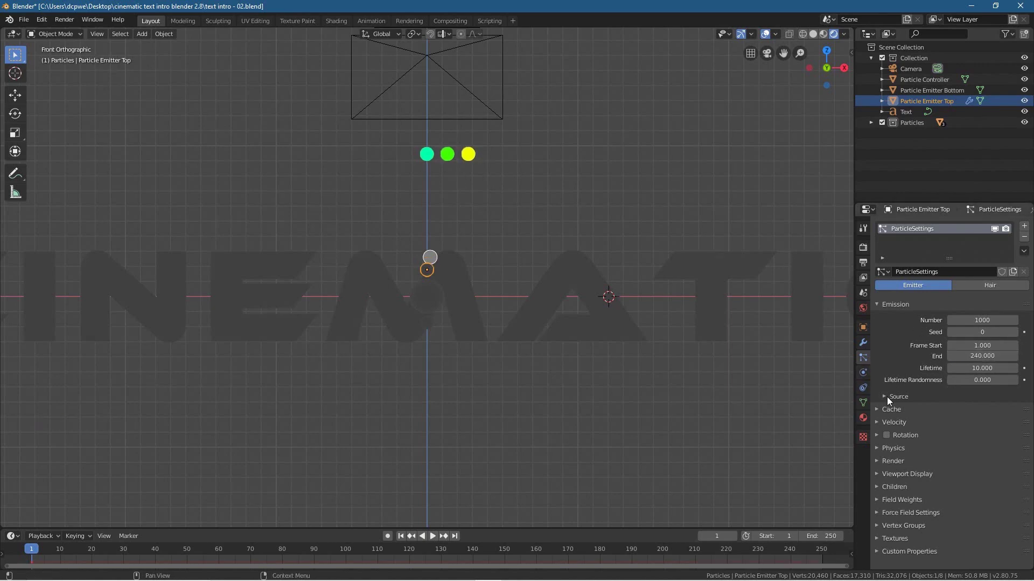
# - Set the normal velocity of Particle Emitter Top's particles to 0.1 m/s
pyautogui.click(893, 422)
pyautogui.doubleClick(963, 438)
pyautogui.write('0.1')
pyautogui.press('Return')
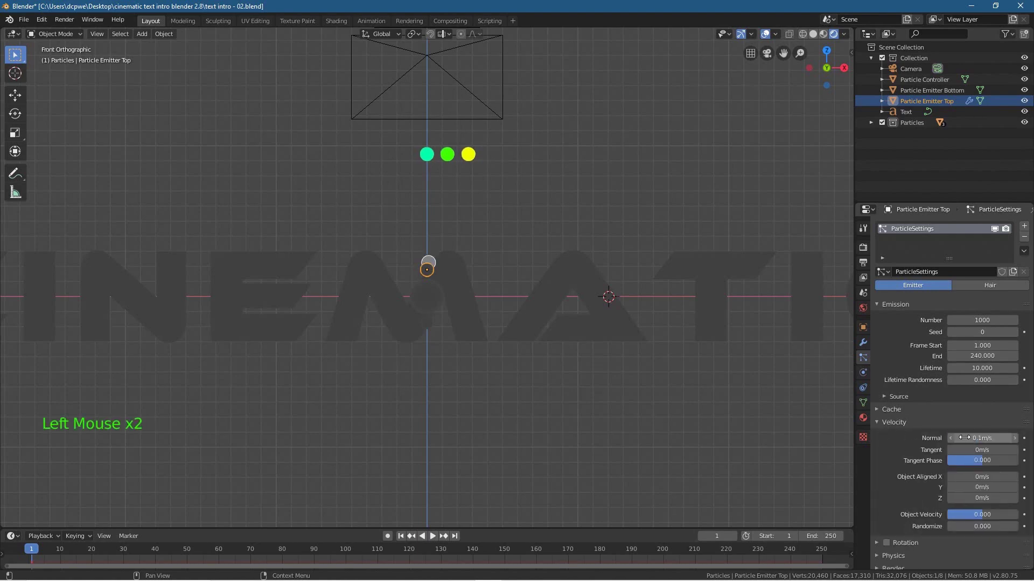
# - Render the particles as a collection, using Particles as the instance collection with Pick Random enabled
pyautogui.scroll(-7, 886, 446)
pyautogui.scroll(-5, 885, 447)
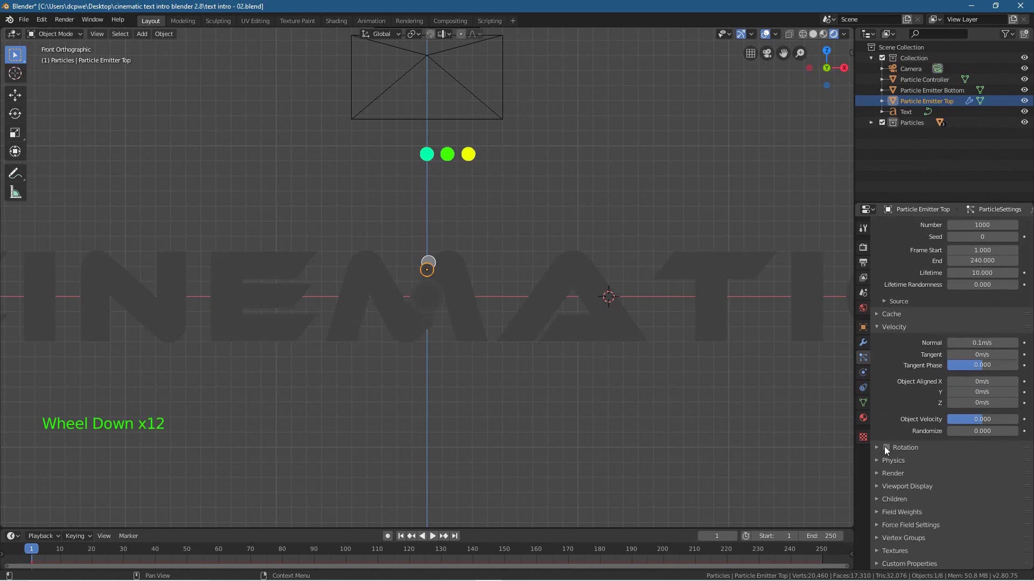
pyautogui.click(886, 473)
pyautogui.scroll(-5, 962, 405)
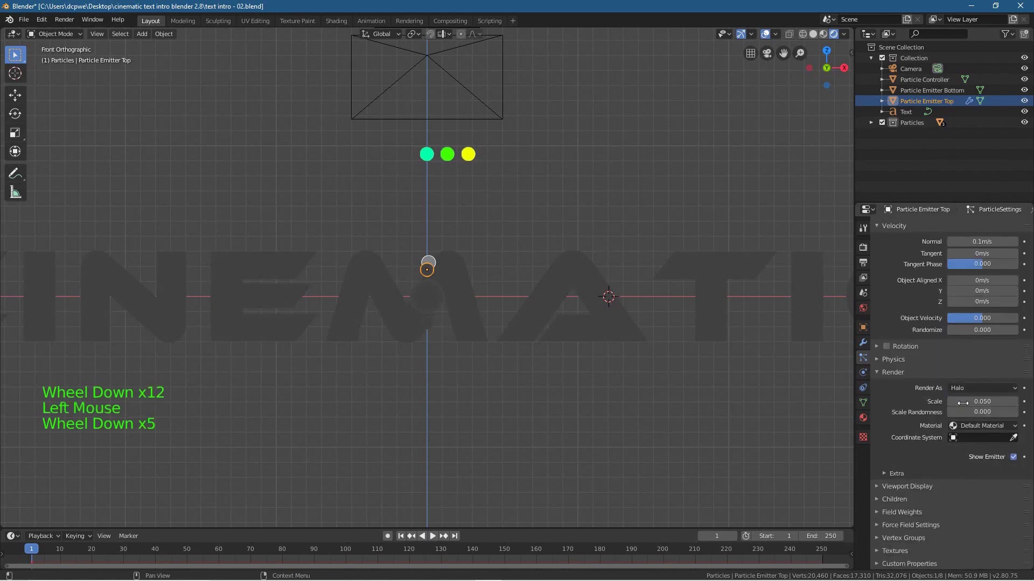
pyautogui.click(958, 387)
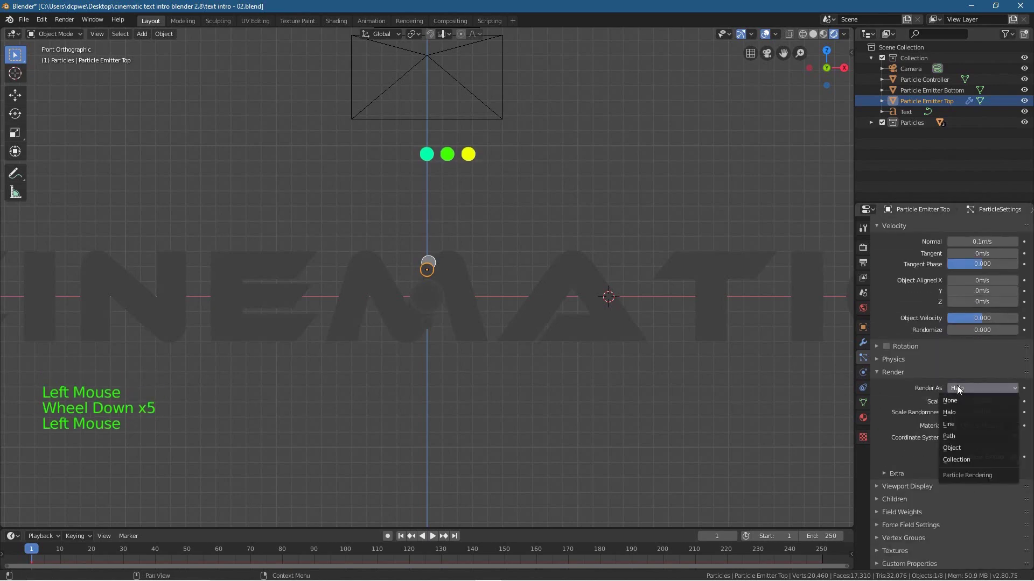
pyautogui.click(954, 460)
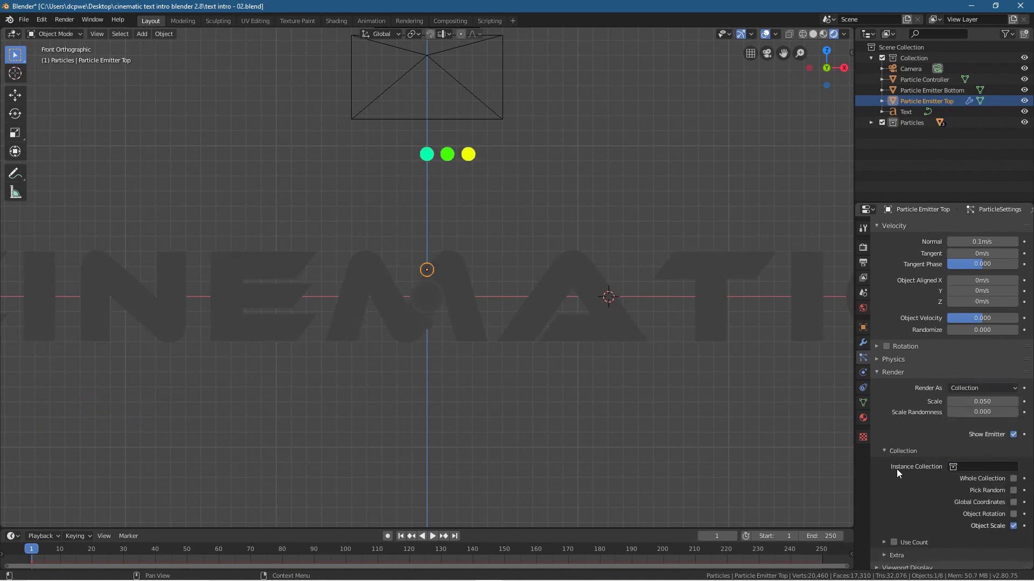
pyautogui.click(973, 466)
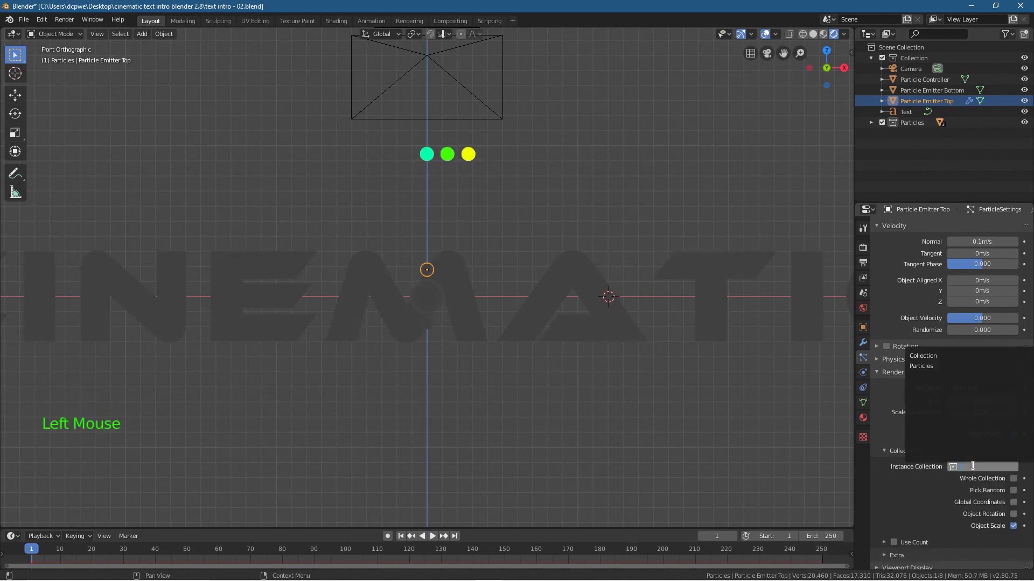
pyautogui.click(922, 366)
pyautogui.click(1013, 491)
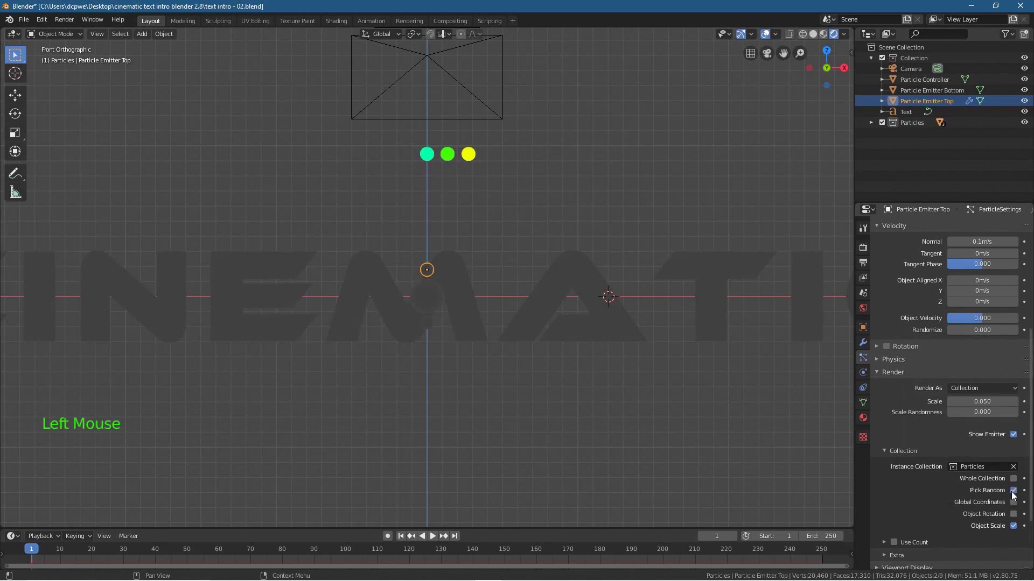
# - Set the particles' scale randomness to 1
pyautogui.doubleClick(952, 412)
pyautogui.write('1')
pyautogui.press('Return')
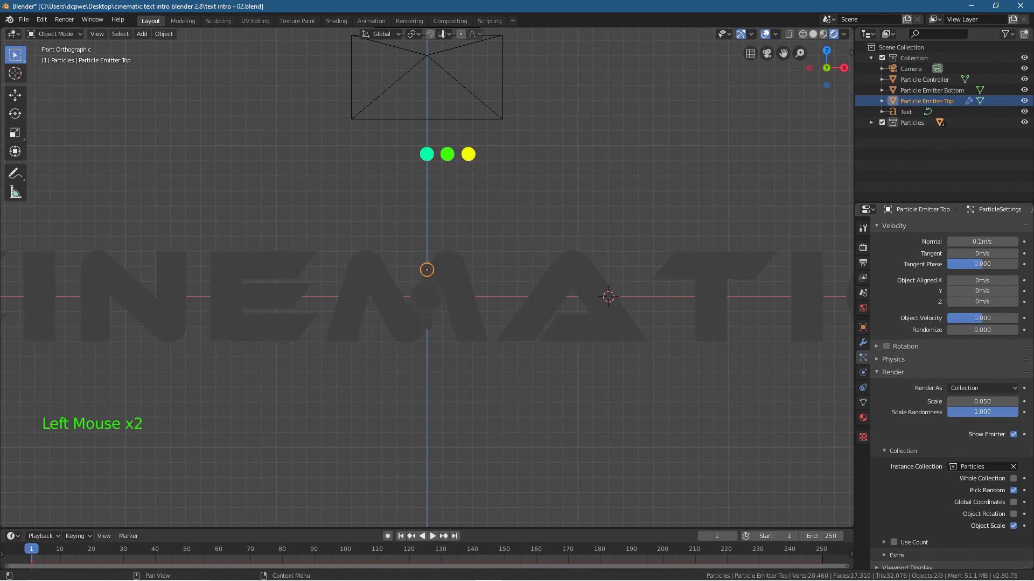
# - Set the gravity field weight of the particle system to 0
pyautogui.scroll(-7, 918, 445)
pyautogui.click(901, 512)
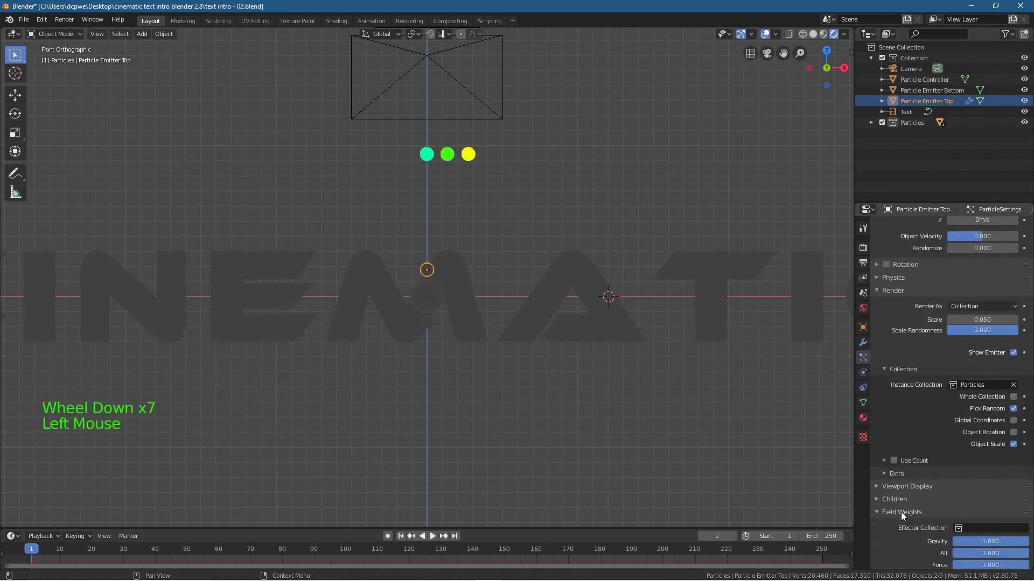
pyautogui.scroll(-6, 909, 500)
pyautogui.moveTo(1005, 415); pyautogui.dragTo(948, 416)
# - Play the animation to preview the particles and enable Global Coordinates for the collection instances
pyautogui.click(433, 536)
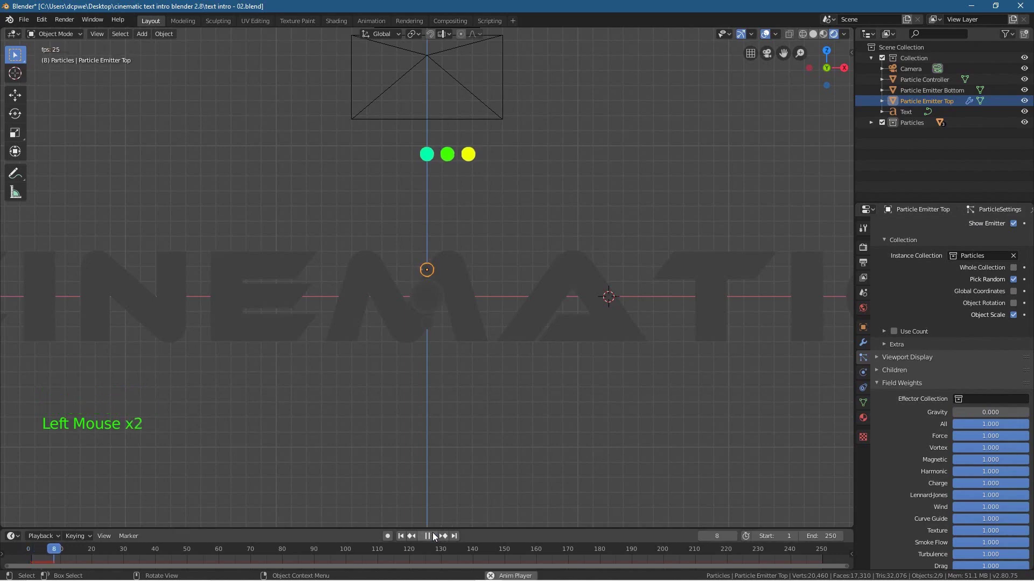
pyautogui.scroll(5, 424, 299)
pyautogui.scroll(1, 428, 264)
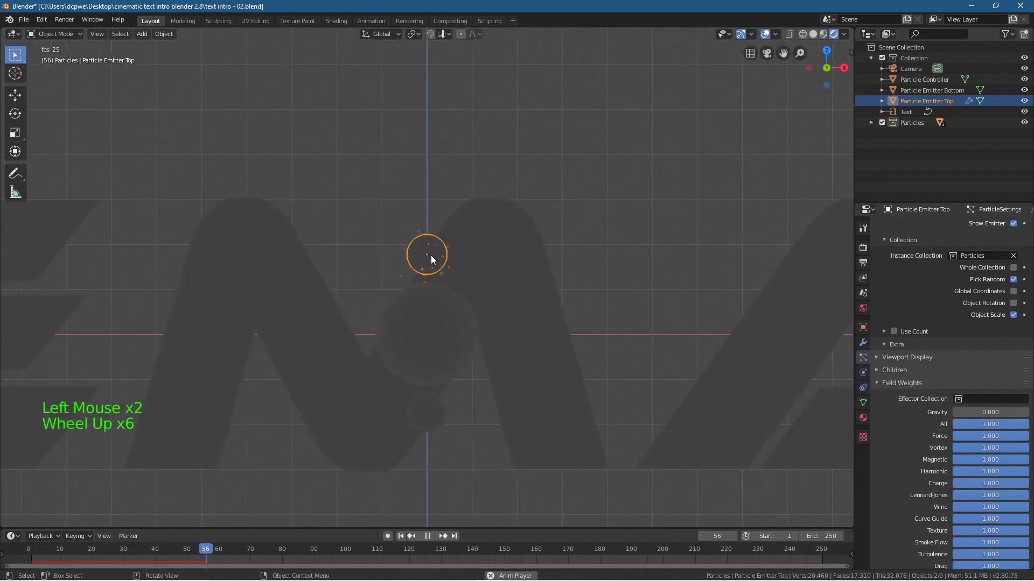
pyautogui.scroll(-3, 447, 258)
pyautogui.click(782, 289)
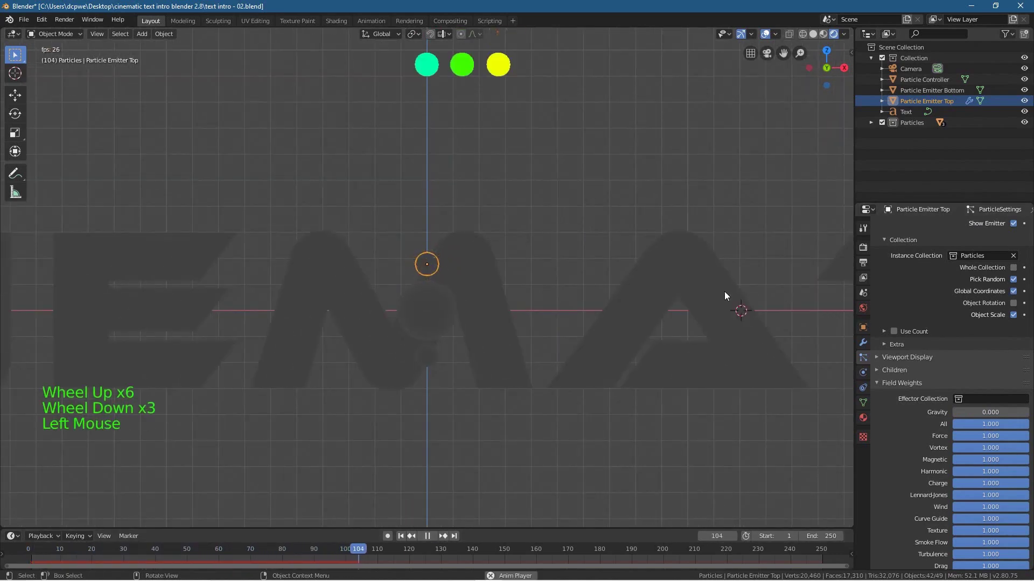
pyautogui.scroll(-2, 569, 313)
pyautogui.scroll(1, 621, 309)
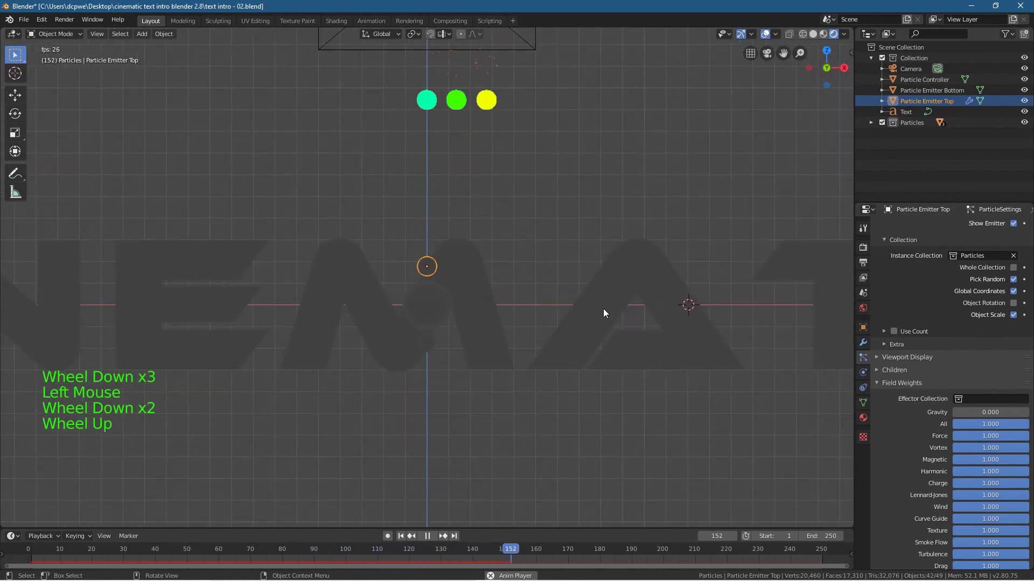
# - Stop the particle playback and return to frame 1
pyautogui.click(426, 269)
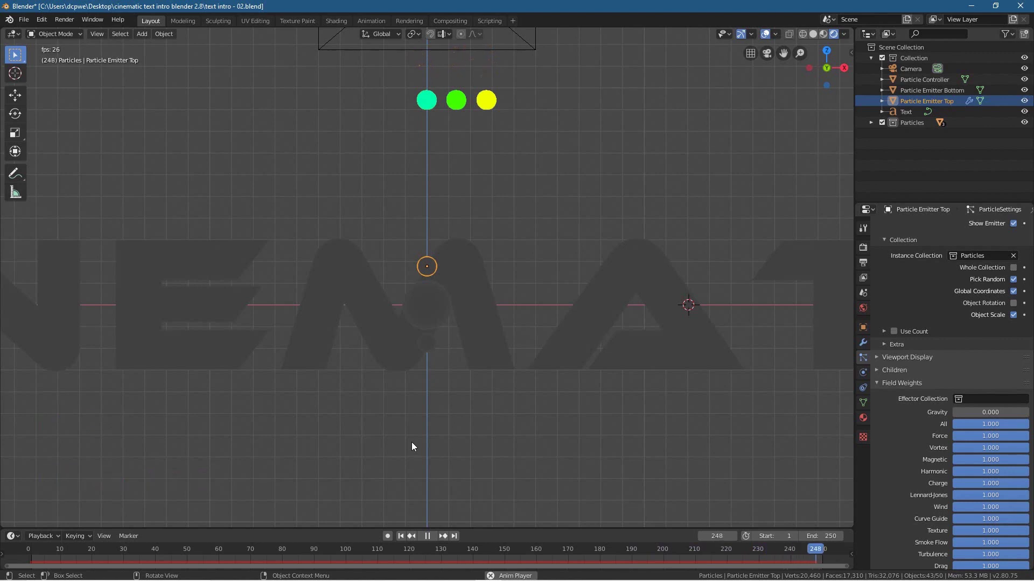
pyautogui.click(567, 455)
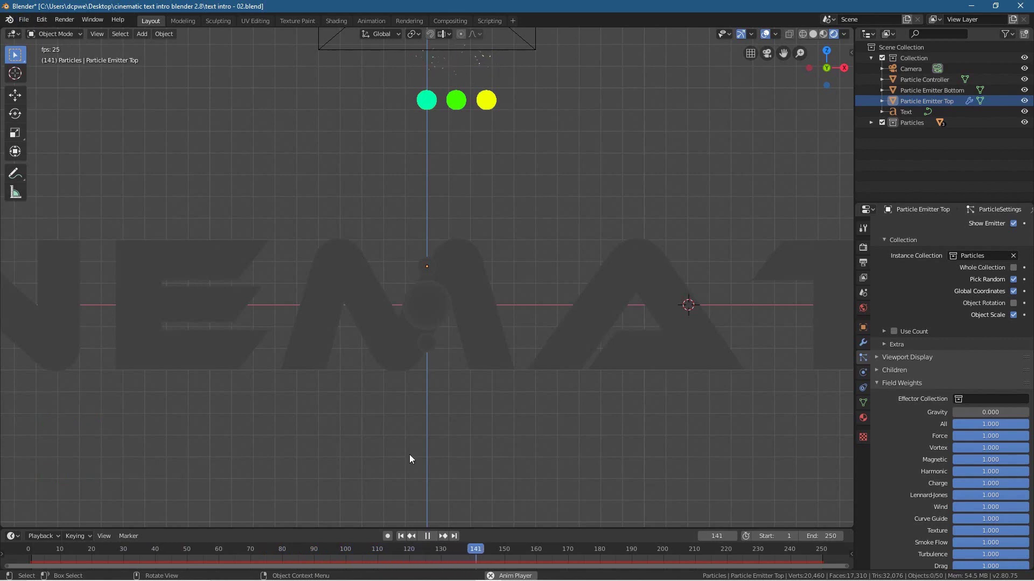
pyautogui.click(427, 536)
pyautogui.click(401, 536)
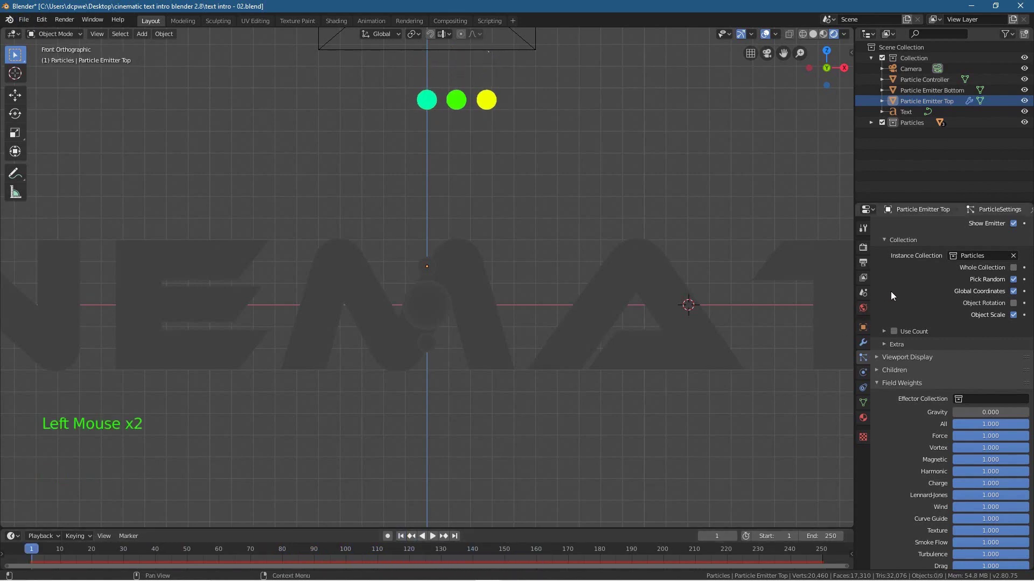
# - Select Particle Emitter Top and save the file
pyautogui.click(910, 101)
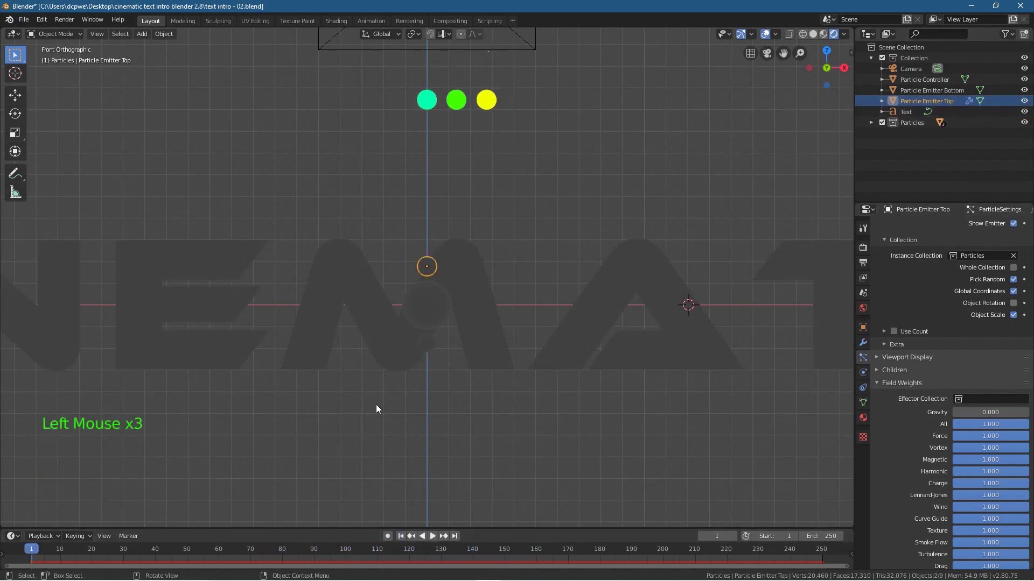
pyautogui.click(23, 20)
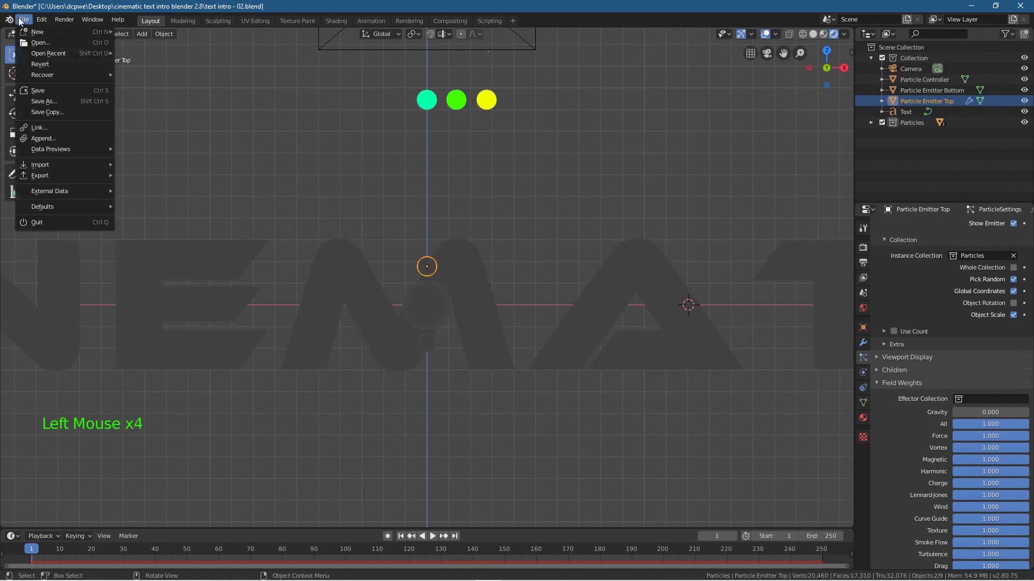
pyautogui.click(30, 91)
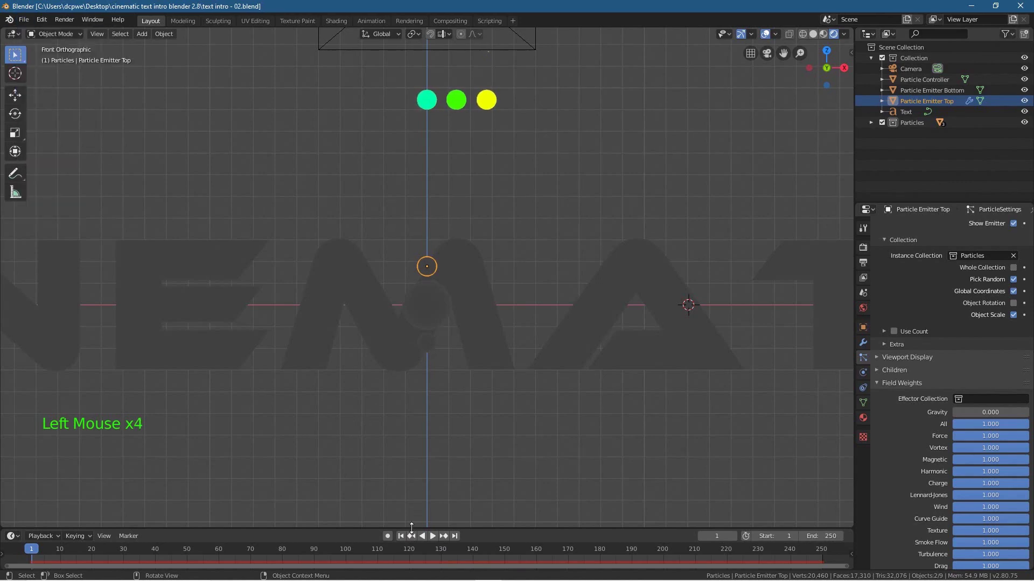
# - Play the animation again and examine where the particles are emitted relative to the emitter and source spheres
pyautogui.click(432, 536)
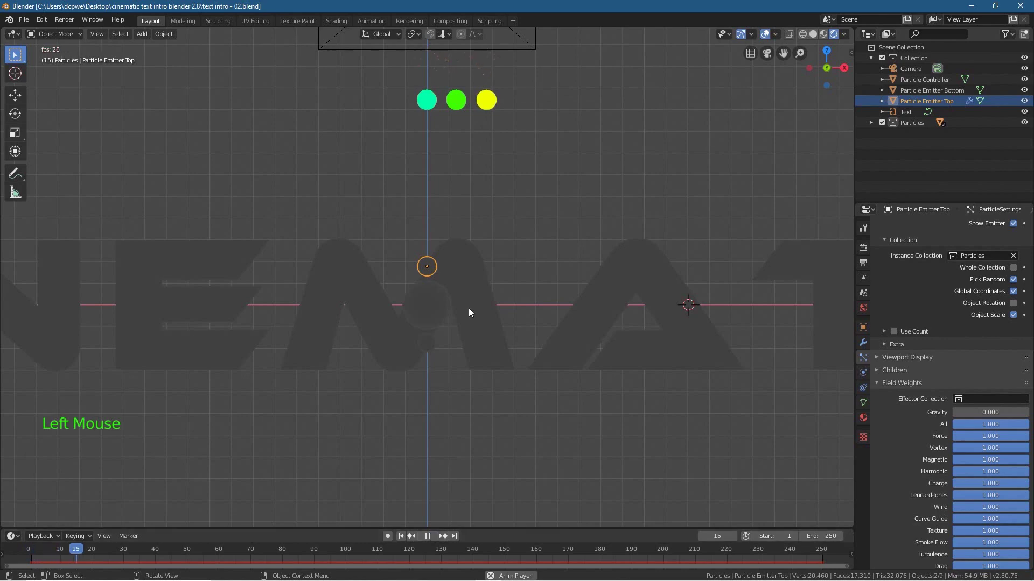
pyautogui.scroll(3, 441, 68)
pyautogui.scroll(-7, 440, 70)
pyautogui.scroll(3, 426, 199)
pyautogui.scroll(1, 426, 203)
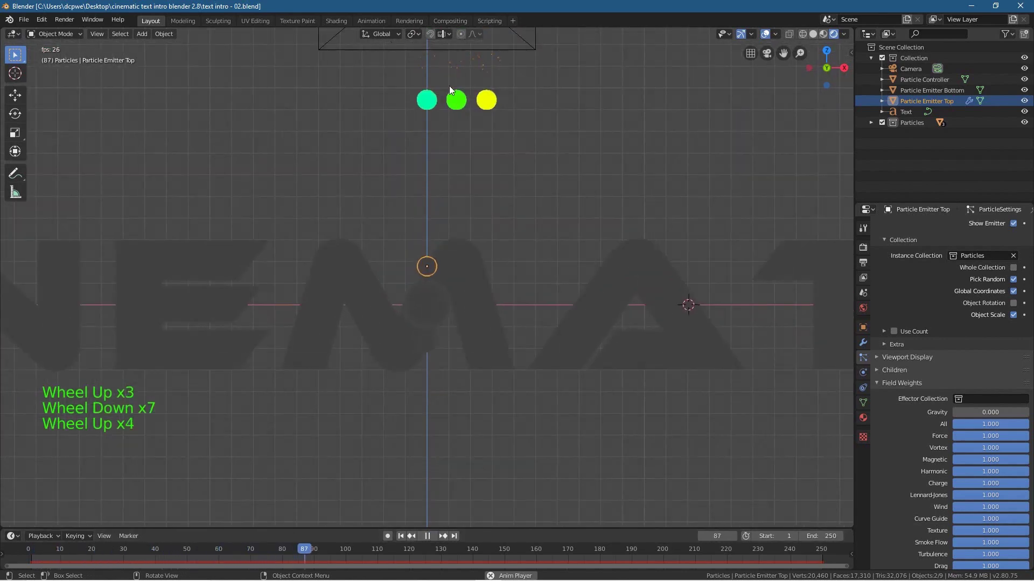
# - Stop the playback and reopen the file text intro - 02.blend
pyautogui.click(427, 537)
pyautogui.click(393, 535)
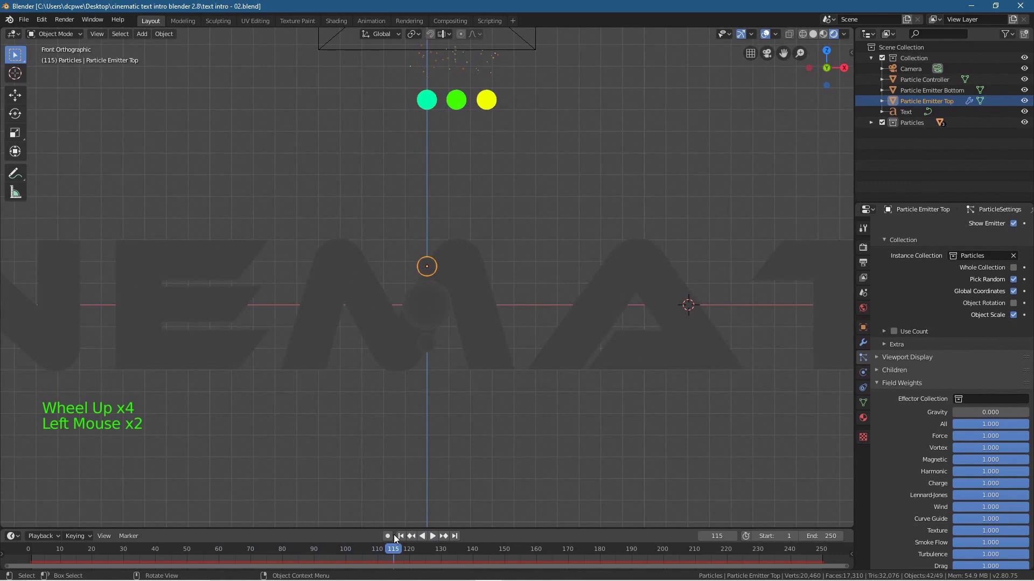
pyautogui.click(24, 20)
pyautogui.click(29, 41)
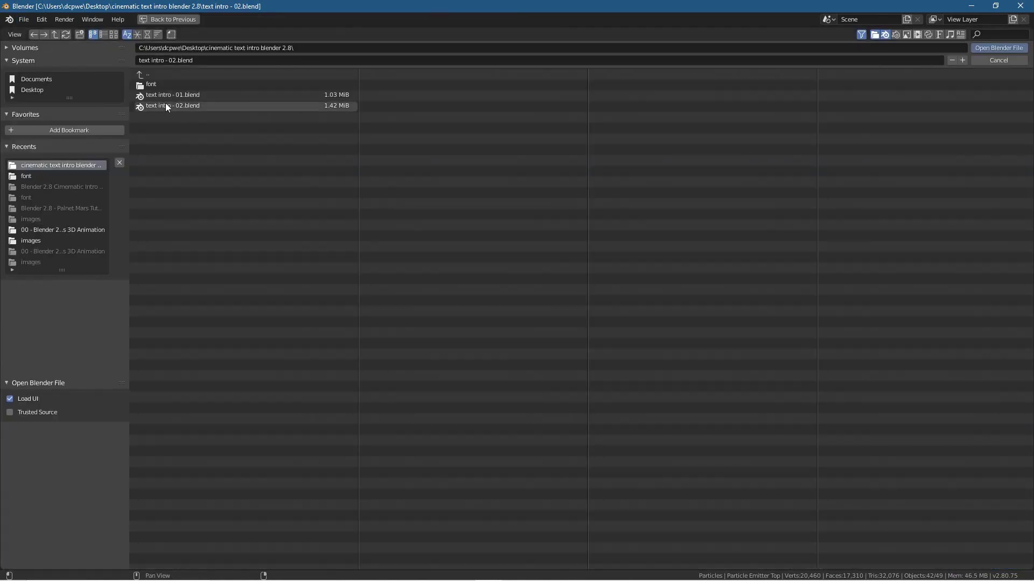
pyautogui.click(183, 106)
pyautogui.click(985, 49)
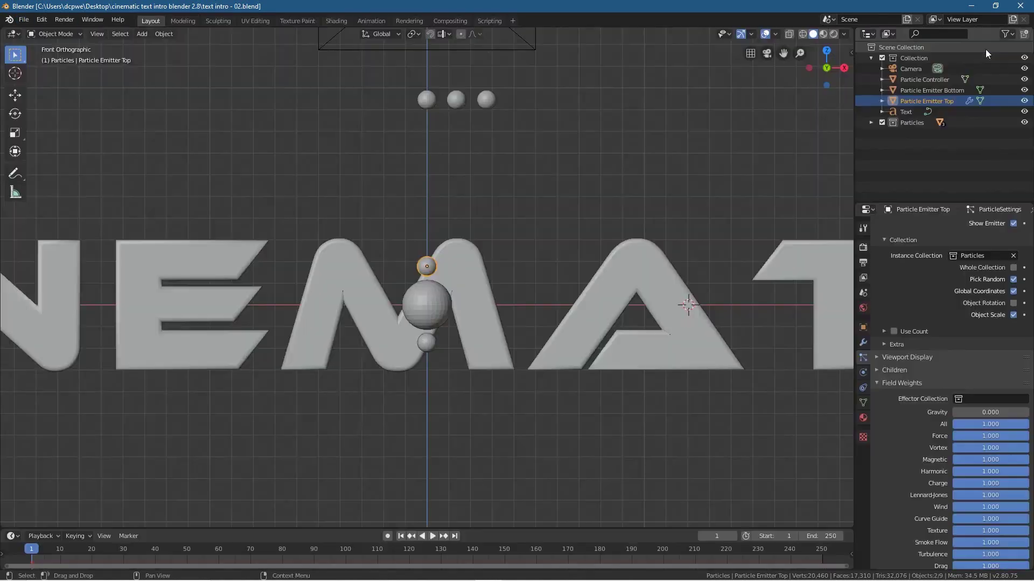
# - Preview the particles briefly, inspect Particle 1, Particle 2 and Particle 3 in the Particles collection, and reselect Particle Emitter Top
pyautogui.click(431, 536)
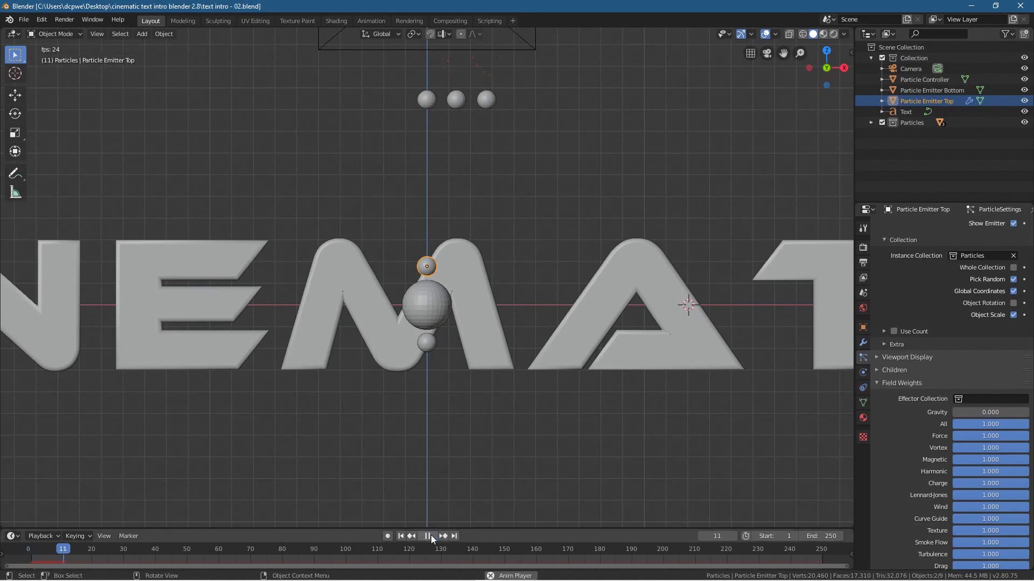
pyautogui.click(431, 536)
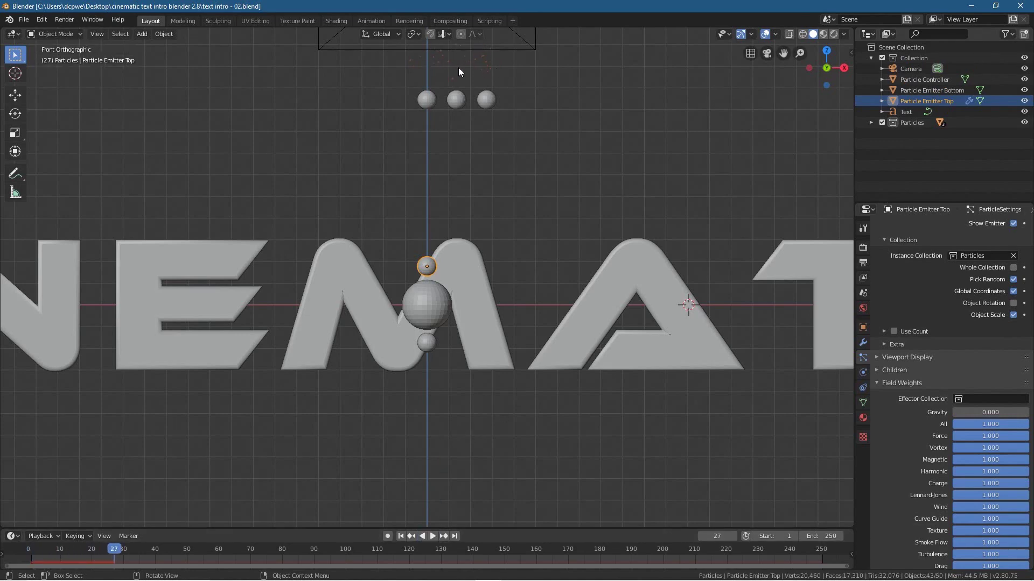
pyautogui.click(872, 123)
pyautogui.click(916, 155)
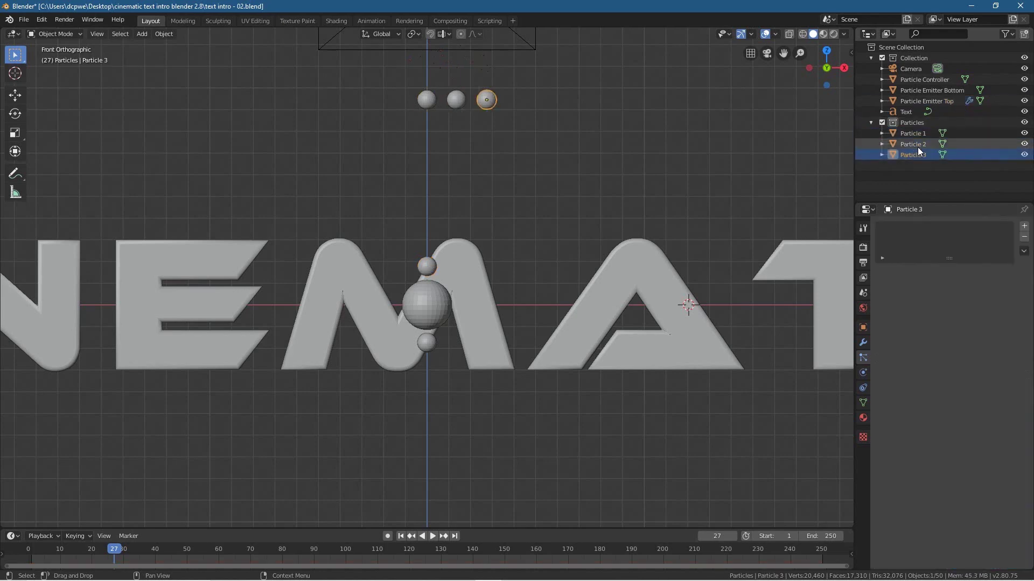
pyautogui.click(917, 144)
pyautogui.click(921, 133)
pyautogui.click(923, 101)
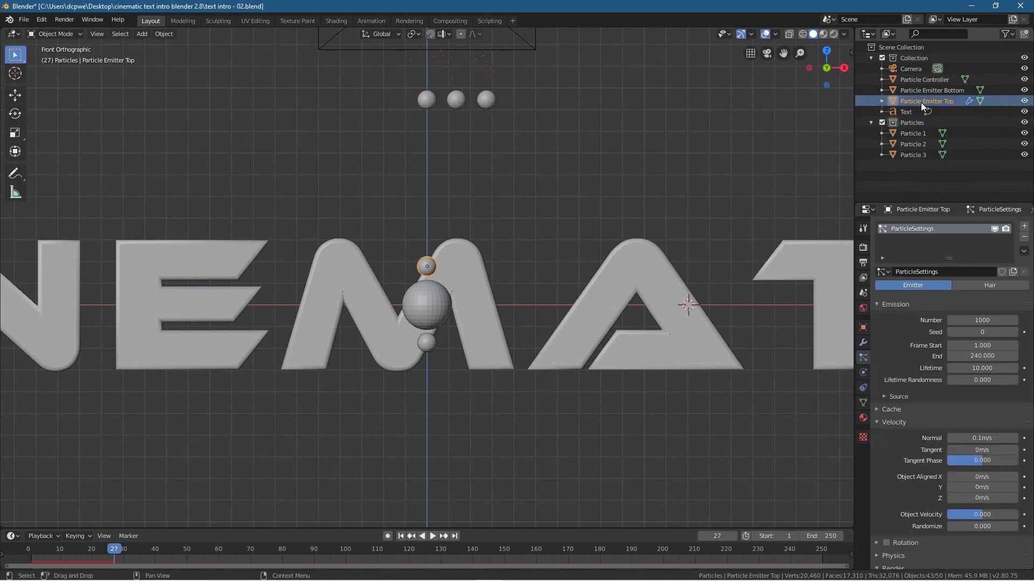
pyautogui.click(882, 102)
pyautogui.click(881, 102)
# - Replay the animation from frame 1, check Particle Emitter Top's instance collection setting, and return to frame 1
pyautogui.click(400, 536)
pyautogui.click(433, 536)
pyautogui.click(430, 536)
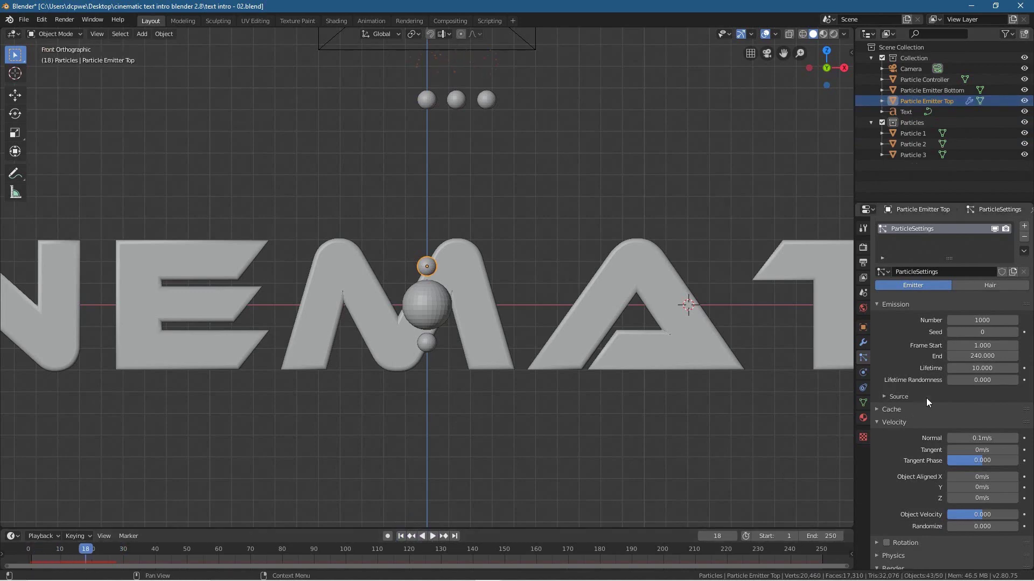
pyautogui.scroll(-8, 885, 473)
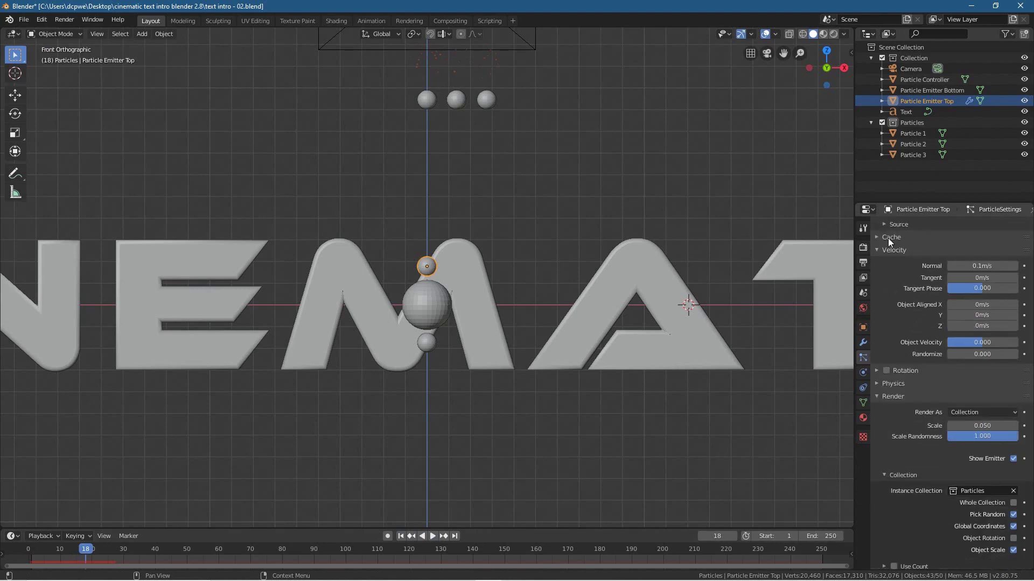
pyautogui.click(981, 491)
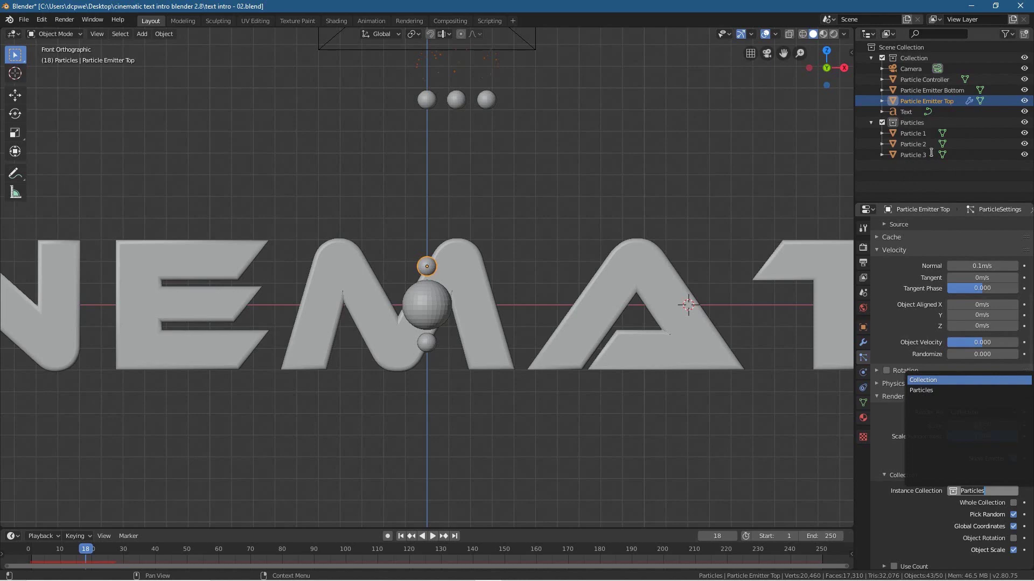
pyautogui.click(402, 536)
# - Rename the Particles collection to "Particles Group" and save the file
pyautogui.click(915, 125)
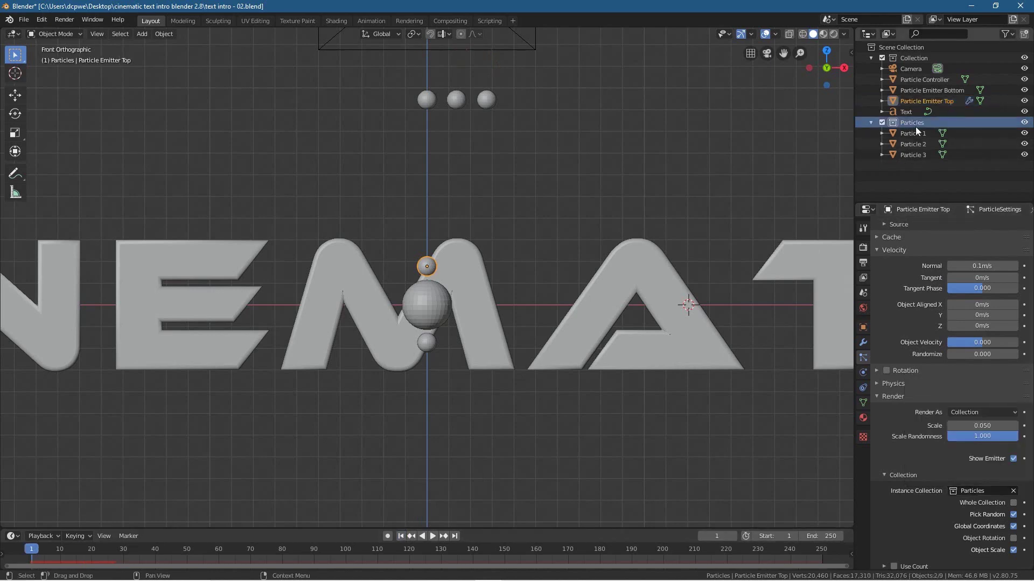
pyautogui.doubleClick(913, 122)
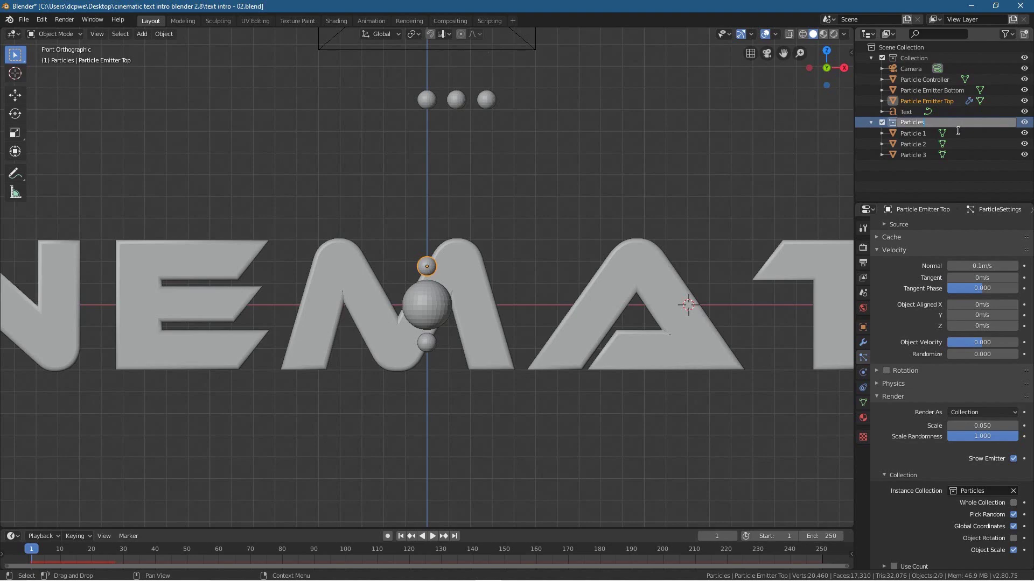
pyautogui.write('Group')
pyautogui.press('Return')
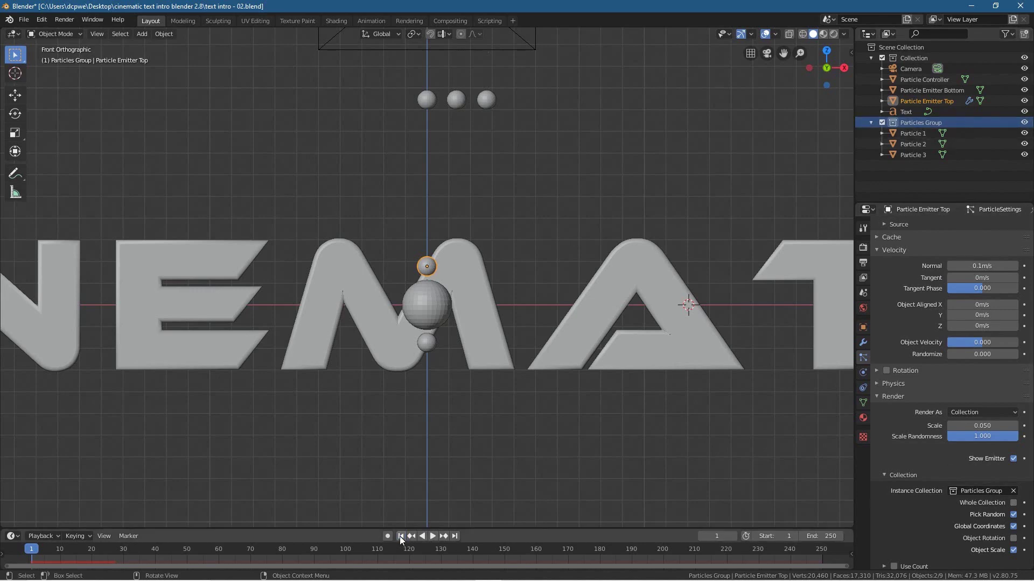
pyautogui.click(23, 19)
pyautogui.click(34, 90)
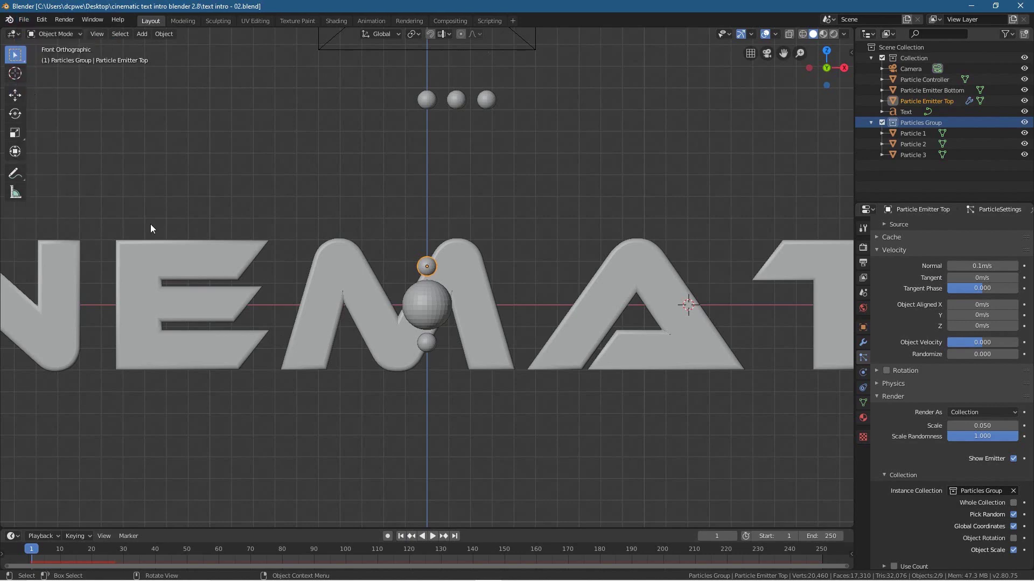
# - Play the animation and examine from several angles where the particles are emitted relative to the text and emitters
pyautogui.click(430, 533)
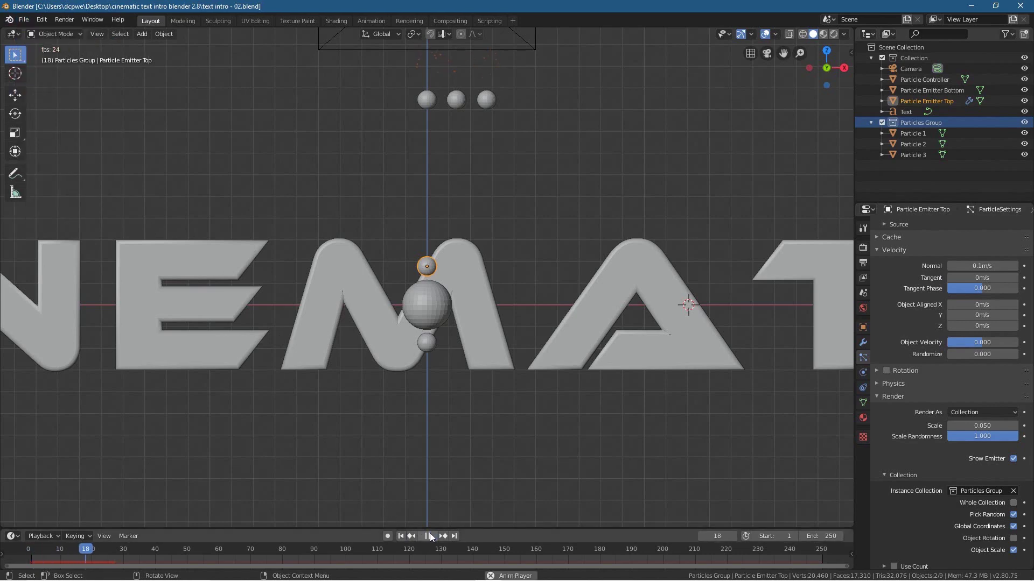
pyautogui.click(430, 533)
pyautogui.moveTo(373, 159); pyautogui.dragTo(373, 202, button='middle')
pyautogui.click(434, 537)
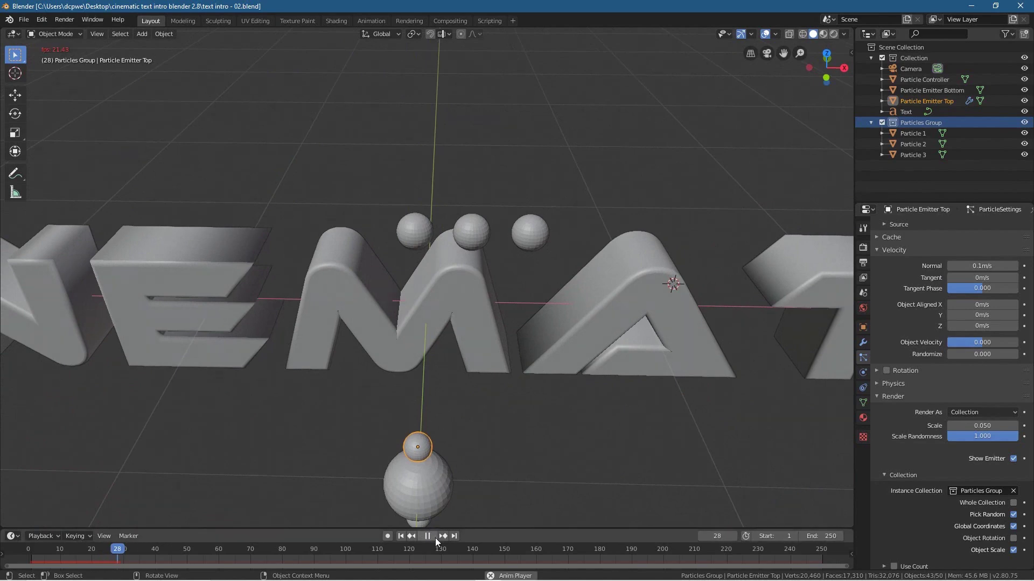
pyautogui.moveTo(438, 475); pyautogui.dragTo(318, 382, button='middle')
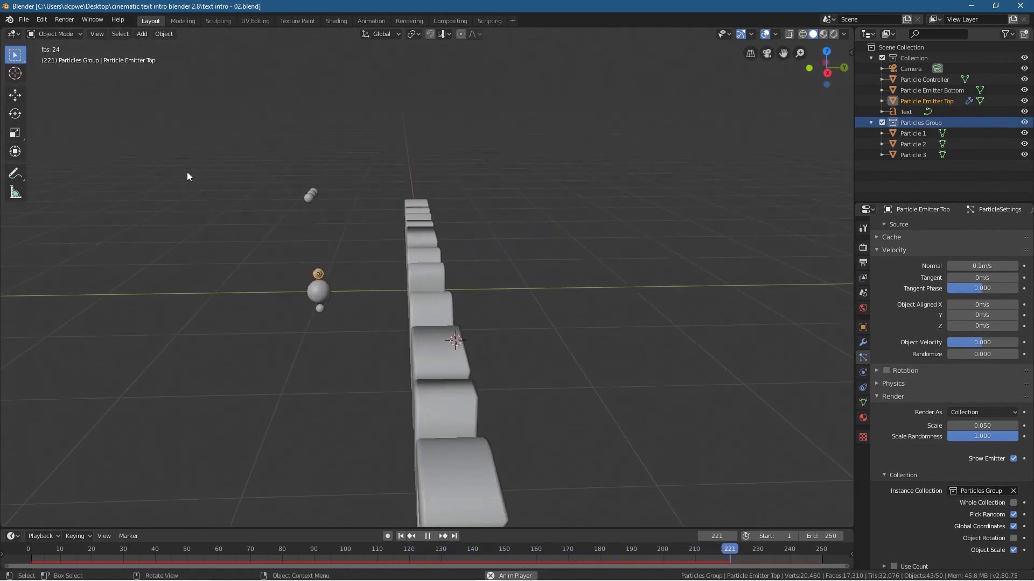
pyautogui.moveTo(205, 195); pyautogui.dragTo(401, 304, button='middle')
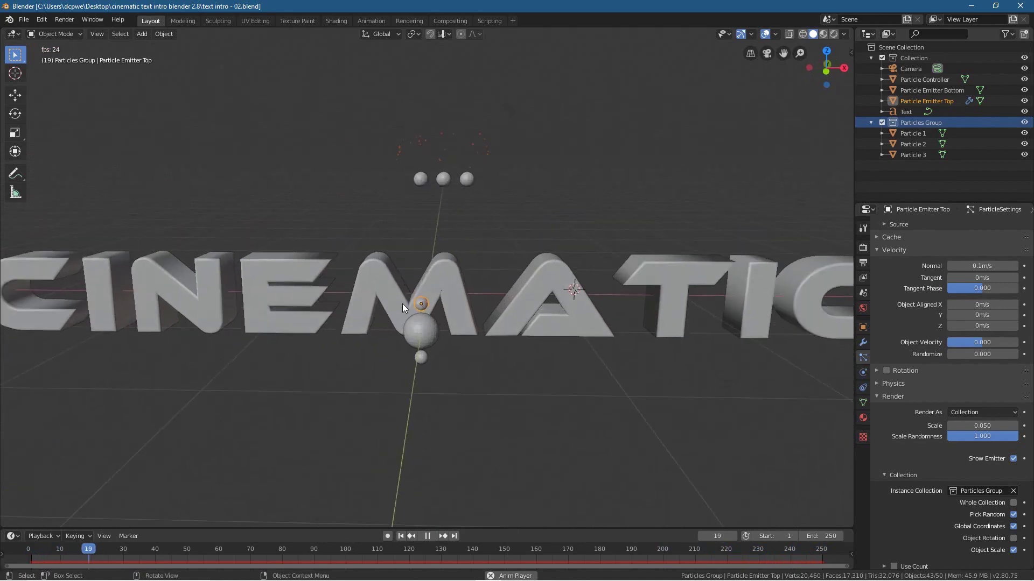
pyautogui.scroll(3, 421, 305)
pyautogui.scroll(-3, 420, 303)
# - Save the file, stop the playback and return to frame 1
pyautogui.click(24, 20)
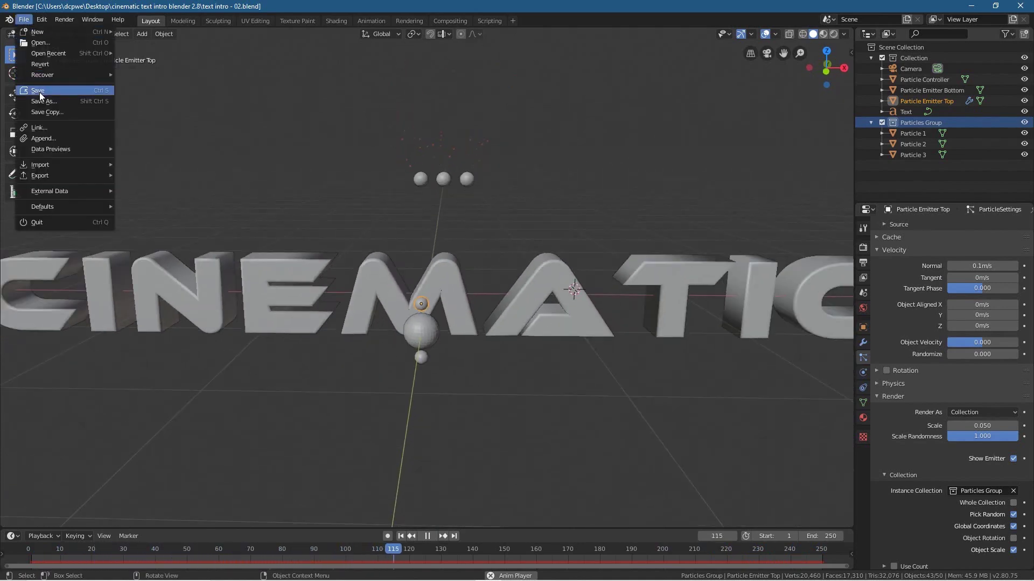
pyautogui.click(427, 536)
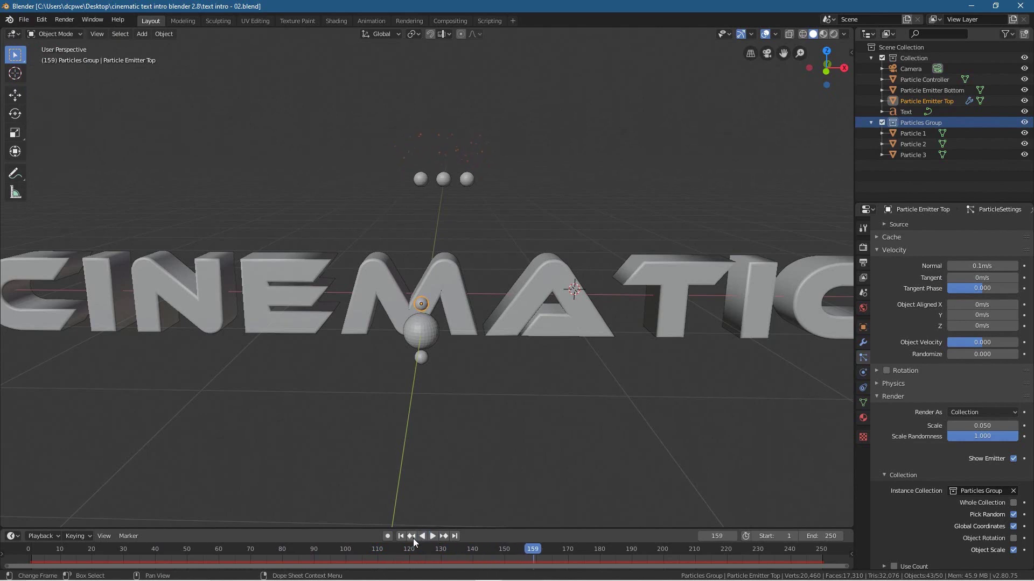
pyautogui.click(402, 537)
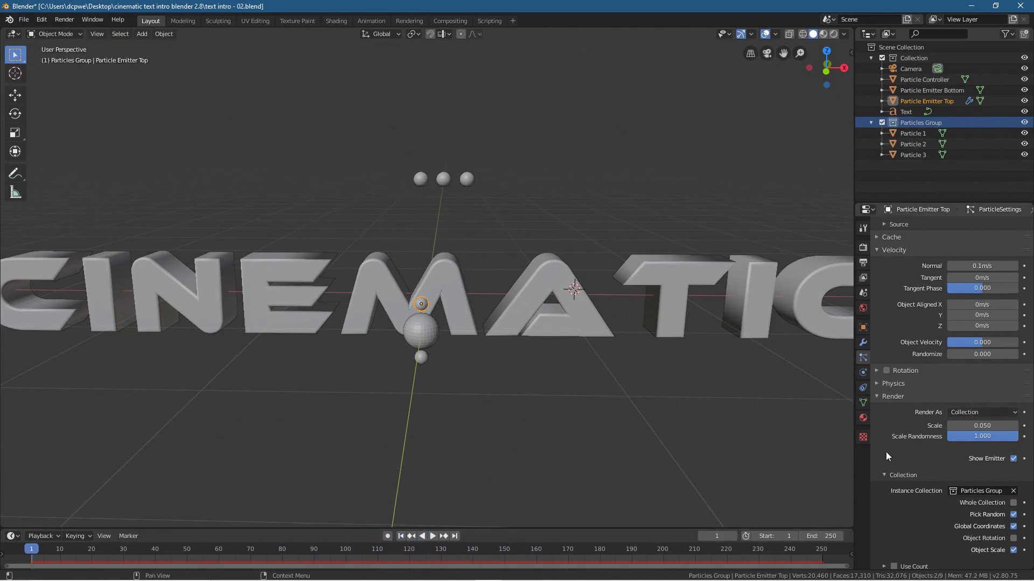
# - Render Particle Emitter Top's particles as Collection using Particles Group, and disable Global Coordinates
pyautogui.scroll(6, 886, 452)
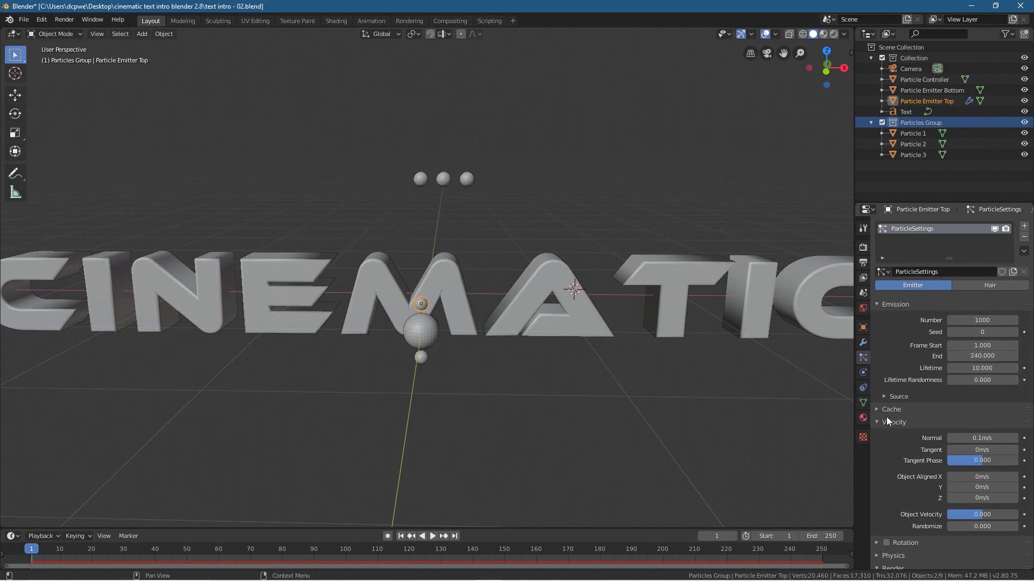
pyautogui.scroll(-12, 900, 473)
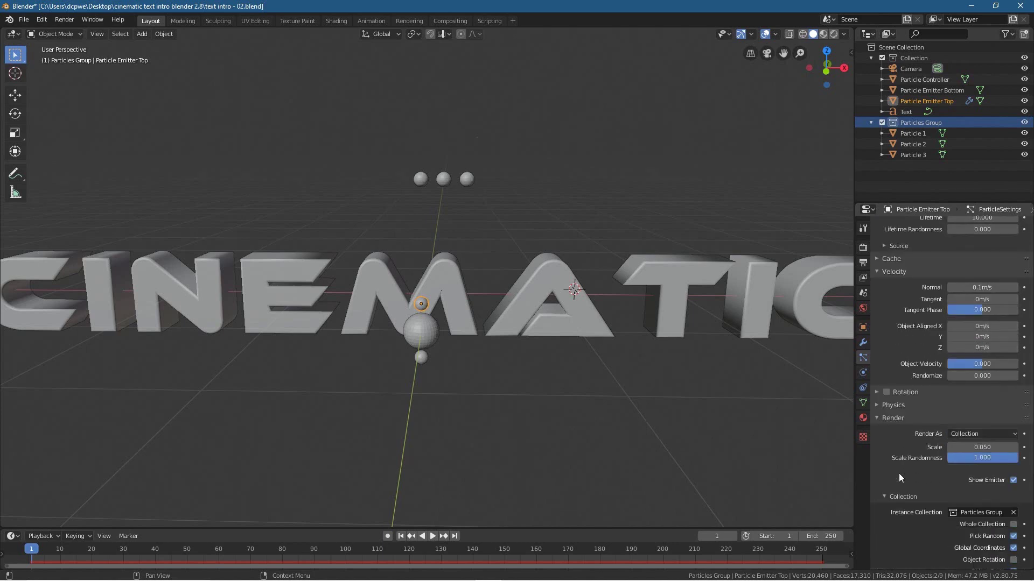
pyautogui.click(984, 325)
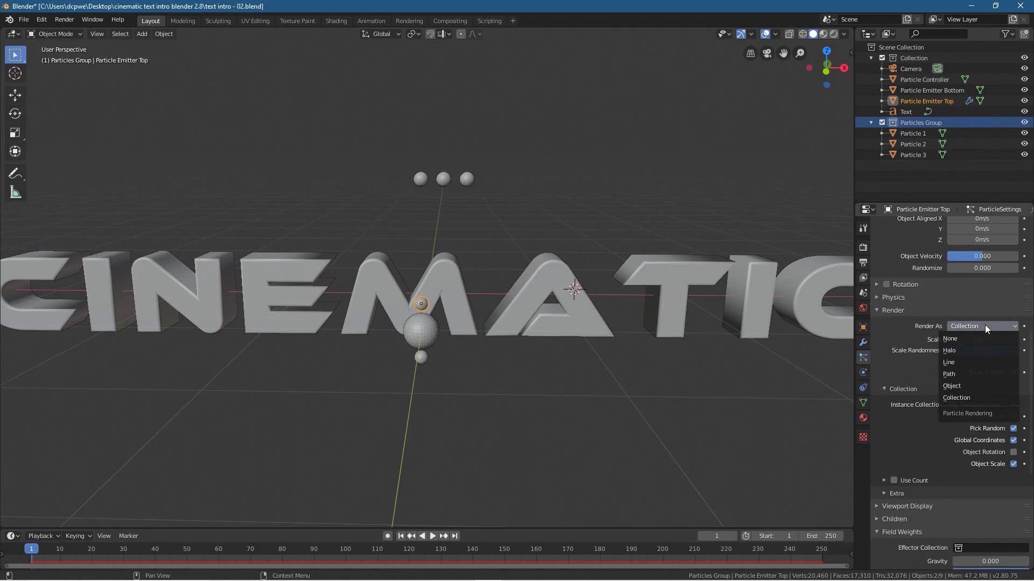
pyautogui.click(969, 396)
pyautogui.click(977, 406)
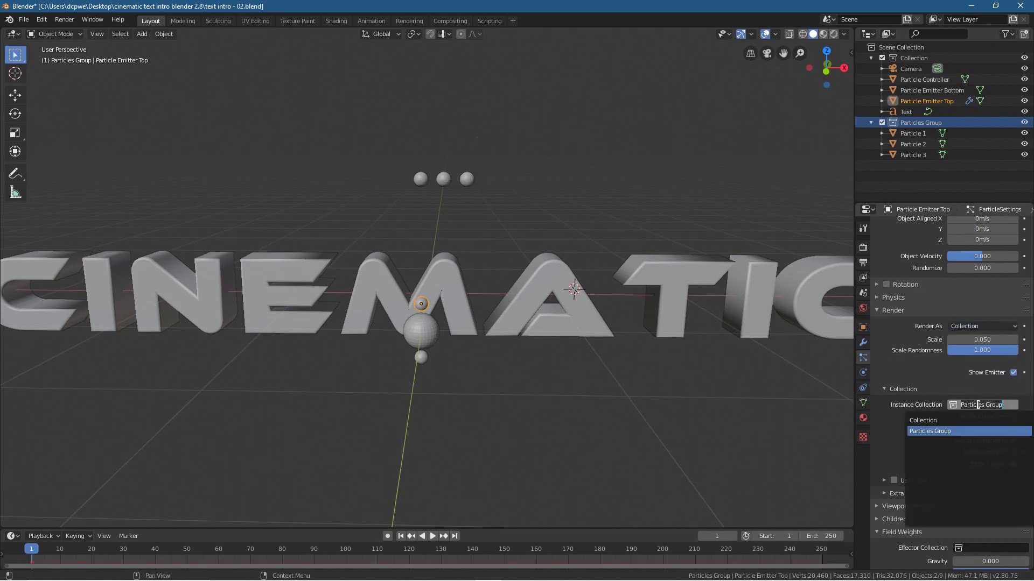
pyautogui.click(939, 431)
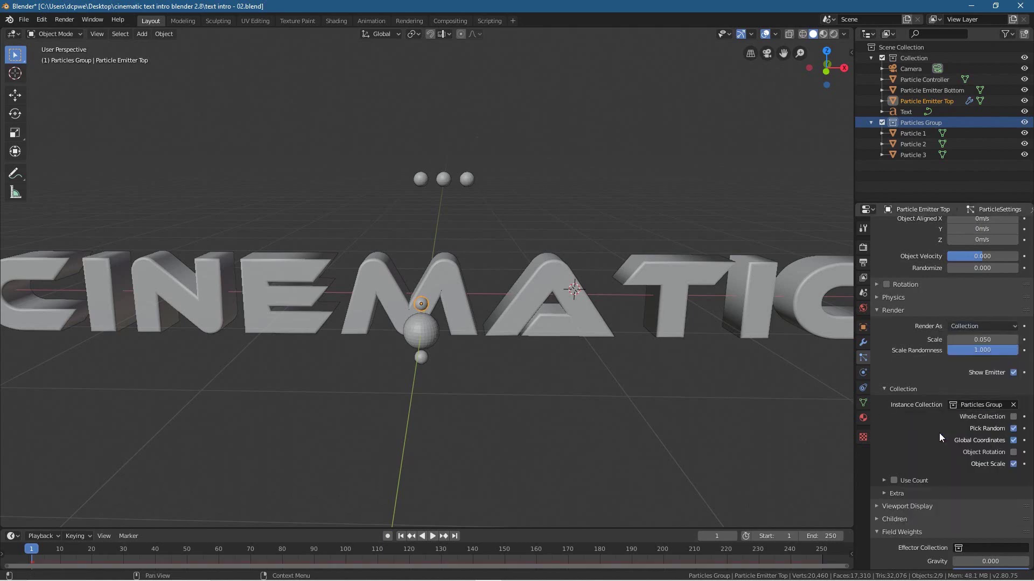
pyautogui.click(1015, 441)
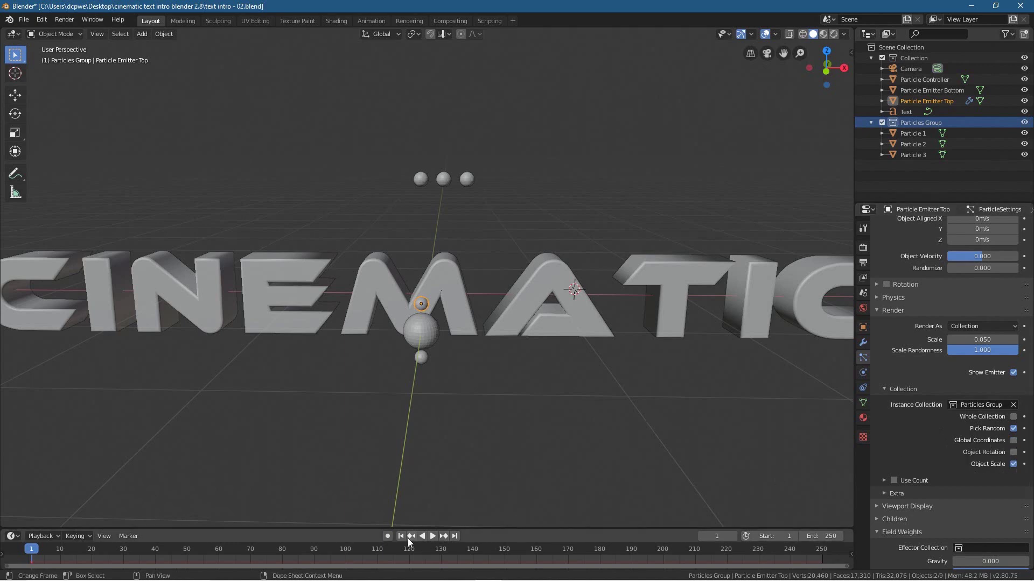
# - Play the animation with Global Coordinates disabled and examine the particle emission around the top emitter up close
pyautogui.click(432, 537)
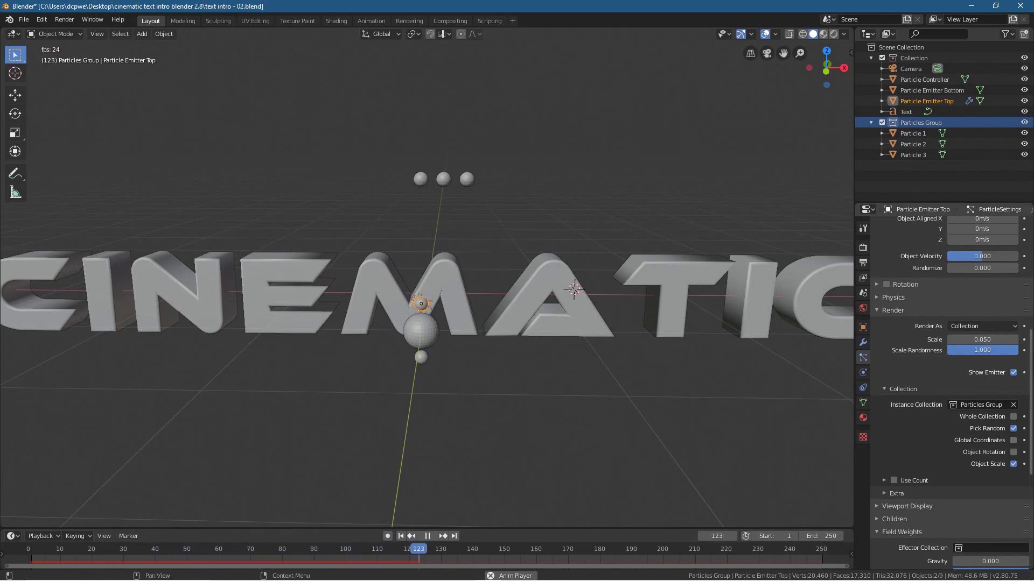
pyautogui.click(1012, 440)
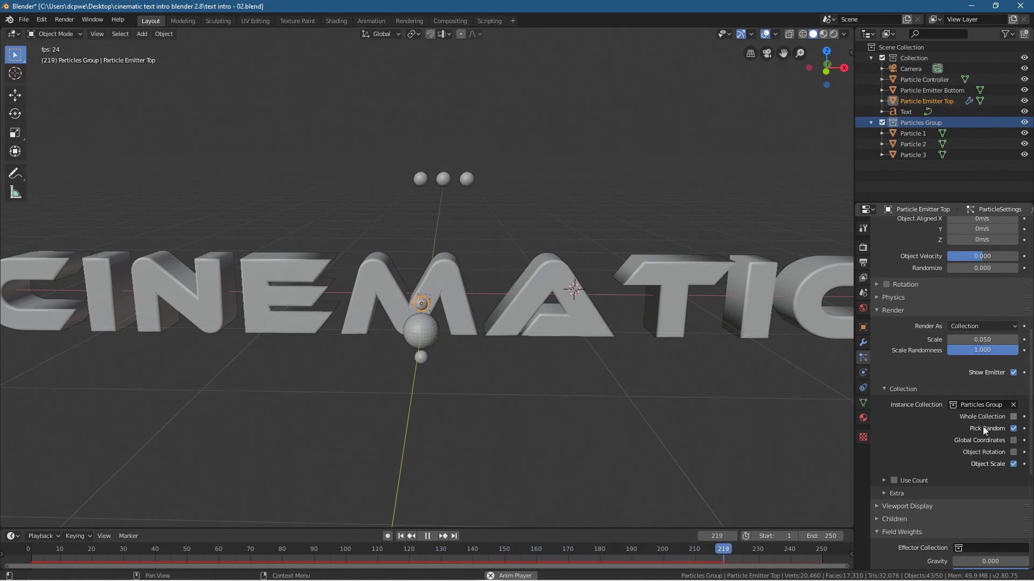
pyautogui.scroll(4, 419, 305)
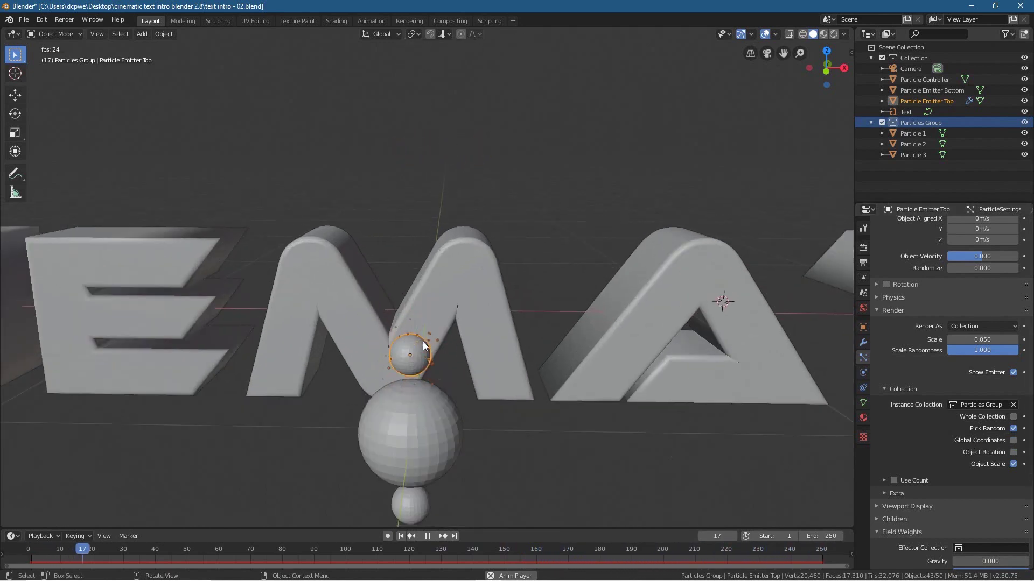
pyautogui.scroll(-2, 407, 361)
pyautogui.scroll(-2, 418, 382)
pyautogui.moveTo(500, 402); pyautogui.dragTo(499, 401, button='middle')
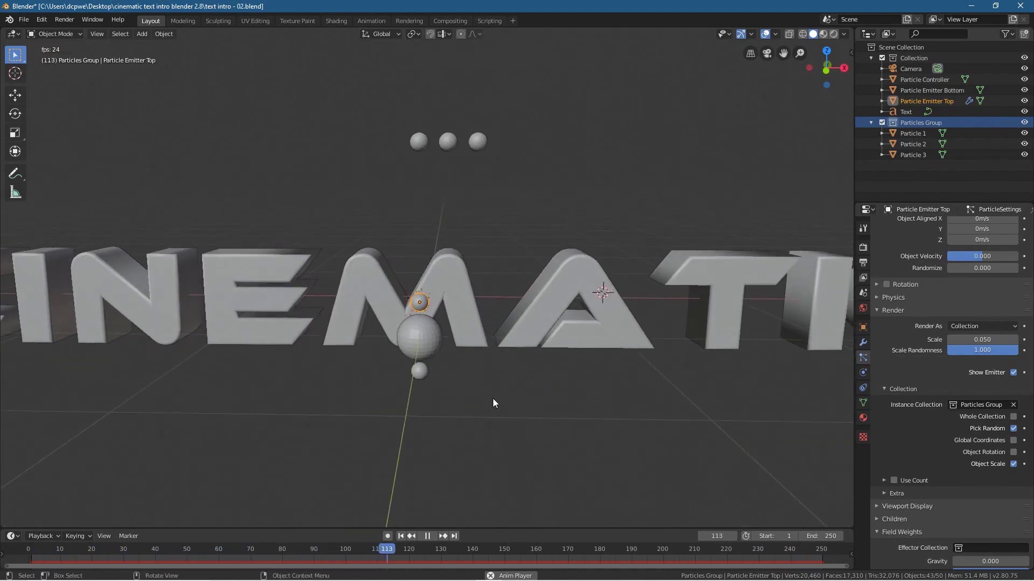
pyautogui.scroll(-1, 493, 431)
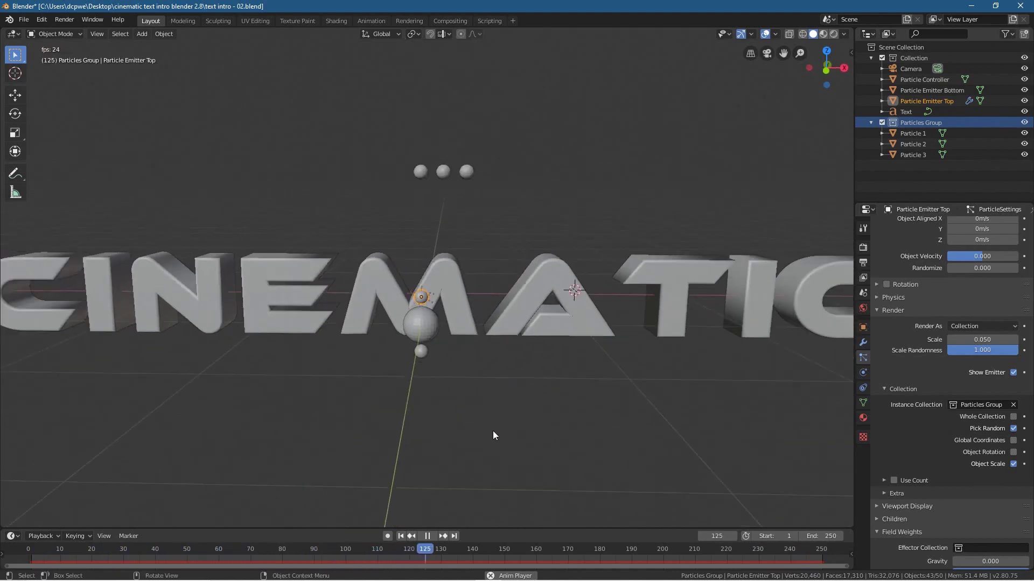
# - Save the file and select the Particle Emitter Bottom sphere
pyautogui.click(24, 23)
pyautogui.click(37, 90)
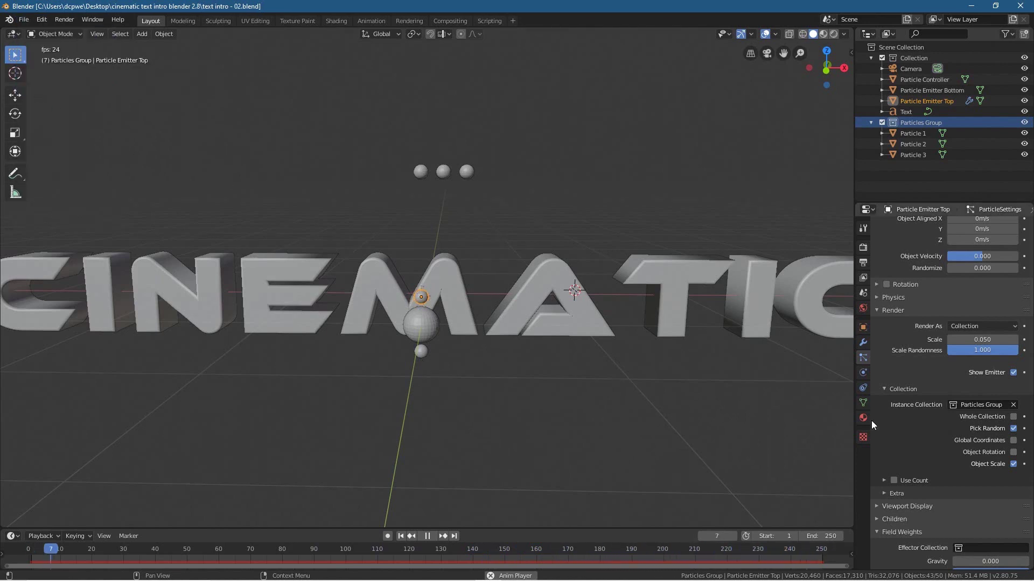
pyautogui.scroll(1, 412, 297)
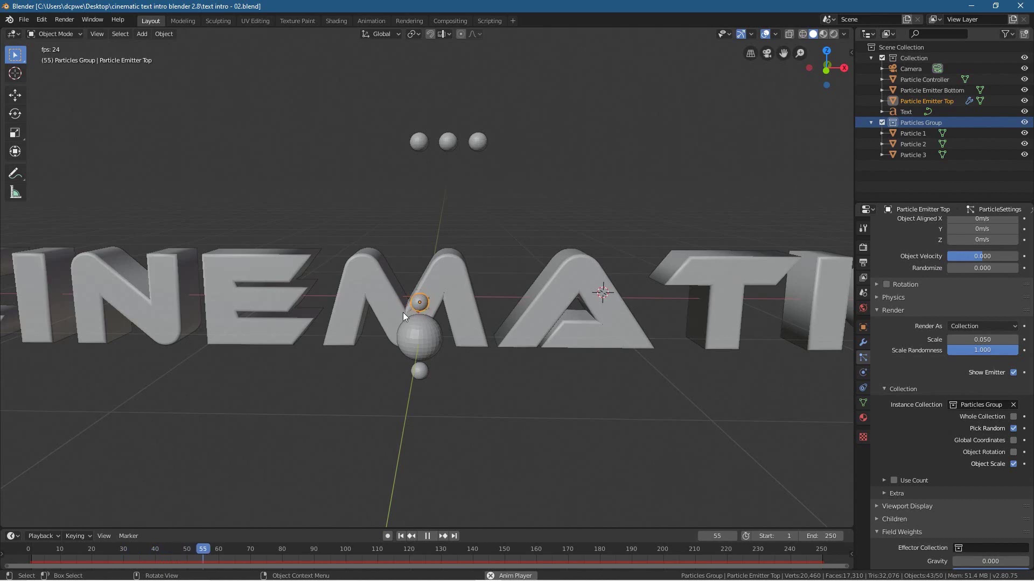
pyautogui.click(418, 372)
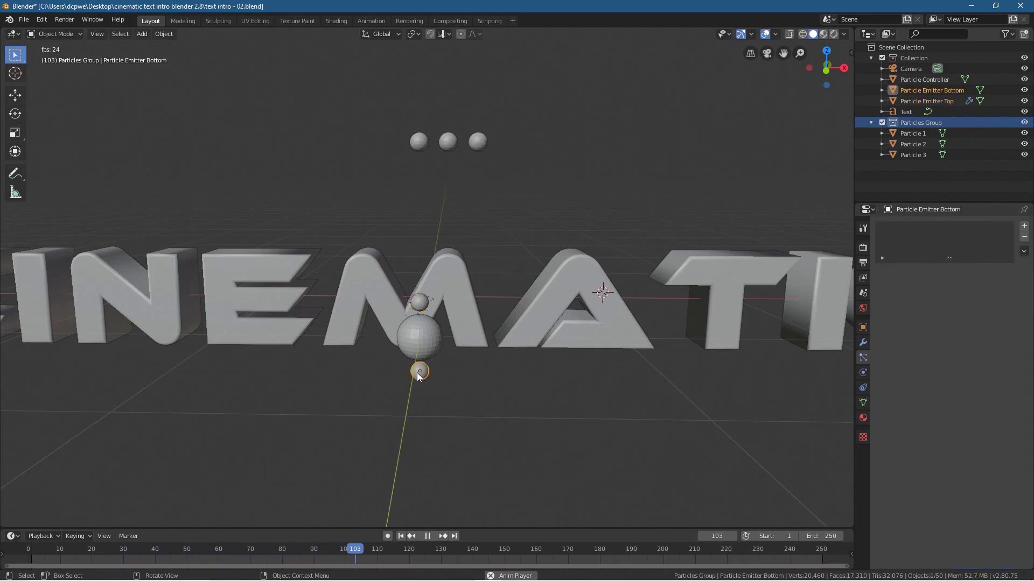
# - Copy Particle Emitter Top's active particle system to Particle Emitter Bottom
pyautogui.keyDown('shift'); pyautogui.click(424, 302); pyautogui.keyUp('shift')
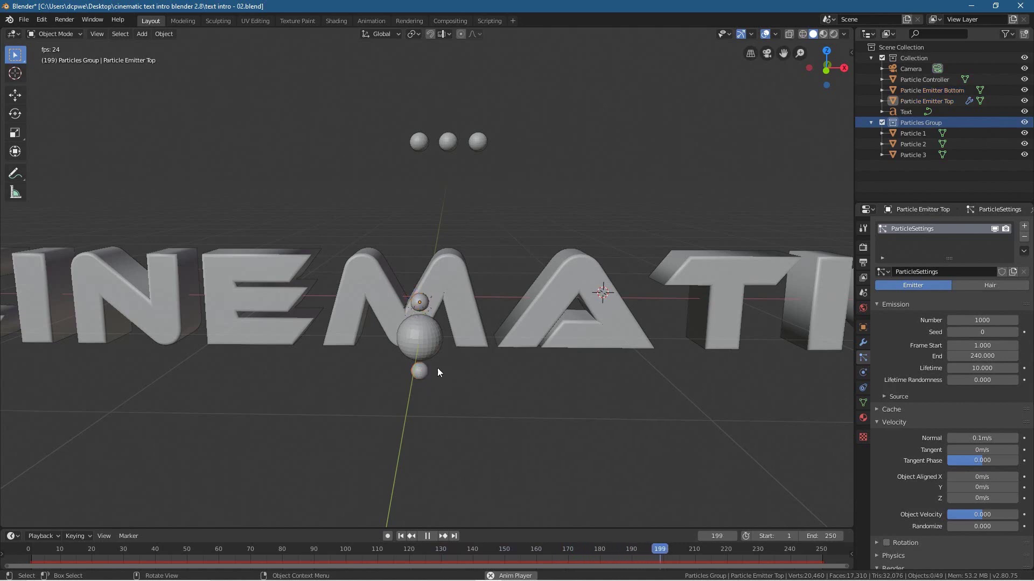
pyautogui.click(420, 373)
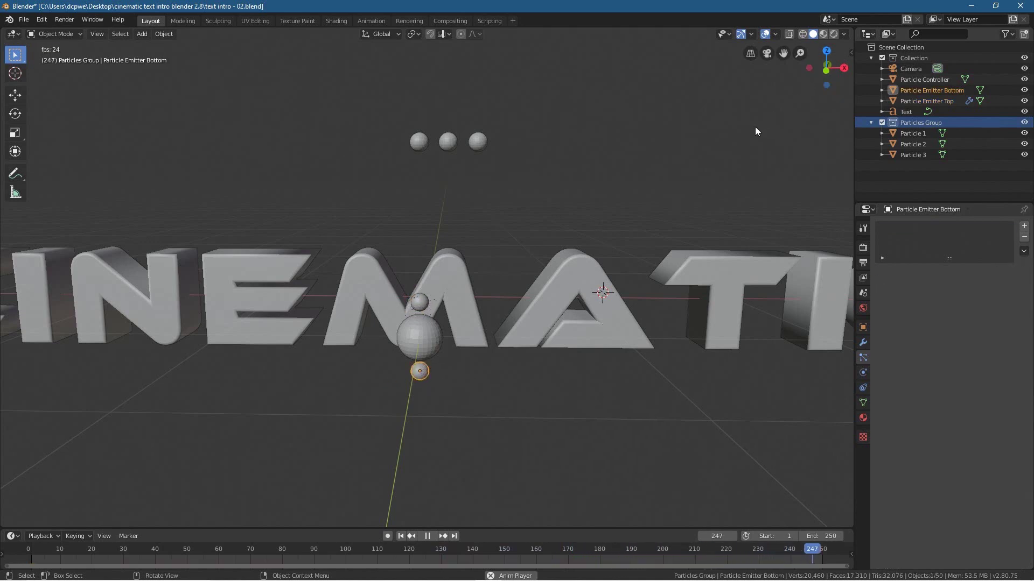
pyautogui.press('n')
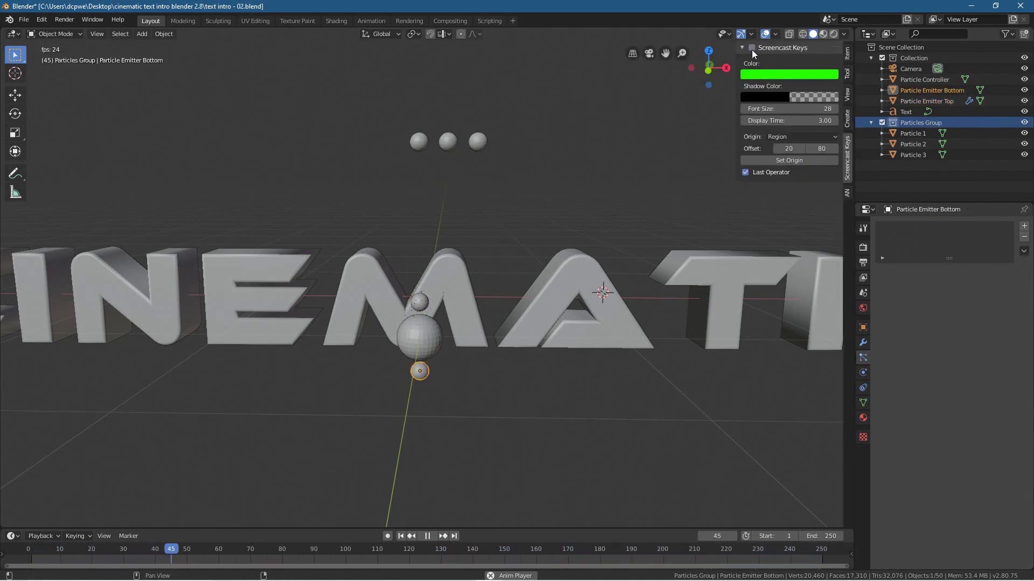
pyautogui.press('n')
pyautogui.click(473, 421)
pyautogui.click(419, 371)
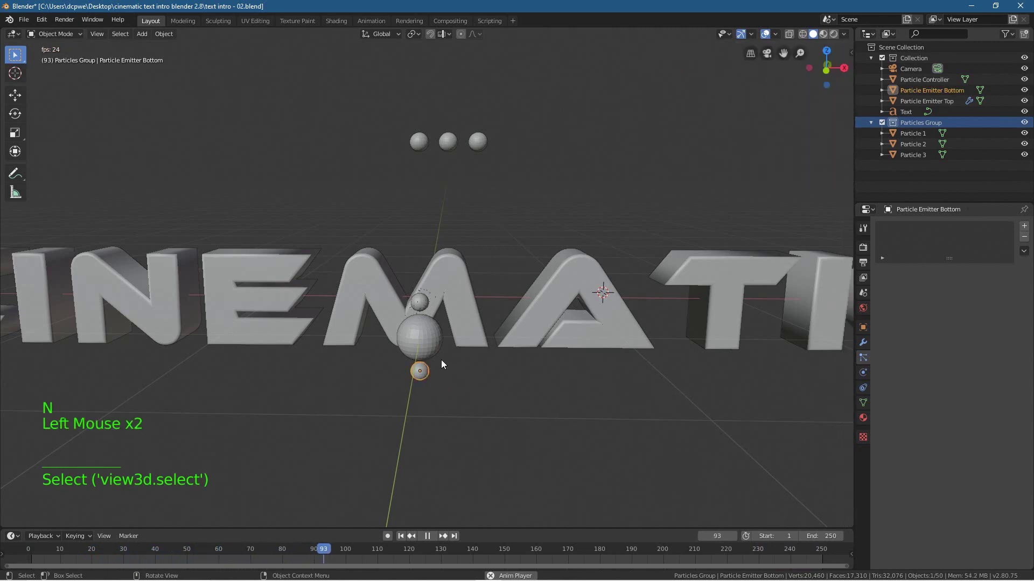
pyautogui.keyDown('shift'); pyautogui.click(420, 304); pyautogui.keyUp('shift')
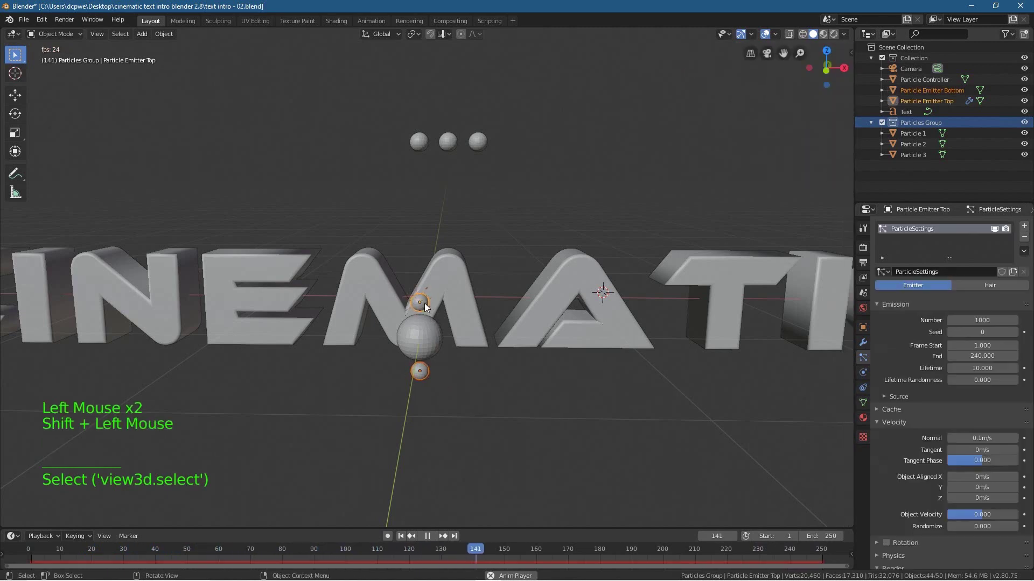
pyautogui.click(1023, 252)
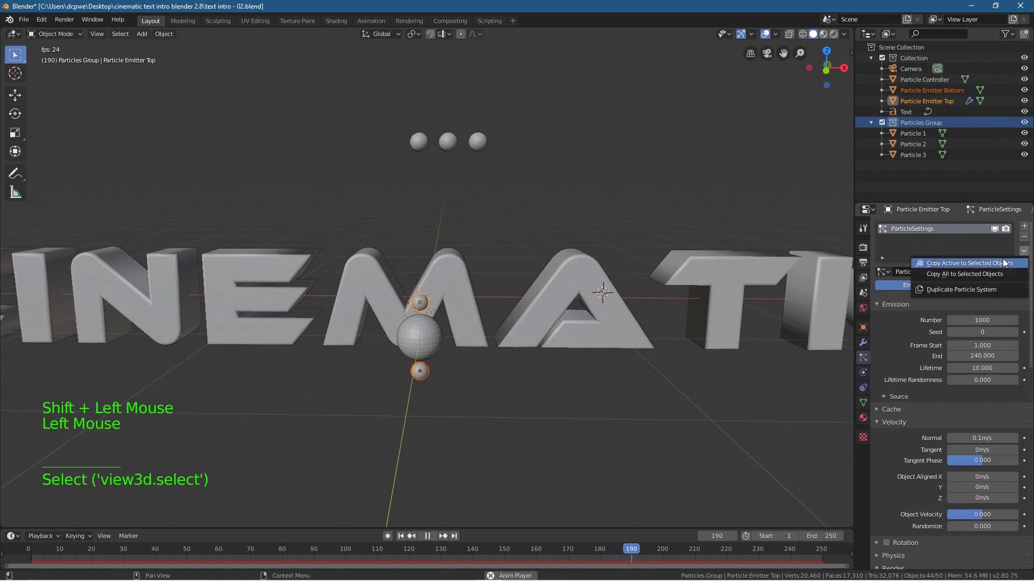
pyautogui.click(961, 266)
# - Examine both emitters' particles up close in Rendered shading during playback, and return to frame 1
pyautogui.click(395, 398)
pyautogui.scroll(3, 429, 394)
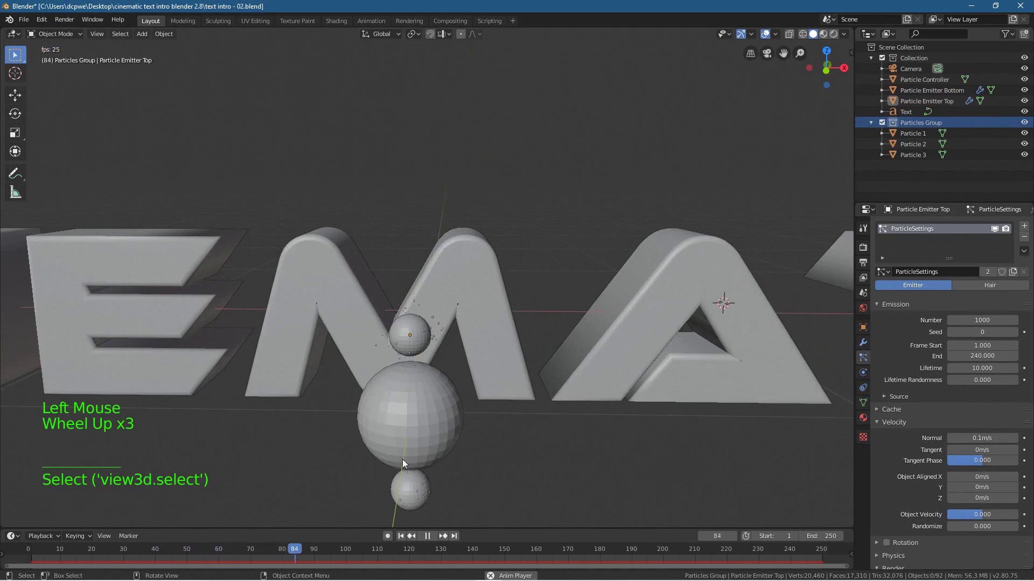
pyautogui.moveTo(383, 475); pyautogui.dragTo(384, 440, button='middle')
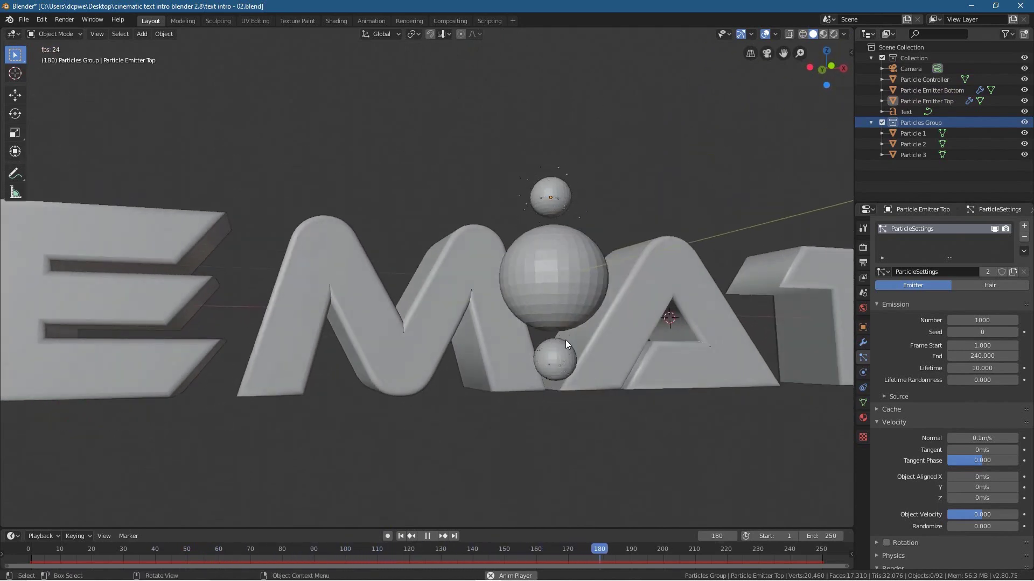
pyautogui.click(833, 35)
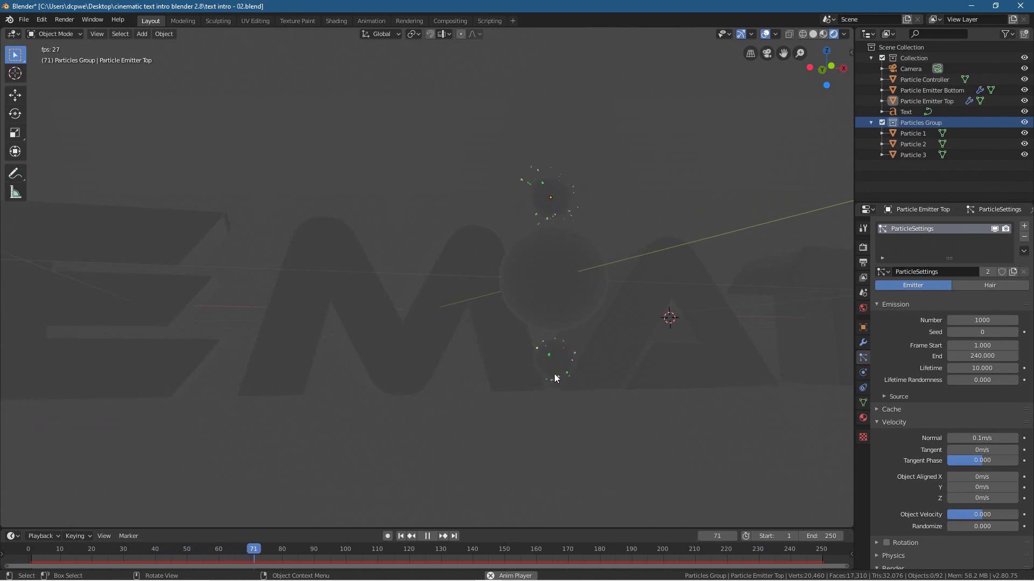
pyautogui.click(427, 535)
pyautogui.click(401, 536)
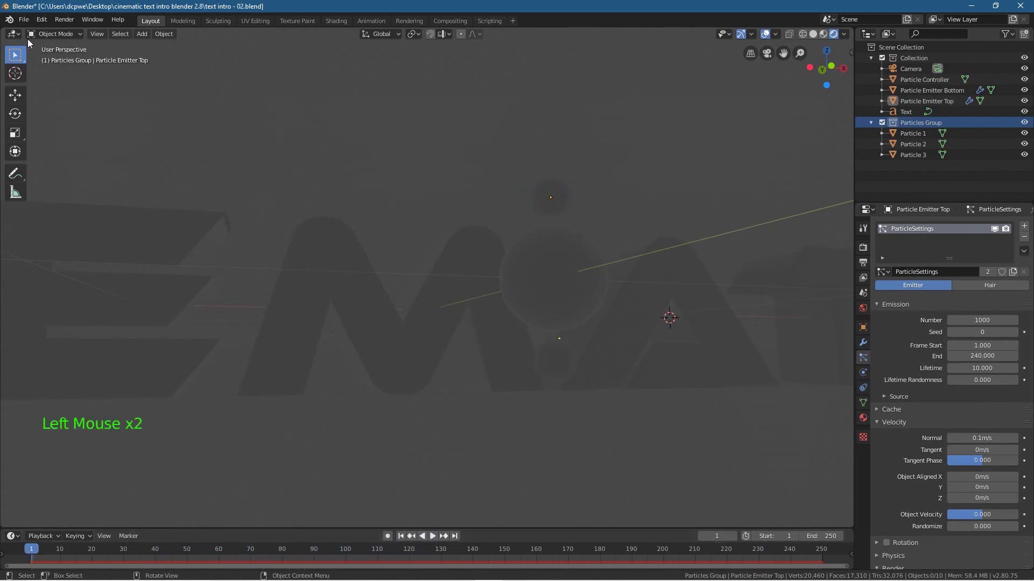
# - Save the project as a new incremental version named text intro - 03.blend
pyautogui.click(24, 20)
pyautogui.click(52, 98)
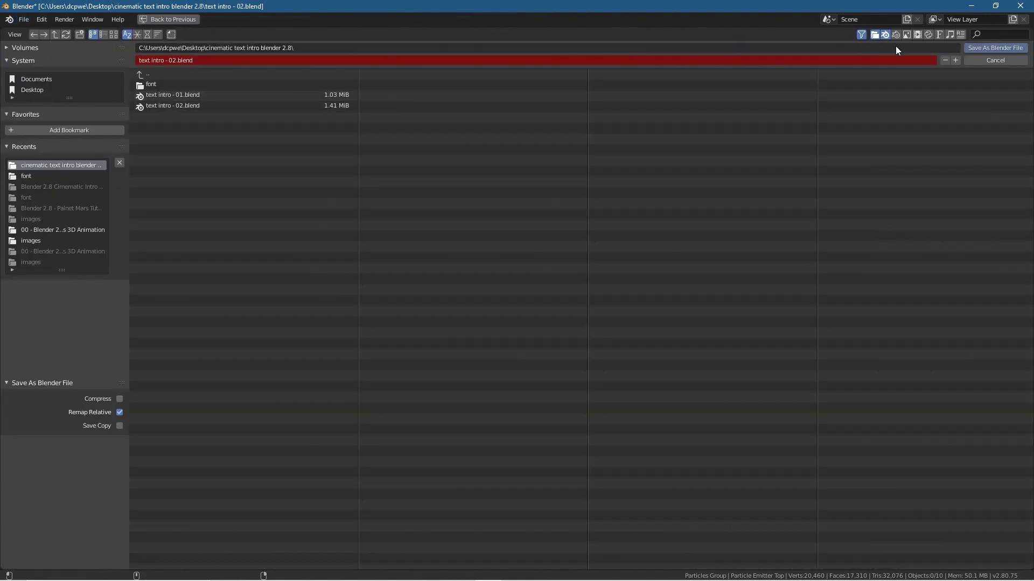
pyautogui.click(956, 60)
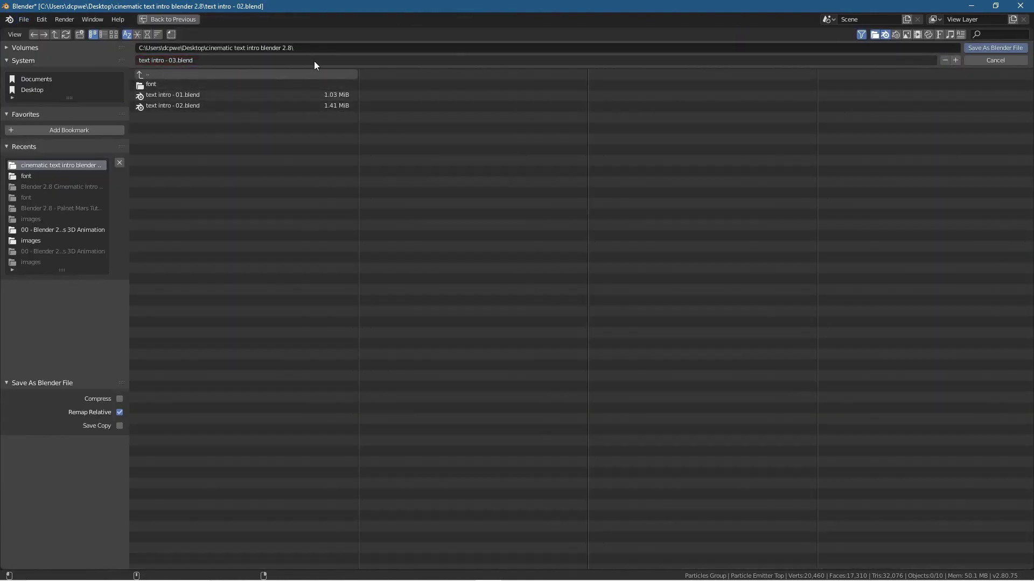
pyautogui.click(981, 49)
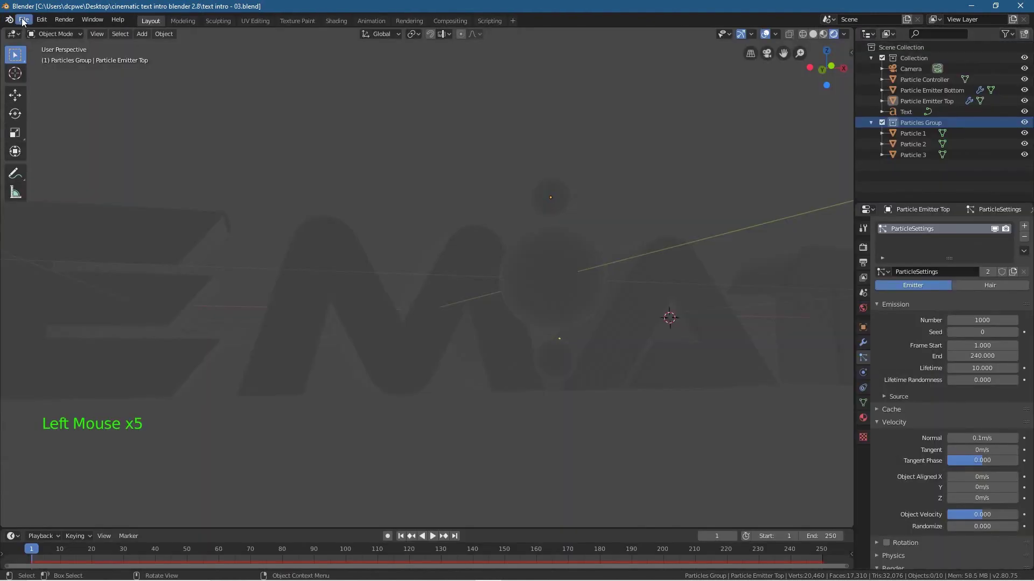
# - Reopen the text intro - 03.blend file
pyautogui.click(24, 20)
pyautogui.click(32, 43)
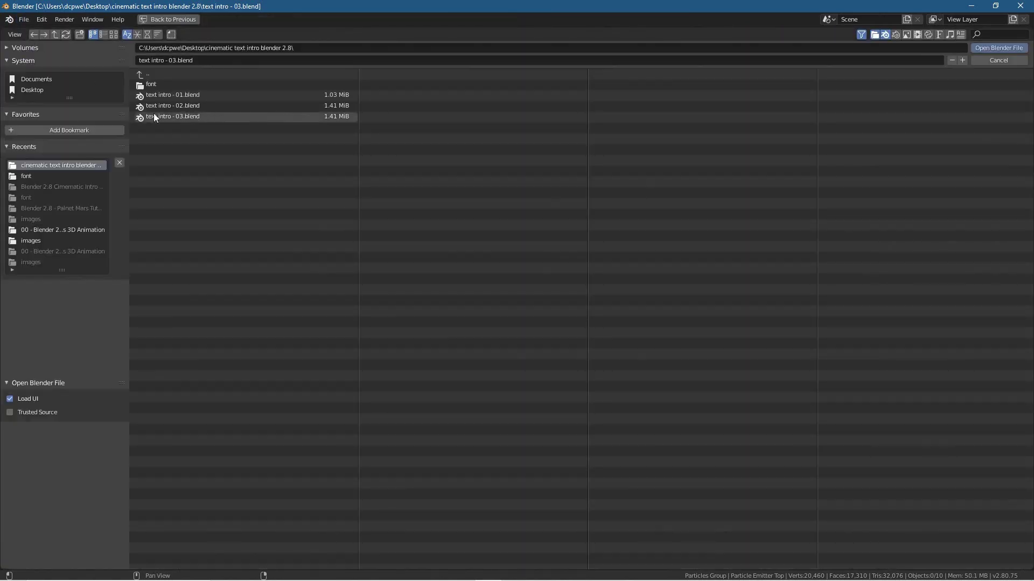
pyautogui.click(168, 117)
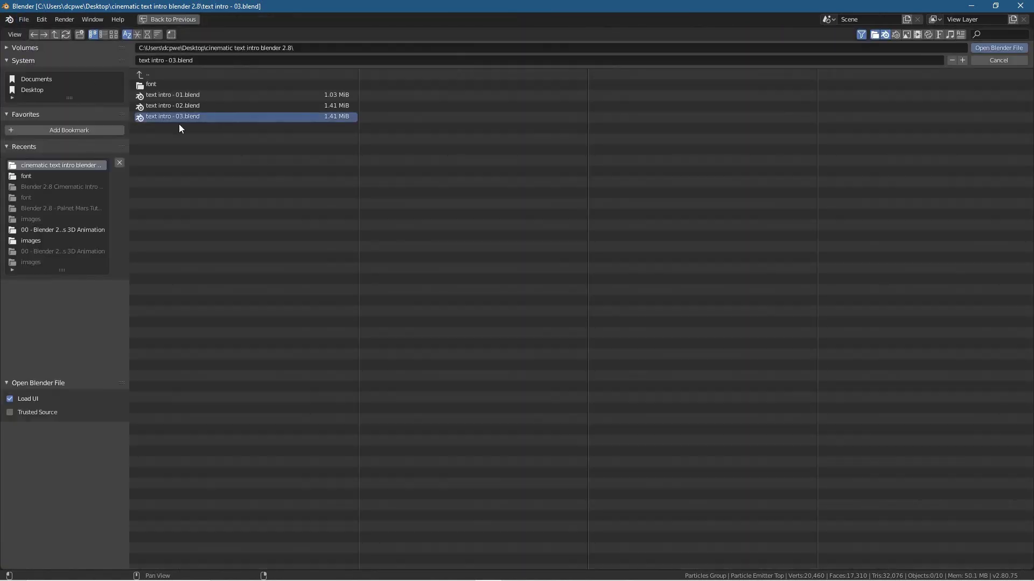
pyautogui.click(999, 48)
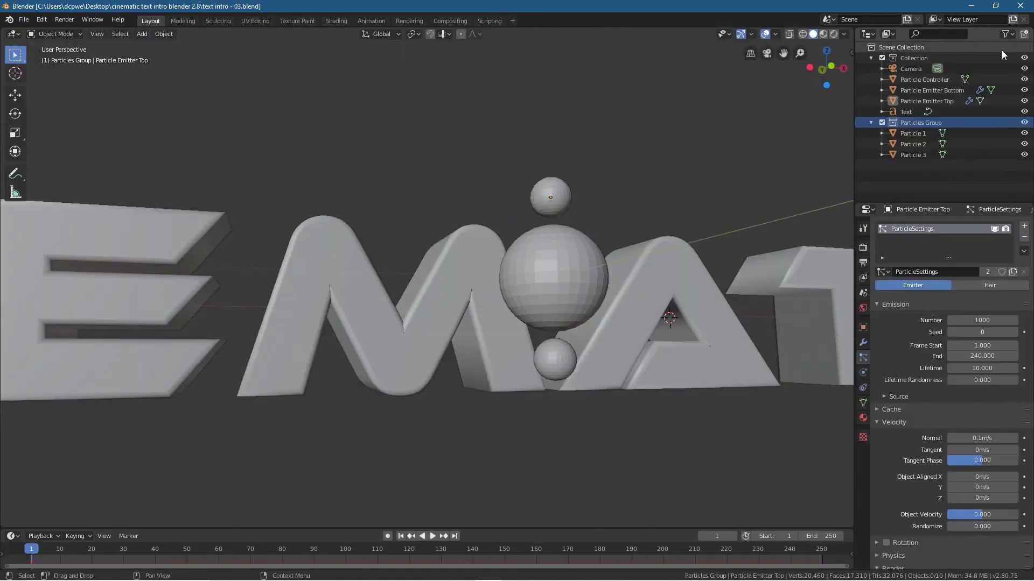
# - Play the animation in Rendered shading, stop it at frame 112 and examine the particles around both emitters from several angles
pyautogui.click(834, 33)
pyautogui.click(433, 535)
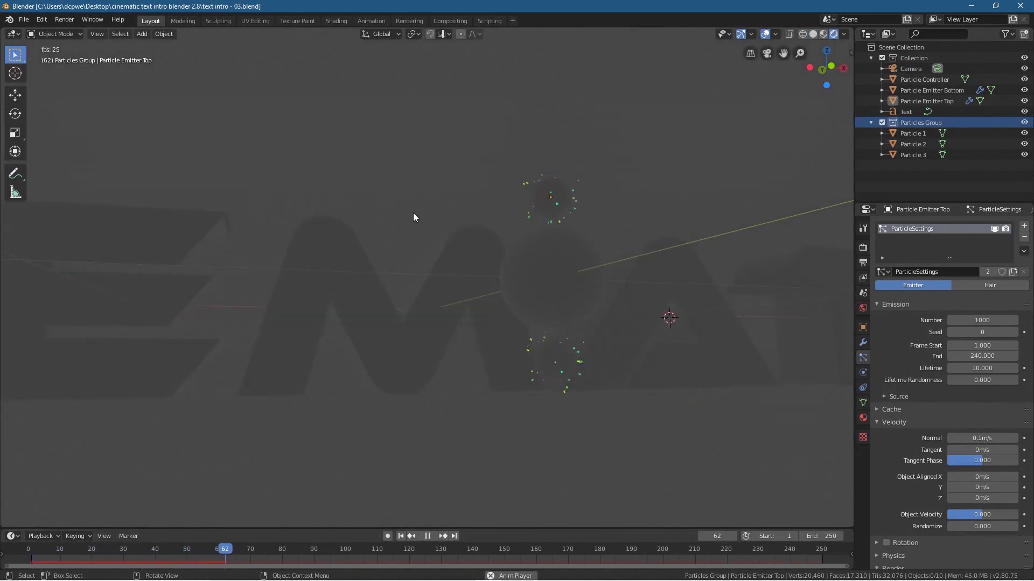
pyautogui.click(427, 536)
pyautogui.press('KP_7')
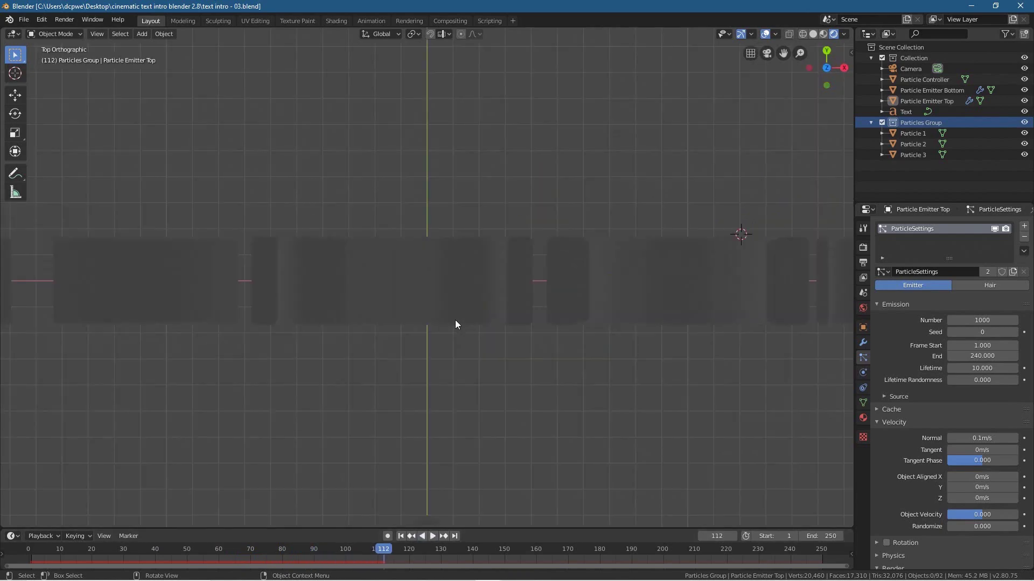
pyautogui.moveTo(490, 475); pyautogui.dragTo(498, 345, button='middle')
pyautogui.scroll(3, 457, 344)
pyautogui.moveTo(521, 439); pyautogui.dragTo(503, 422, button='middle')
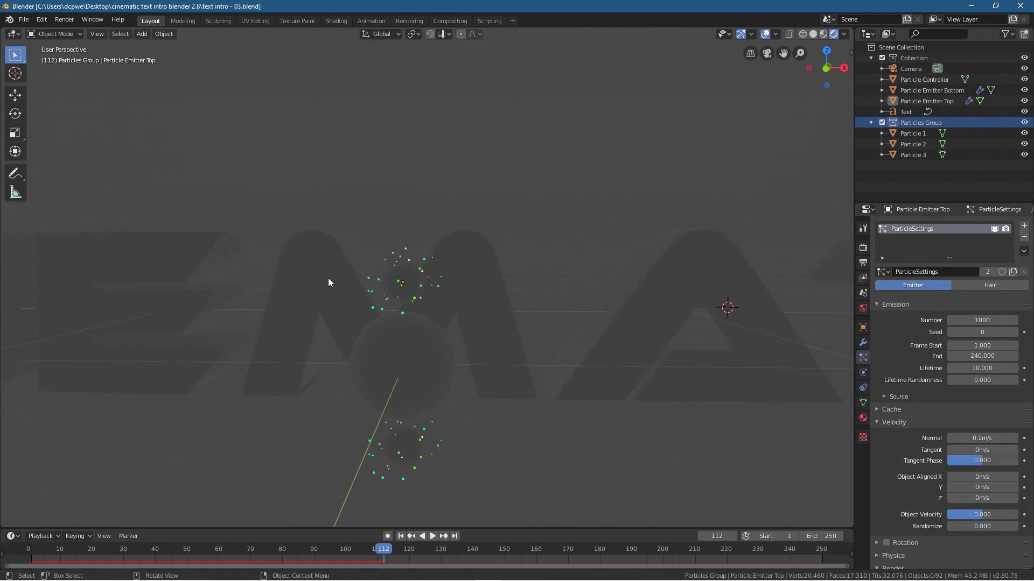
pyautogui.scroll(-2, 437, 255)
pyautogui.press('n')
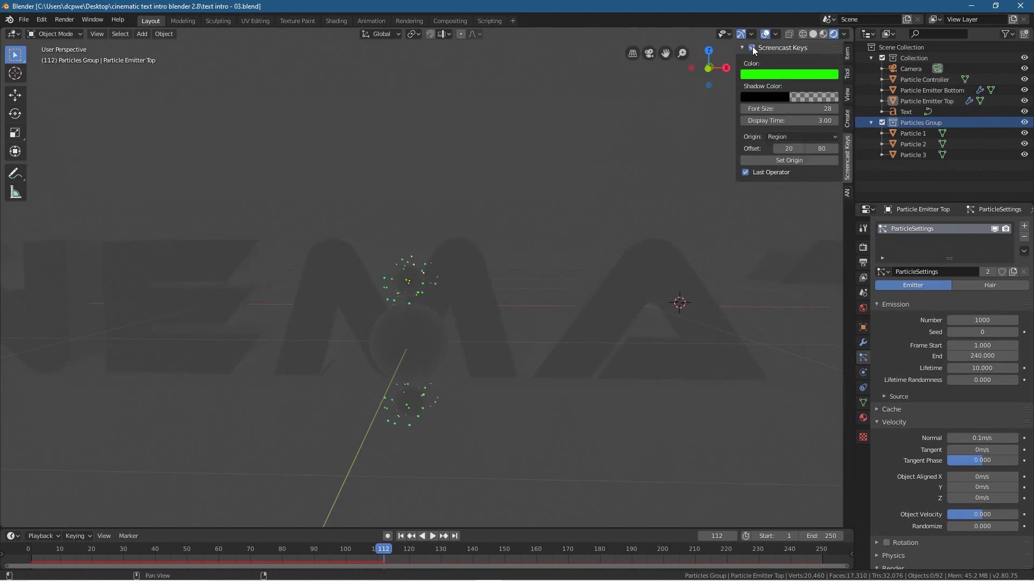
pyautogui.press('n')
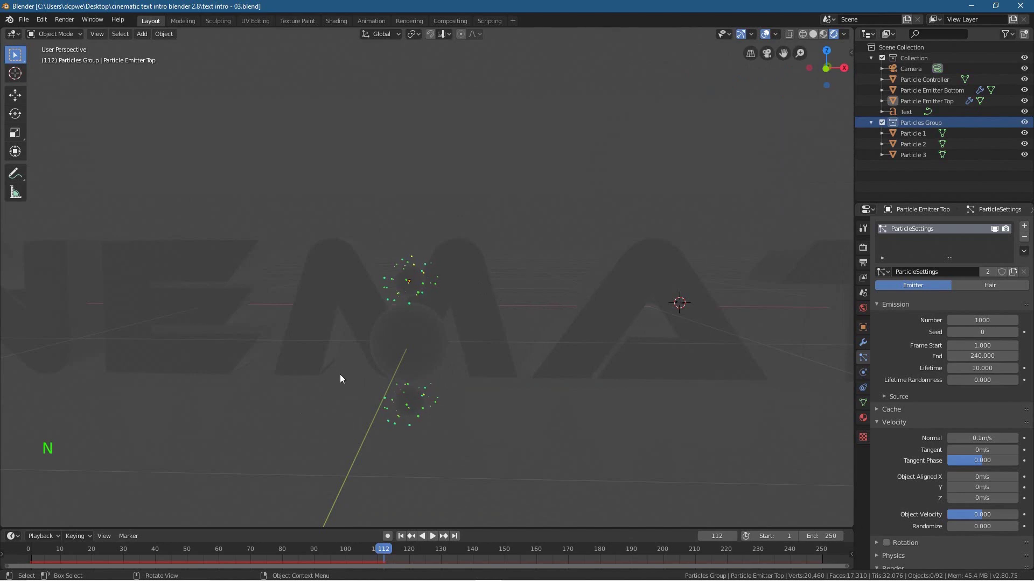
pyautogui.click(422, 344)
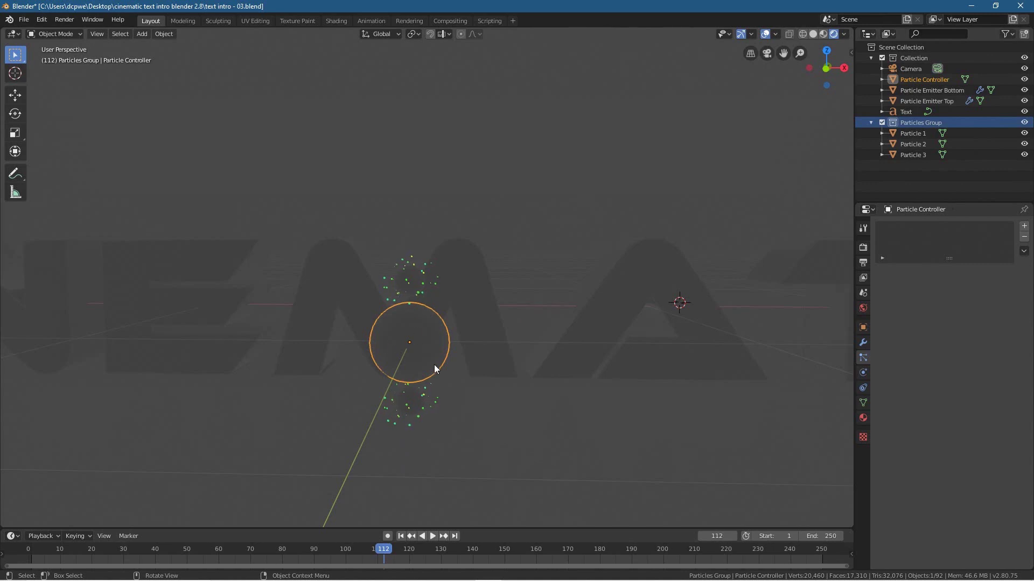
pyautogui.click(319, 397)
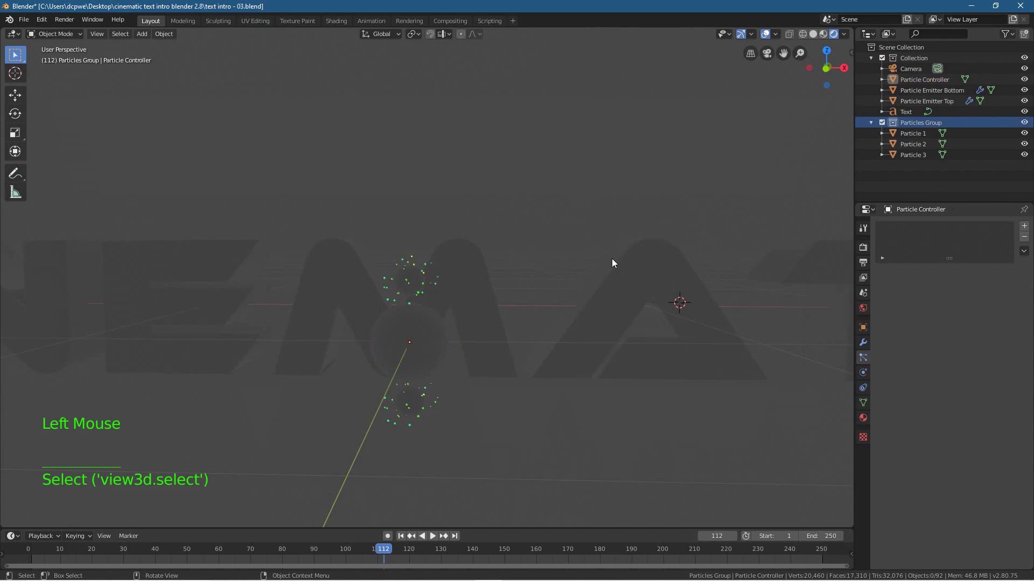
pyautogui.doubleClick(406, 284)
pyautogui.keyDown('shift'); pyautogui.click(405, 405); pyautogui.keyUp('shift')
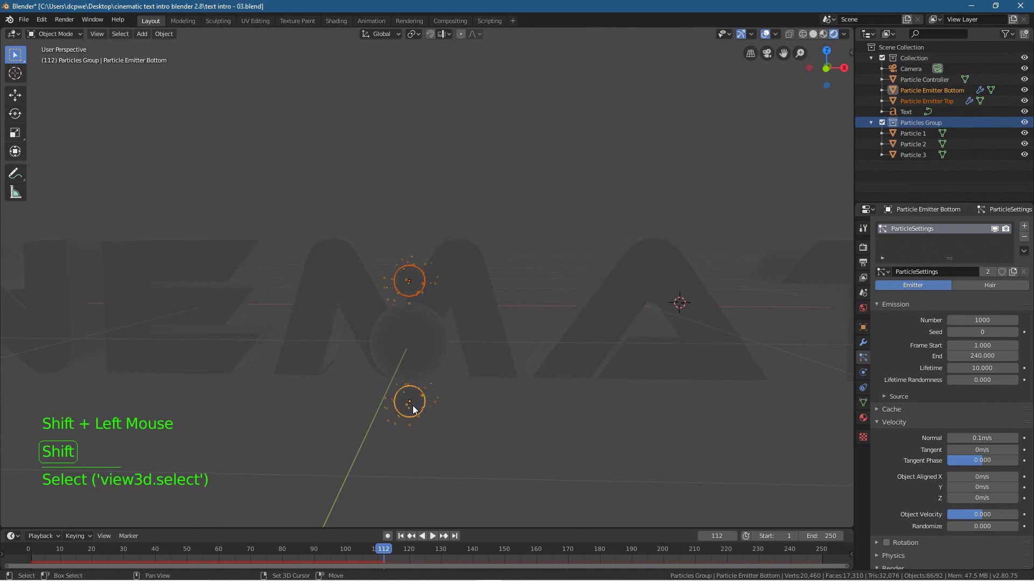
pyautogui.keyDown('shift'); pyautogui.click(427, 337); pyautogui.keyUp('shift')
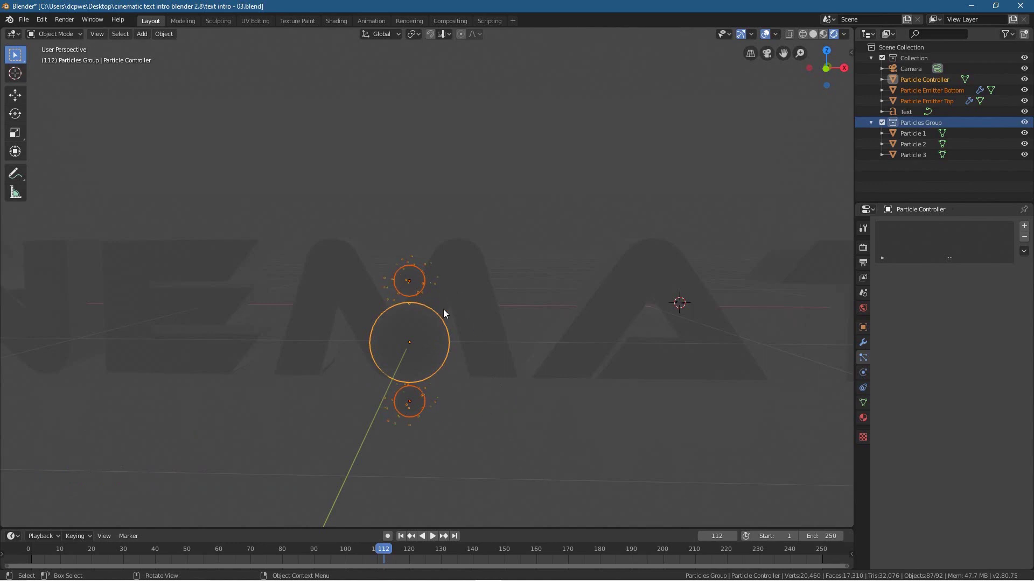
pyautogui.click(306, 403)
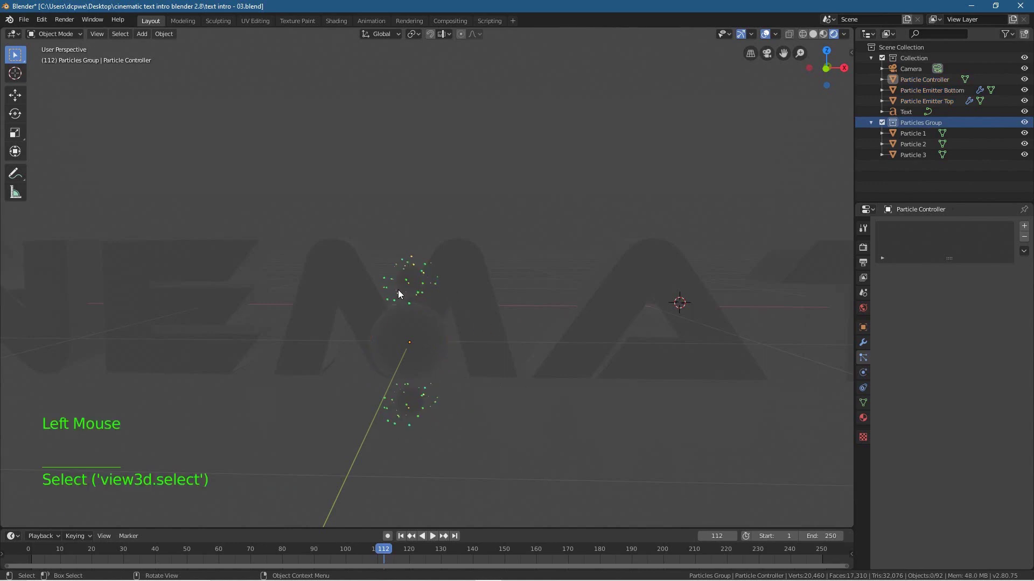
# - Parent Particle Emitter Top and Particle Emitter Bottom to the Particle Controller using the Object option
pyautogui.click(409, 283)
pyautogui.press('shift')
pyautogui.keyDown('shift'); pyautogui.click(406, 408); pyautogui.keyUp('shift')
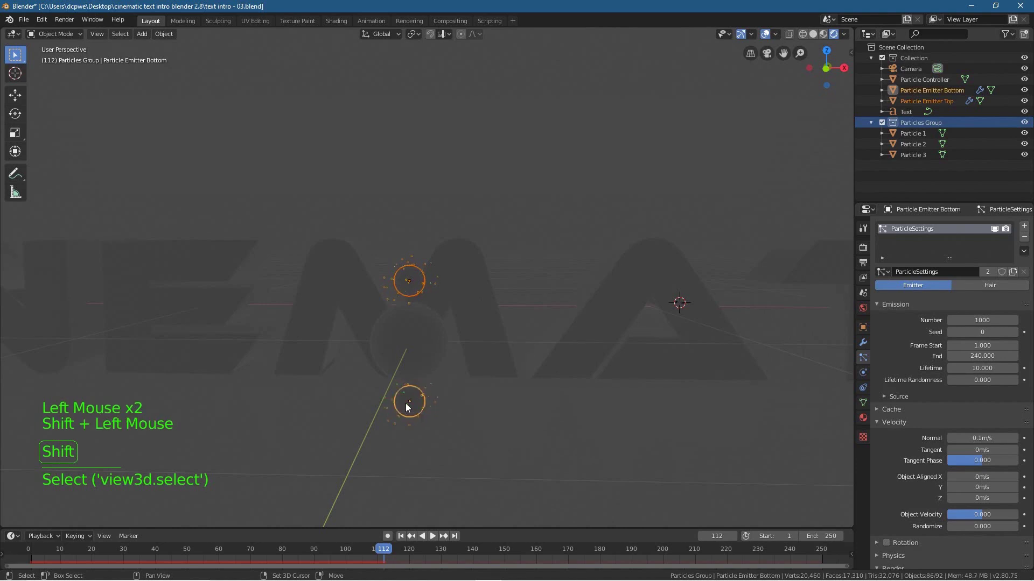
pyautogui.keyDown('shift'); pyautogui.click(429, 334); pyautogui.keyUp('shift')
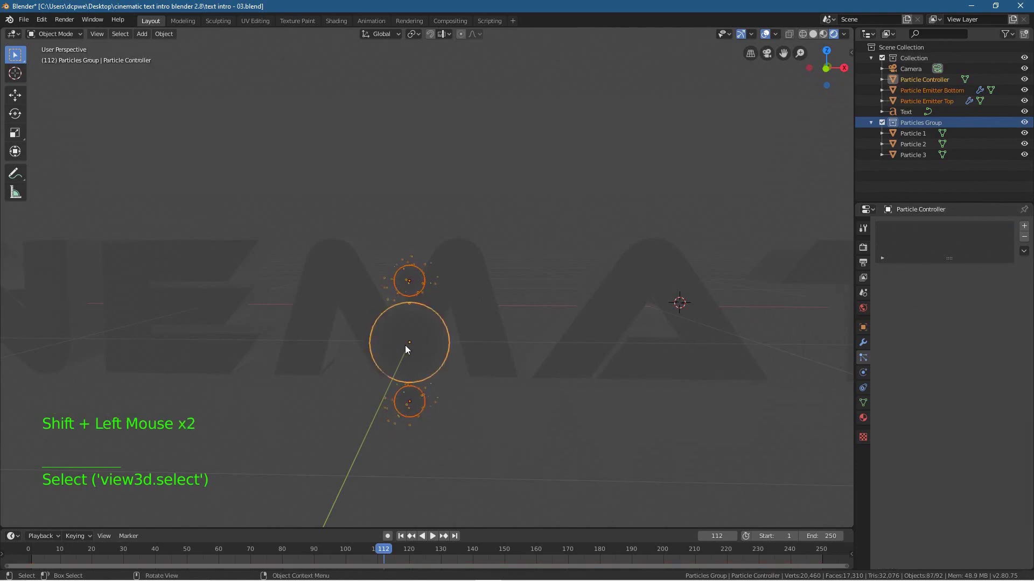
pyautogui.hotkey('ctrl', 'p')
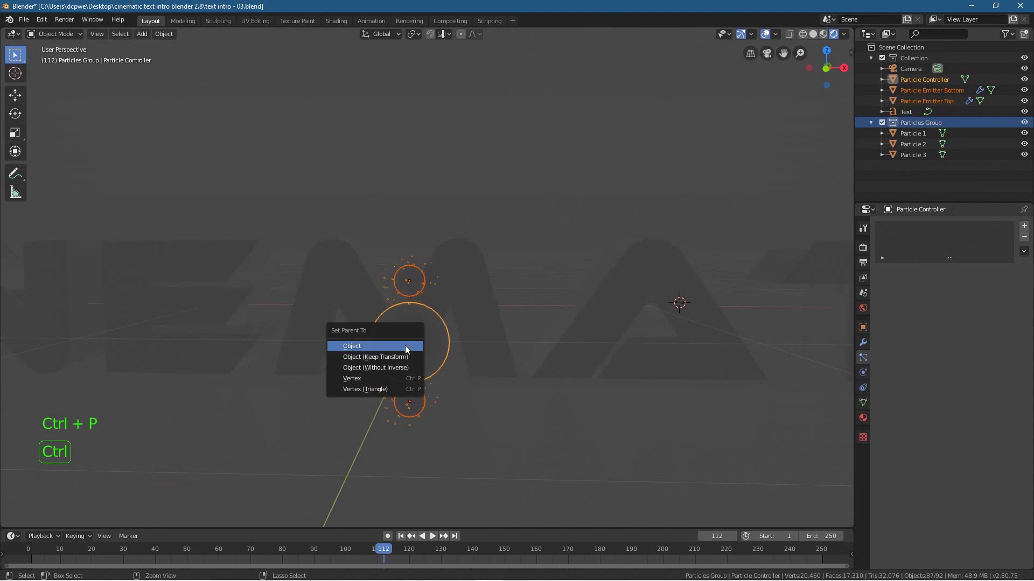
pyautogui.click(405, 346)
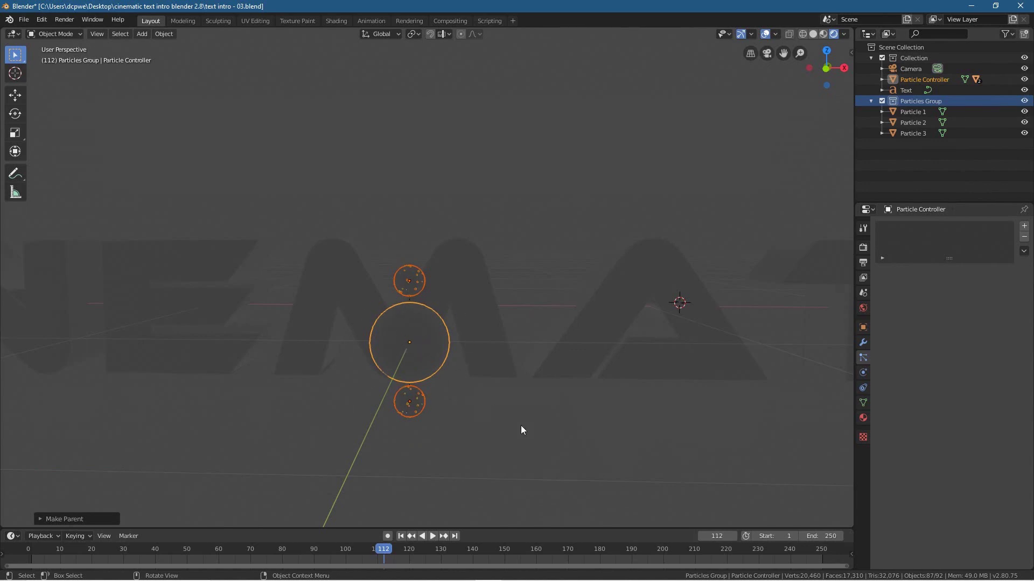
# - Test the parenting by moving the Particle Controller sideways, and cancel the move
pyautogui.click(425, 351)
pyautogui.click(434, 344)
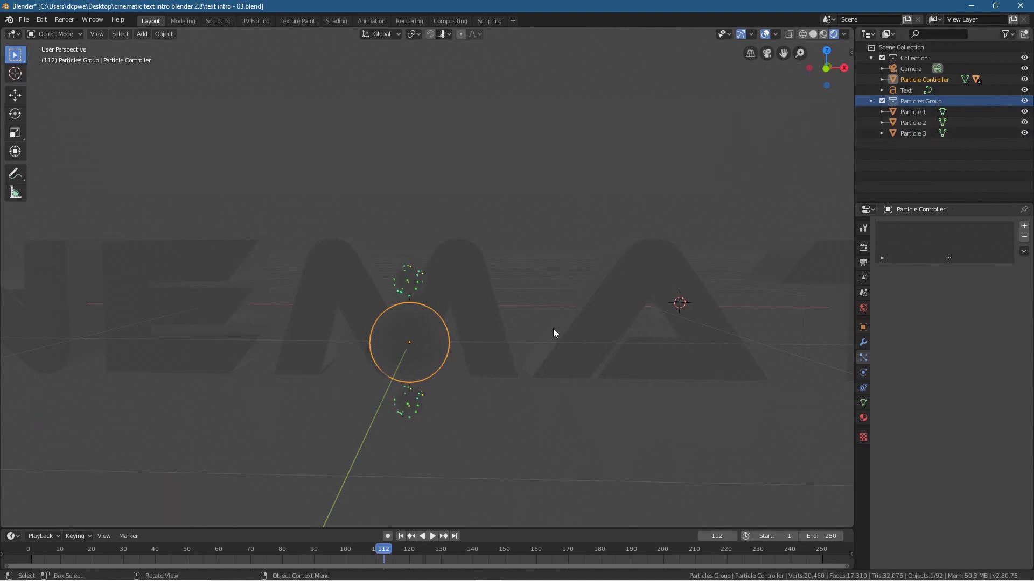
pyautogui.press('g')
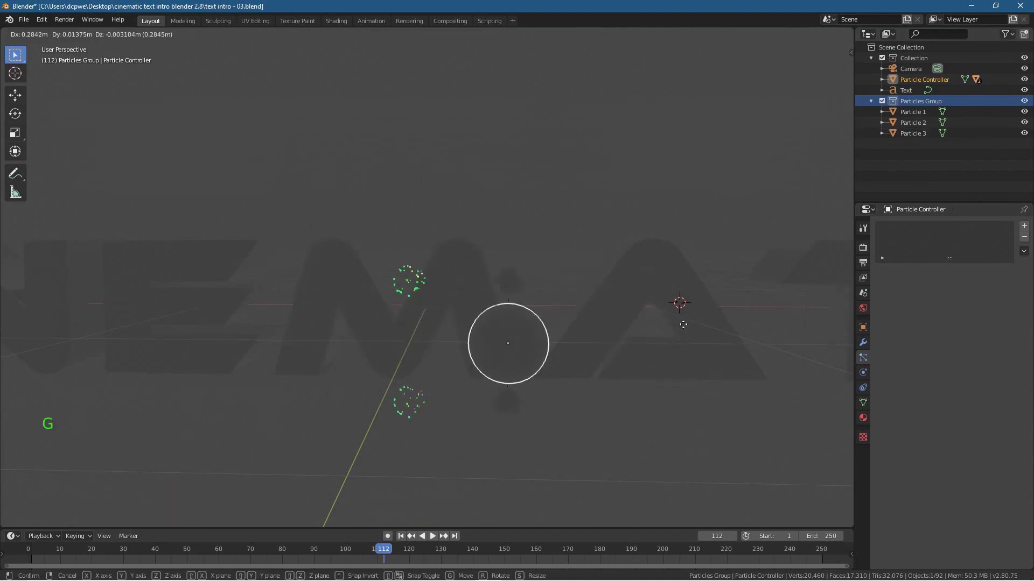
pyautogui.rightClick(700, 132)
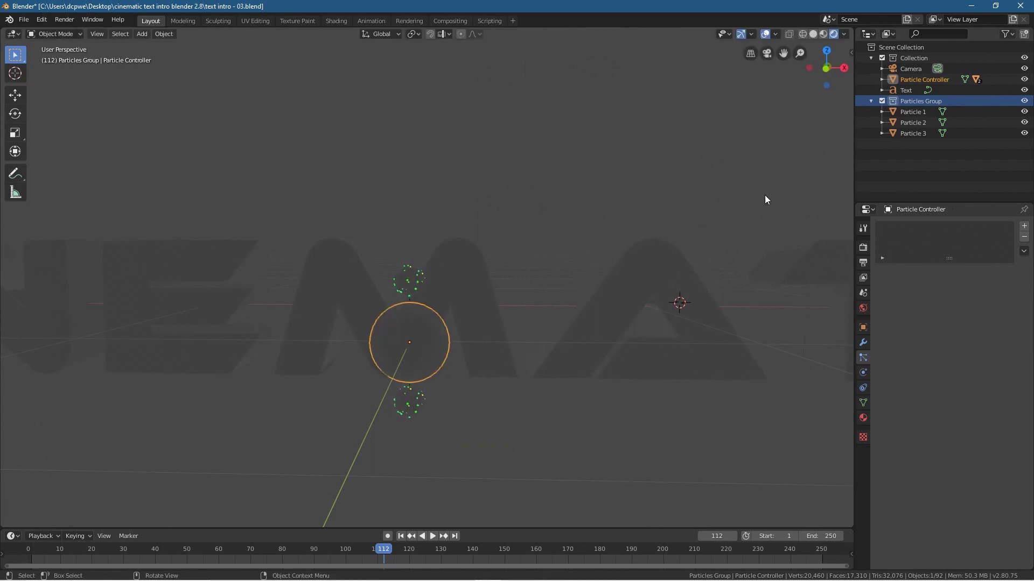
# - Select the Particle Controller and expand its hierarchy to examine its child objects
pyautogui.click(447, 365)
pyautogui.click(394, 377)
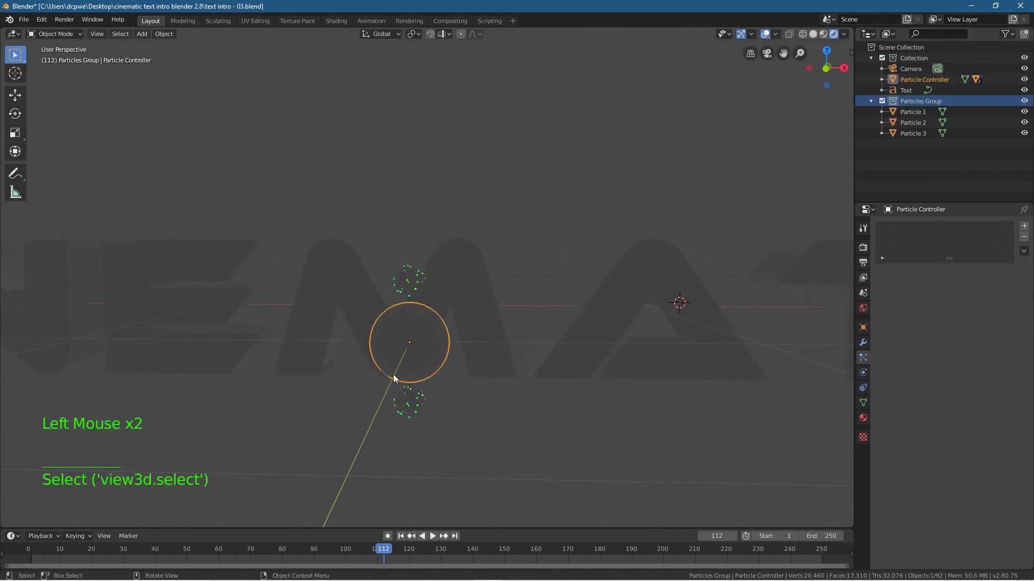
pyautogui.click(881, 80)
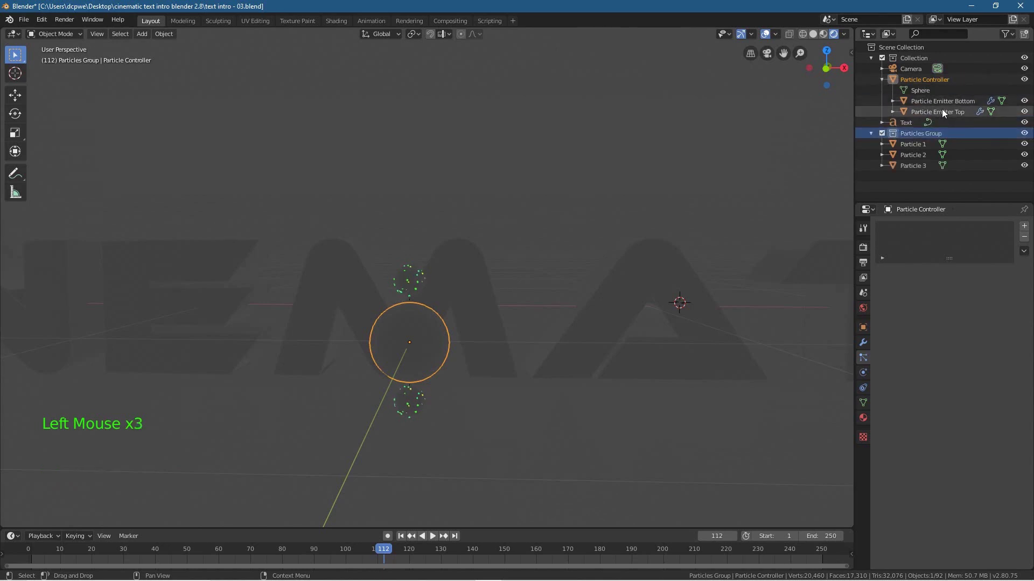
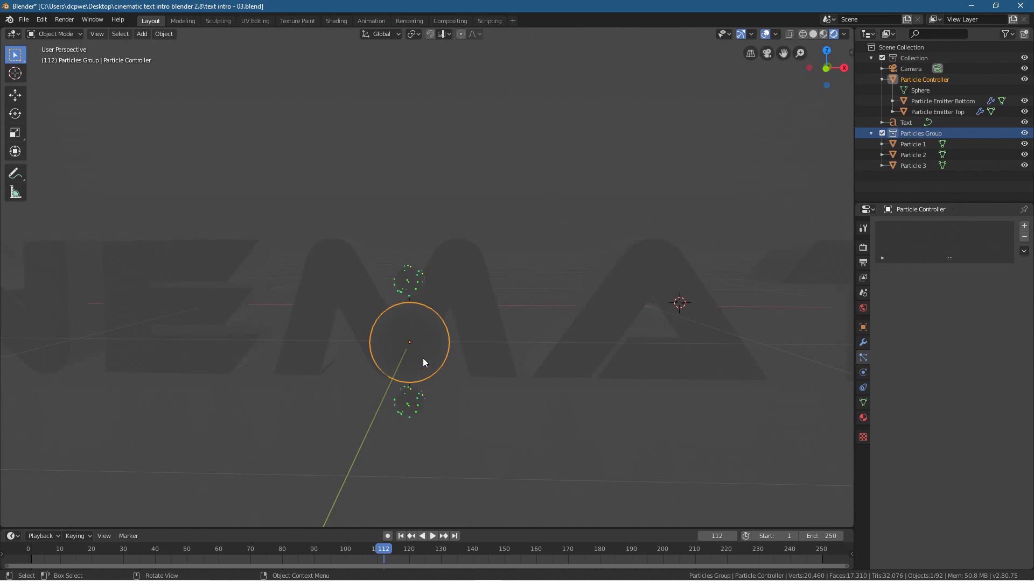
# - Collapse the Particle Controller's hierarchy and add a Bezier circle to the scene in top view
pyautogui.click(879, 79)
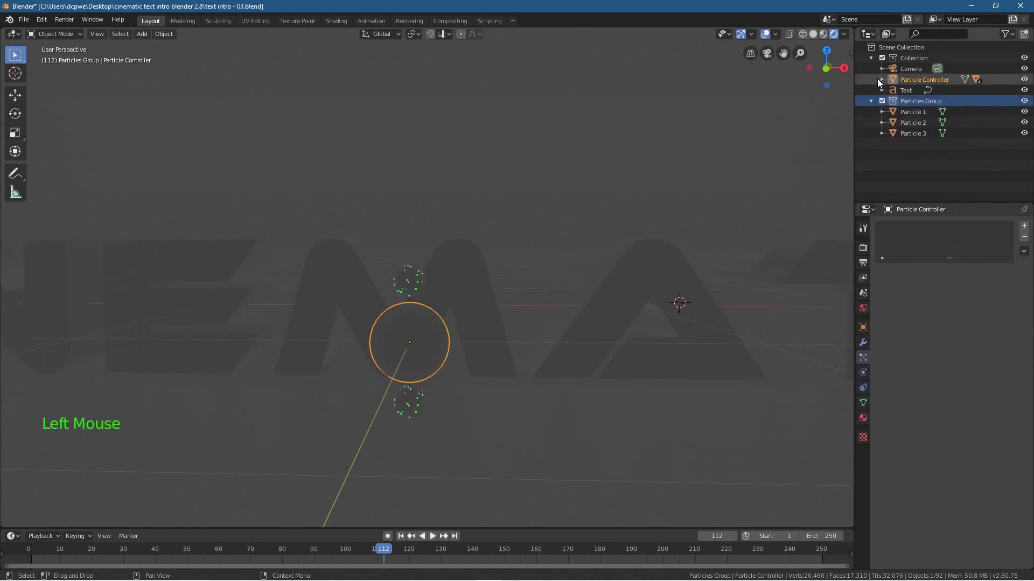
pyautogui.click(487, 361)
pyautogui.click(491, 460)
pyautogui.press('KP_7')
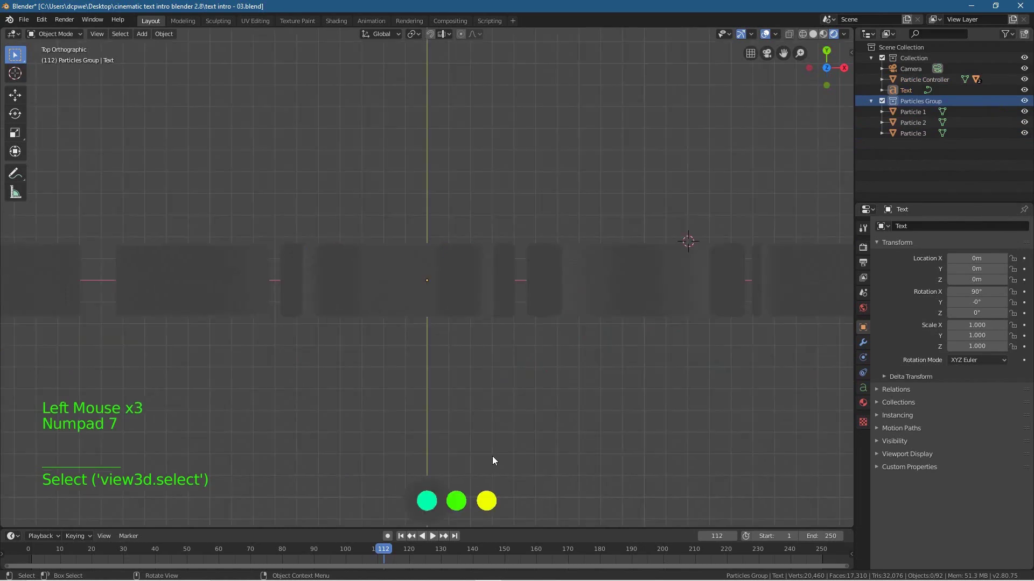
pyautogui.scroll(-5, 491, 442)
pyautogui.scroll(-1, 495, 320)
pyautogui.hotkey('shift', 'a')
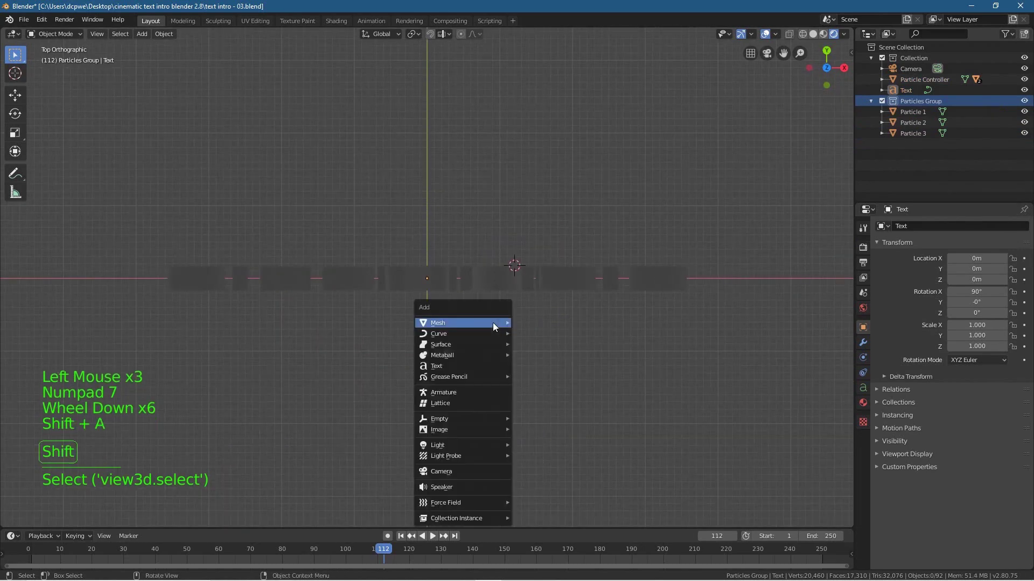
pyautogui.moveTo(488, 333)
pyautogui.click(539, 346)
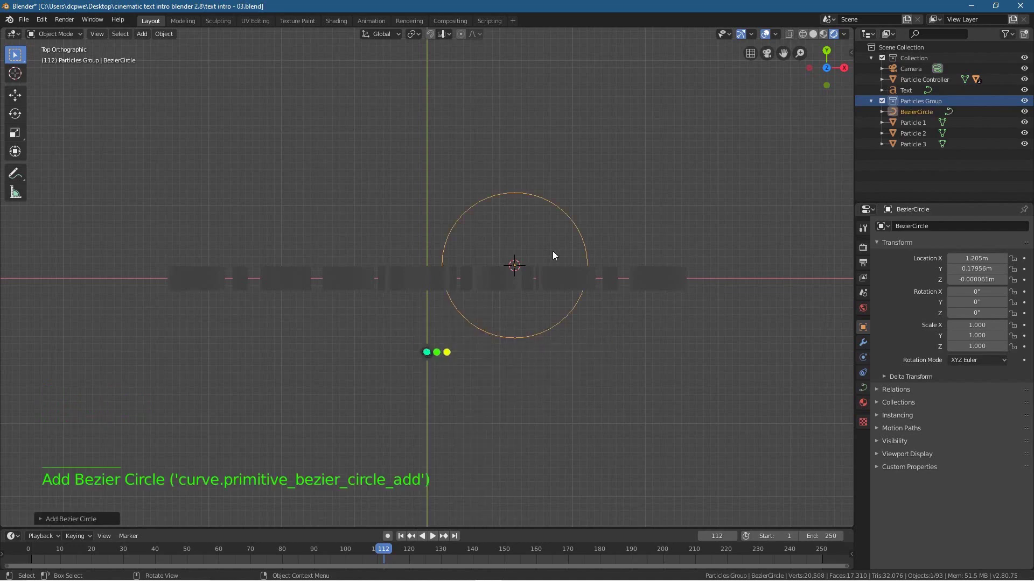
# - Move the Bezier circle to the middle of the text and set its X, Y and Z location to 0 m
pyautogui.press('g')
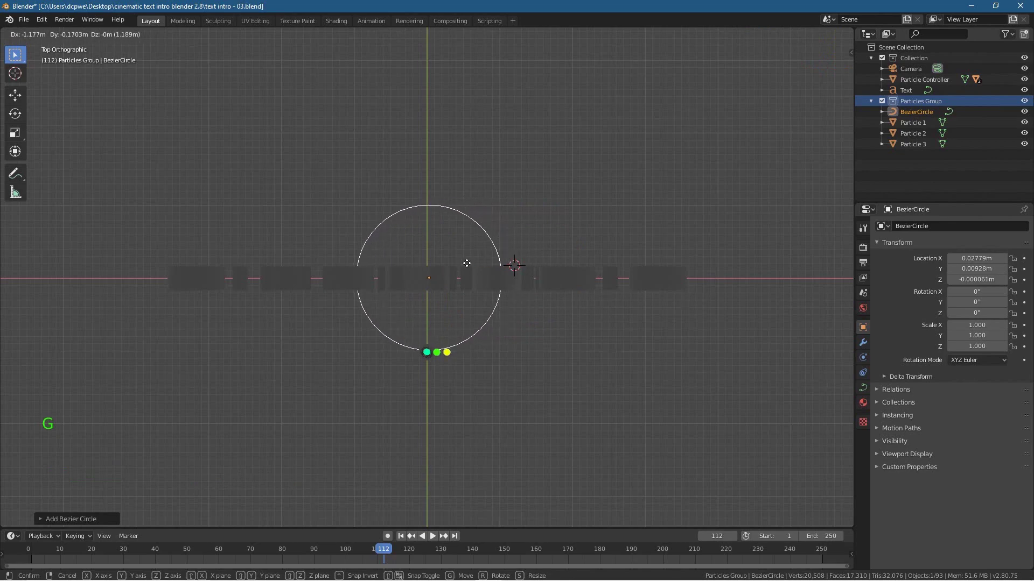
pyautogui.click(363, 304)
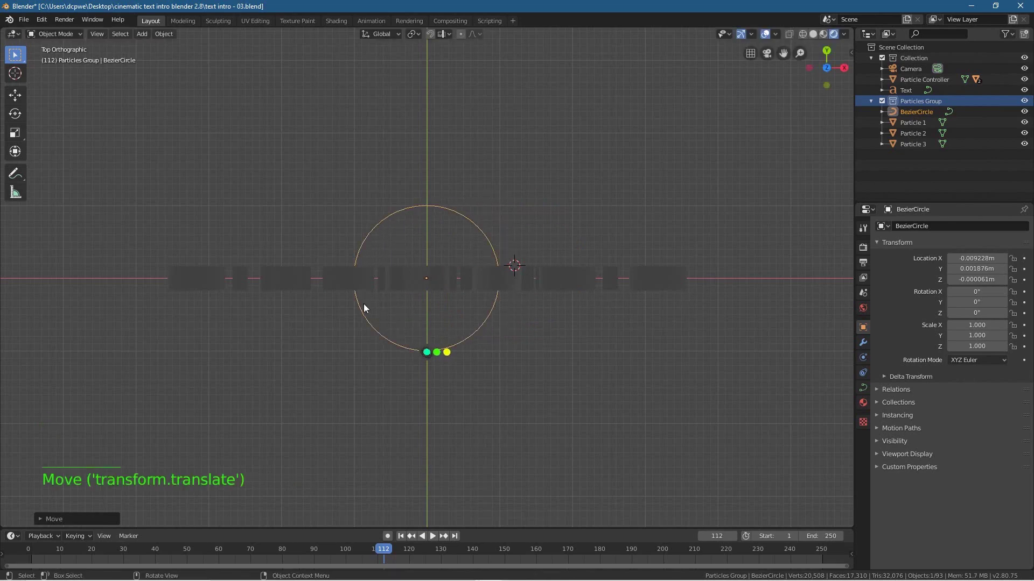
pyautogui.click(862, 328)
pyautogui.click(973, 258)
pyautogui.write('0')
pyautogui.press('Return')
pyautogui.click(975, 269)
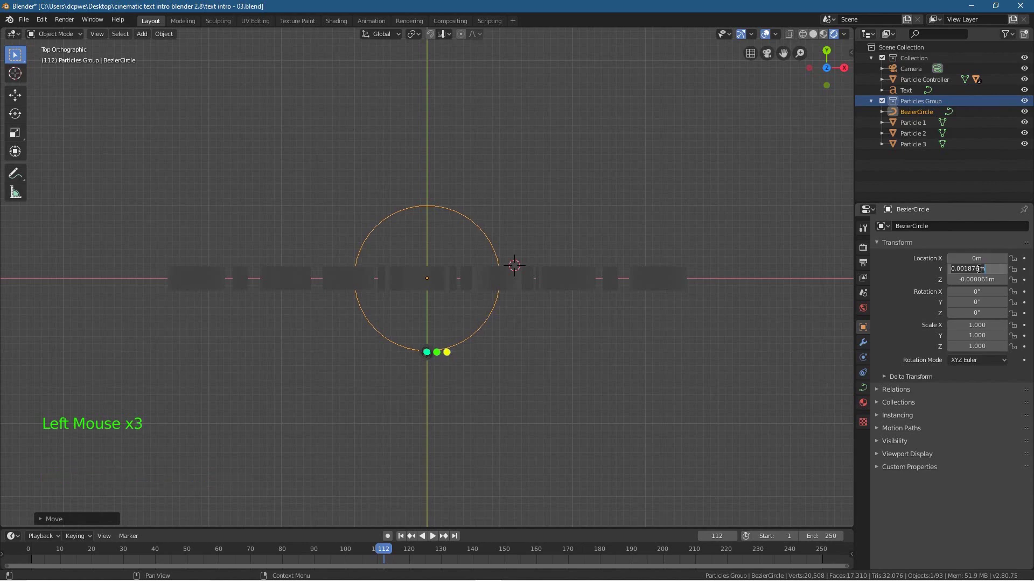
pyautogui.write('0')
pyautogui.press('Return')
pyautogui.click(977, 280)
pyautogui.write('0')
pyautogui.press('Return')
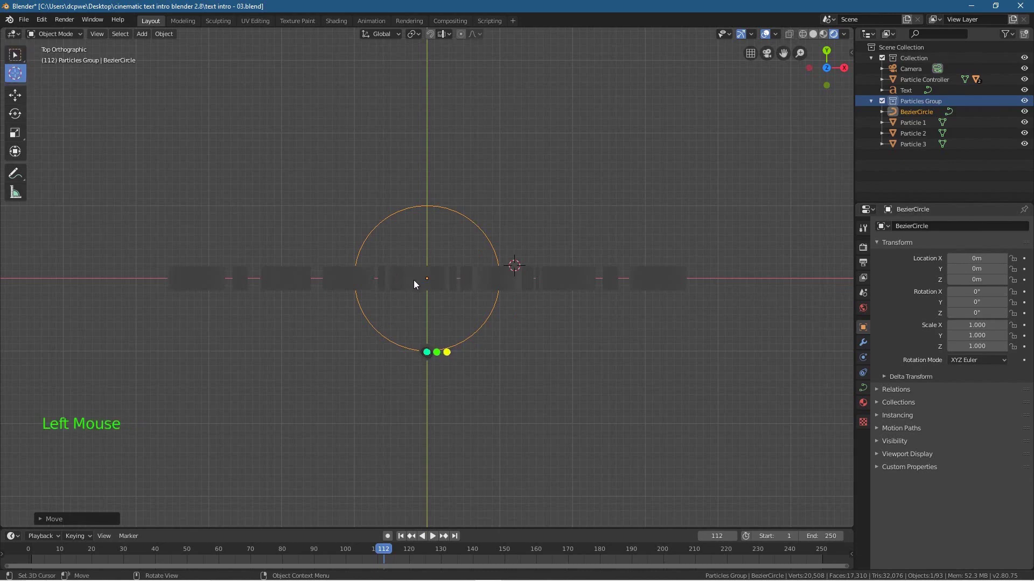
# - Try the 3D cursor at several spots around the circle, place it at the world origin and return to the Select Box tool
pyautogui.click(10, 76)
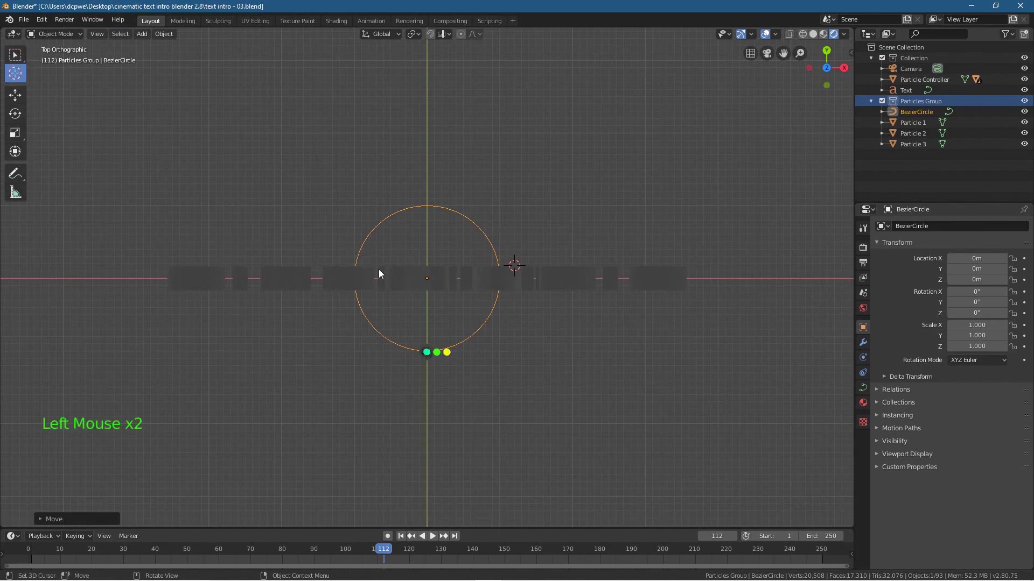
pyautogui.click(427, 278)
pyautogui.click(591, 169)
pyautogui.click(507, 85)
pyautogui.click(284, 92)
pyautogui.click(283, 340)
pyautogui.click(357, 432)
pyautogui.click(614, 456)
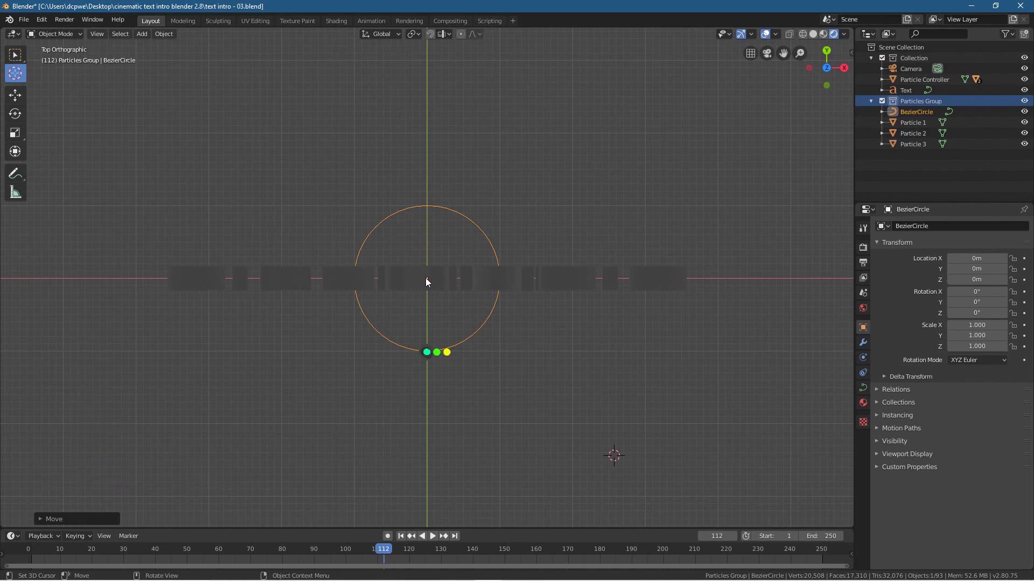
pyautogui.click(426, 279)
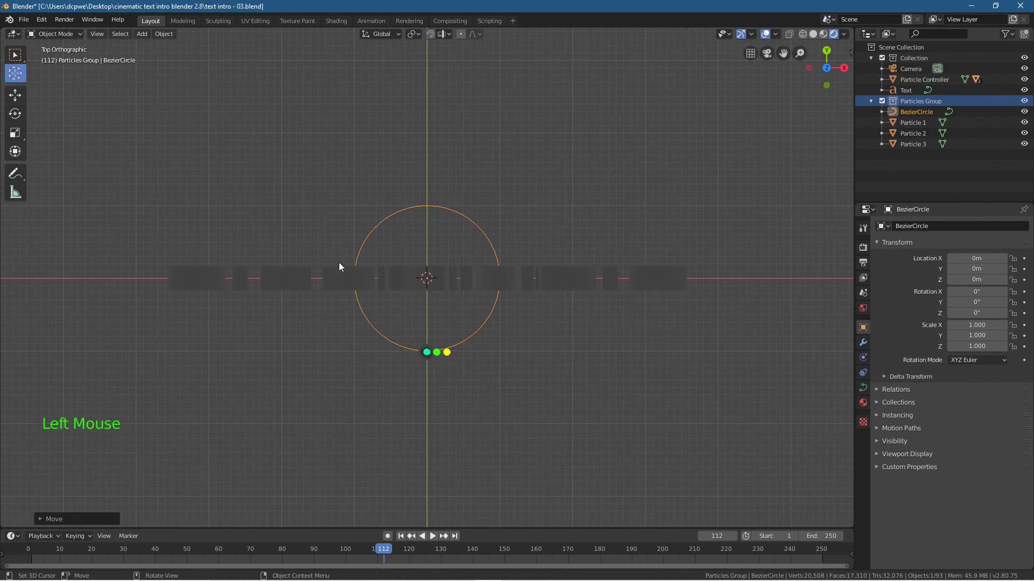
pyautogui.click(15, 55)
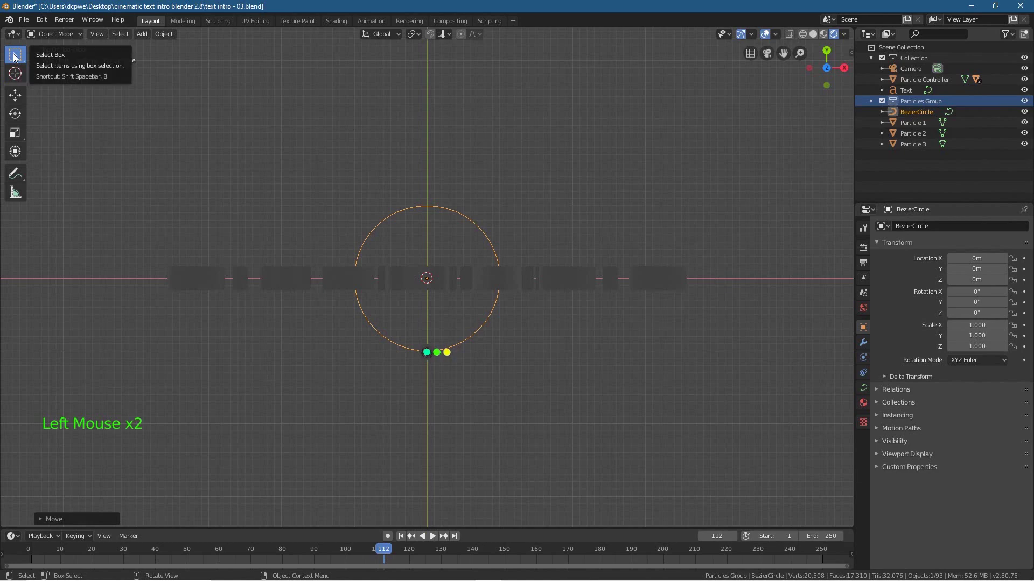
# - Rename the Bezier circle as Particle Path and save the file
pyautogui.click(422, 206)
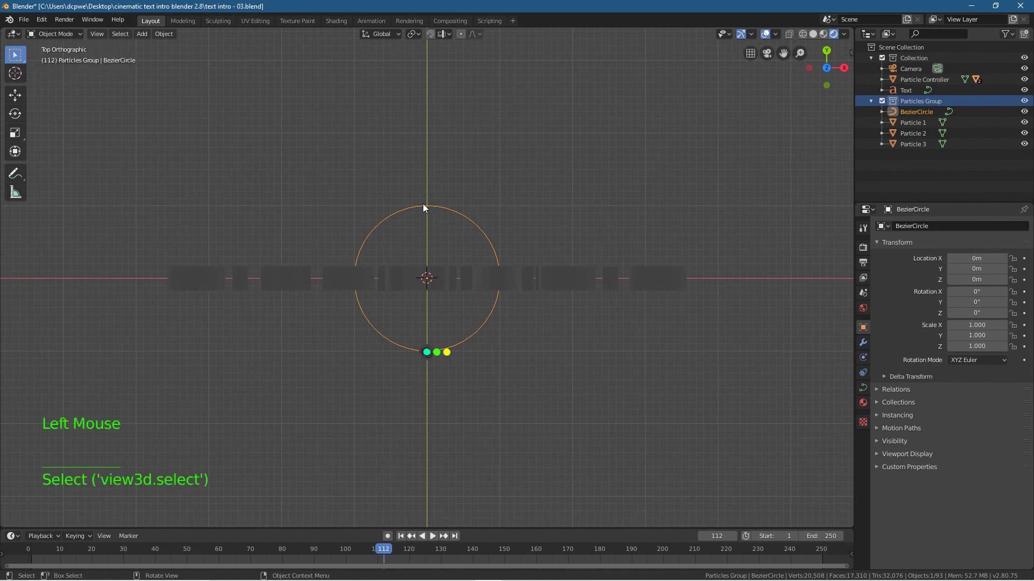
pyautogui.click(903, 110)
pyautogui.doubleClick(911, 111)
pyautogui.write('Pa')
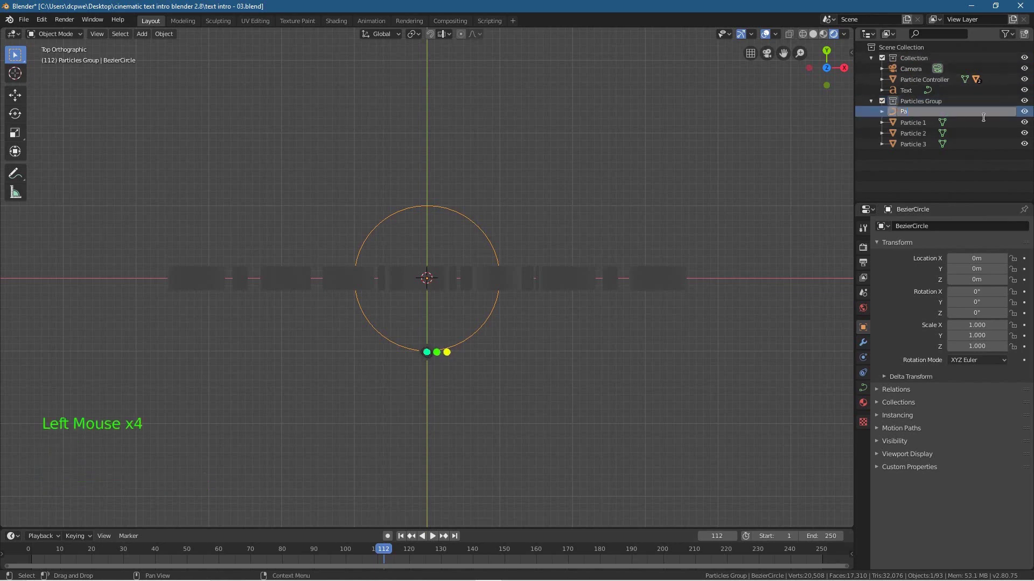
pyautogui.write('r')
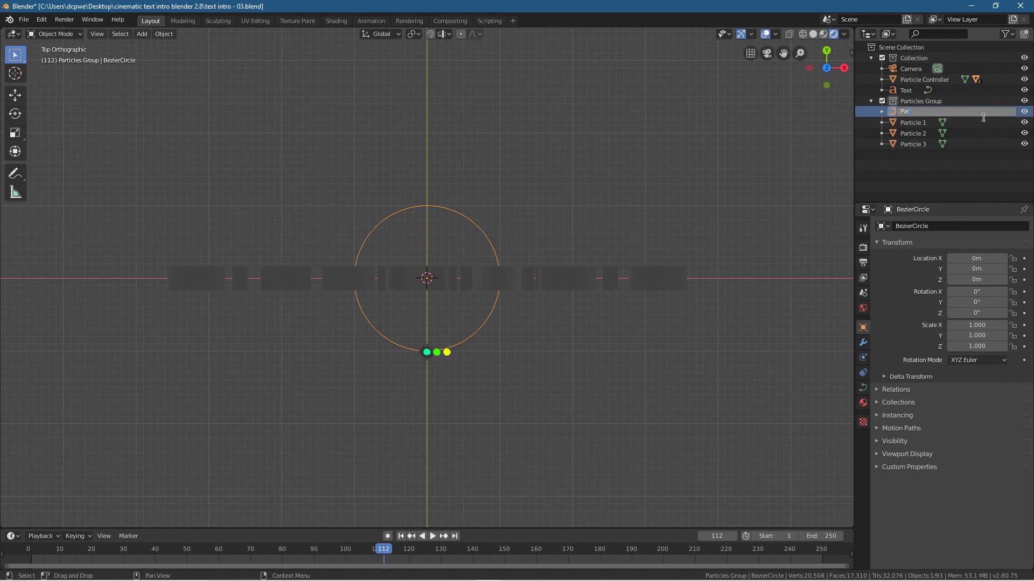
pyautogui.write('th')
pyautogui.press('Return')
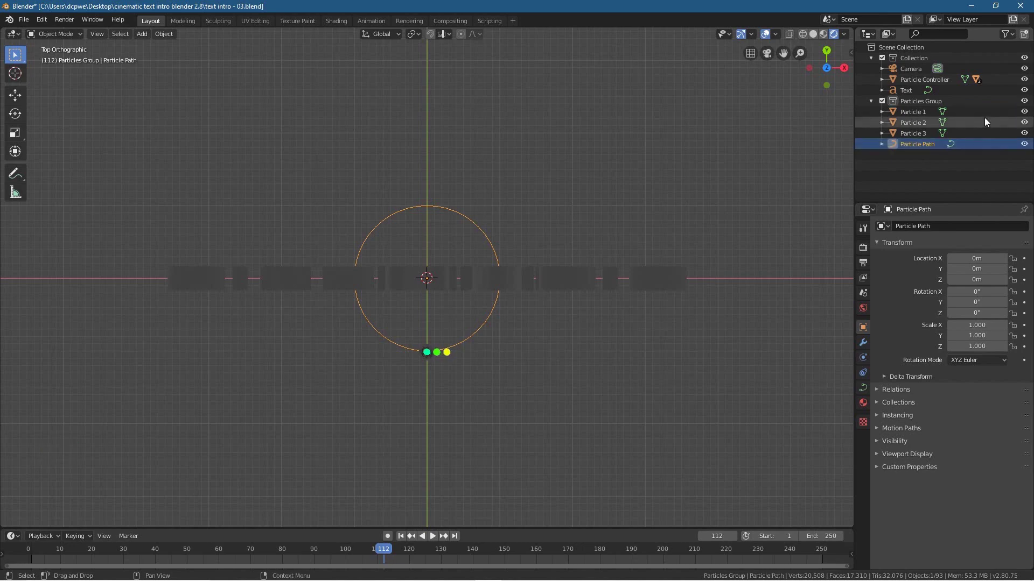
pyautogui.hotkey('ctrl', 's')
# - Move Particle Path from Particles Group into Collection, collapse Particles Group and select Particle Path again
pyautogui.click(939, 145)
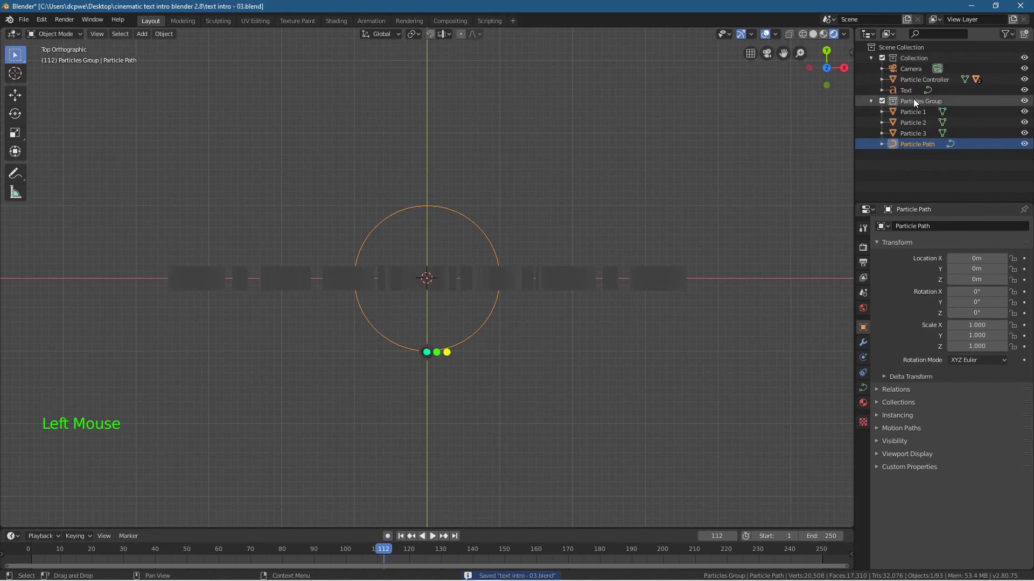
pyautogui.moveTo(917, 144); pyautogui.dragTo(944, 60)
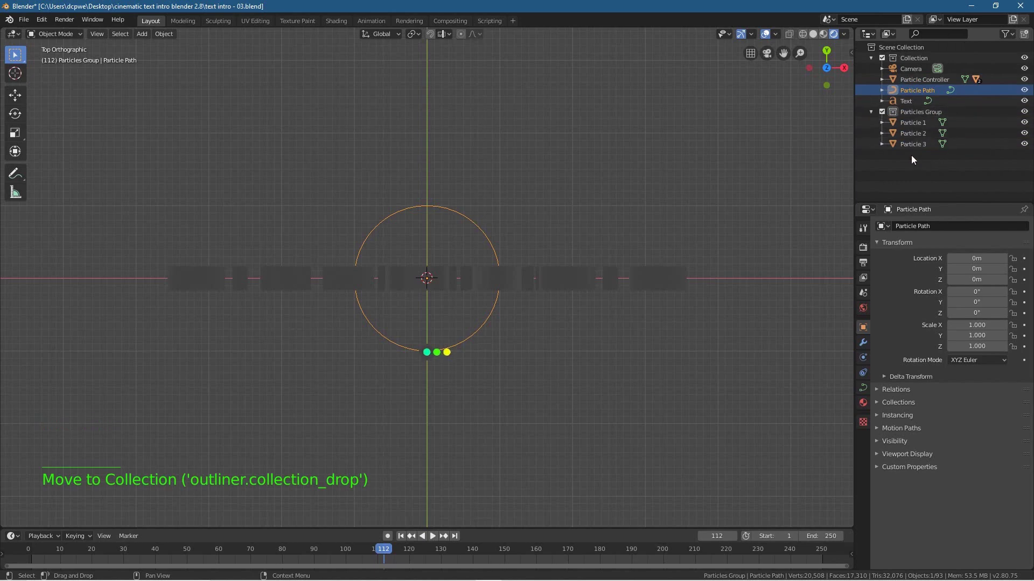
pyautogui.click(871, 113)
pyautogui.click(908, 59)
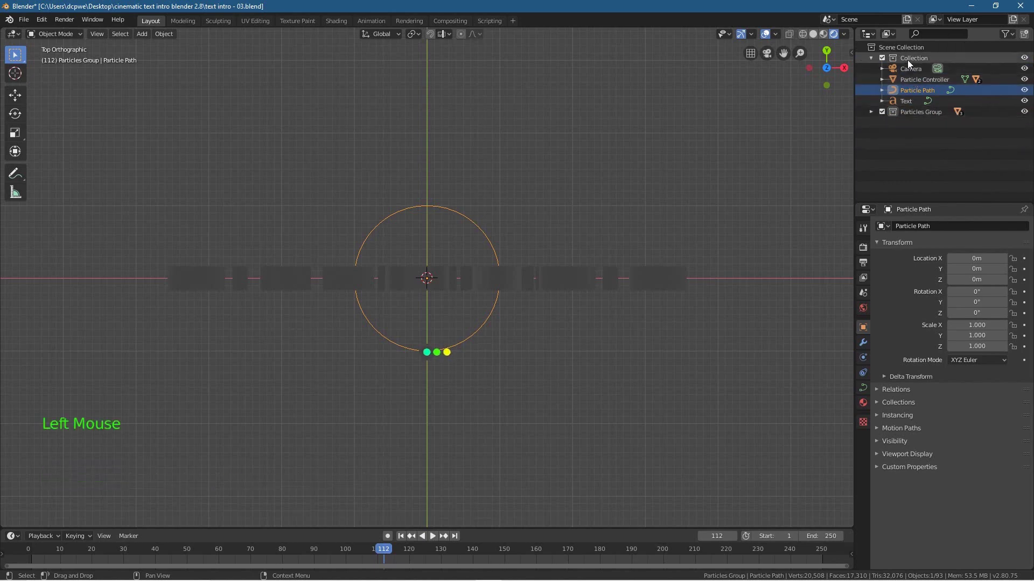
pyautogui.click(913, 92)
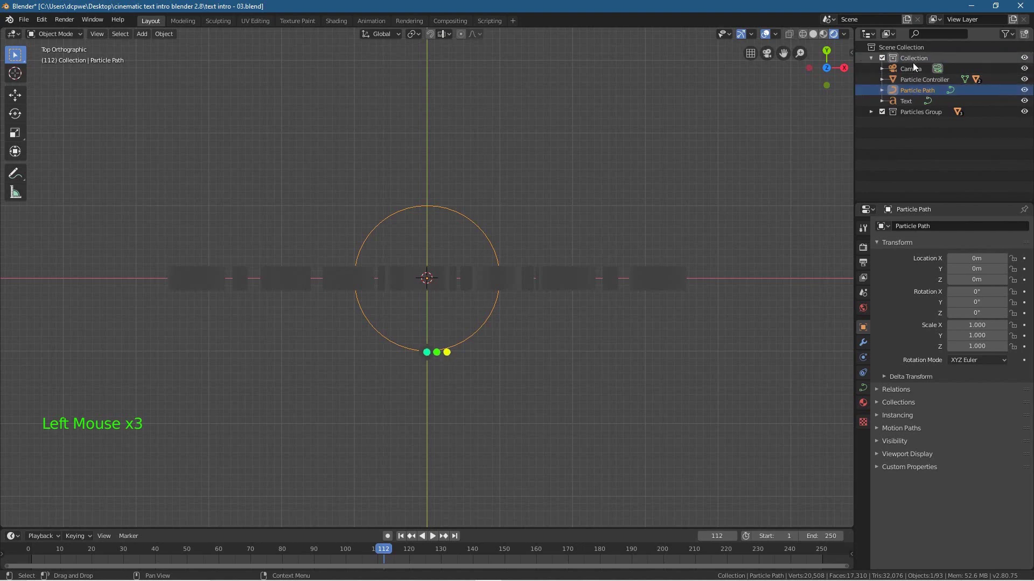
# - In Edit Mode, scale Particle Path's two end control points on the X axis outward by about 3.88 and check the clearance in Solid shading
pyautogui.click(67, 34)
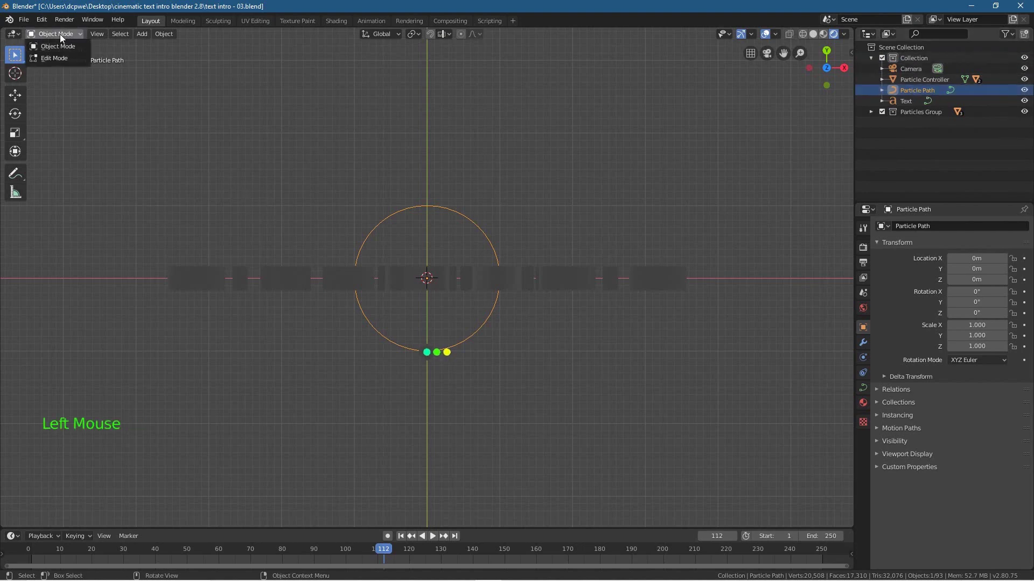
pyautogui.click(61, 60)
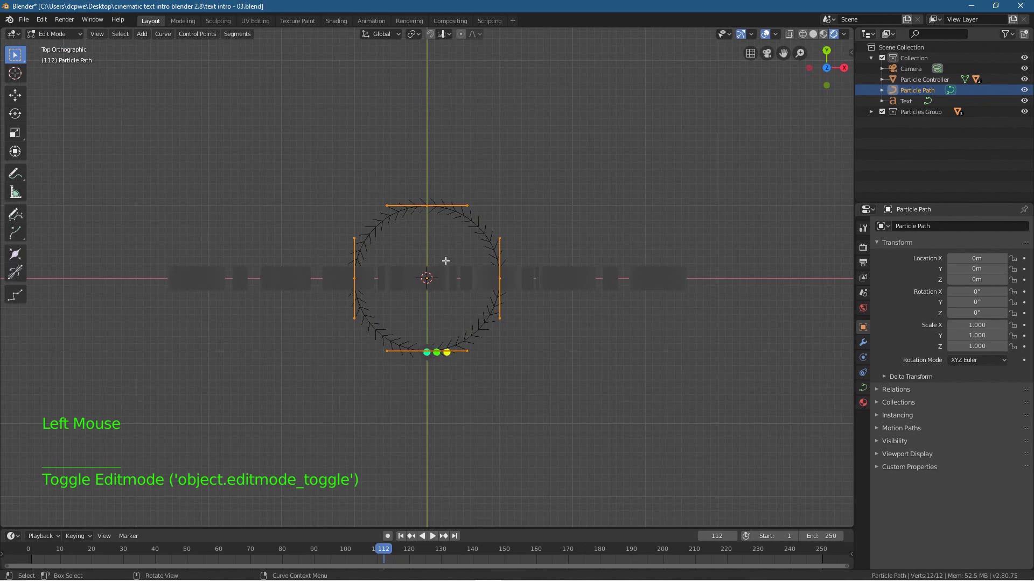
pyautogui.click(599, 373)
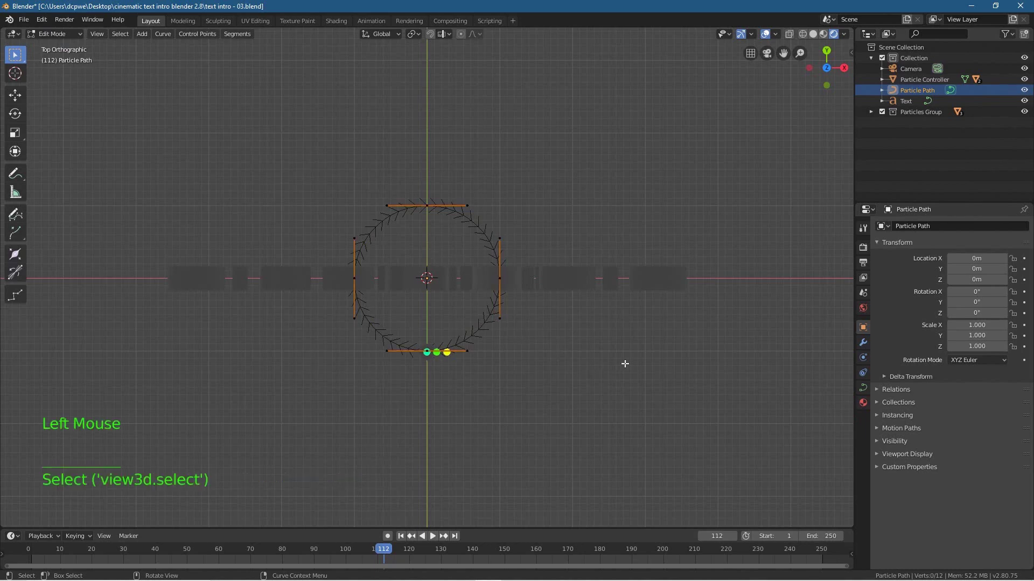
pyautogui.click(354, 281)
pyautogui.keyDown('shift'); pyautogui.click(500, 277); pyautogui.keyUp('shift')
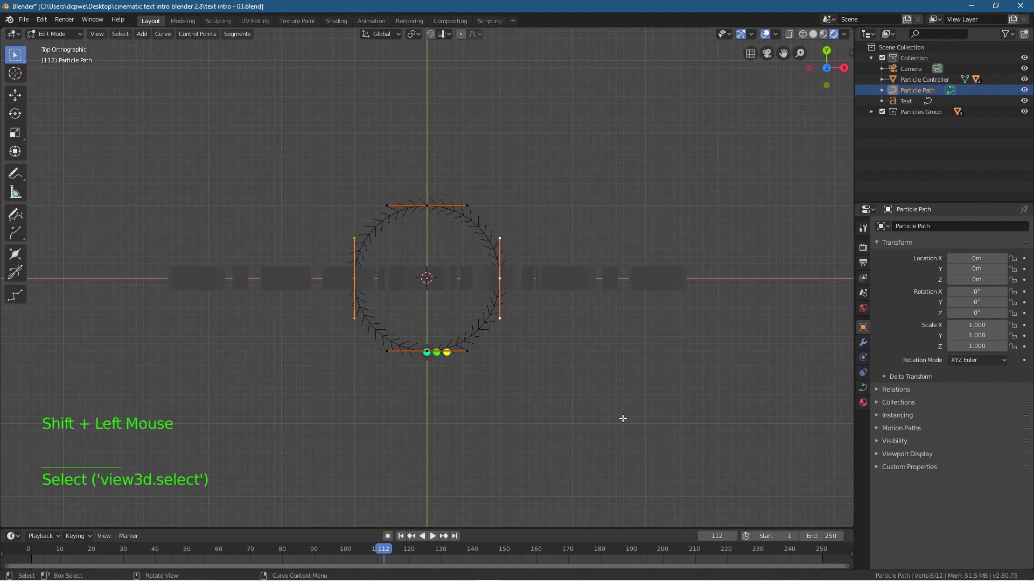
pyautogui.press('s')
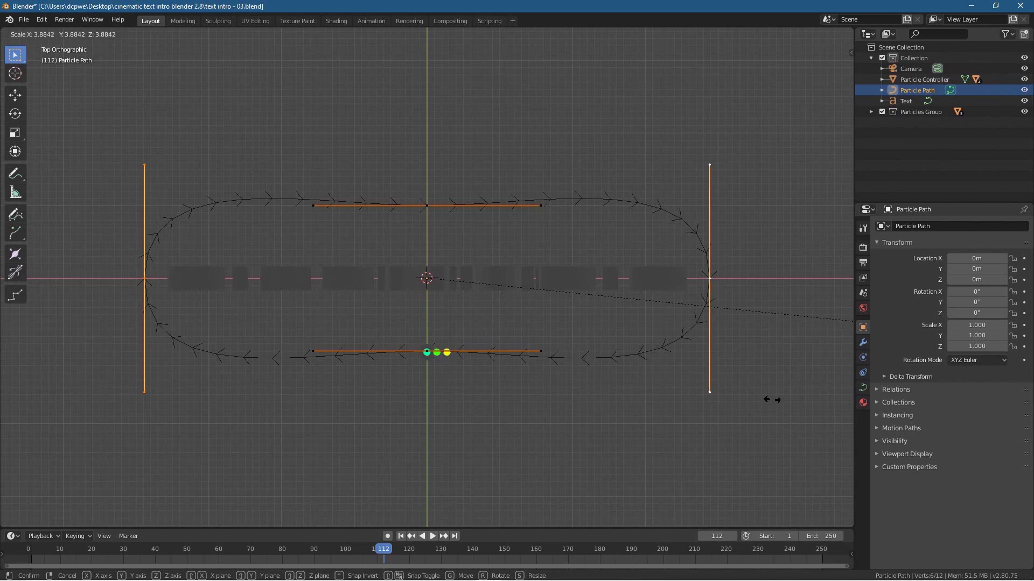
pyautogui.click(772, 400)
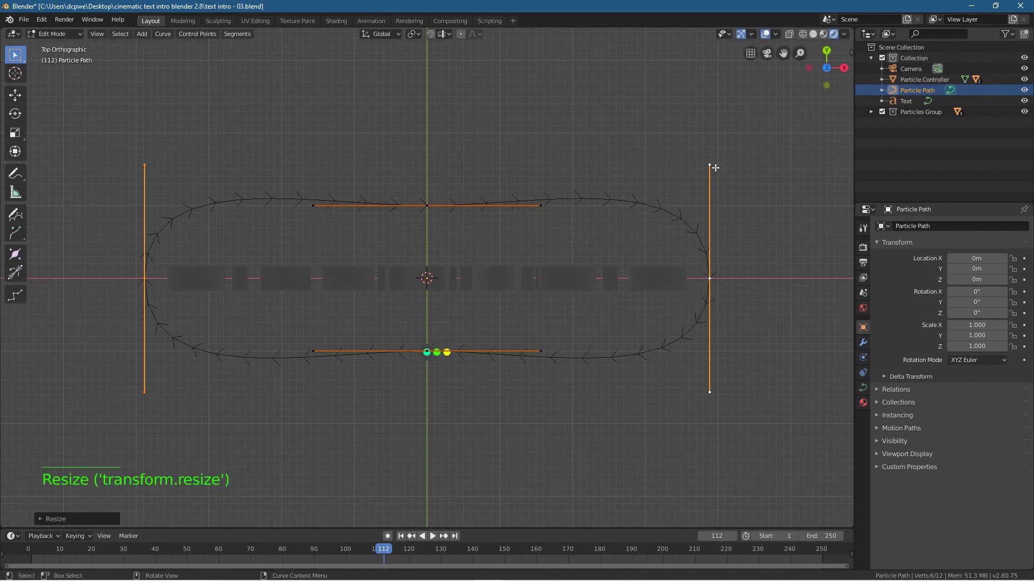
pyautogui.click(813, 34)
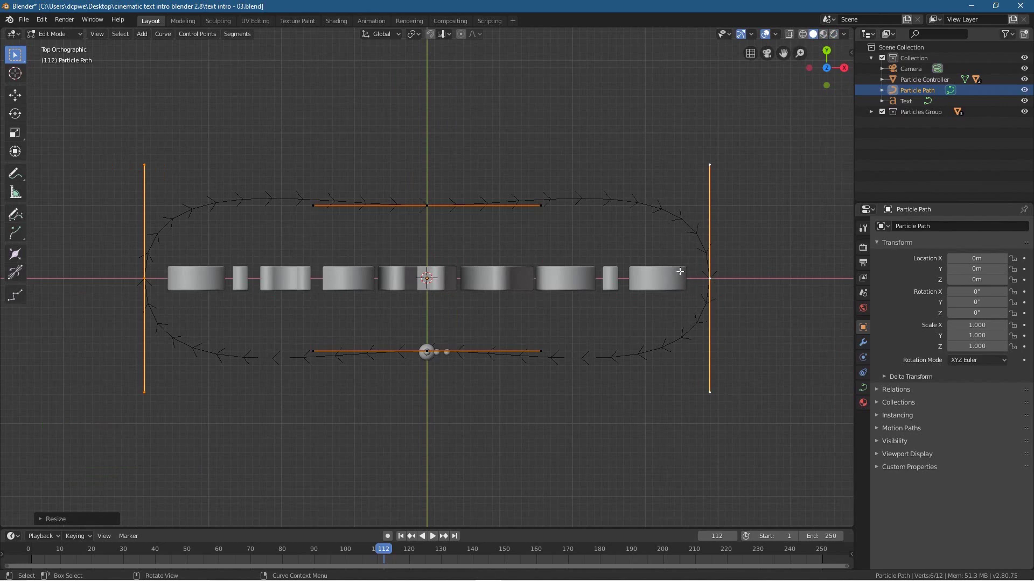
pyautogui.click(834, 34)
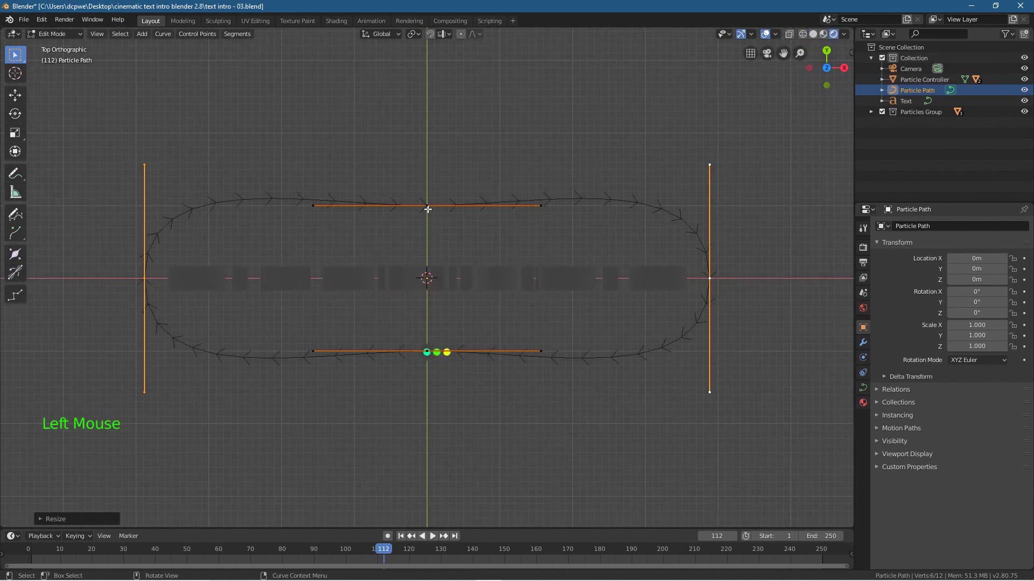
# - Scale Particle Path's two middle control points on the Y axis inward so the curve narrows close to the text
pyautogui.click(427, 206)
pyautogui.click(486, 436)
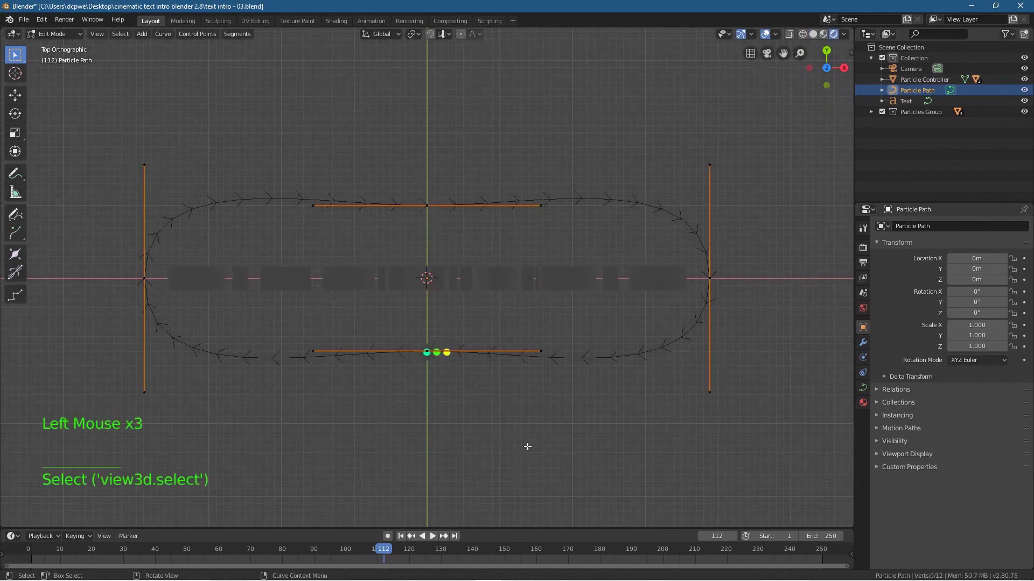
pyautogui.tripleClick(633, 477)
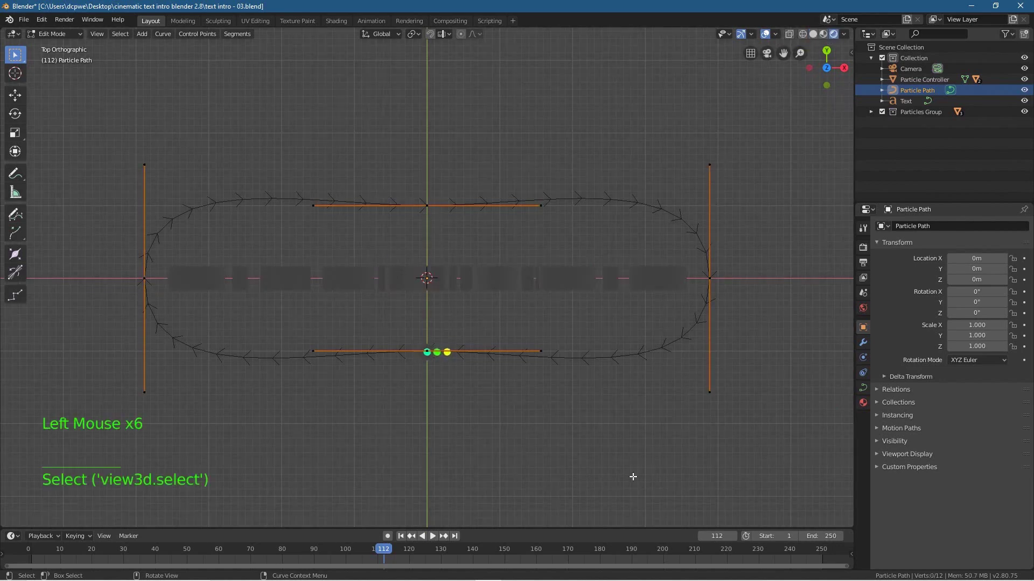
pyautogui.click(425, 207)
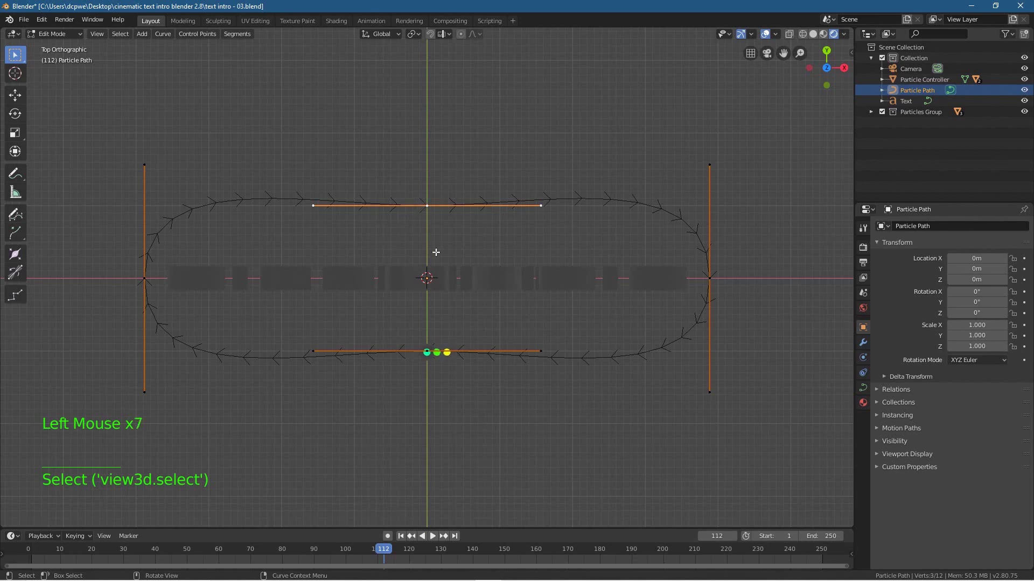
pyautogui.keyDown('shift'); pyautogui.click(427, 352); pyautogui.keyUp('shift')
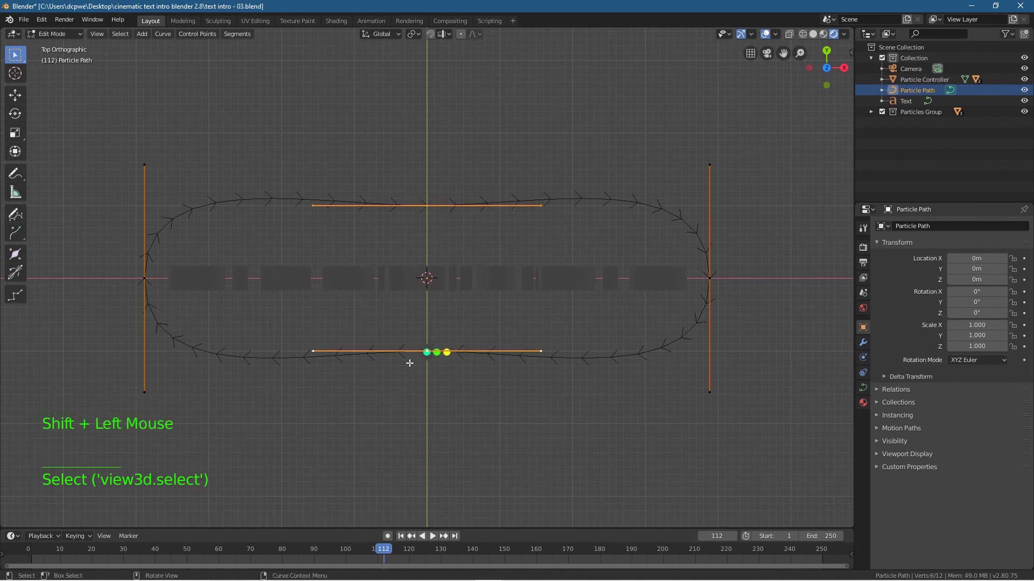
pyautogui.press('s')
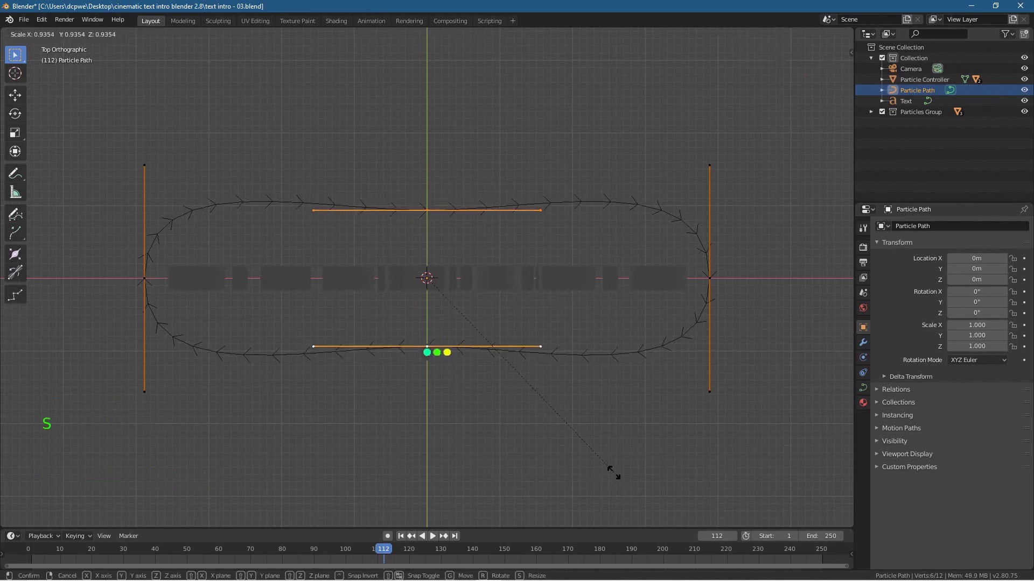
pyautogui.click(482, 378)
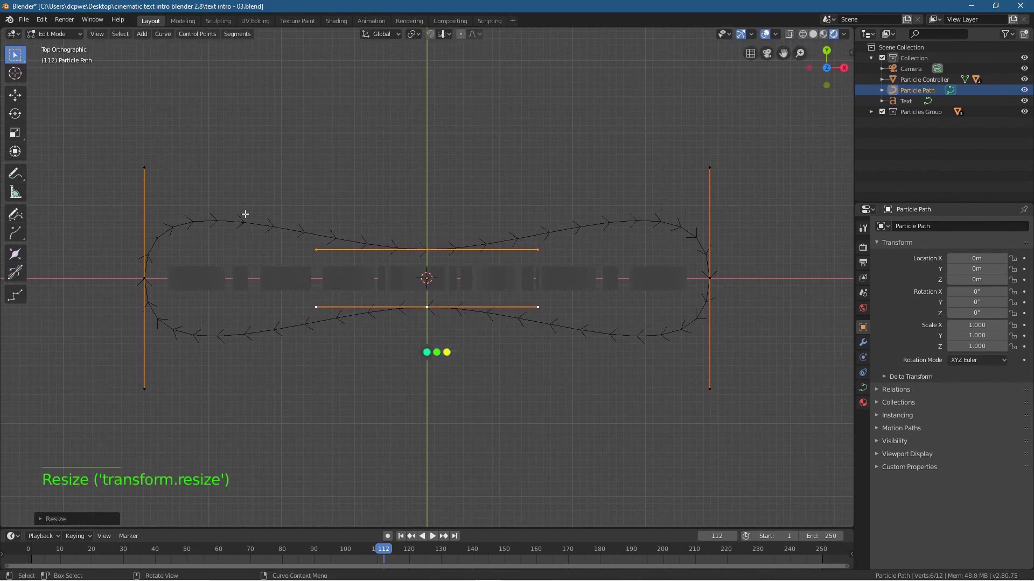
# - Deselect the control points, return Particle Path to Object Mode and check the curve around the text in perspective
pyautogui.click(422, 457)
pyautogui.click(49, 34)
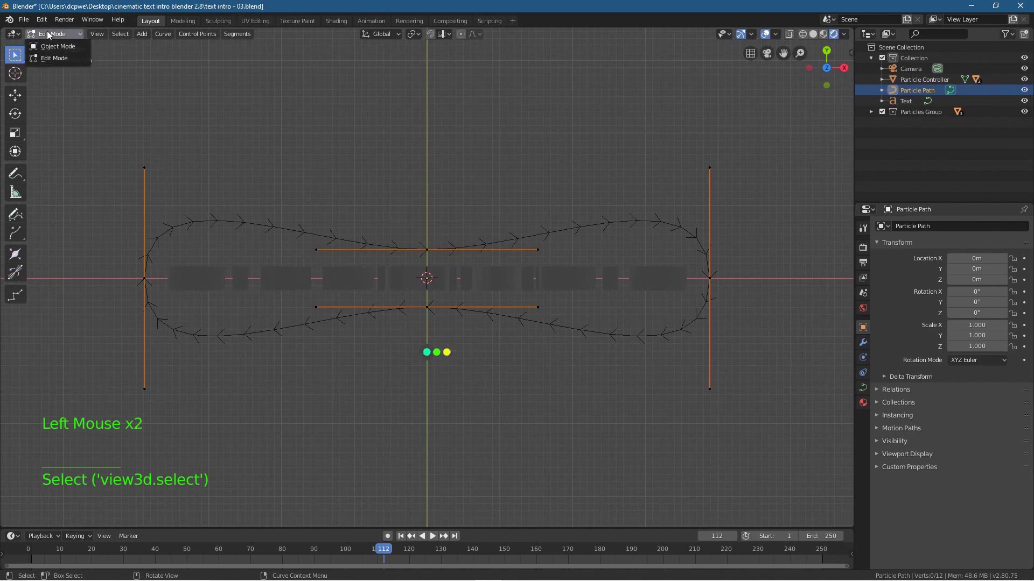
pyautogui.click(49, 47)
pyautogui.moveTo(382, 428); pyautogui.dragTo(383, 315, button='middle')
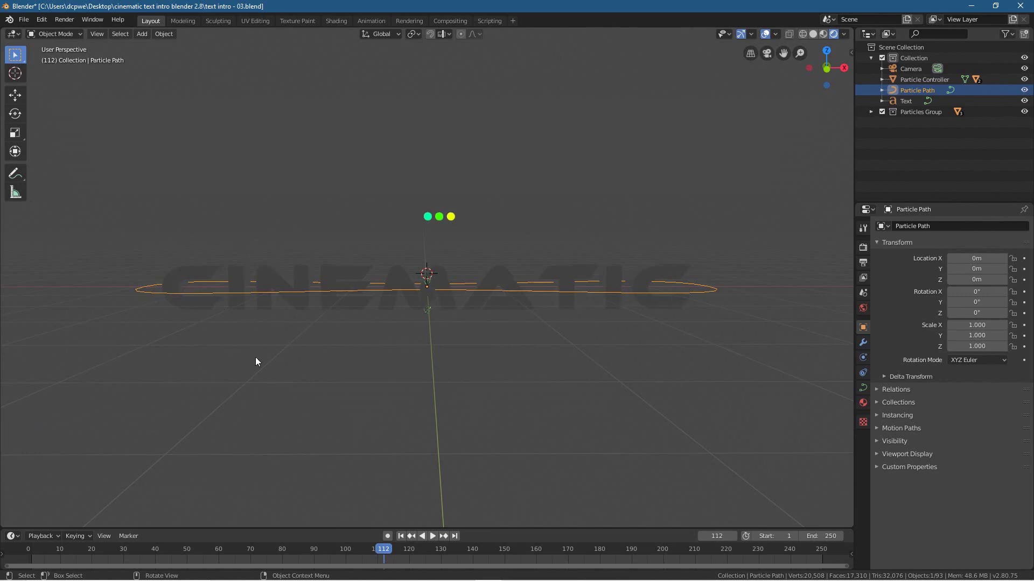
pyautogui.scroll(4, 473, 339)
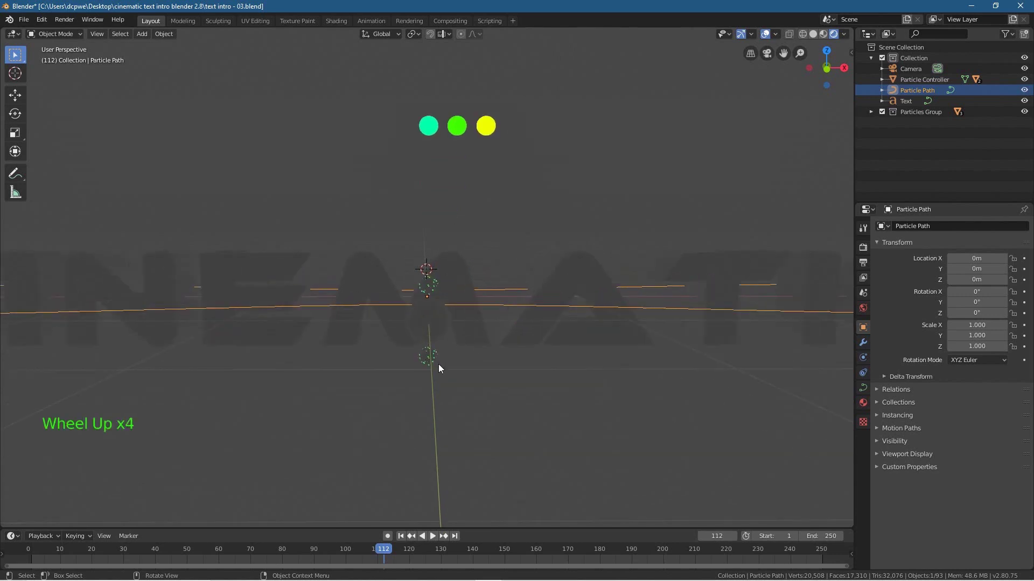
pyautogui.scroll(-4, 438, 364)
# - Save the project as a new incremented version, text intro - 04.blend
pyautogui.click(23, 20)
pyautogui.click(43, 102)
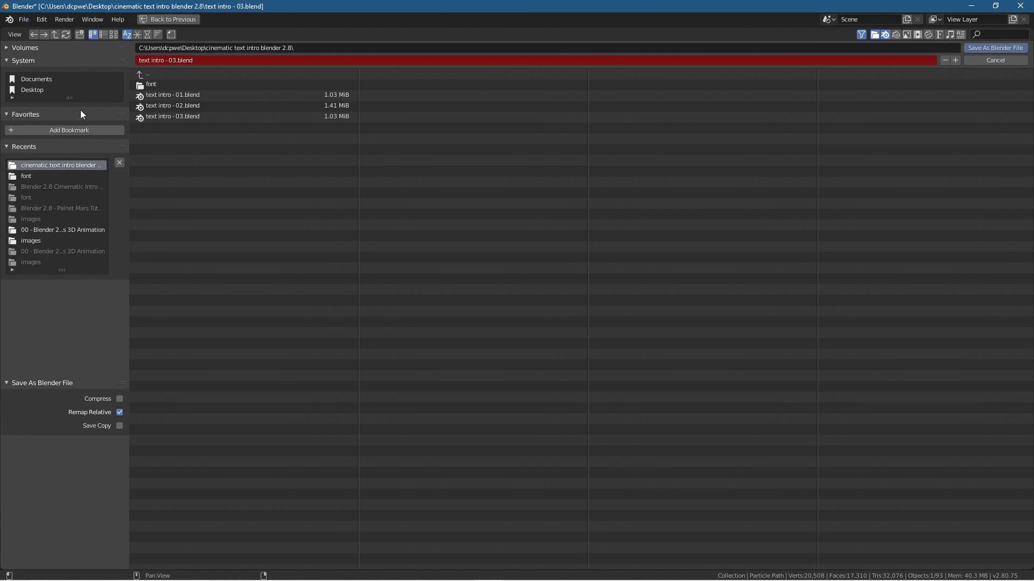
pyautogui.click(956, 60)
pyautogui.click(988, 49)
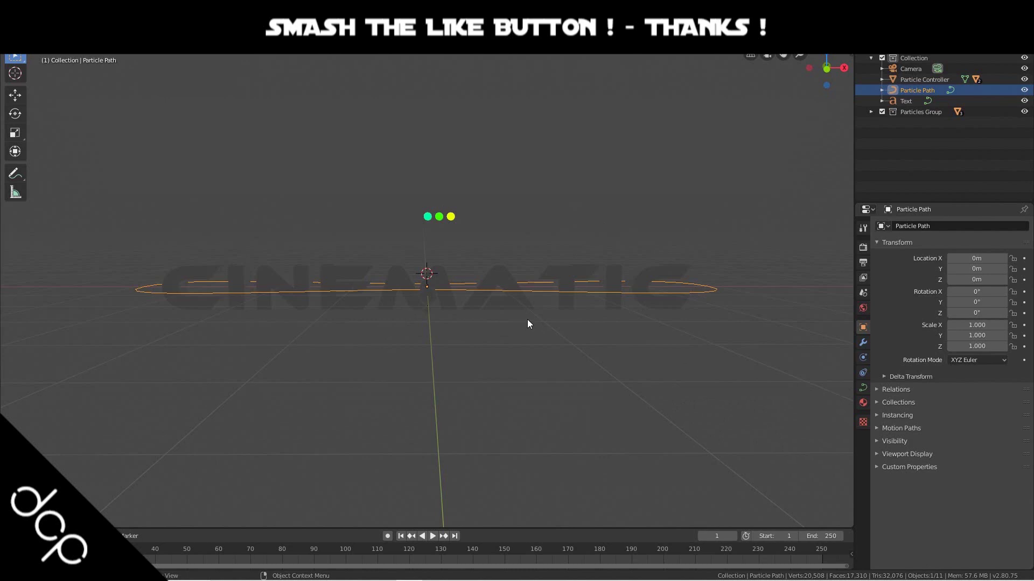
# - From the top view, add a Follow Path constraint to Particle Controller with Particle Path as its target
pyautogui.press('KP_7')
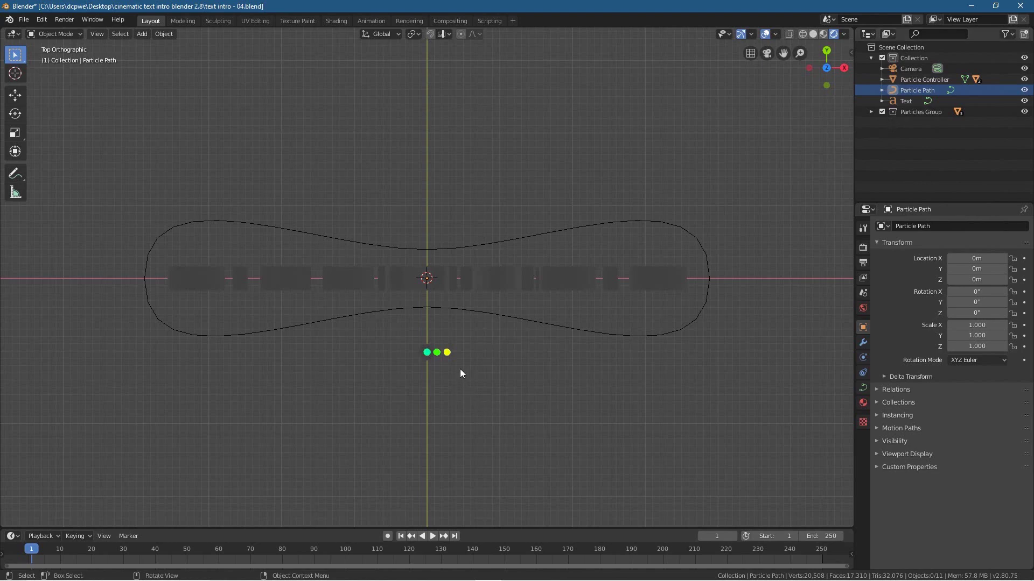
pyautogui.scroll(1, 437, 353)
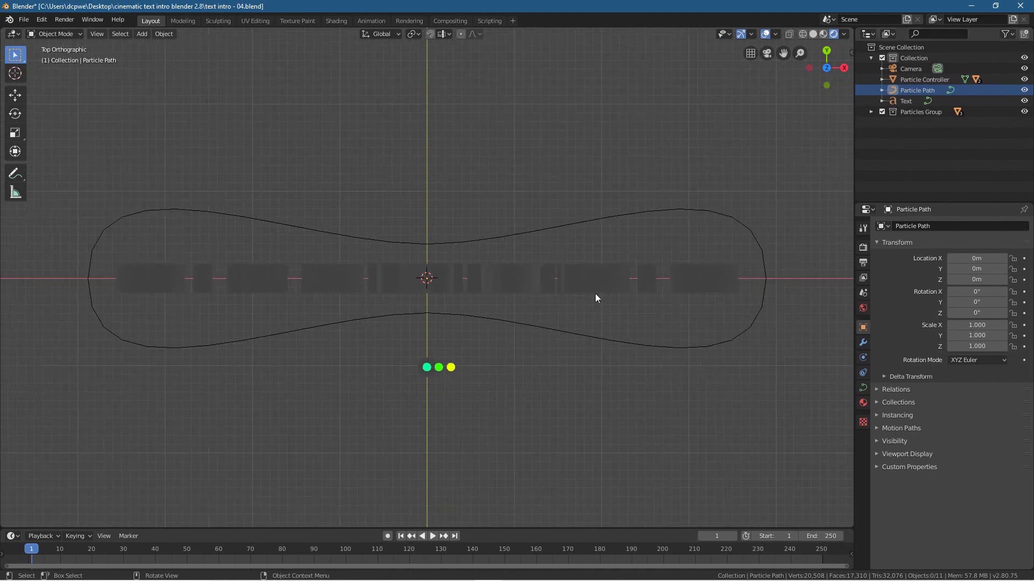
pyautogui.click(925, 81)
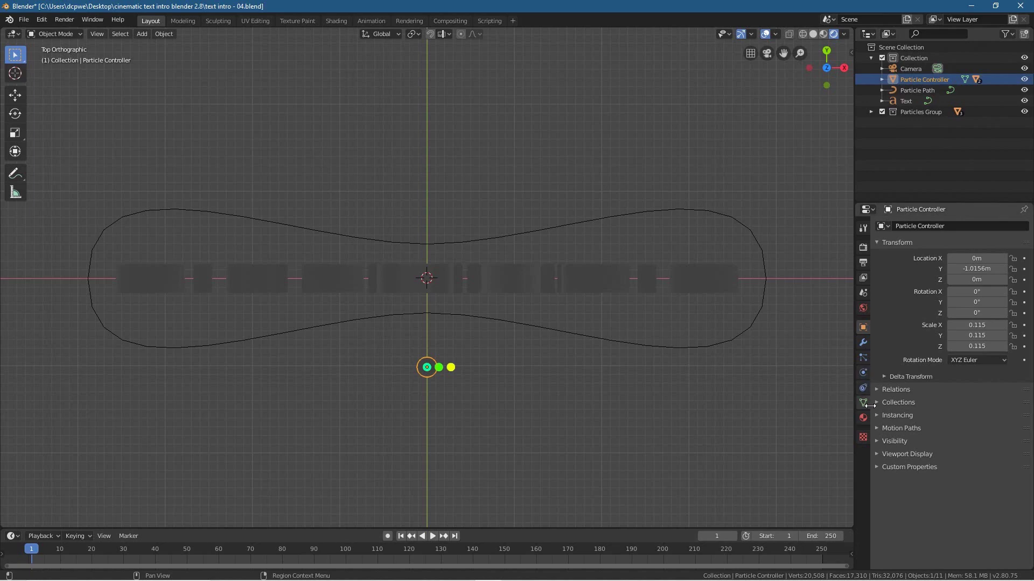
pyautogui.click(863, 387)
pyautogui.click(964, 226)
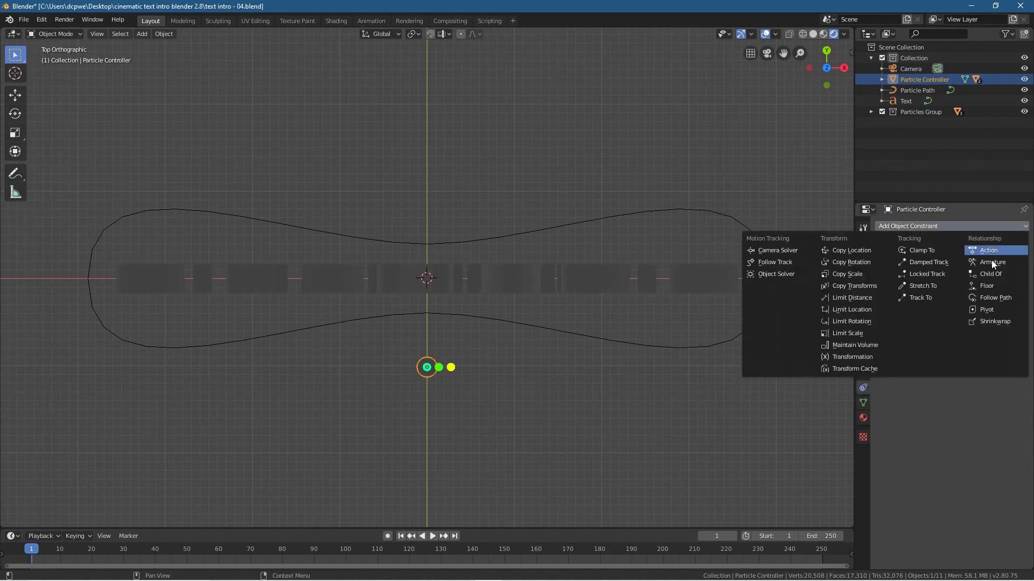
pyautogui.click(996, 297)
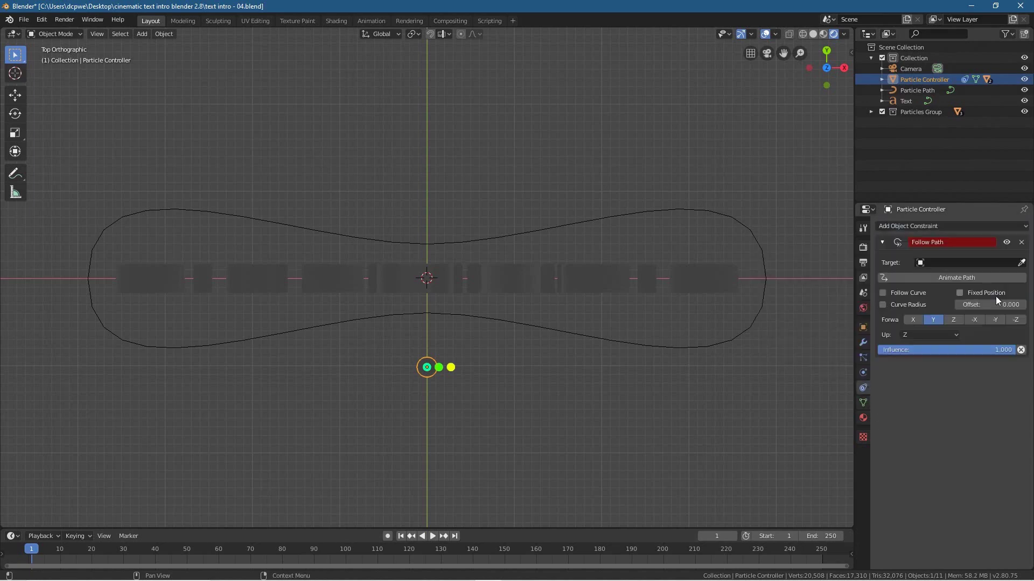
pyautogui.click(943, 262)
pyautogui.click(933, 278)
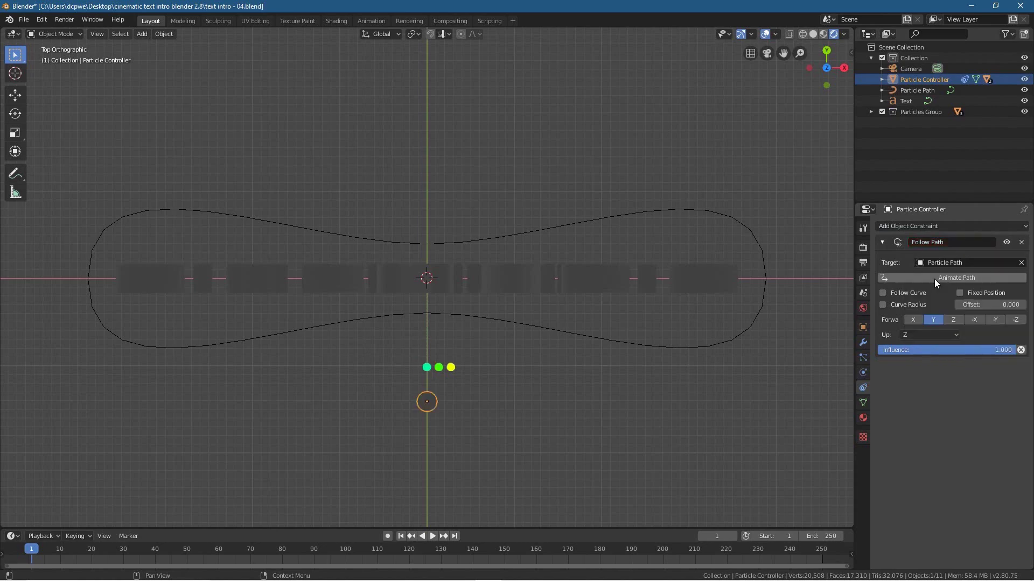
# - Test the animation playback and the Follow Path Offset, and reset the Offset to 0
pyautogui.press('space')
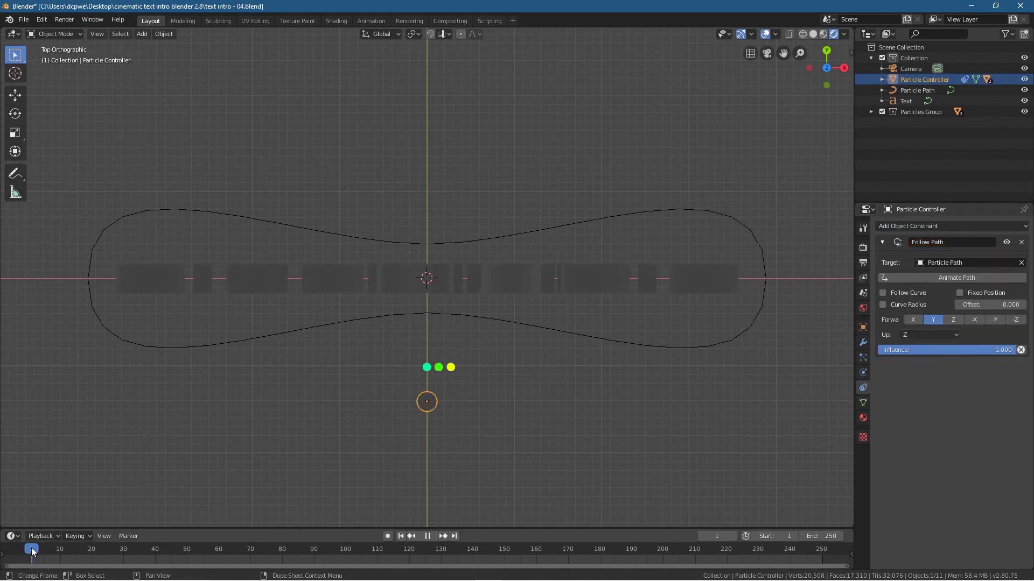
pyautogui.click(33, 554)
pyautogui.press('Escape')
pyautogui.moveTo(981, 308)
pyautogui.mouseDown()
pyautogui.moveTo(1012, 307)
pyautogui.moveTo(974, 307)
pyautogui.moveTo(985, 307)
pyautogui.mouseUp()
pyautogui.click(985, 304)
pyautogui.write('0')
pyautogui.press('Return')
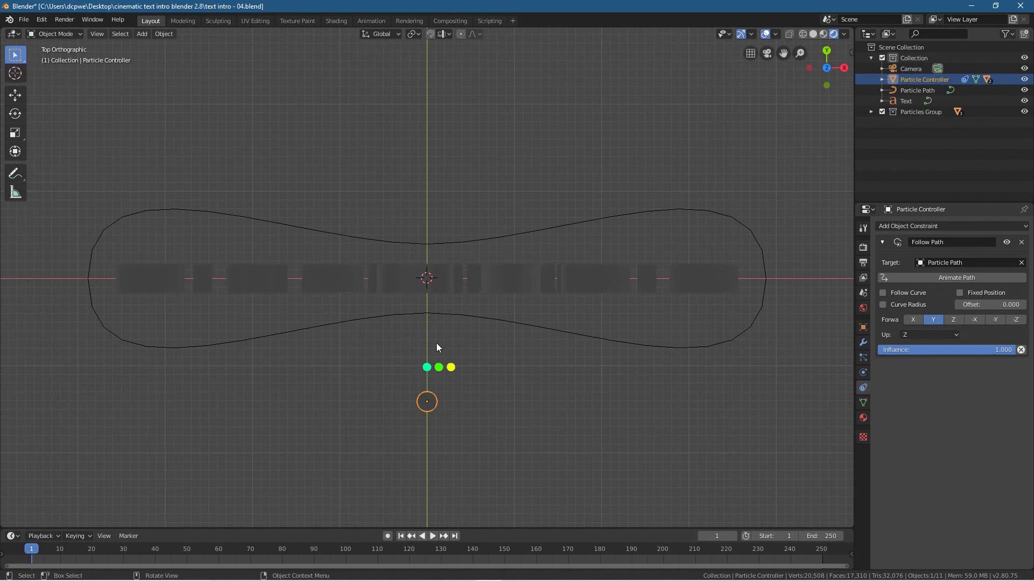
# - Move Particle Controller about 0.89 m along Y toward the path, try an Offset of 1.7 and reset it to its default
pyautogui.press('g')
pyautogui.press('y')
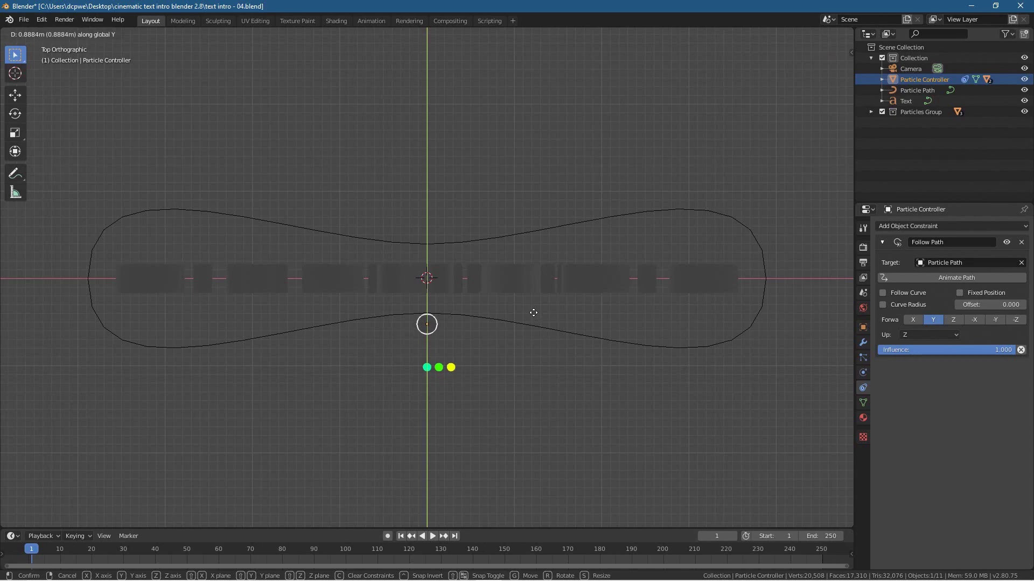
pyautogui.click(533, 312)
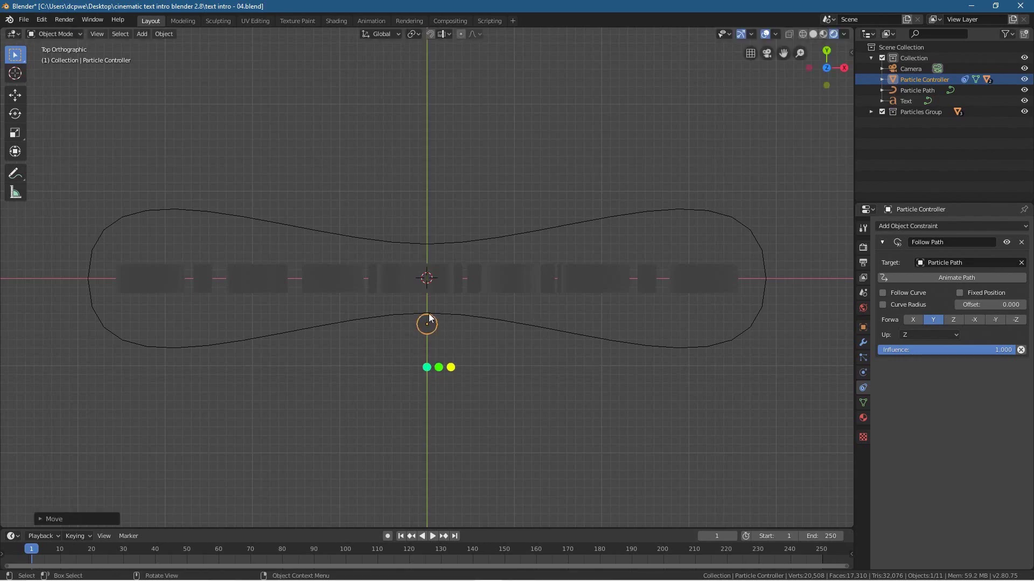
pyautogui.moveTo(991, 305)
pyautogui.mouseDown()
pyautogui.moveTo(1017, 305)
pyautogui.moveTo(1001, 304)
pyautogui.mouseUp()
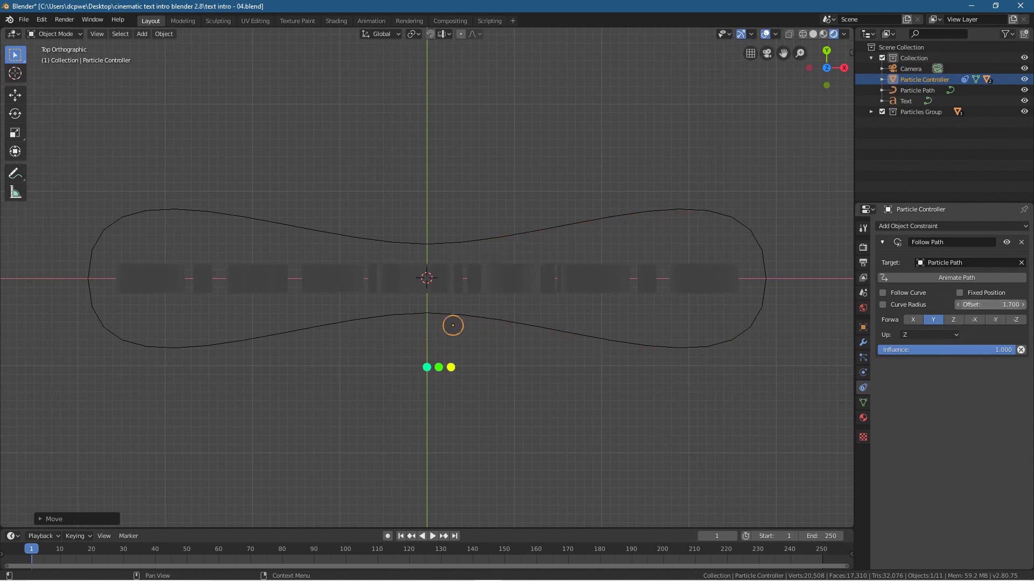
pyautogui.press('BackSpace')
# - Move Particle Controller about 0.1 m further along Y so its centre sits on the path curve
pyautogui.scroll(1, 473, 305)
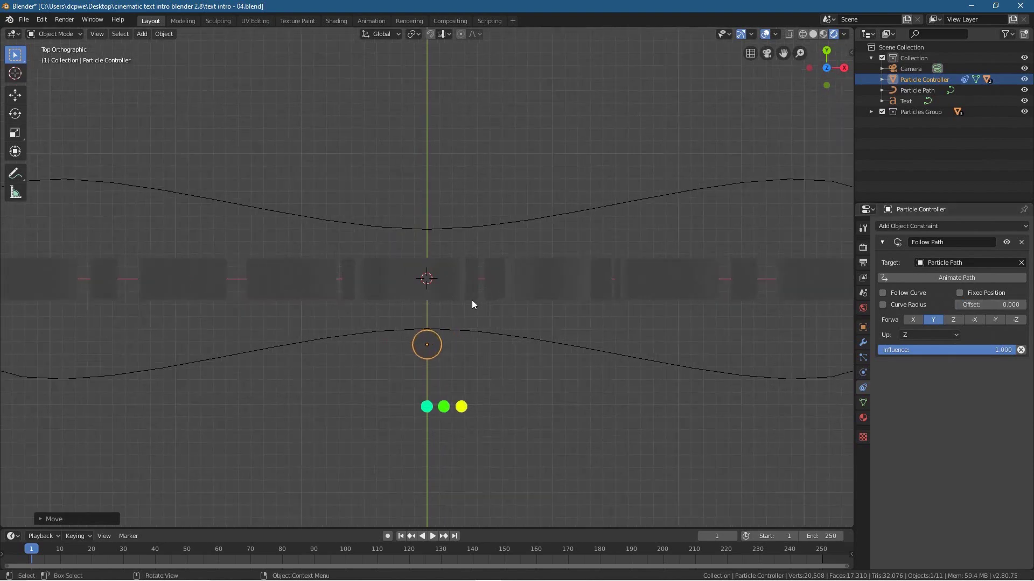
pyautogui.scroll(4, 473, 304)
pyautogui.press('g')
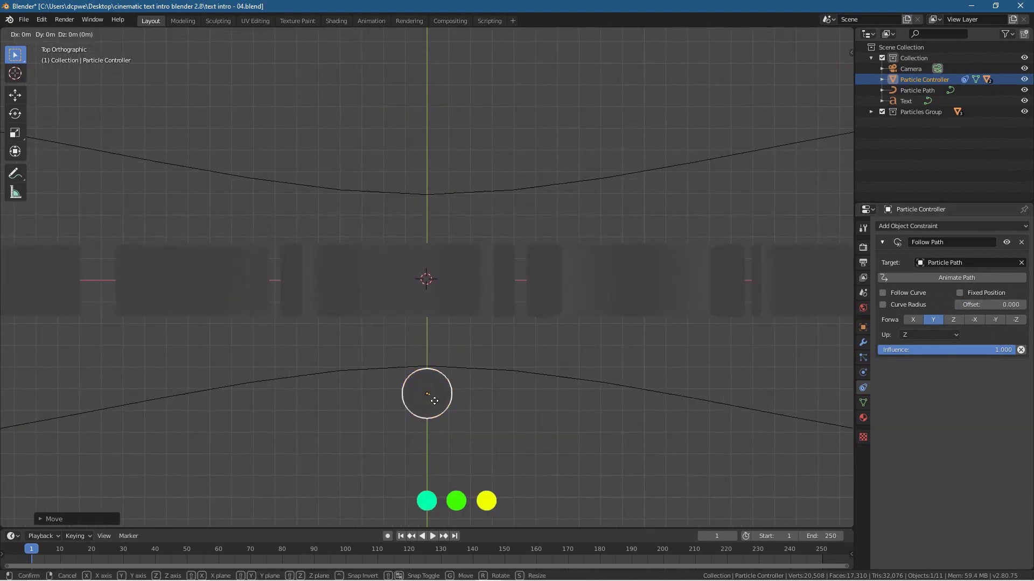
pyautogui.press('y')
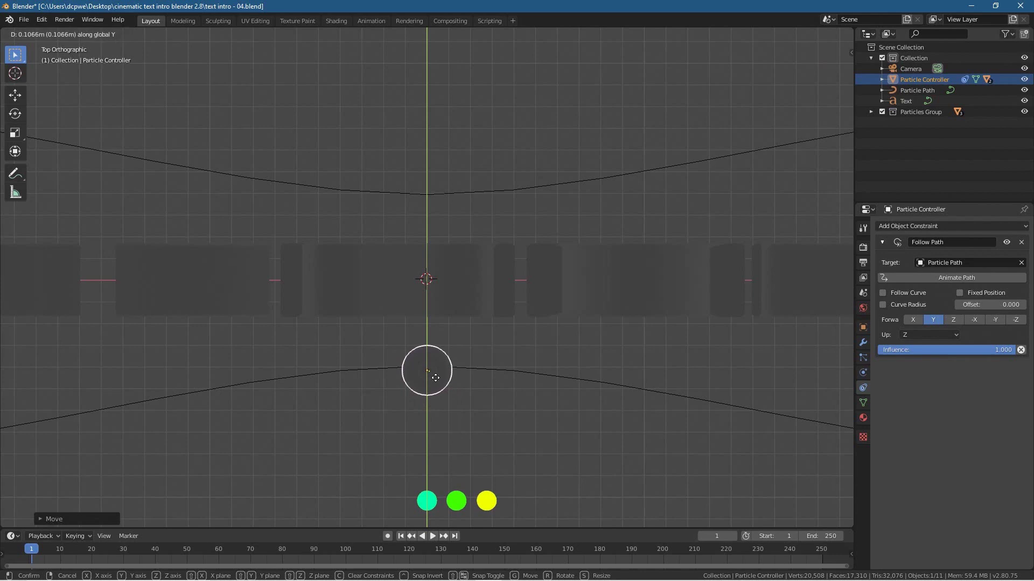
pyautogui.click(436, 377)
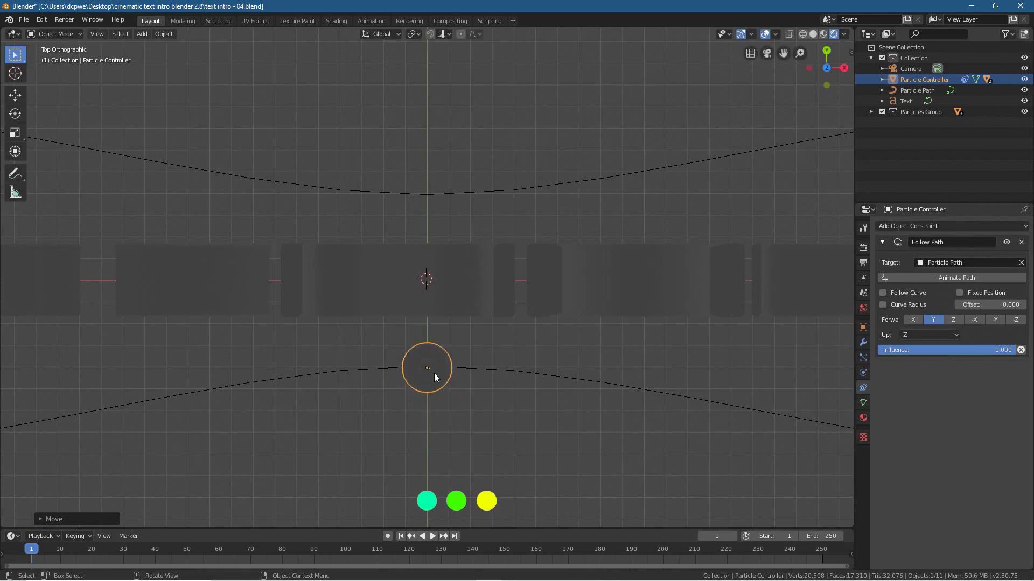
pyautogui.scroll(-5, 536, 400)
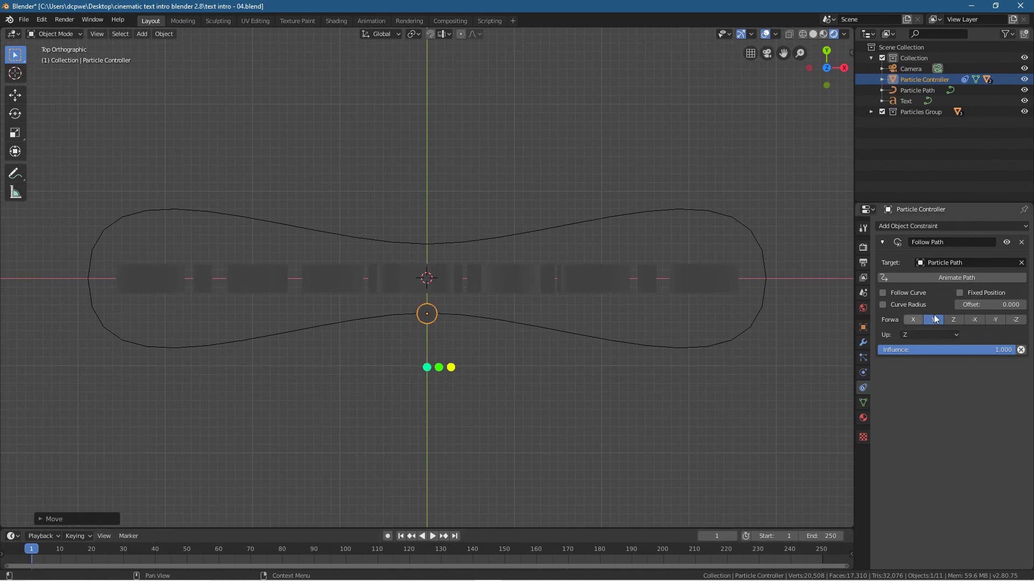
# - Try larger Follow Path Offset values to send Particle Controller along the curve, and restore the Offset to 0
pyautogui.moveTo(990, 304)
pyautogui.mouseDown()
pyautogui.moveTo(1033, 305)
pyautogui.moveTo(1005, 305)
pyautogui.mouseUp()
pyautogui.click(1006, 310)
pyautogui.write('79.30')
pyautogui.press('Return')
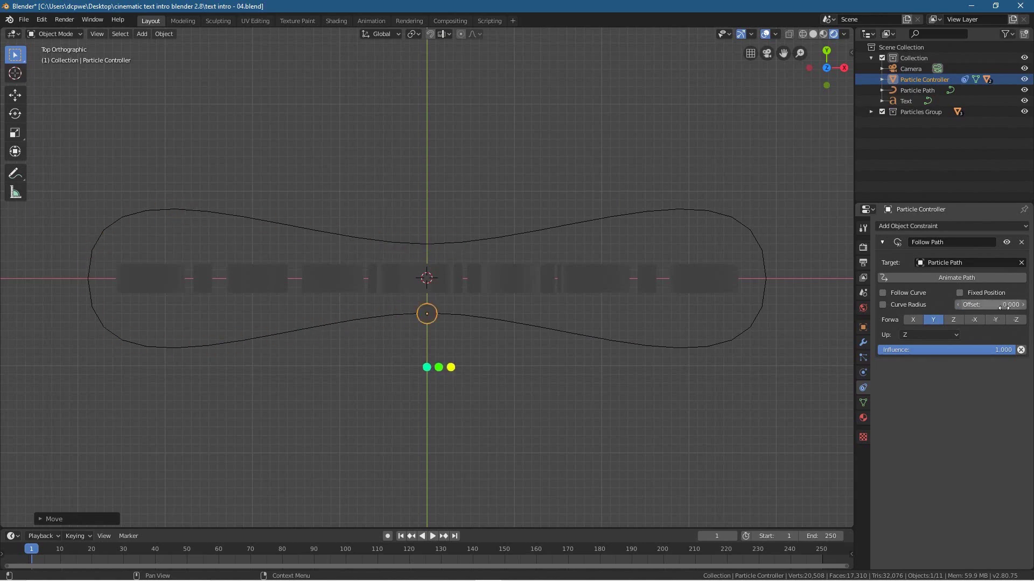
# - Enable automatic keyframing and restart the Screencast Keys display
pyautogui.click(388, 537)
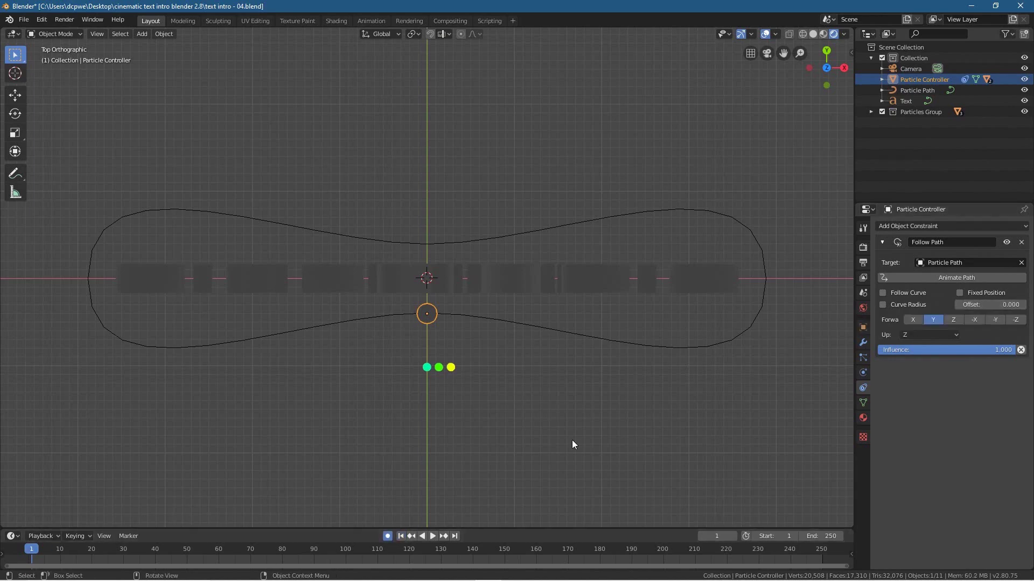
pyautogui.press('n')
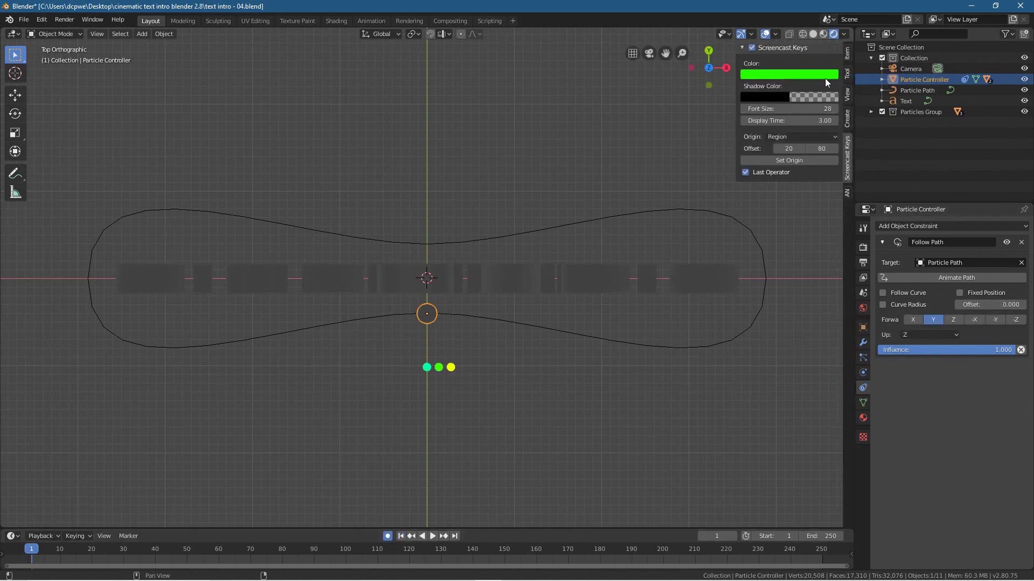
pyautogui.click(757, 48)
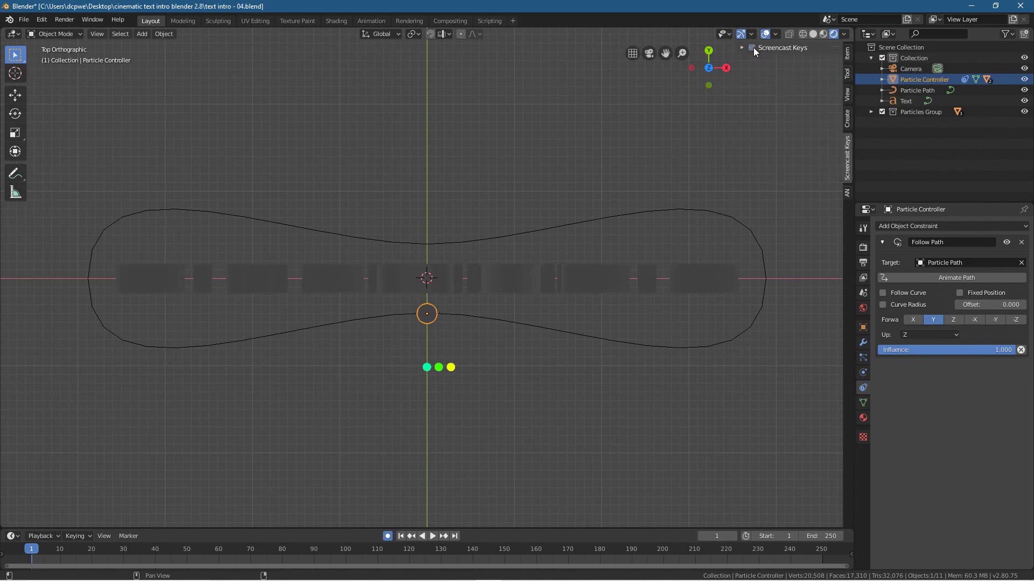
pyautogui.press('n')
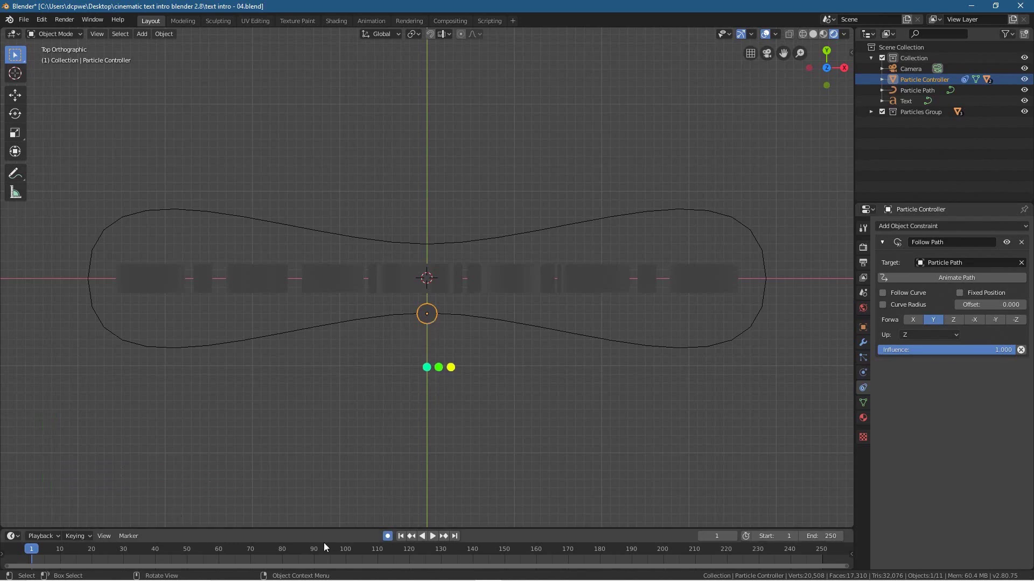
pyautogui.click(387, 537)
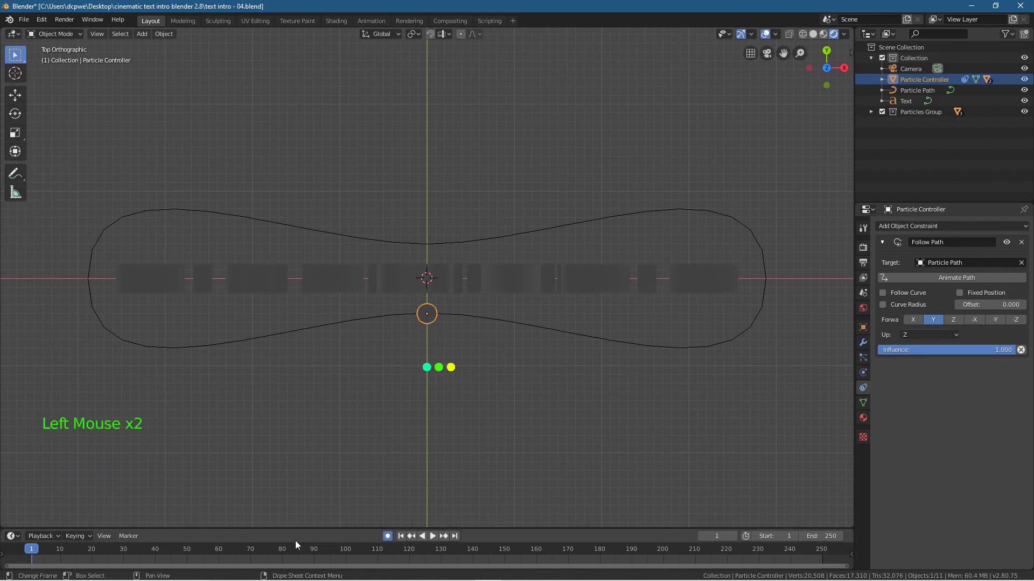
pyautogui.click(388, 536)
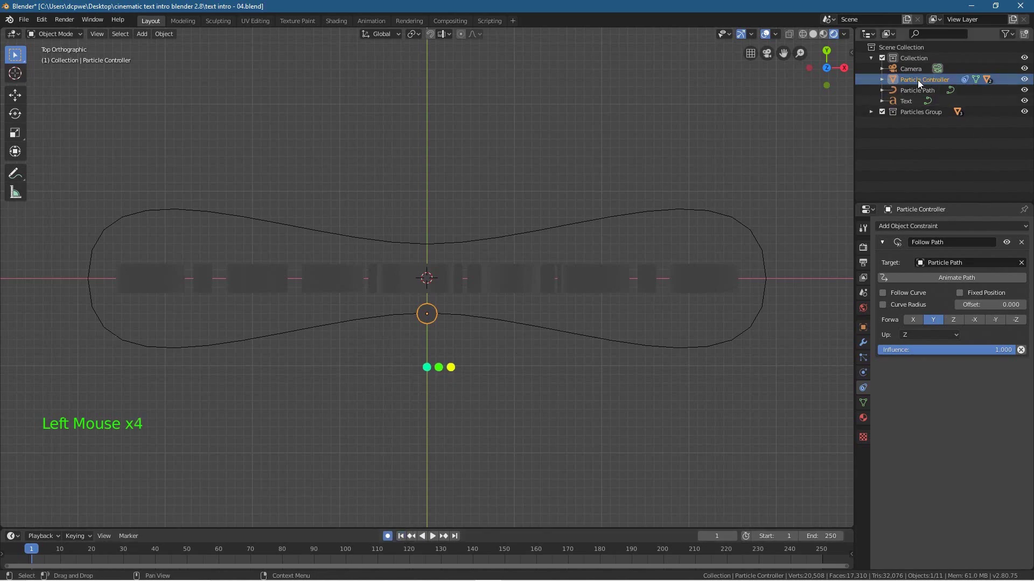
# - Keyframe Particle Controller's Follow Path Offset at 0 on frame 1 and at 100 on frame 250
pyautogui.click(863, 388)
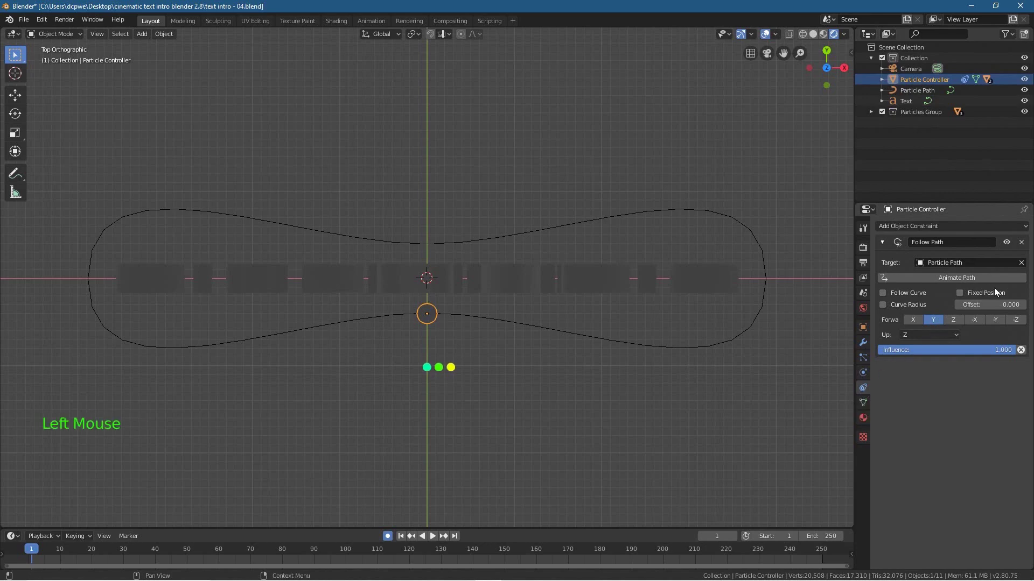
pyautogui.press('i')
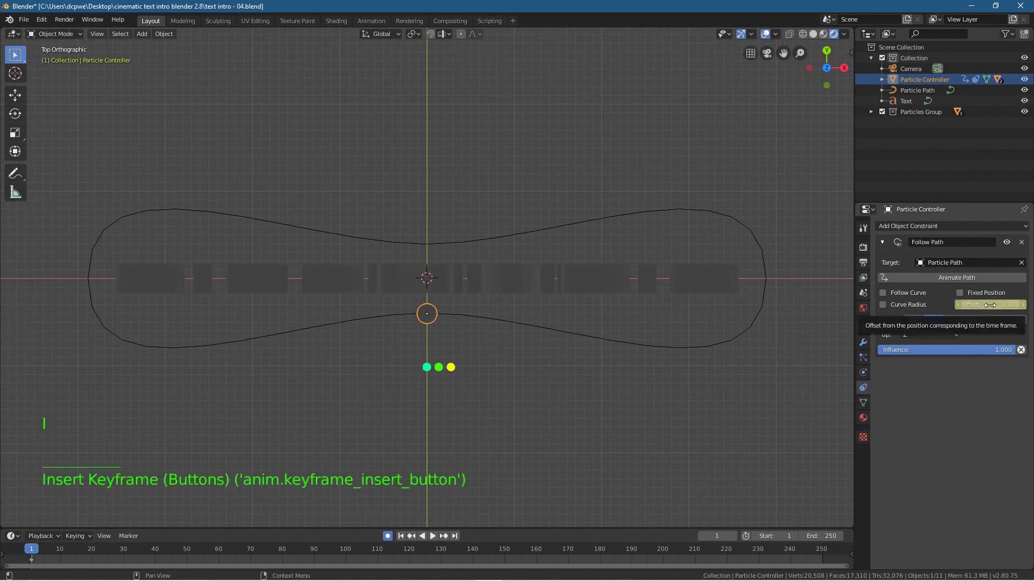
pyautogui.click(456, 534)
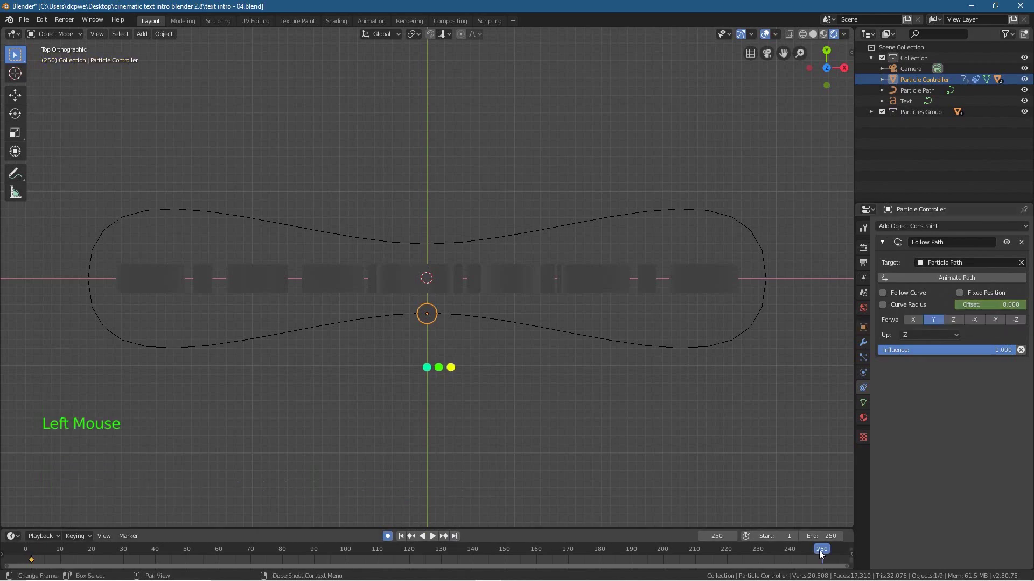
pyautogui.press('i')
pyautogui.click(993, 305)
pyautogui.write('100')
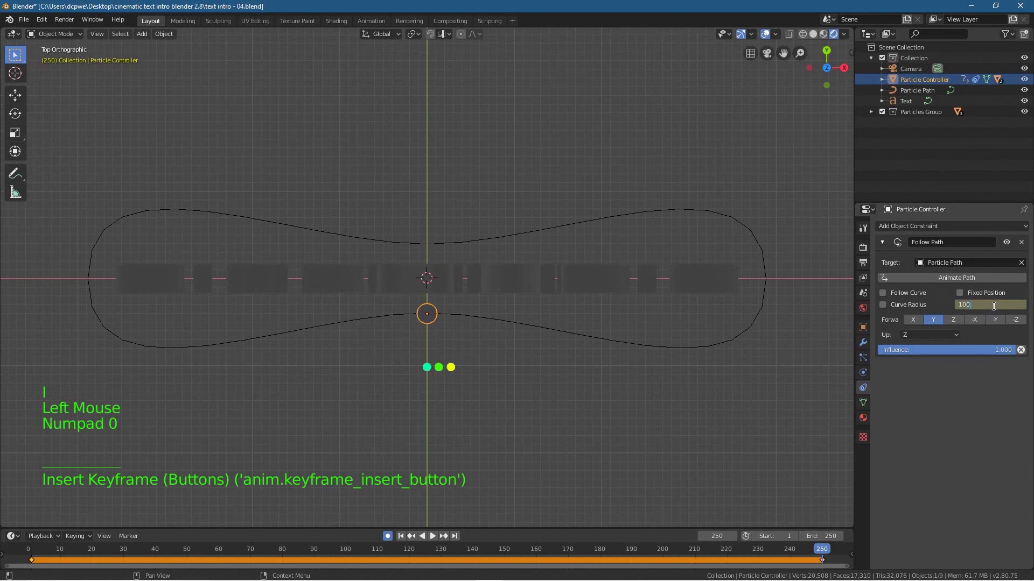
pyautogui.press('Return')
# - Disable automatic keyframing, play the path animation from frame 1 and return to the first frame
pyautogui.click(401, 536)
pyautogui.click(389, 537)
pyautogui.click(429, 537)
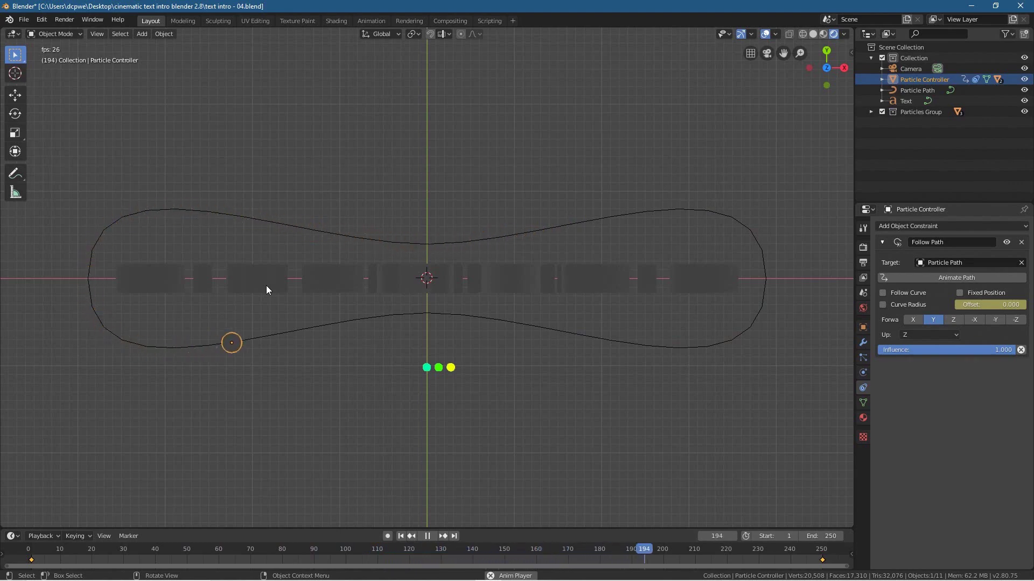
pyautogui.click(421, 536)
pyautogui.click(399, 536)
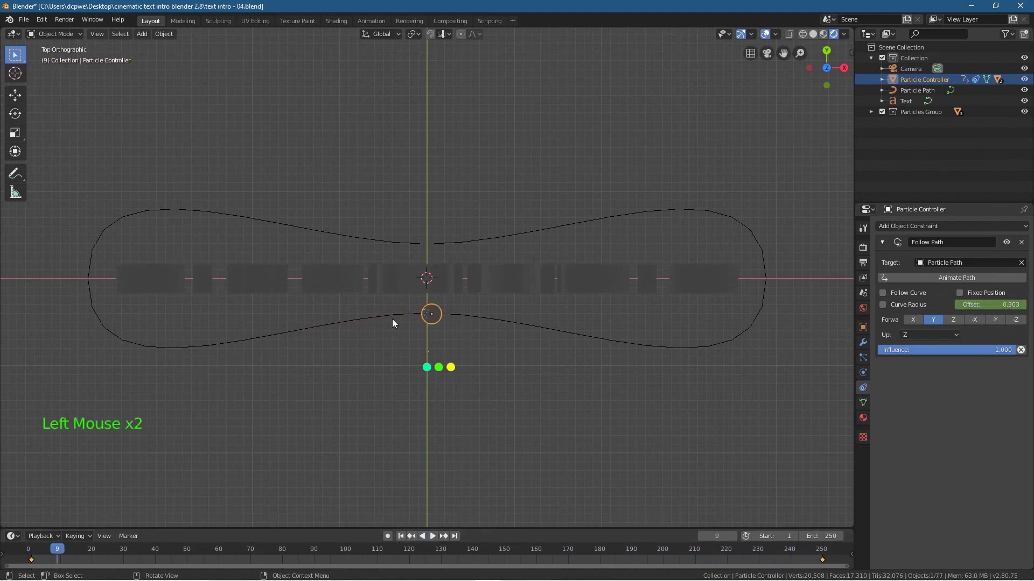
pyautogui.click(401, 536)
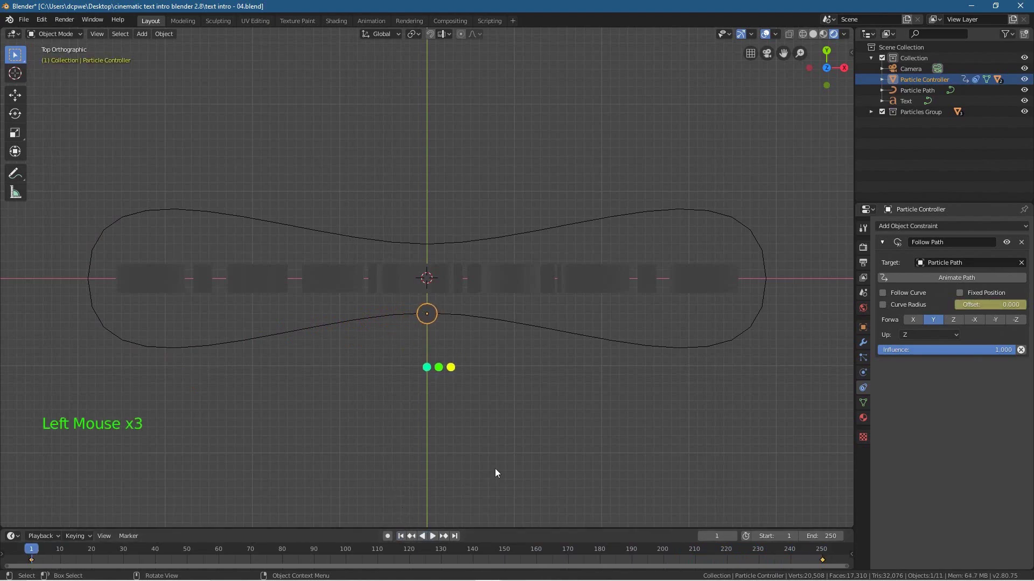
# - Save the project under the file name text intro - 05.blend, overwriting the existing file in the same folder
pyautogui.click(24, 20)
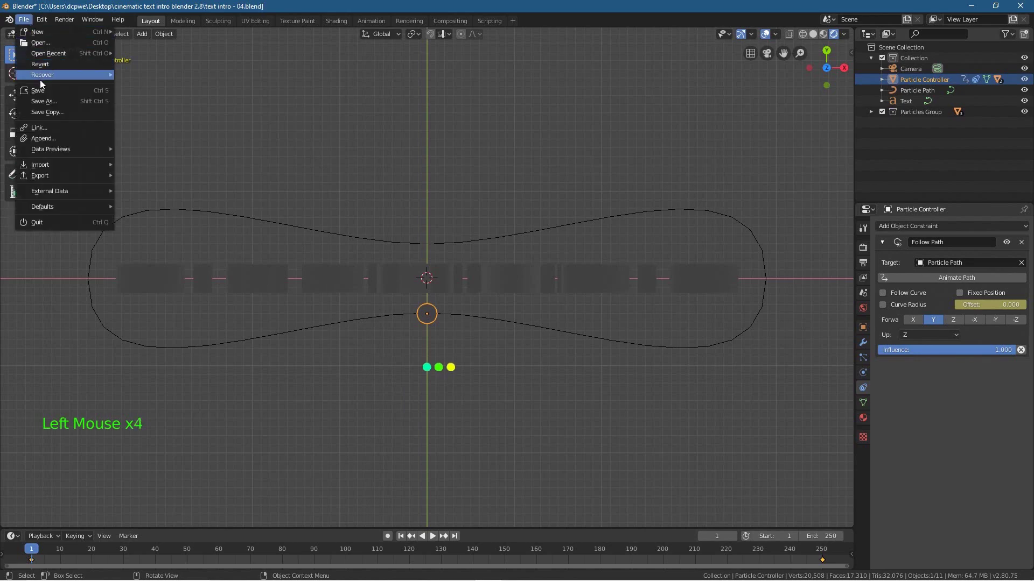
pyautogui.click(40, 101)
pyautogui.click(184, 140)
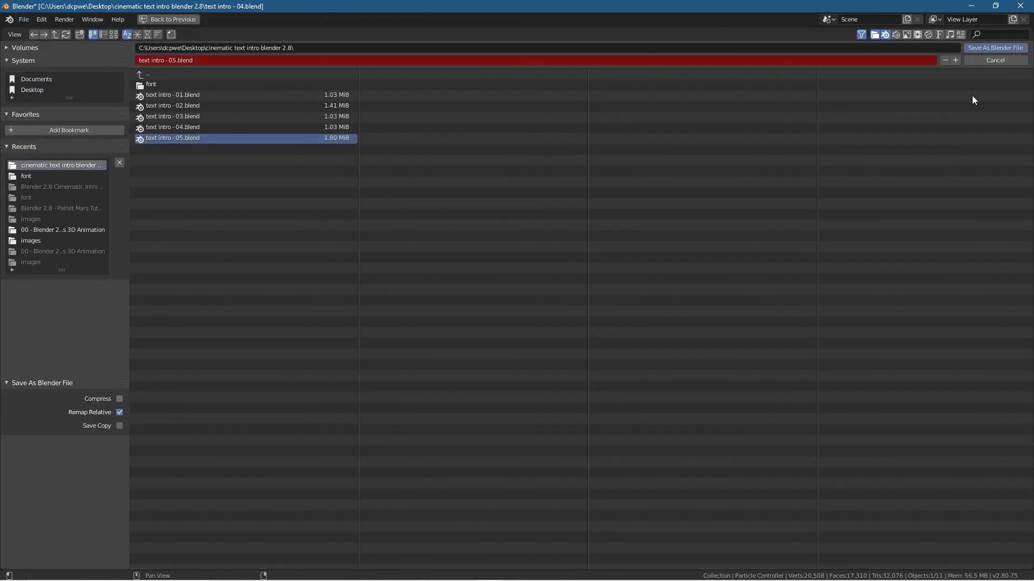
pyautogui.click(994, 48)
# - Select Particle Controller, open its object transform properties and enable automatic keyframing on frame 1
pyautogui.moveTo(432, 385); pyautogui.dragTo(432, 309, button='middle')
pyautogui.click(432, 310)
pyautogui.click(930, 81)
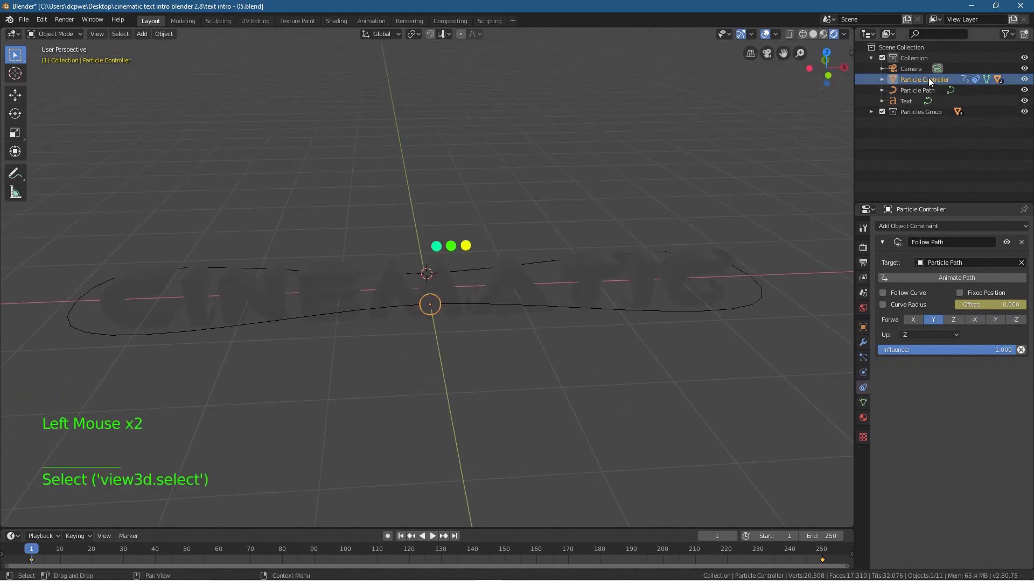
pyautogui.click(916, 84)
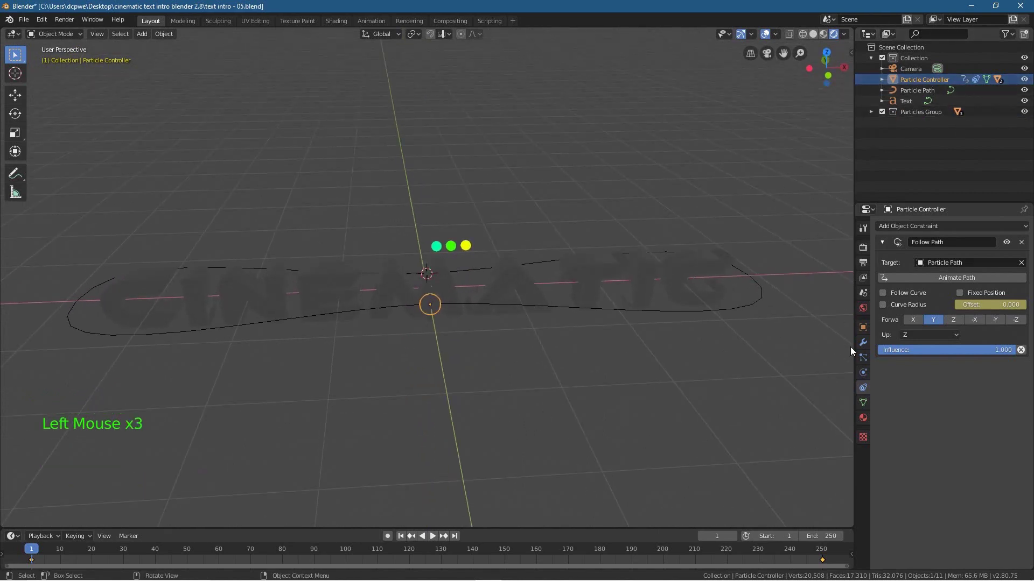
pyautogui.click(863, 328)
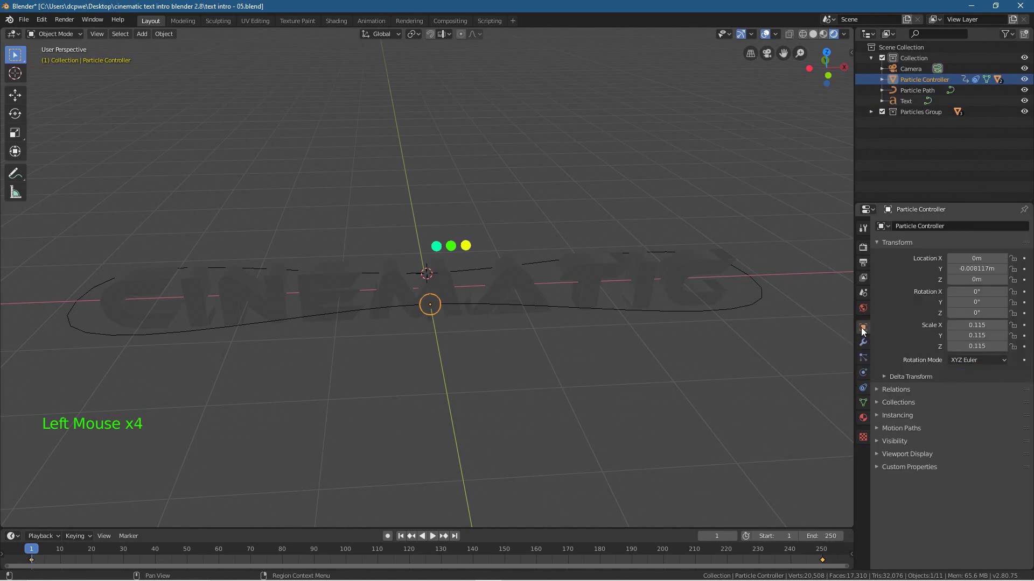
pyautogui.click(388, 536)
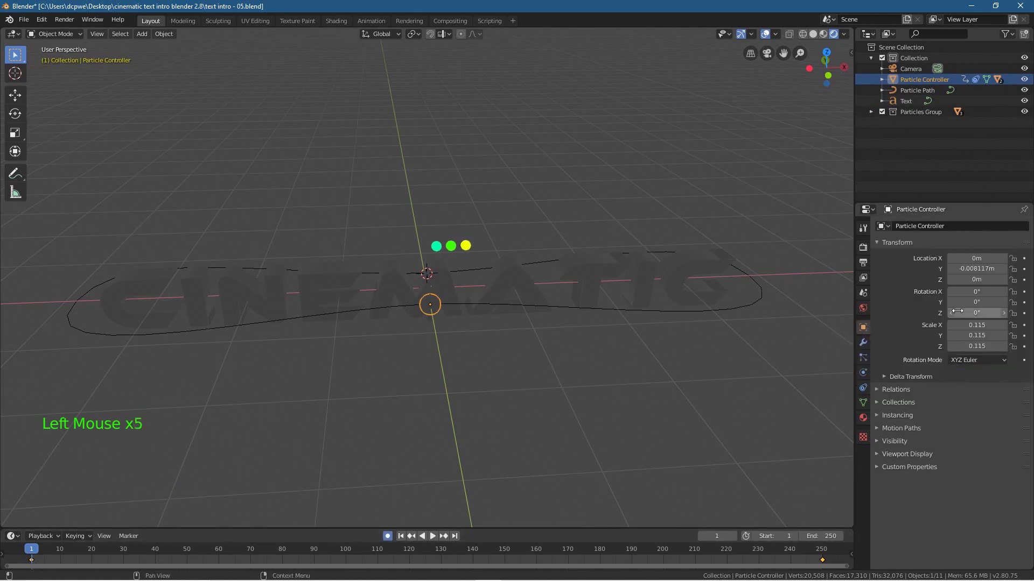
# - Keyframe the Particle Controller's rotation at frame 1 and at the end frame 250
pyautogui.press('i')
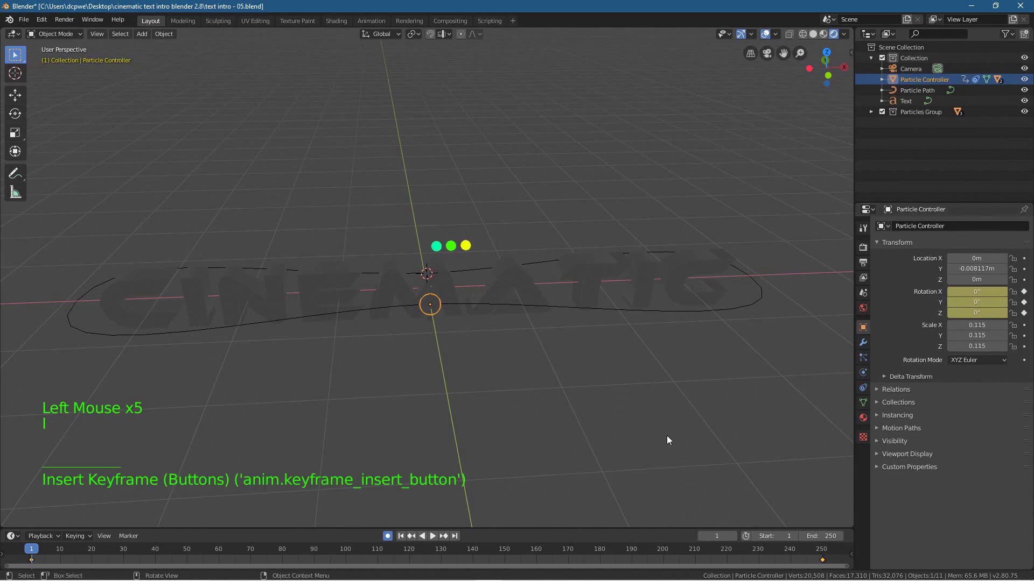
pyautogui.click(458, 536)
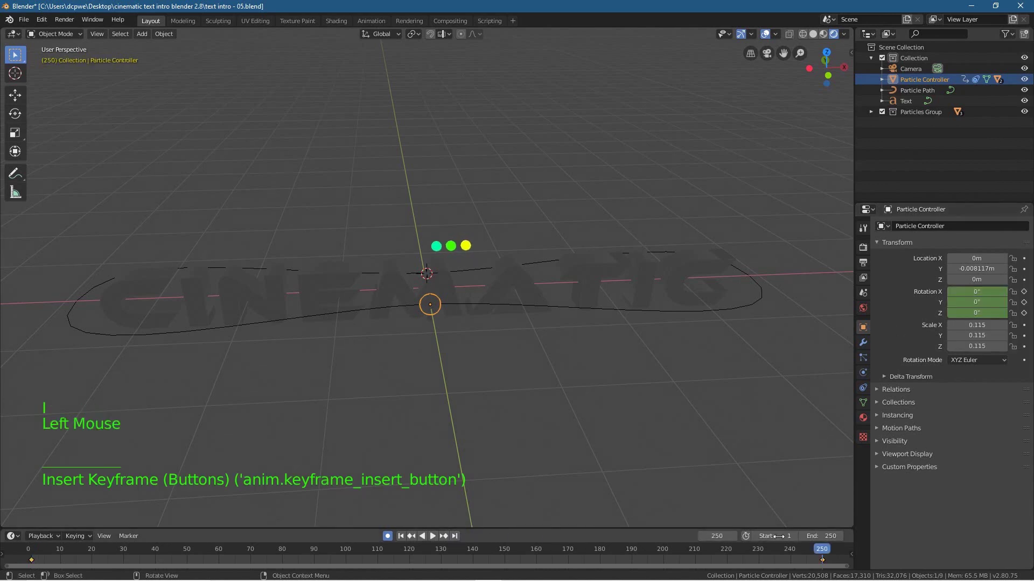
pyautogui.press('i')
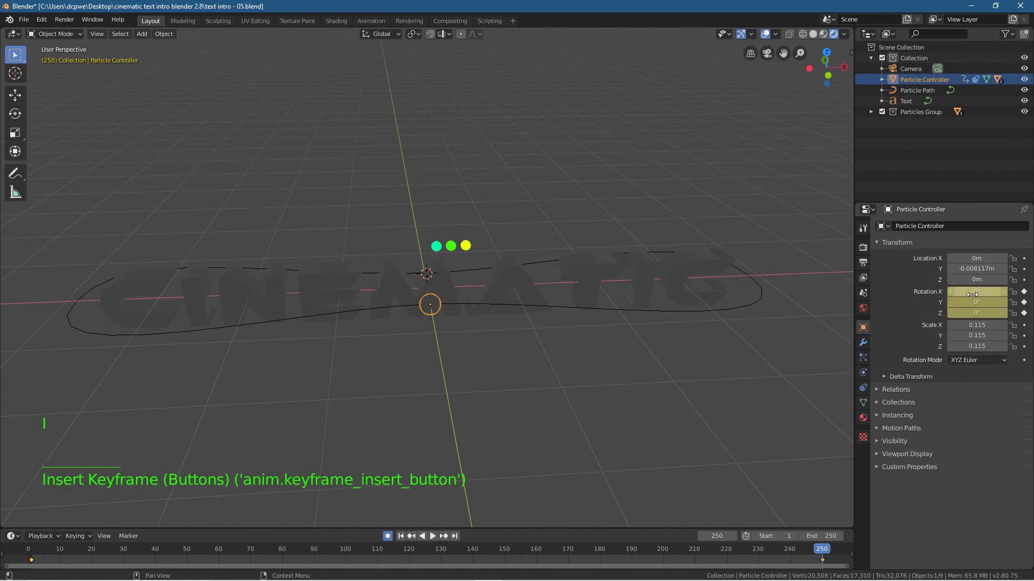
# - Set the Particle Controller's X rotation to 1140° at frame 250 and save the file
pyautogui.click(983, 294)
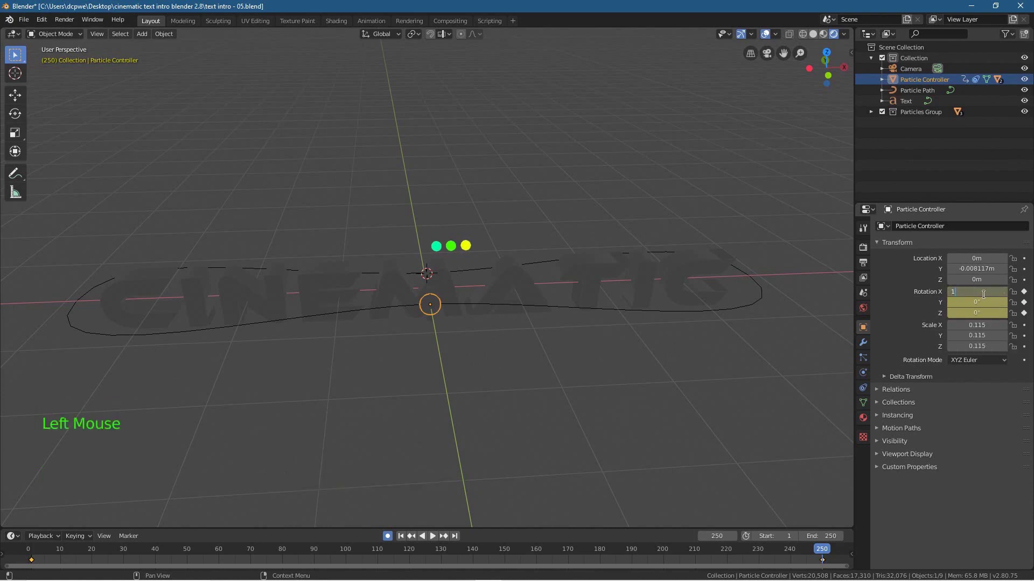
pyautogui.write('114')
pyautogui.press('Return')
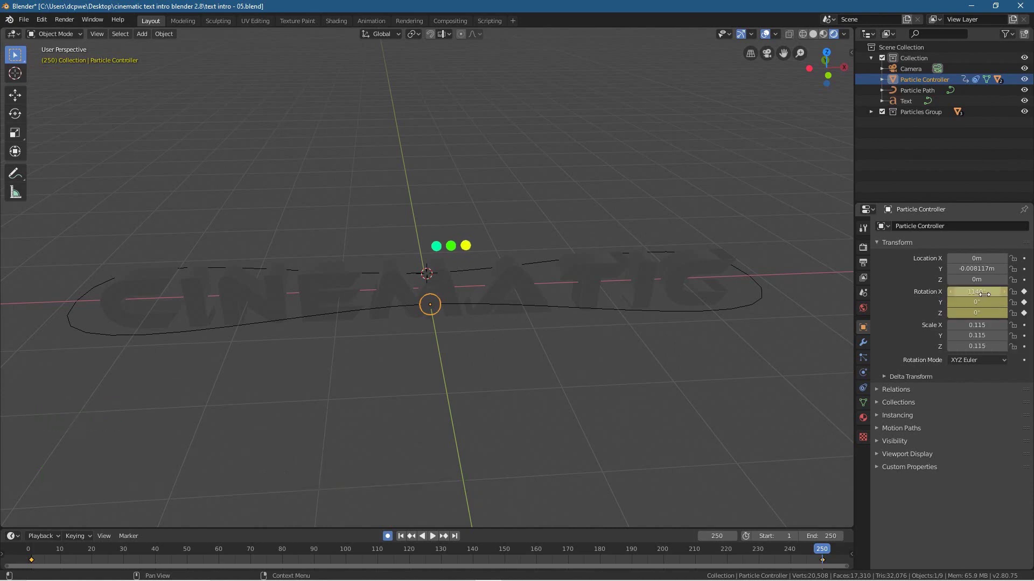
pyautogui.click(24, 22)
pyautogui.click(34, 90)
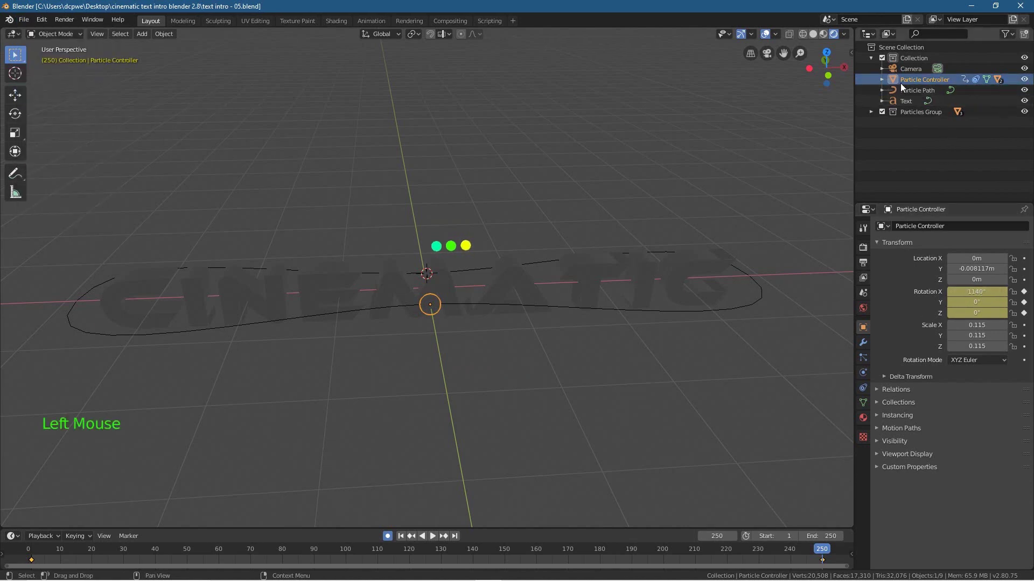
# - Bake all dynamics in the particle caches of Particle Emitter Bottom and Particle Emitter Top
pyautogui.click(881, 80)
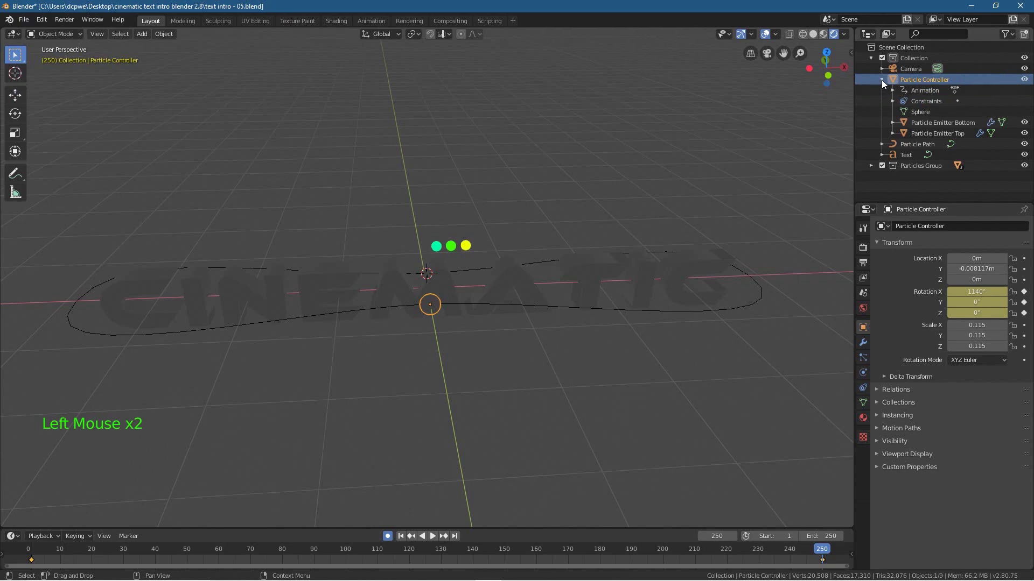
pyautogui.click(931, 122)
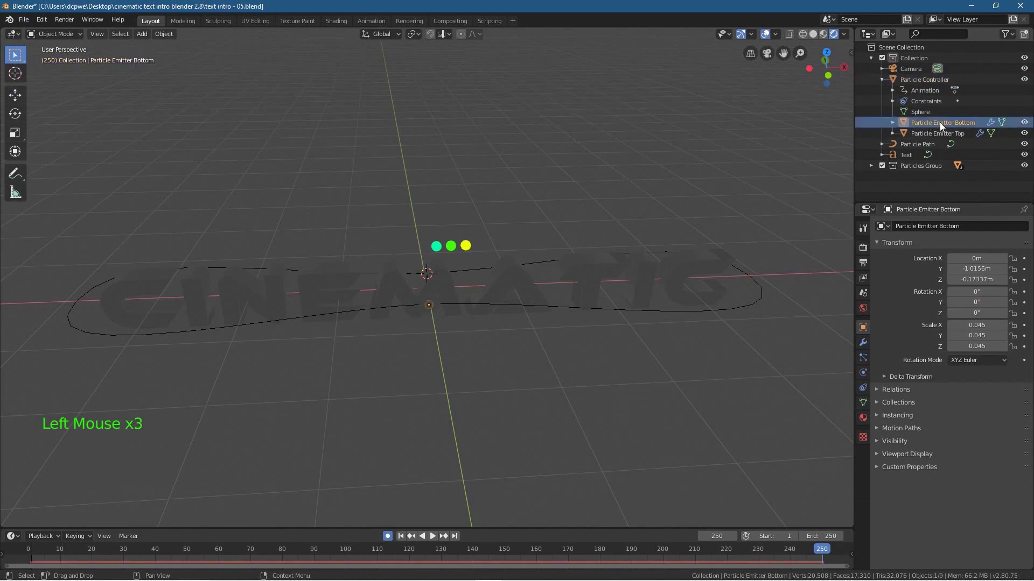
pyautogui.click(863, 358)
pyautogui.scroll(-16, 926, 452)
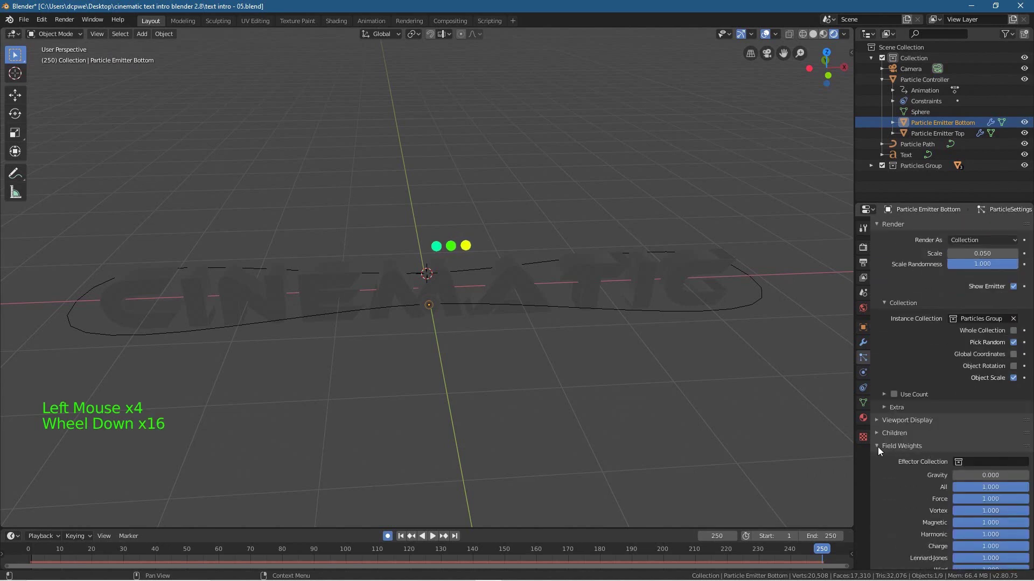
pyautogui.scroll(6, 925, 415)
pyautogui.scroll(-1, 899, 371)
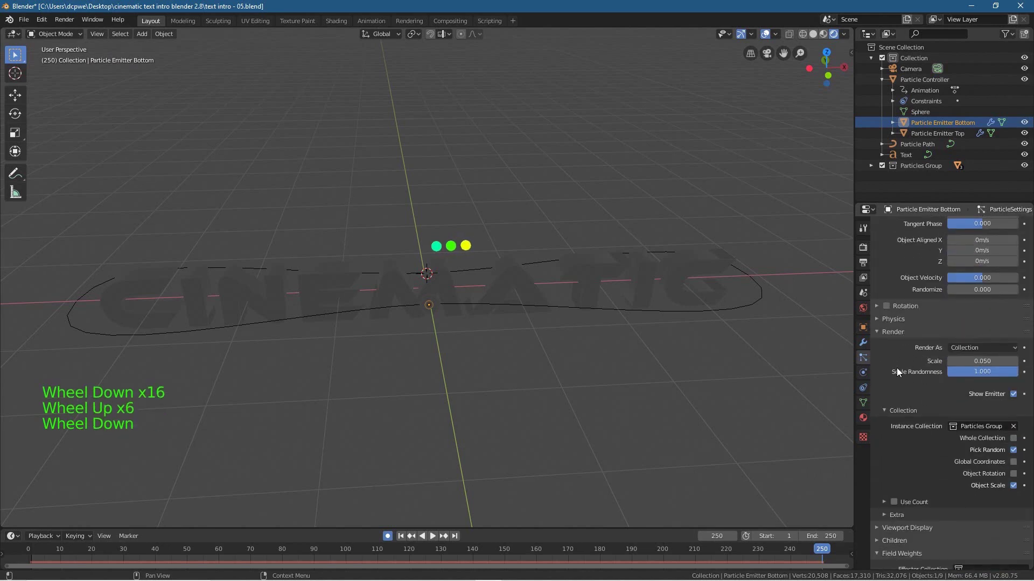
pyautogui.scroll(5, 897, 369)
pyautogui.click(883, 280)
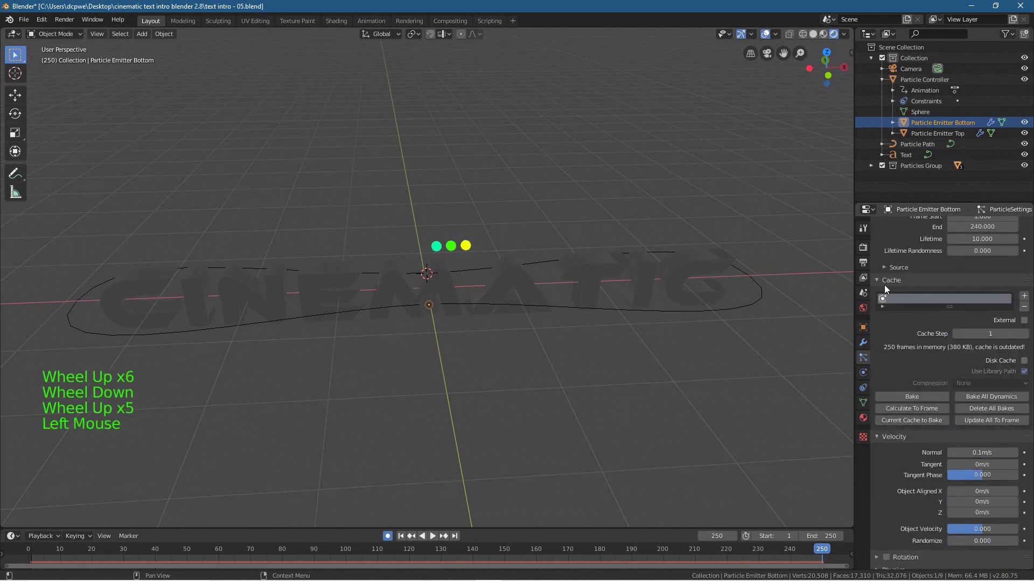
pyautogui.click(1003, 396)
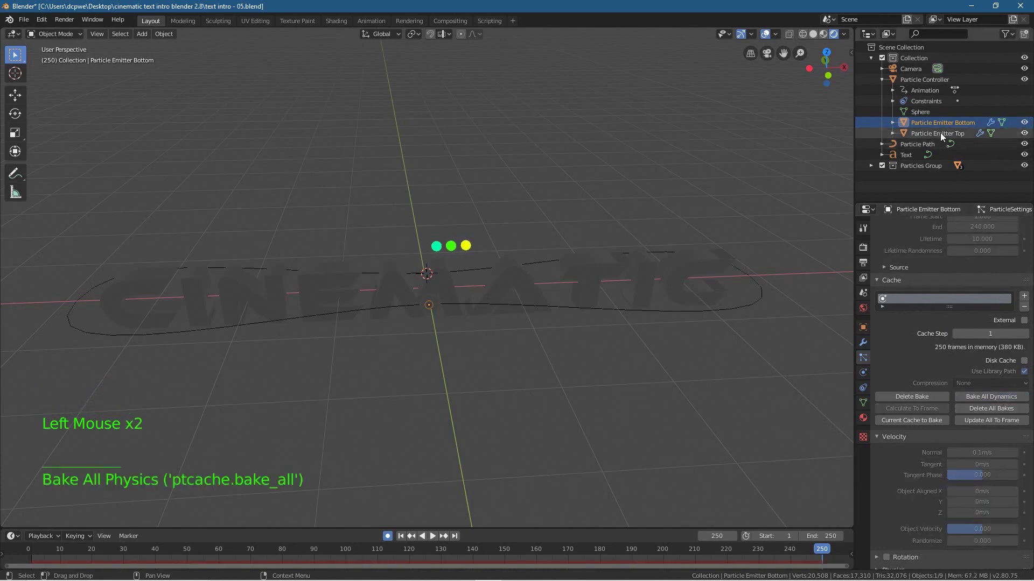
pyautogui.click(932, 134)
pyautogui.click(995, 400)
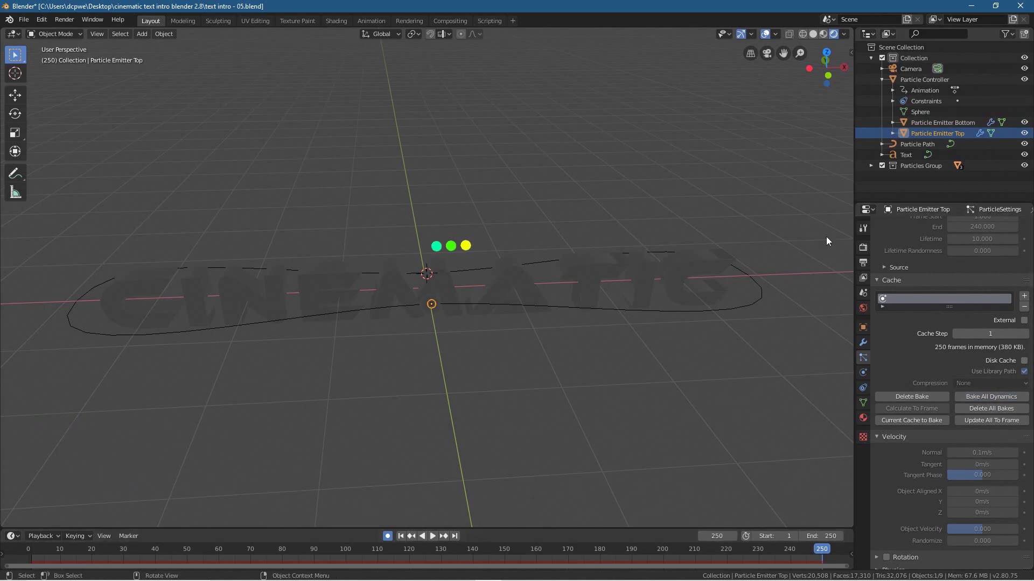
# - Switch to File Explorer, look through the "cinematic text intro blender 2.8" folder and its font subfolder, and return to Blender
pyautogui.click(971, 5)
pyautogui.doubleClick(1002, 21)
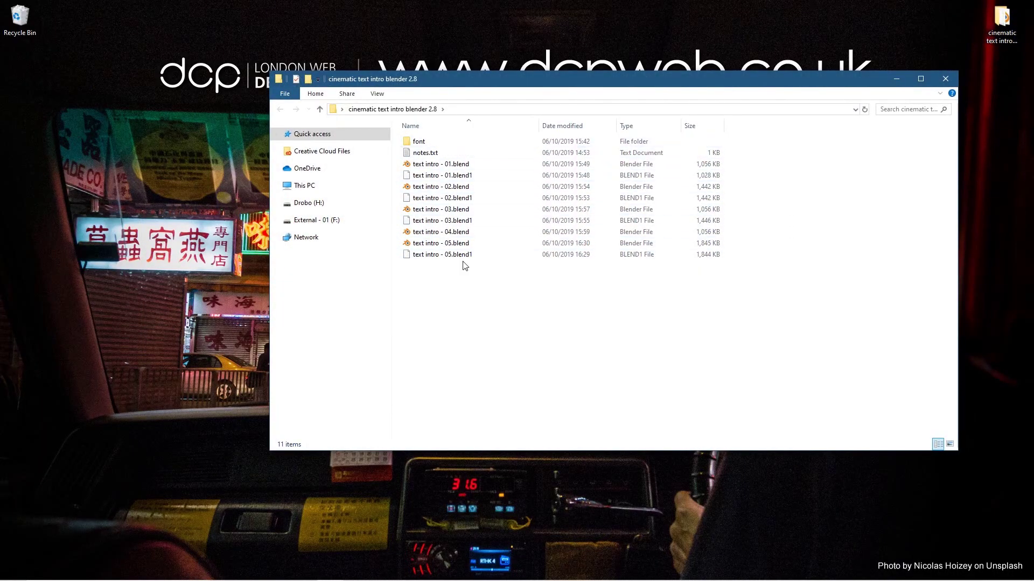
pyautogui.click(436, 255)
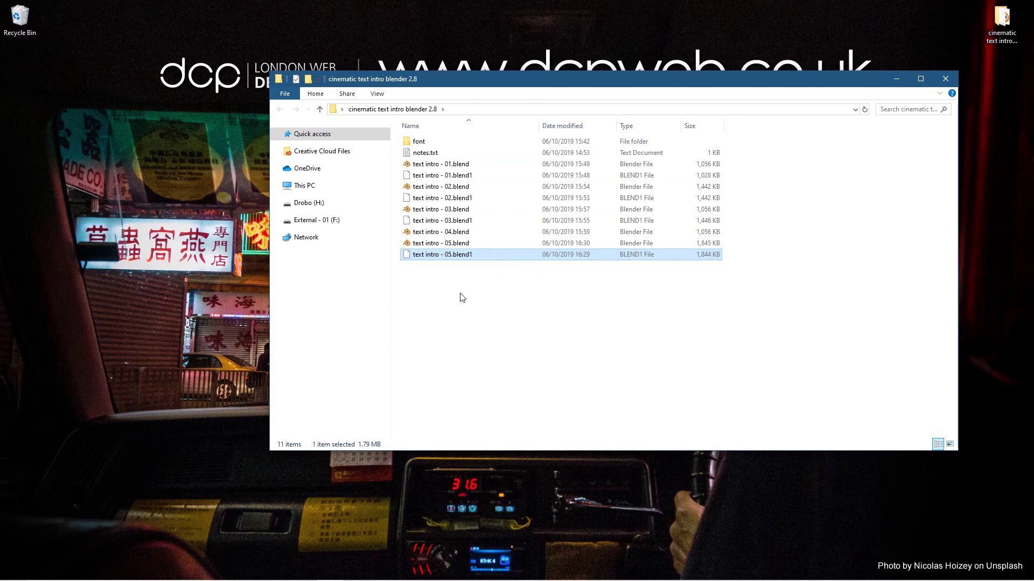
pyautogui.doubleClick(420, 142)
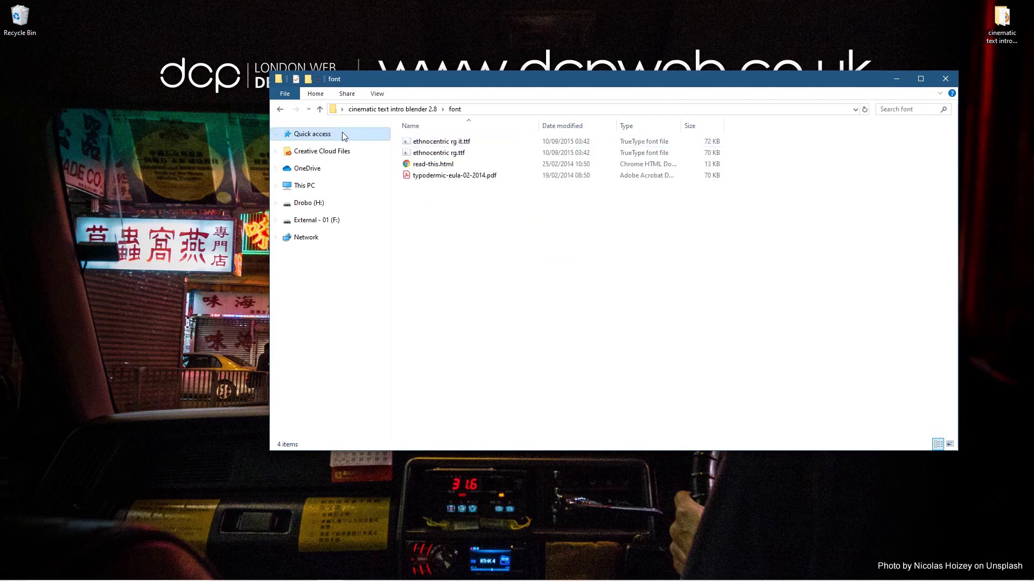
pyautogui.click(279, 111)
pyautogui.moveTo(655, 579)
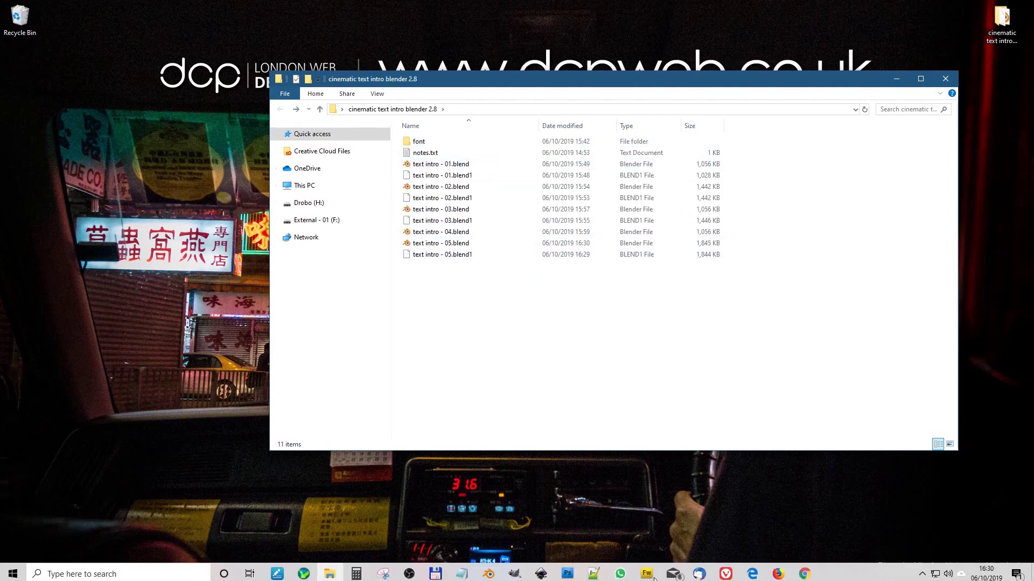
pyautogui.click(489, 576)
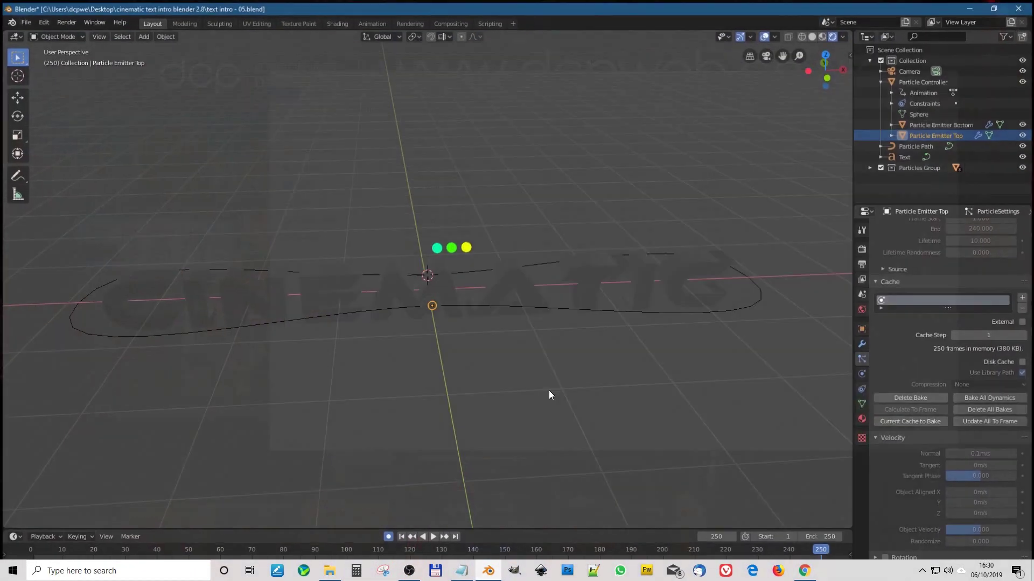
# - Save the file with the baked particles and return the timeline to frame 1
pyautogui.click(24, 19)
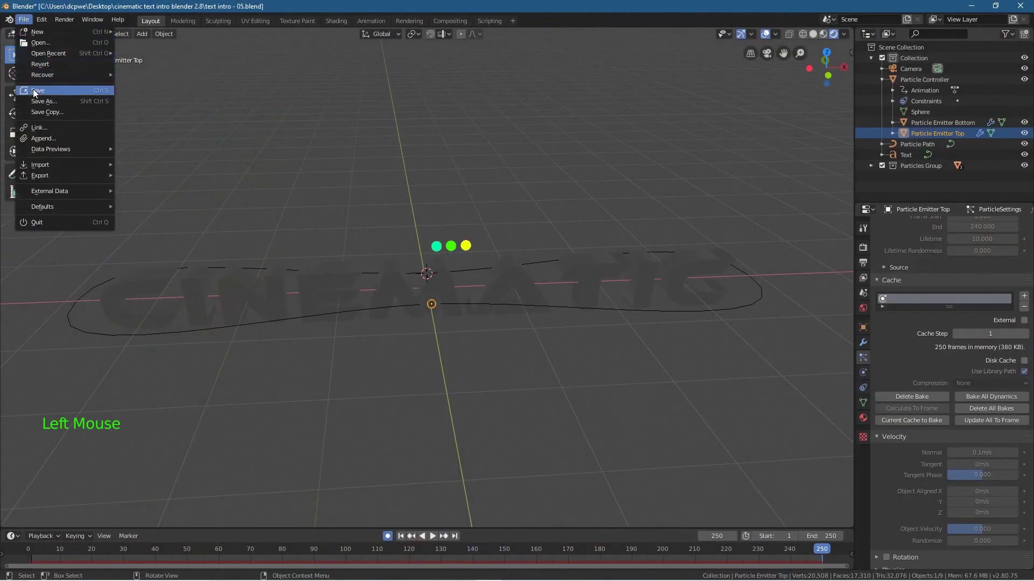
pyautogui.click(34, 90)
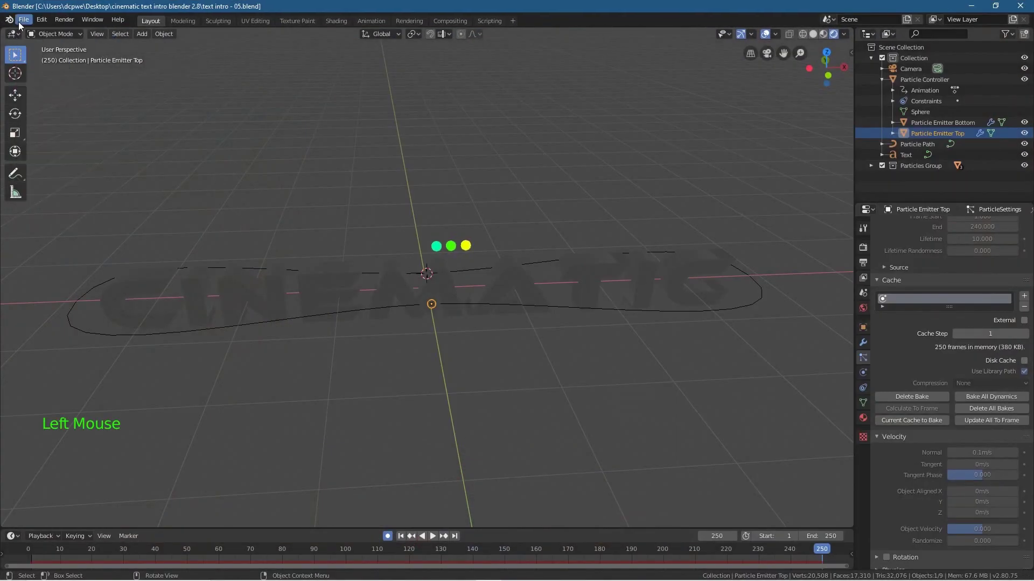
pyautogui.click(402, 537)
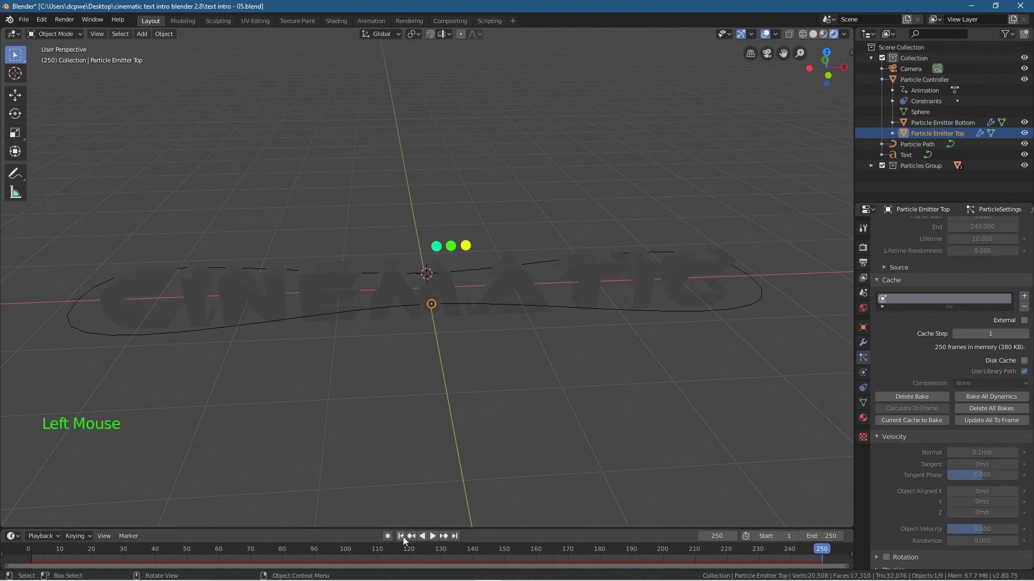
pyautogui.click(403, 537)
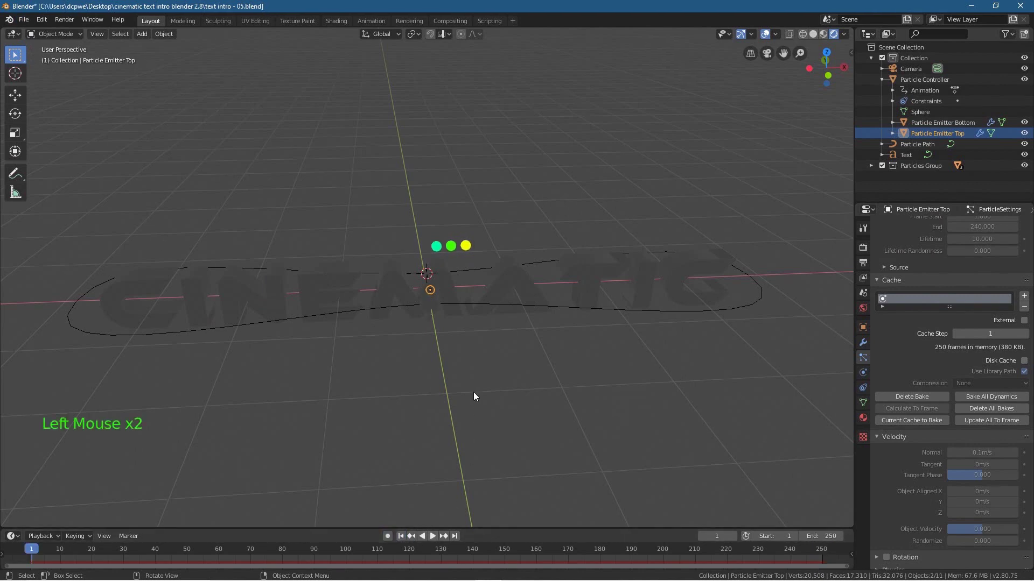
# - Play the particle animation through the camera view with the viewport overlays hidden
pyautogui.press('KP_0')
pyautogui.scroll(-5, 434, 358)
pyautogui.scroll(4, 451, 280)
pyautogui.scroll(-2, 490, 264)
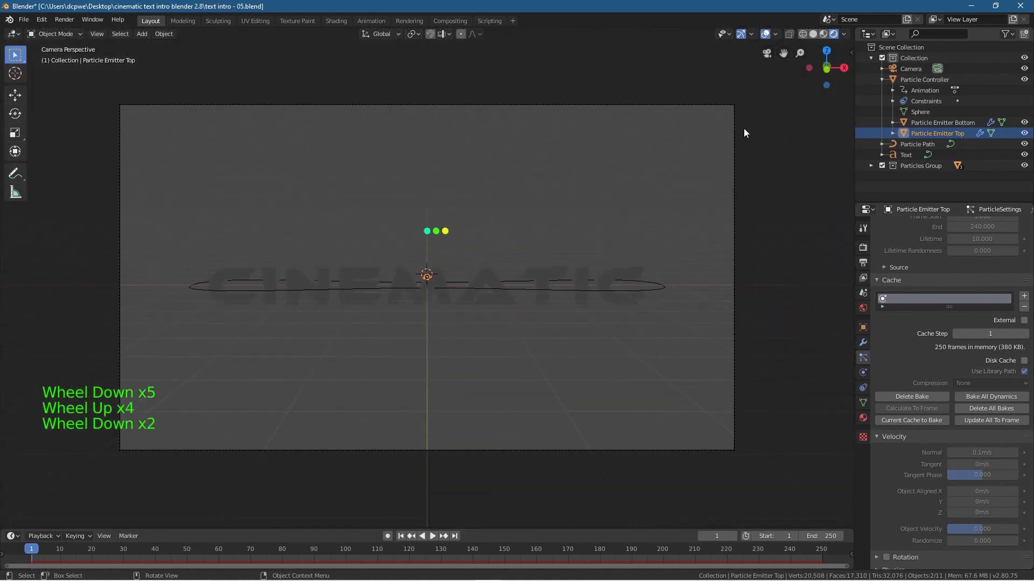
pyautogui.scroll(1, 419, 367)
pyautogui.click(434, 538)
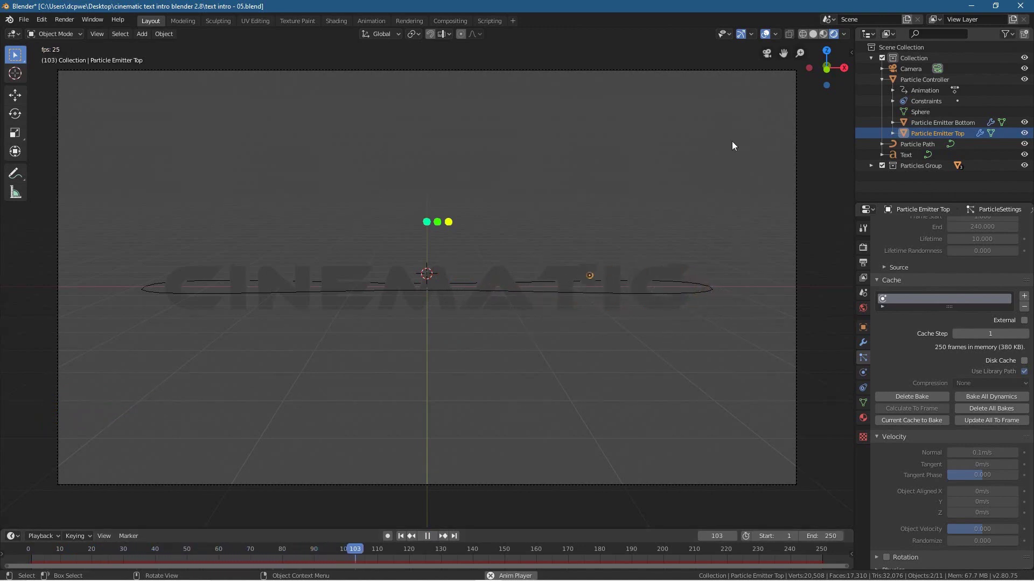
pyautogui.click(765, 34)
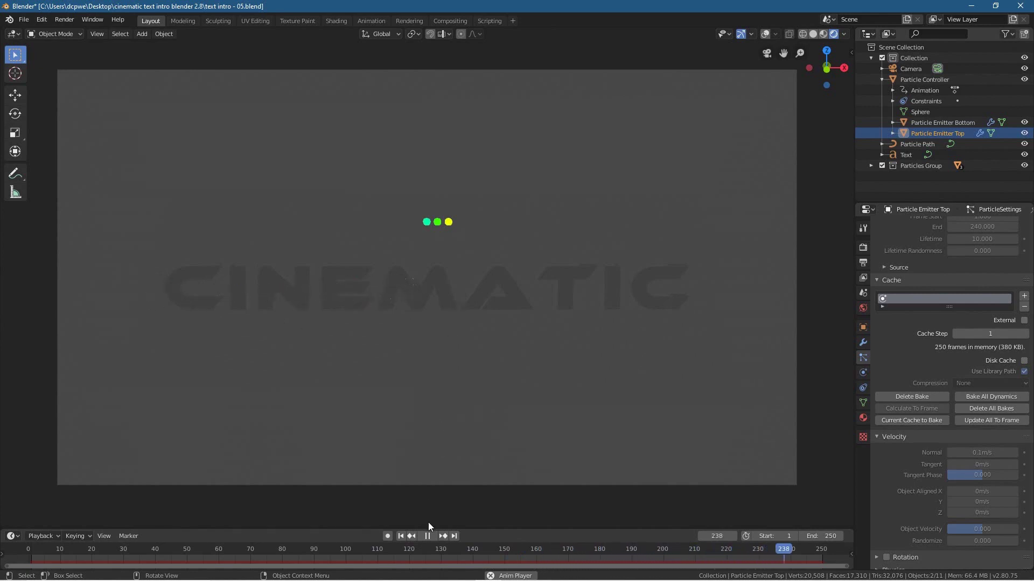
pyautogui.click(426, 536)
# - Scrub to the early frames, play the animation up to frame 72, and render that frame as a test image
pyautogui.click(115, 550)
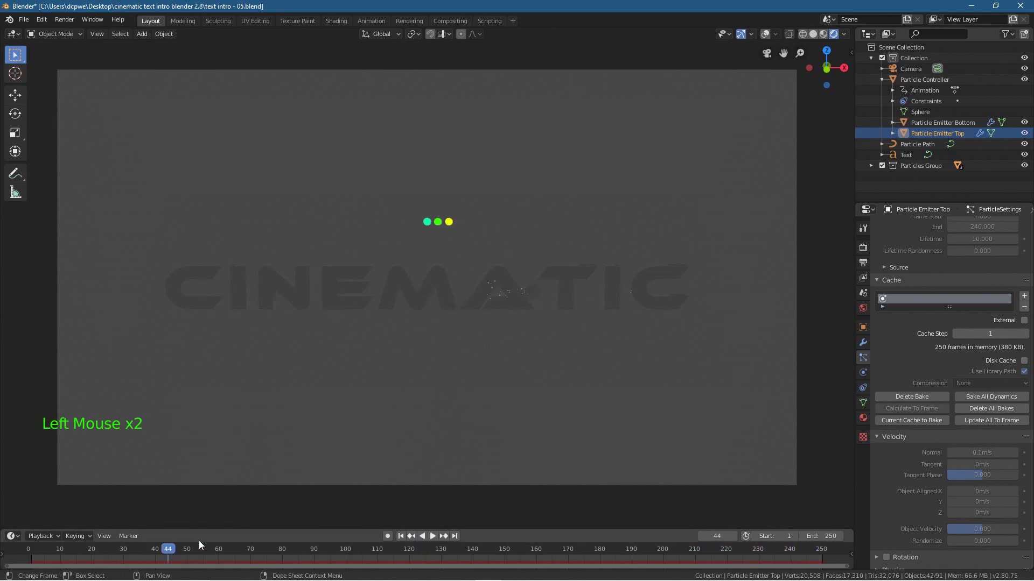
pyautogui.click(114, 553)
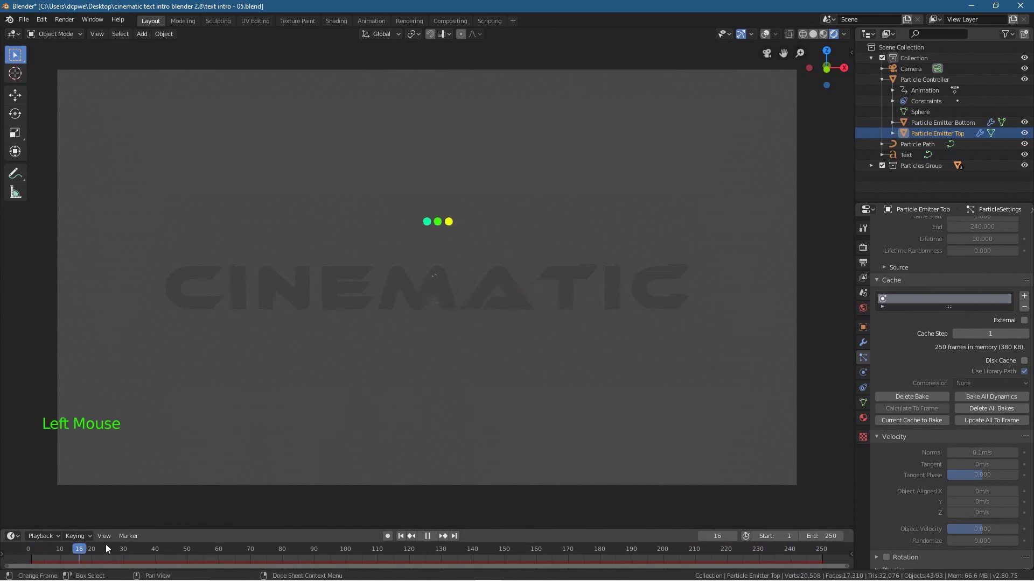
pyautogui.press('space')
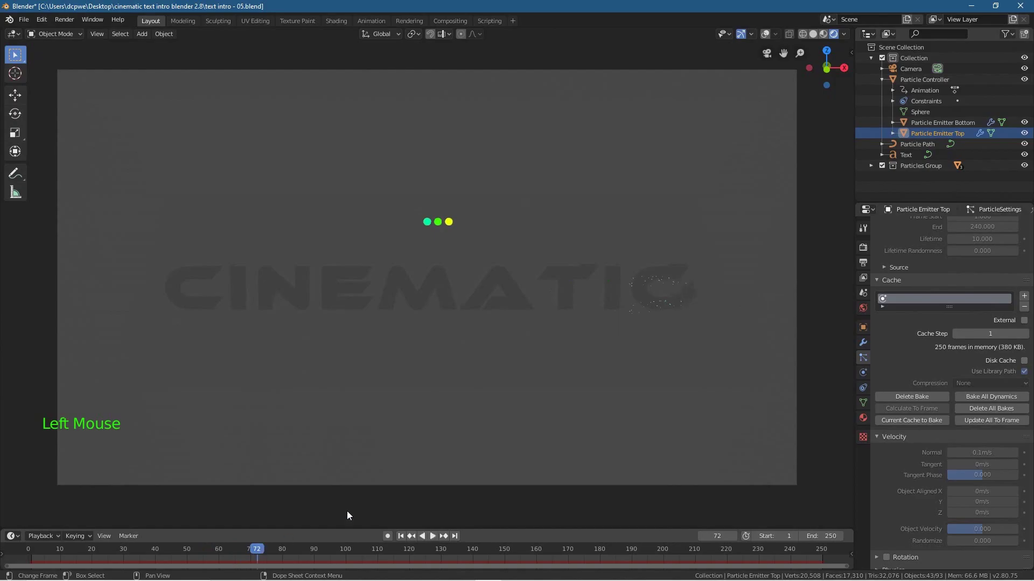
pyautogui.press('F12')
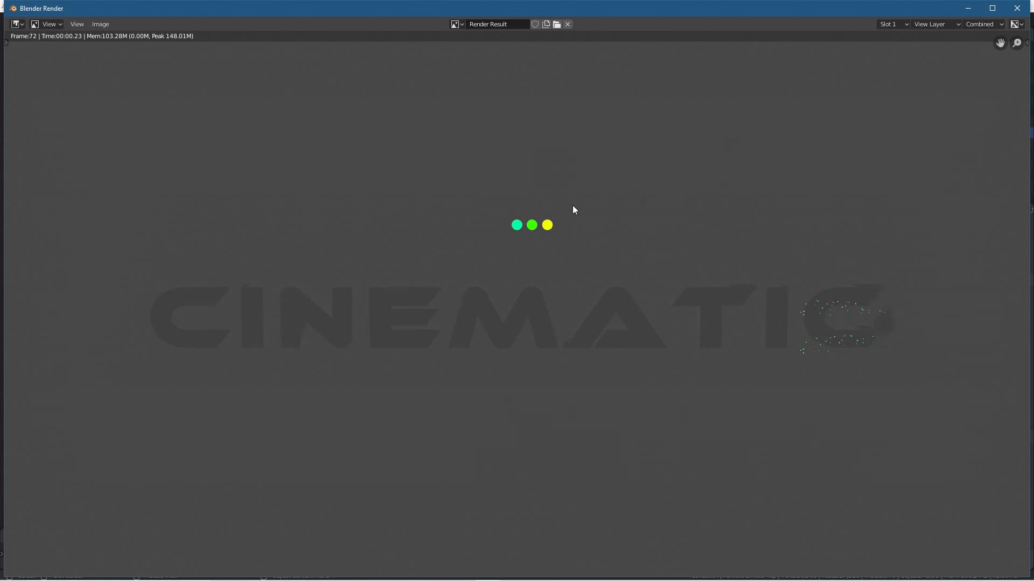
pyautogui.click(1023, 14)
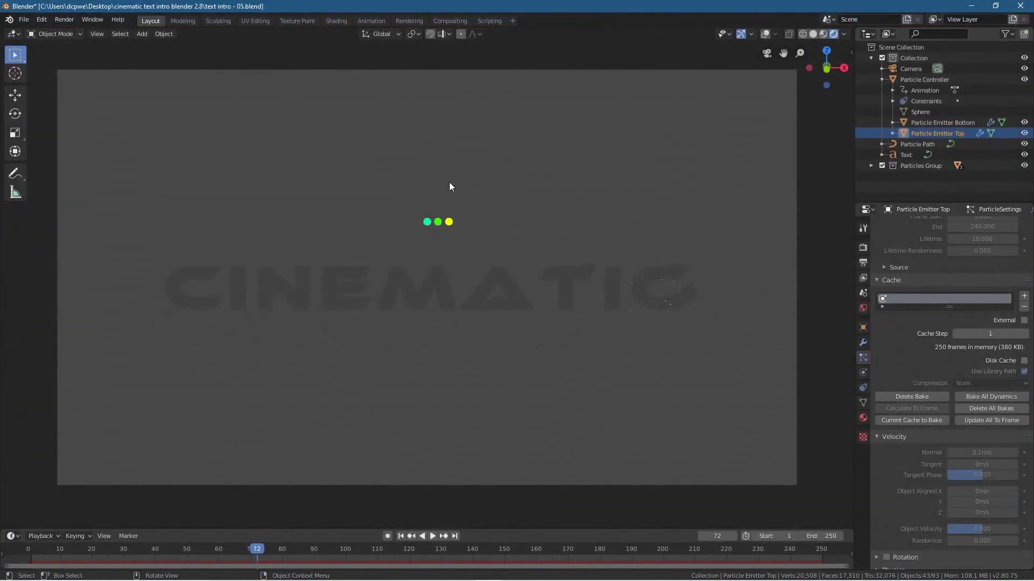
# - Leave the camera view and show the viewport overlays around the CINEMATIC text
pyautogui.moveTo(473, 223); pyautogui.dragTo(473, 222, button='middle')
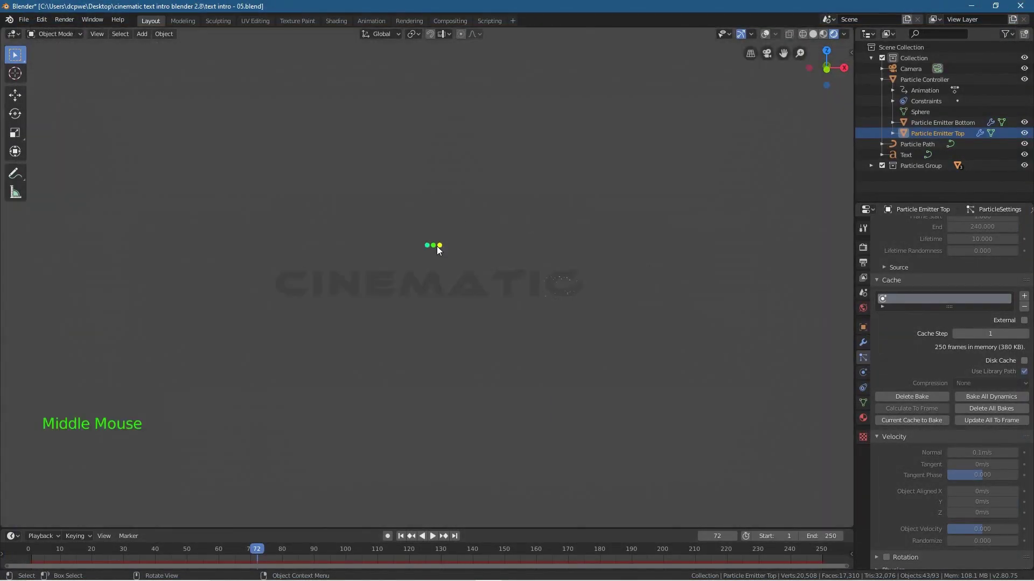
pyautogui.scroll(1, 403, 242)
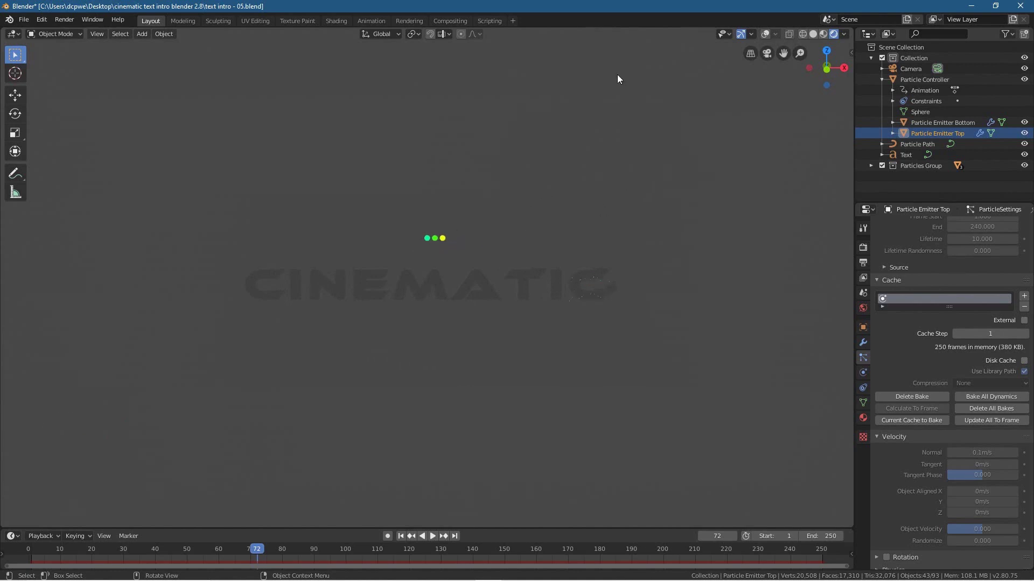
pyautogui.click(766, 34)
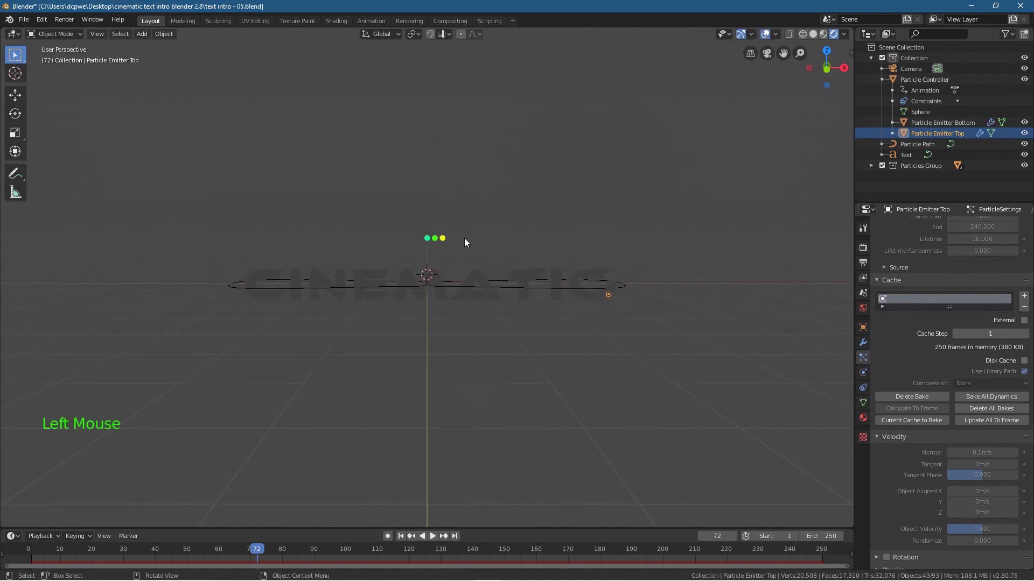
pyautogui.press('b')
pyautogui.moveTo(466, 224); pyautogui.dragTo(414, 245)
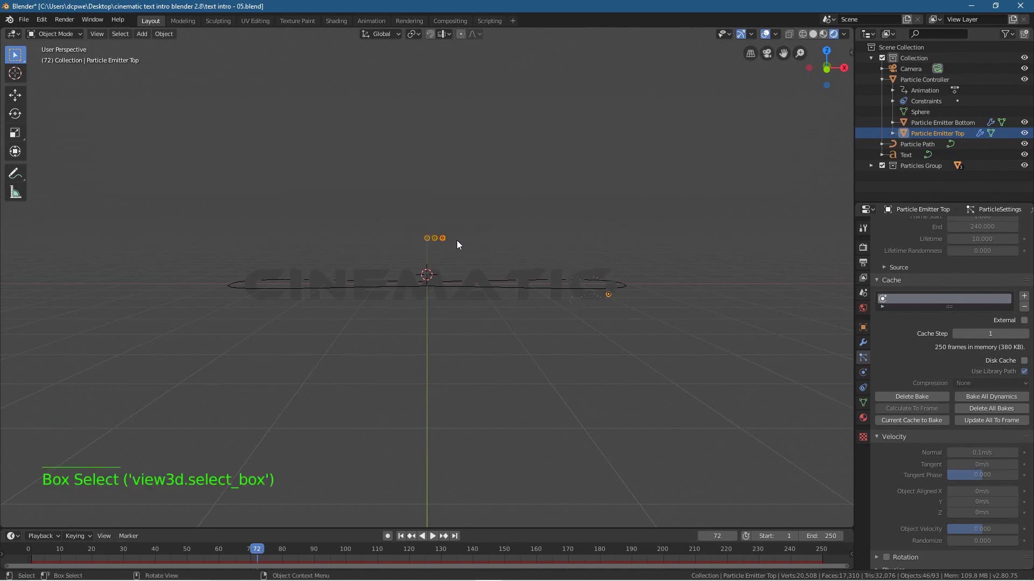
pyautogui.scroll(-4, 571, 233)
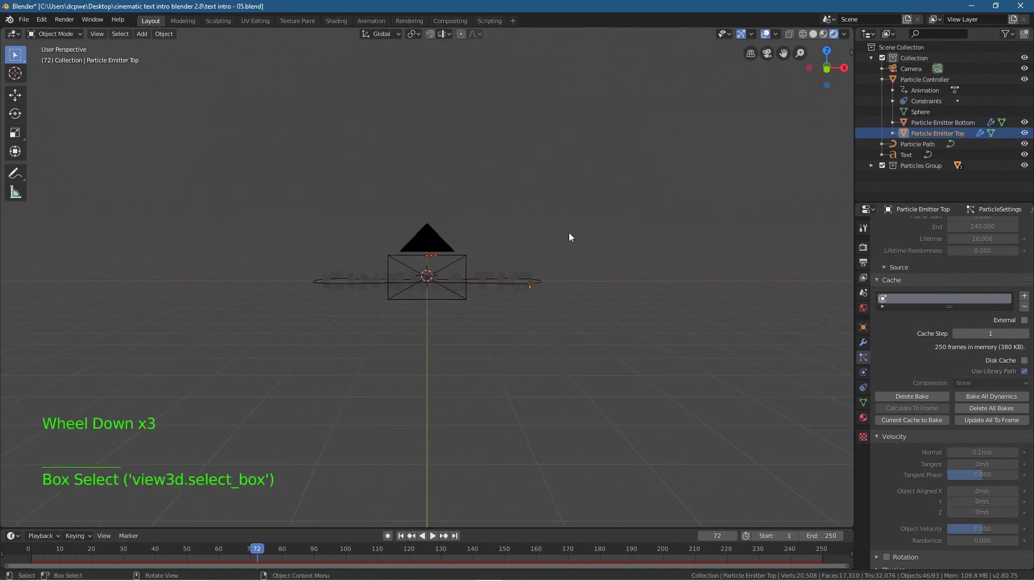
pyautogui.press('g')
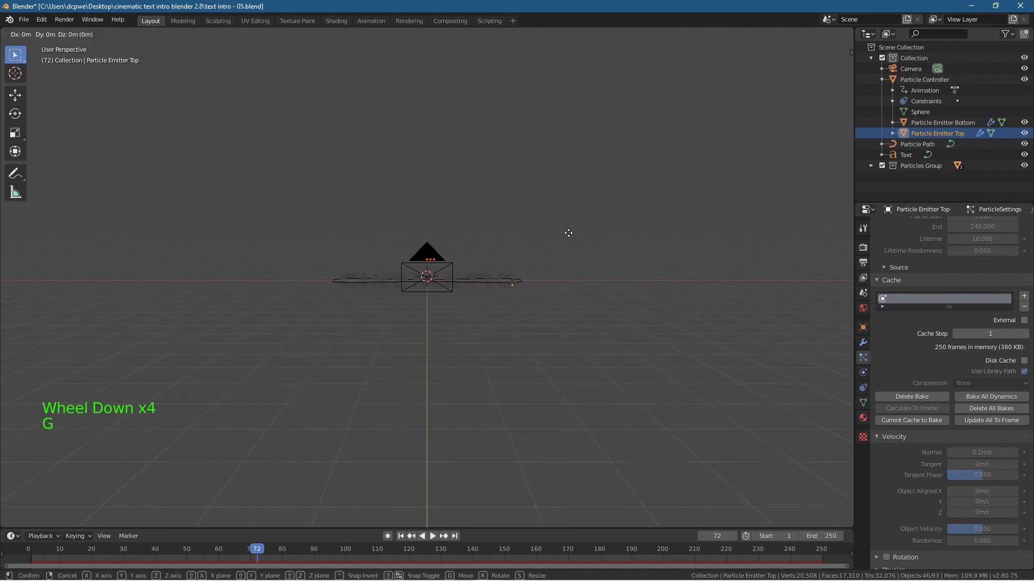
pyautogui.press('z')
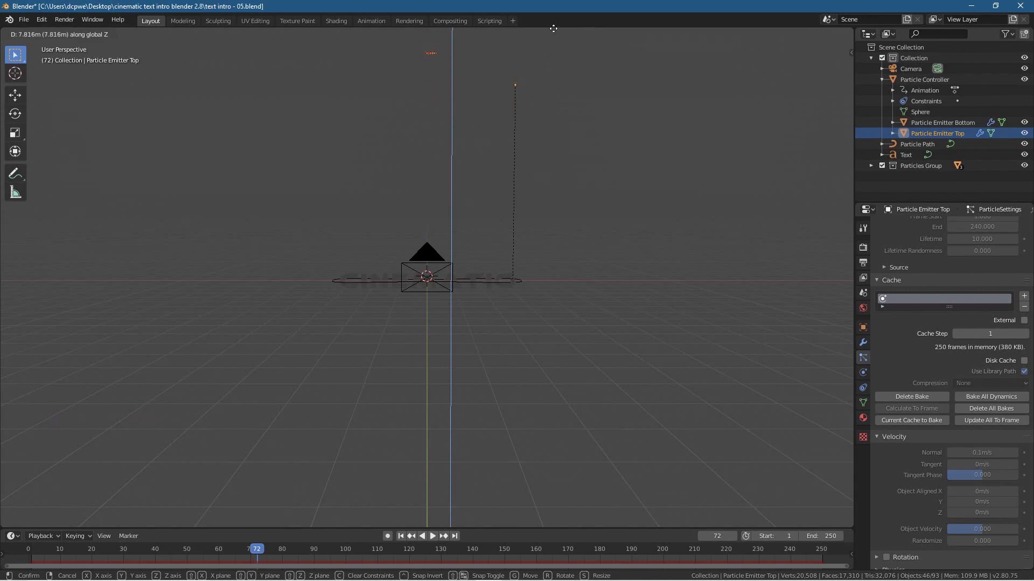
pyautogui.press('Escape')
pyautogui.click(527, 278)
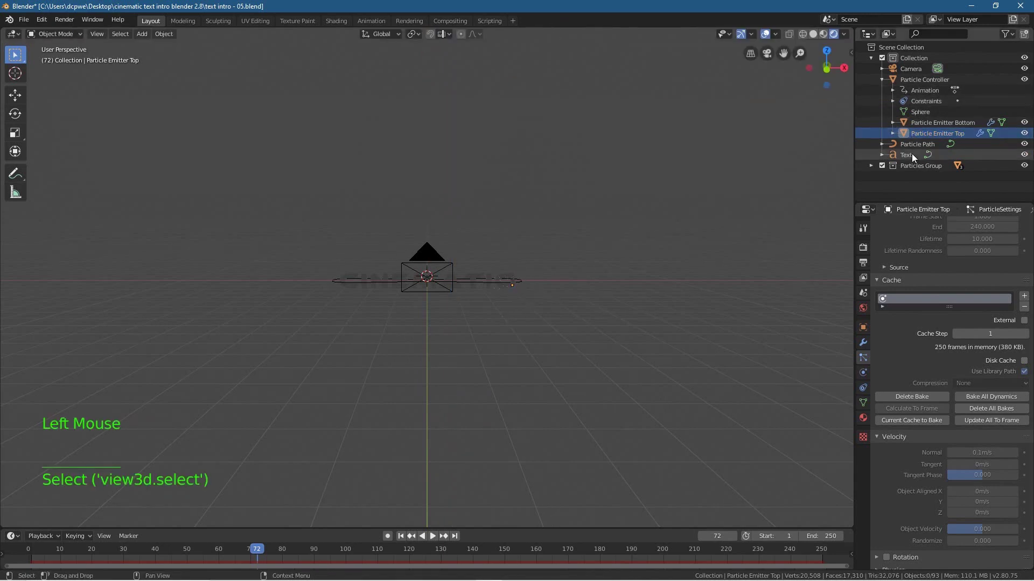
# - Select Particle 1, Particle 2 and Particle 3 in the Particles Group and move them up along Z, out of the camera's view
pyautogui.click(871, 166)
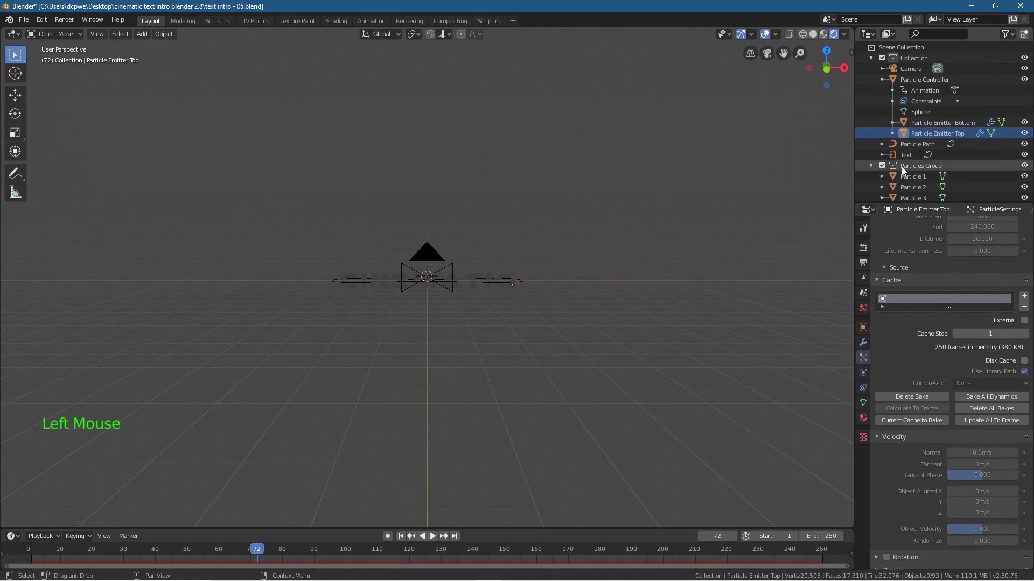
pyautogui.click(902, 177)
pyautogui.scroll(-2, 911, 192)
pyautogui.keyDown('shift'); pyautogui.click(913, 179); pyautogui.keyUp('shift')
pyautogui.keyDown('shift'); pyautogui.click(915, 190); pyautogui.keyUp('shift')
pyautogui.click(910, 169)
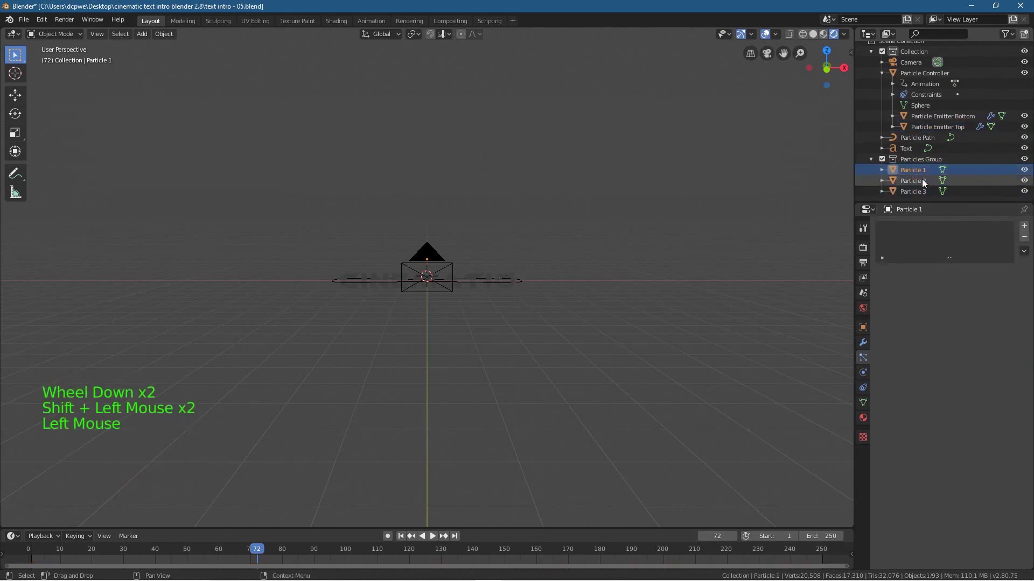
pyautogui.keyDown('shift'); pyautogui.click(921, 180); pyautogui.keyUp('shift')
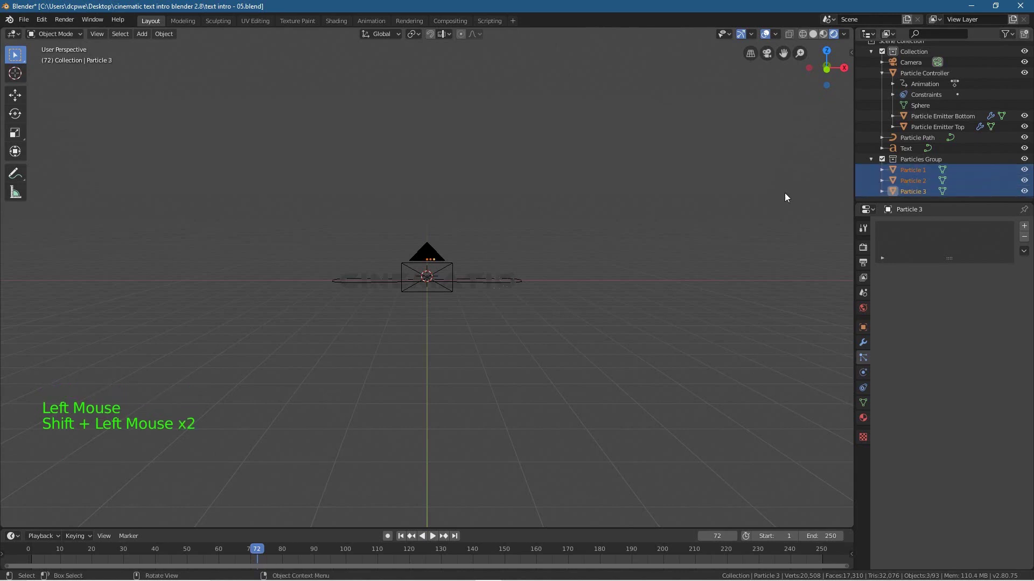
pyautogui.press('g')
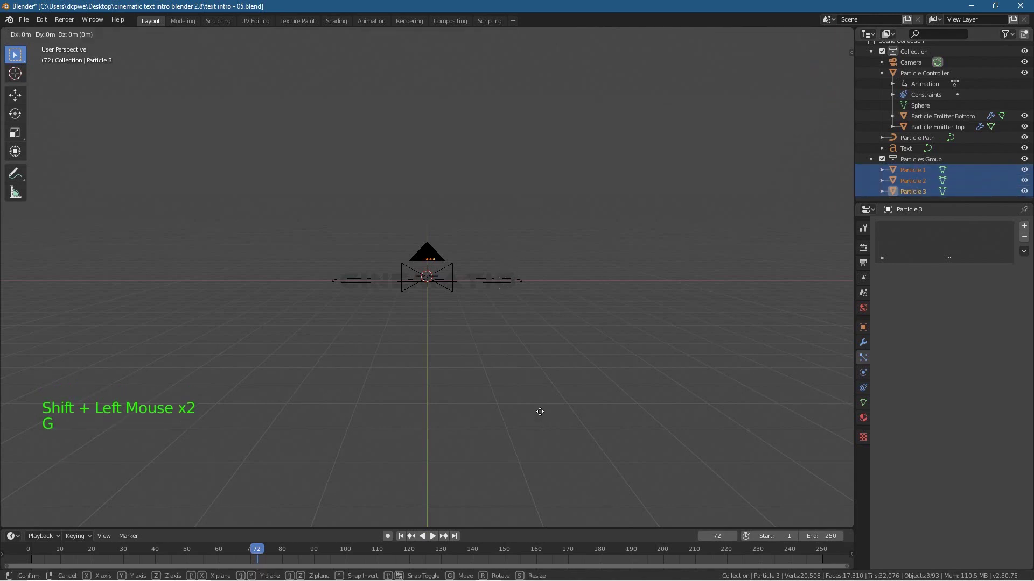
pyautogui.press('z')
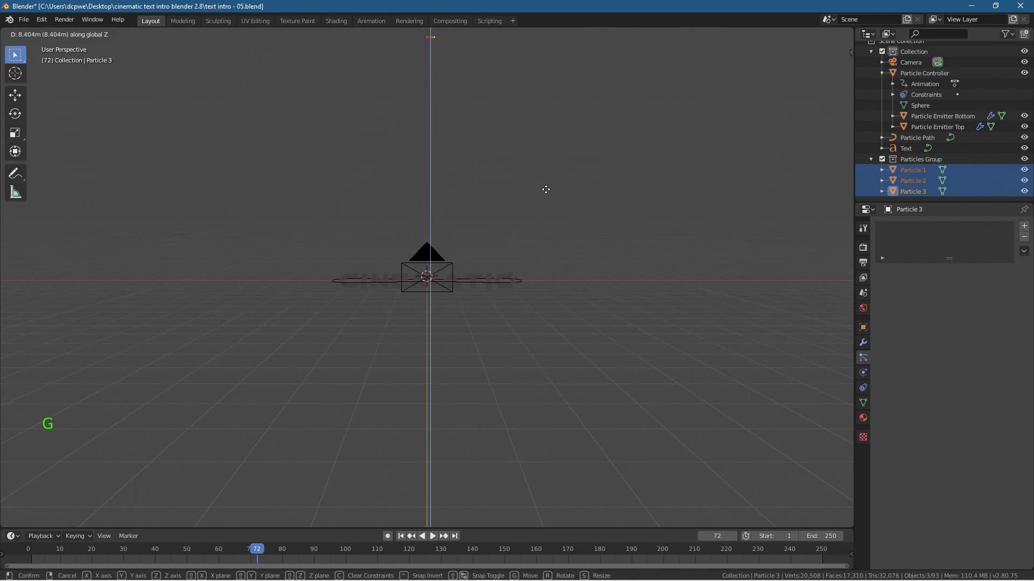
pyautogui.click(554, 72)
pyautogui.scroll(-4, 556, 164)
pyautogui.scroll(-2, 556, 166)
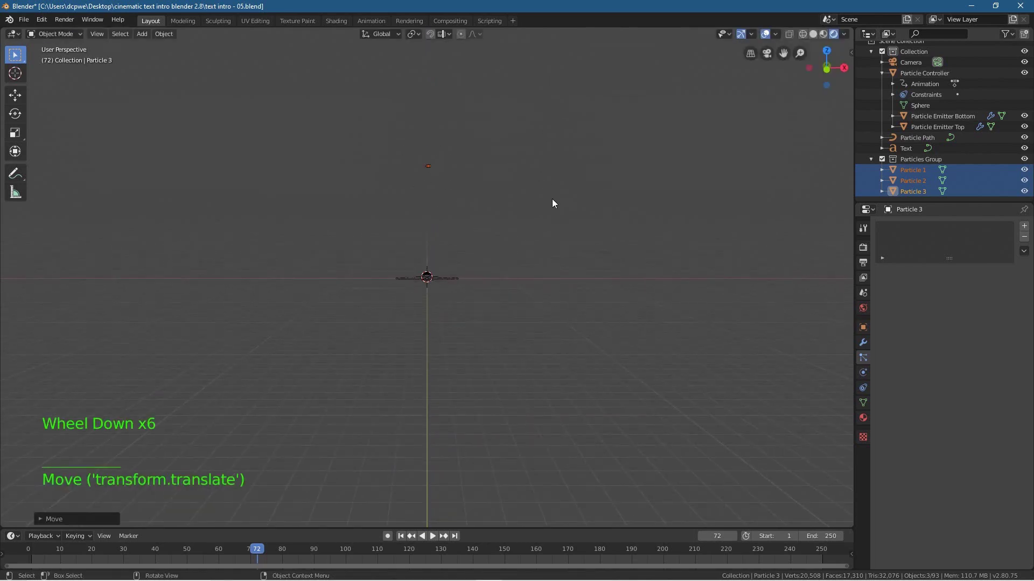
pyautogui.scroll(8, 454, 260)
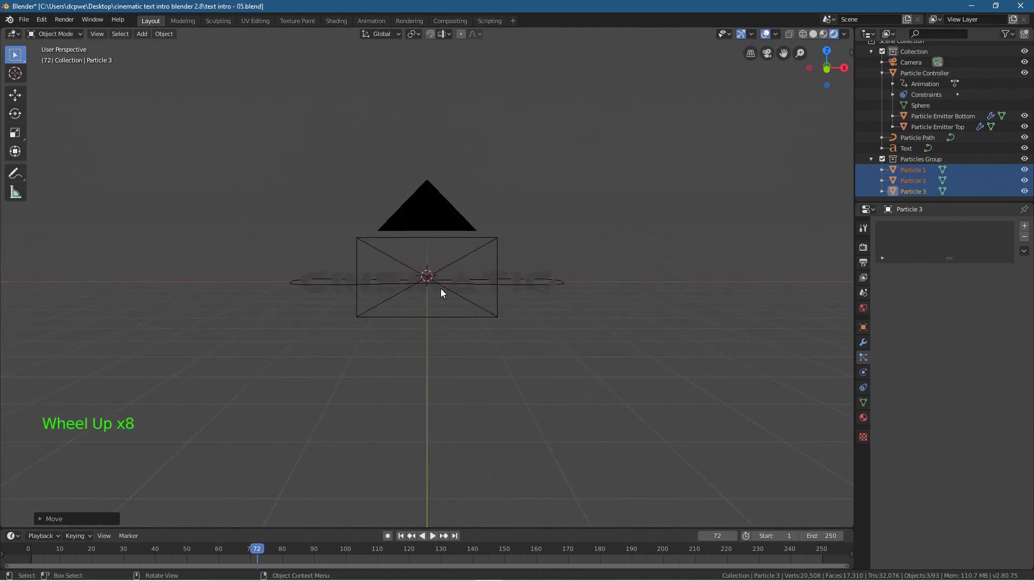
pyautogui.press('KP_0')
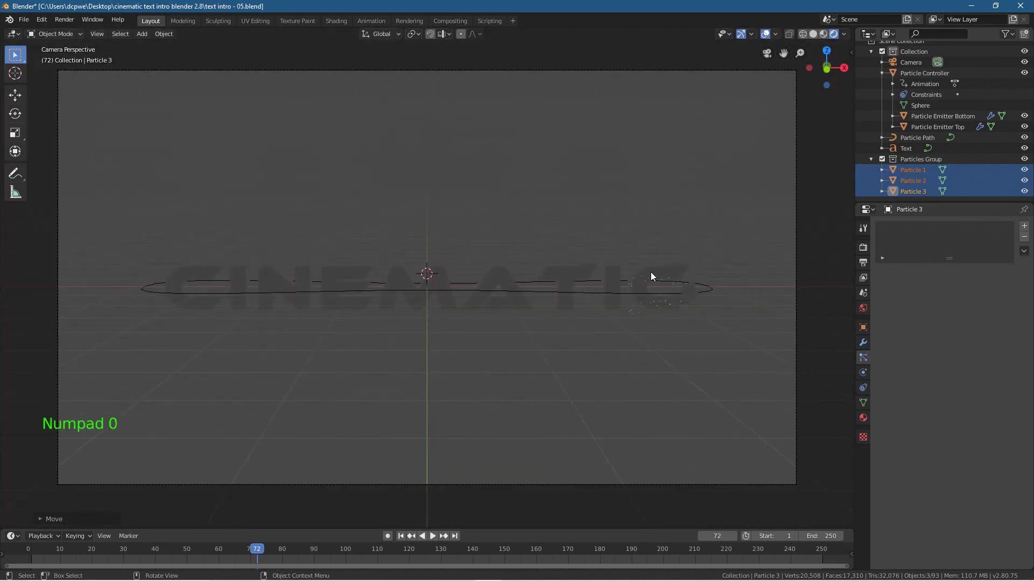
# - Show the render visibility toggles in the outliner and collapse the Particles Group
pyautogui.click(1008, 35)
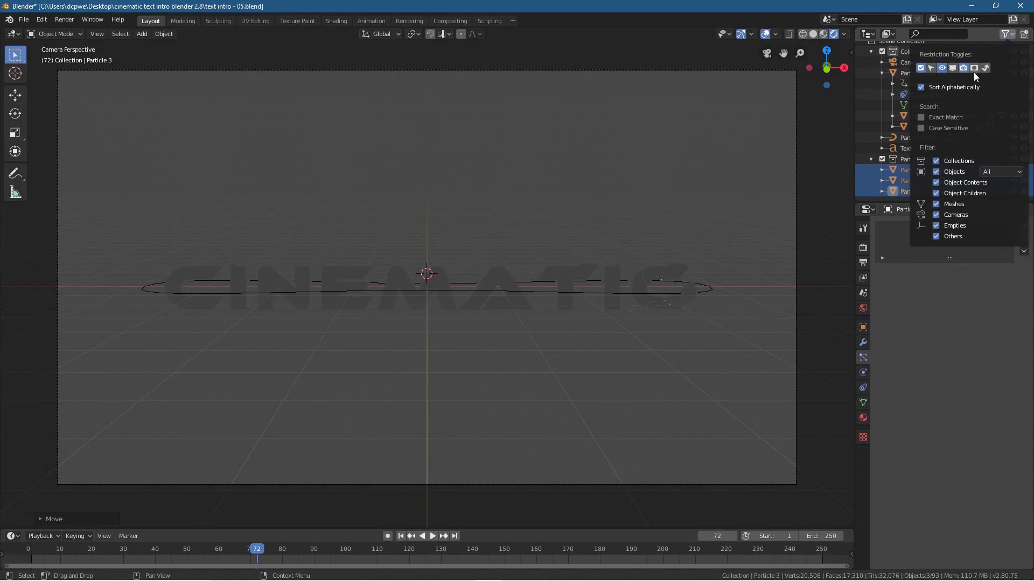
pyautogui.click(1006, 33)
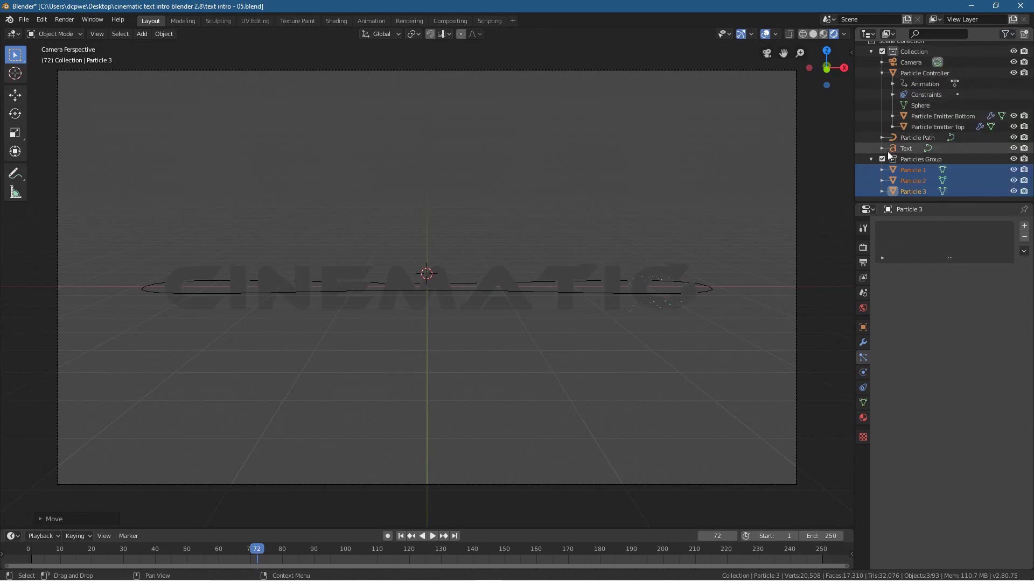
pyautogui.click(871, 160)
pyautogui.scroll(4, 908, 124)
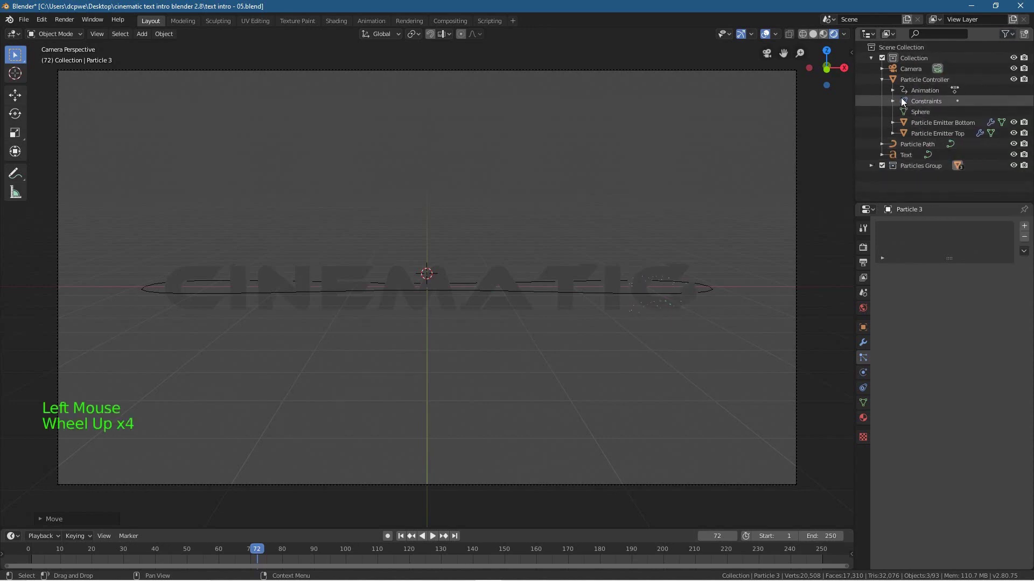
# - Exclude the Particle Controller from rendering, keep it shown in the viewport, and test-render frame 72
pyautogui.click(1025, 79)
pyautogui.click(1014, 80)
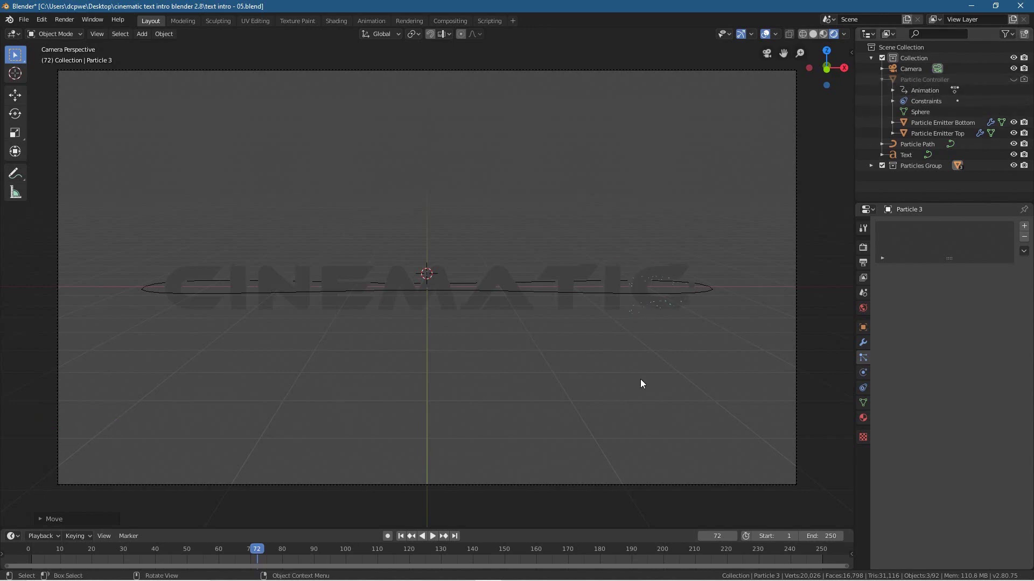
pyautogui.click(1013, 80)
pyautogui.press('F12')
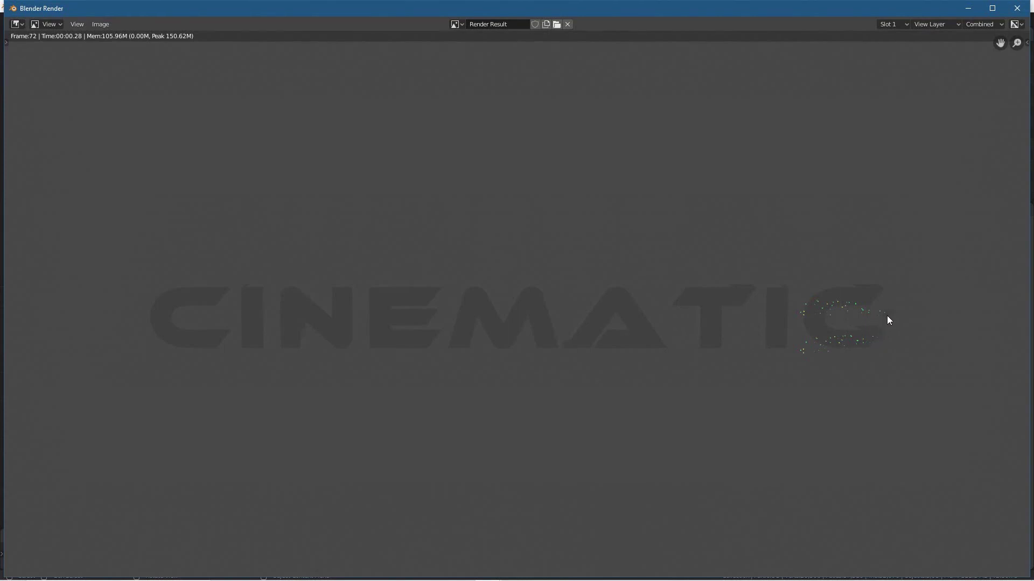
pyautogui.click(1017, 8)
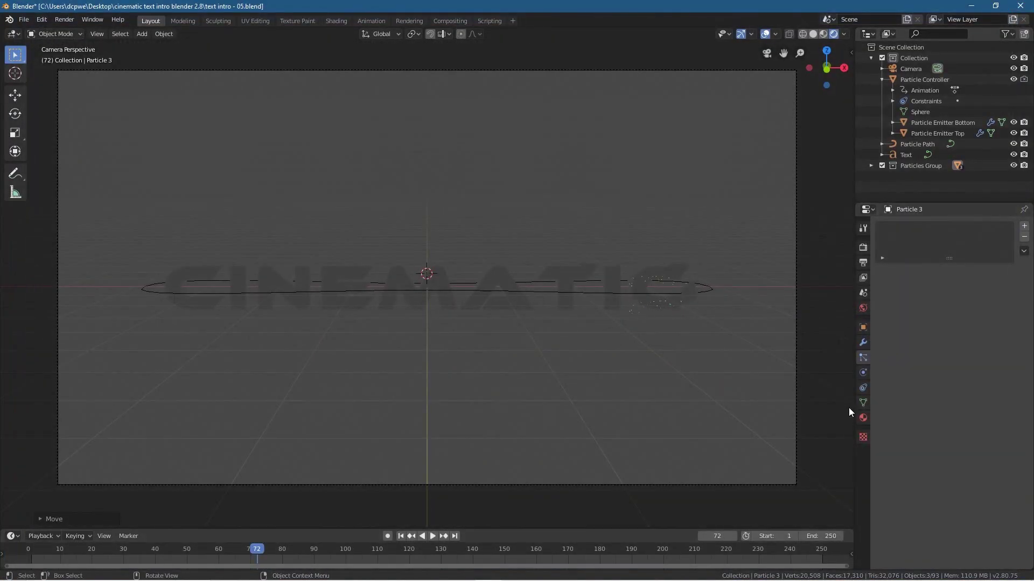
# - Disable Show Emitter for Particle Emitter Bottom and Particle Emitter Top, and test-render frame 72 again
pyautogui.click(925, 124)
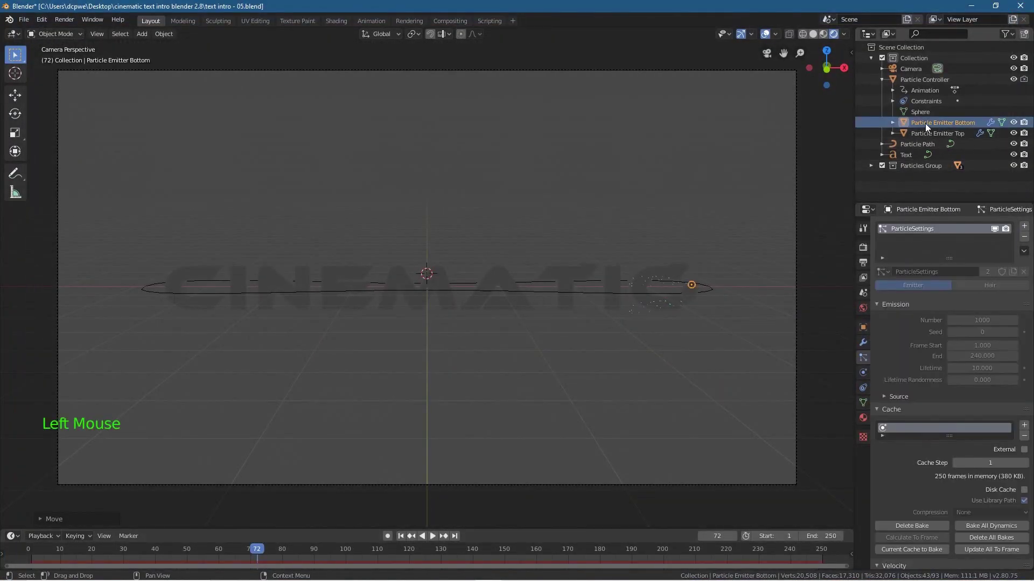
pyautogui.scroll(-19, 910, 366)
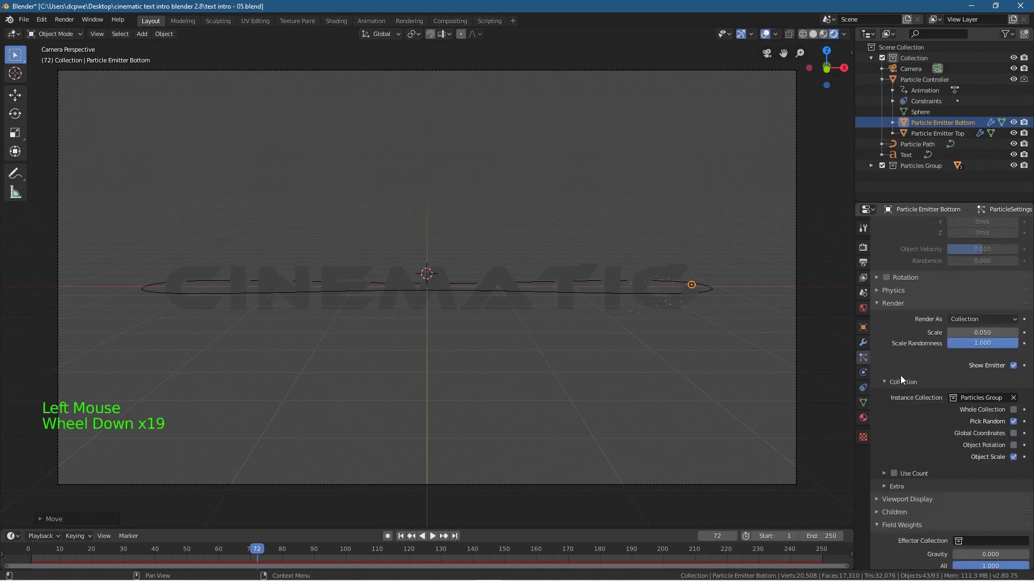
pyautogui.click(1013, 365)
pyautogui.click(945, 134)
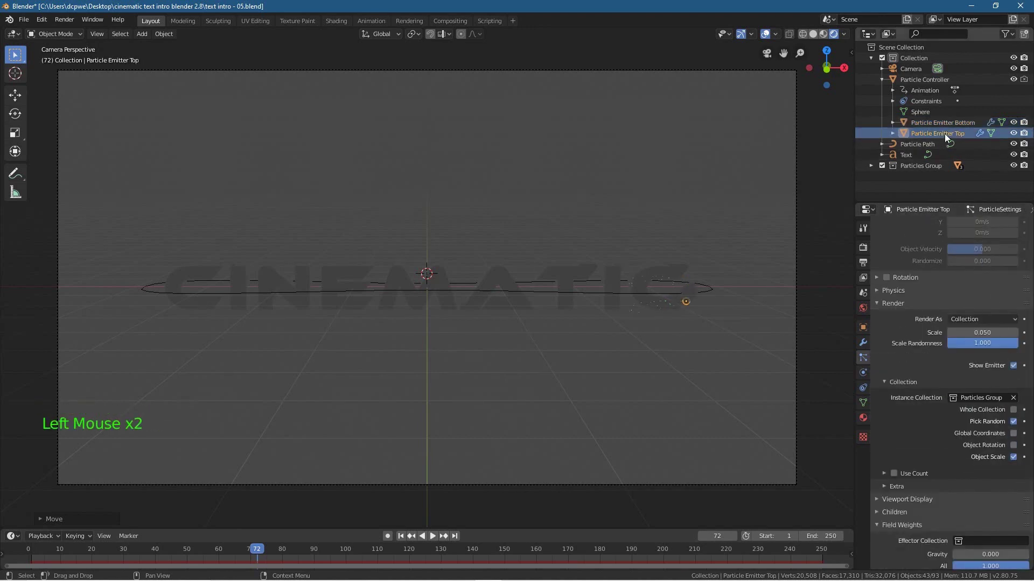
pyautogui.click(1013, 366)
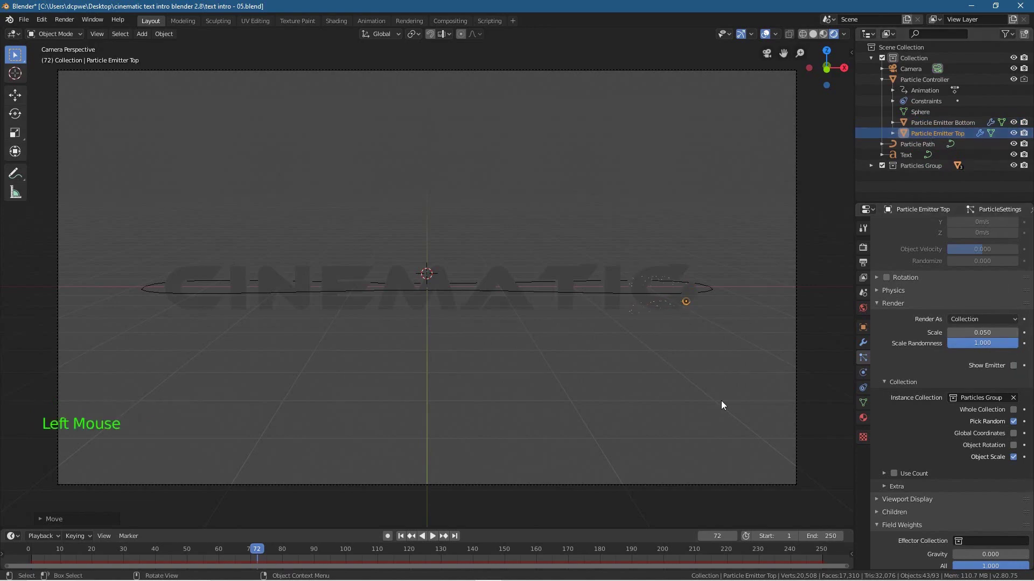
pyautogui.press('F12')
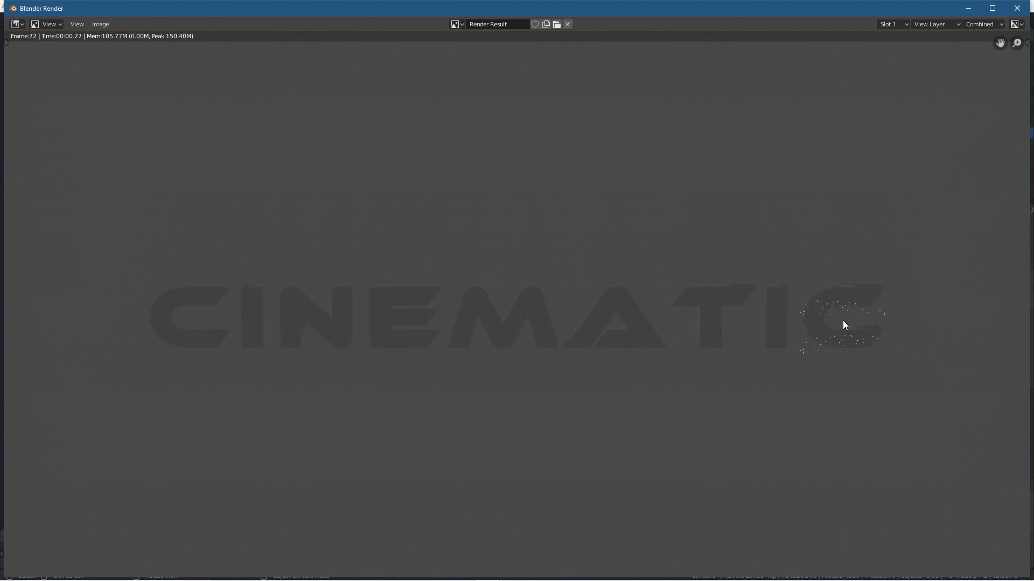
pyautogui.click(1016, 8)
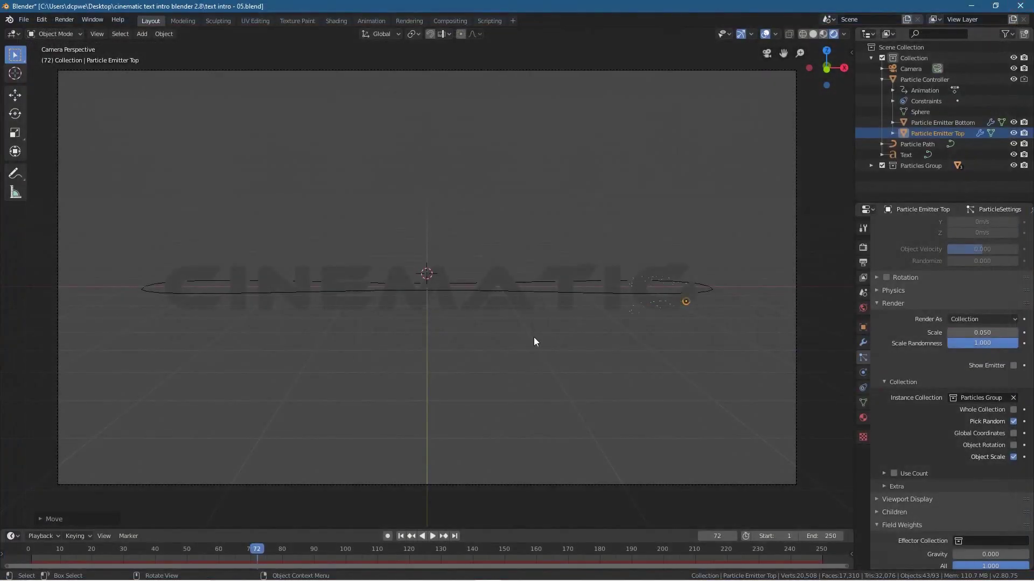
pyautogui.click(331, 273)
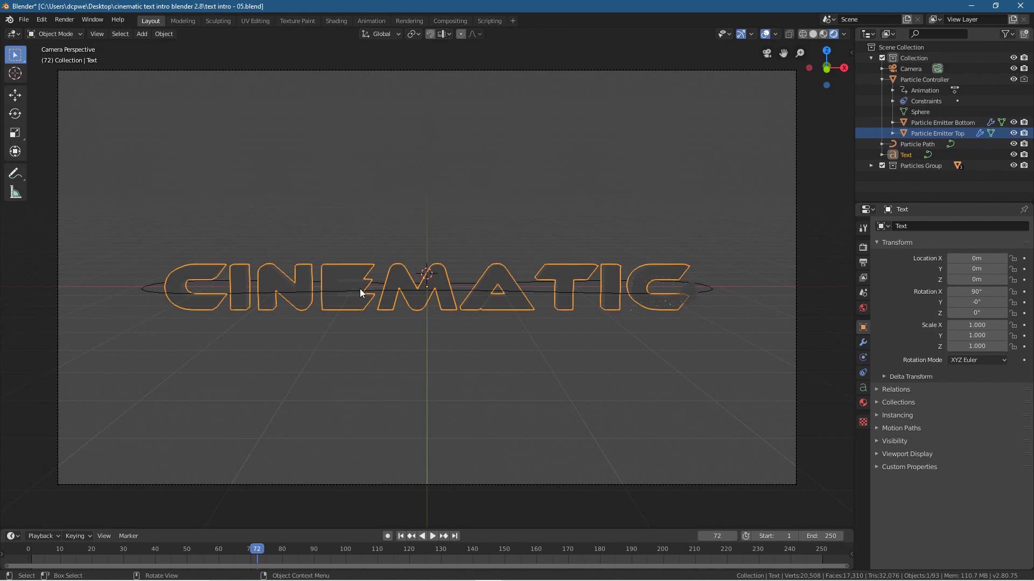
pyautogui.click(435, 359)
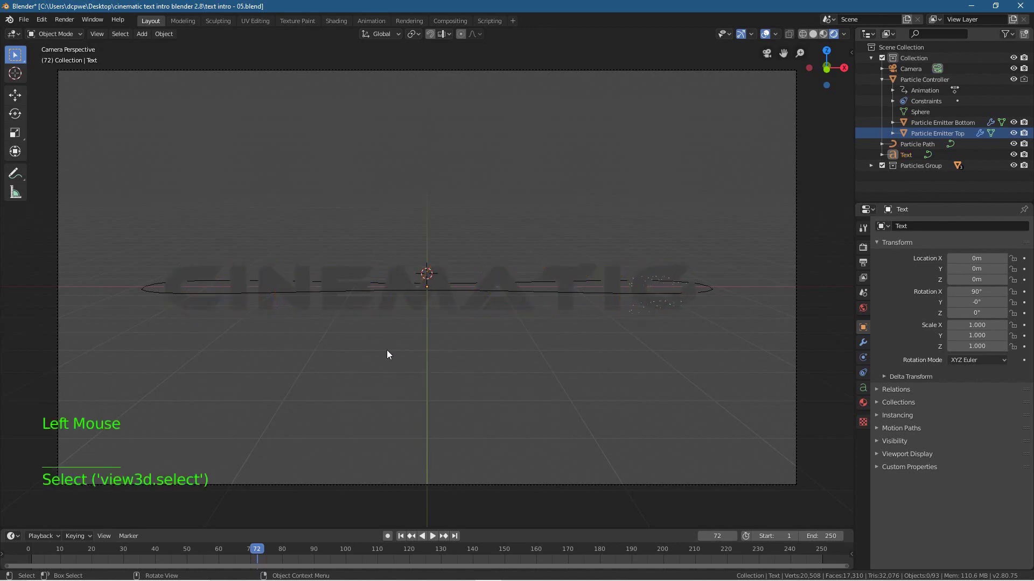
pyautogui.scroll(1, 335, 217)
pyautogui.scroll(-1, 315, 254)
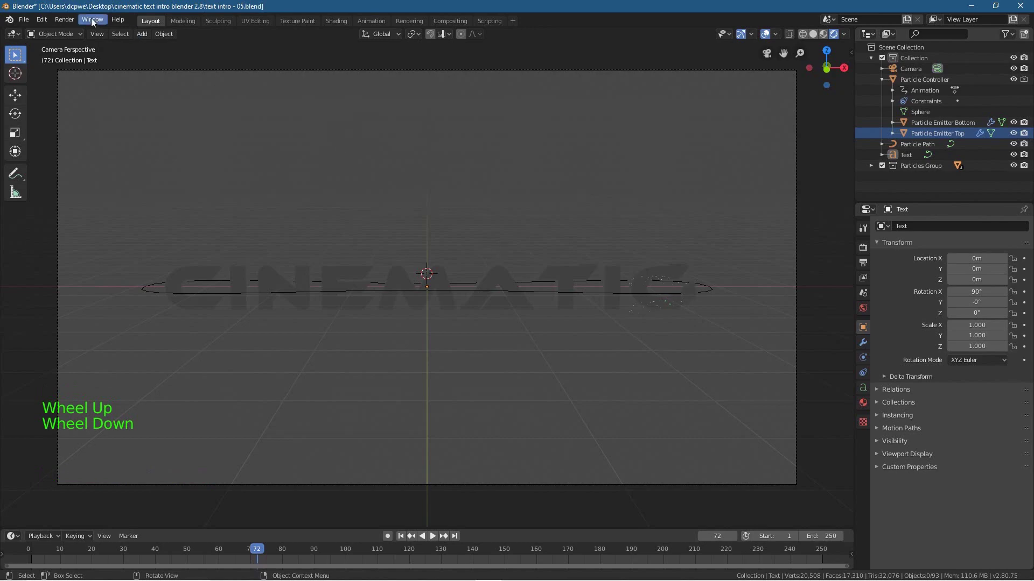
# - Save the project as a new version named text intro - 06.blend
pyautogui.click(24, 20)
pyautogui.click(51, 103)
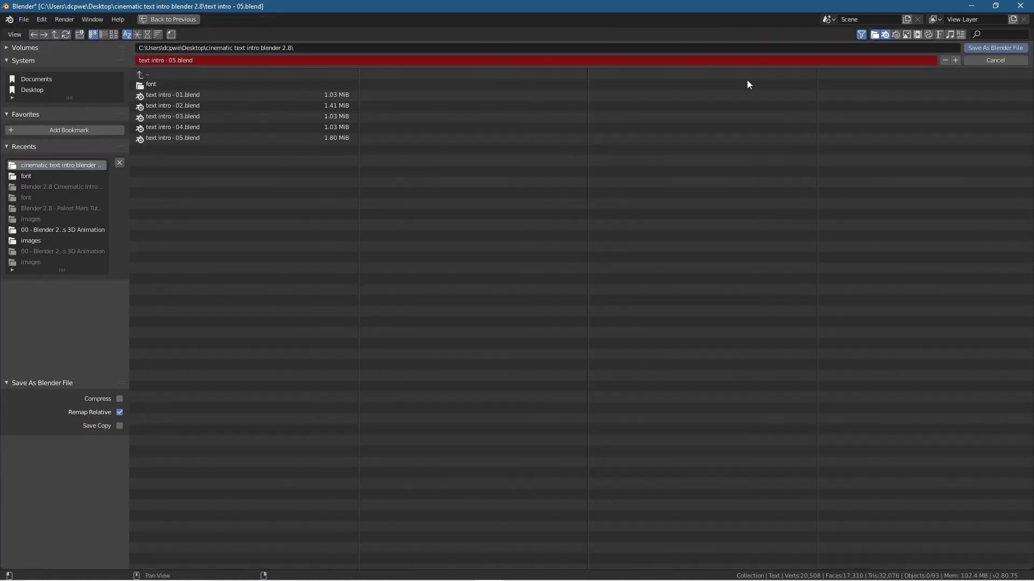
pyautogui.click(955, 60)
pyautogui.click(984, 49)
# - Add a spot light to the scene at the 3D cursor
pyautogui.hotkey('shift', 'a')
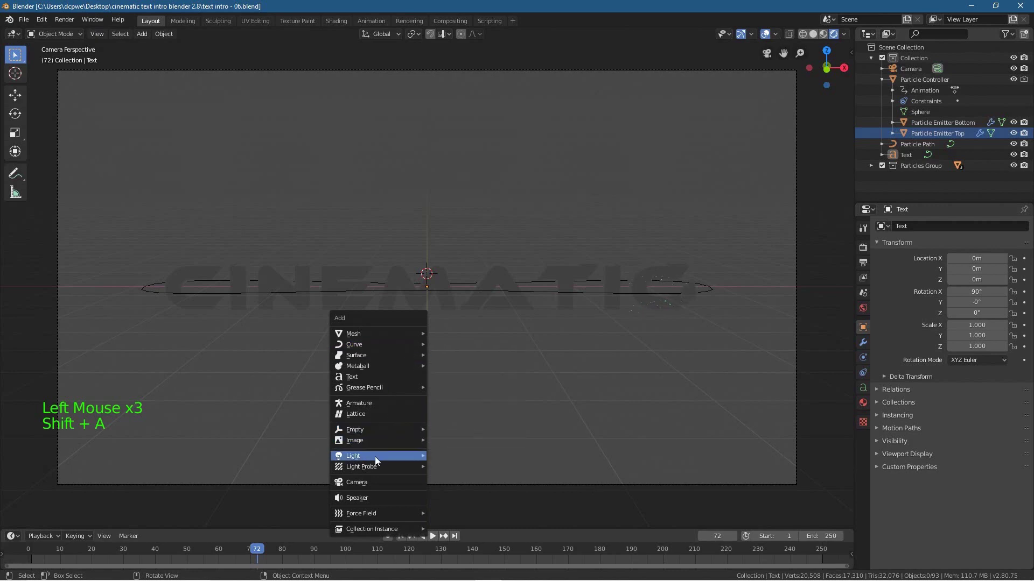
pyautogui.moveTo(375, 457)
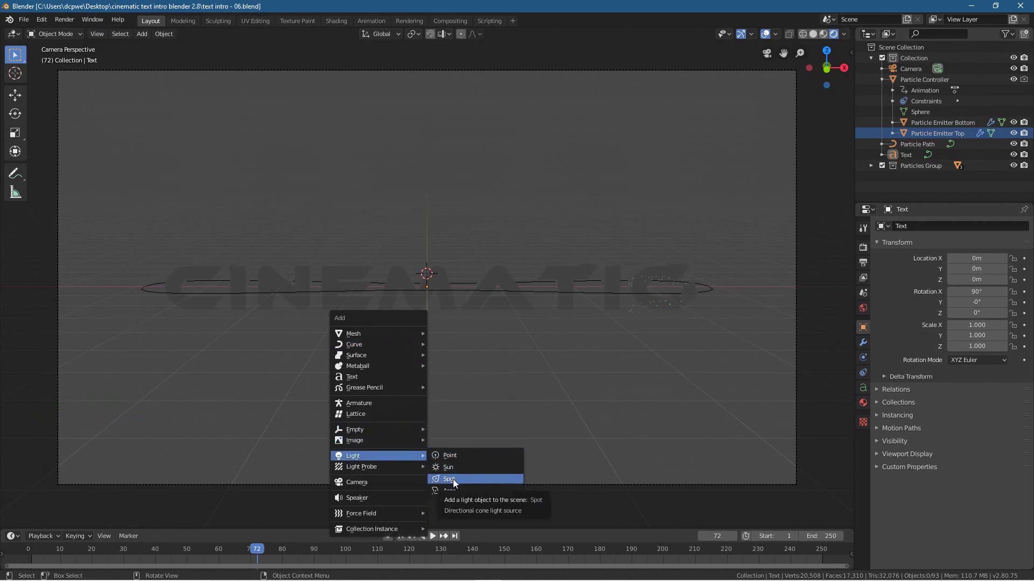
pyautogui.click(454, 479)
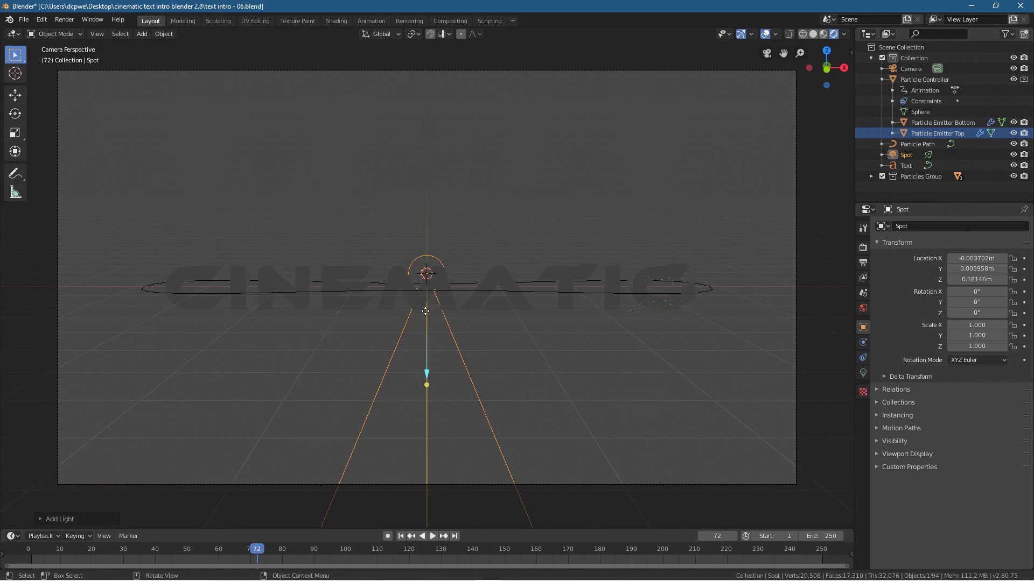
# - Move the spot light behind the text, to about 3.25 m on Y and 0.02 m on Z
pyautogui.press('KP_3')
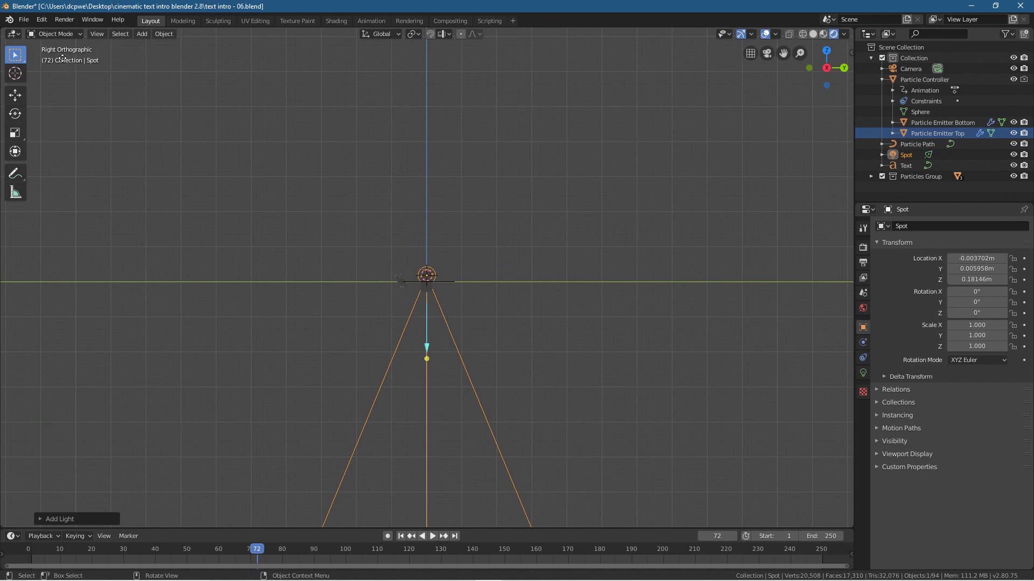
pyautogui.scroll(6, 404, 345)
pyautogui.scroll(-10, 404, 346)
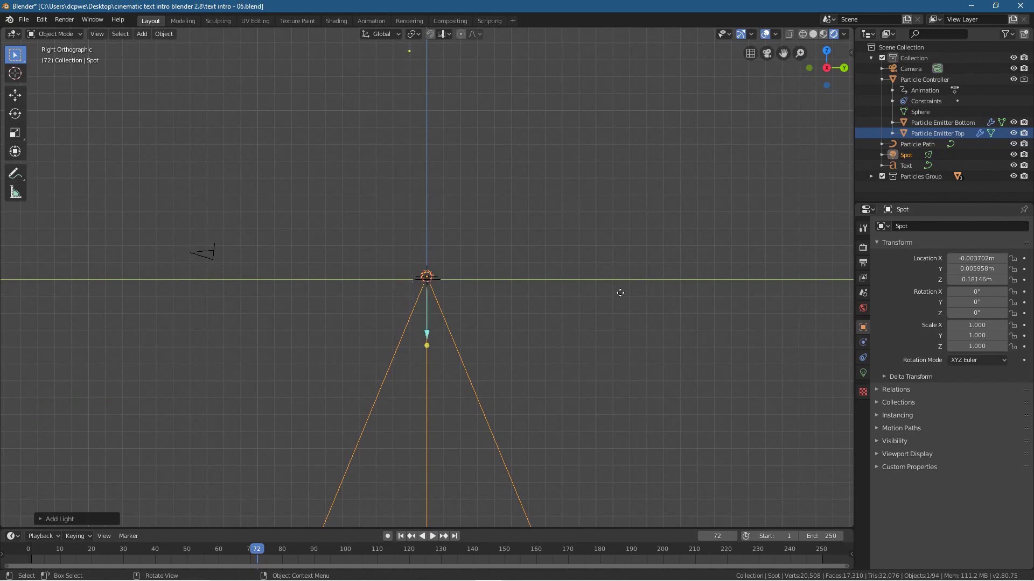
pyautogui.press('g')
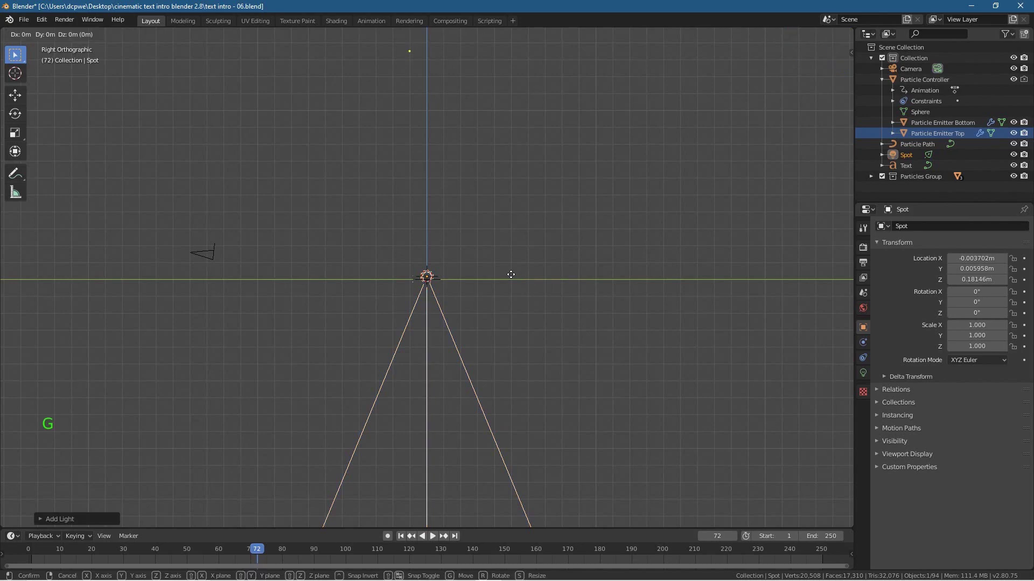
pyautogui.press('y')
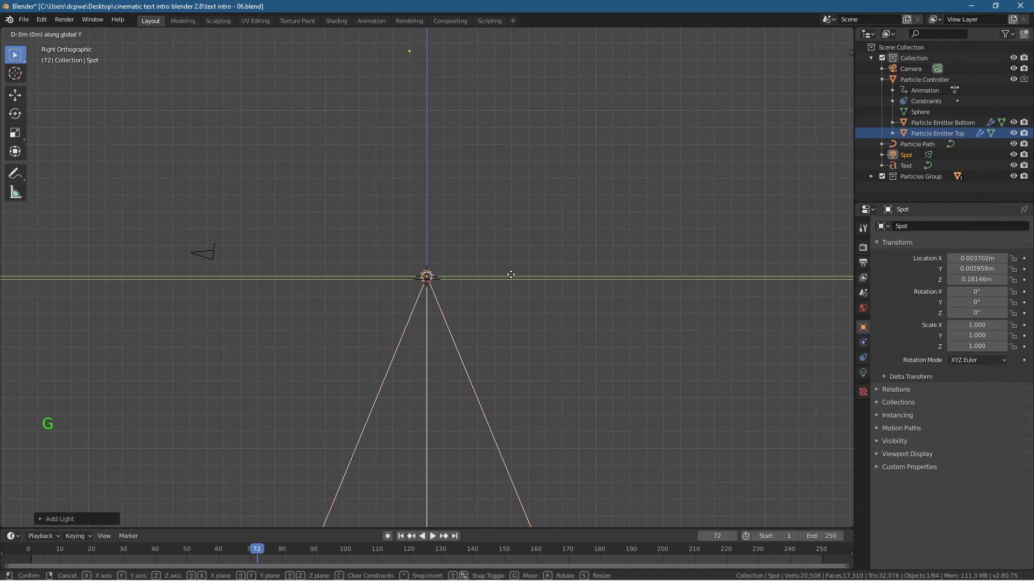
pyautogui.click(570, 279)
pyautogui.scroll(10, 426, 274)
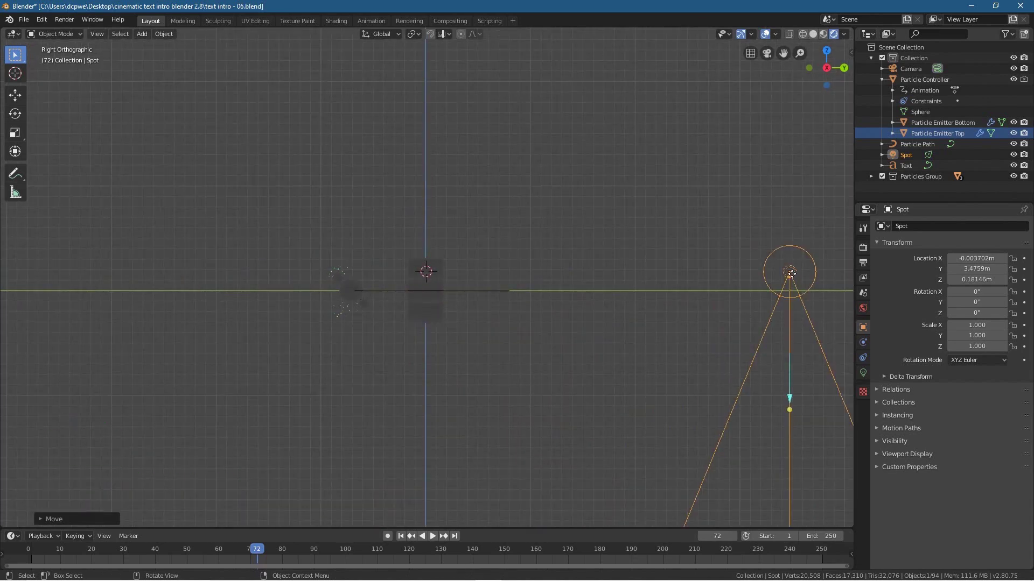
pyautogui.press('g')
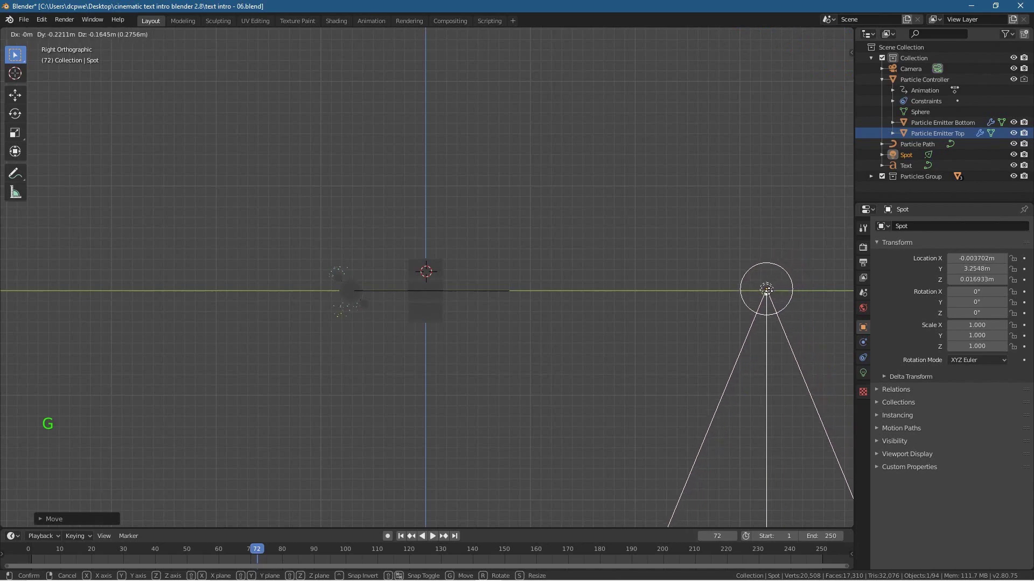
pyautogui.click(767, 291)
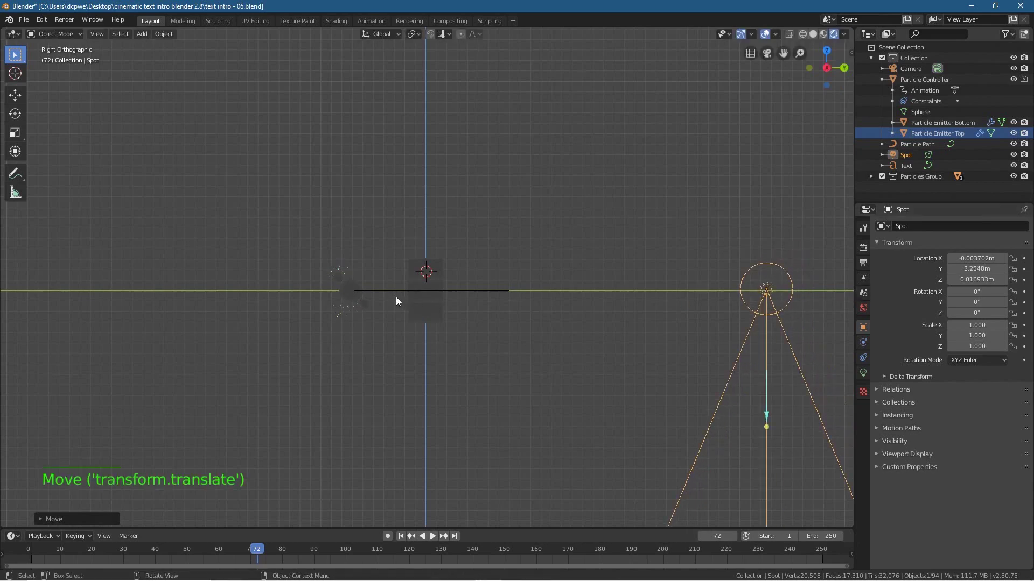
# - Set the spot light's X rotation to -90° so it points at the back of the text
pyautogui.moveTo(969, 293); pyautogui.dragTo(922, 294)
pyautogui.click(969, 294)
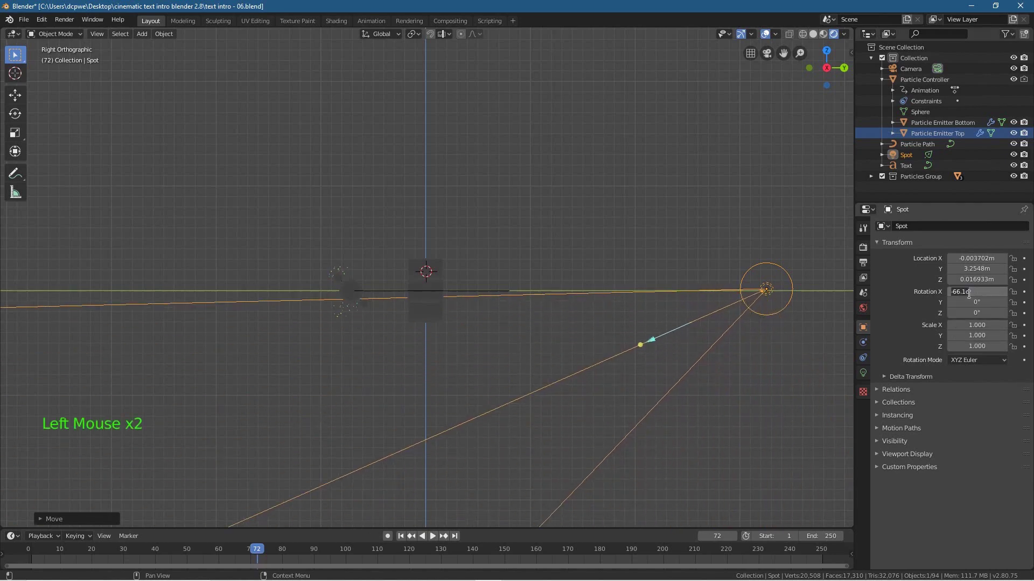
pyautogui.write('-90')
pyautogui.press('Return')
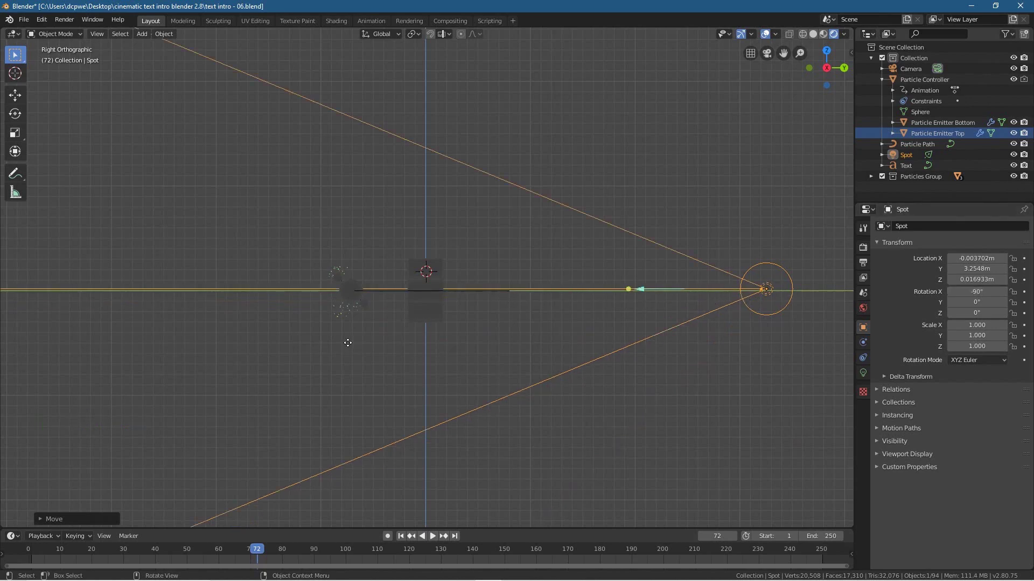
# - Add a plane at the 3D cursor and scale it up to about 7 times its size
pyautogui.press('KP_0')
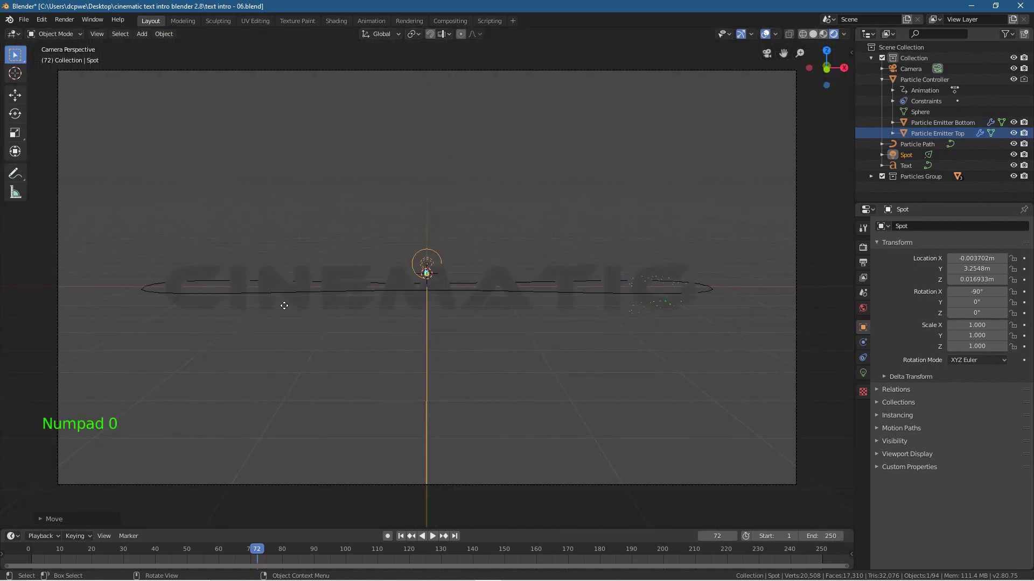
pyautogui.press('shift')
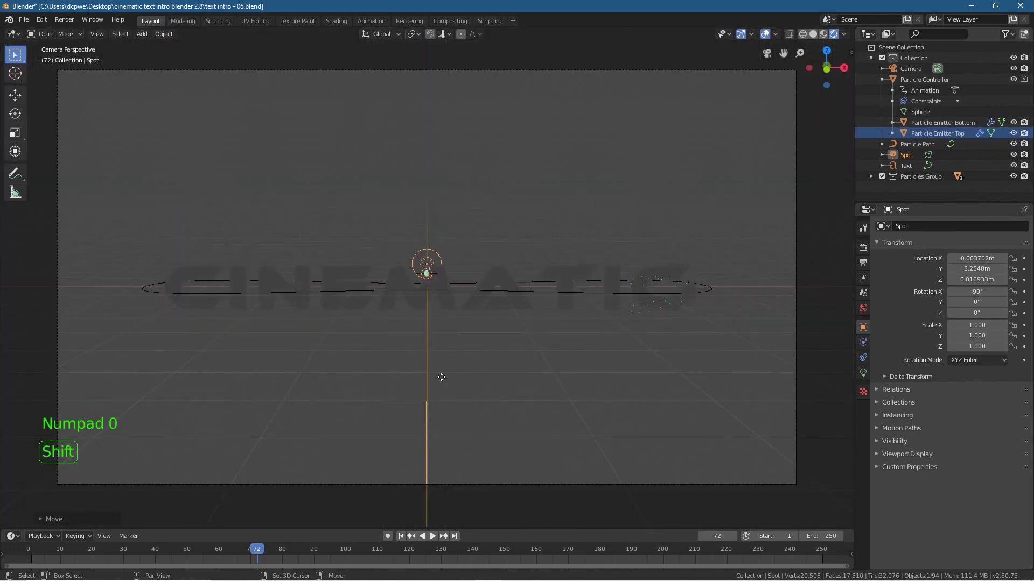
pyautogui.hotkey('shift', 'a')
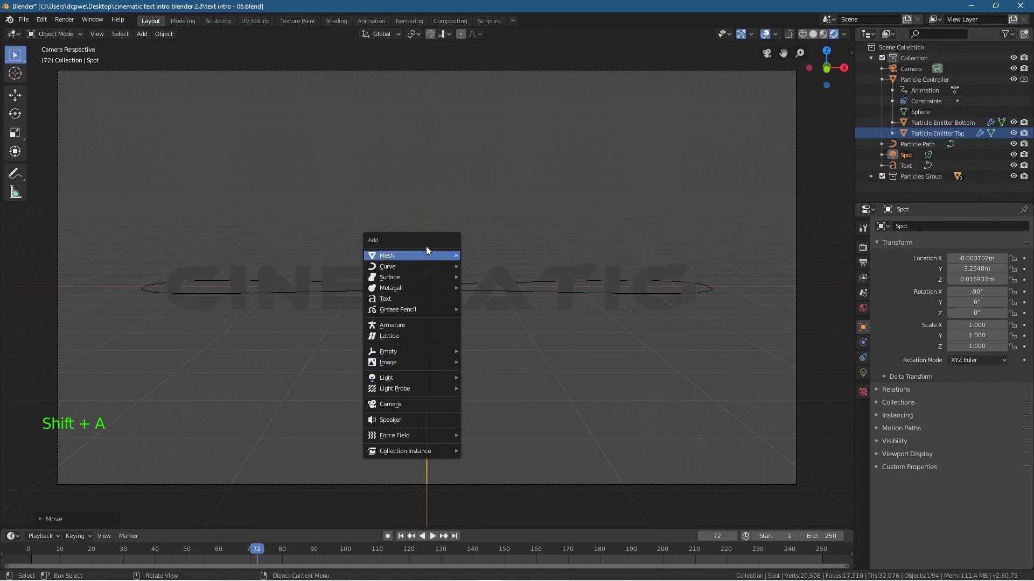
pyautogui.moveTo(437, 255)
pyautogui.click(485, 256)
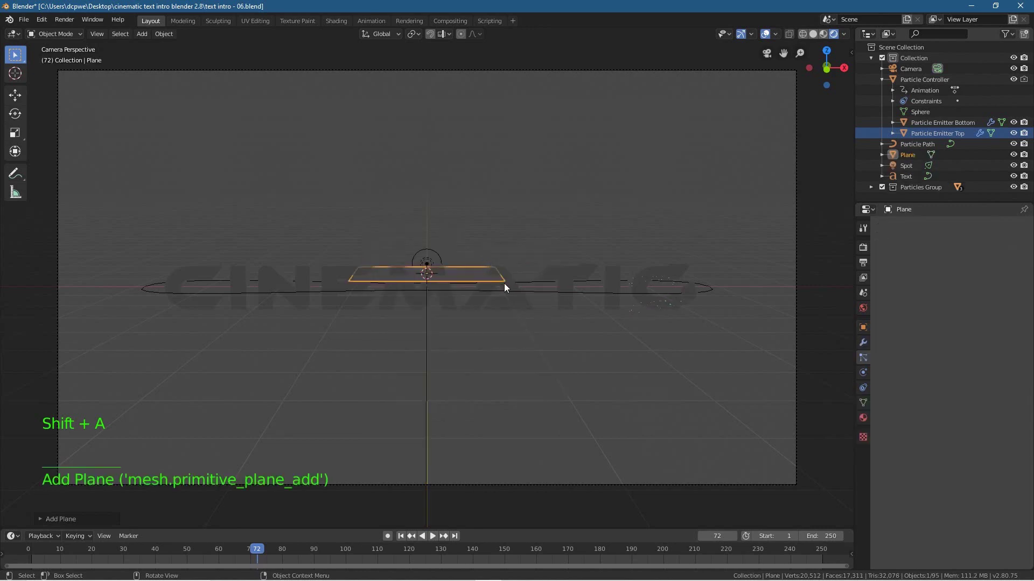
pyautogui.press('s')
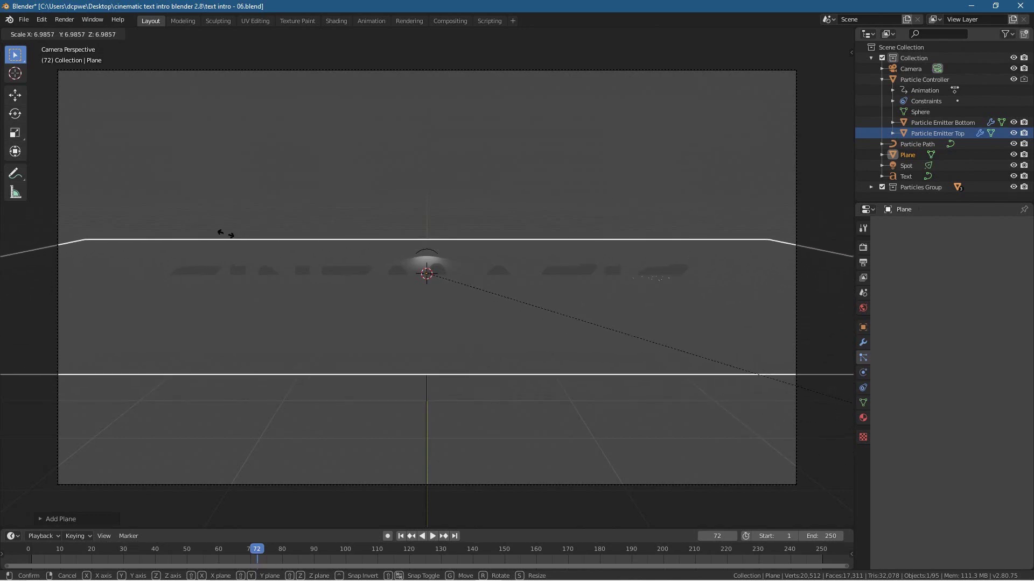
pyautogui.click(225, 234)
# - Set the plane's X, Y and Z scale to exactly 7
pyautogui.click(863, 326)
pyautogui.doubleClick(975, 325)
pyautogui.write('7')
pyautogui.press('Return')
pyautogui.click(977, 336)
pyautogui.write('7')
pyautogui.click(980, 347)
pyautogui.write('7')
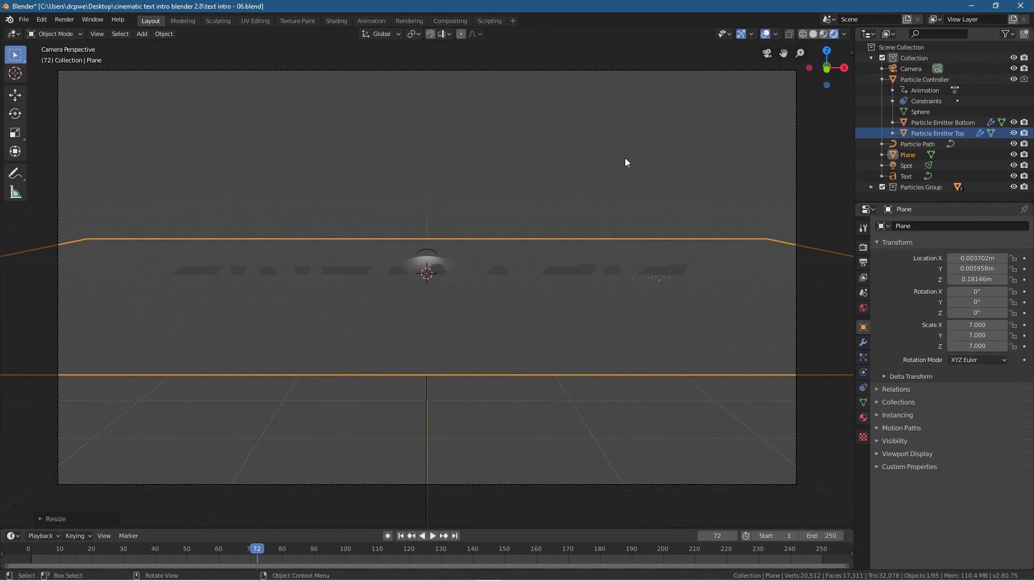
# - Lower the plane along Z to just beneath the text as a floor, at about -0.32 m
pyautogui.write('gz')
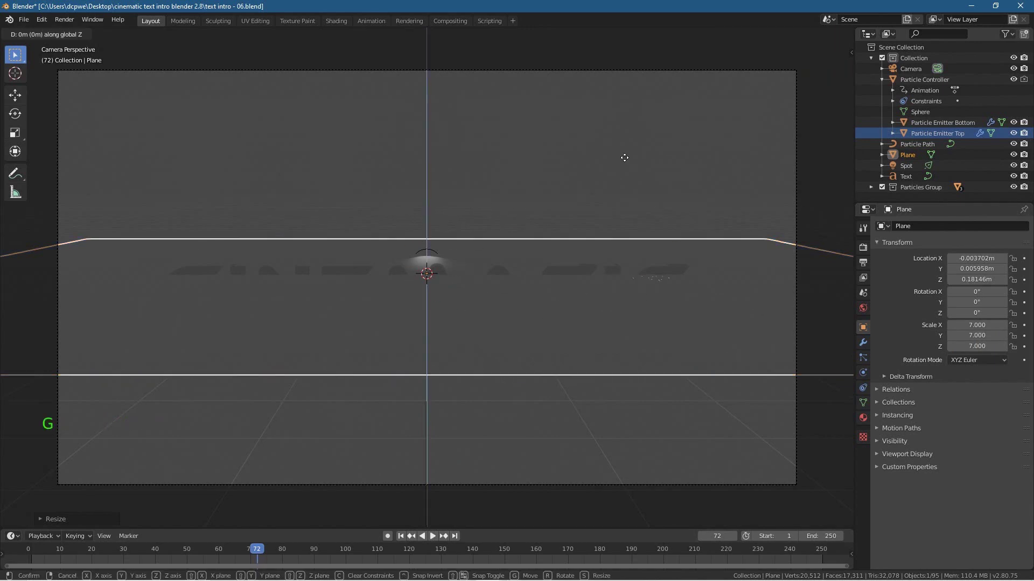
pyautogui.click(615, 197)
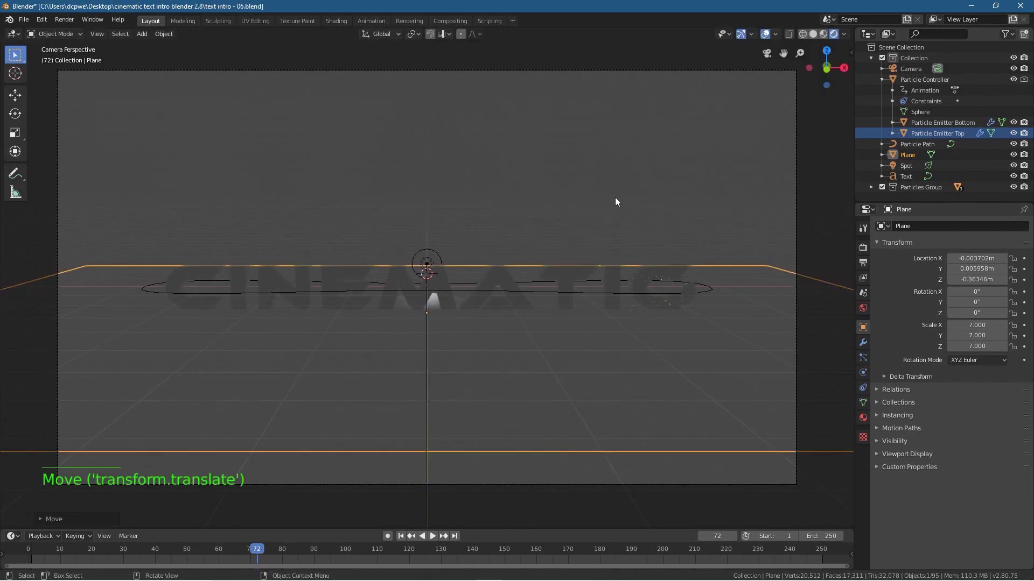
pyautogui.press('KP_3')
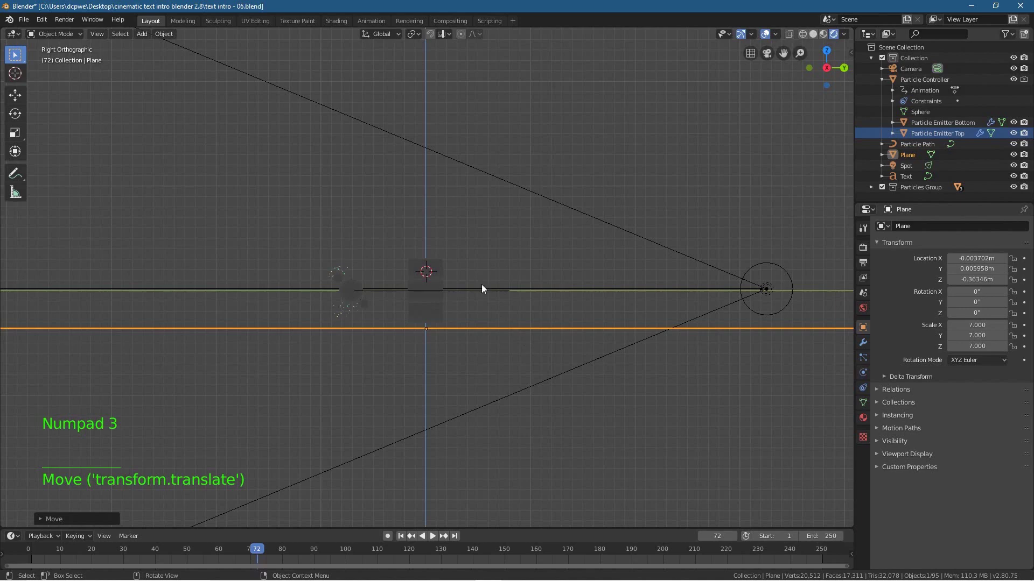
pyautogui.scroll(2, 470, 349)
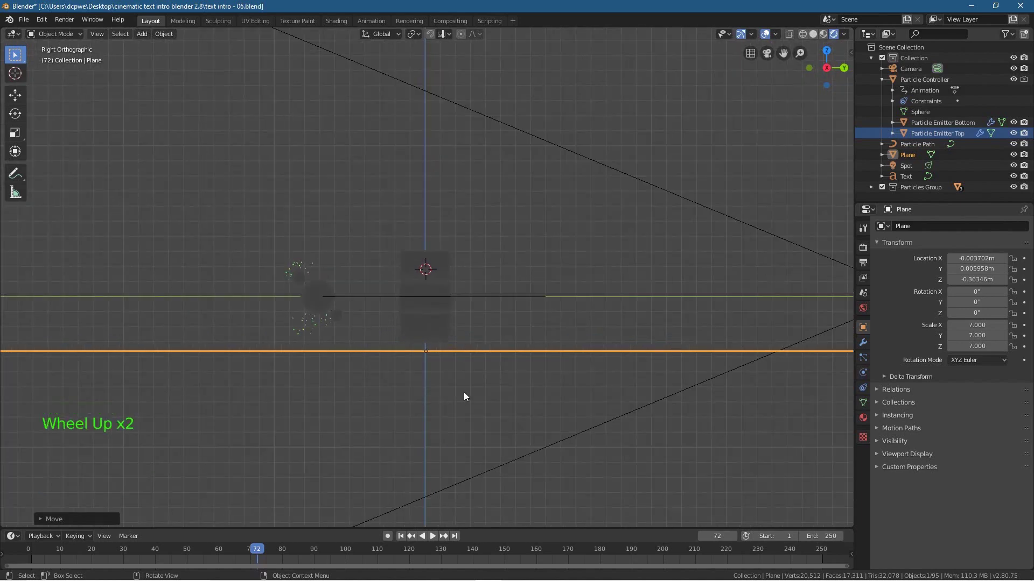
pyautogui.scroll(4, 419, 345)
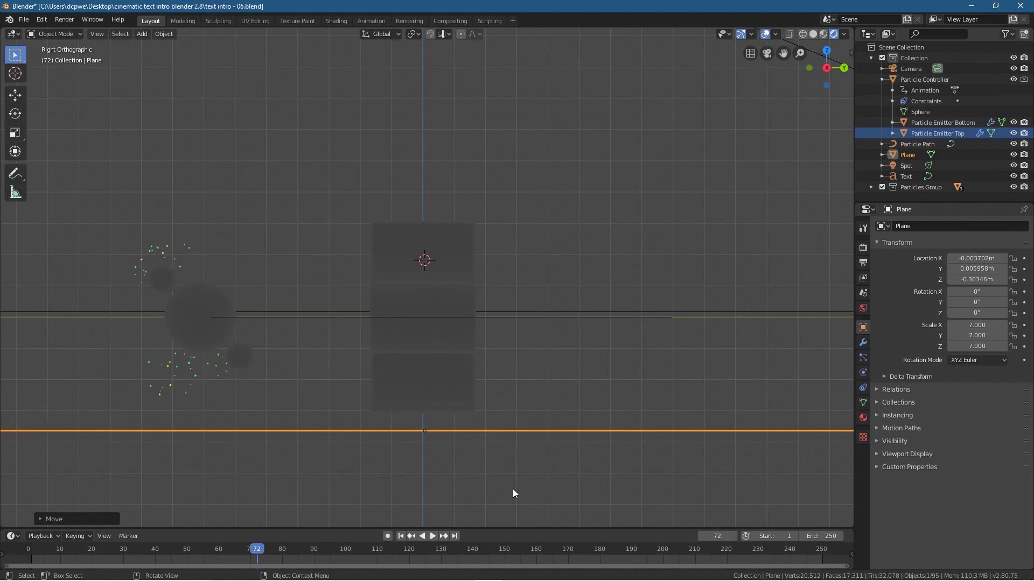
pyautogui.press('g')
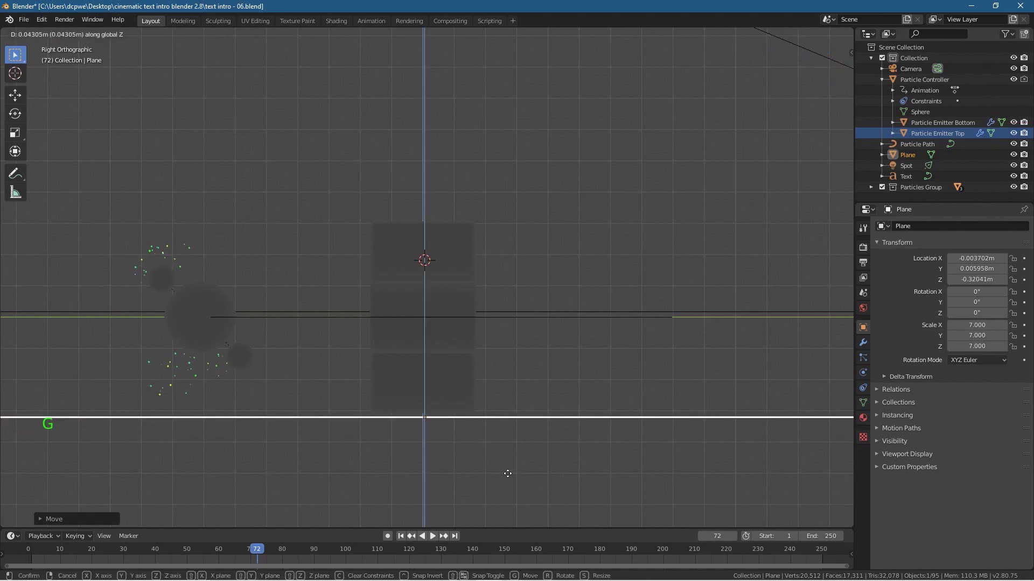
pyautogui.click(508, 474)
pyautogui.scroll(4, 461, 462)
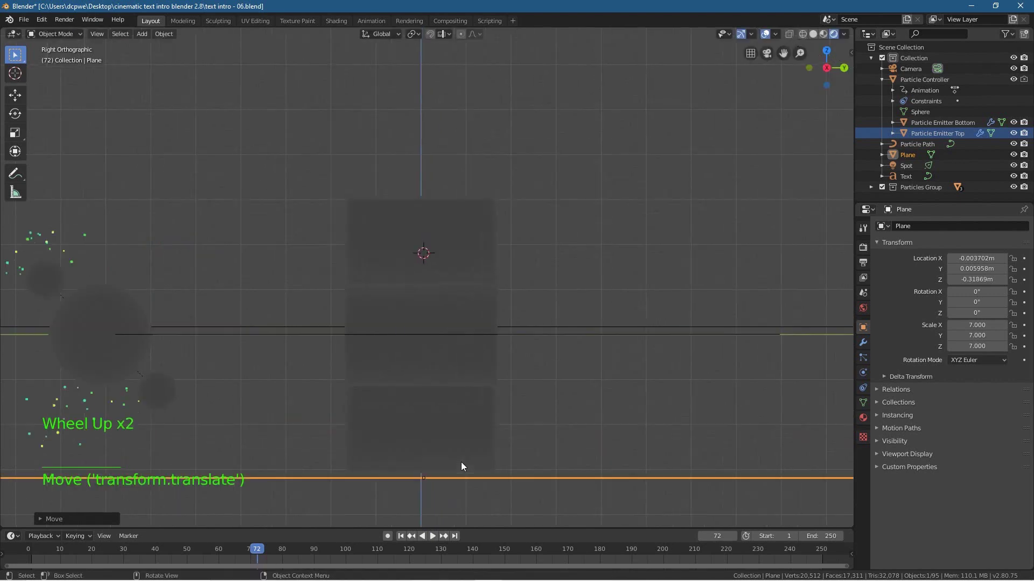
pyautogui.keyDown('shift'); pyautogui.moveTo(456, 464); pyautogui.dragTo(474, 208, button='middle'); pyautogui.keyUp('shift')
pyautogui.scroll(4, 414, 356)
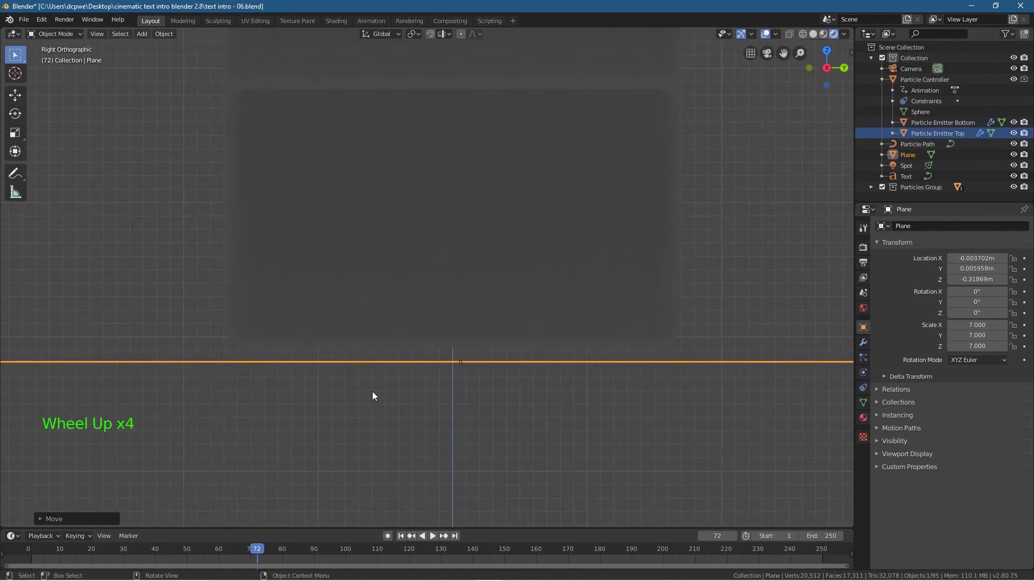
# - Set the camera's X rotation to 88° and lower its Z location to 0.59 m
pyautogui.press('KP_0')
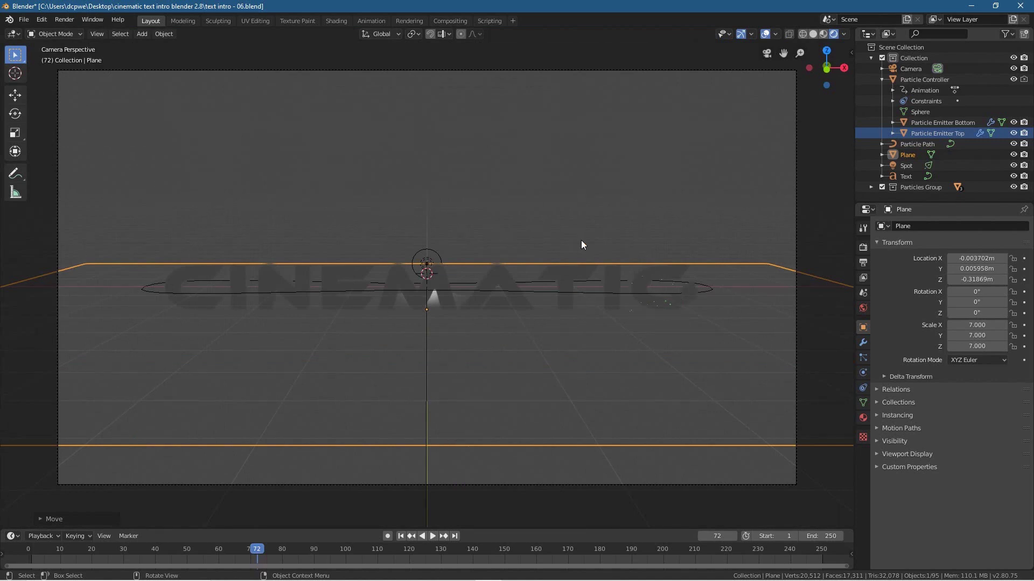
pyautogui.click(908, 70)
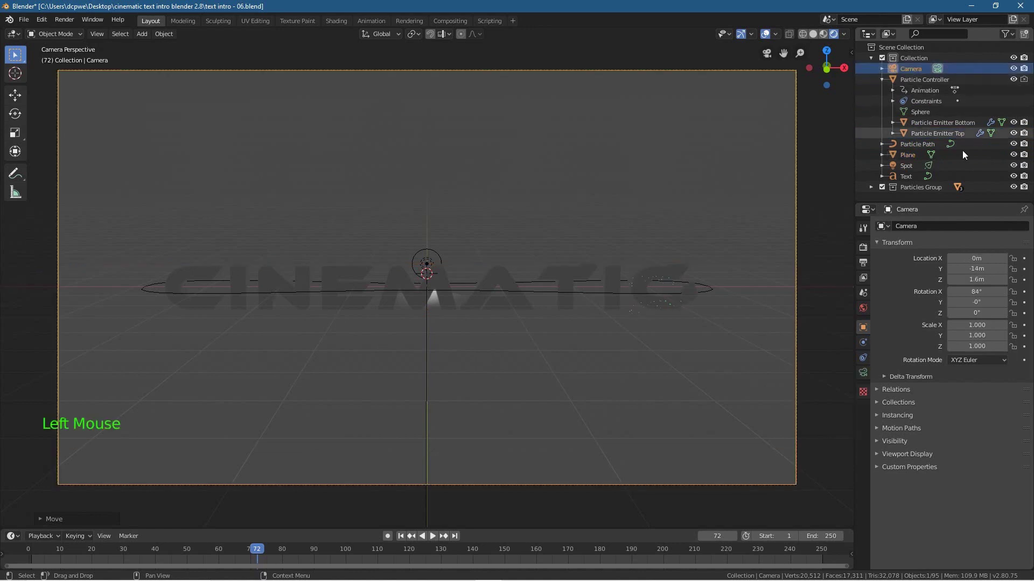
pyautogui.click(901, 67)
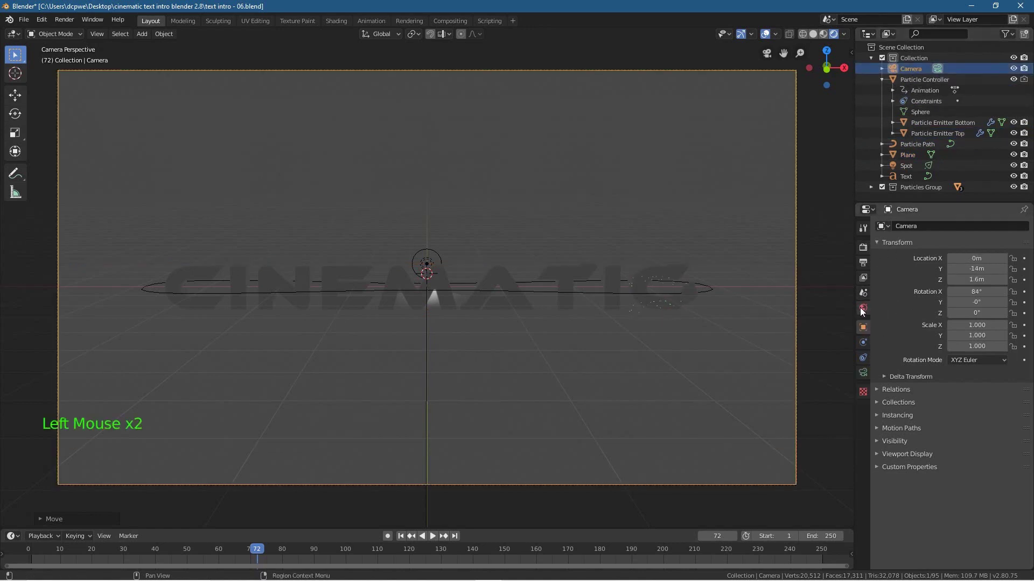
pyautogui.click(862, 326)
pyautogui.click(974, 293)
pyautogui.moveTo(974, 294); pyautogui.dragTo(939, 280)
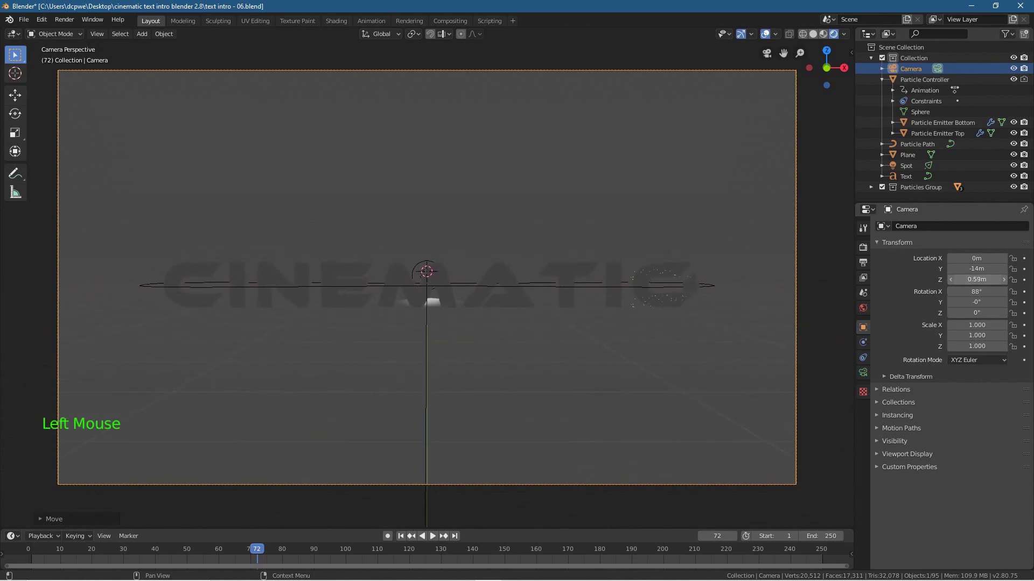
# - Scale the floor plane up to about 10.33 so it extends past the sides of the camera frame
pyautogui.click(898, 157)
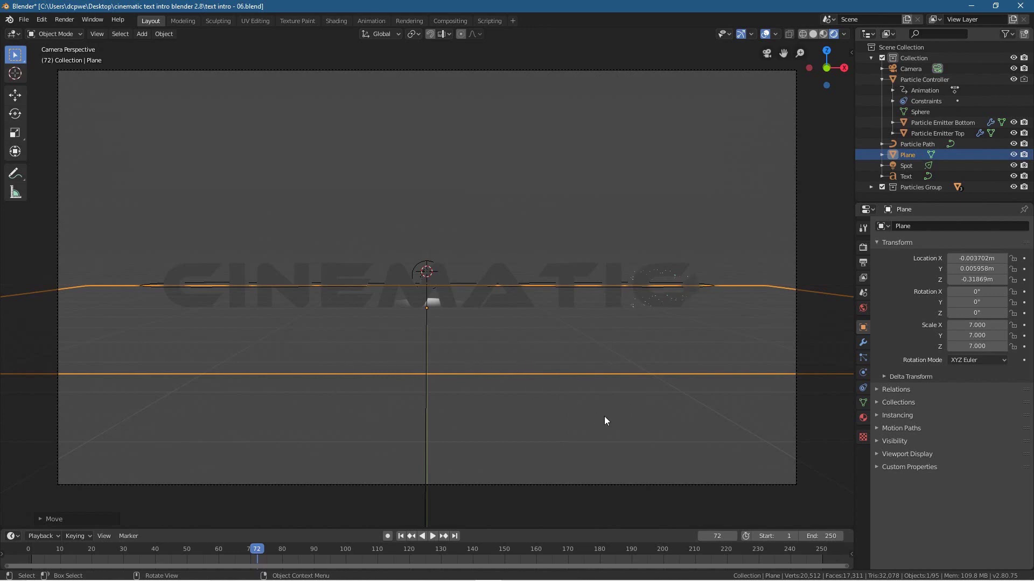
pyautogui.press('s')
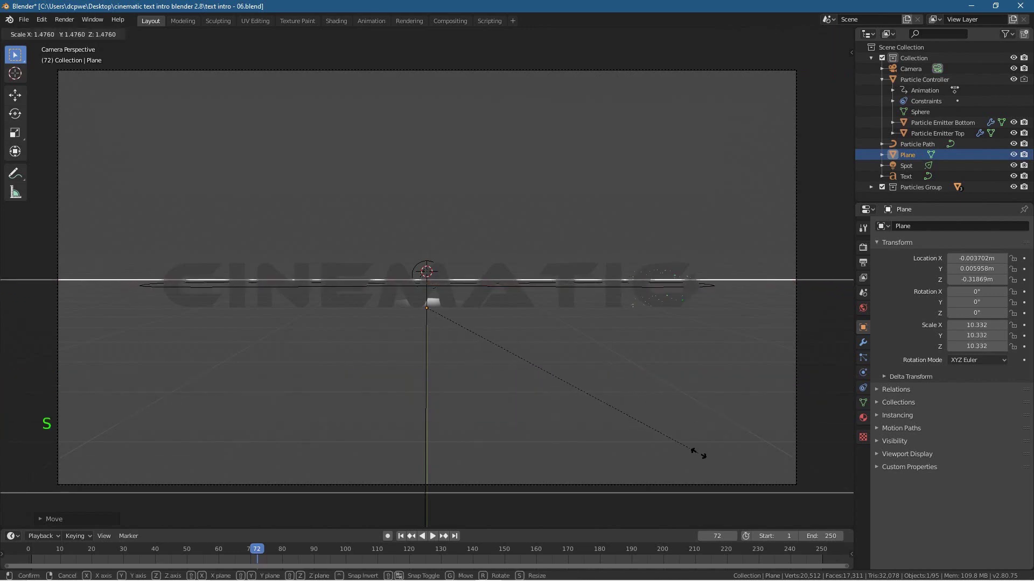
pyautogui.click(698, 453)
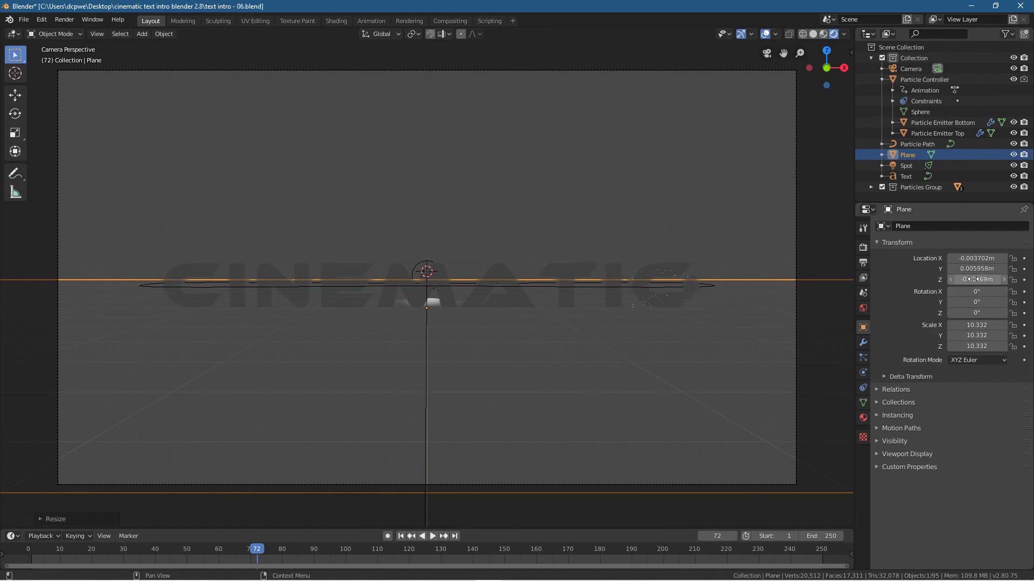
# - Raise the camera's Z location to 0.62 m
pyautogui.click(914, 68)
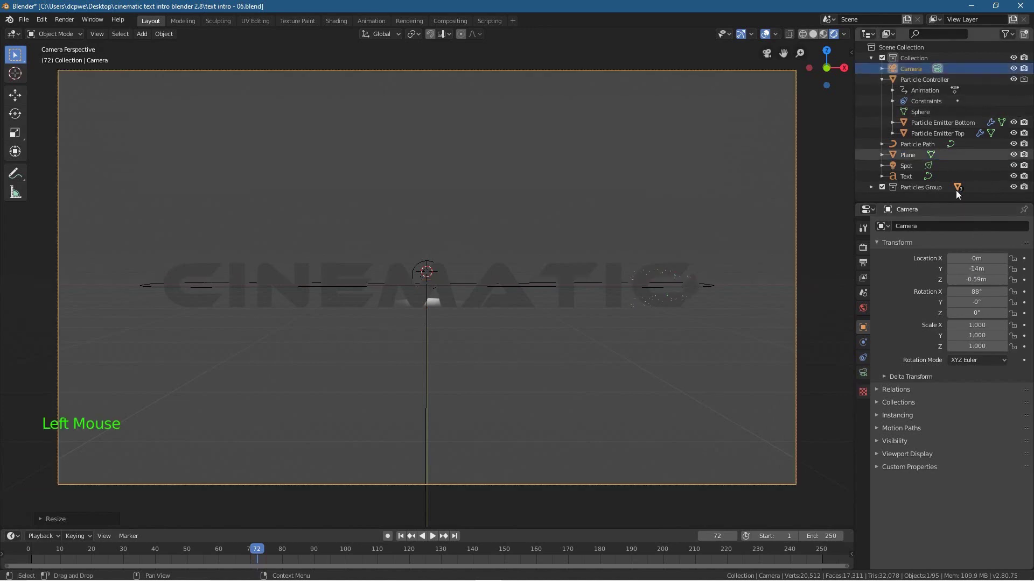
pyautogui.moveTo(977, 280)
pyautogui.mouseDown()
pyautogui.moveTo(967, 280)
pyautogui.moveTo(982, 280)
pyautogui.mouseUp()
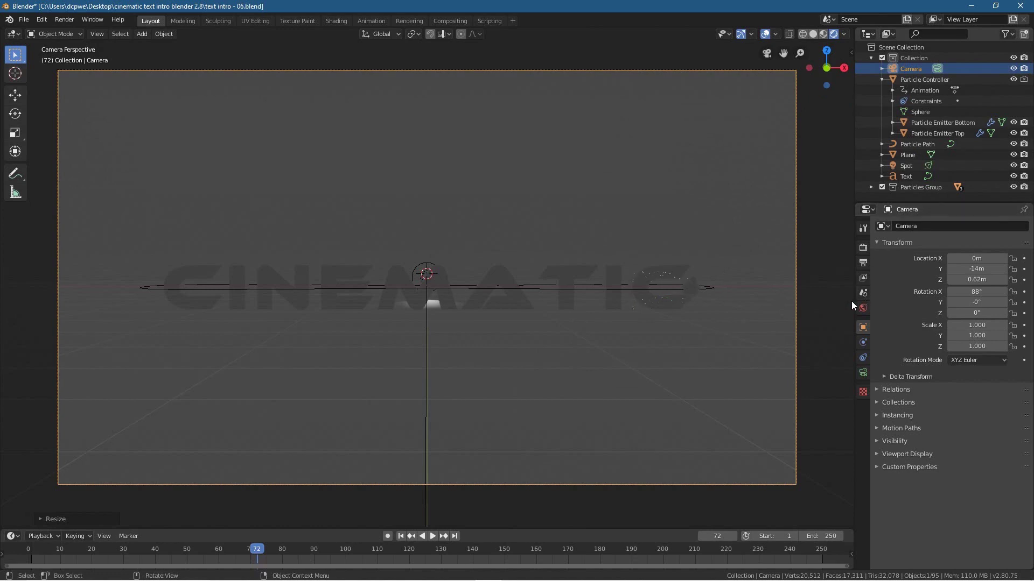
# - Darken the world background colour to pure black
pyautogui.click(504, 283)
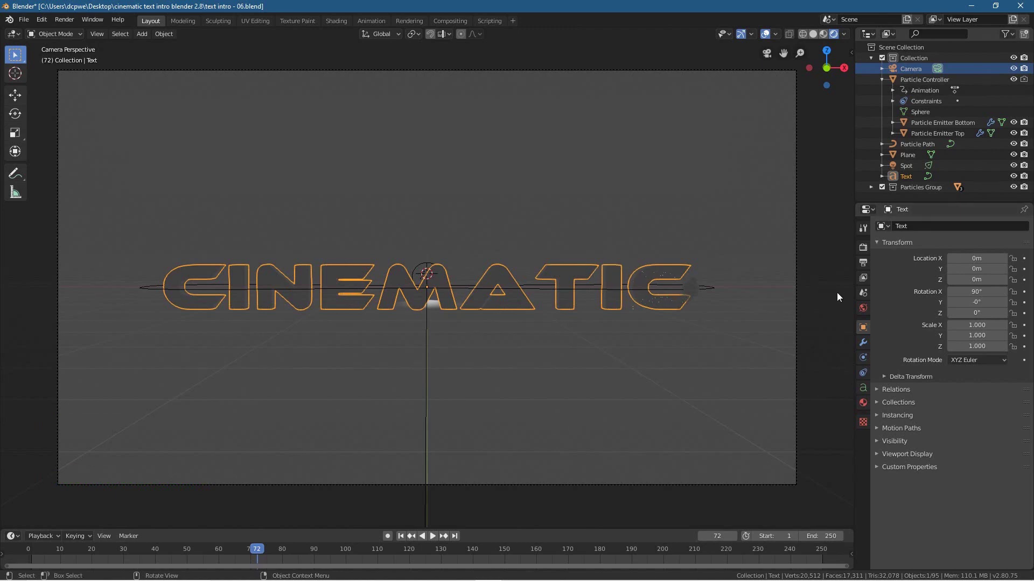
pyautogui.click(863, 308)
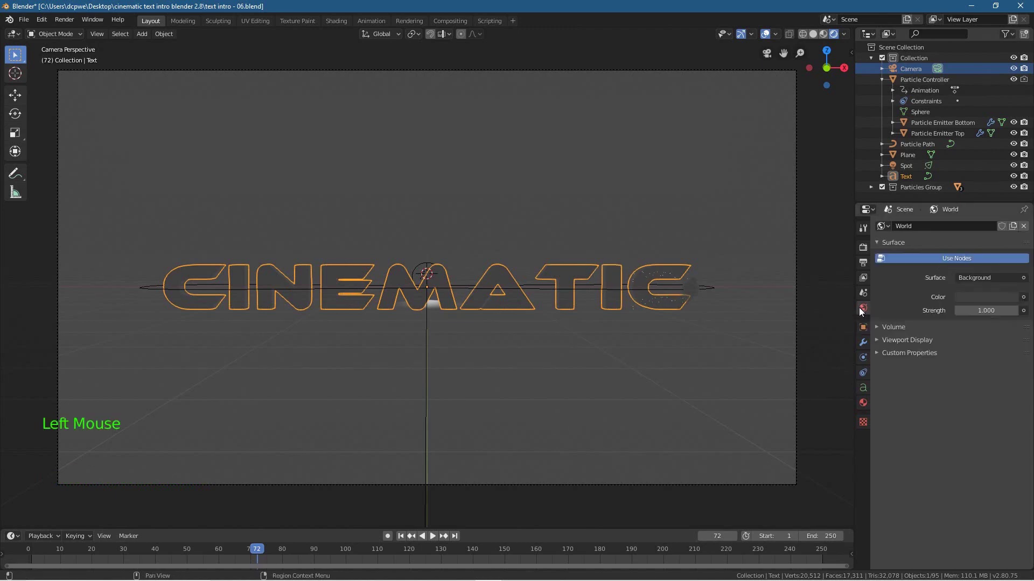
pyautogui.click(971, 298)
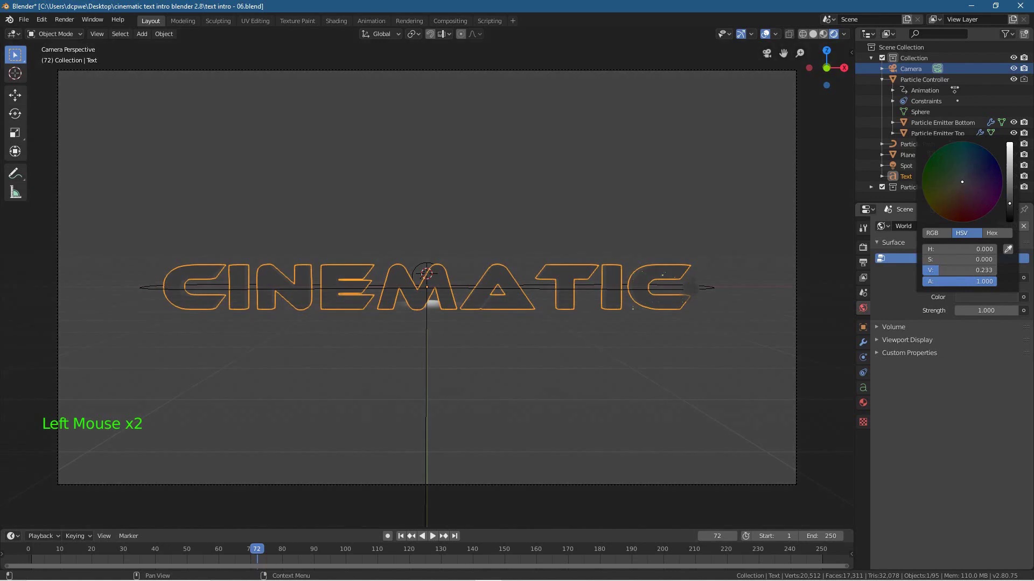
pyautogui.moveTo(1012, 208); pyautogui.dragTo(1009, 223)
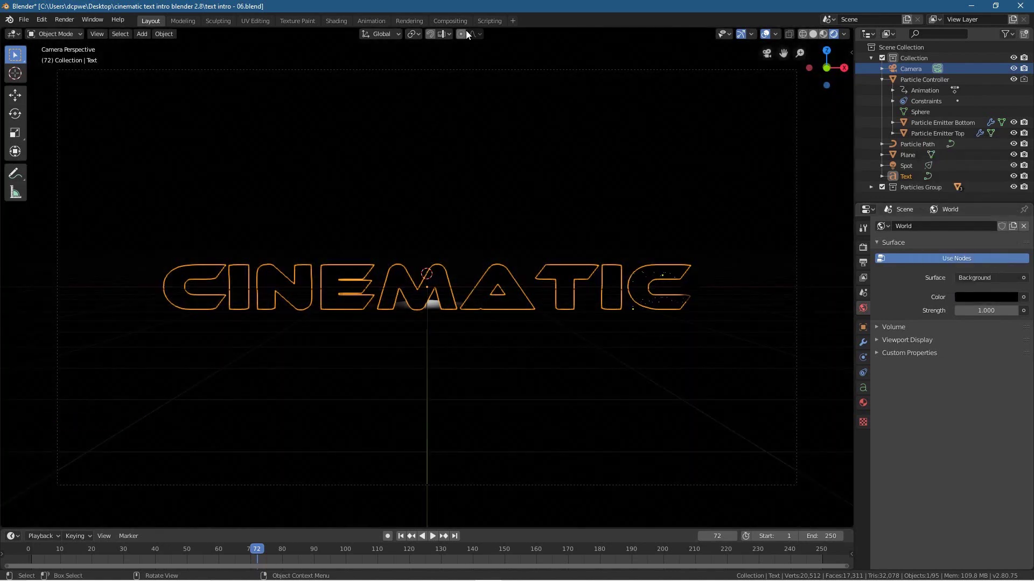
# - Switch to the Shading workspace, show the rendered camera view, and display the World shader nodes
pyautogui.click(331, 20)
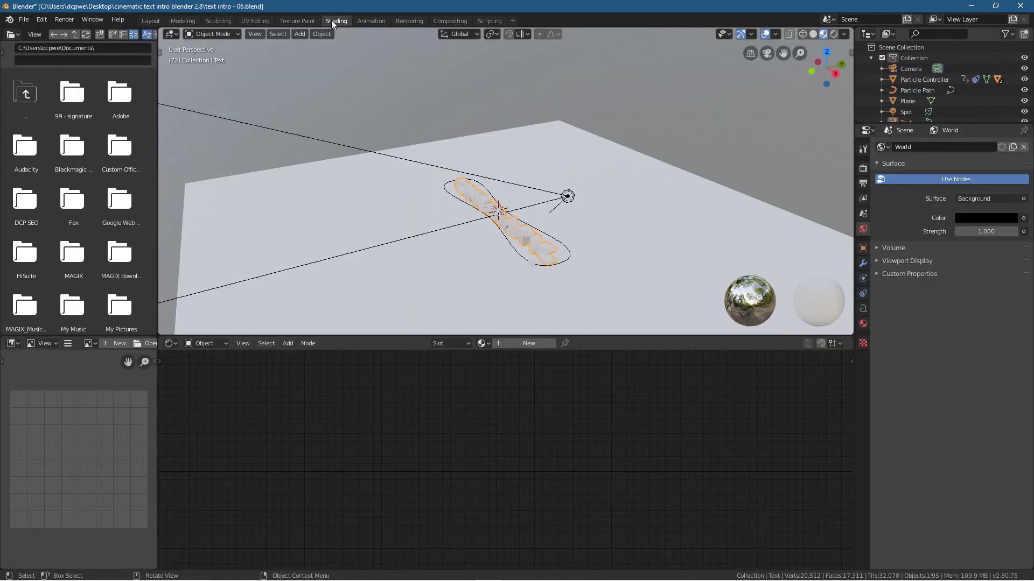
pyautogui.click(834, 34)
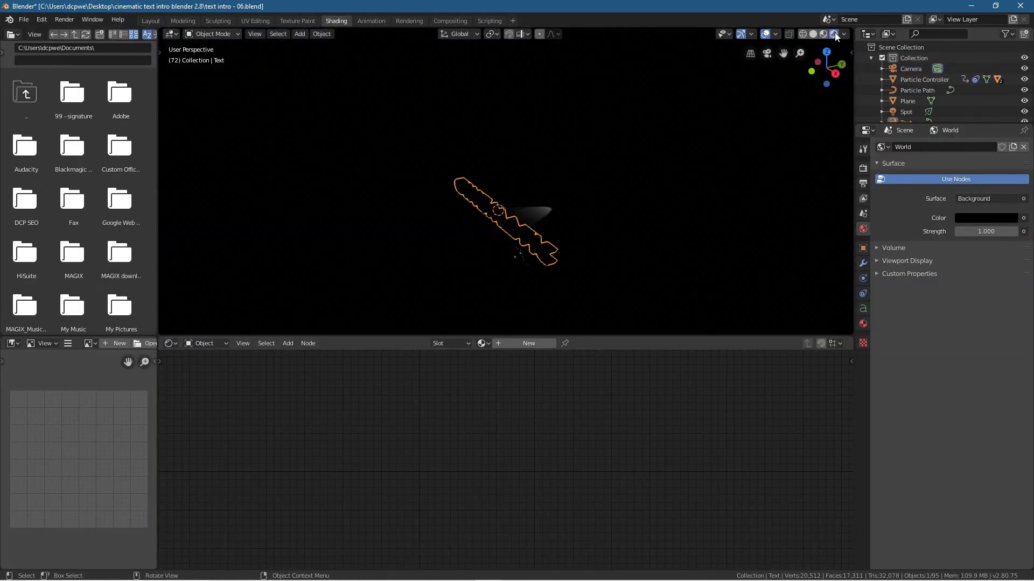
pyautogui.press('KP_0')
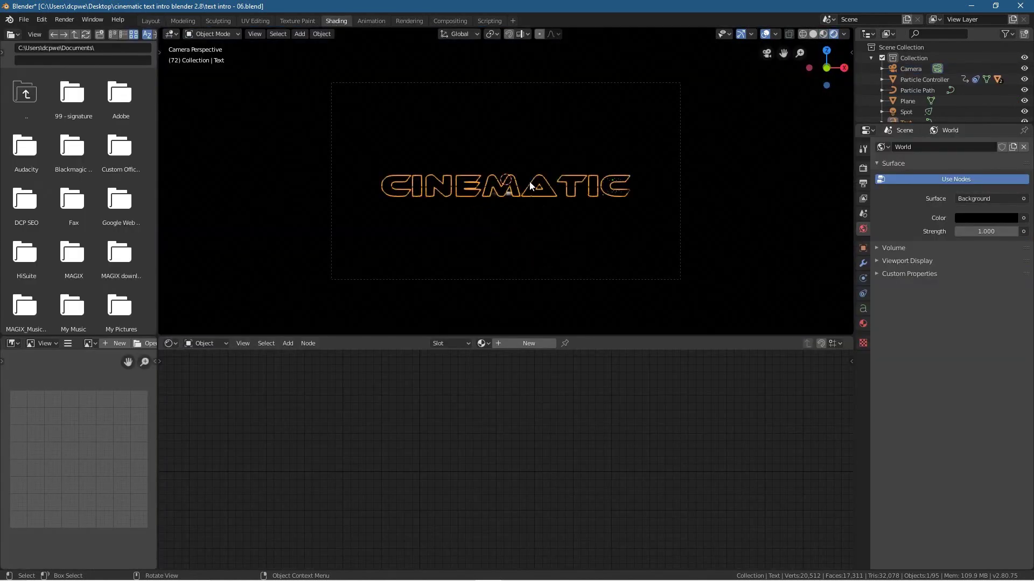
pyautogui.scroll(2, 506, 267)
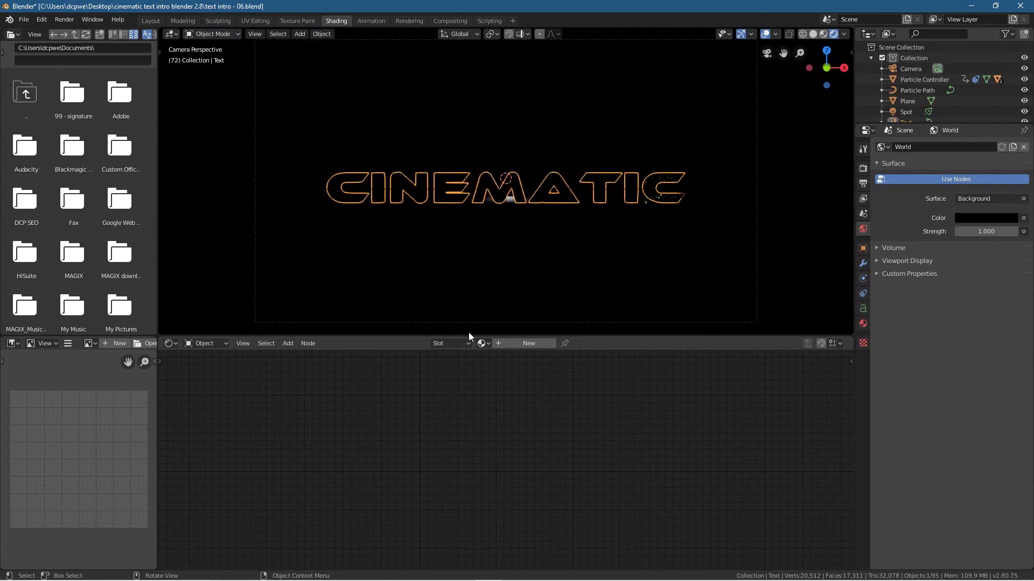
pyautogui.click(206, 343)
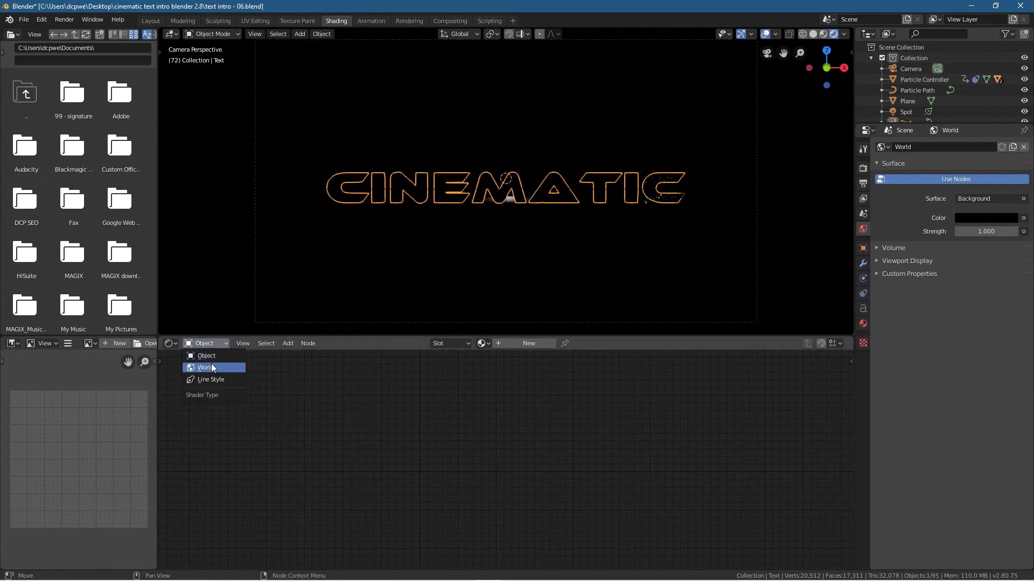
pyautogui.click(211, 363)
# - Add a Volume Scatter shader below the Background node and connect it to the World Output's Volume input
pyautogui.scroll(3, 485, 436)
pyautogui.moveTo(516, 418); pyautogui.dragTo(535, 456, button='middle')
pyautogui.scroll(1, 503, 457)
pyautogui.hotkey('shift', 'a')
pyautogui.moveTo(488, 476)
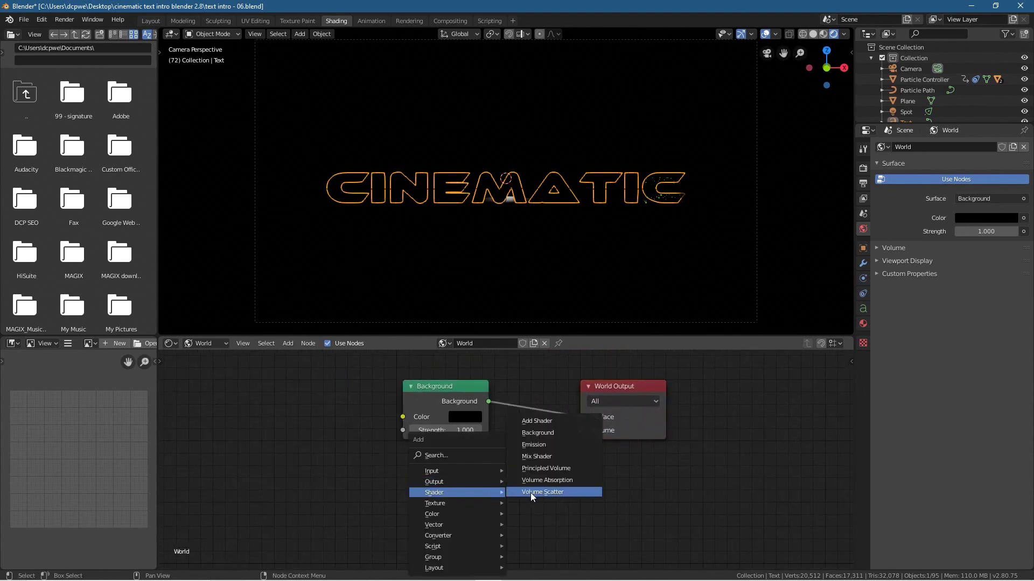
pyautogui.click(531, 492)
pyautogui.click(428, 473)
pyautogui.moveTo(515, 493); pyautogui.dragTo(581, 430)
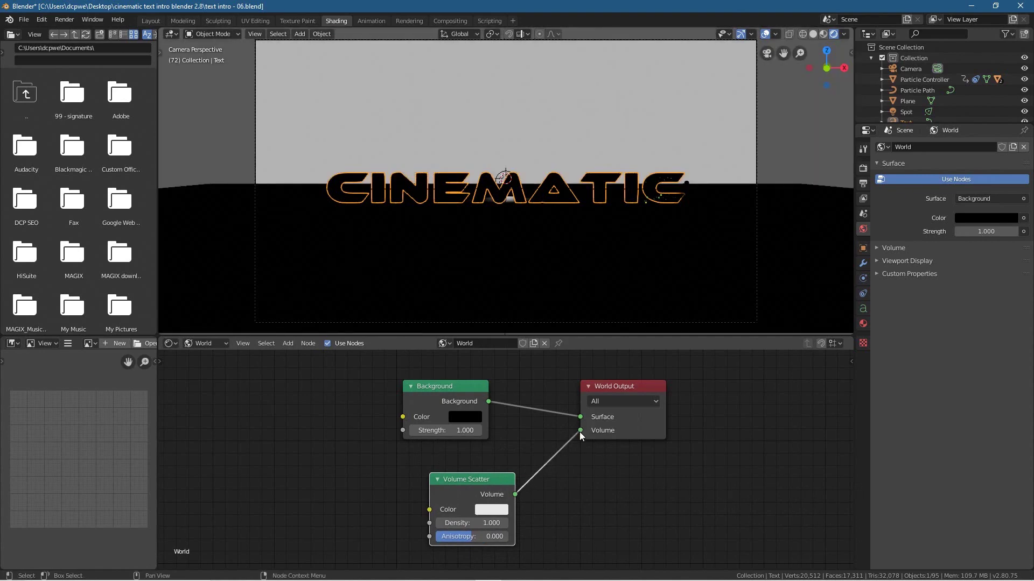
# - Set the Volume Scatter node's density to 0.015 and its anisotropy to 0.2
pyautogui.click(459, 518)
pyautogui.write('0.015')
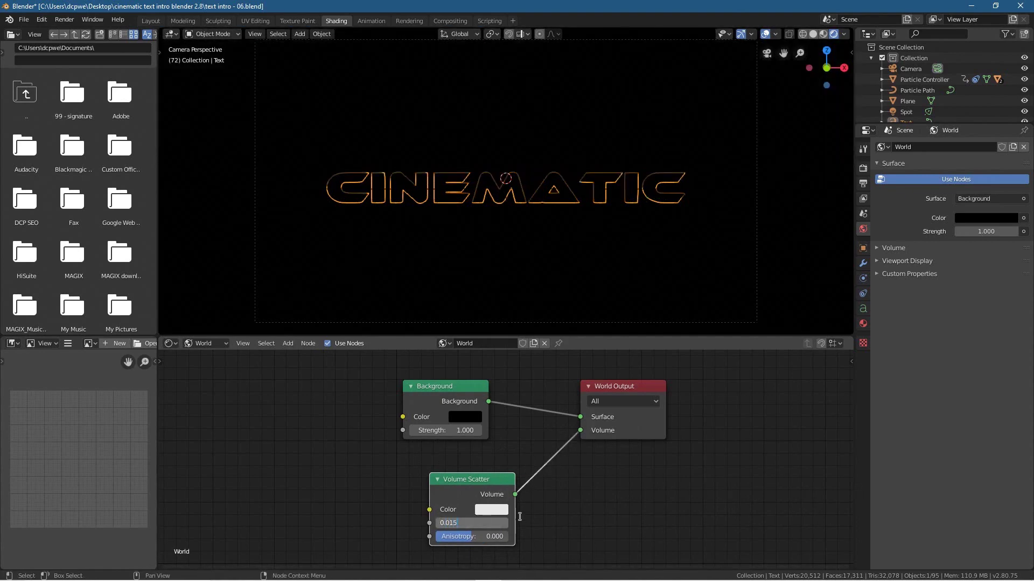
pyautogui.press('Return')
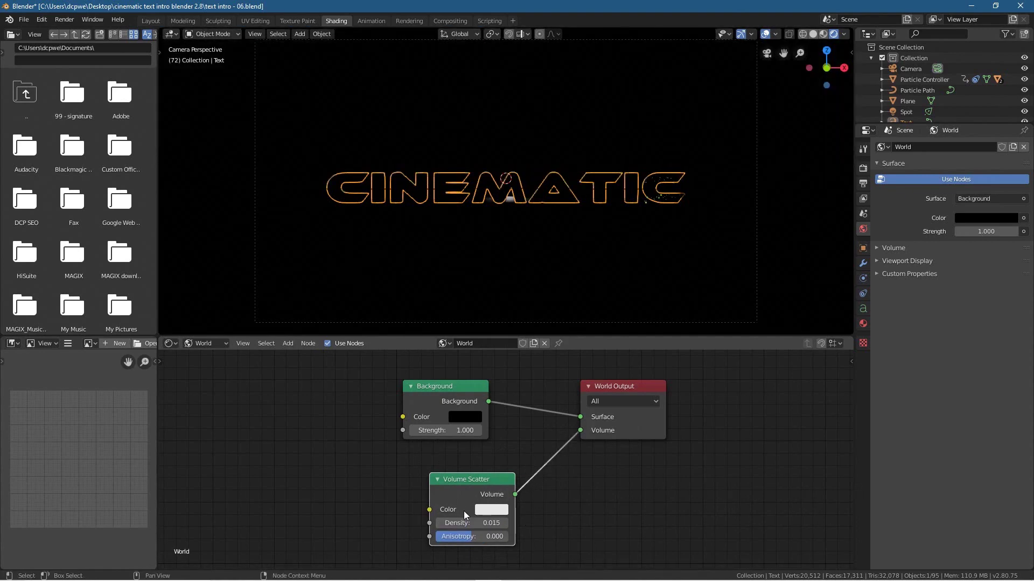
pyautogui.click(456, 537)
pyautogui.write('0.2')
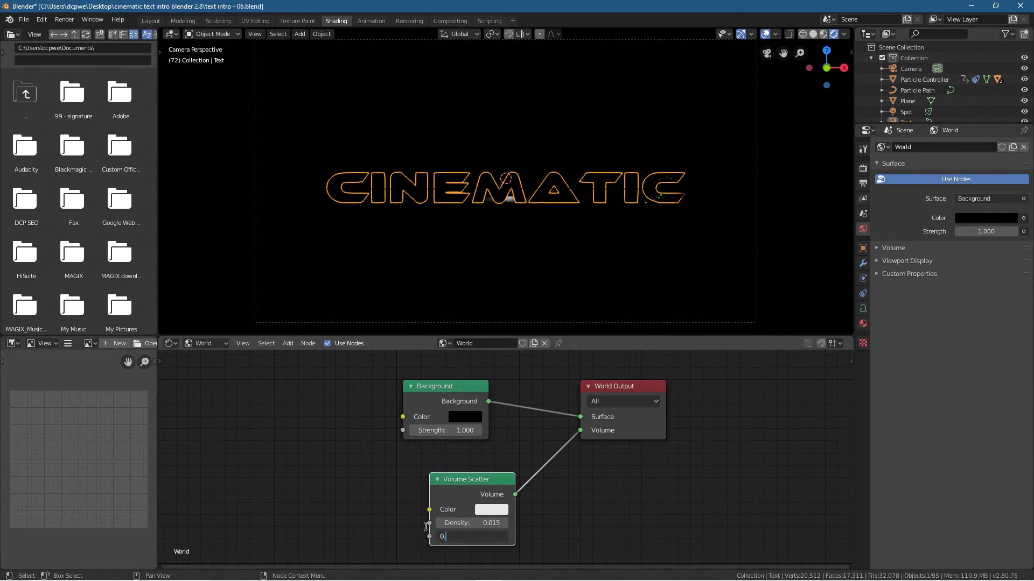
pyautogui.press('Return')
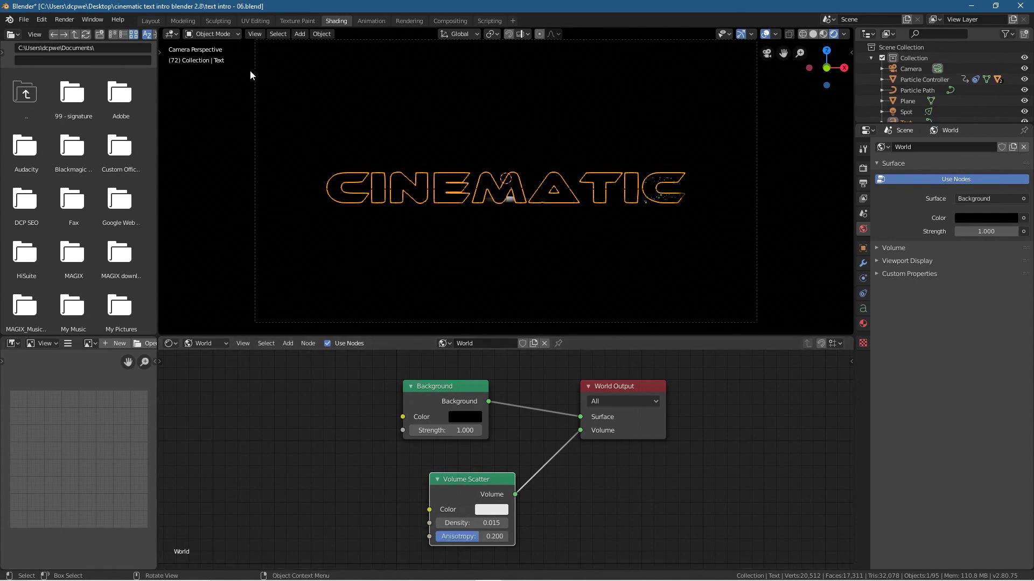
# - Return to the Layout workspace, examine the spot light's effect behind the text from several angles, and go back to the camera view
pyautogui.click(151, 23)
pyautogui.moveTo(245, 211)
pyautogui.mouseDown(button='middle')
pyautogui.moveTo(348, 325)
pyautogui.moveTo(445, 329)
pyautogui.mouseUp(button='middle')
pyautogui.scroll(5, 379, 292)
pyautogui.scroll(-2, 257, 325)
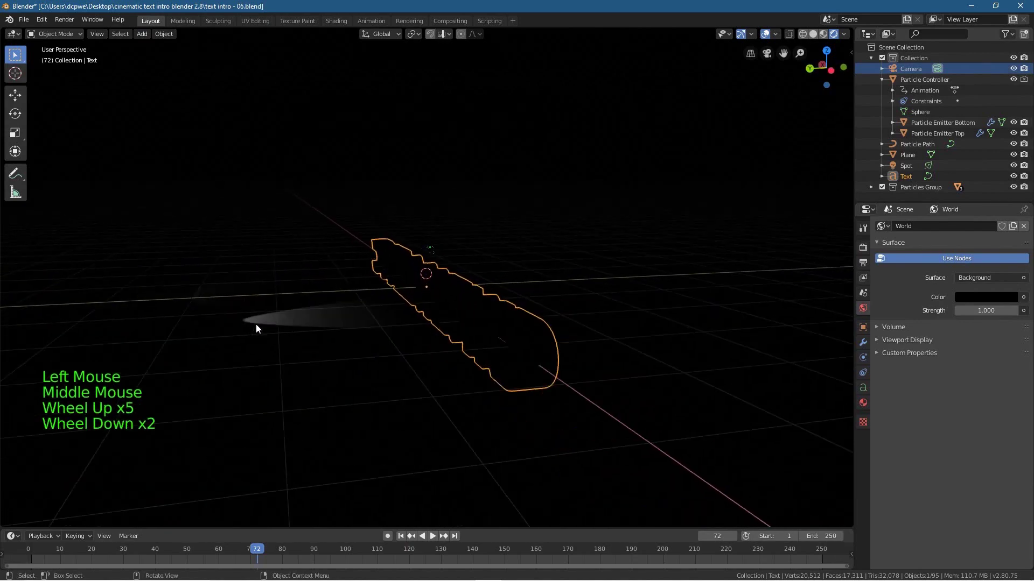
pyautogui.moveTo(252, 322); pyautogui.dragTo(111, 311, button='middle')
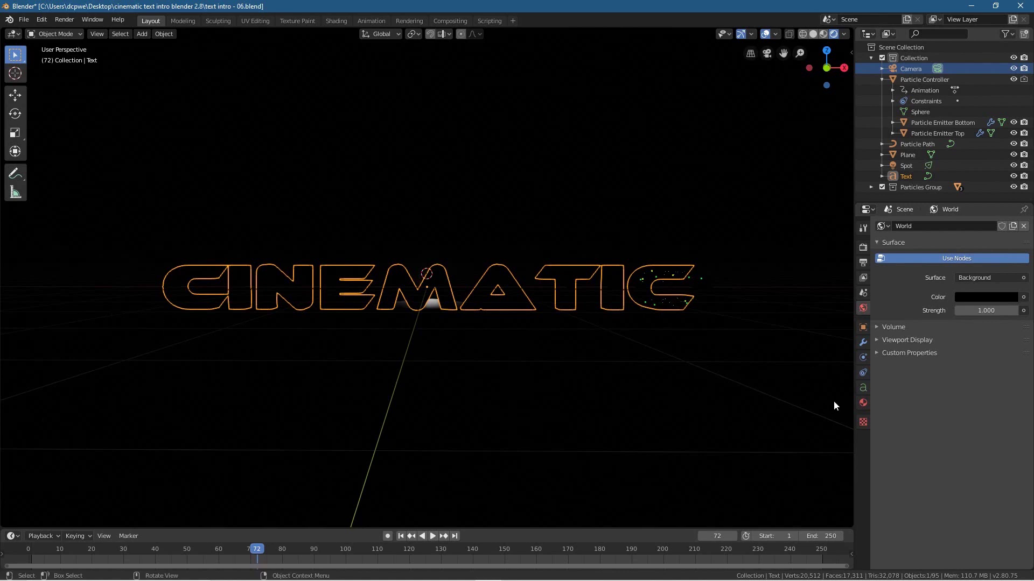
pyautogui.press('KP_0')
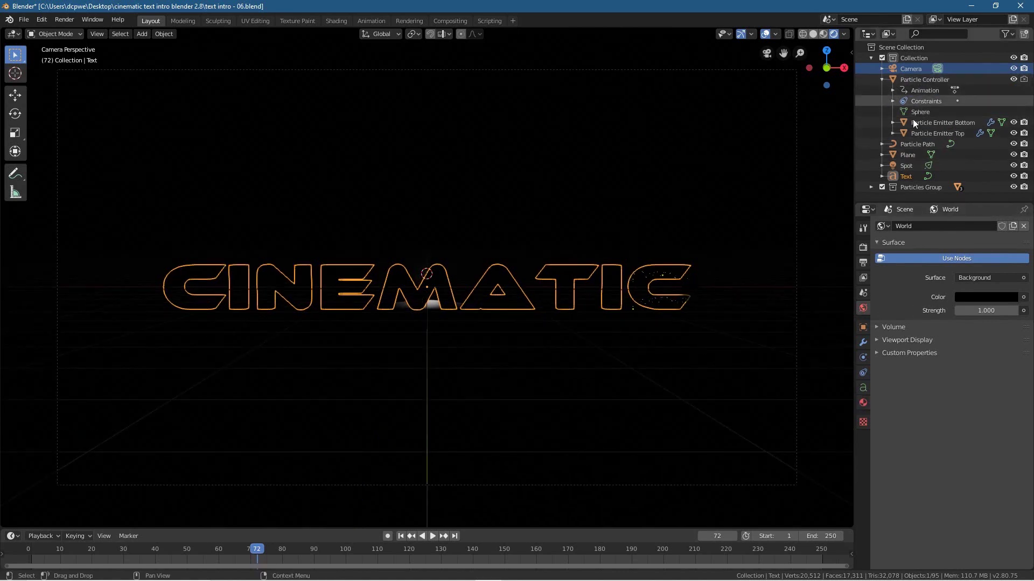
# - Collapse the Particle Controller's children in the outliner and select the spot light
pyautogui.scroll(-2, 908, 179)
pyautogui.scroll(-1, 908, 180)
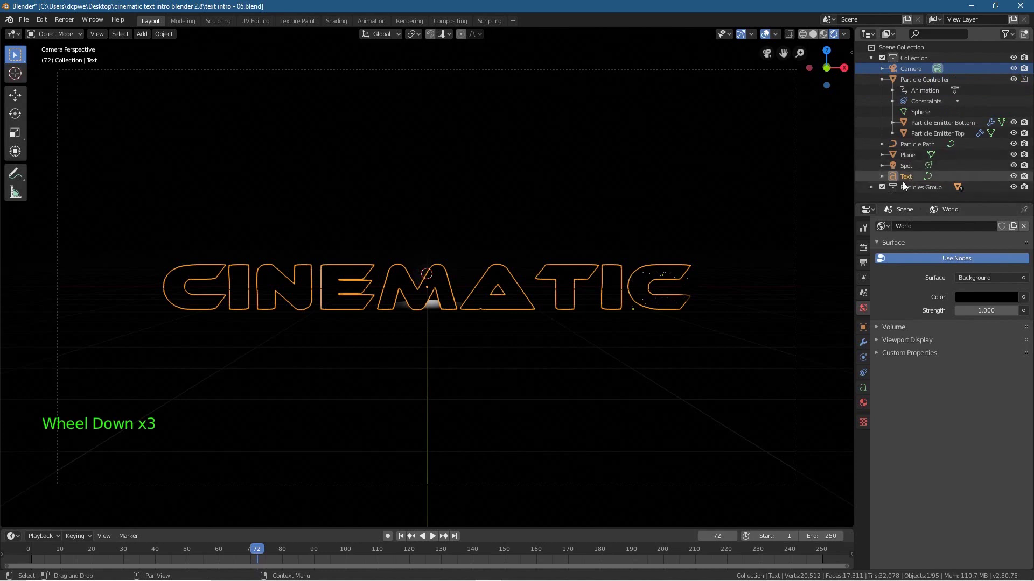
pyautogui.click(907, 165)
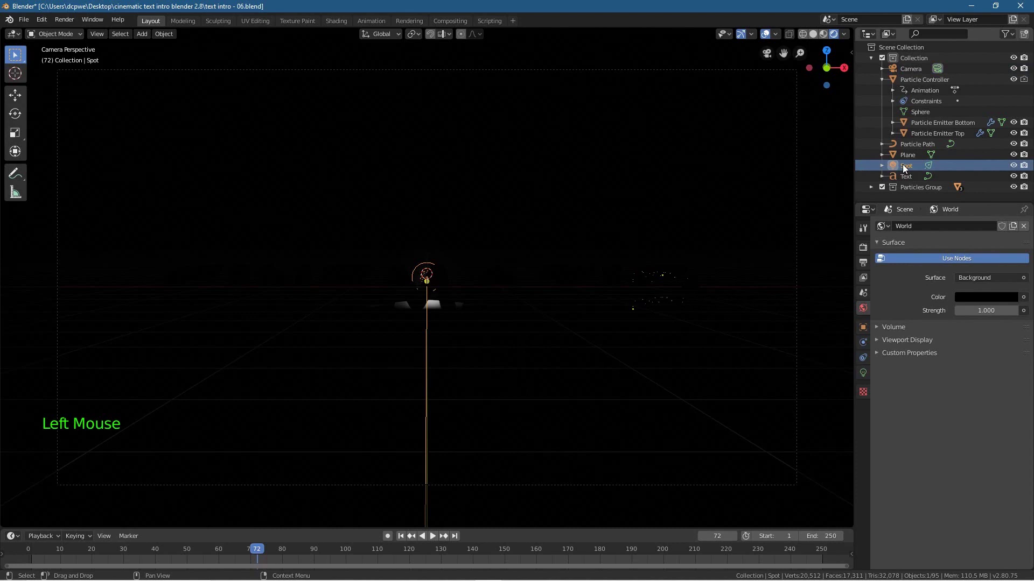
pyautogui.click(882, 79)
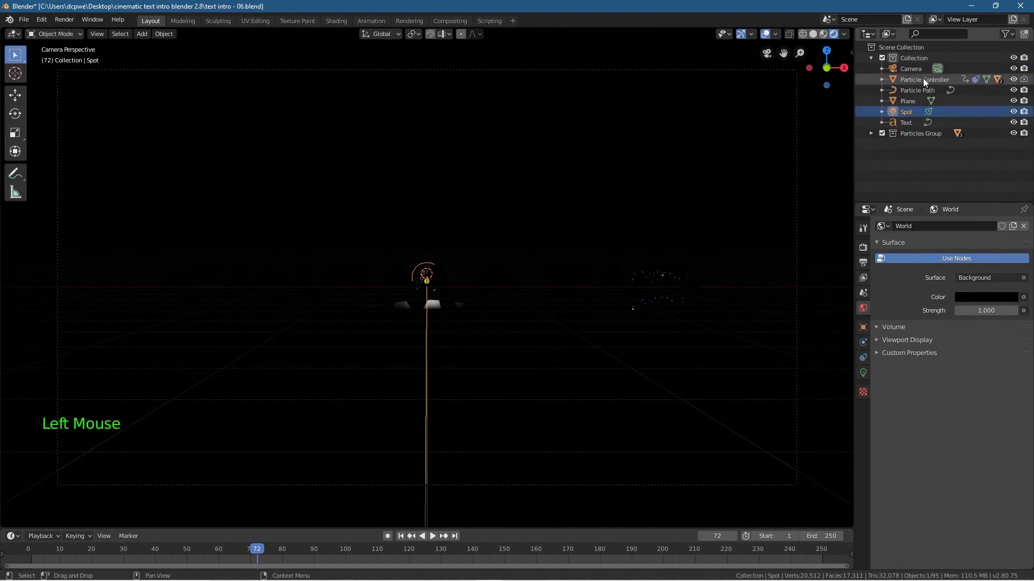
pyautogui.click(881, 80)
pyautogui.click(882, 80)
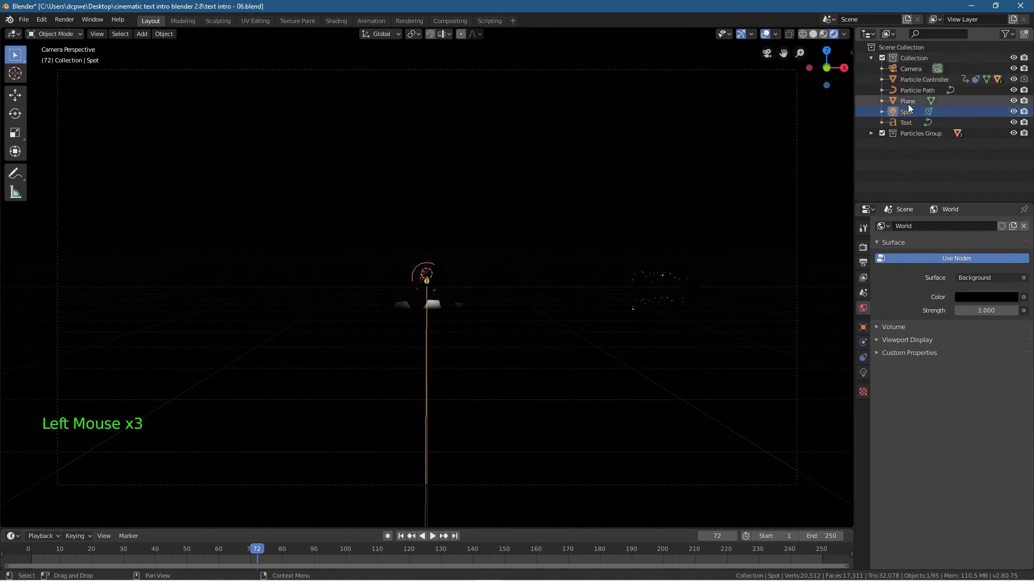
pyautogui.click(903, 110)
# - Colour the spot light fully saturated green with hue 0.290 and set its power to 1500 W
pyautogui.click(863, 373)
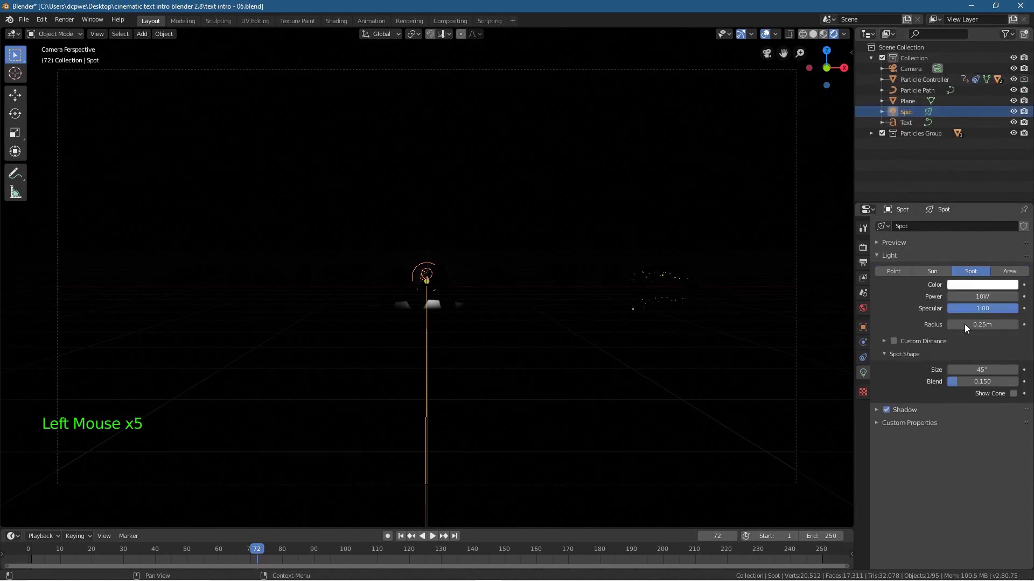
pyautogui.click(975, 284)
pyautogui.moveTo(969, 212); pyautogui.dragTo(923, 170)
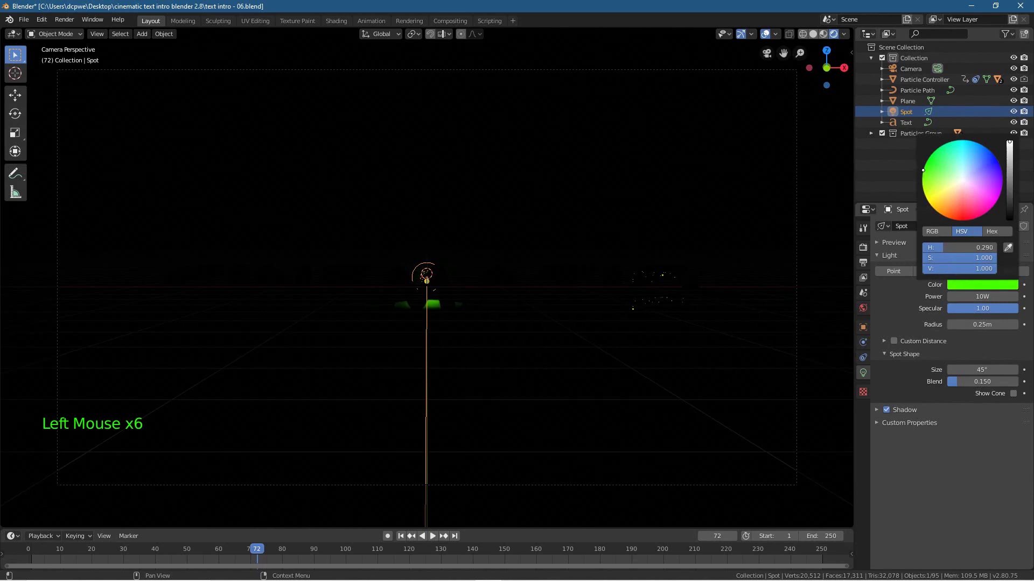
pyautogui.click(1010, 295)
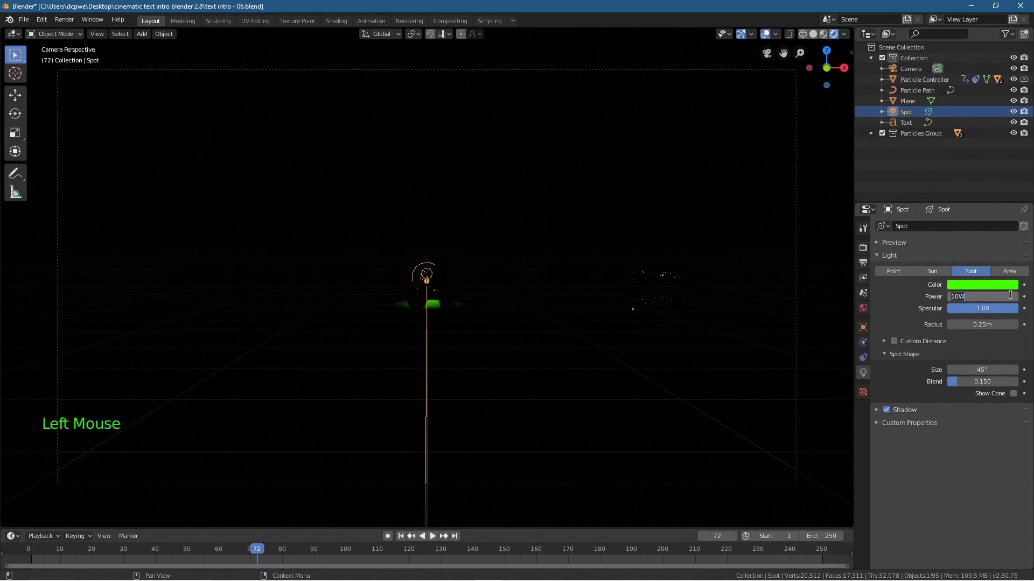
pyautogui.write('1500')
pyautogui.press('Return')
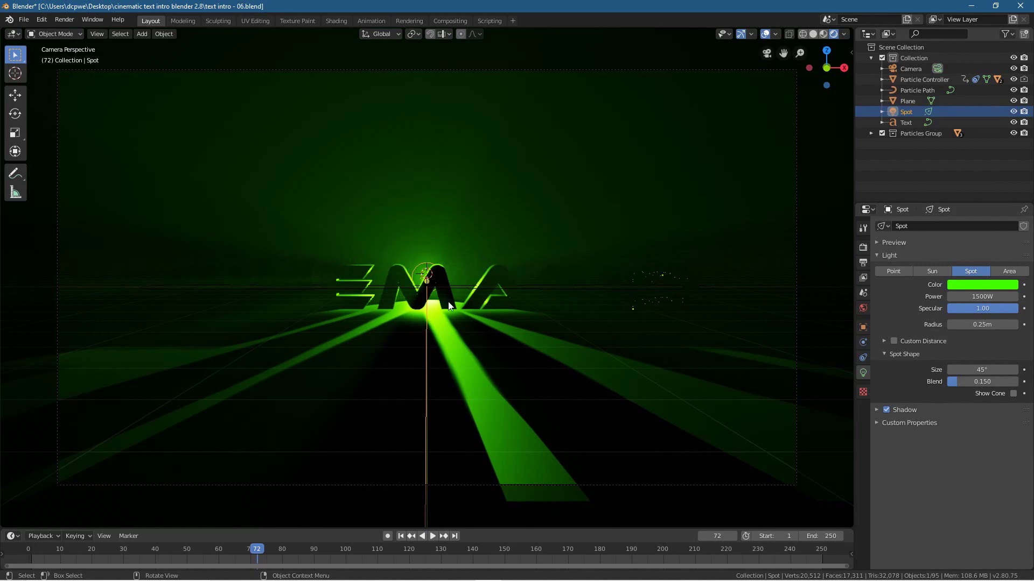
# - Adjust the spot light's X rotation to -91.7°
pyautogui.click(909, 111)
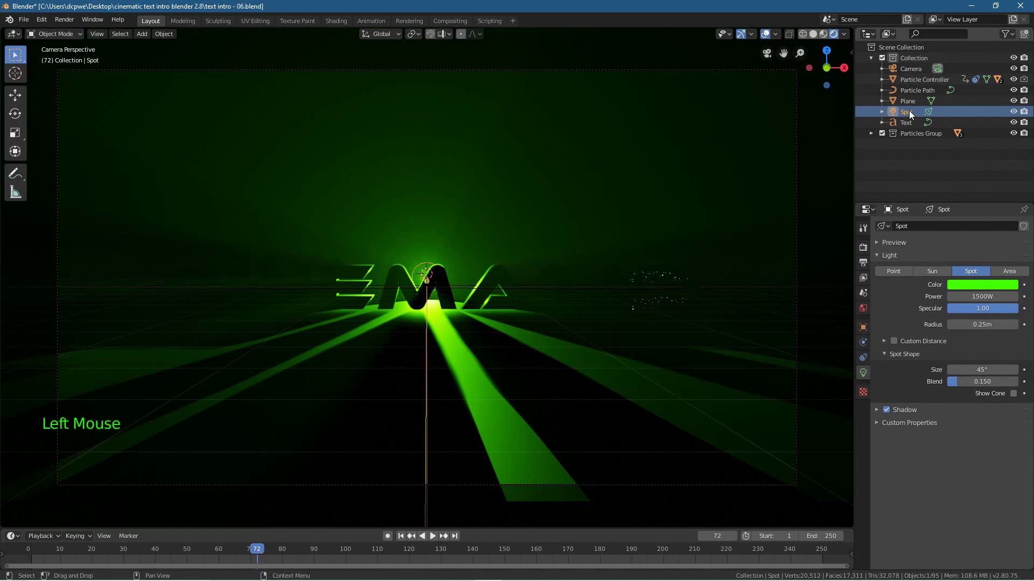
pyautogui.click(862, 321)
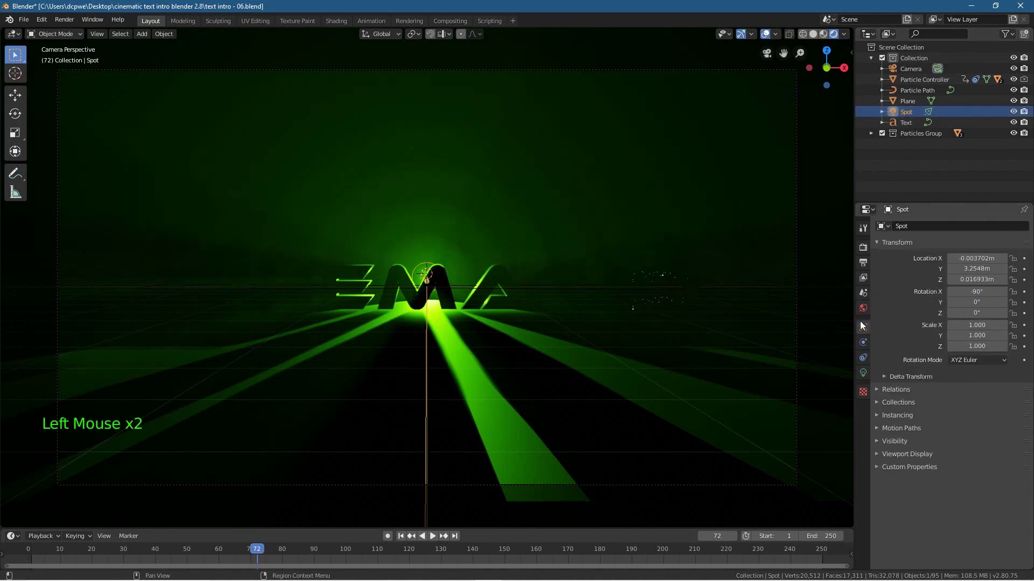
pyautogui.moveTo(954, 293); pyautogui.dragTo(949, 293)
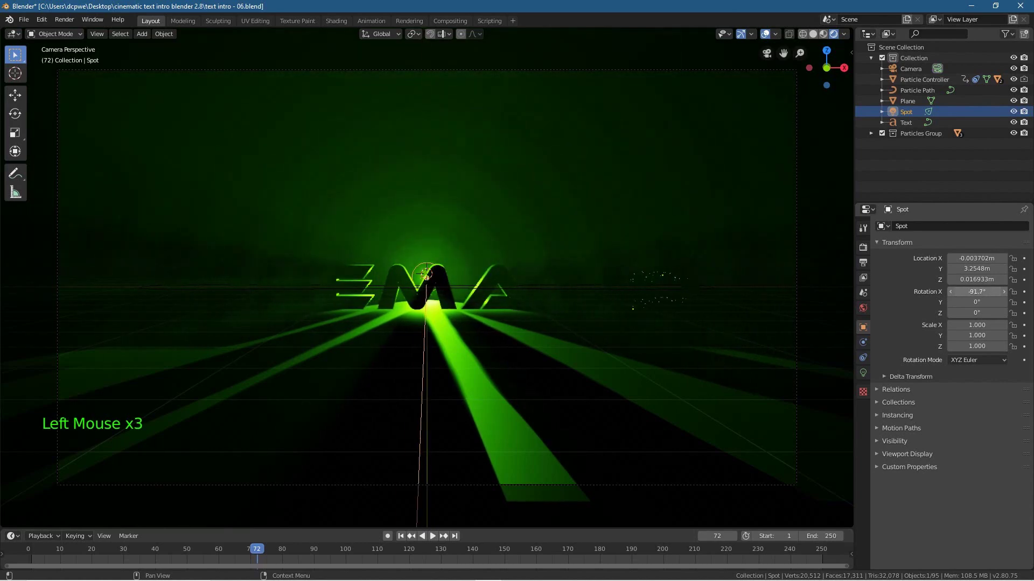
# - Enable Bloom and configure the Eevee volumetrics with a 4px tile size and Volumetric Shadows
pyautogui.click(863, 247)
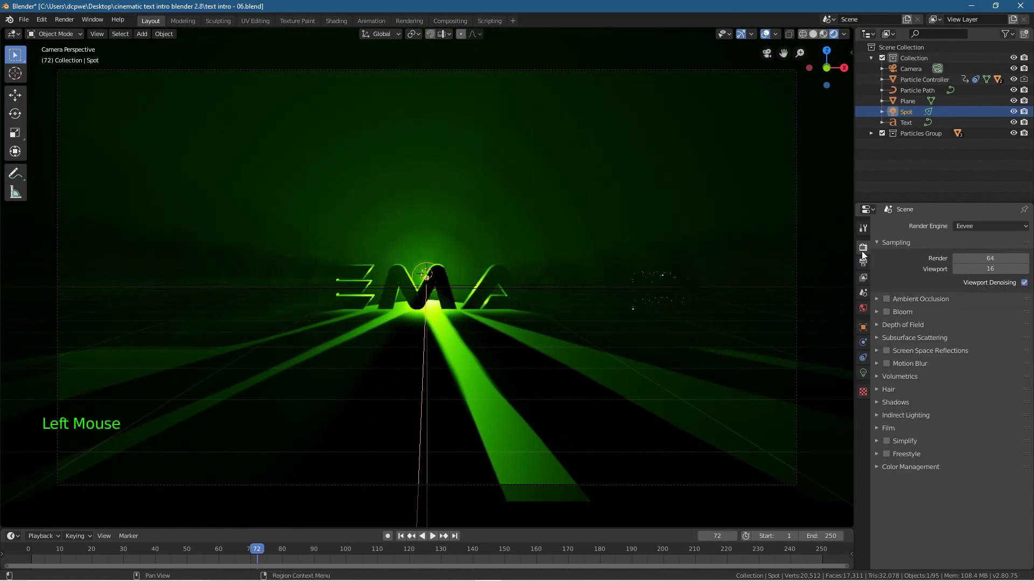
pyautogui.click(887, 311)
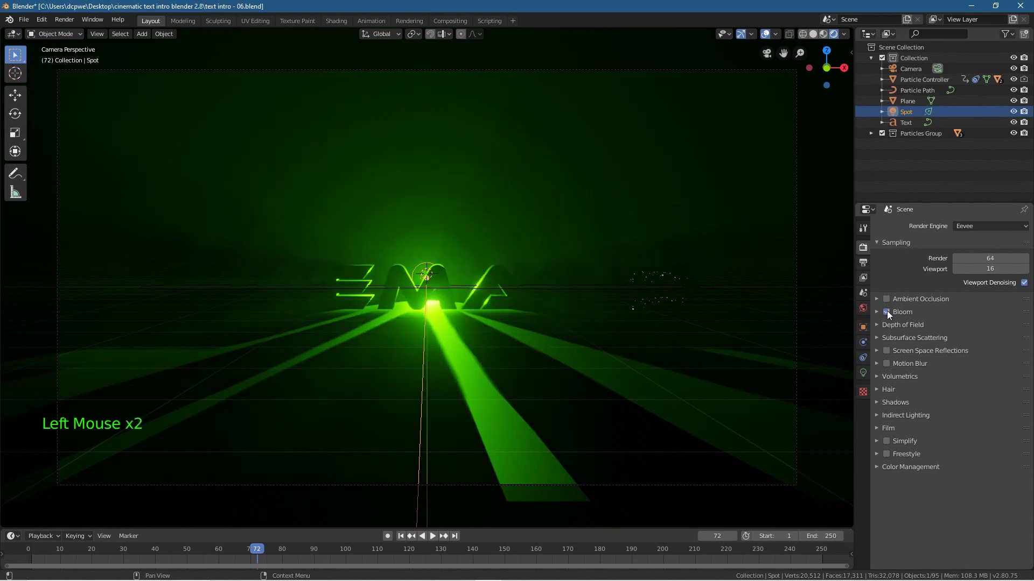
pyautogui.click(877, 377)
pyautogui.click(971, 417)
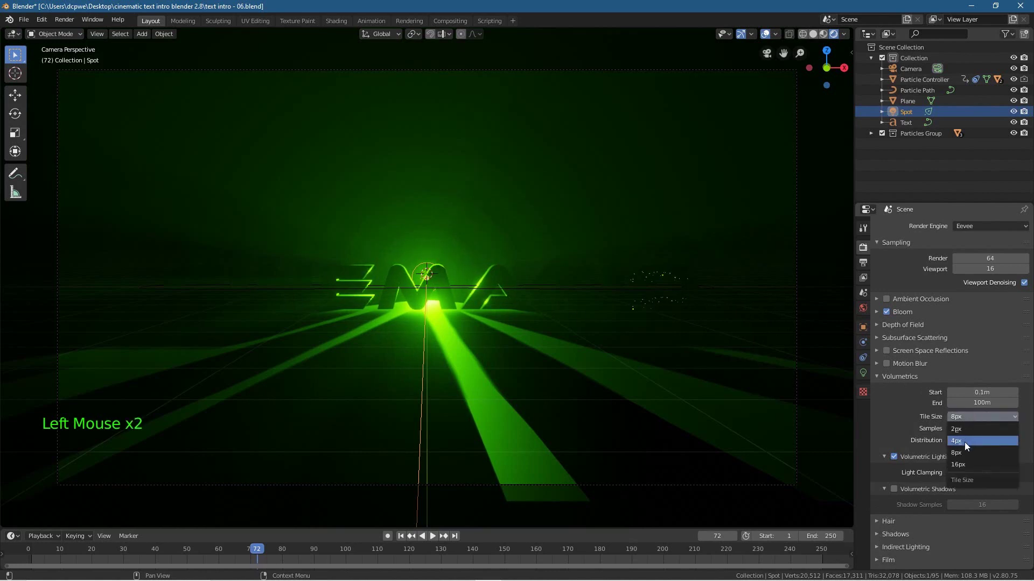
pyautogui.click(964, 441)
pyautogui.click(895, 489)
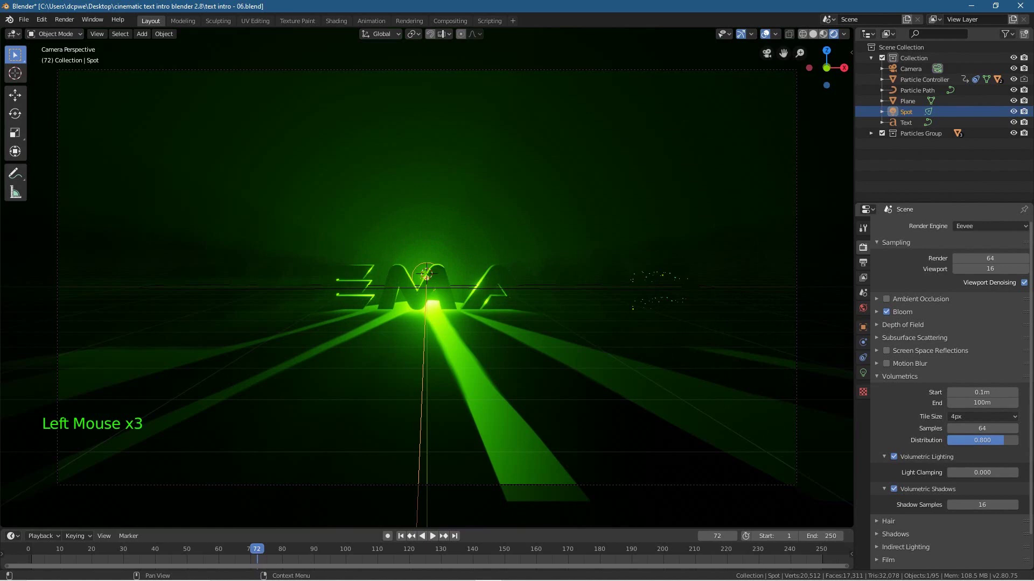
pyautogui.click(978, 512)
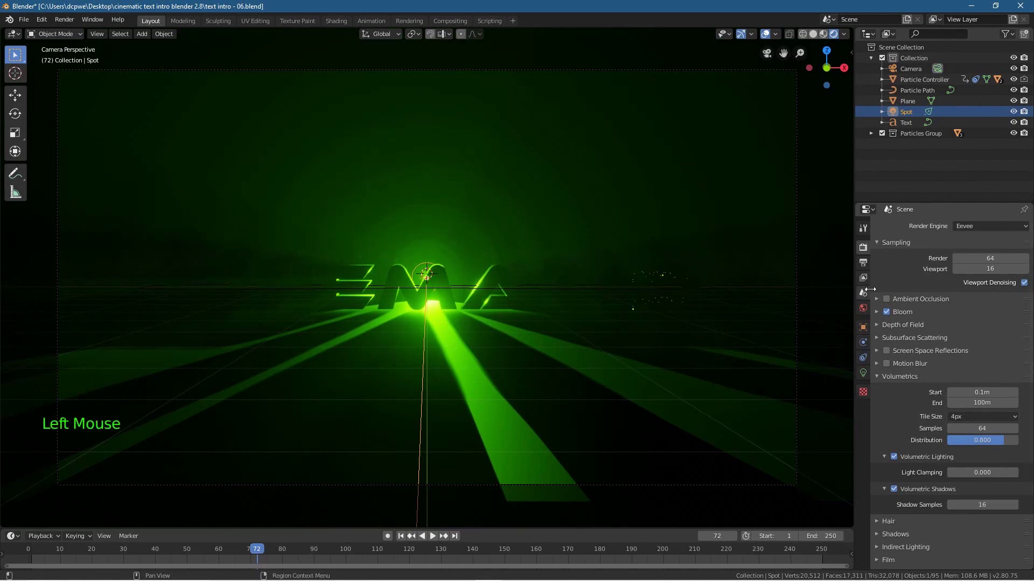
# - Change the Eevee render sample count and set the output frame rate to 30 fps
pyautogui.click(990, 261)
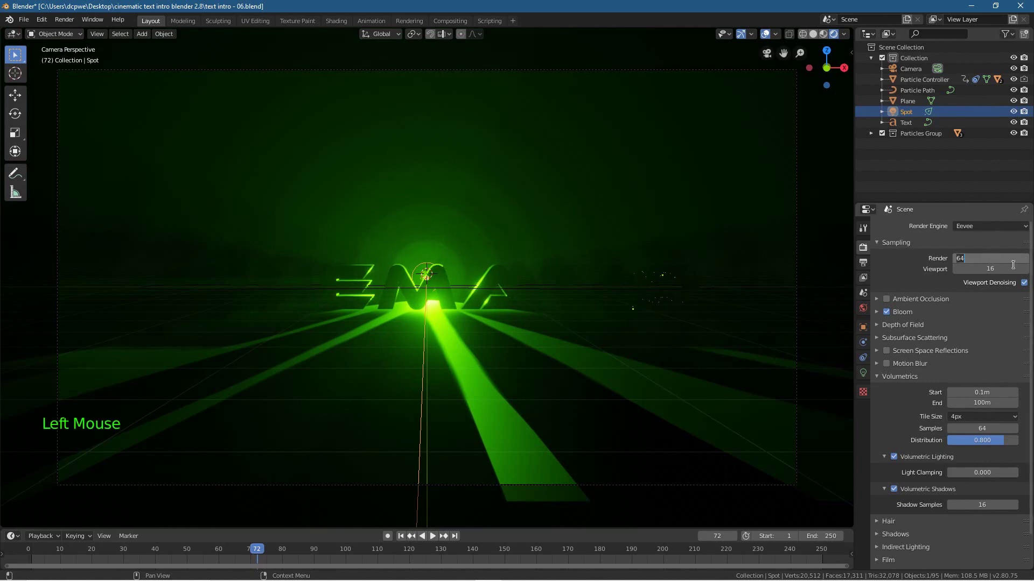
pyautogui.write('9')
pyautogui.press('Return')
pyautogui.click(861, 263)
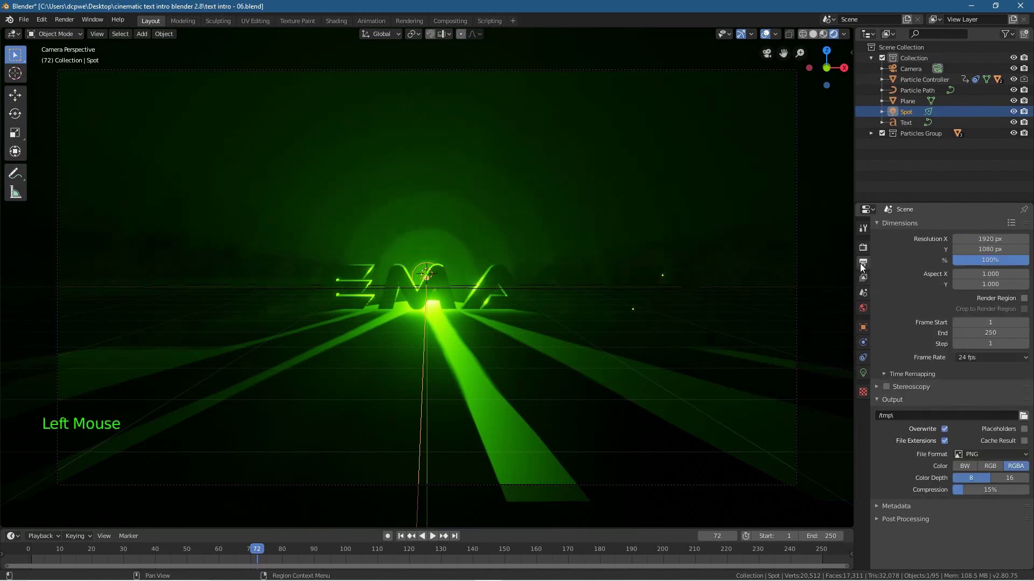
pyautogui.click(977, 358)
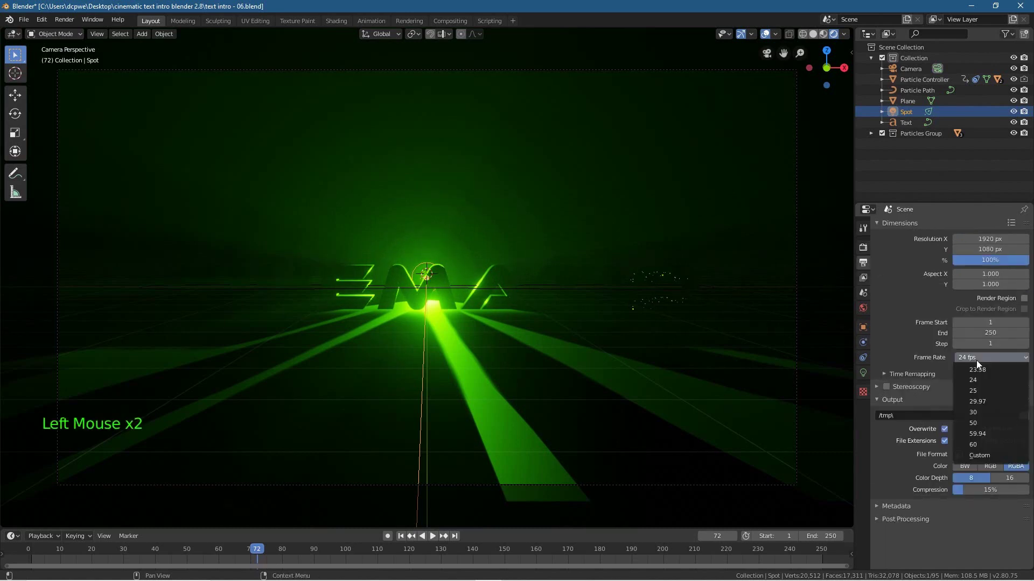
pyautogui.click(973, 412)
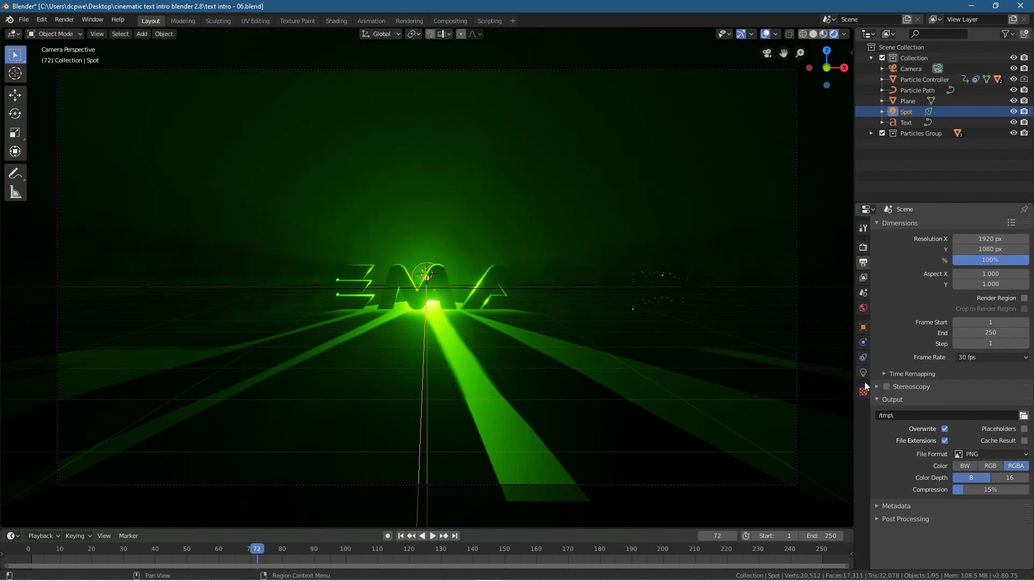
# - Examine the backlit text through the camera and move the playhead to frame 166 to check the particles
pyautogui.moveTo(300, 357)
pyautogui.mouseDown(button='middle')
pyautogui.moveTo(540, 370)
pyautogui.moveTo(306, 364)
pyautogui.mouseUp(button='middle')
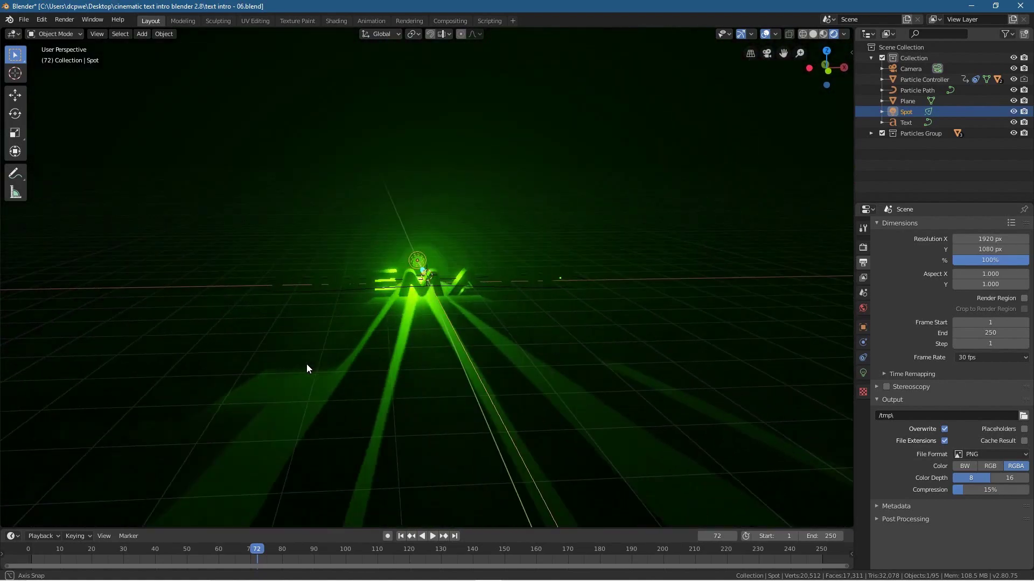
pyautogui.press('KP_0')
pyautogui.scroll(2, 338, 347)
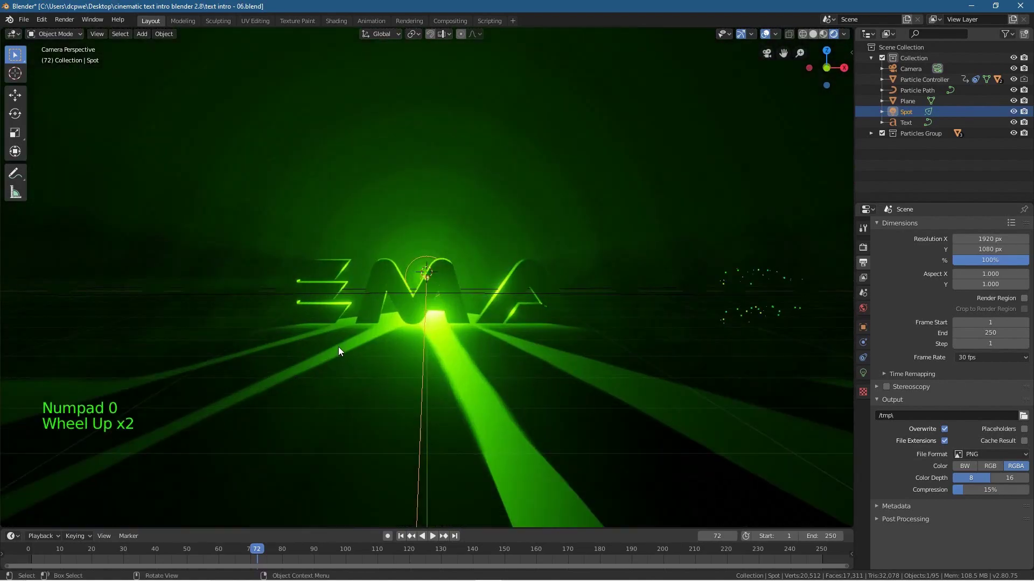
pyautogui.scroll(-1, 338, 347)
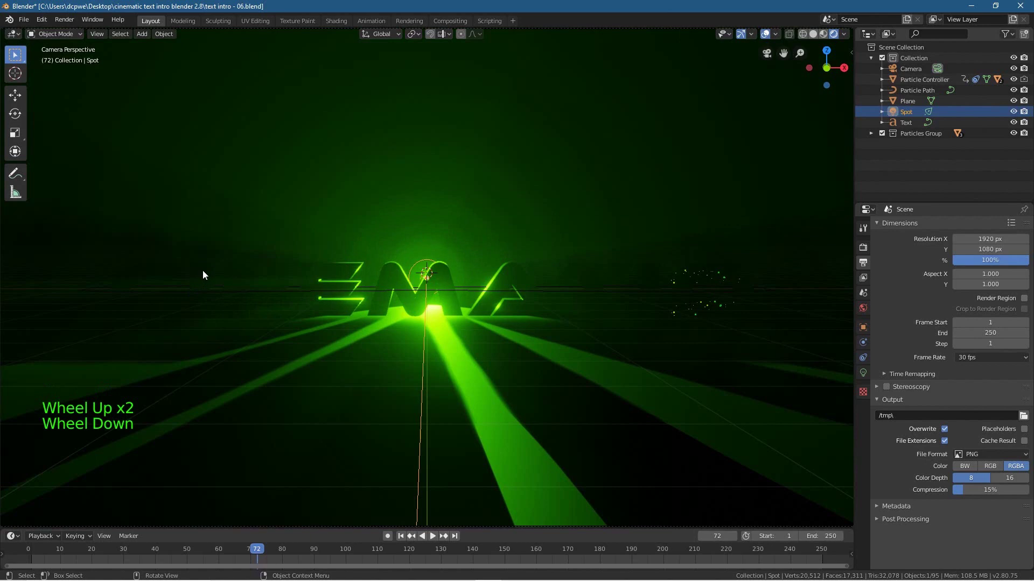
pyautogui.moveTo(256, 550); pyautogui.dragTo(555, 533)
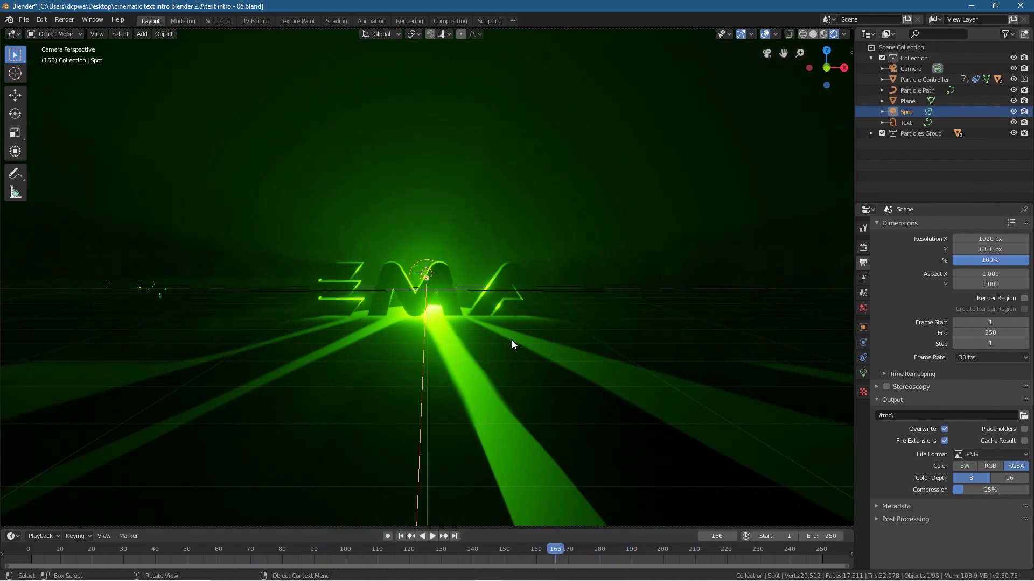
# - Set the spot light's cone size to 100° and its radius to about 2.06 m
pyautogui.click(444, 285)
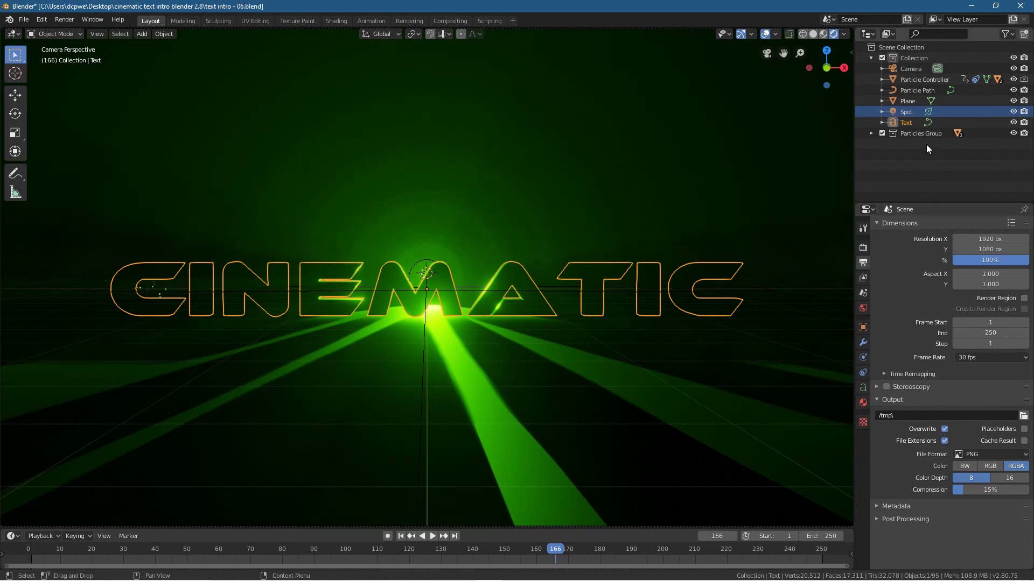
pyautogui.click(907, 113)
pyautogui.click(863, 372)
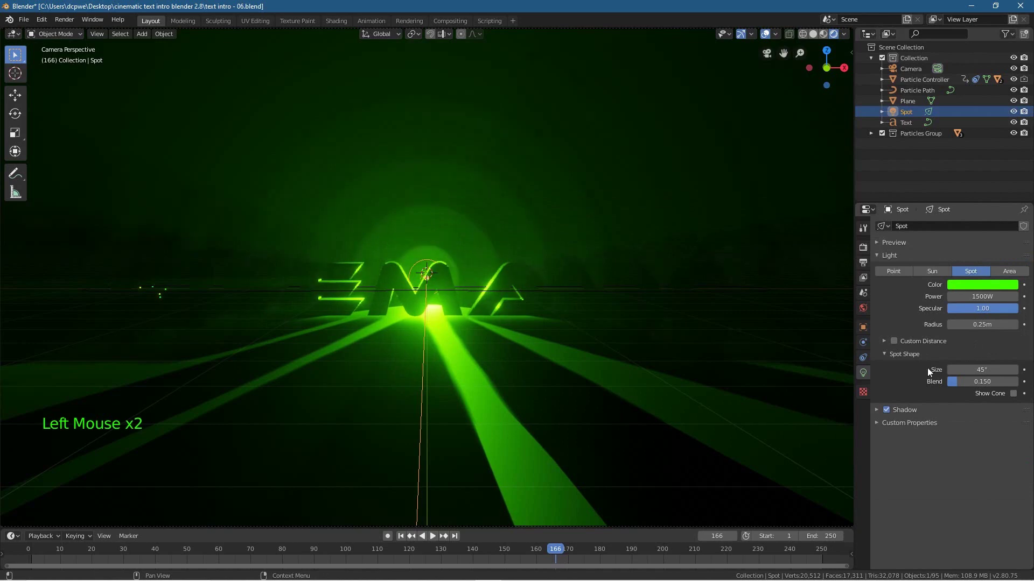
pyautogui.moveTo(968, 328)
pyautogui.mouseDown()
pyautogui.moveTo(1019, 328)
pyautogui.moveTo(975, 328)
pyautogui.mouseUp()
pyautogui.moveTo(970, 370); pyautogui.dragTo(999, 370)
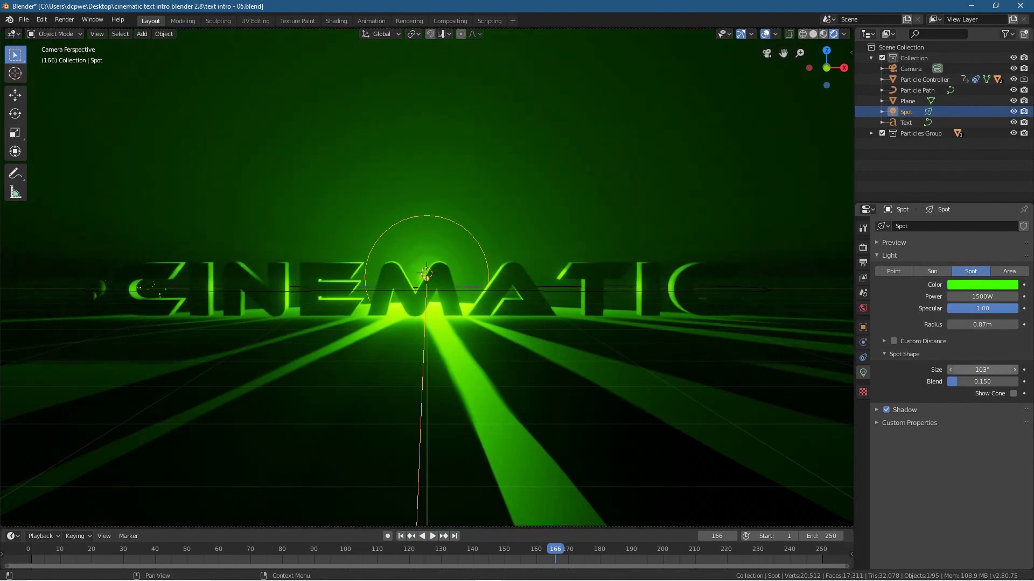
pyautogui.moveTo(999, 369); pyautogui.dragTo(971, 371)
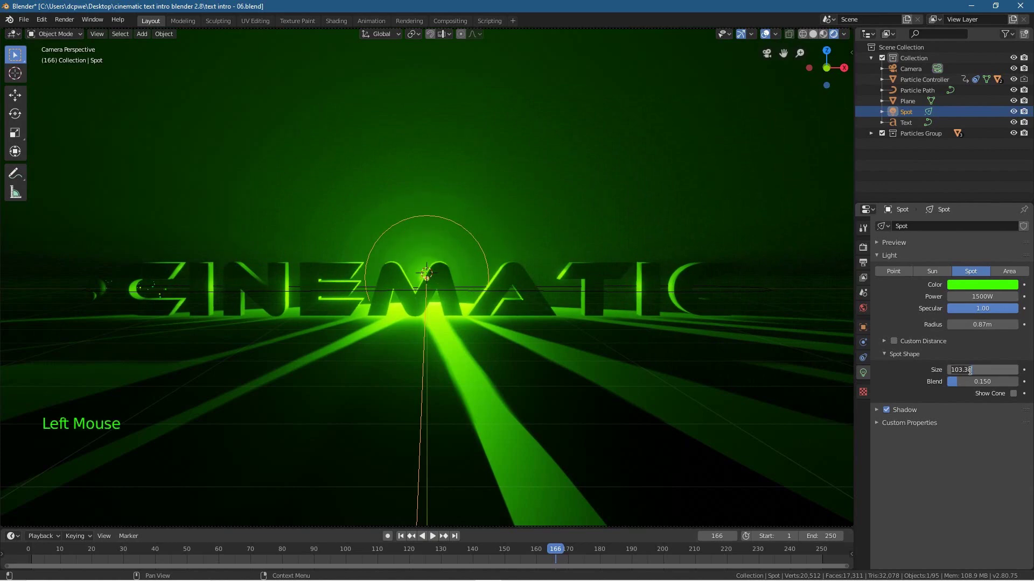
pyautogui.press('KP_0')
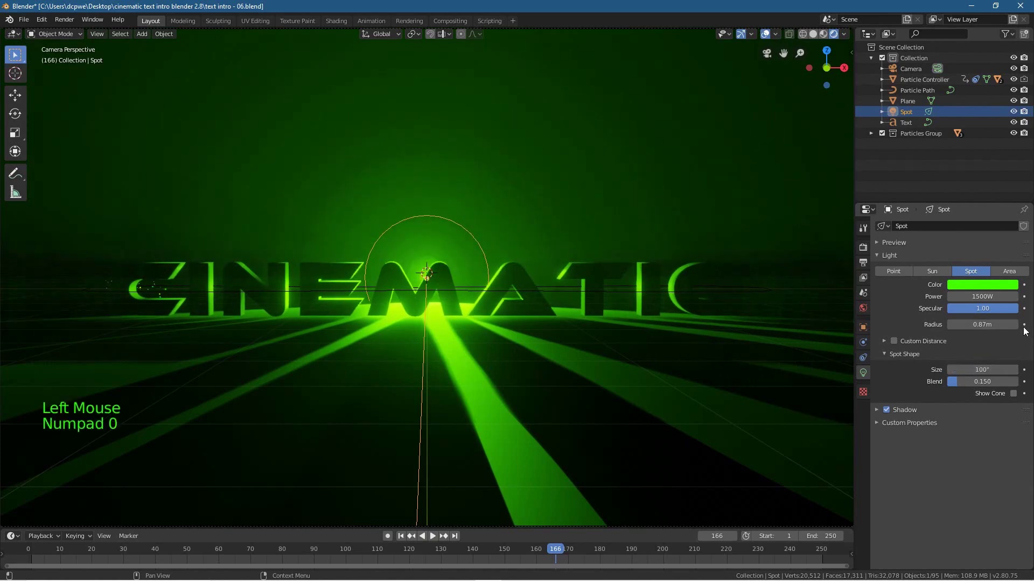
pyautogui.moveTo(985, 325)
pyautogui.mouseDown()
pyautogui.moveTo(1030, 324)
pyautogui.moveTo(965, 324)
pyautogui.mouseUp()
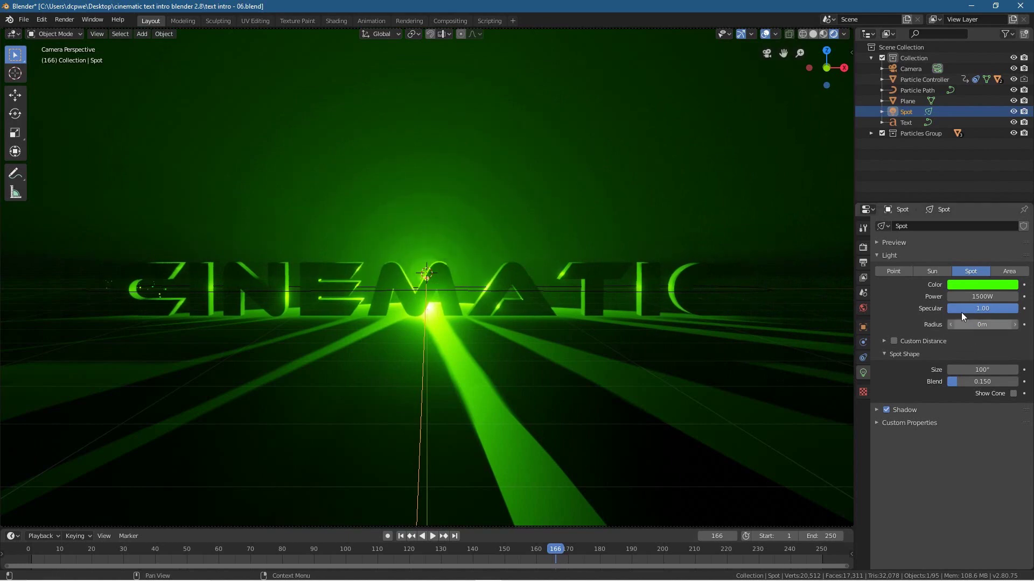
pyautogui.moveTo(982, 324); pyautogui.dragTo(1023, 325)
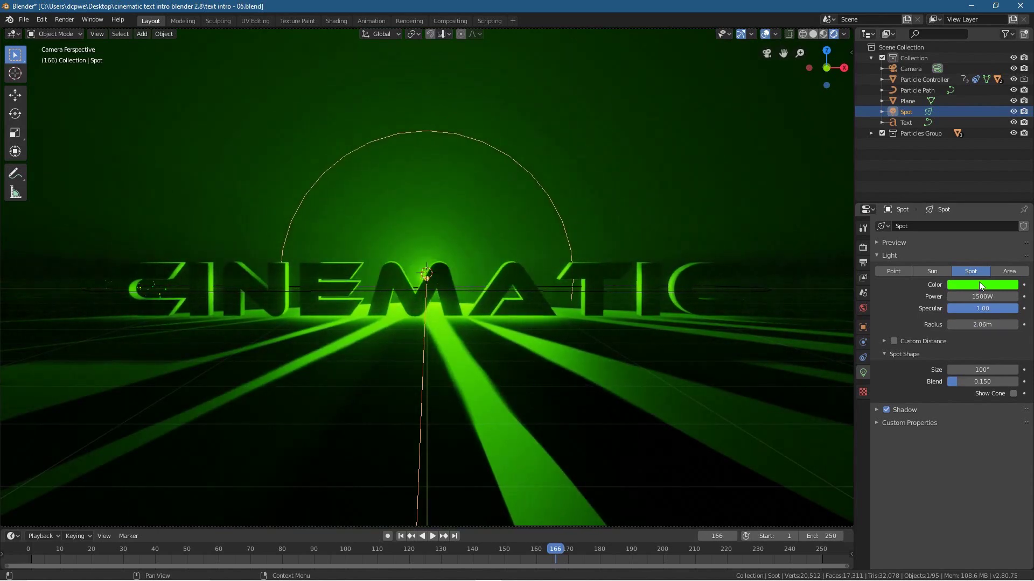
# - Try the spot light at 1000 W and restore its power to 1500 W
pyautogui.click(1014, 298)
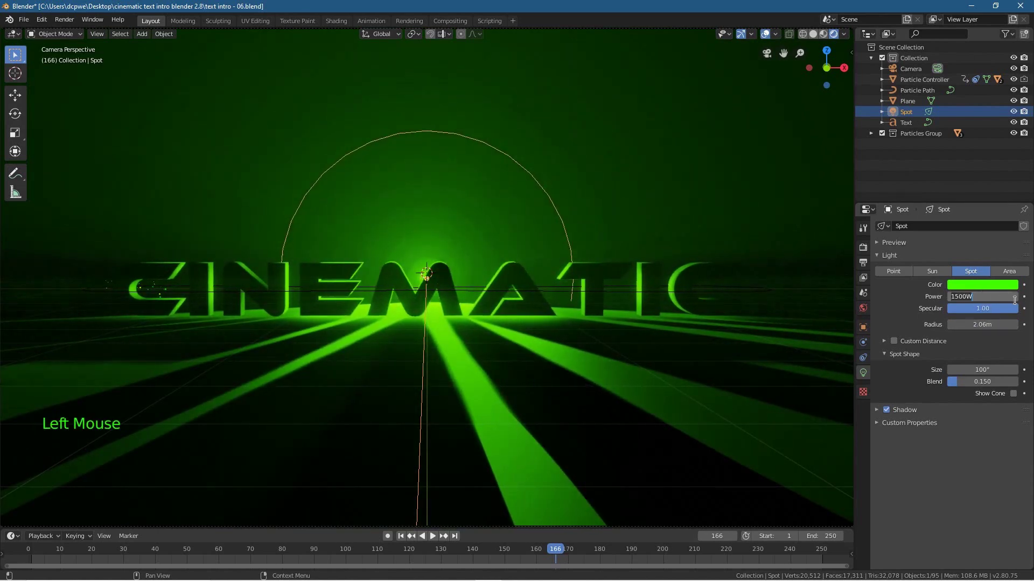
pyautogui.write('1000')
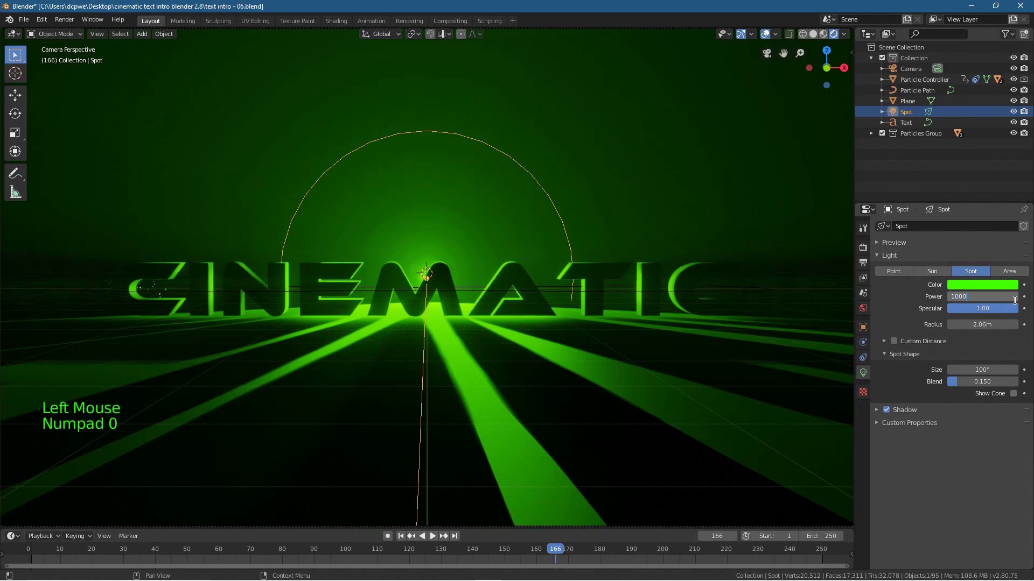
pyautogui.press('Return')
pyautogui.click(981, 296)
pyautogui.write('1500')
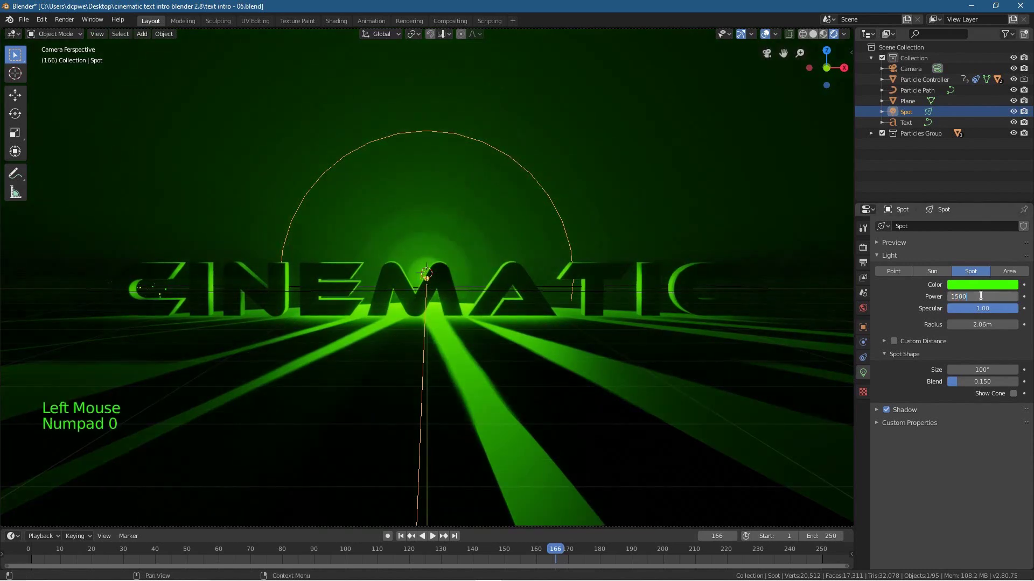
pyautogui.press('Return')
# - Give the CINEMATIC text object a new material named "text"
pyautogui.click(522, 291)
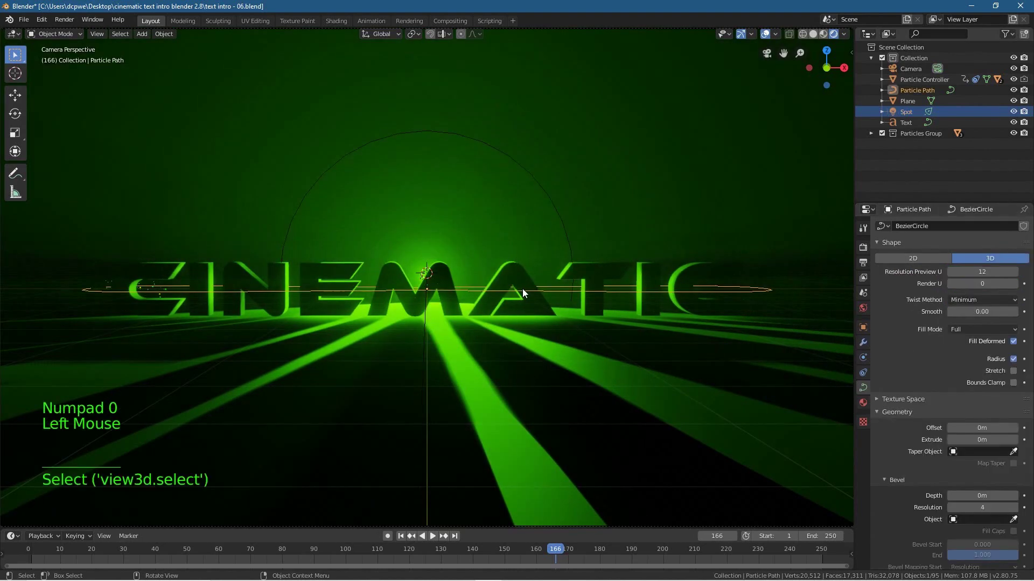
pyautogui.click(519, 282)
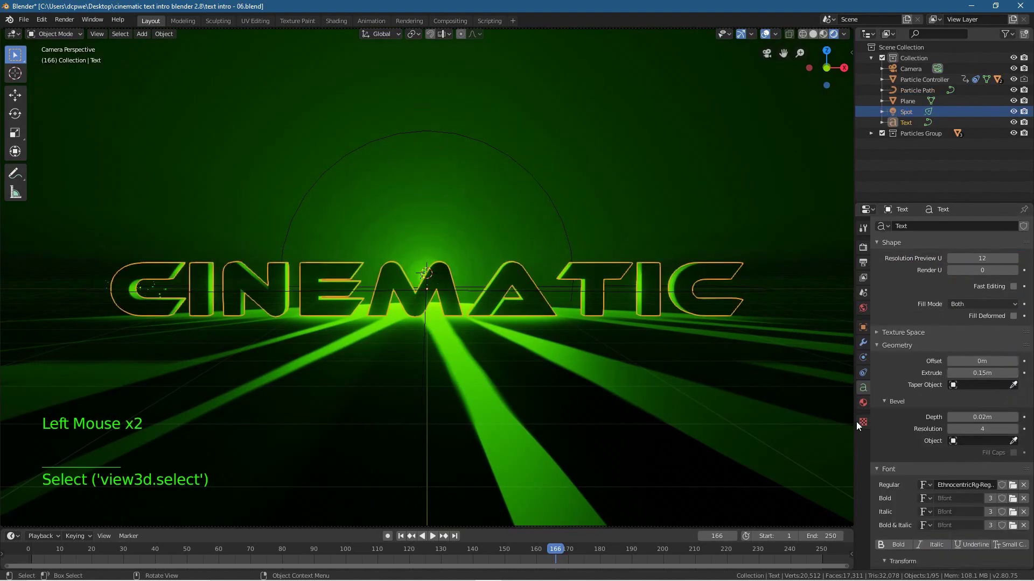
pyautogui.click(862, 401)
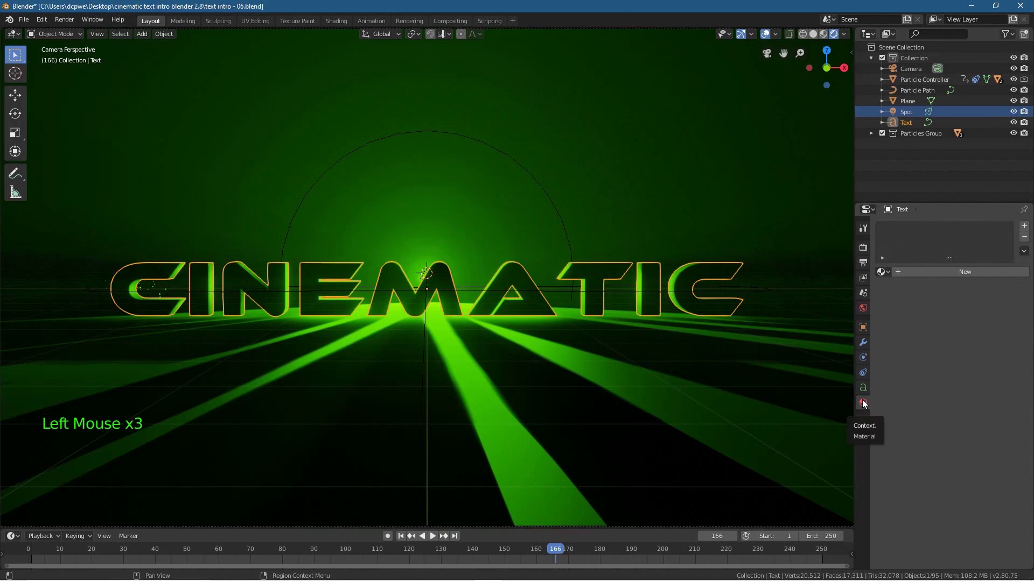
pyautogui.click(960, 273)
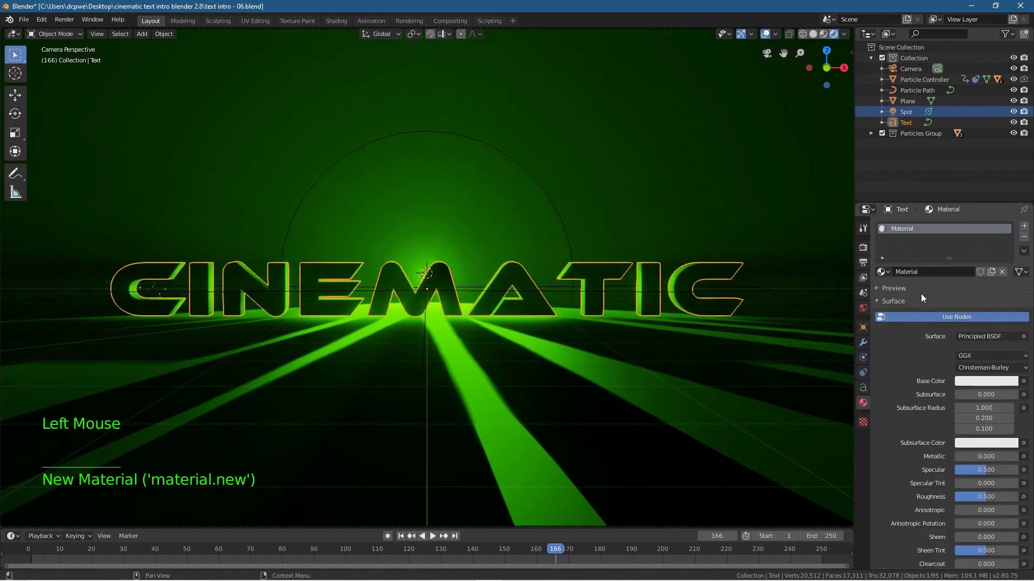
pyautogui.doubleClick(910, 273)
pyautogui.write('text')
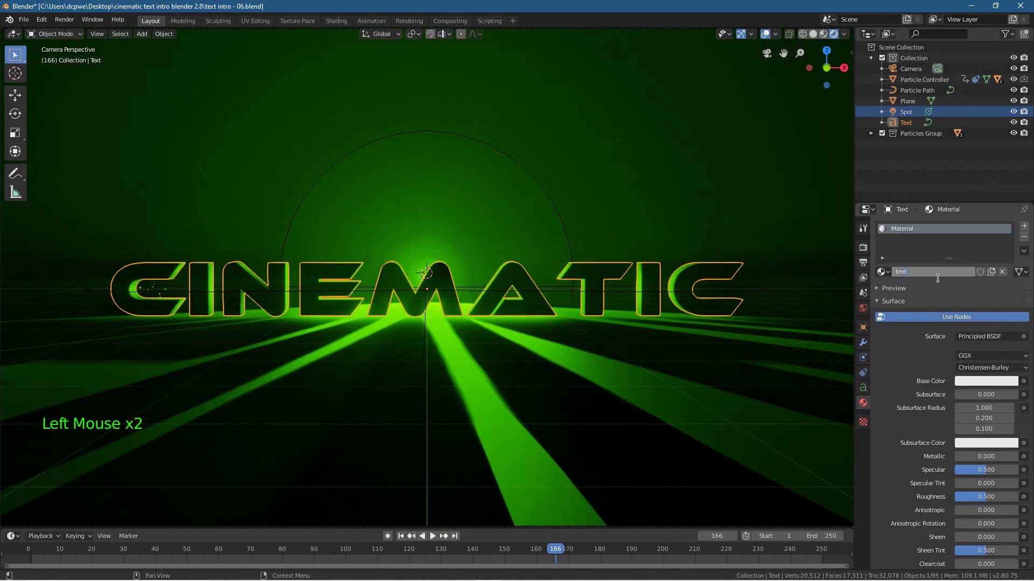
pyautogui.press('Return')
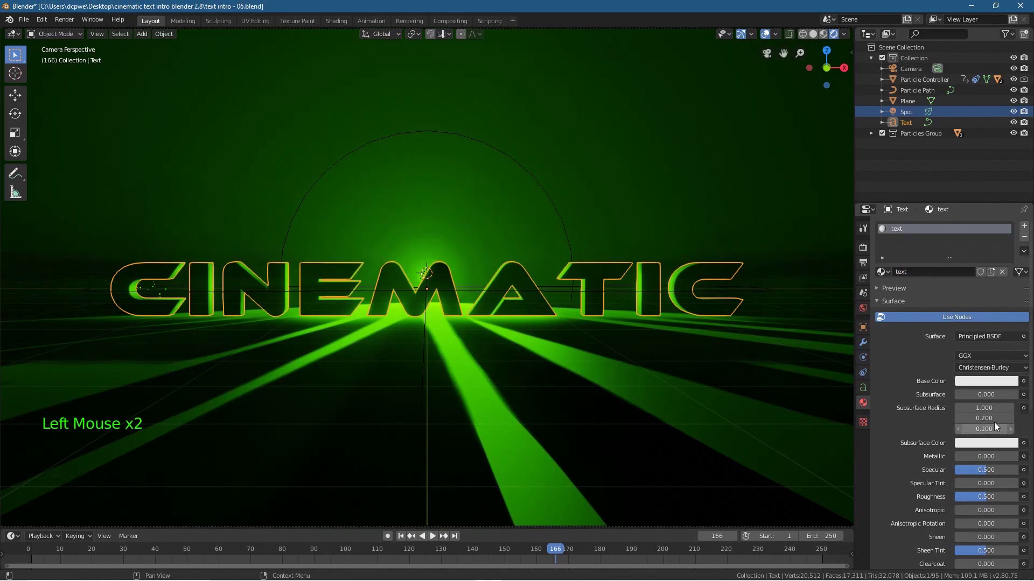
# - Darken the text material's base color to light grey, raise Metallic to 0.992 and adjust its Specular and Roughness
pyautogui.click(996, 381)
pyautogui.moveTo(1011, 235)
pyautogui.mouseDown()
pyautogui.moveTo(1010, 272)
pyautogui.moveTo(1010, 247)
pyautogui.mouseUp()
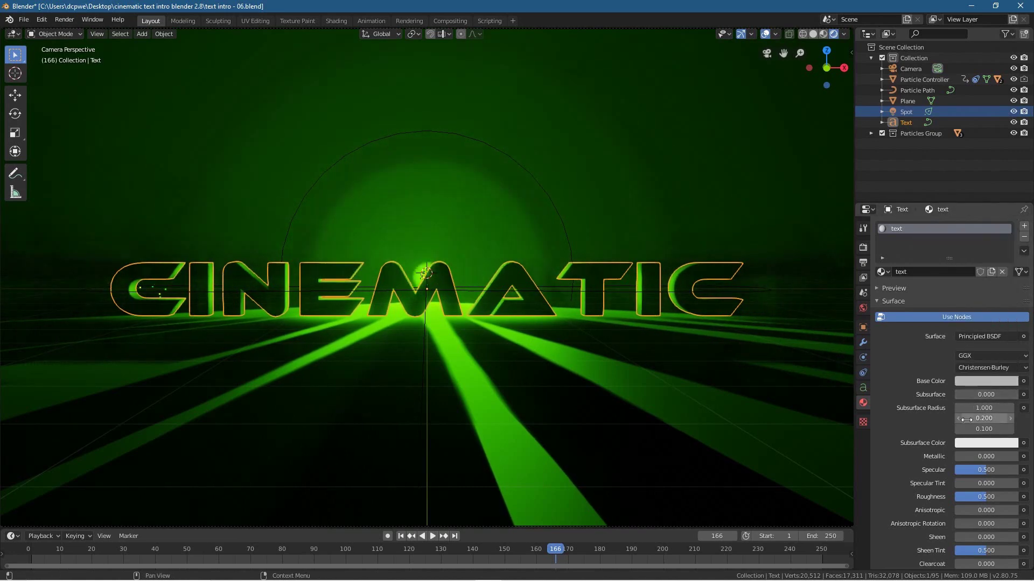
pyautogui.moveTo(970, 459); pyautogui.dragTo(1017, 459)
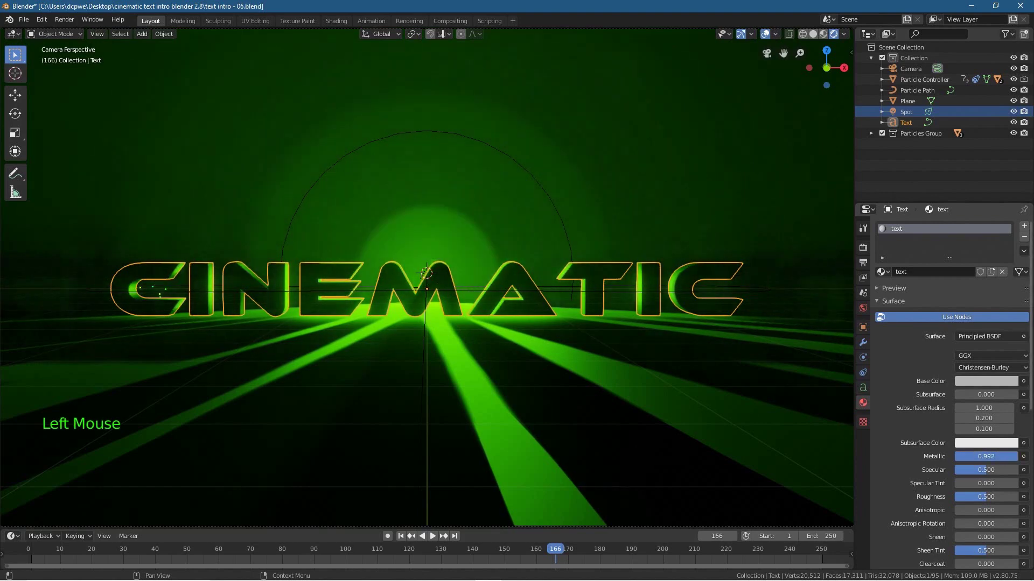
pyautogui.moveTo(977, 470); pyautogui.dragTo(962, 497)
# - Hide the viewport overlays and widen the spot light's cone size to 132°
pyautogui.click(522, 442)
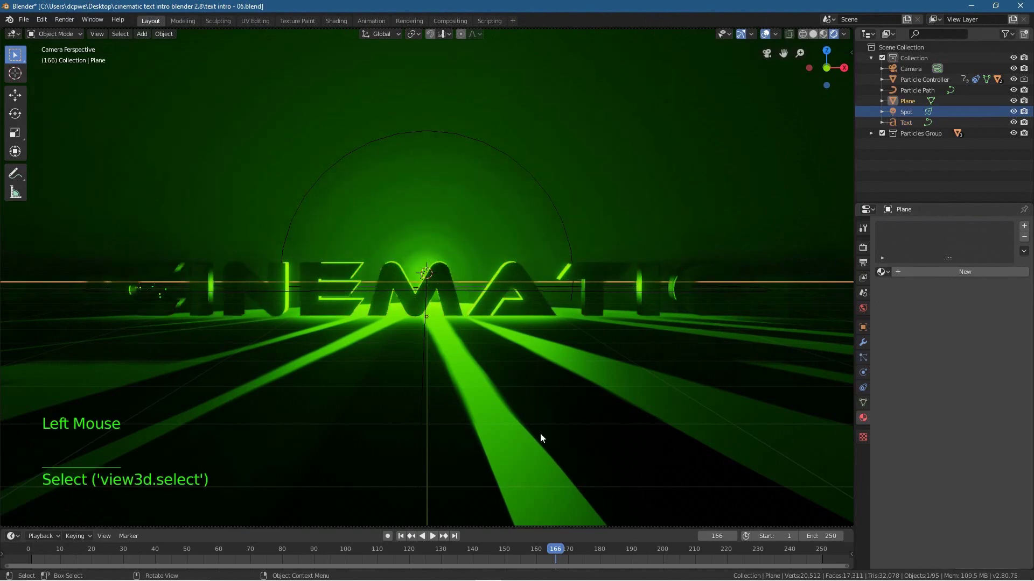
pyautogui.click(766, 34)
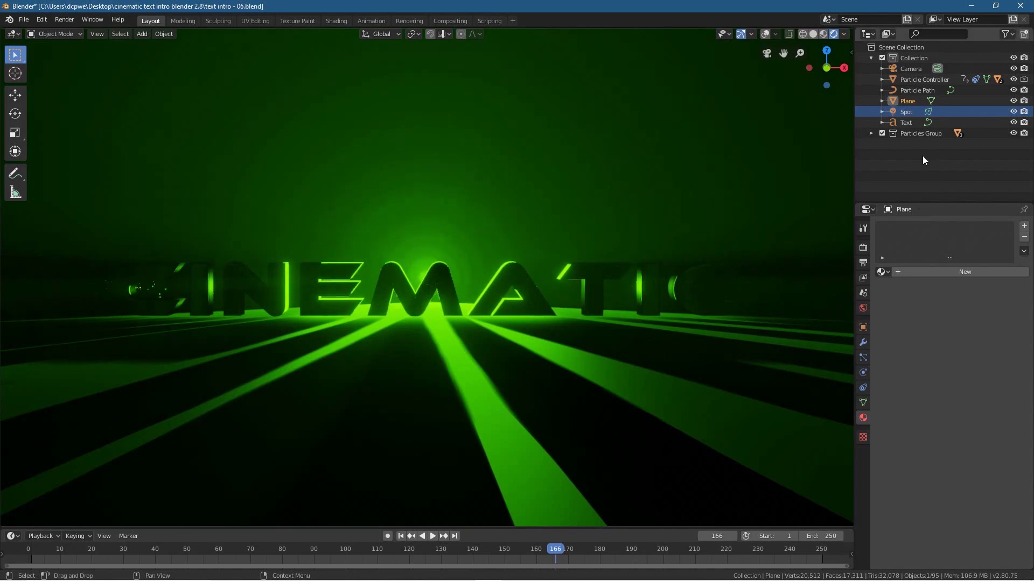
pyautogui.click(904, 111)
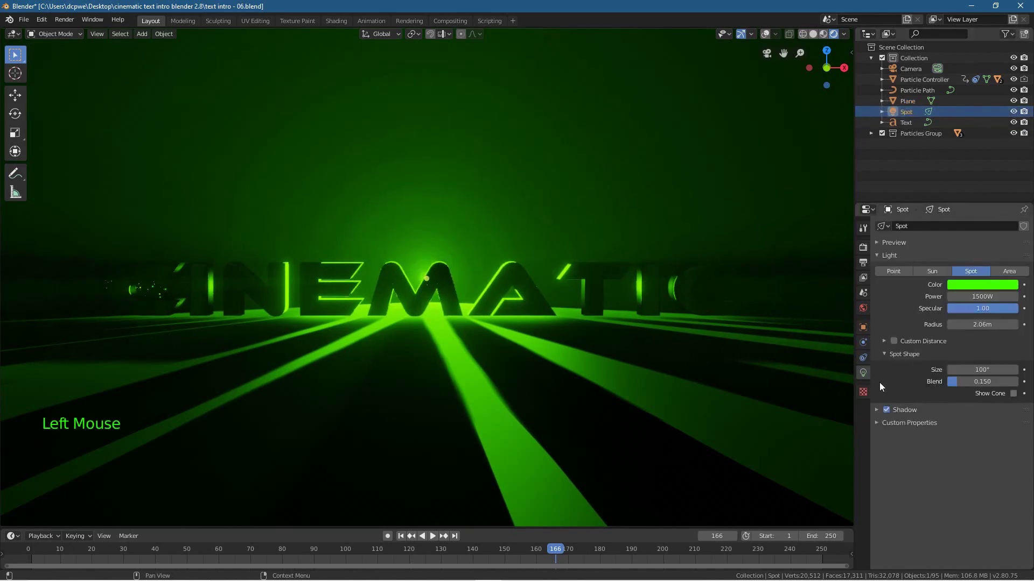
pyautogui.moveTo(964, 370); pyautogui.dragTo(1004, 369)
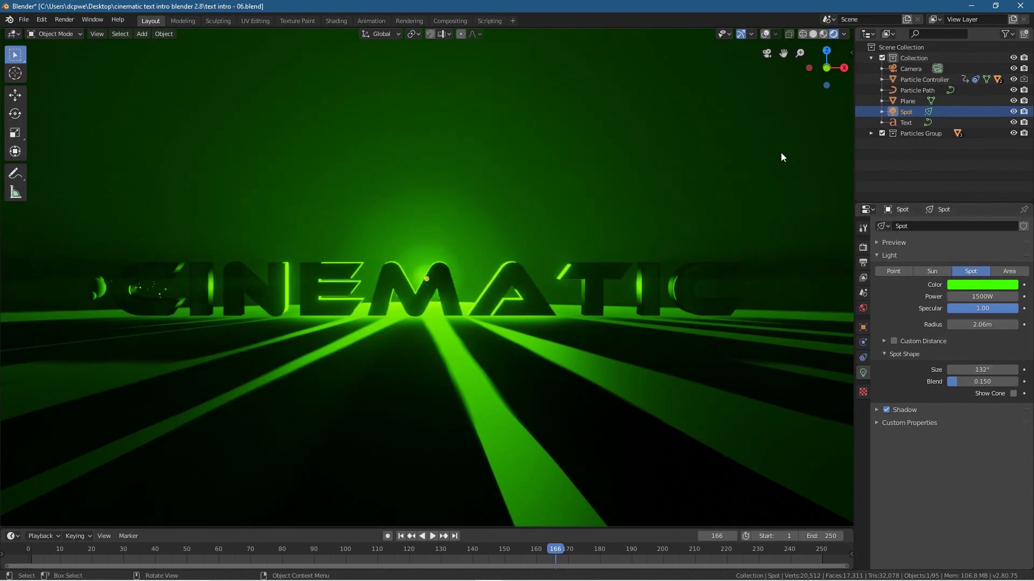
# - Render a test still of frame 166 and save the project as text intro - 07.blend
pyautogui.press('F12')
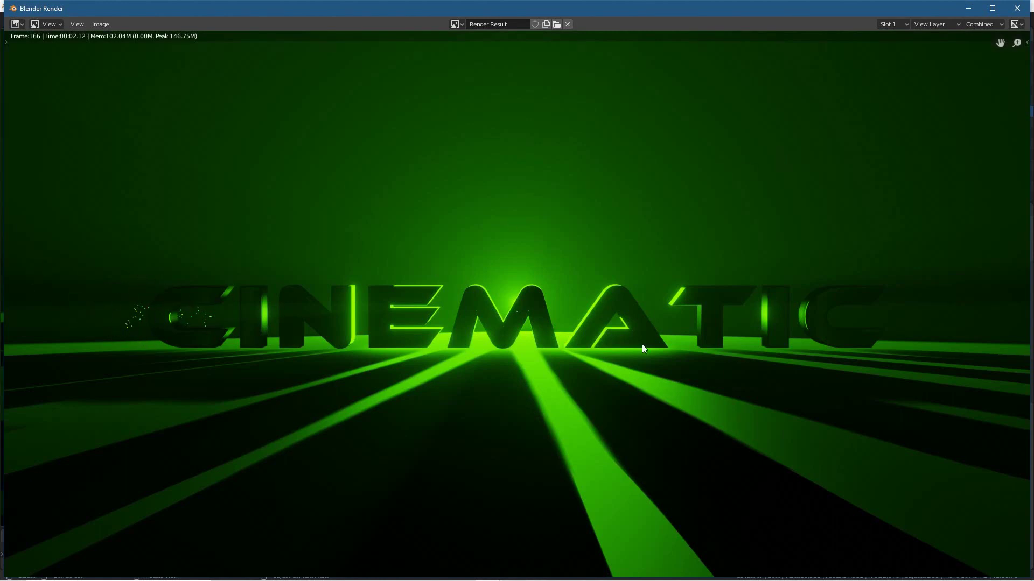
pyautogui.click(1015, 9)
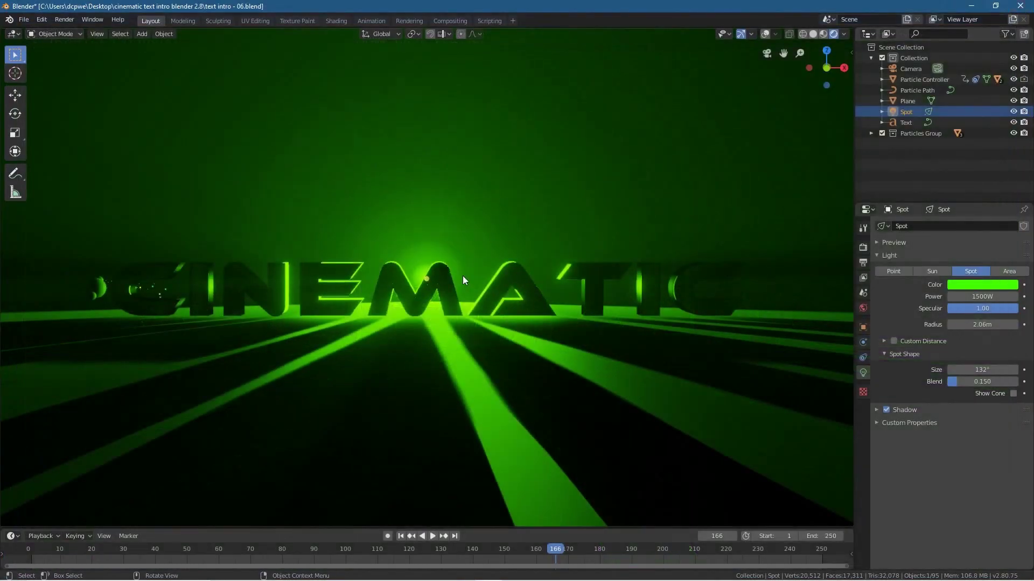
pyautogui.click(24, 20)
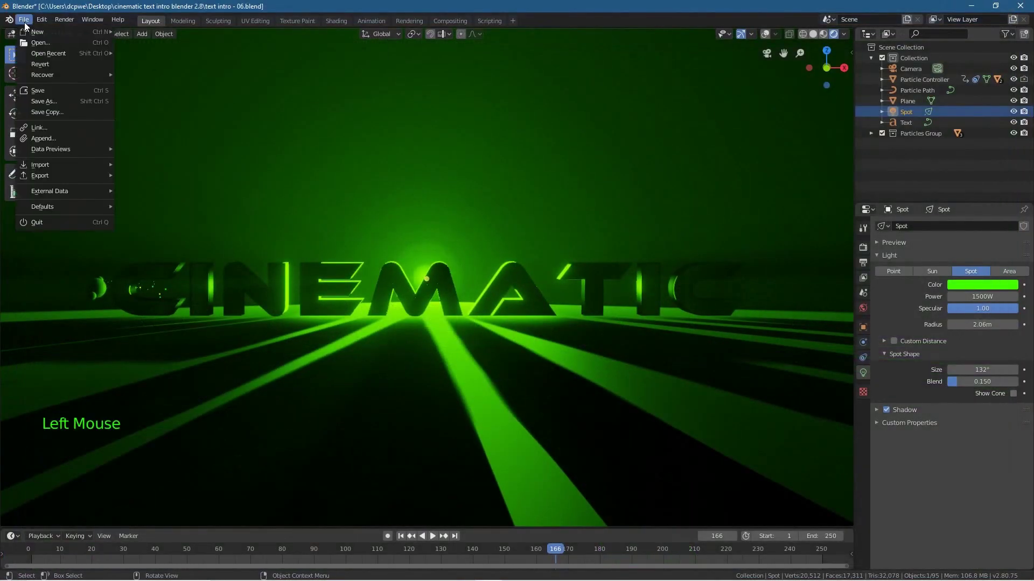
pyautogui.click(44, 101)
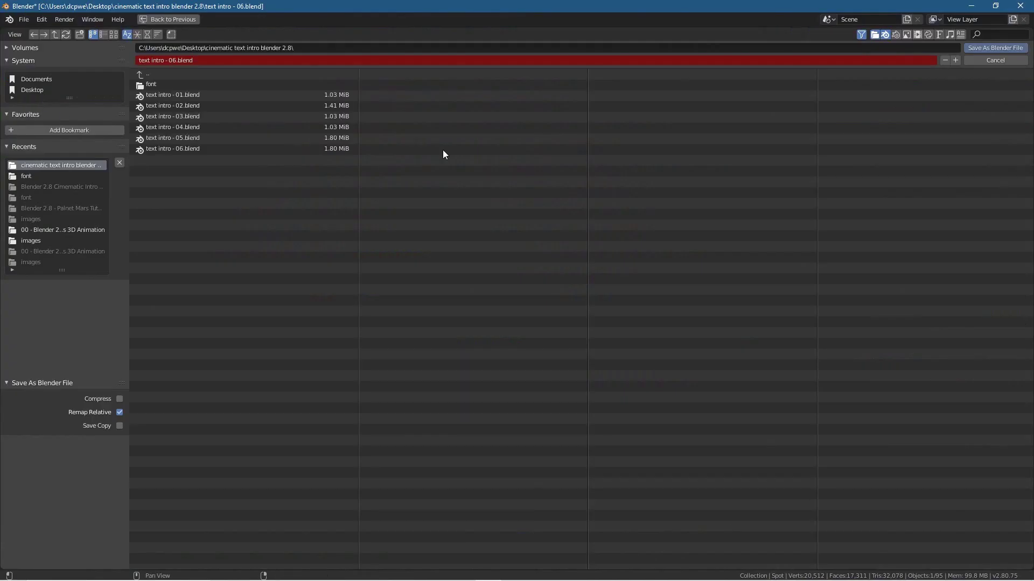
pyautogui.click(956, 60)
pyautogui.click(995, 47)
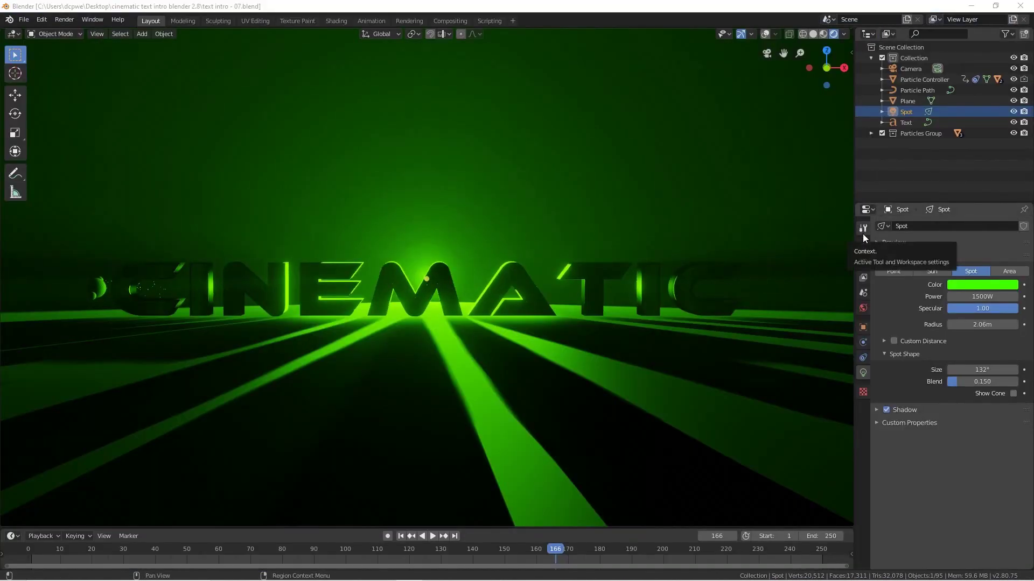
# - Enable screen space reflections for the Eevee render, with Half Res Trace off and Trace Precision at 1
pyautogui.click(862, 247)
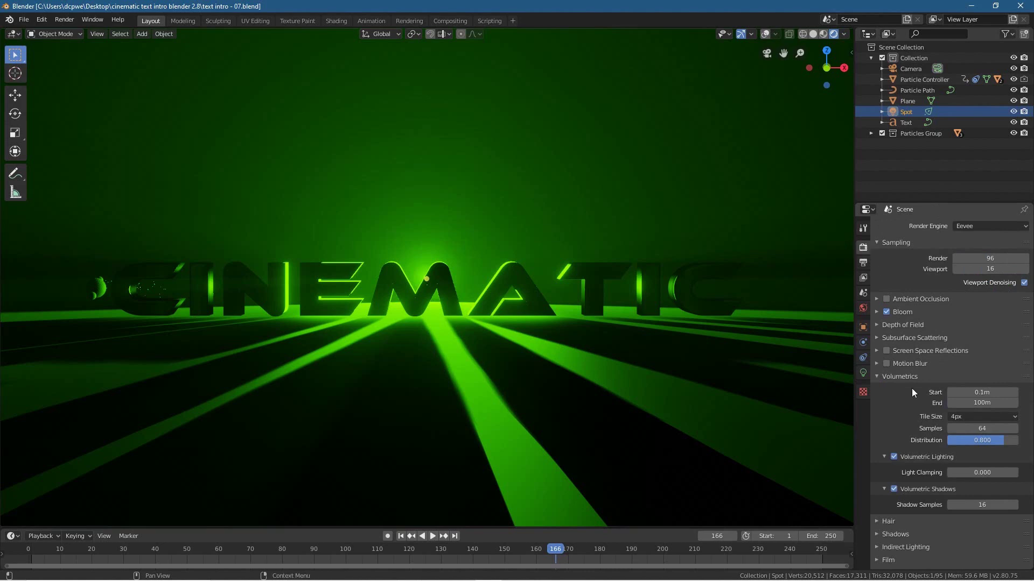
pyautogui.click(886, 351)
pyautogui.click(876, 350)
pyautogui.click(1013, 378)
pyautogui.click(975, 390)
pyautogui.write('1')
pyautogui.press('Return')
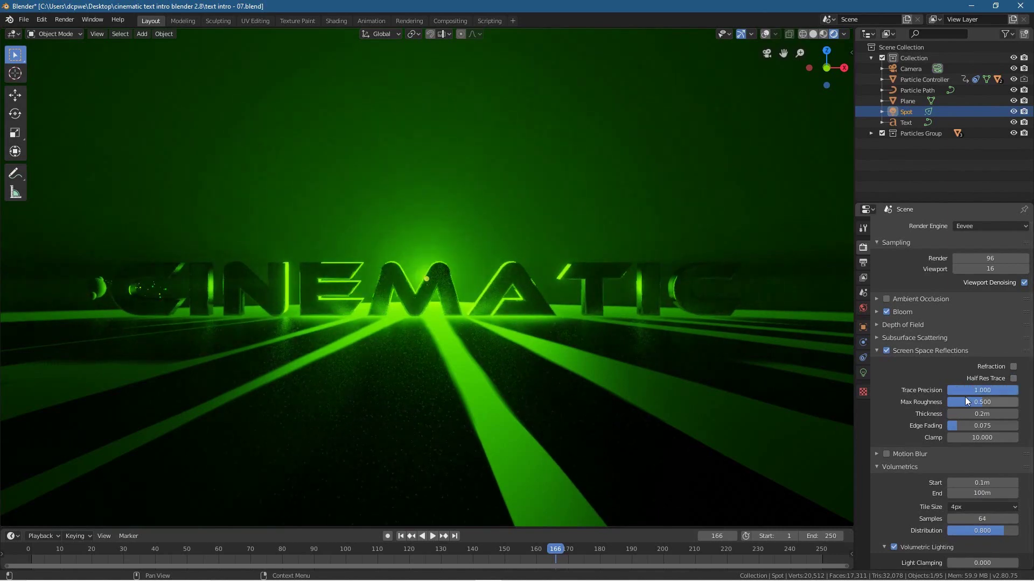
# - Rename the Plane object in the scene collection to "floor"
pyautogui.click(908, 101)
pyautogui.doubleClick(908, 101)
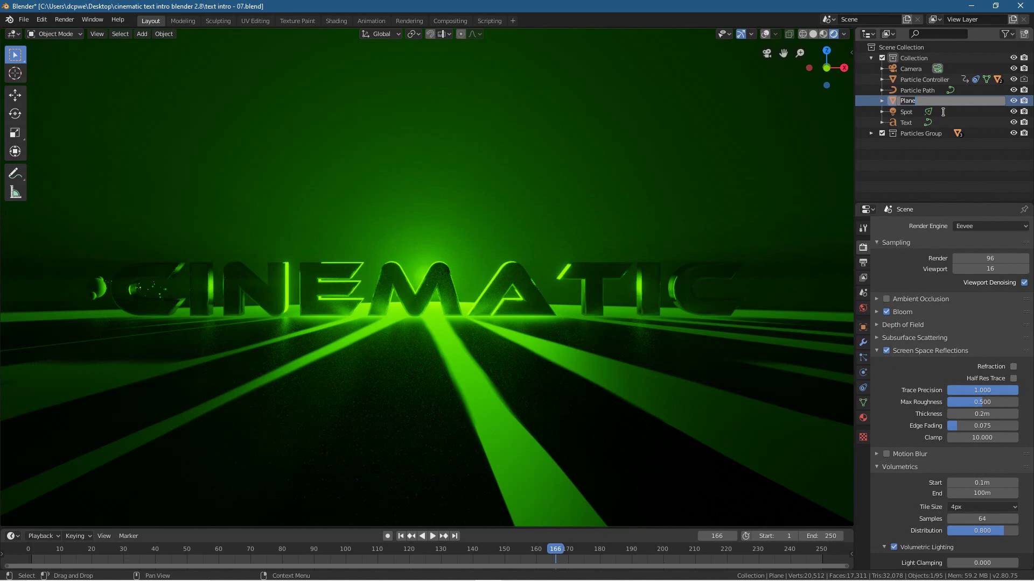
pyautogui.write('floor')
pyautogui.press('Return')
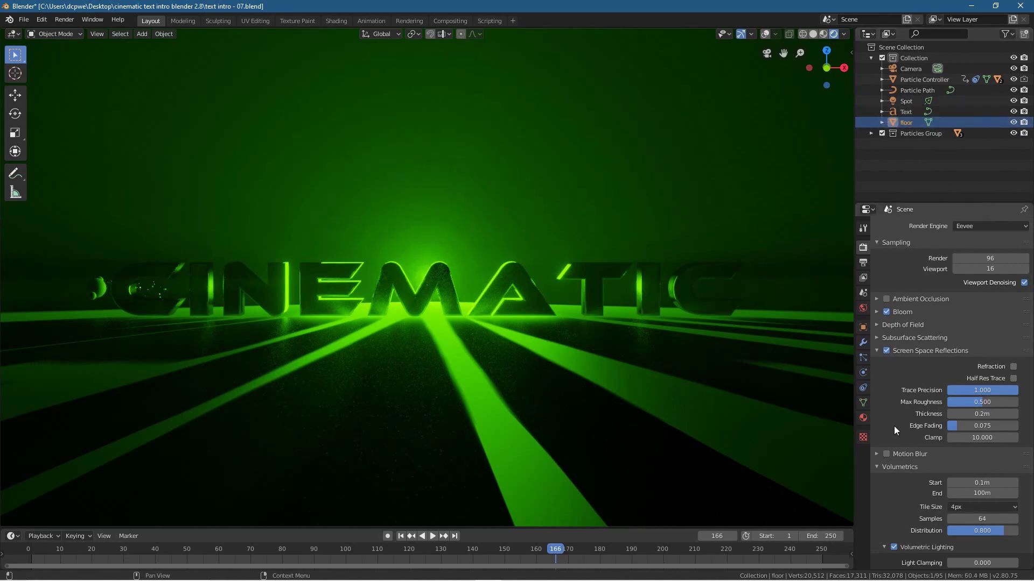
# - Give the floor object a new material named "floor"
pyautogui.click(863, 418)
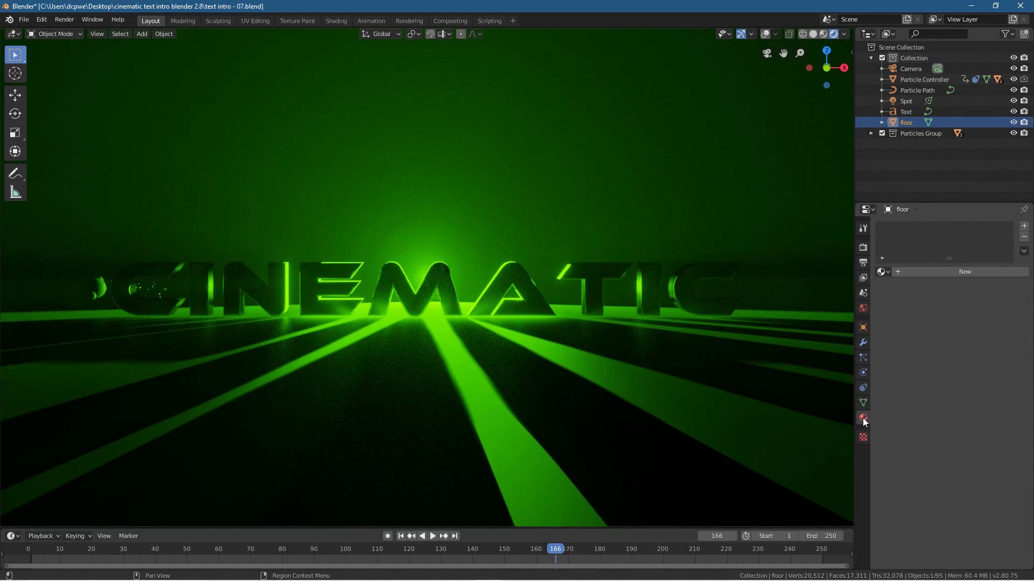
pyautogui.click(941, 271)
pyautogui.doubleClick(926, 276)
pyautogui.write('floor')
pyautogui.press('Return')
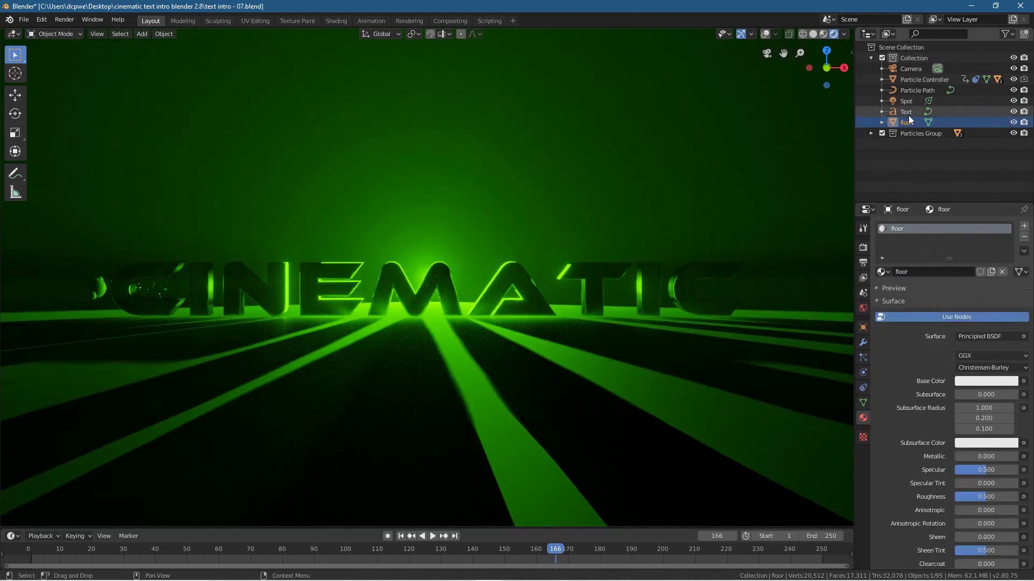
# - Make the floor material reflective with Metallic 1.000, Roughness 0.150 and Specular 0.000
pyautogui.moveTo(968, 456); pyautogui.dragTo(1024, 457)
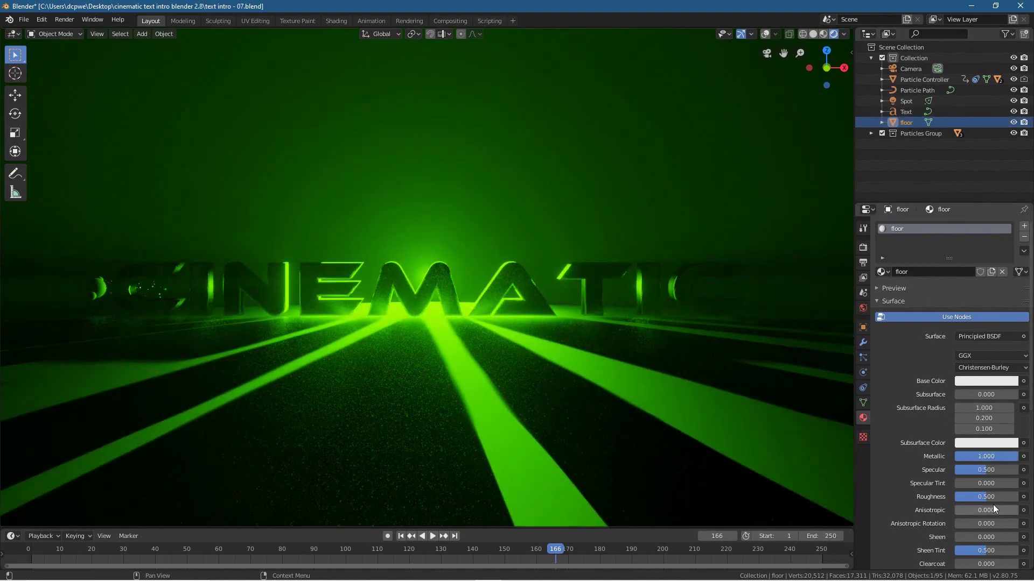
pyautogui.click(988, 498)
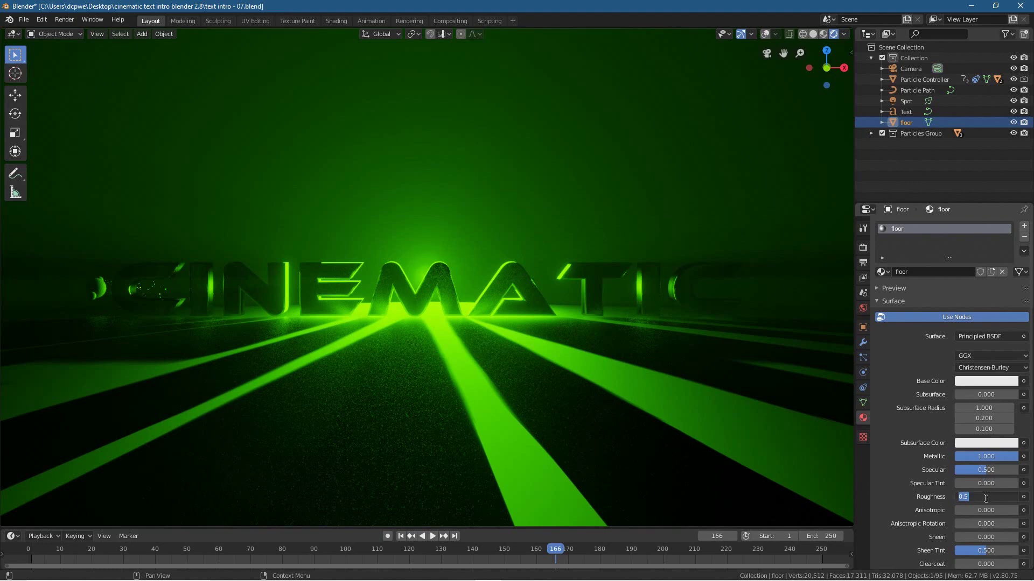
pyautogui.press('Return')
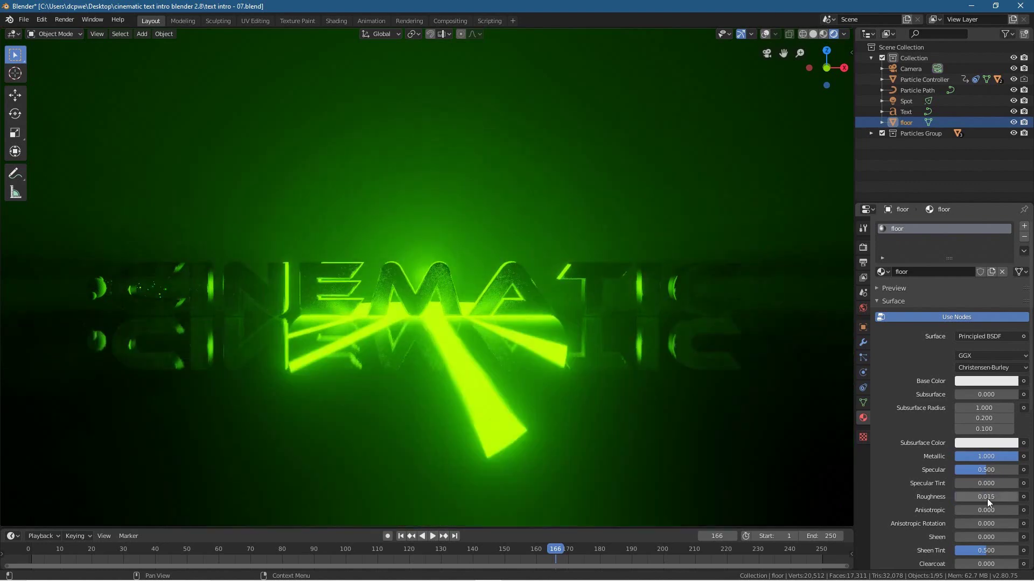
pyautogui.moveTo(968, 497)
pyautogui.mouseDown()
pyautogui.moveTo(984, 498)
pyautogui.moveTo(965, 498)
pyautogui.mouseUp()
pyautogui.click(962, 496)
pyautogui.write('0')
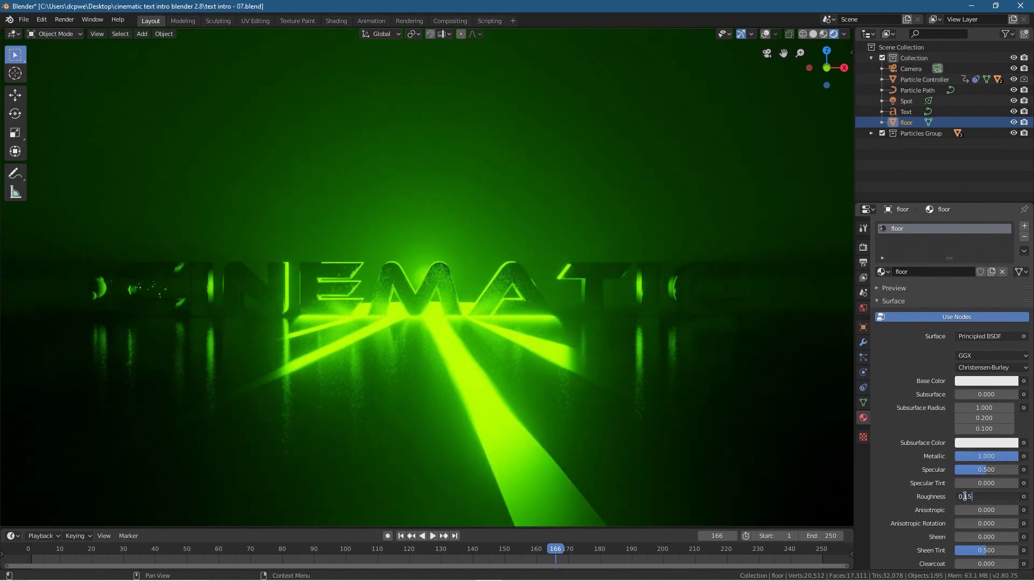
pyautogui.write('.15')
pyautogui.press('Return')
pyautogui.moveTo(987, 473); pyautogui.dragTo(954, 469)
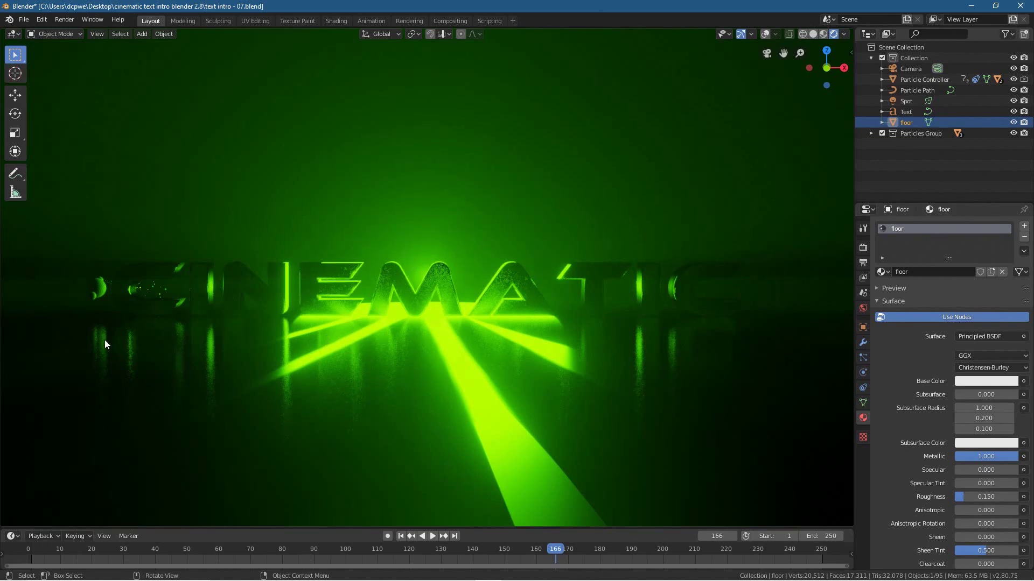
# - Save the project as a new version named text intro - 08.blend
pyautogui.click(21, 22)
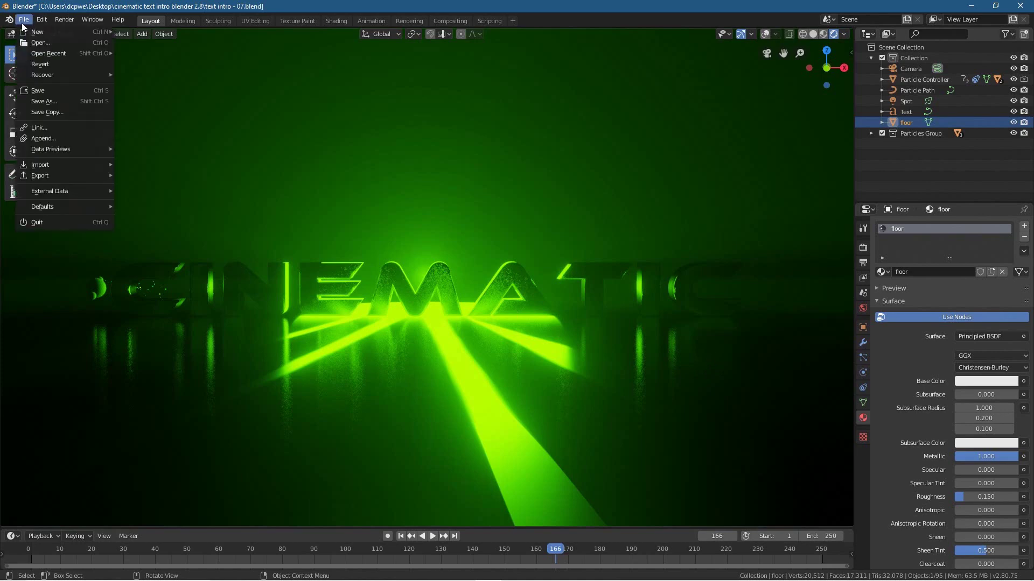
pyautogui.click(39, 98)
pyautogui.click(183, 170)
pyautogui.click(990, 47)
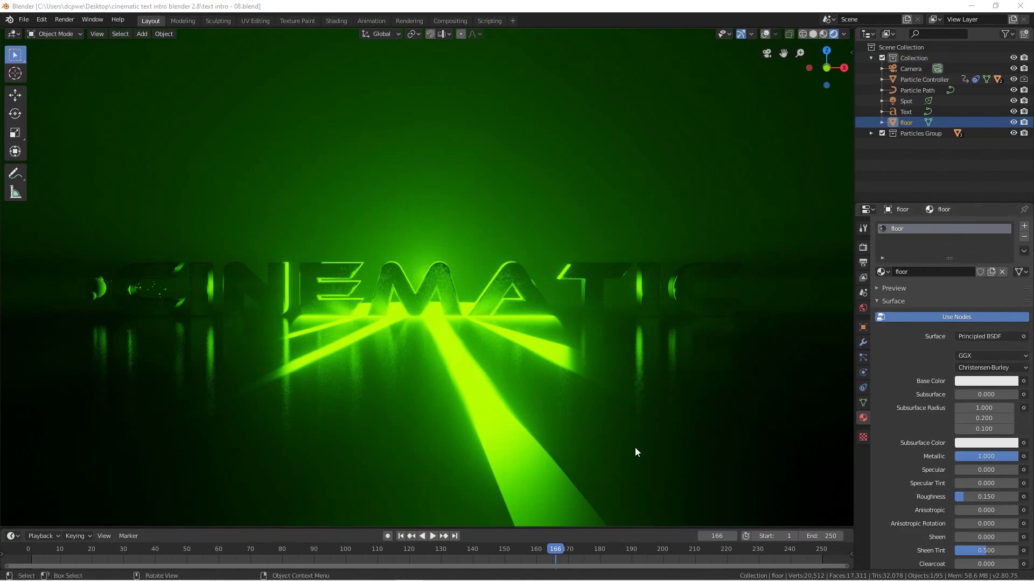
# - Return to frame 1, turn on automatic keyframing, and select the camera while looking through it
pyautogui.click(399, 536)
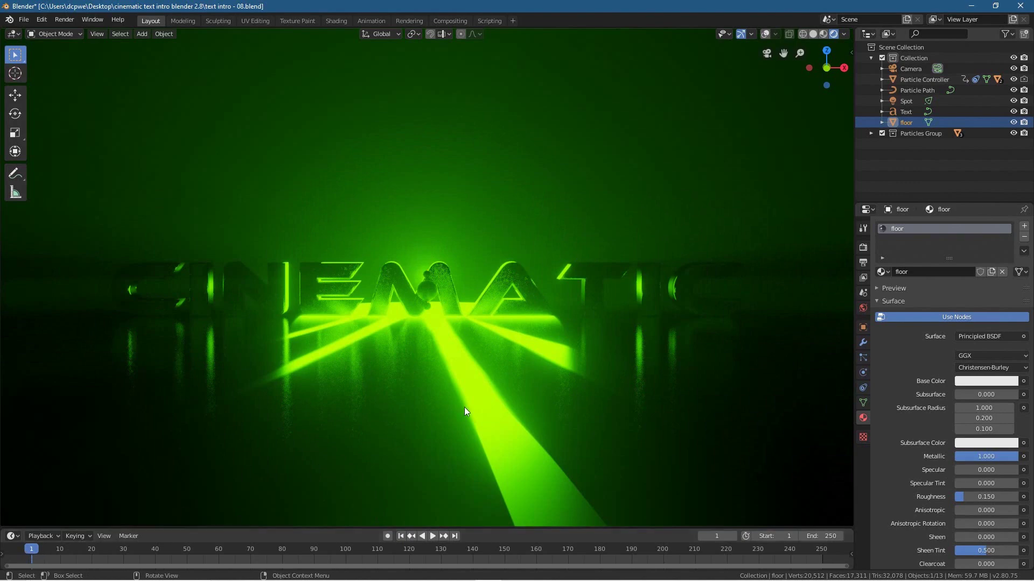
pyautogui.click(388, 536)
pyautogui.press('KP_0')
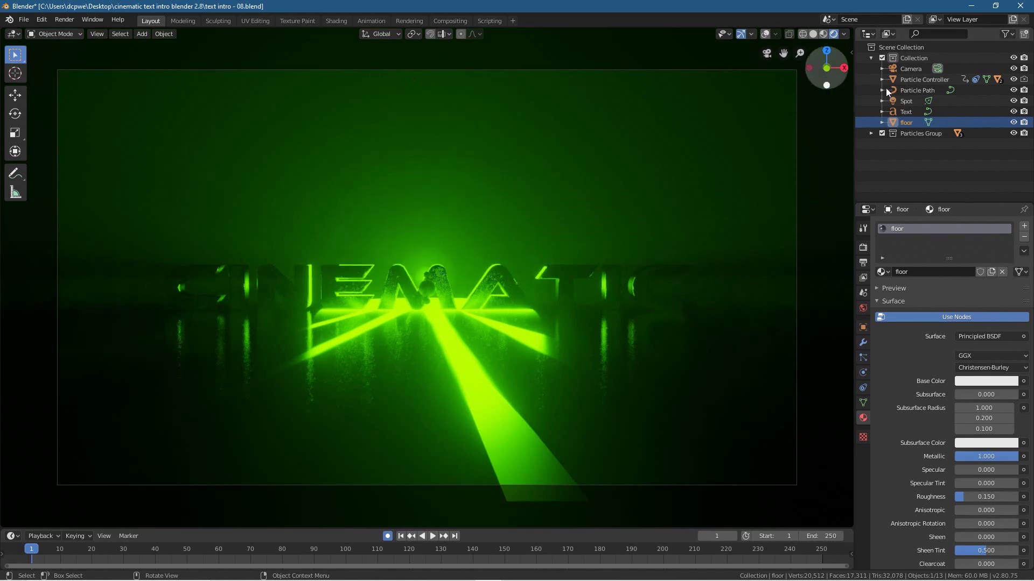
pyautogui.click(915, 70)
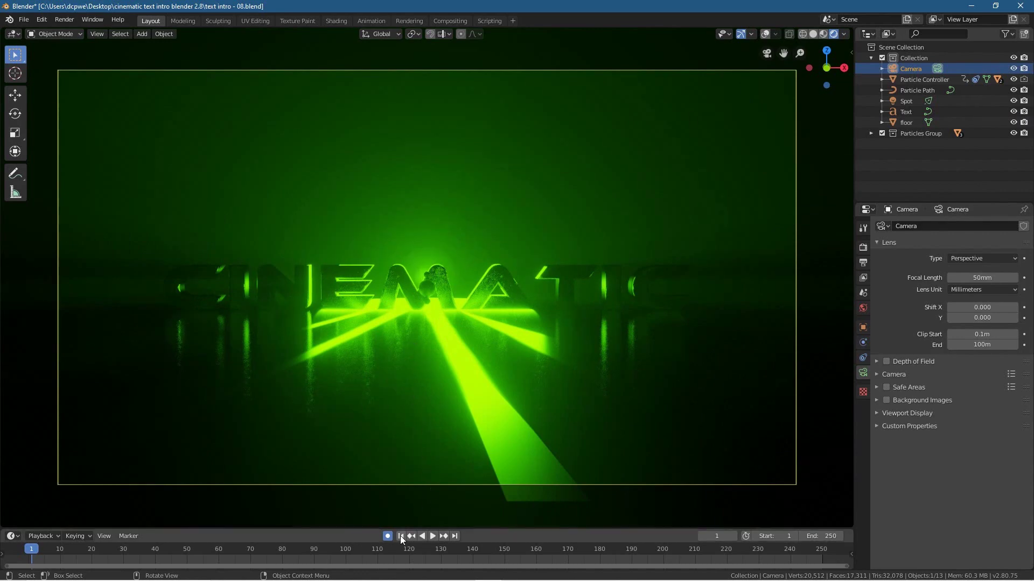
# - Insert location and rotation keyframes for the camera at frame 45, and turn on the Screencast Keys display
pyautogui.click(169, 548)
pyautogui.press('space')
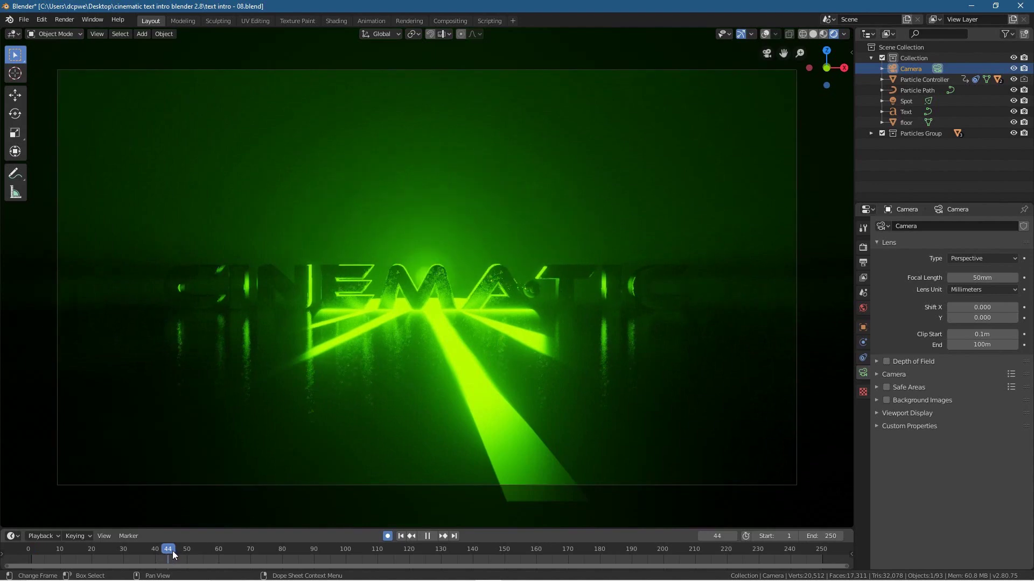
pyautogui.press('space')
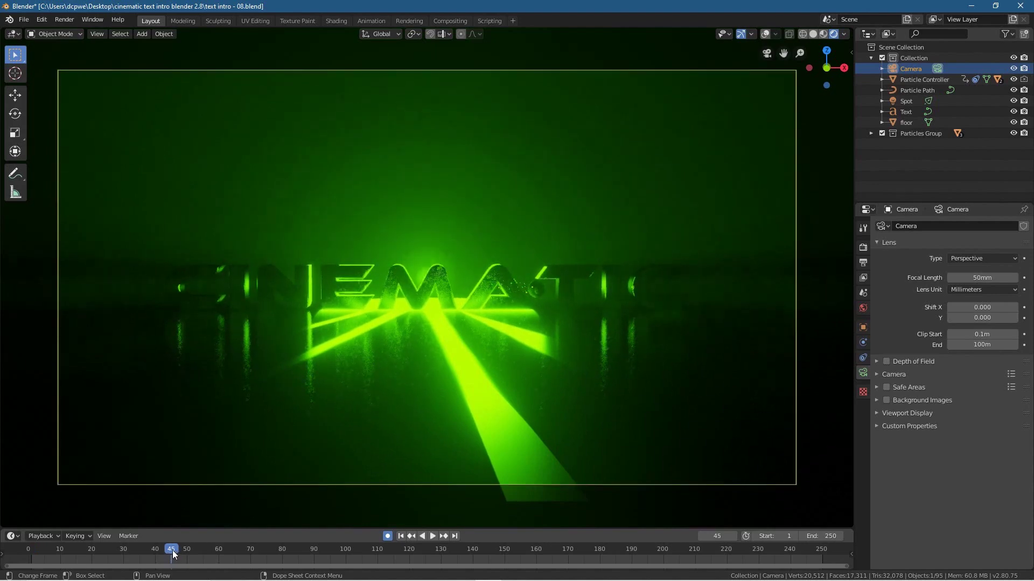
pyautogui.click(863, 327)
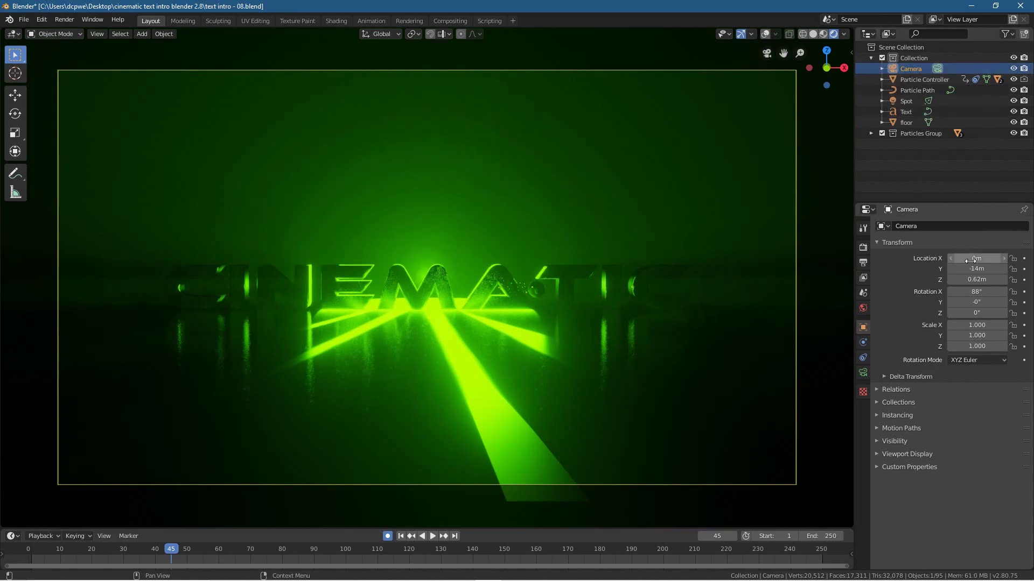
pyautogui.press('i')
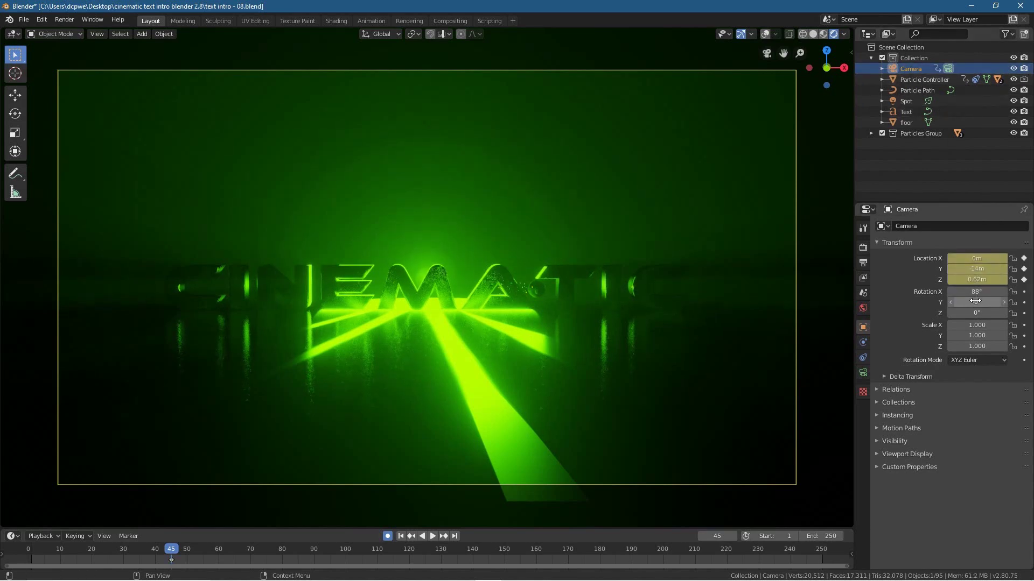
pyautogui.press('i')
pyautogui.press('n')
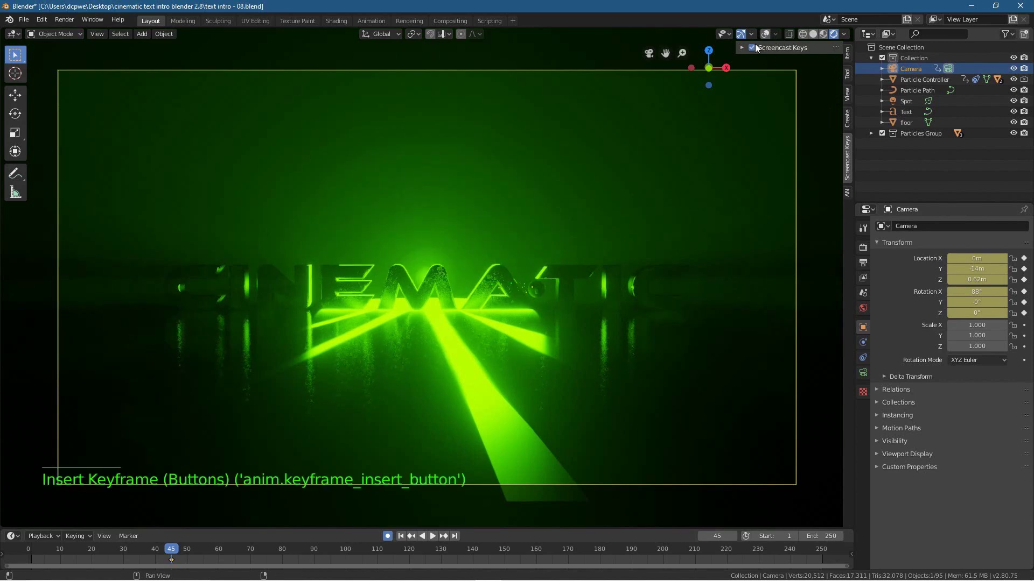
pyautogui.press('n')
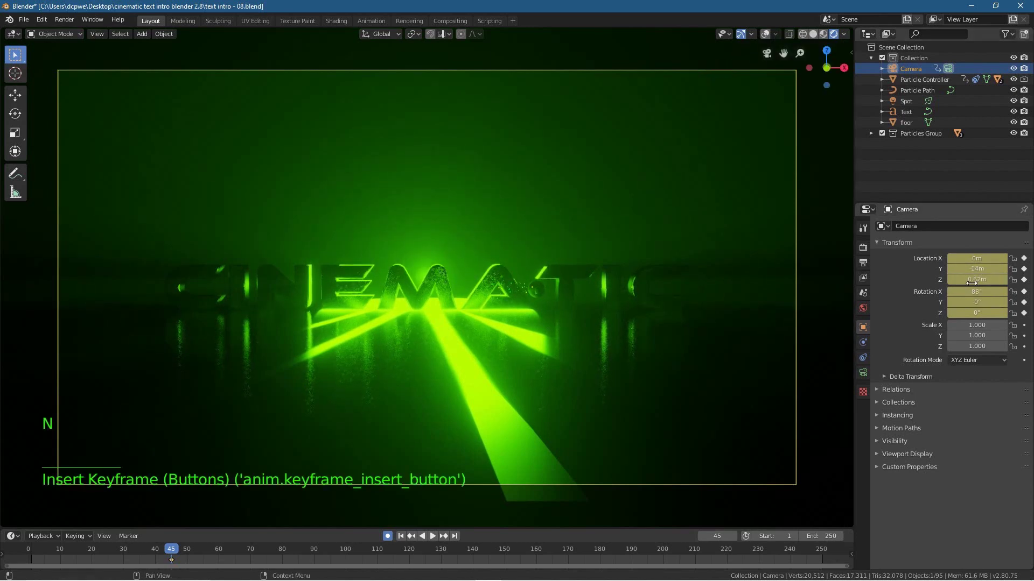
# - Insert location and rotation keyframes for the camera at frame 1
pyautogui.click(402, 537)
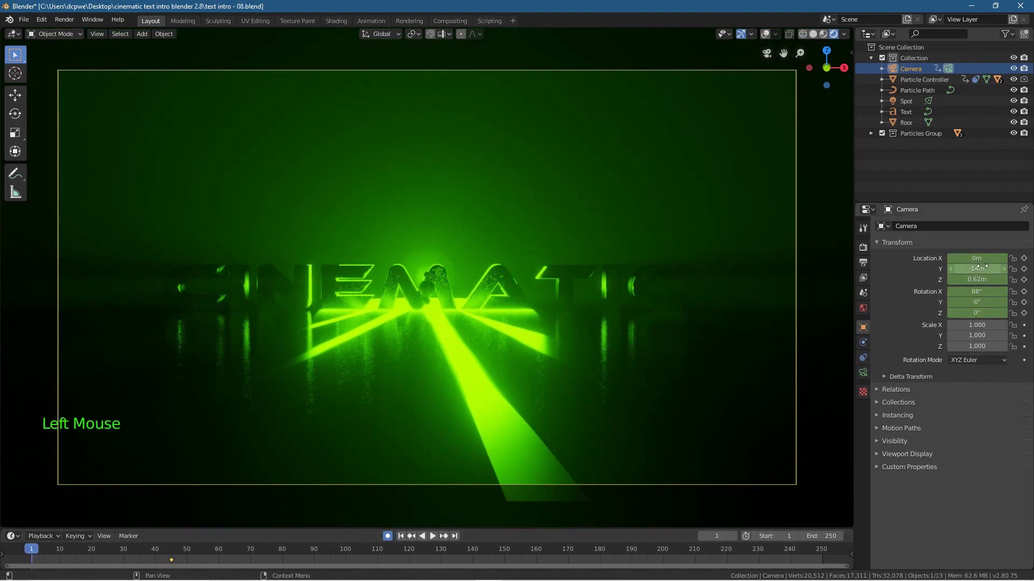
pyautogui.press('i')
pyautogui.press('i')
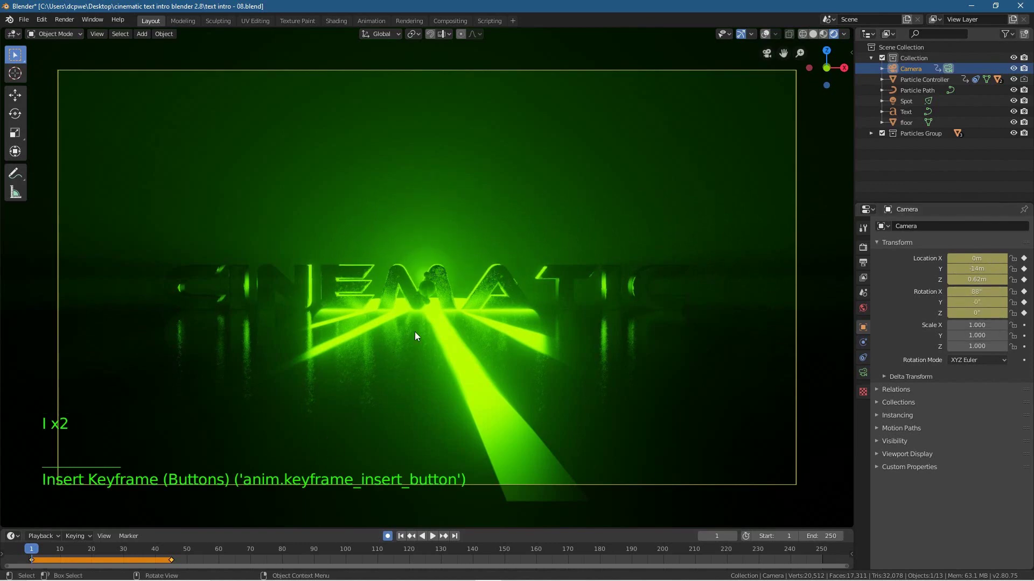
# - At frame 1, fly the camera forward close to the letter M, then move it along X to about 0.19 m
pyautogui.press('shift')
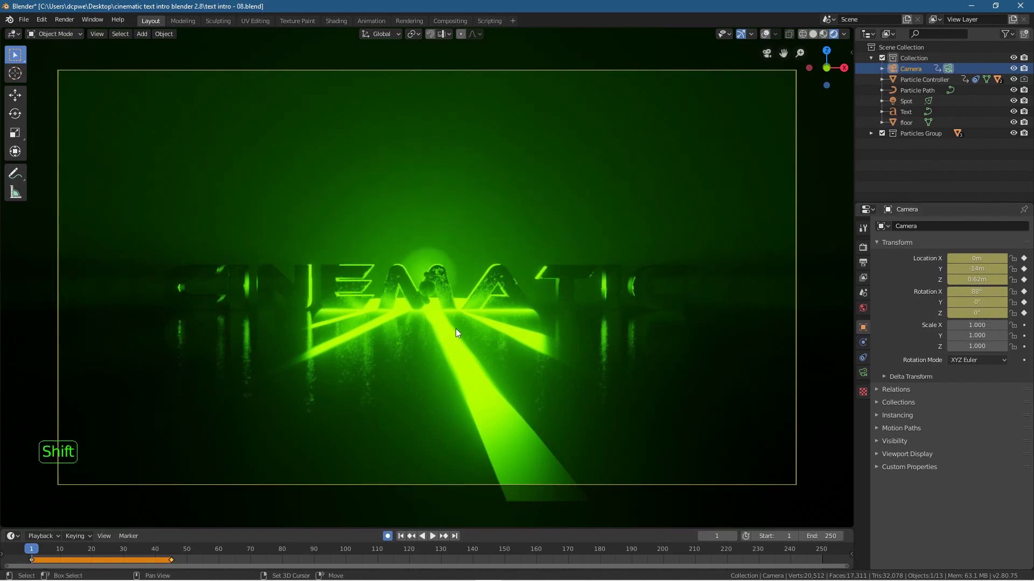
pyautogui.hotkey('shift', 'f')
pyautogui.scroll(3, 426, 277)
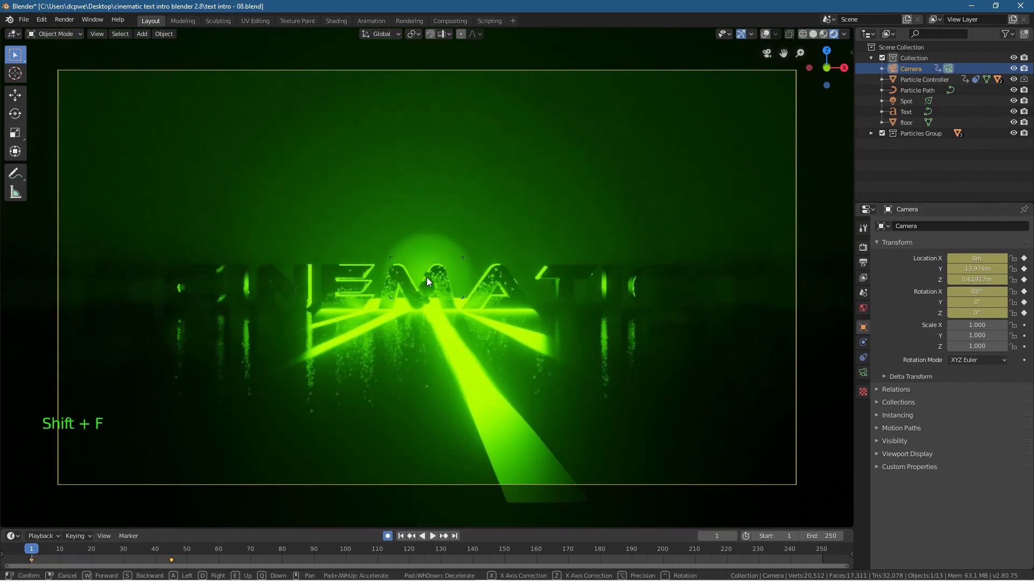
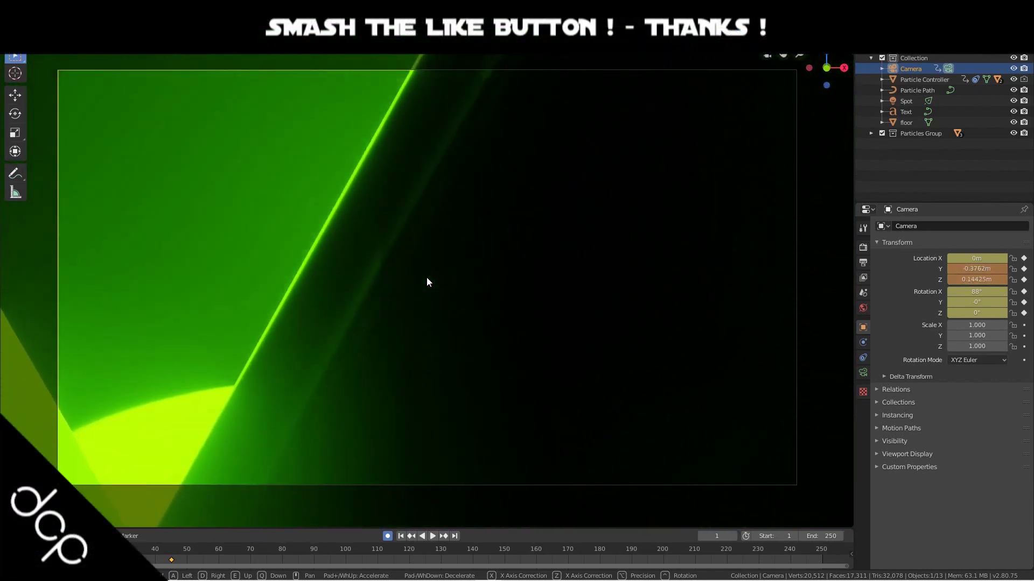
pyautogui.click(427, 278)
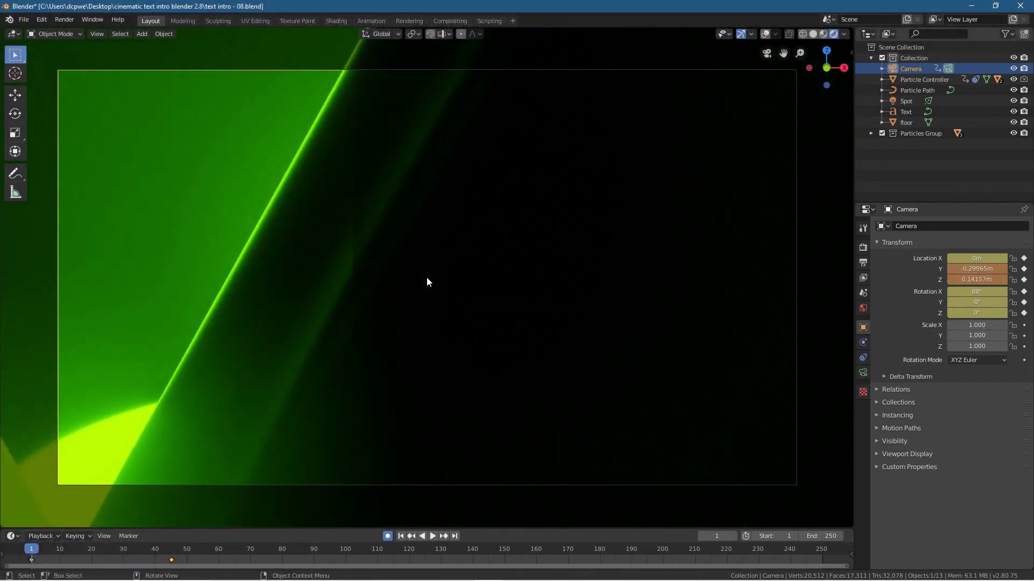
pyautogui.press('g')
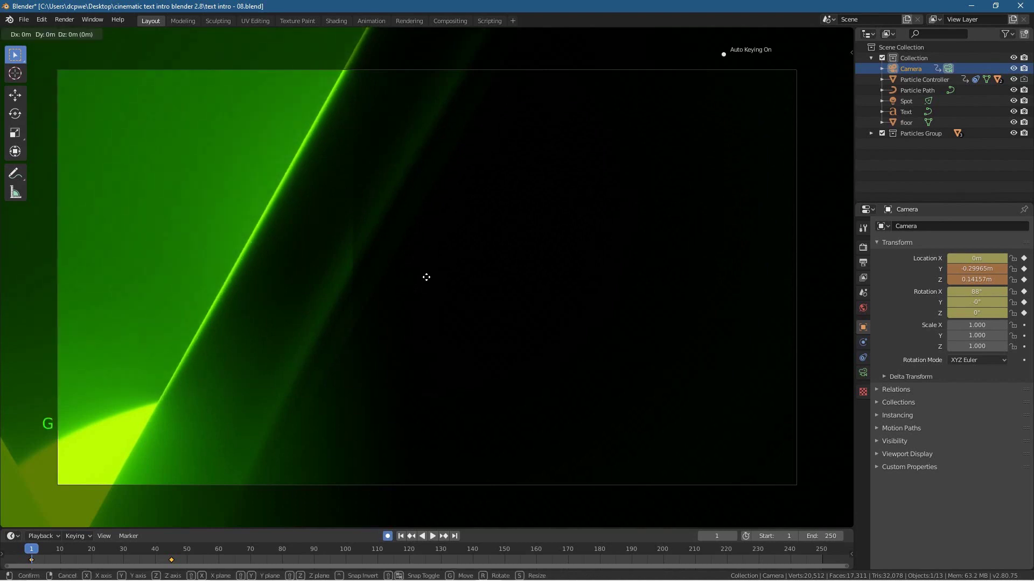
pyautogui.press('x')
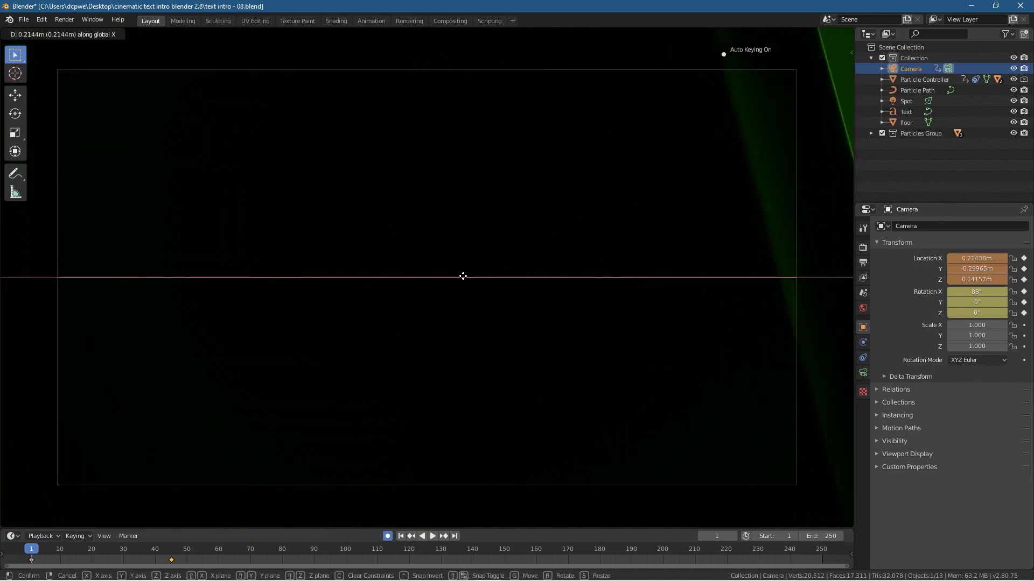
pyautogui.click(459, 280)
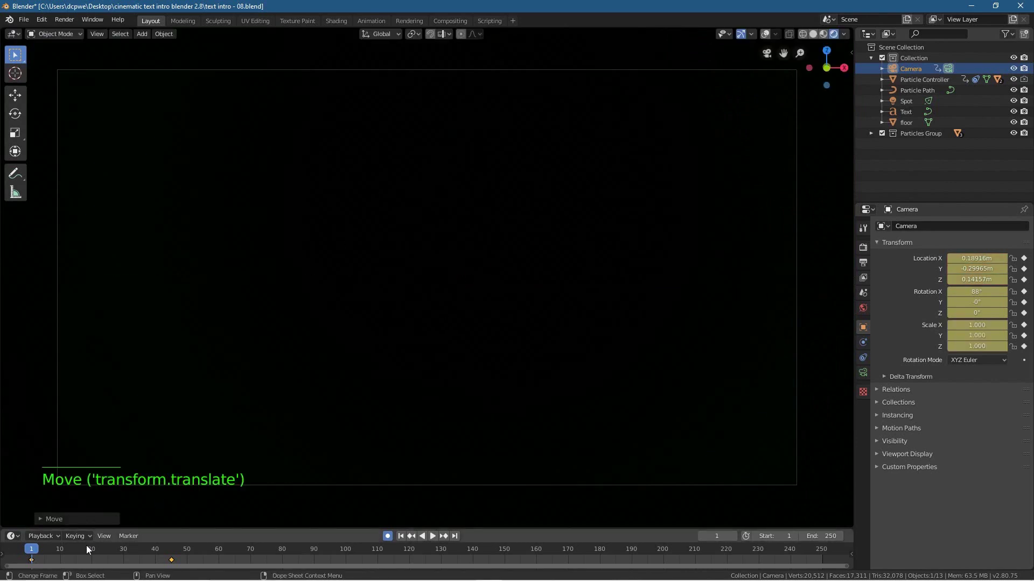
# - Set the camera's Y rotation to 45° at frame 1 and scrub to frame 45 to preview the camera move
pyautogui.click(974, 304)
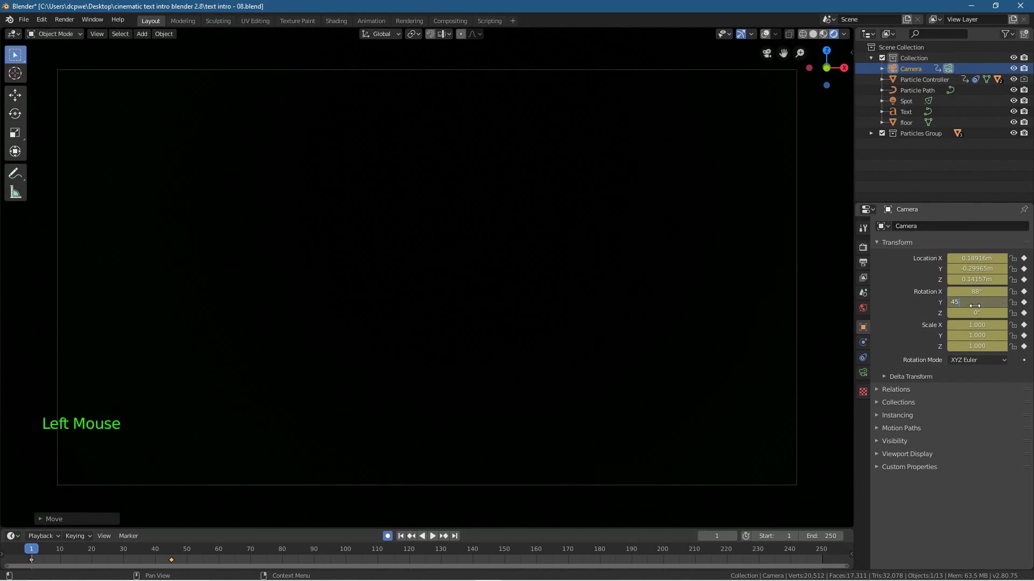
pyautogui.write('45')
pyautogui.press('Return')
pyautogui.moveTo(30, 553); pyautogui.dragTo(173, 555)
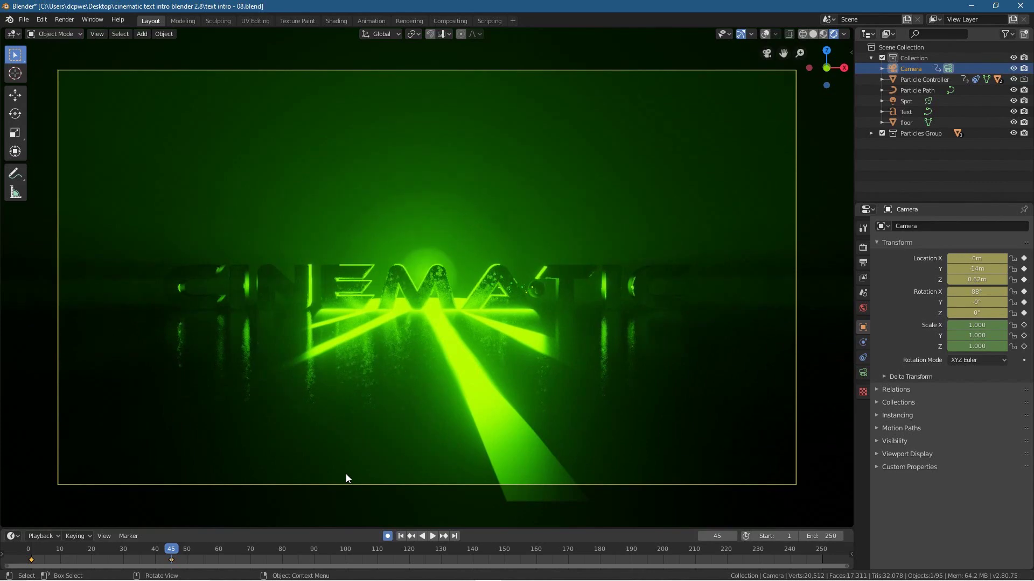
# - Save the project as a new incremented version, text intro - 09.blend
pyautogui.click(24, 19)
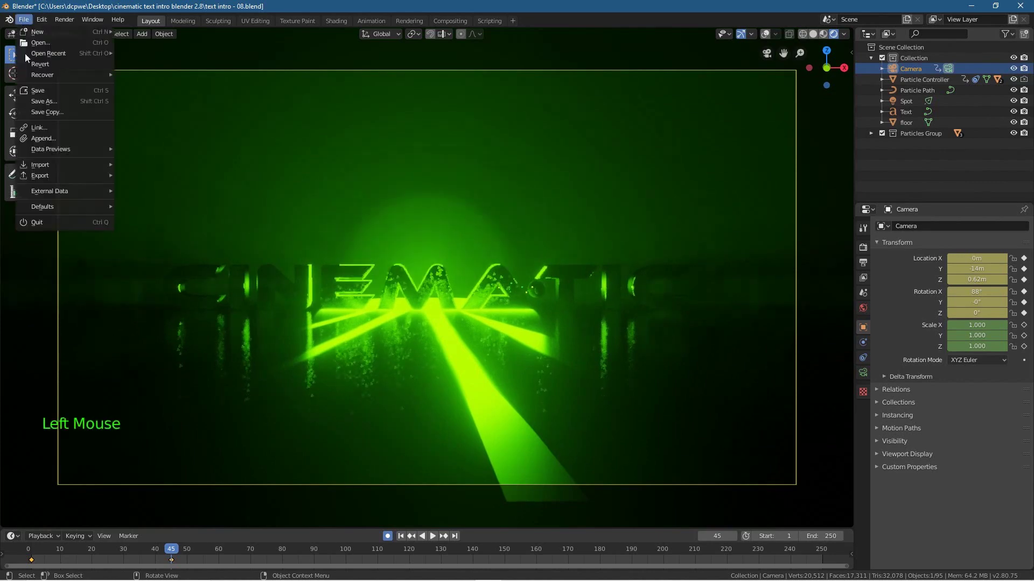
pyautogui.click(38, 101)
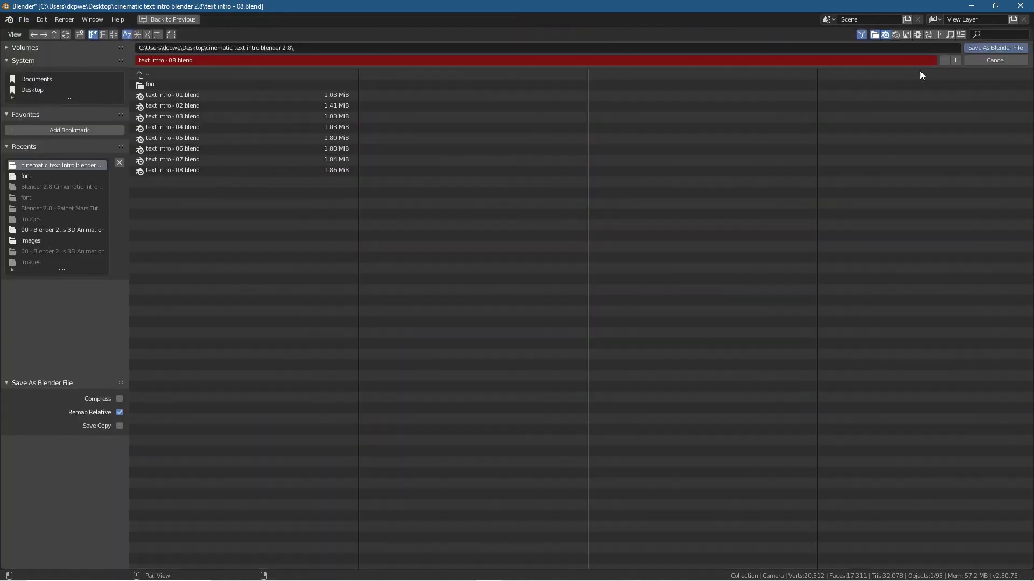
pyautogui.click(956, 60)
pyautogui.click(993, 48)
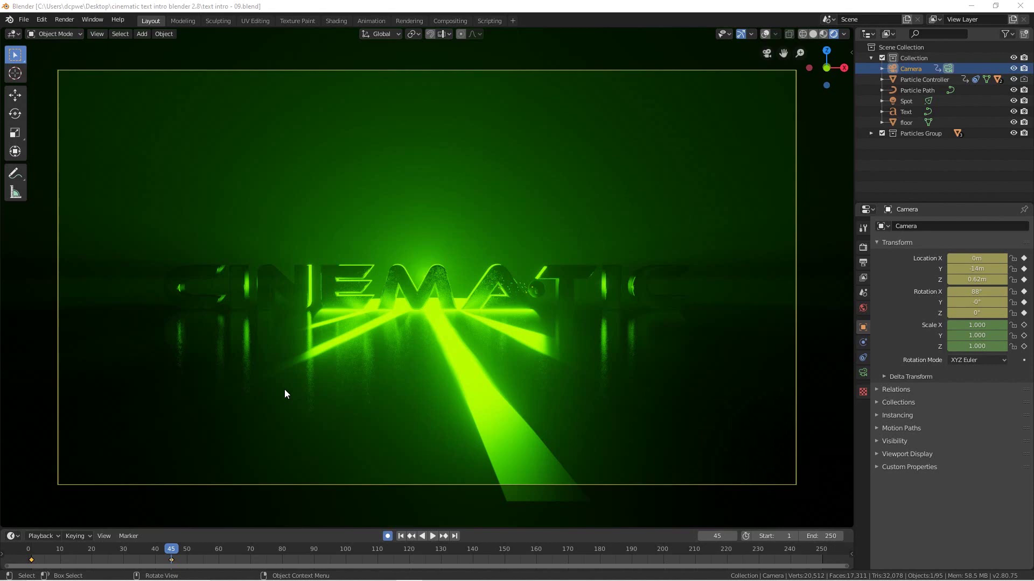
# - Turn off auto keying, add a timeline marker at frame 1 and bind the Camera to it
pyautogui.click(389, 539)
pyautogui.click(400, 537)
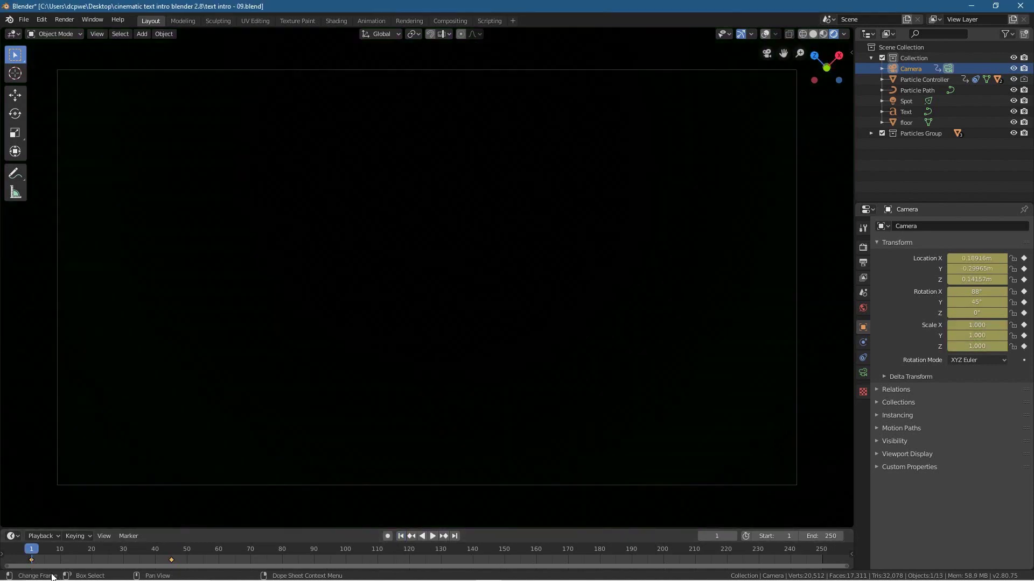
pyautogui.click(130, 537)
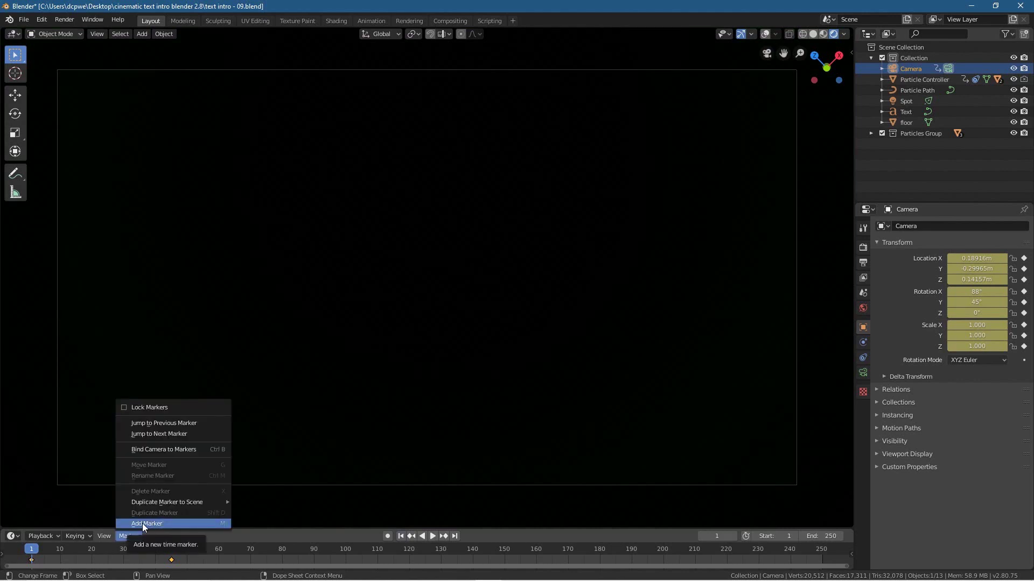
pyautogui.click(142, 523)
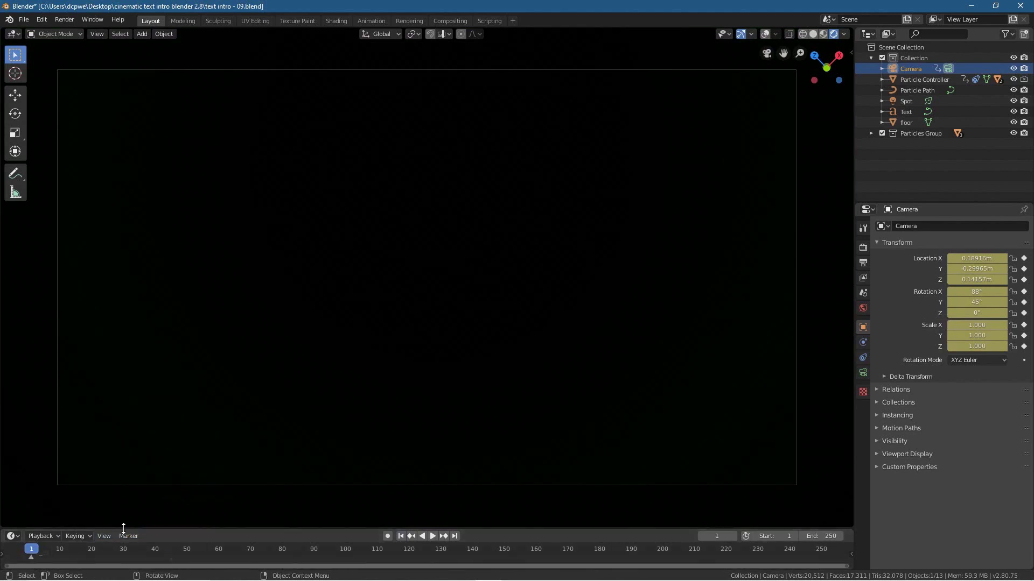
pyautogui.moveTo(135, 530); pyautogui.dragTo(142, 496)
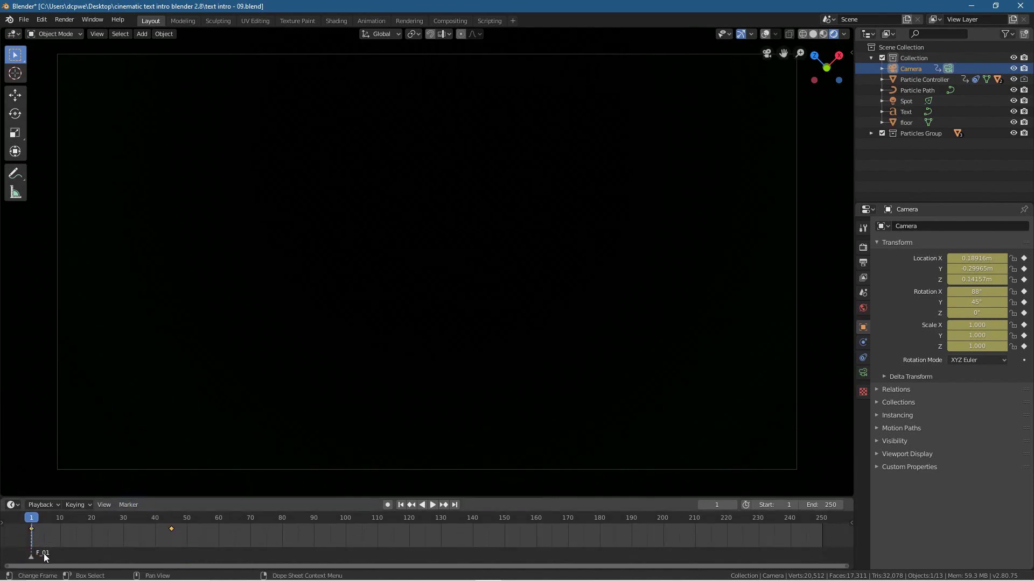
pyautogui.click(124, 507)
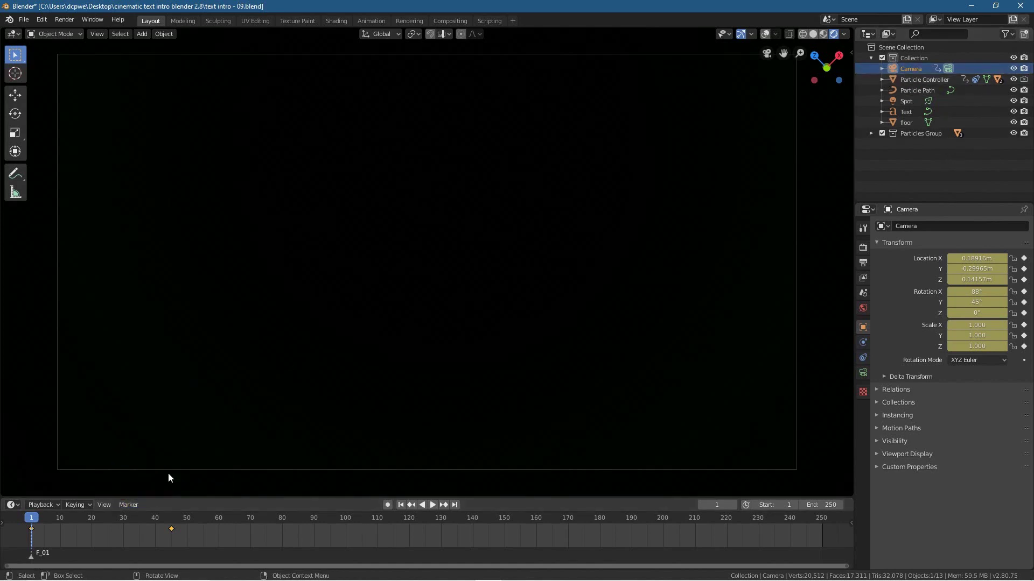
pyautogui.click(128, 505)
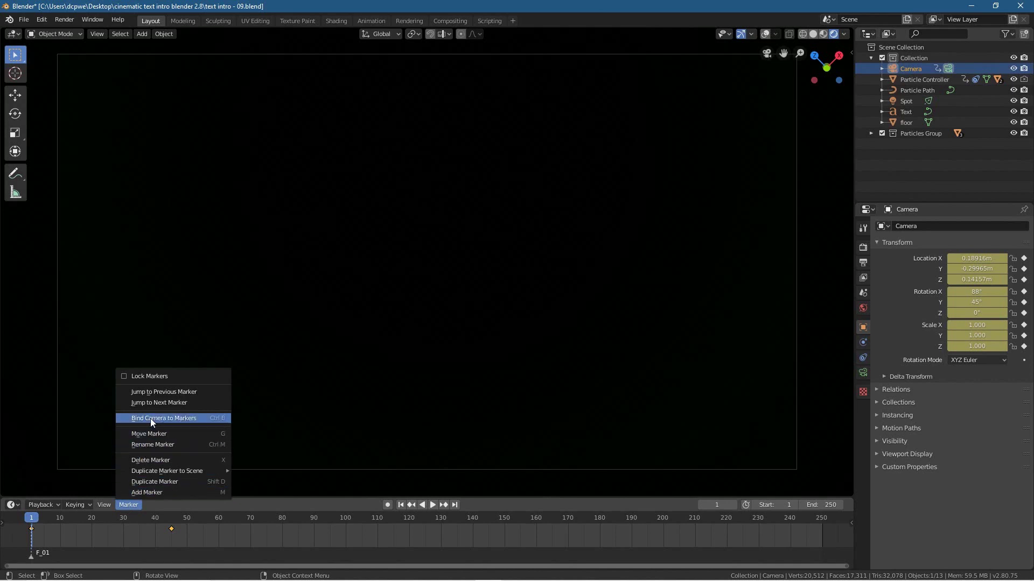
pyautogui.click(175, 418)
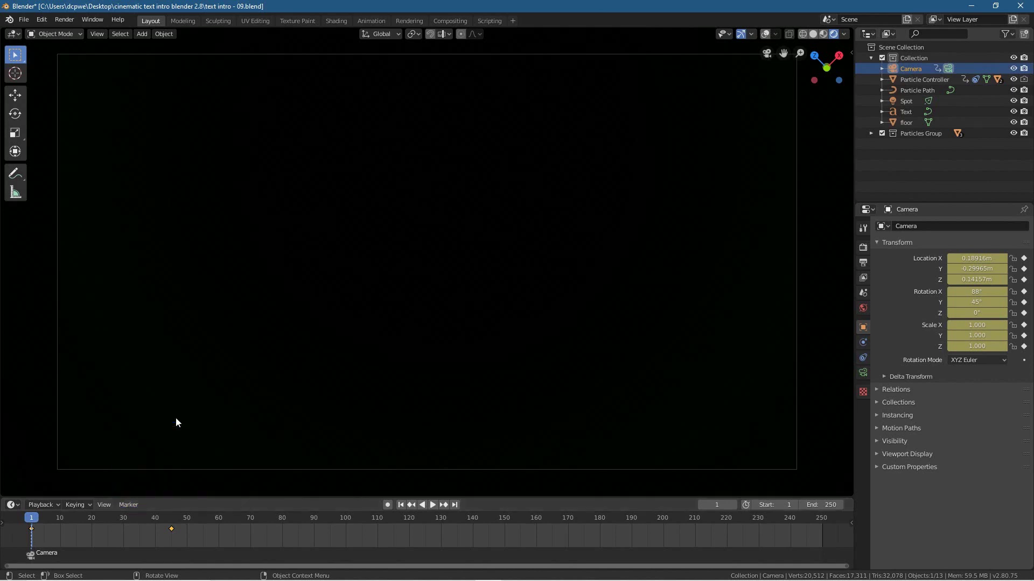
# - Go to frame 46 and add a second camera to the scene
pyautogui.moveTo(35, 518); pyautogui.dragTo(172, 516)
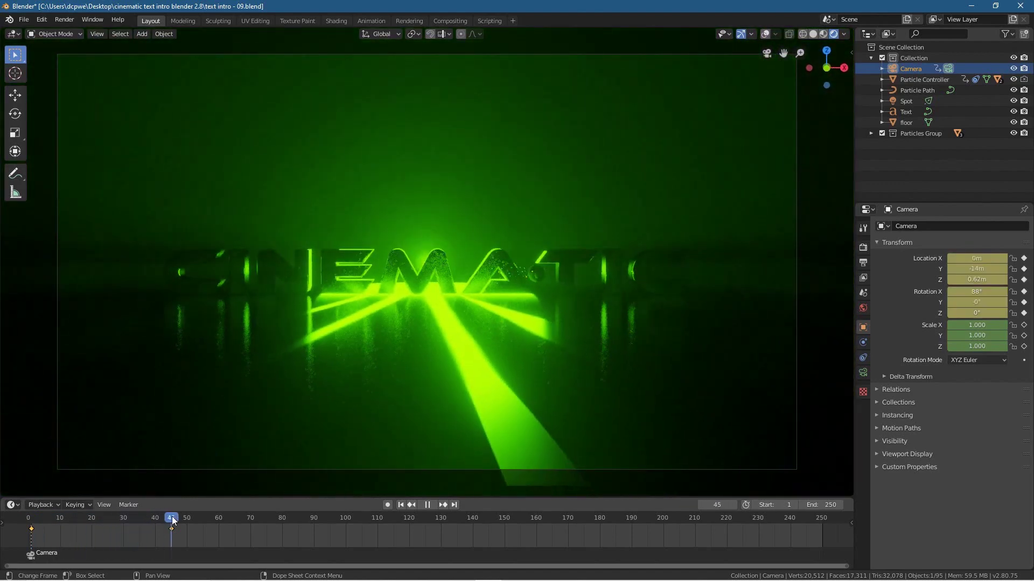
pyautogui.moveTo(173, 519); pyautogui.dragTo(175, 521)
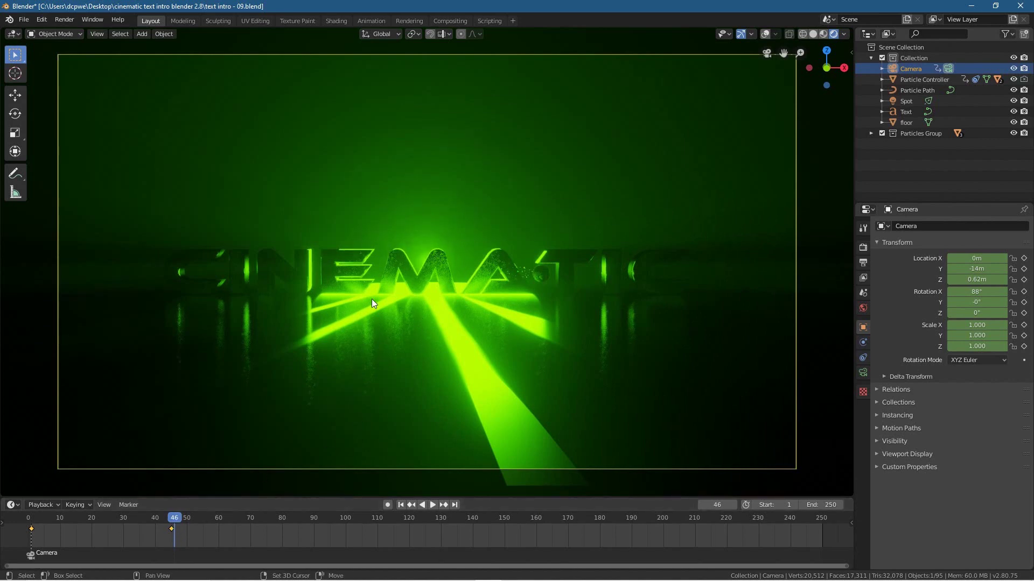
pyautogui.hotkey('shift', 'a')
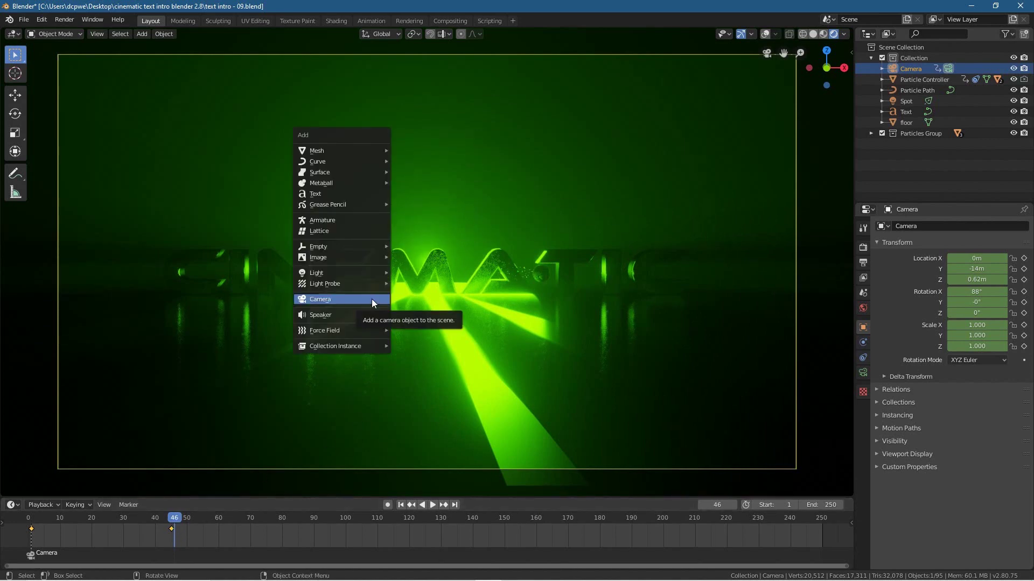
pyautogui.click(312, 299)
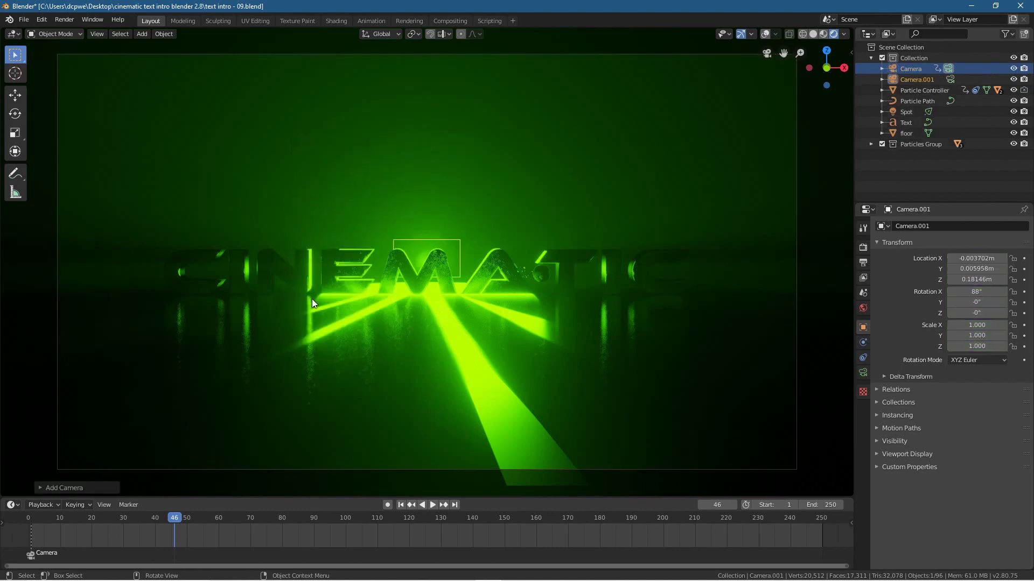
# - Rename the new camera to Camera right
pyautogui.click(920, 80)
pyautogui.doubleClick(950, 78)
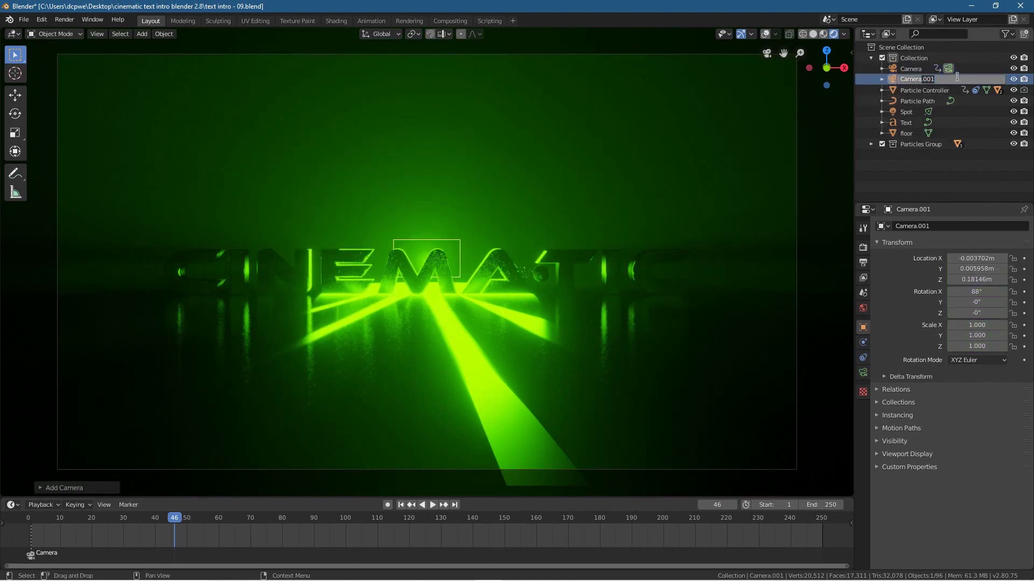
pyautogui.press('BackSpace')
pyautogui.press('BackSpace')
pyautogui.press('BackSpace')
pyautogui.press('BackSpace')
pyautogui.write('right')
pyautogui.press('Return')
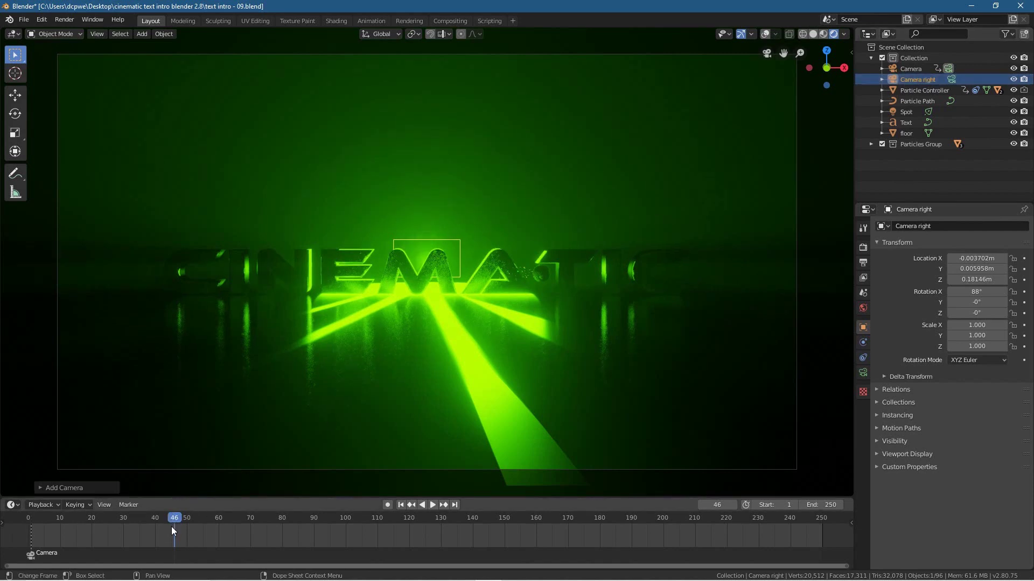
# - Add a timeline marker at frame 46 and bind Camera right to it
pyautogui.click(124, 506)
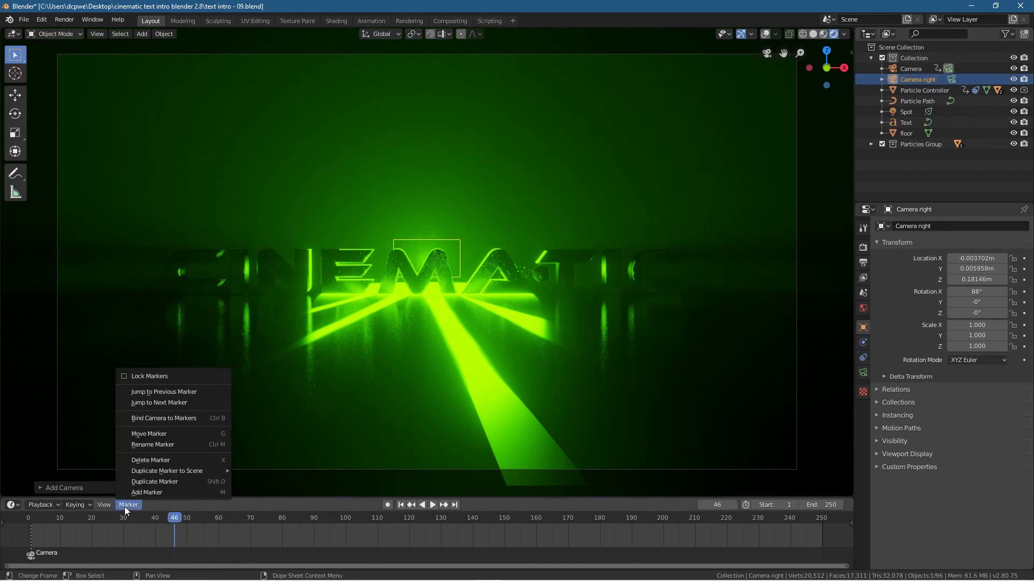
pyautogui.click(138, 493)
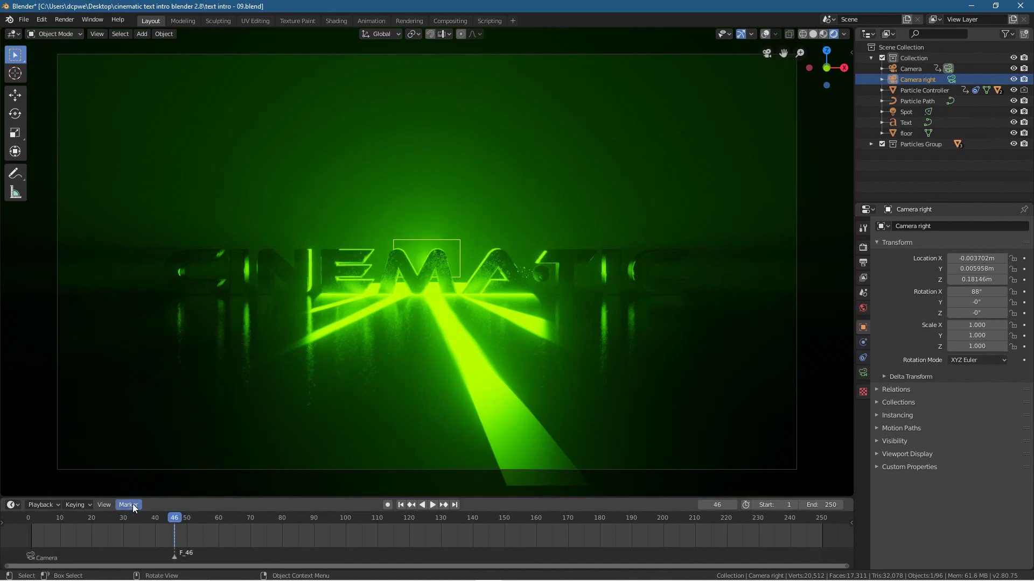
pyautogui.click(132, 504)
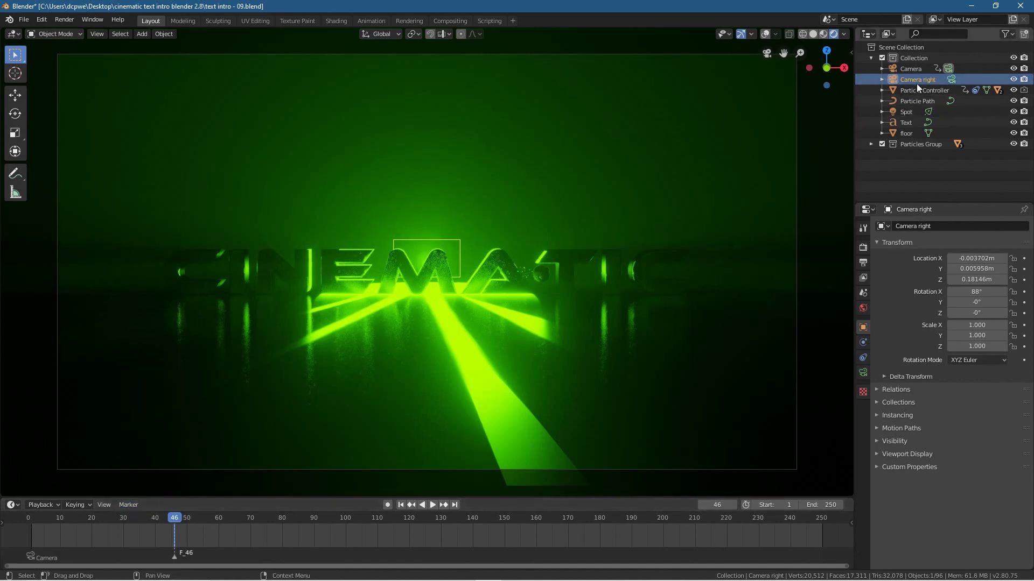
pyautogui.click(128, 506)
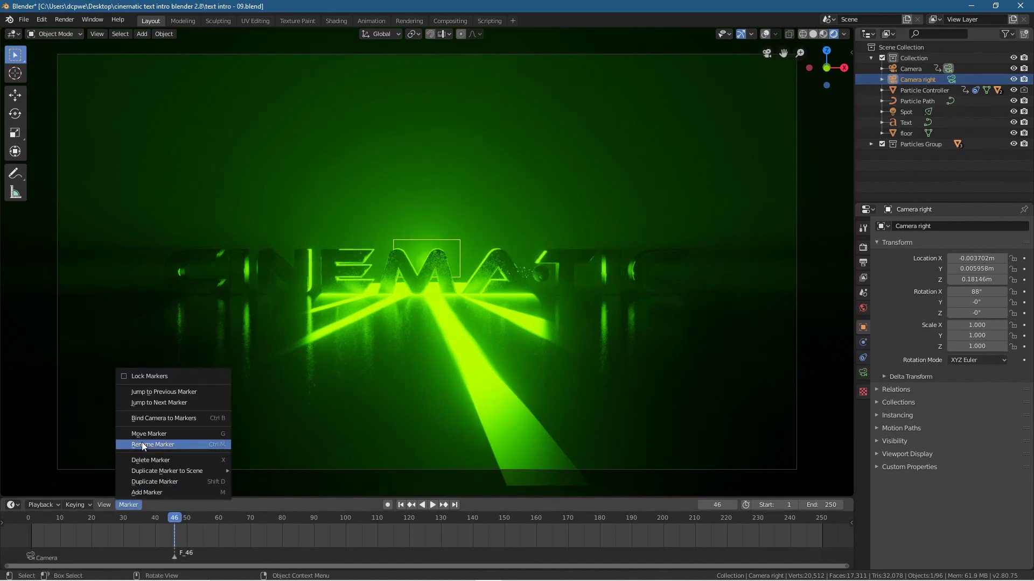
pyautogui.click(182, 418)
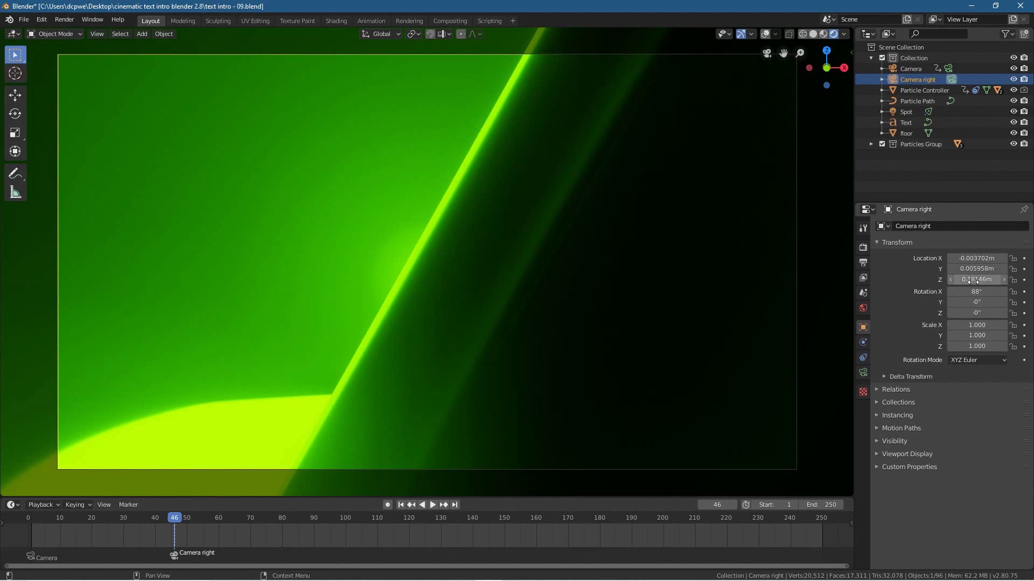
# - Set Camera right's location to about X 9.18 m and Y -4.264 m, and its Z rotation to about 65.4°
pyautogui.click(976, 258)
pyautogui.write('0')
pyautogui.press('Return')
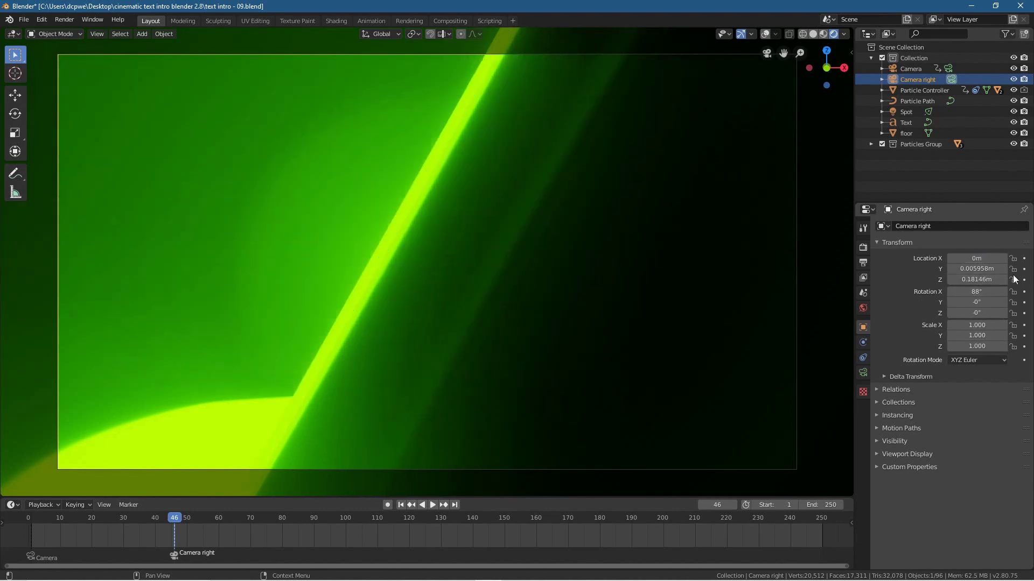
pyautogui.moveTo(971, 271); pyautogui.dragTo(910, 271)
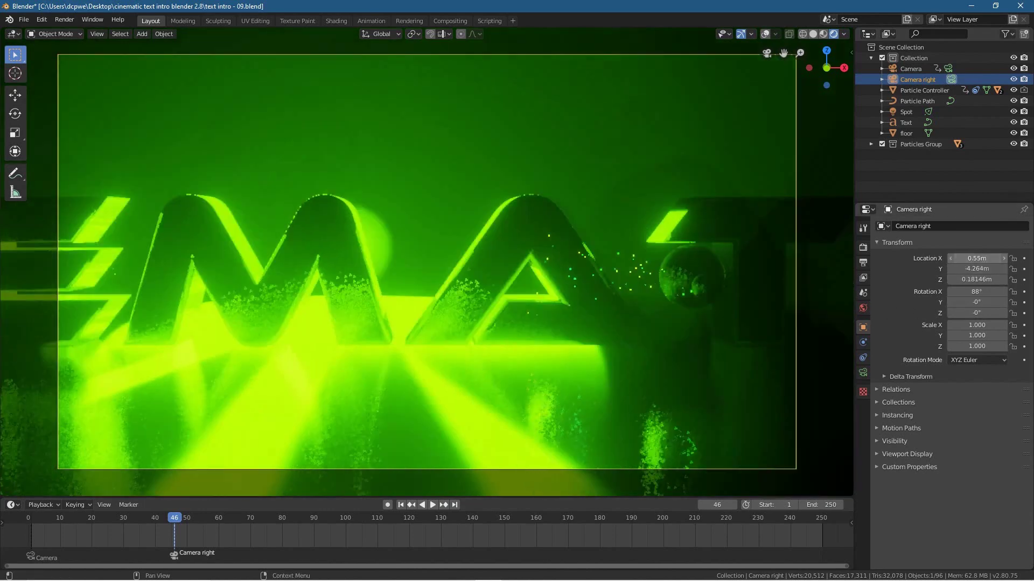
pyautogui.moveTo(967, 258); pyautogui.dragTo(1010, 259)
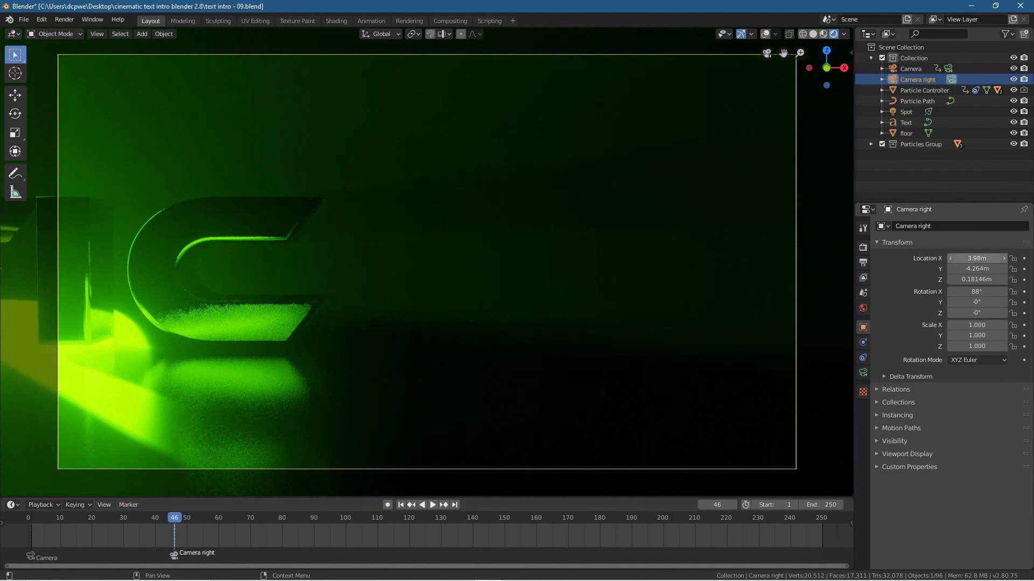
pyautogui.moveTo(1010, 258); pyautogui.dragTo(1015, 258)
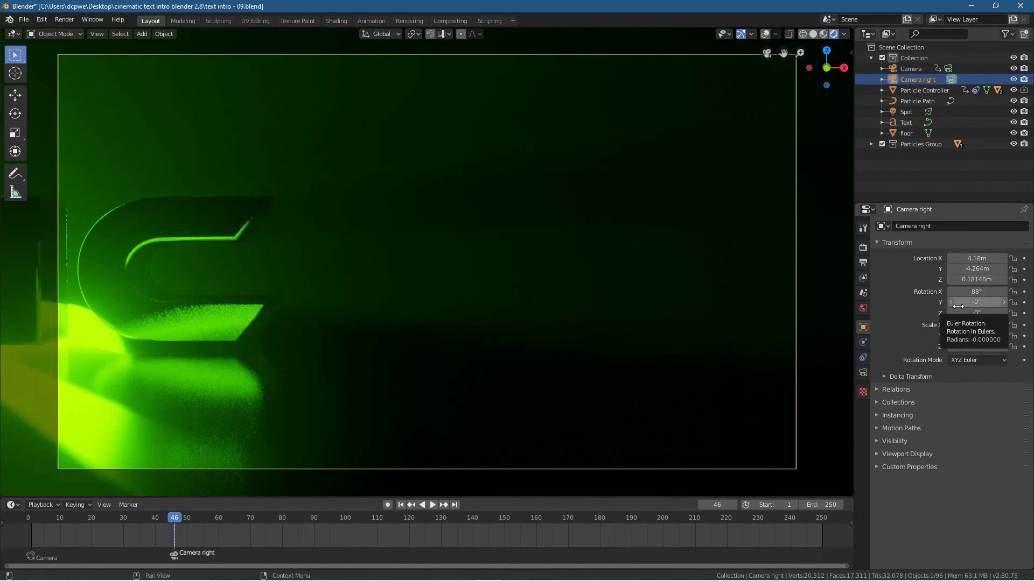
pyautogui.moveTo(976, 313); pyautogui.dragTo(1013, 313)
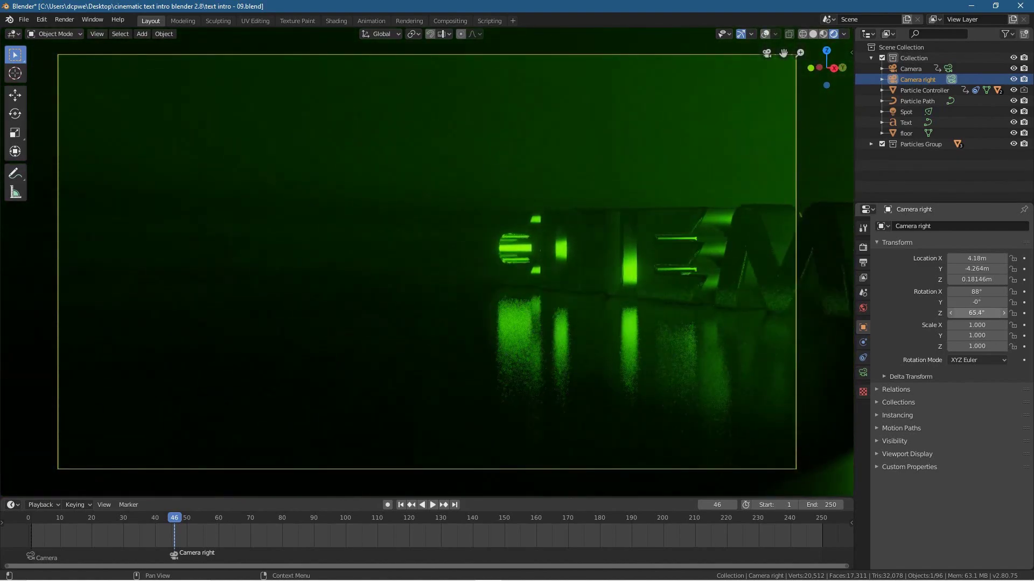
pyautogui.moveTo(976, 258); pyautogui.dragTo(1011, 258)
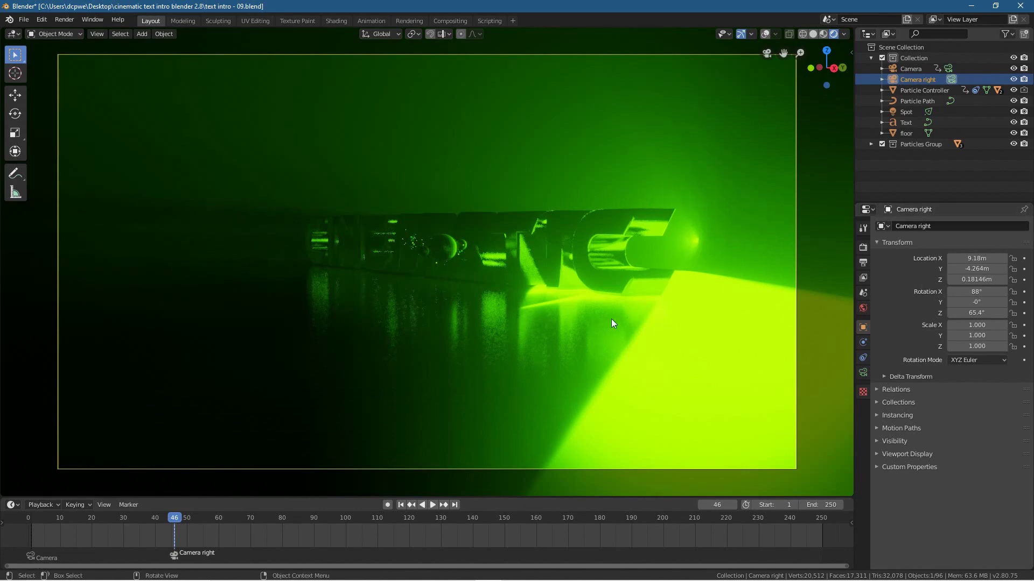
# - Fly Camera right forward towards the final letter C, to about X 5.89 m, Y -2.26 m and Z 0.06 m
pyautogui.hotkey('shift', '`')
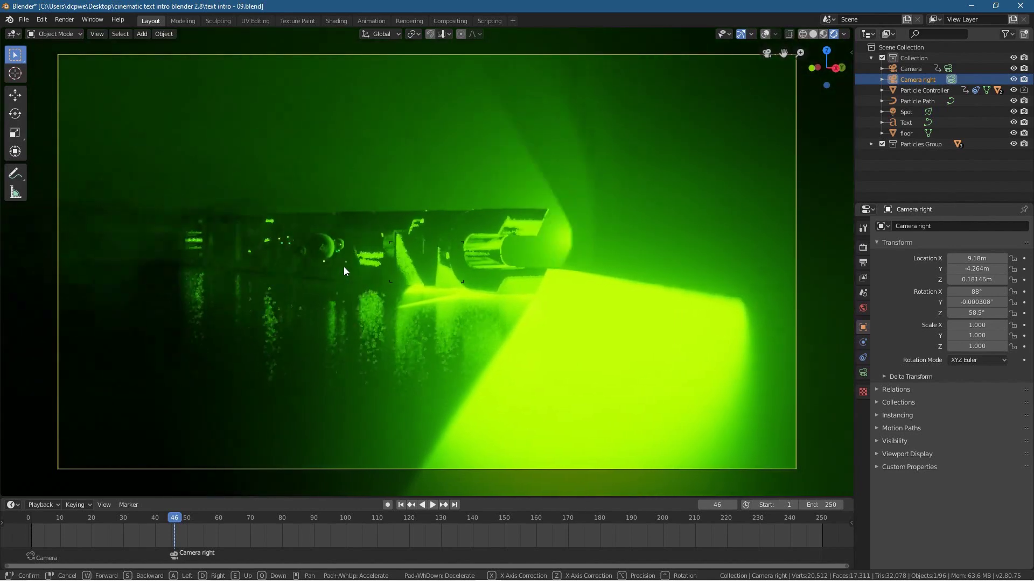
pyautogui.press('w')
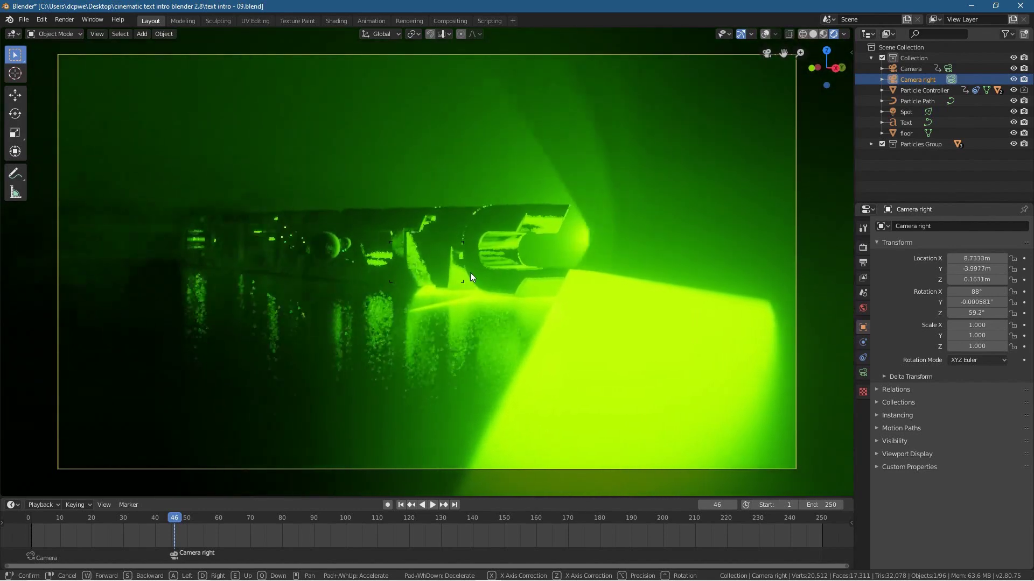
pyautogui.press('w')
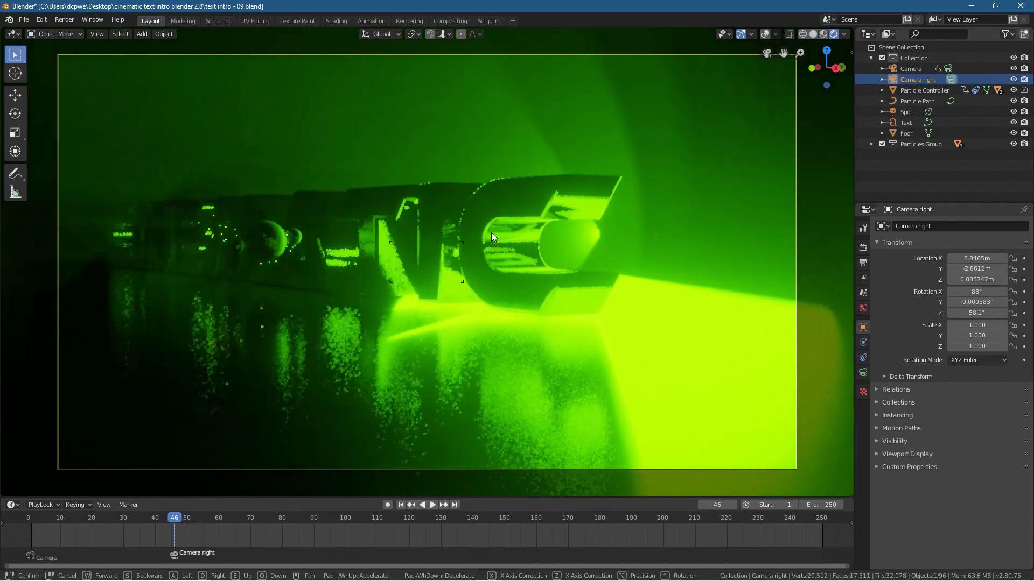
pyautogui.click(469, 289)
pyautogui.hotkey('shift', '`')
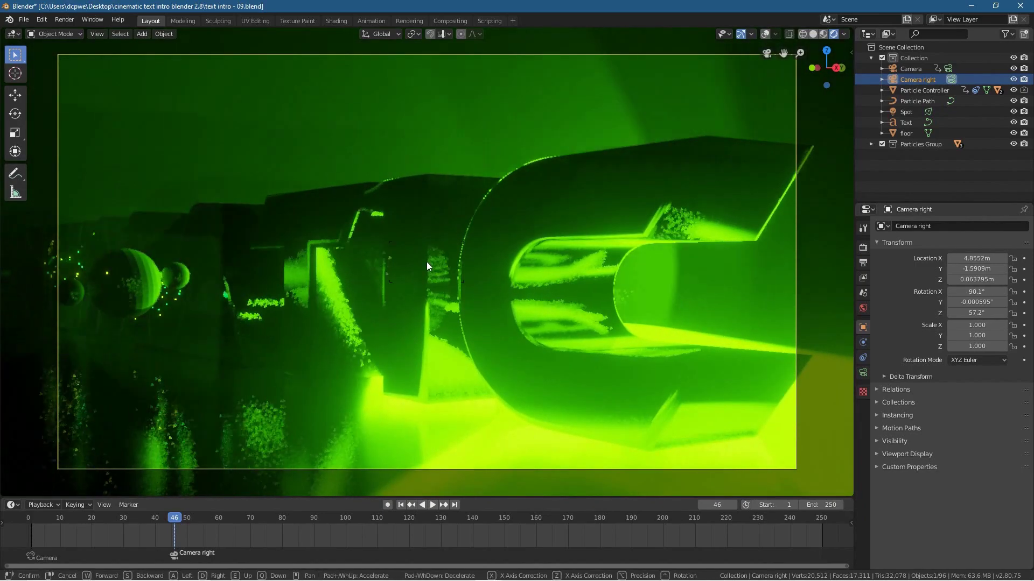
pyautogui.scroll(-2, 427, 262)
pyautogui.click(426, 261)
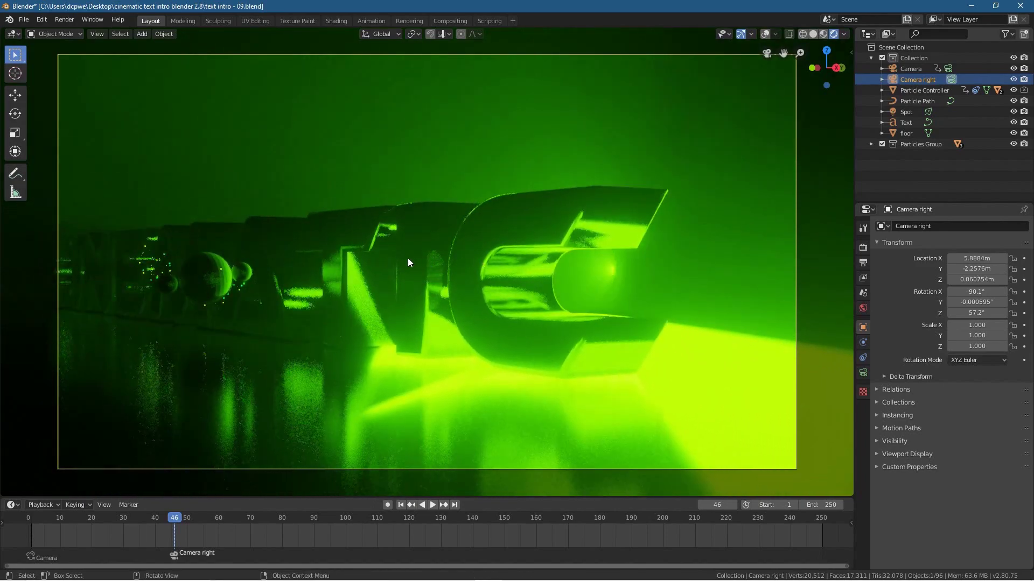
# - Turn Camera right to a Z rotation of about 79.1° and move it to about X 6.12 m, Y -1.07 m and Z 0.04 m
pyautogui.hotkey('shift', '`')
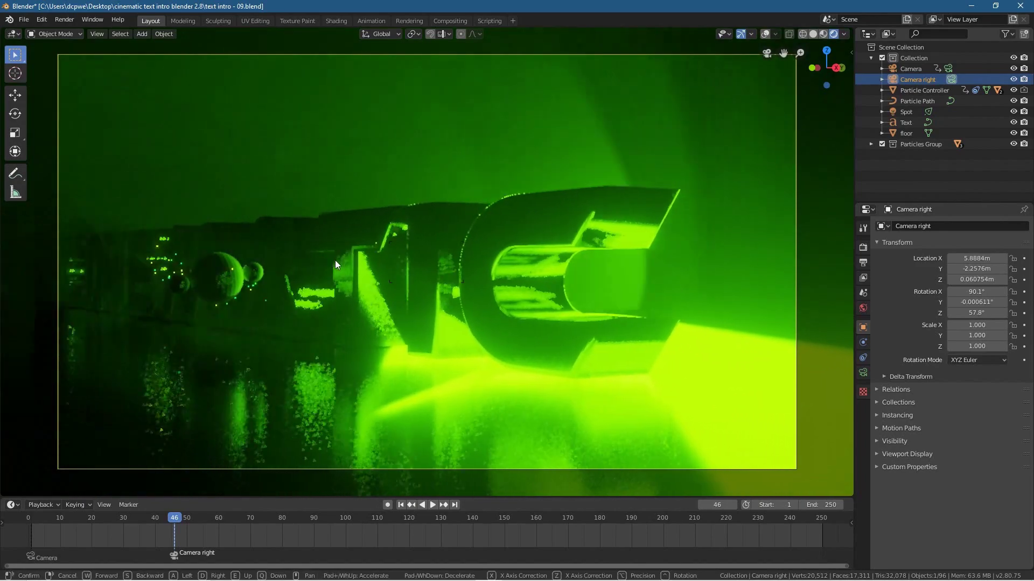
pyautogui.click(291, 264)
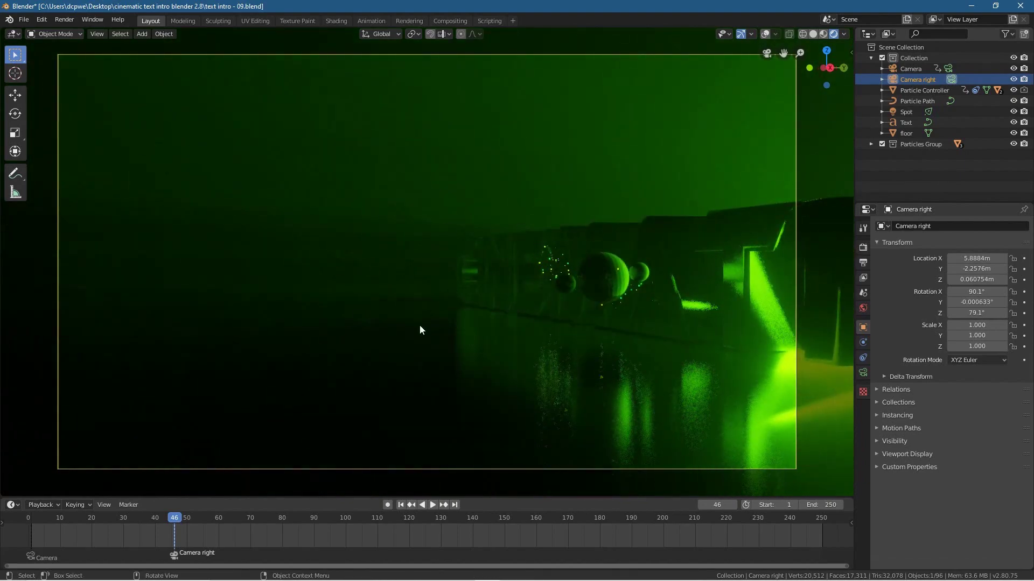
pyautogui.press('g')
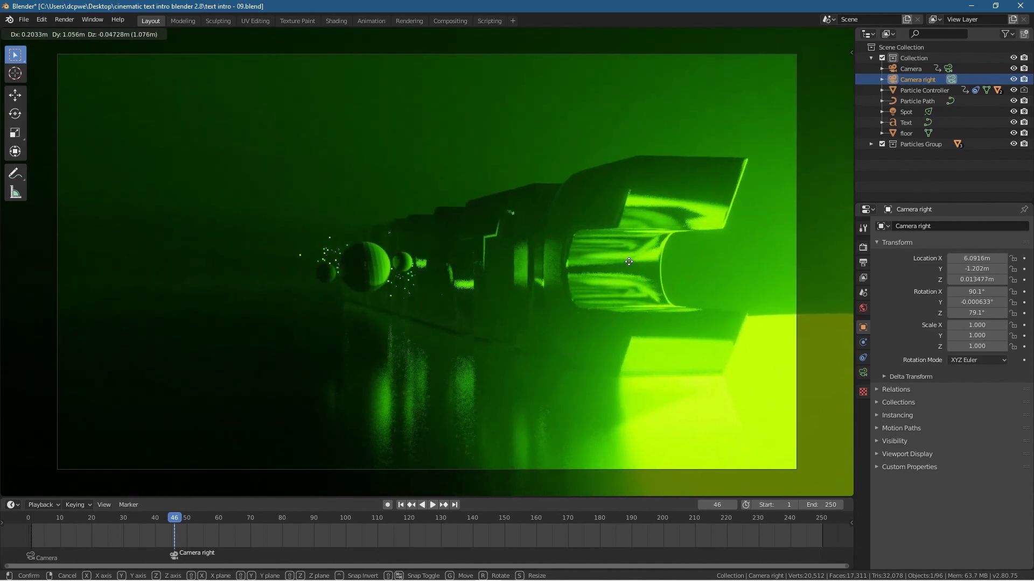
pyautogui.click(640, 230)
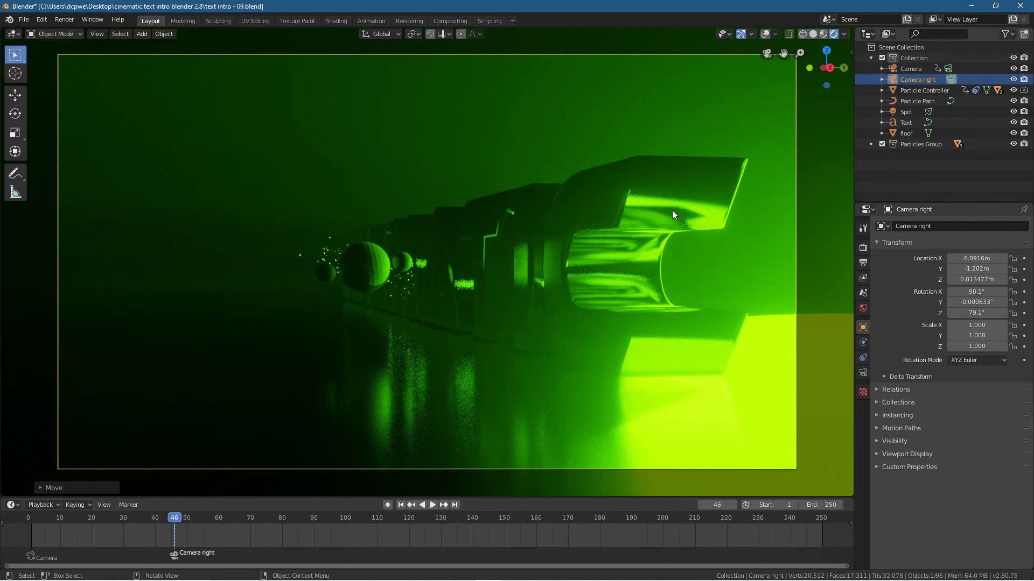
pyautogui.press('g')
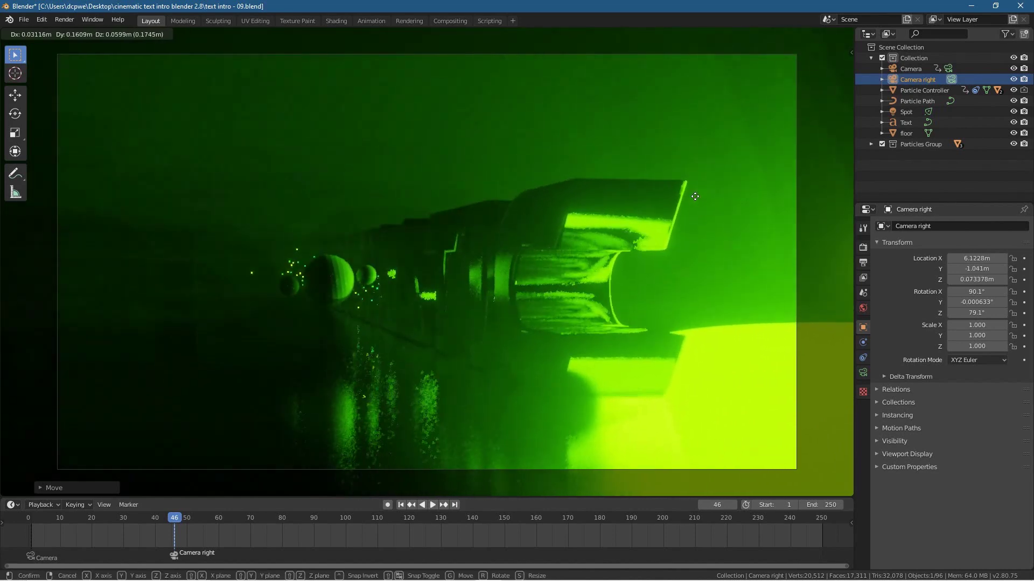
pyautogui.click(693, 206)
# - Check the particles at frames 93 and 64 and shift Camera right to about X 6.07 m, Y -1.30 m and Z 0.05 m
pyautogui.moveTo(180, 518); pyautogui.dragTo(324, 518)
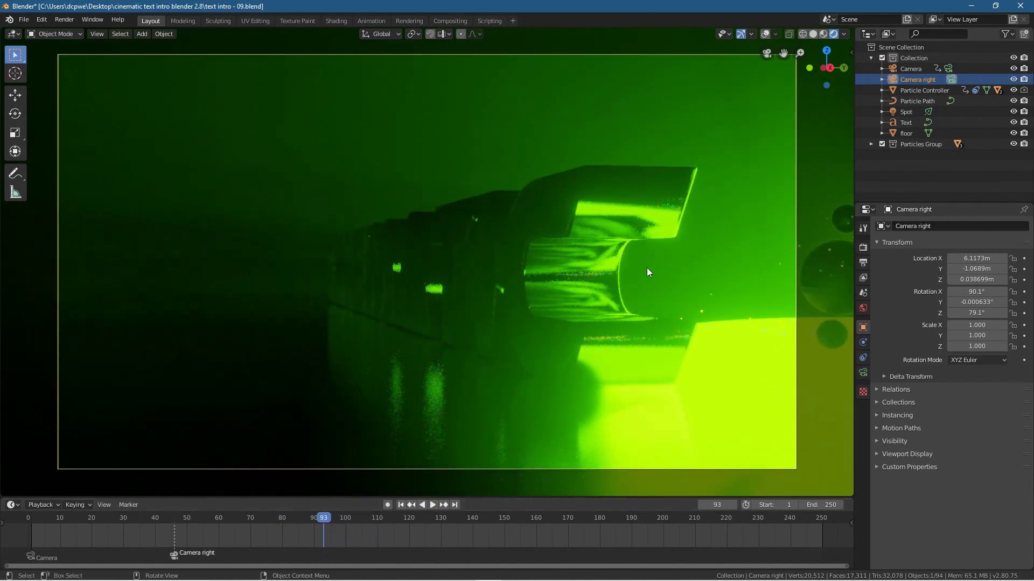
pyautogui.press('g')
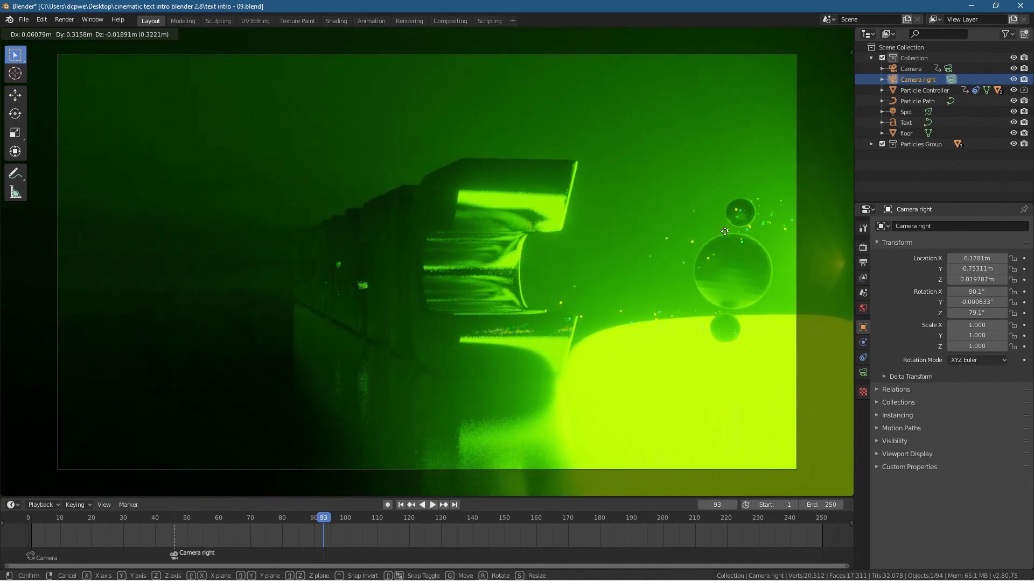
pyautogui.click(725, 231)
pyautogui.moveTo(317, 517); pyautogui.dragTo(231, 514)
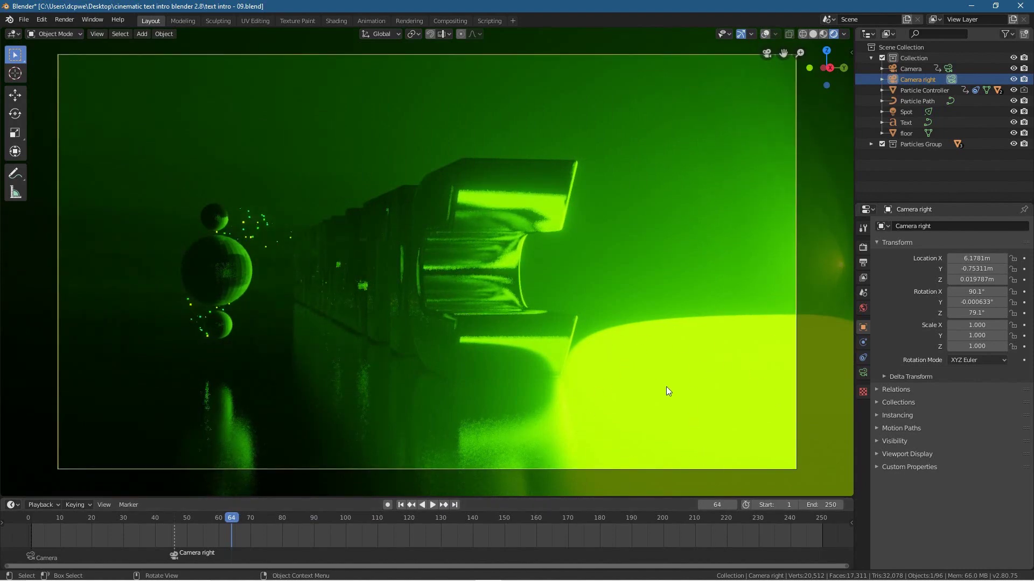
pyautogui.press('g')
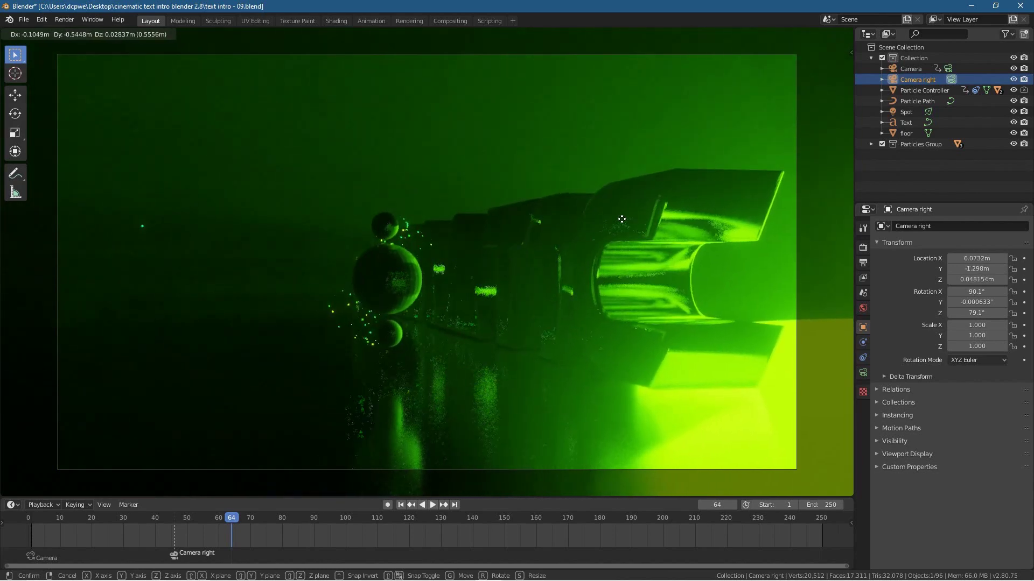
pyautogui.click(622, 218)
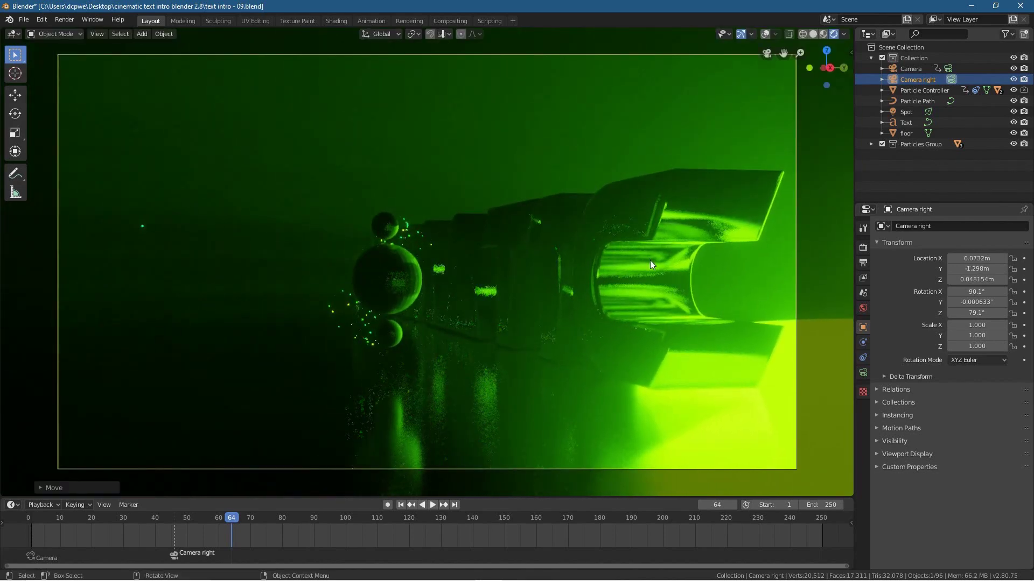
# - Turn Camera right to a Z rotation of about 95.6° and move it to about X 5.99 m, Y -0.42 m and Z 0.08 m
pyautogui.hotkey('shift', '`')
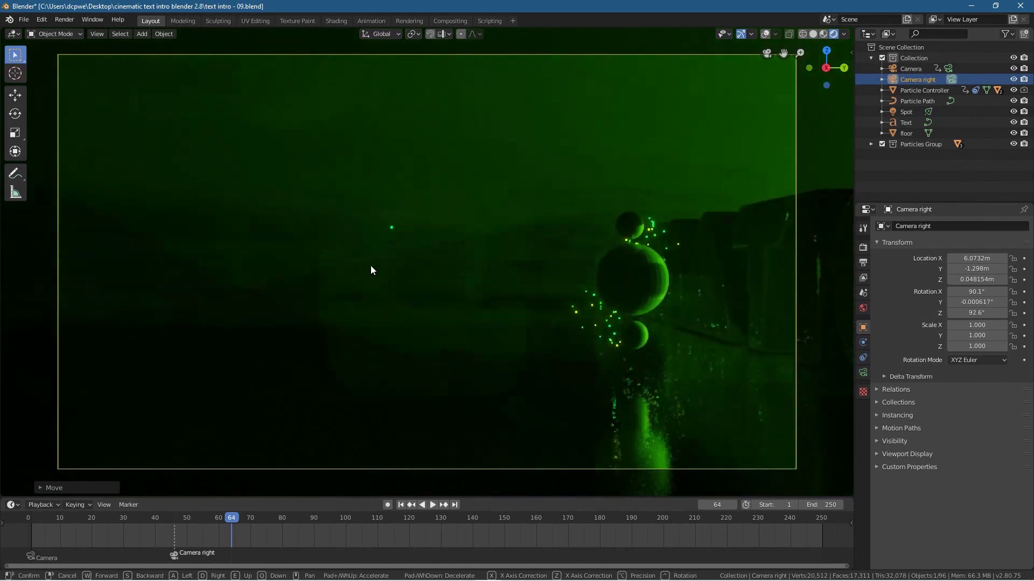
pyautogui.click(340, 266)
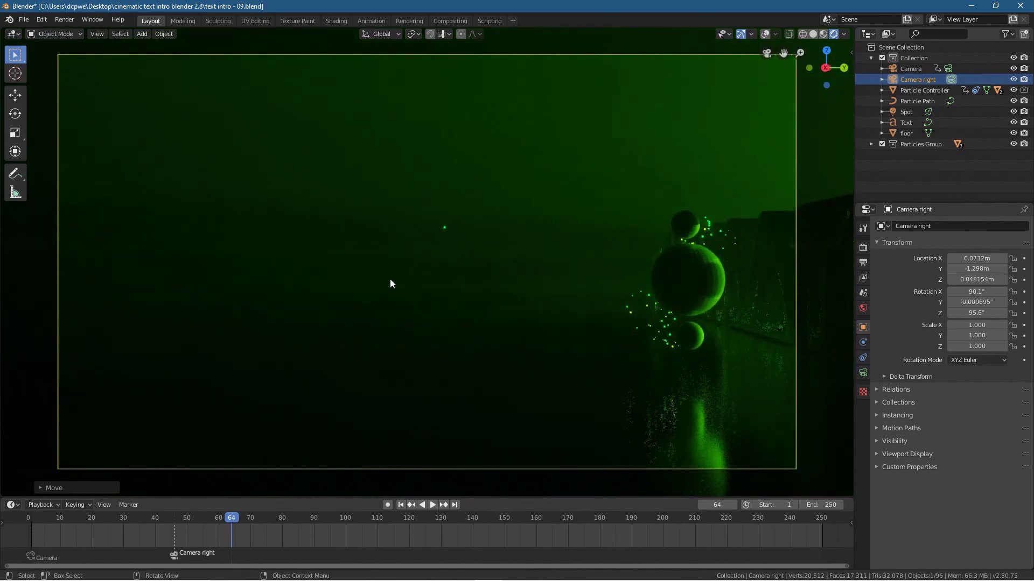
pyautogui.press('g')
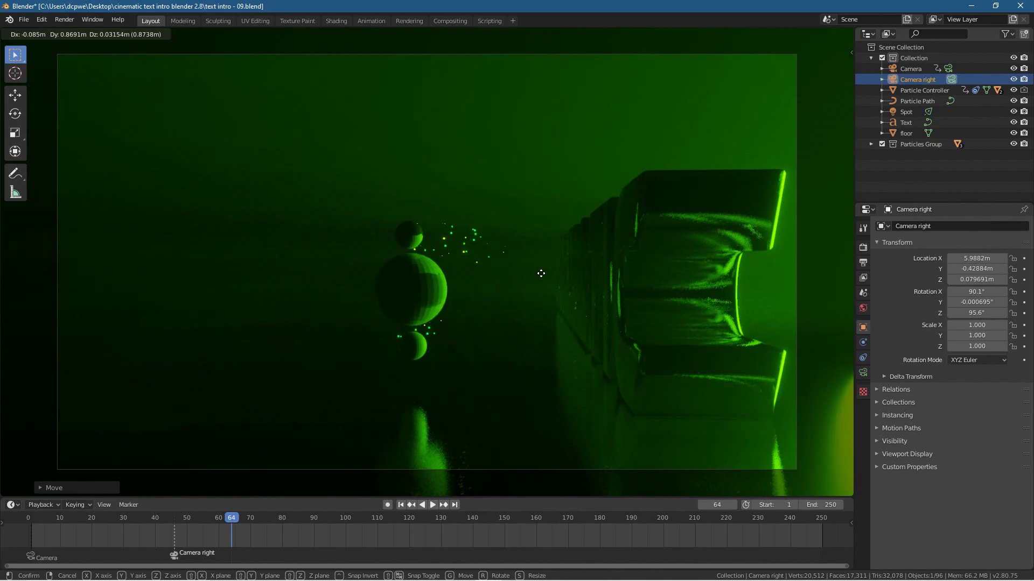
pyautogui.click(542, 273)
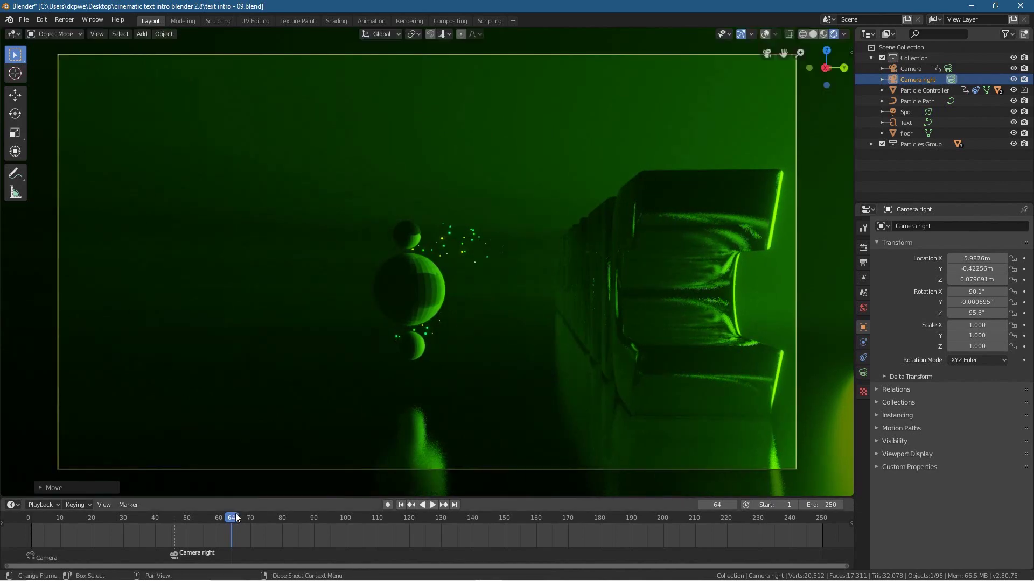
# - Preview the camera switch and keyframe Camera right's location and rotation at frame 46
pyautogui.hotkey('shift', 'ctrl', 'space')
pyautogui.moveTo(167, 523); pyautogui.dragTo(33, 537)
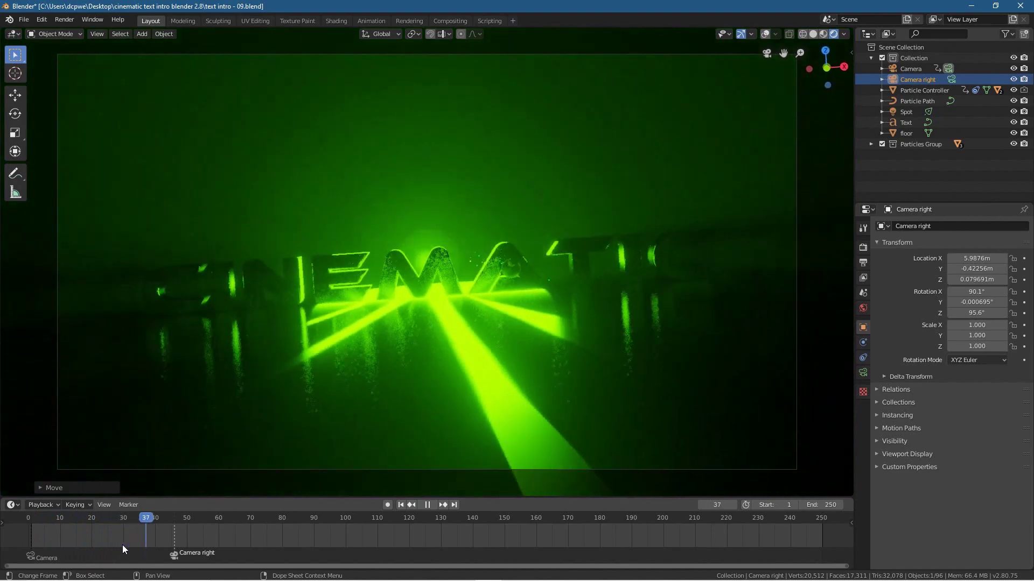
pyautogui.moveTo(122, 545); pyautogui.dragTo(174, 542)
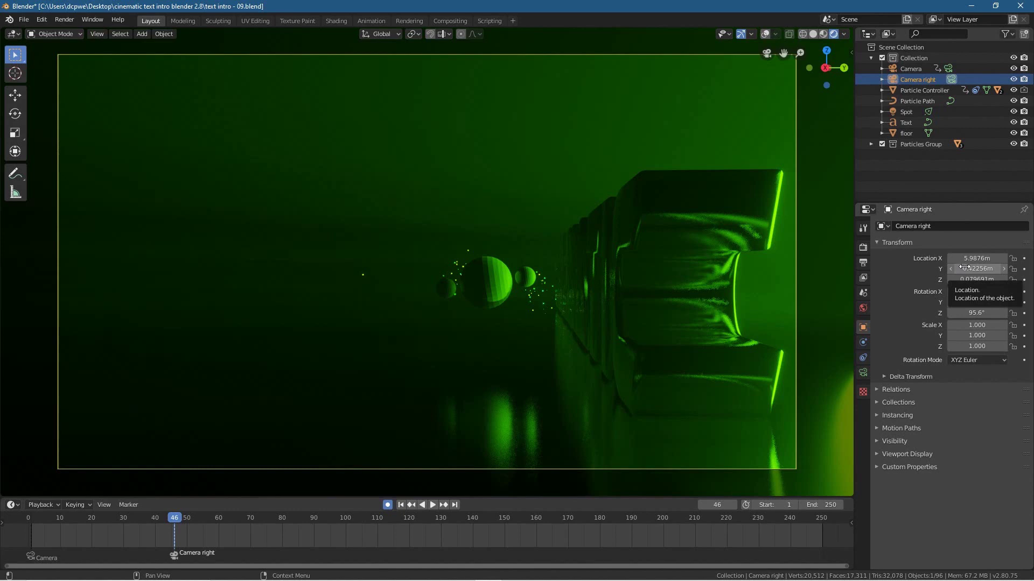
pyautogui.press('i')
pyautogui.press('i')
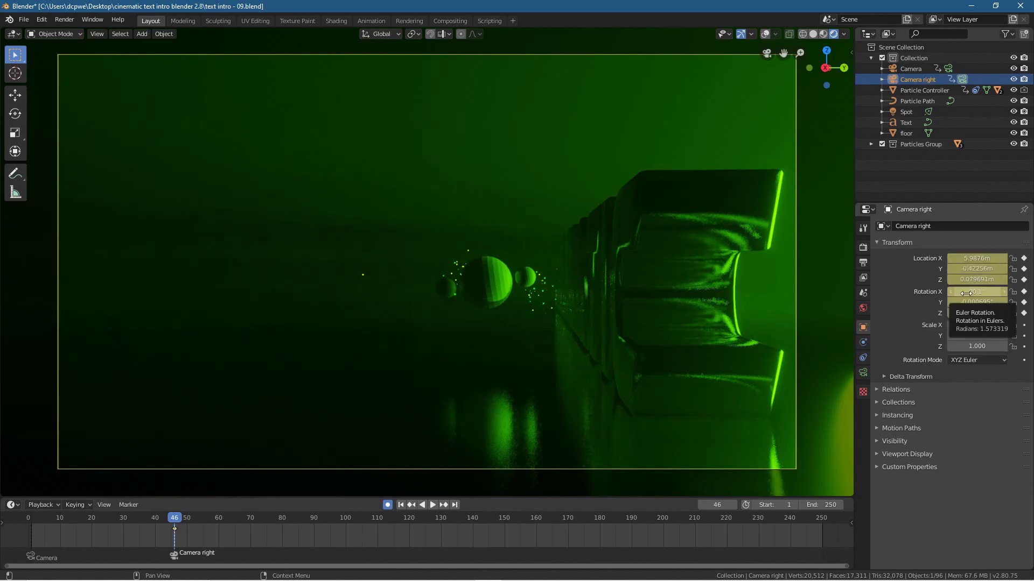
# - Keyframe Camera right's location and rotation at frame 90
pyautogui.moveTo(179, 515); pyautogui.dragTo(313, 538)
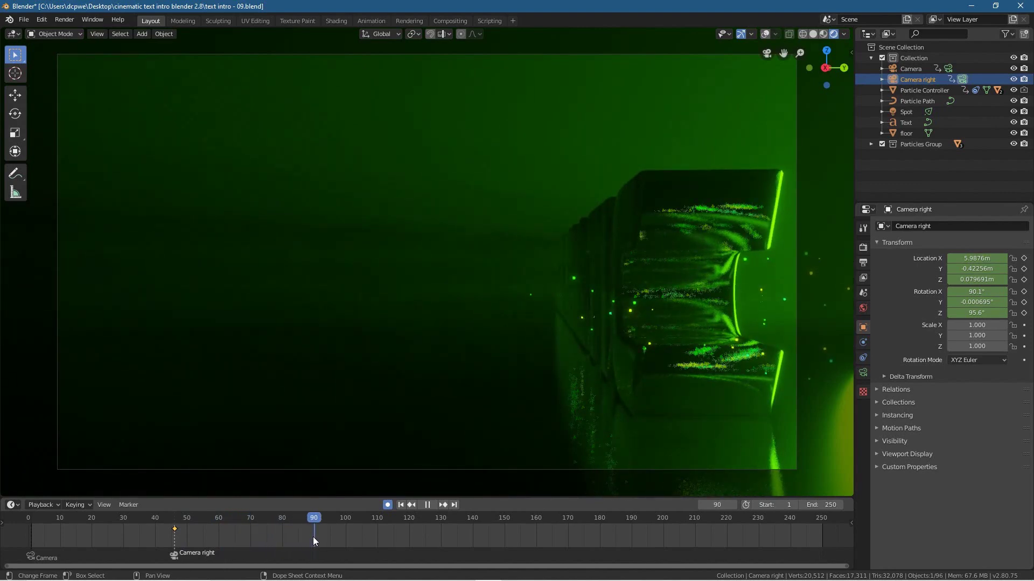
pyautogui.moveTo(314, 540); pyautogui.dragTo(312, 533)
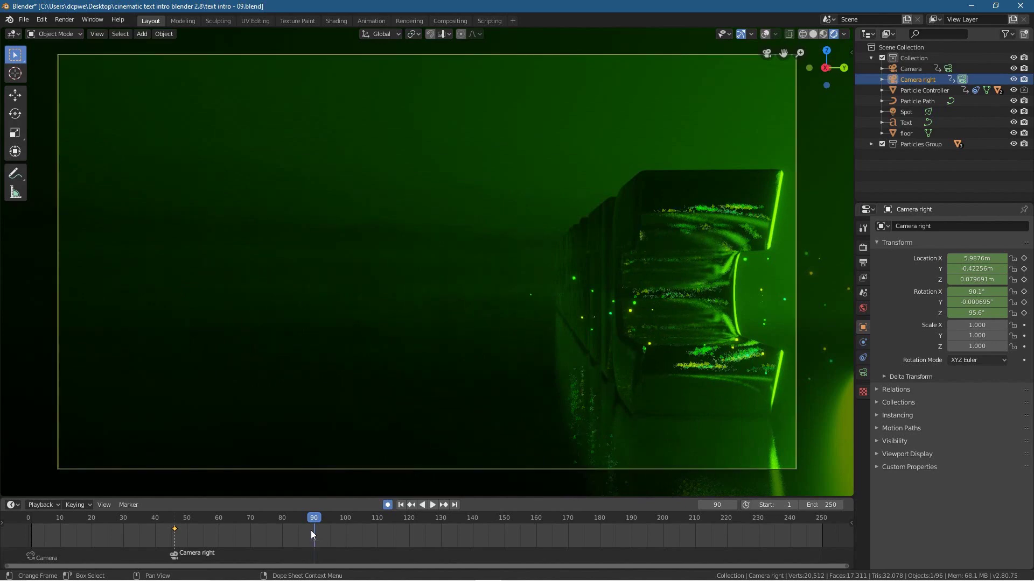
pyautogui.press('i')
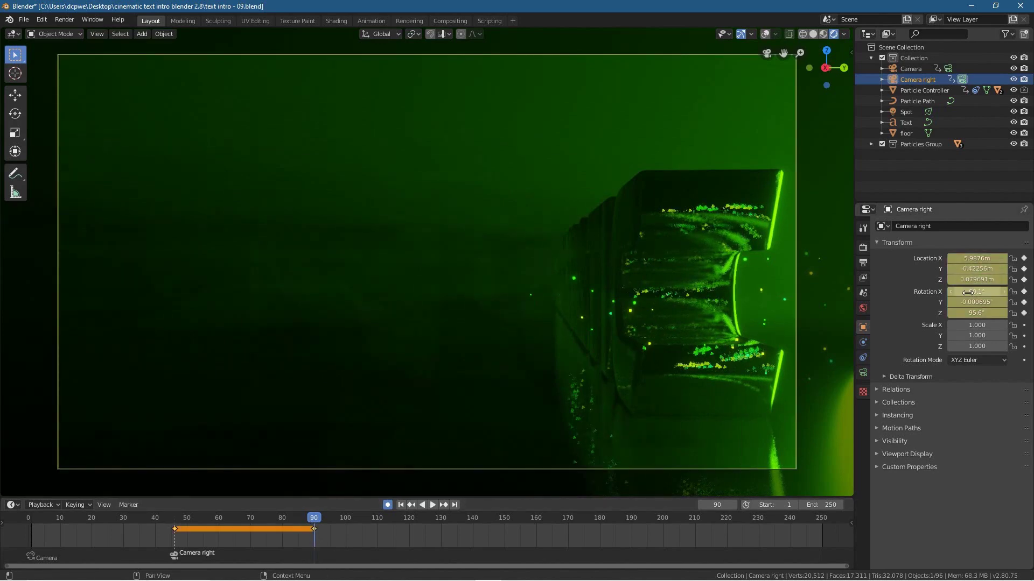
# - At frame 46, fly Camera right forward along the text to about X 5.26 m, Y -0.36 m and Z 0.07 m
pyautogui.moveTo(315, 515); pyautogui.dragTo(176, 531)
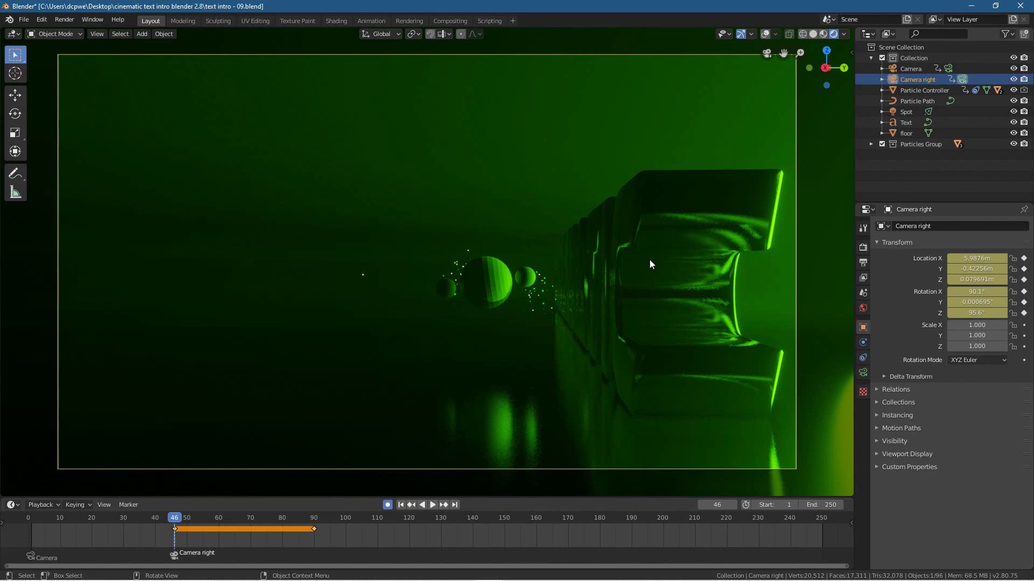
pyautogui.hotkey('shift', '`')
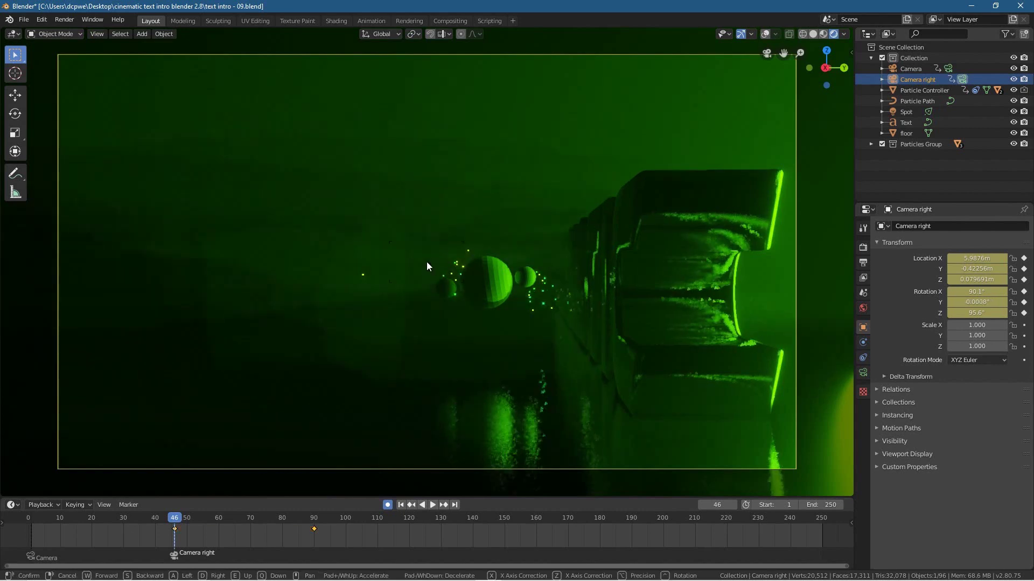
pyautogui.click(426, 266)
pyautogui.press('g')
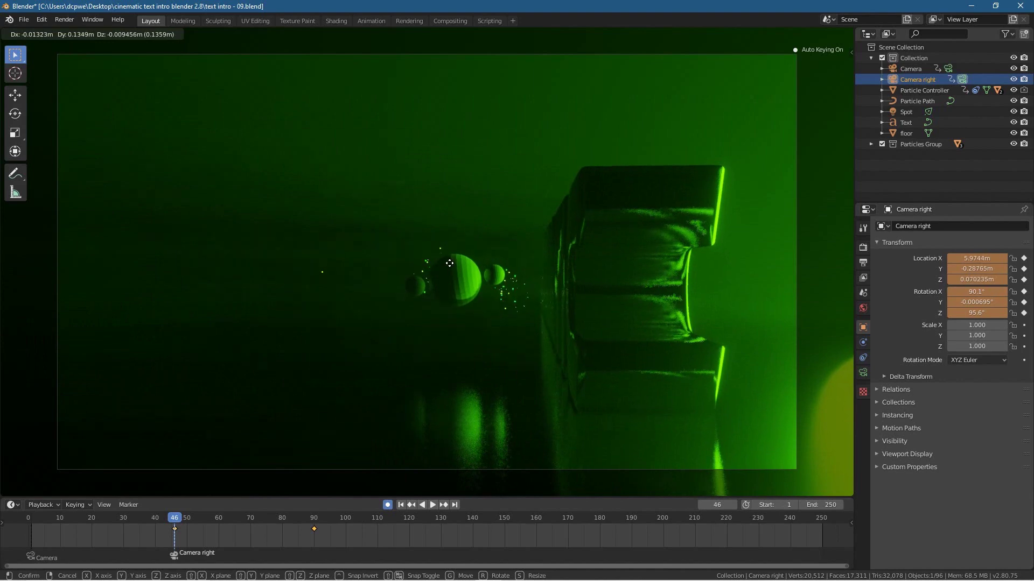
pyautogui.click(450, 263)
pyautogui.hotkey('shift', '`')
pyautogui.press('w')
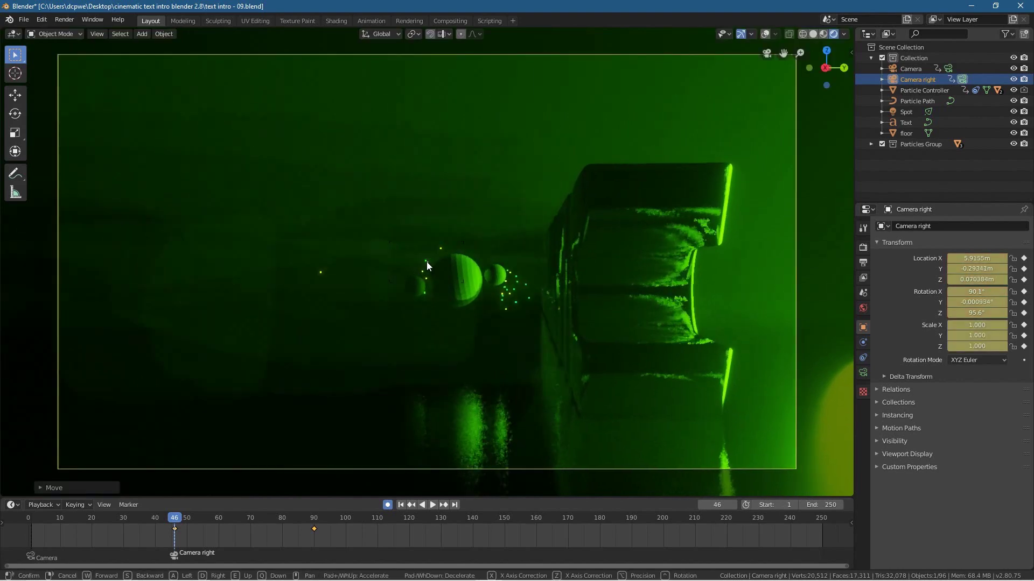
pyautogui.click(604, 214)
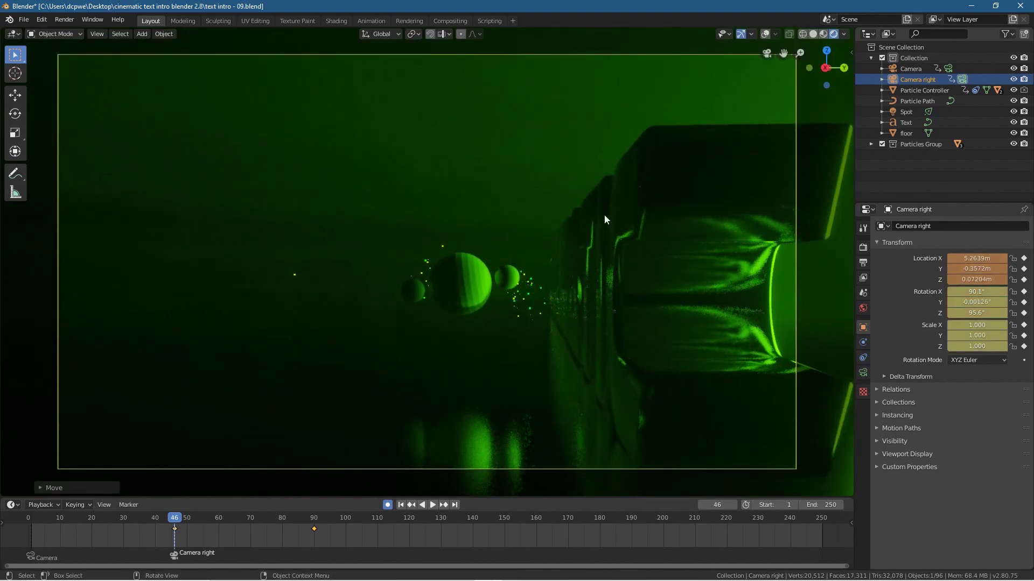
# - Preview Camera right's move up to frame 91 and add a new camera to the scene
pyautogui.moveTo(170, 518); pyautogui.dragTo(316, 542)
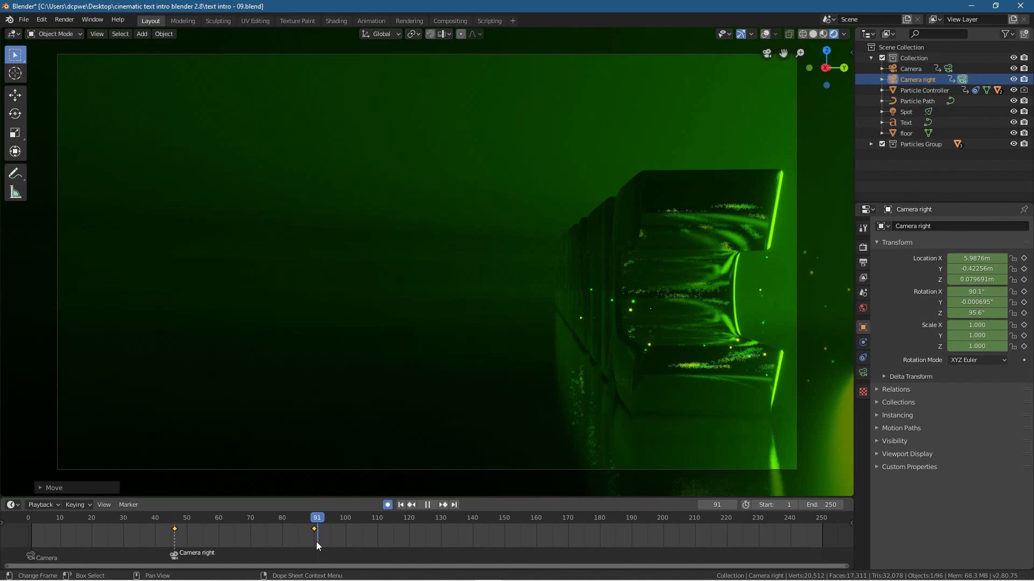
pyautogui.press('space')
pyautogui.moveTo(364, 341)
pyautogui.mouseDown(button='middle')
pyautogui.moveTo(342, 340)
pyautogui.moveTo(397, 347)
pyautogui.moveTo(408, 346)
pyautogui.moveTo(379, 340)
pyautogui.moveTo(508, 334)
pyautogui.moveTo(504, 345)
pyautogui.moveTo(522, 347)
pyautogui.moveTo(383, 345)
pyautogui.mouseUp(button='middle')
pyautogui.moveTo(377, 343); pyautogui.dragTo(373, 342, button='middle')
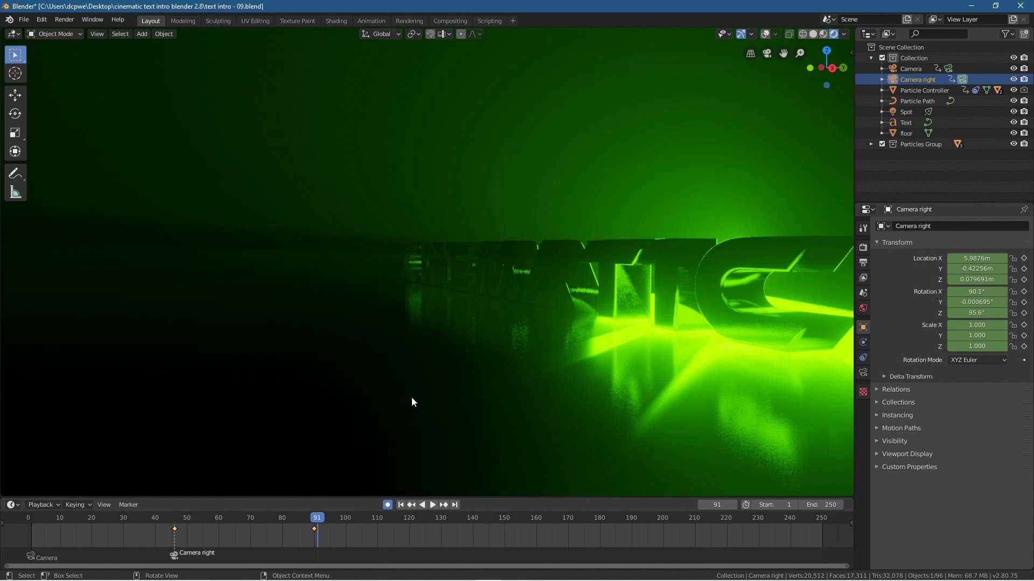
pyautogui.press('KP_0')
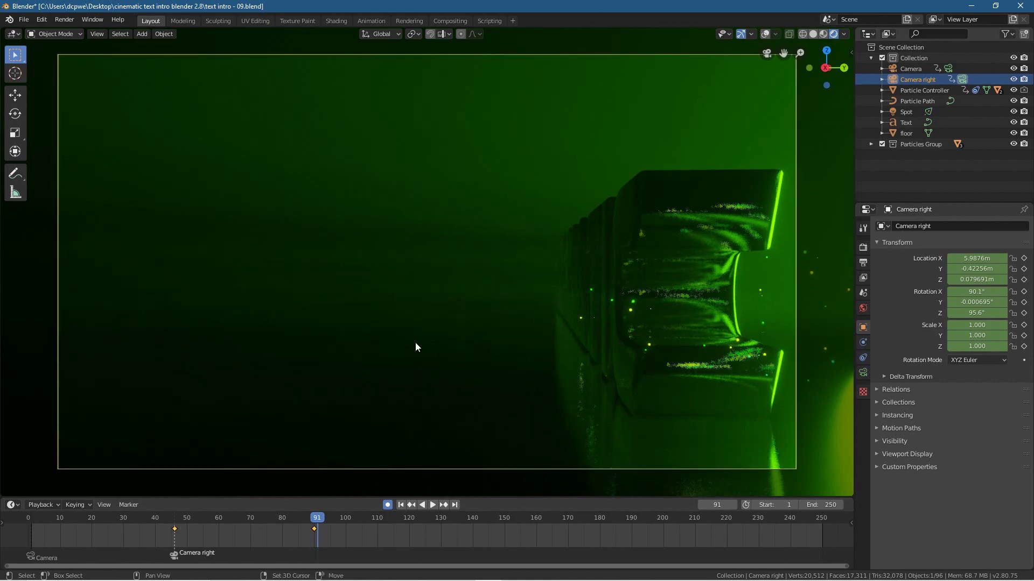
pyautogui.hotkey('shift', 'a')
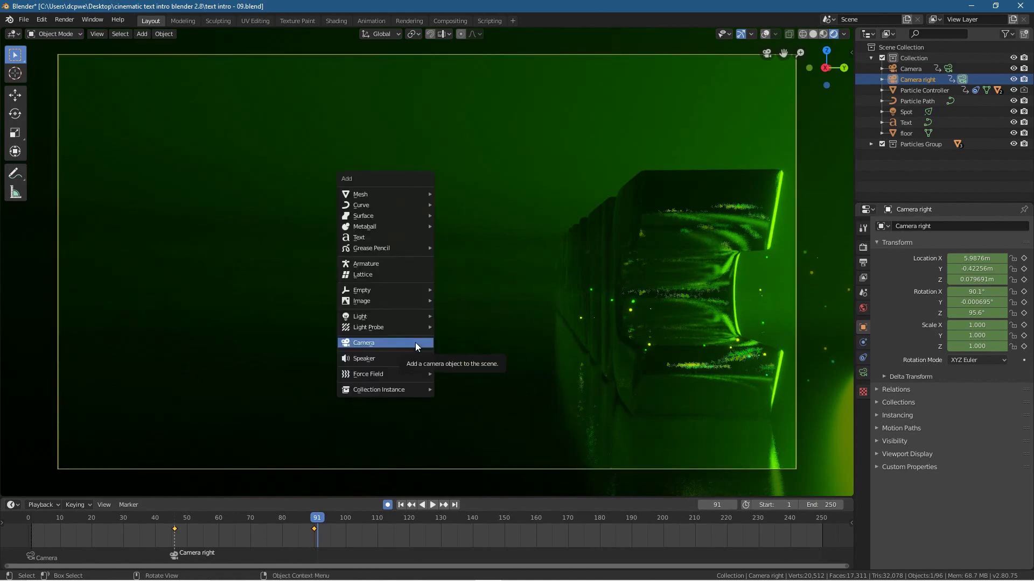
pyautogui.click(415, 343)
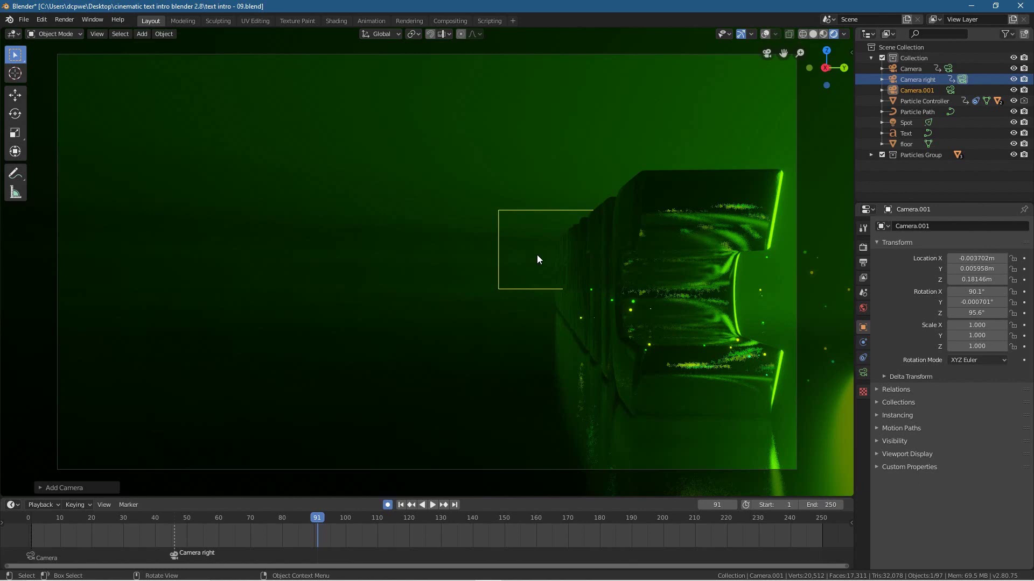
# - Rename the new camera to Camera. Pan
pyautogui.click(922, 90)
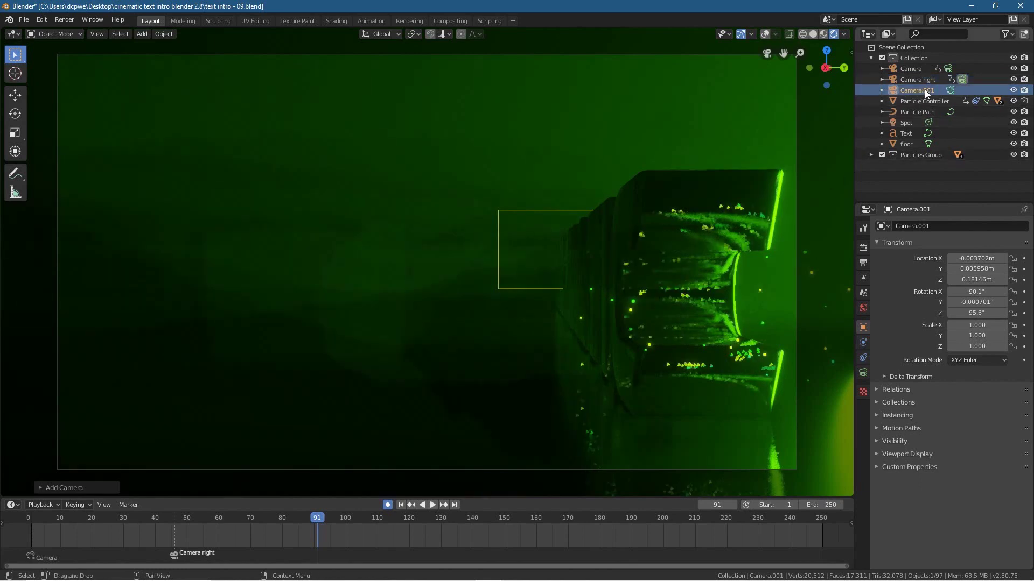
pyautogui.doubleClick(925, 90)
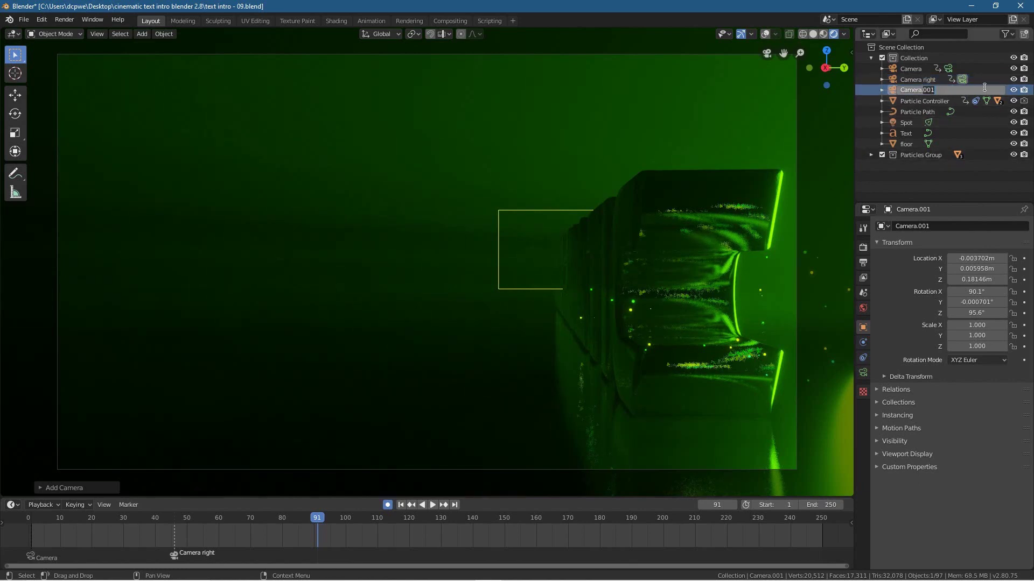
pyautogui.write('Camera. Pan')
pyautogui.press('Return')
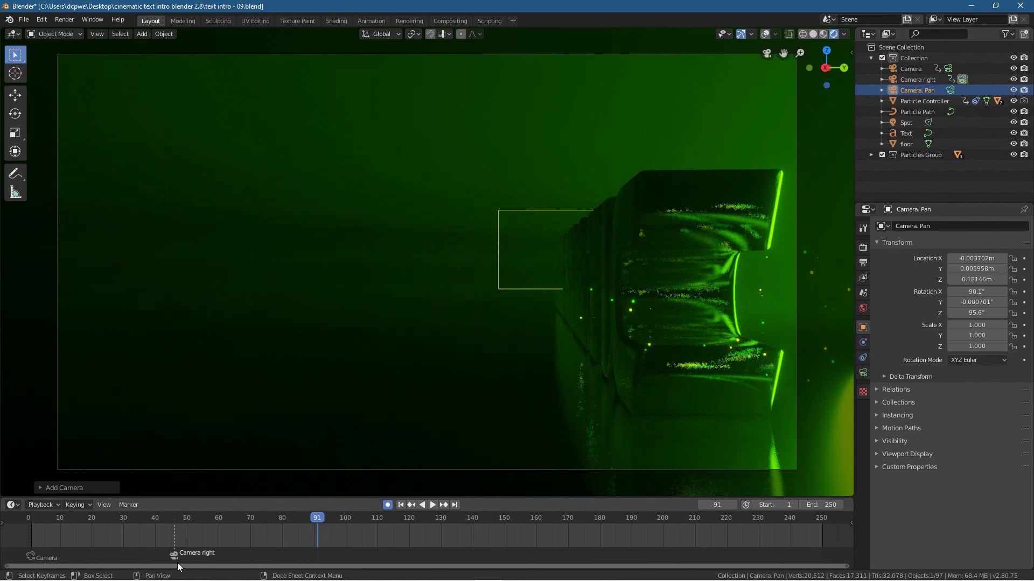
# - Add a timeline marker at frame 91 and bind Camera. Pan to it
pyautogui.click(124, 504)
pyautogui.click(141, 491)
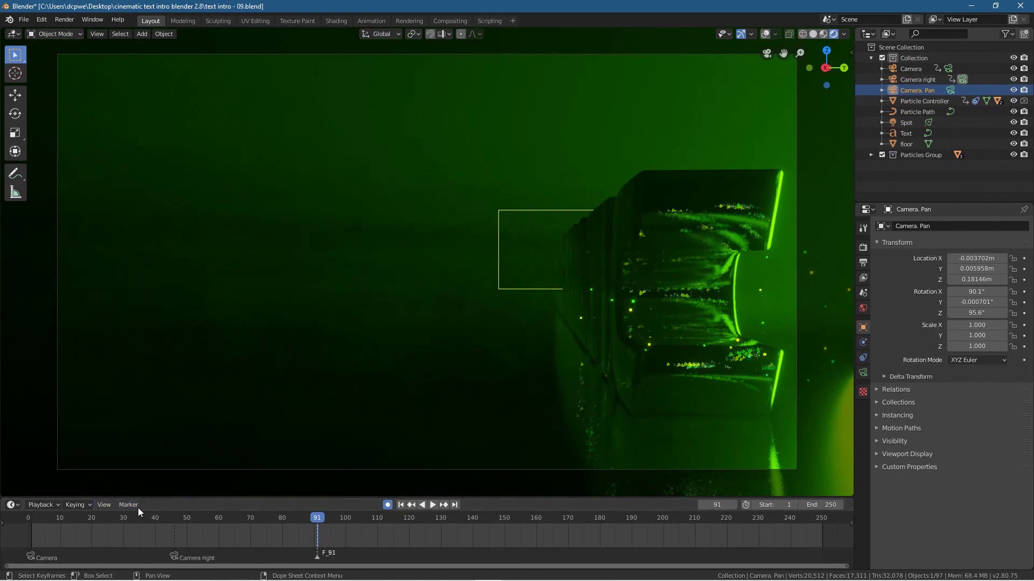
pyautogui.click(135, 507)
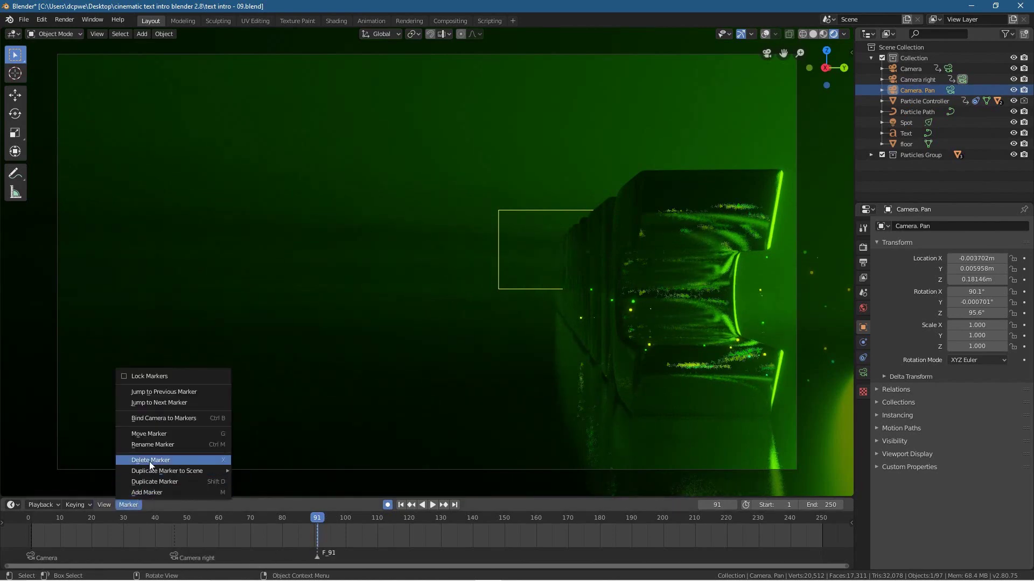
pyautogui.click(158, 419)
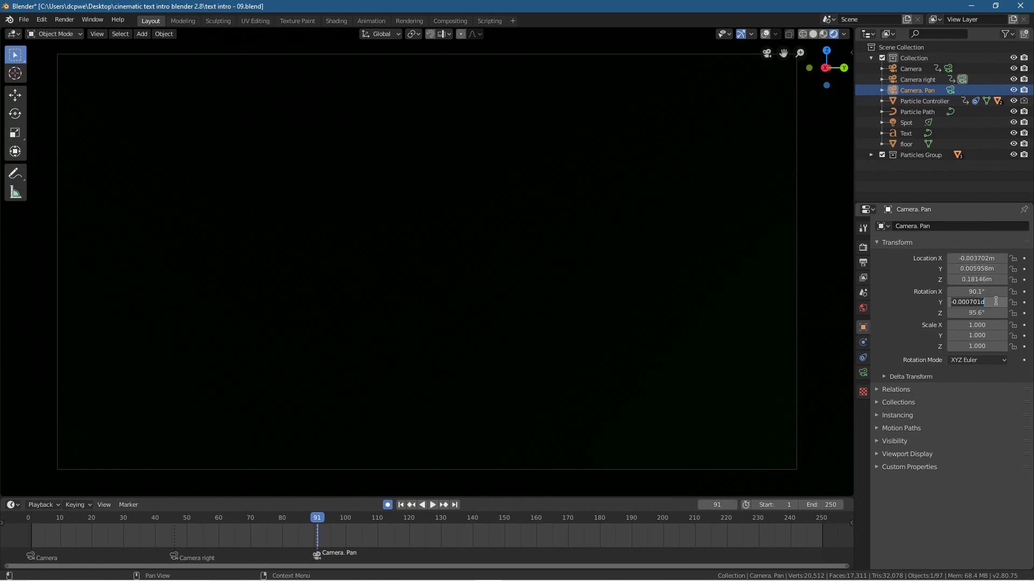
# - Set Camera. Pan's Y and Z rotation to 0° and pull it back from the text to about Y -11.87 m
pyautogui.press('Return')
pyautogui.press('Return')
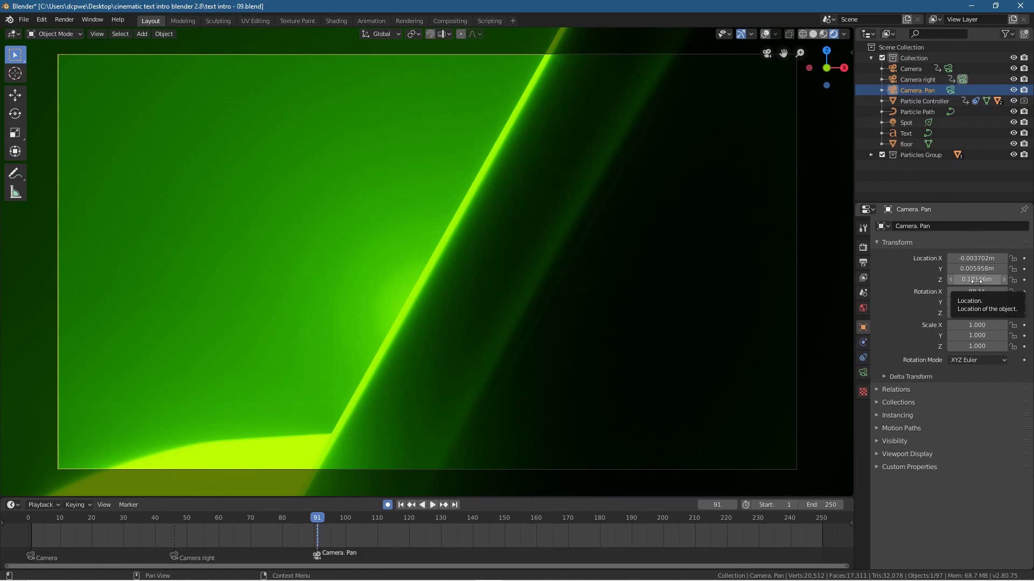
pyautogui.moveTo(976, 268); pyautogui.dragTo(795, 268)
pyautogui.moveTo(977, 269); pyautogui.dragTo(1027, 269)
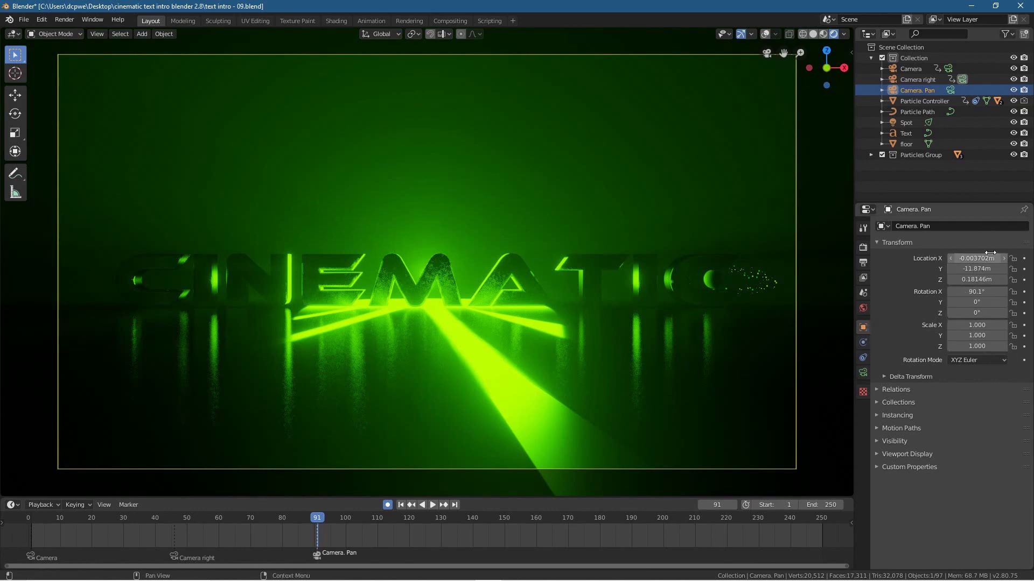
# - Keyframe Camera. Pan's location and rotation at frames 91 and 170
pyautogui.press('i')
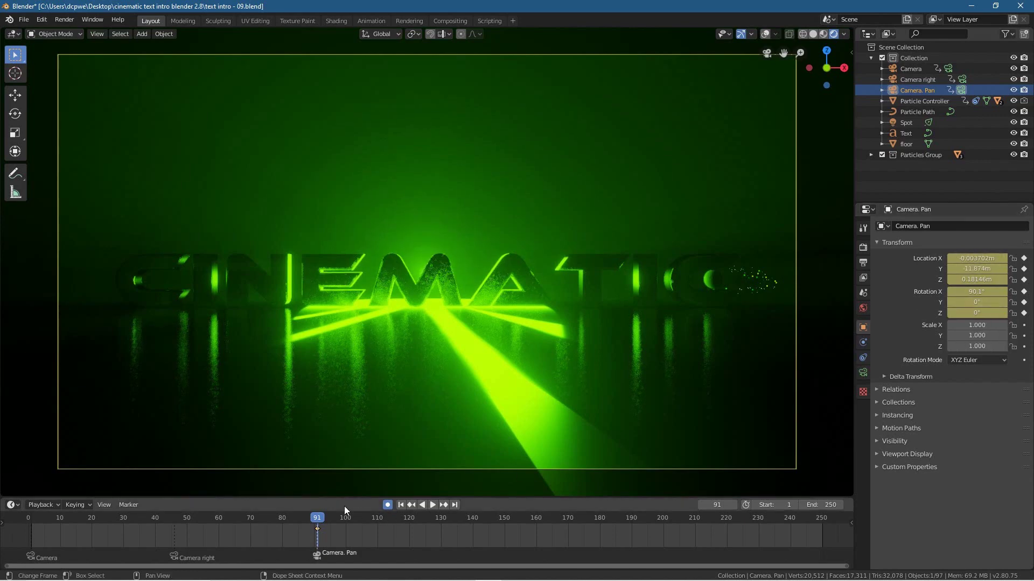
pyautogui.moveTo(317, 518); pyautogui.dragTo(568, 520)
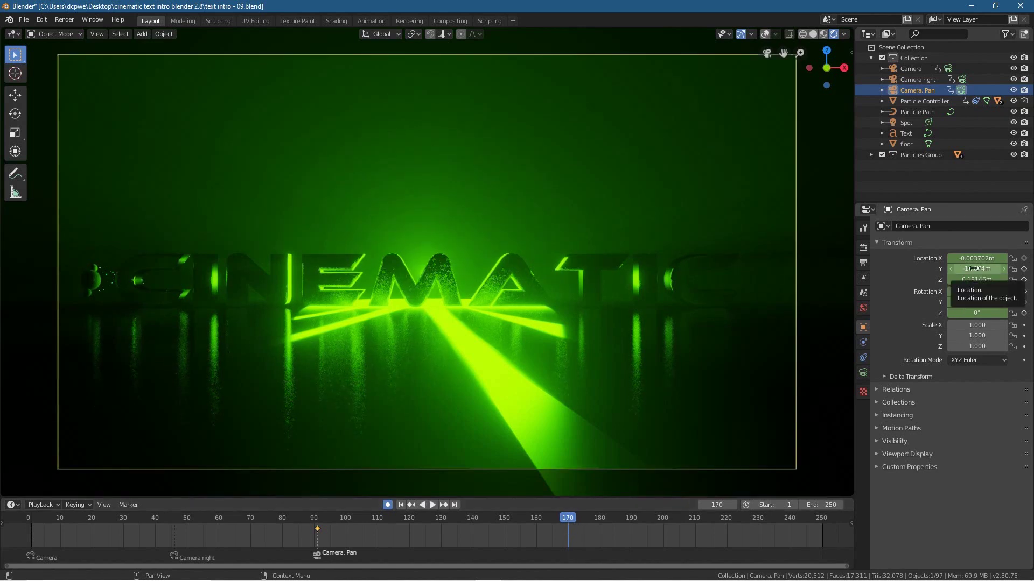
pyautogui.press('i')
pyautogui.press('i')
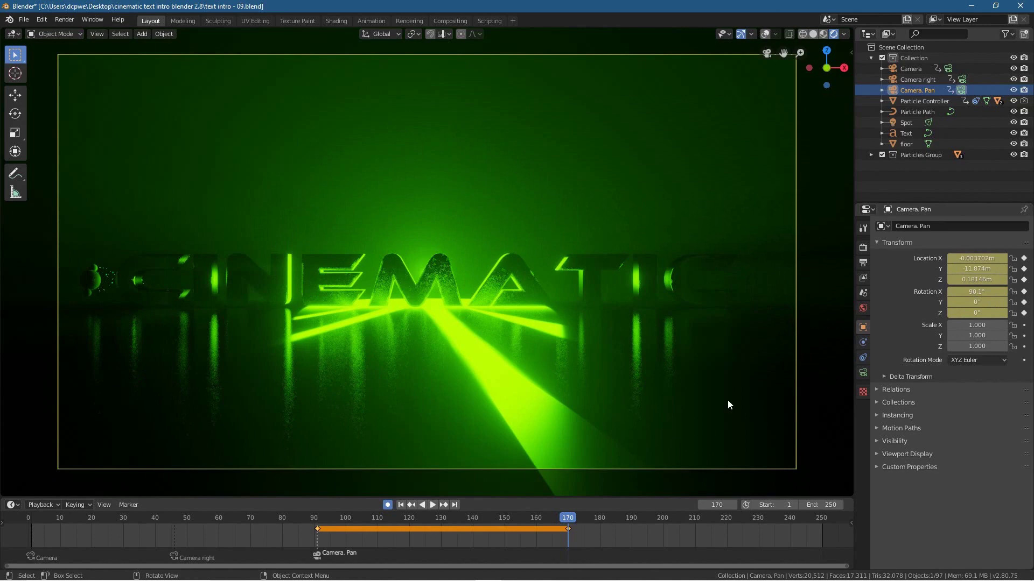
# - At the frame 91 keyframe, change Camera. Pan's X location to about 3.12 m and its Z rotation to 17°
pyautogui.click(410, 505)
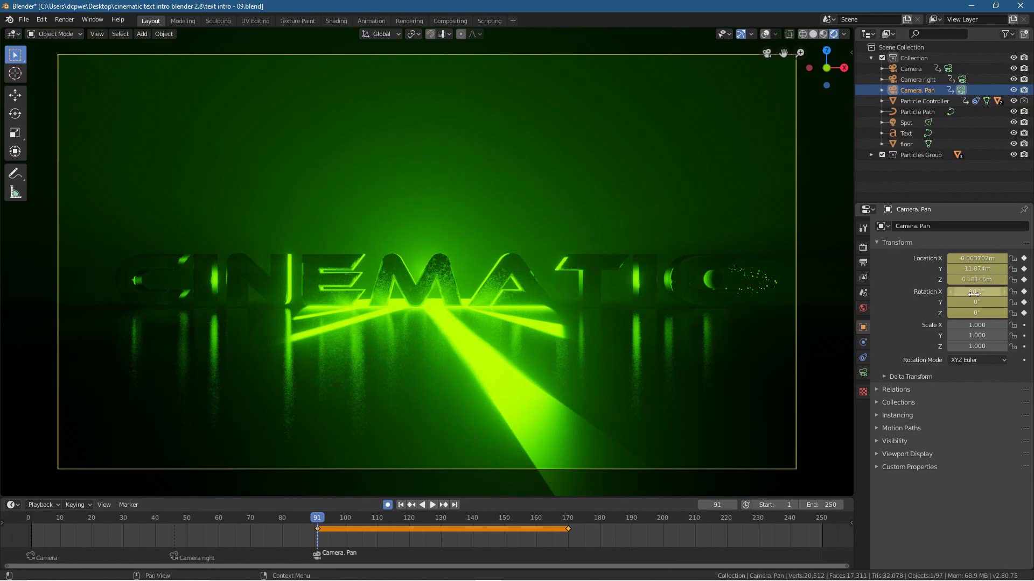
pyautogui.moveTo(975, 259); pyautogui.dragTo(1014, 258)
pyautogui.moveTo(976, 313); pyautogui.dragTo(1018, 313)
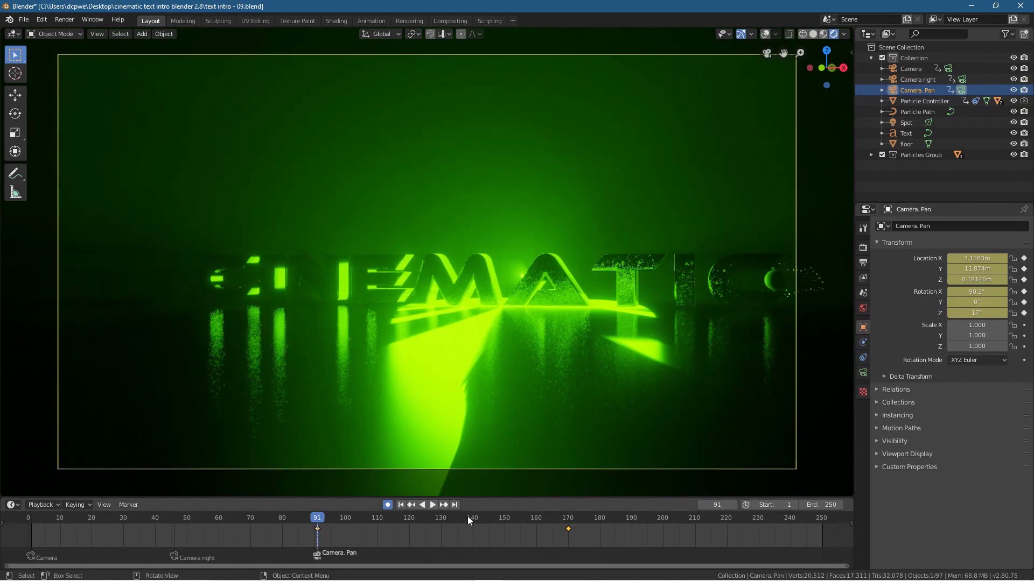
# - At the frame 170 keyframe, set Camera. Pan's Z rotation to -17° and its X location to about -3.19 m
pyautogui.click(444, 505)
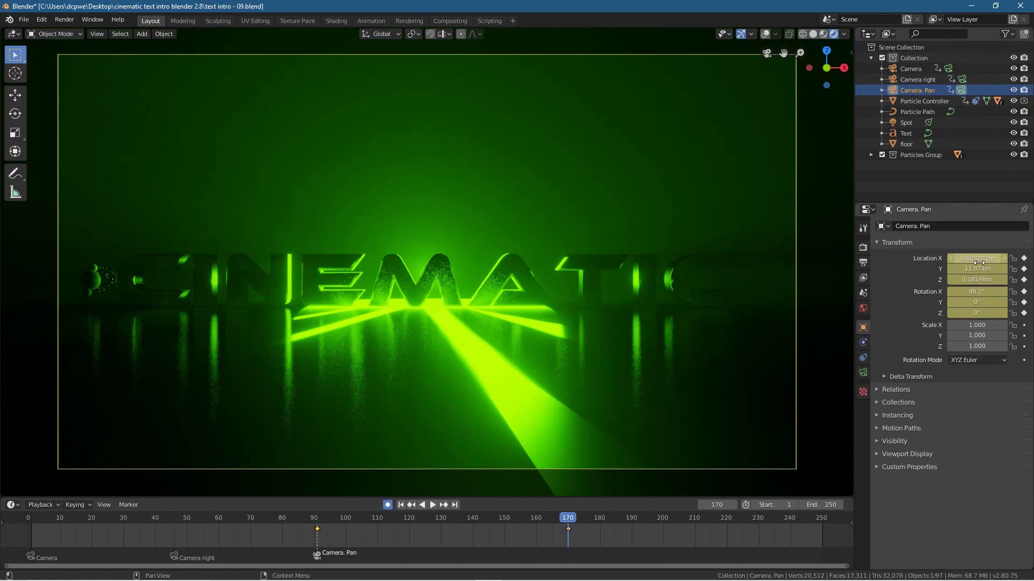
pyautogui.moveTo(977, 258); pyautogui.dragTo(904, 259)
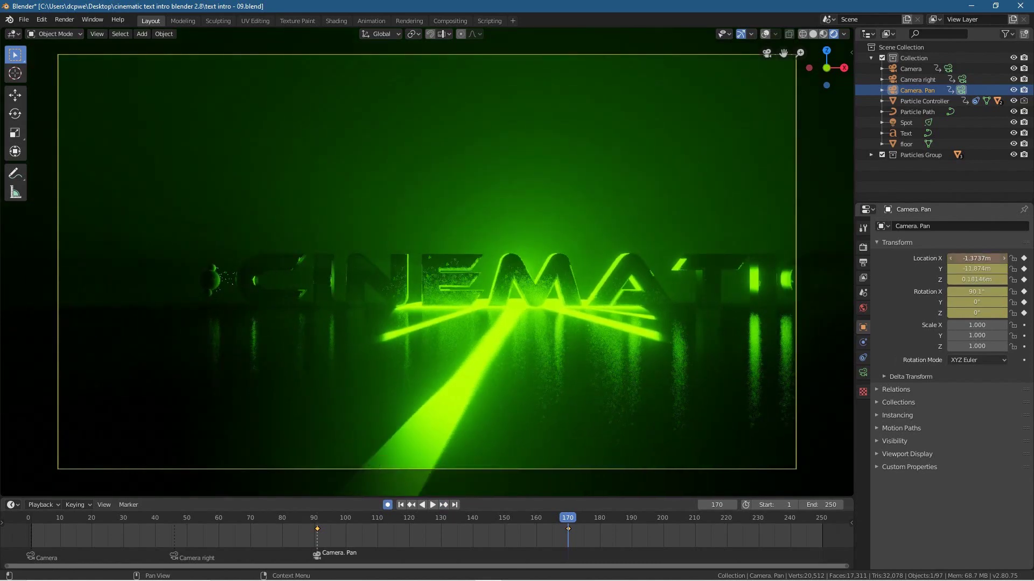
pyautogui.click(404, 505)
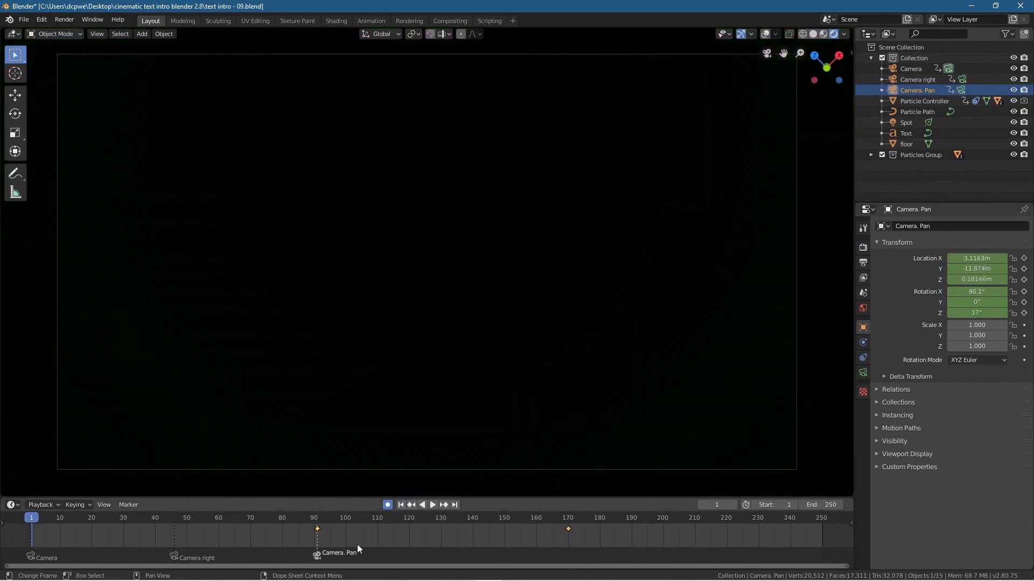
pyautogui.click(317, 522)
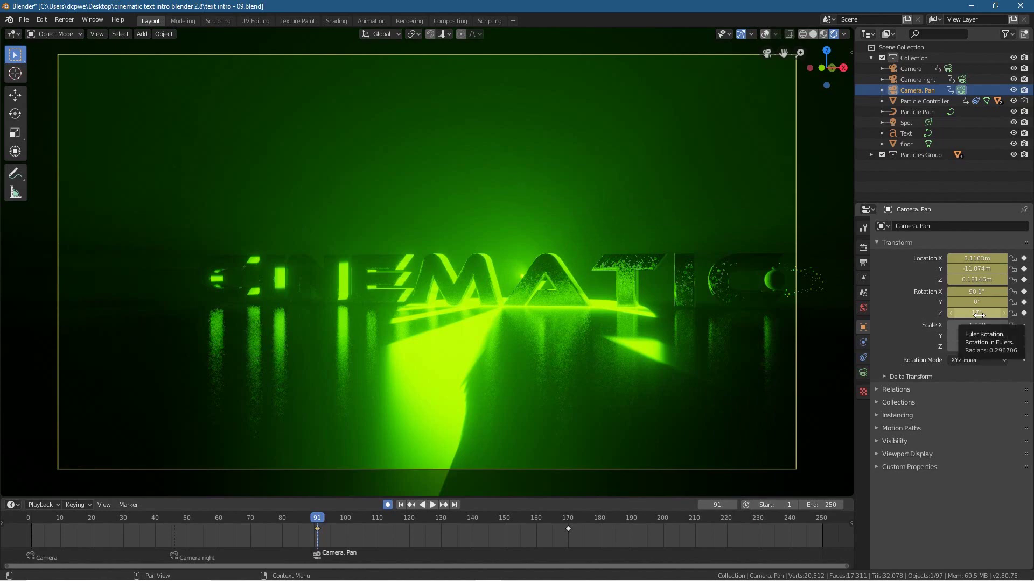
pyautogui.click(444, 506)
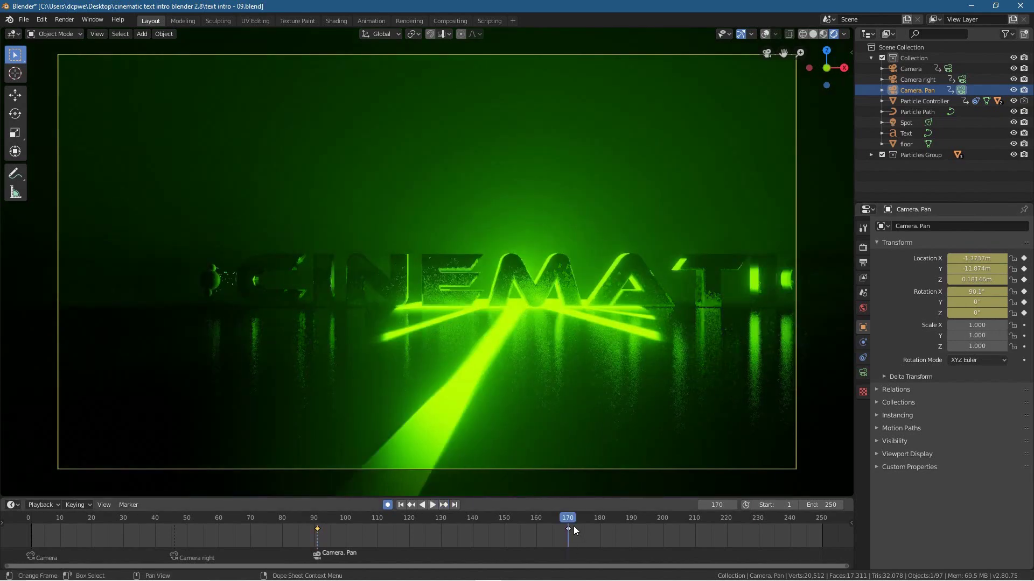
pyautogui.click(978, 309)
pyautogui.write('0d')
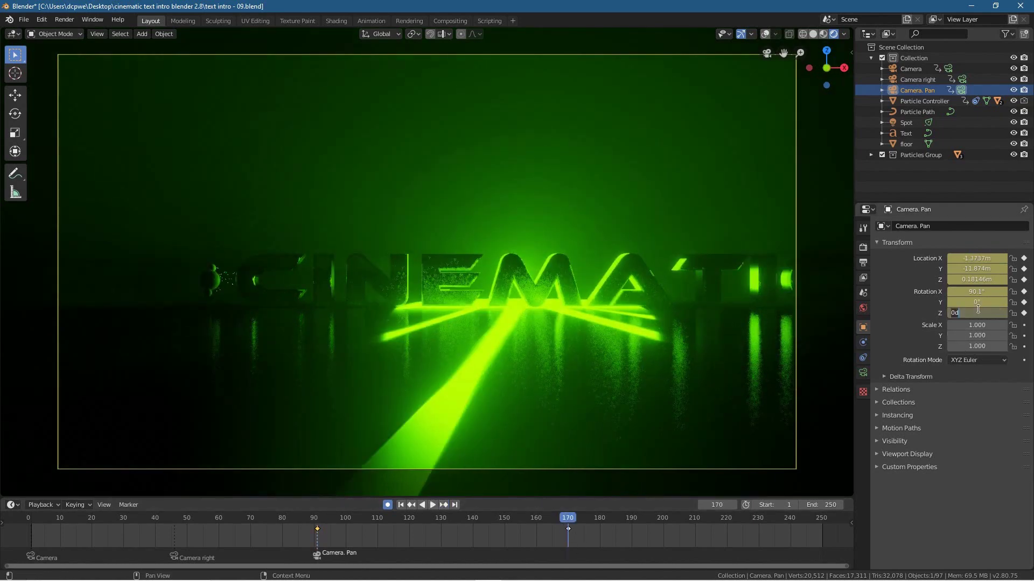
pyautogui.press('Return')
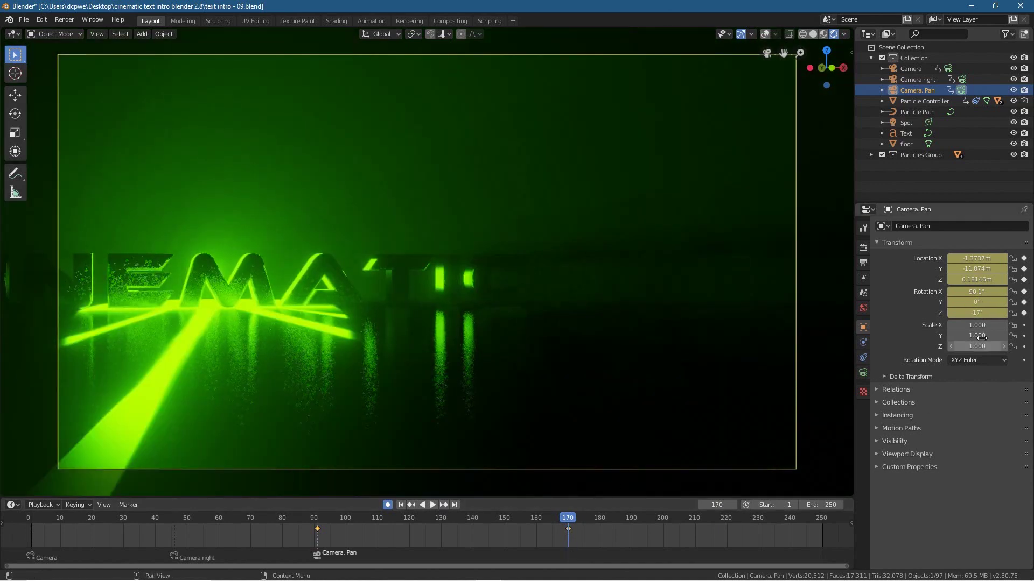
pyautogui.moveTo(976, 258); pyautogui.dragTo(943, 259)
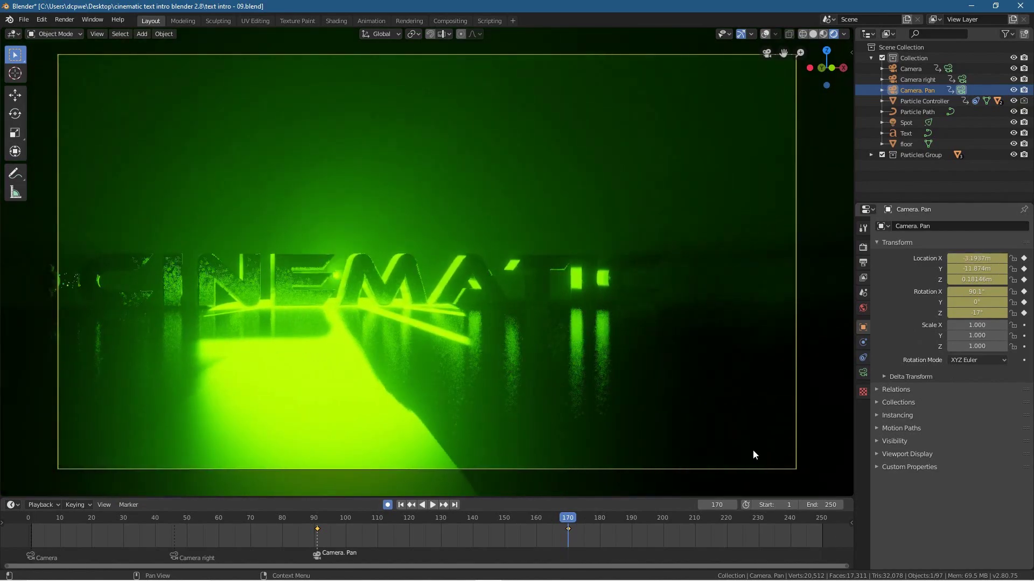
# - Preview the pan and fine-tune Camera. Pan's X location at frame 170 to about -3.37 m
pyautogui.moveTo(575, 519); pyautogui.dragTo(400, 573)
pyautogui.press('space')
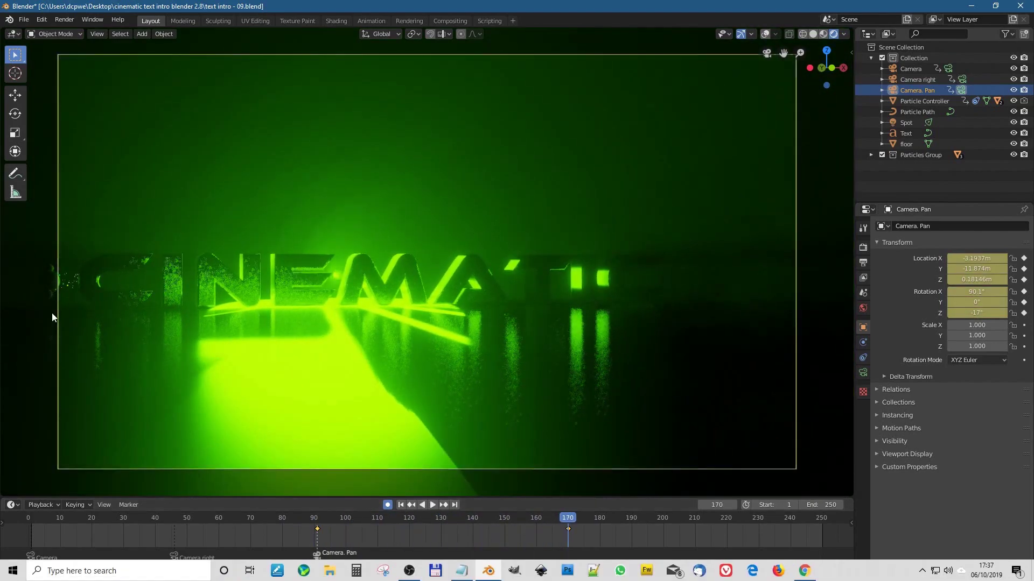
pyautogui.moveTo(977, 258); pyautogui.dragTo(964, 258)
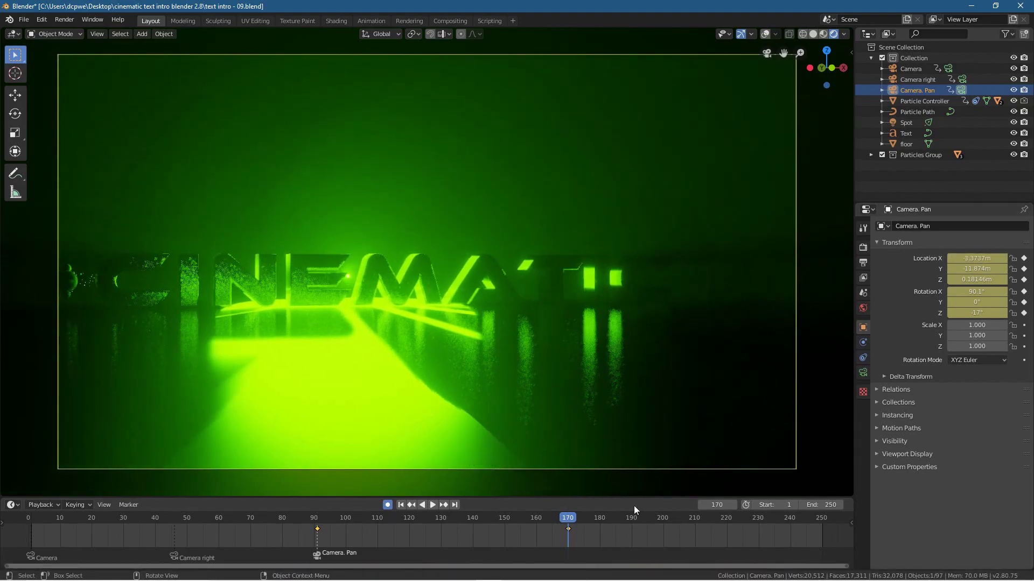
# - Go to frame 171, add a new camera and rename it Camera left
pyautogui.moveTo(567, 521)
pyautogui.mouseDown()
pyautogui.moveTo(242, 529)
pyautogui.moveTo(583, 528)
pyautogui.moveTo(279, 532)
pyautogui.moveTo(545, 540)
pyautogui.moveTo(796, 532)
pyautogui.moveTo(570, 535)
pyautogui.mouseUp()
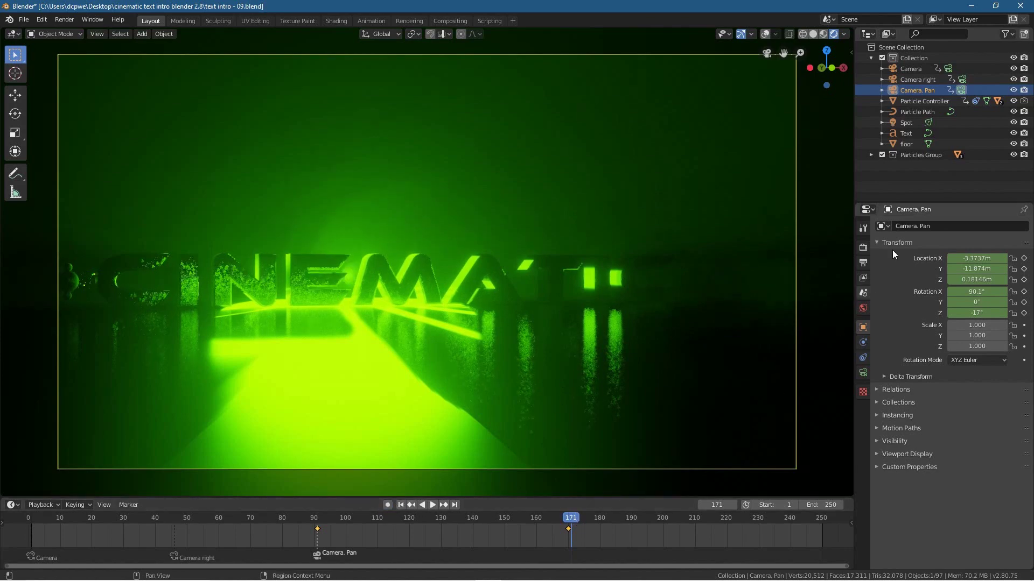
pyautogui.hotkey('shift', 'a')
pyautogui.click(380, 289)
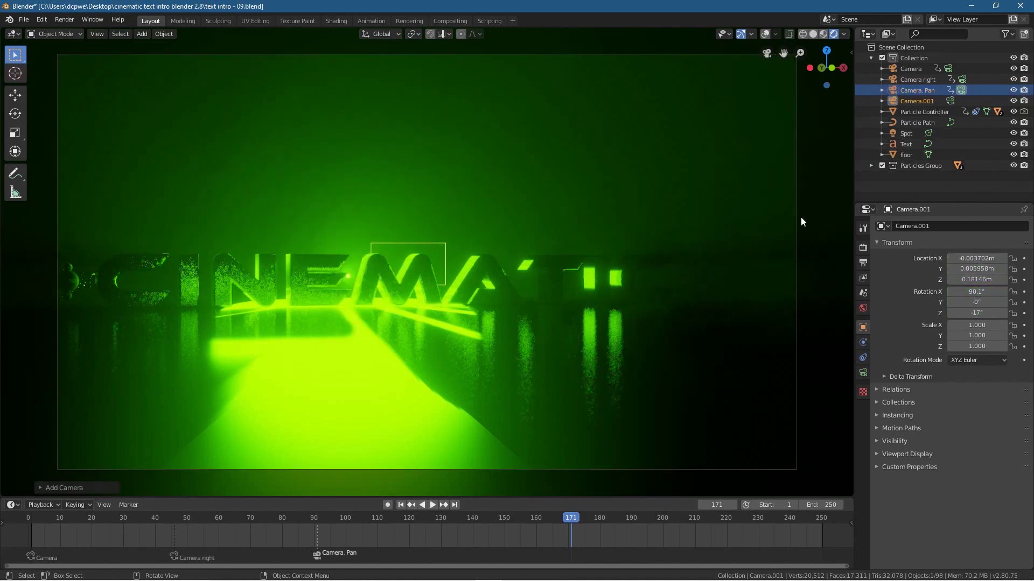
pyautogui.doubleClick(935, 101)
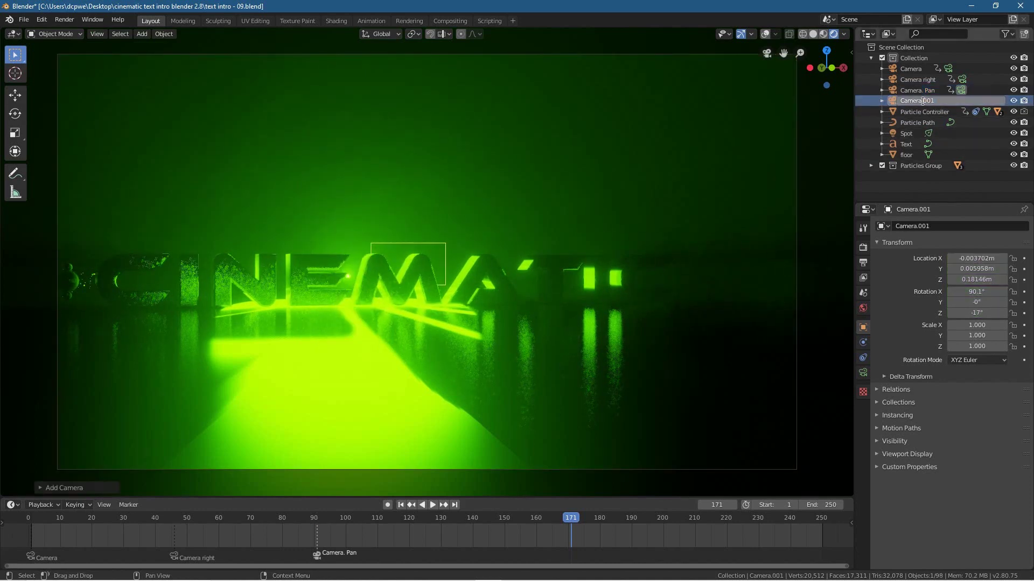
pyautogui.write('Camera left')
pyautogui.press('Return')
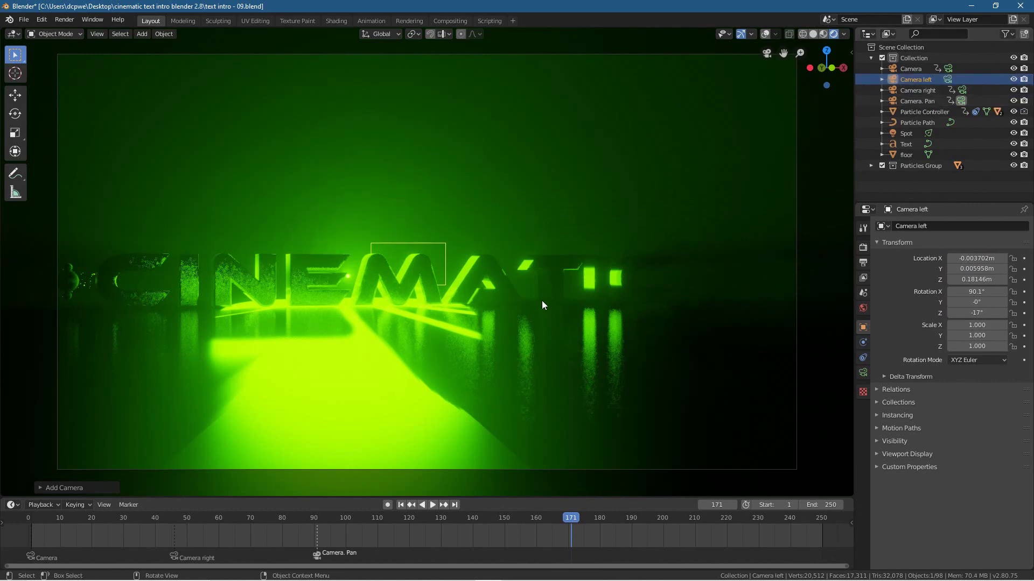
# - Add a timeline marker at frame 171 and bind Camera left to it
pyautogui.click(128, 505)
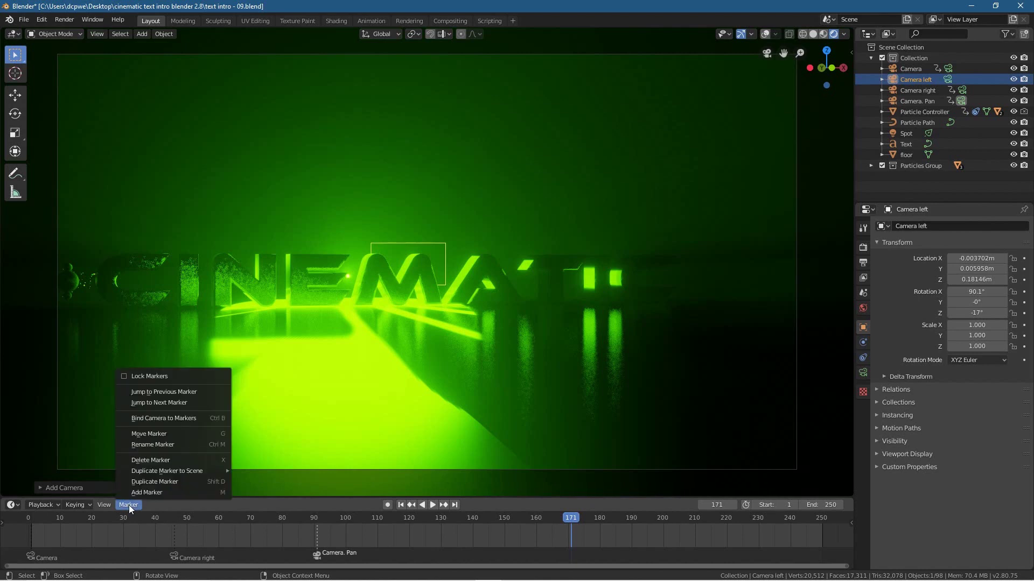
pyautogui.click(138, 493)
pyautogui.click(129, 505)
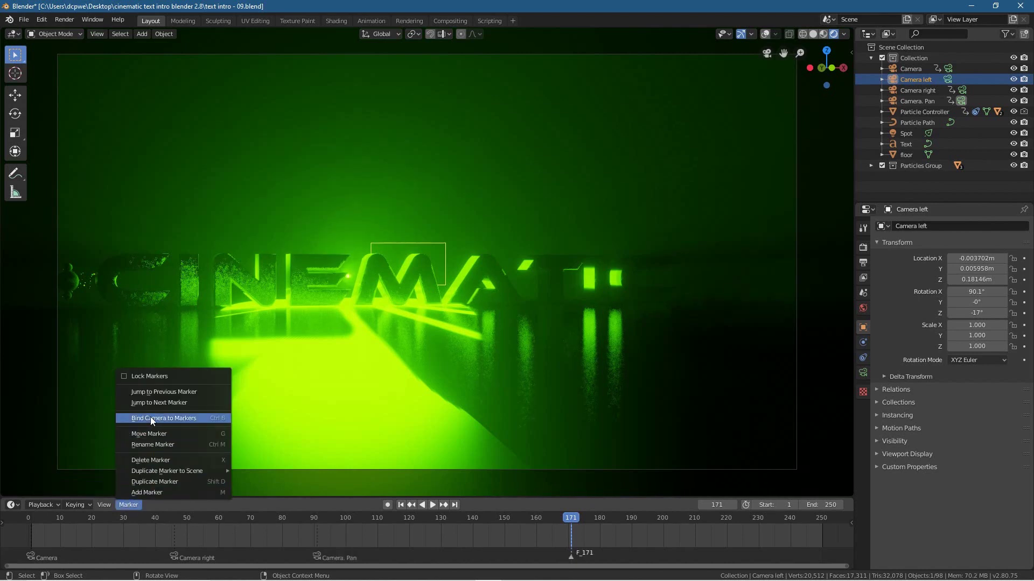
pyautogui.click(184, 419)
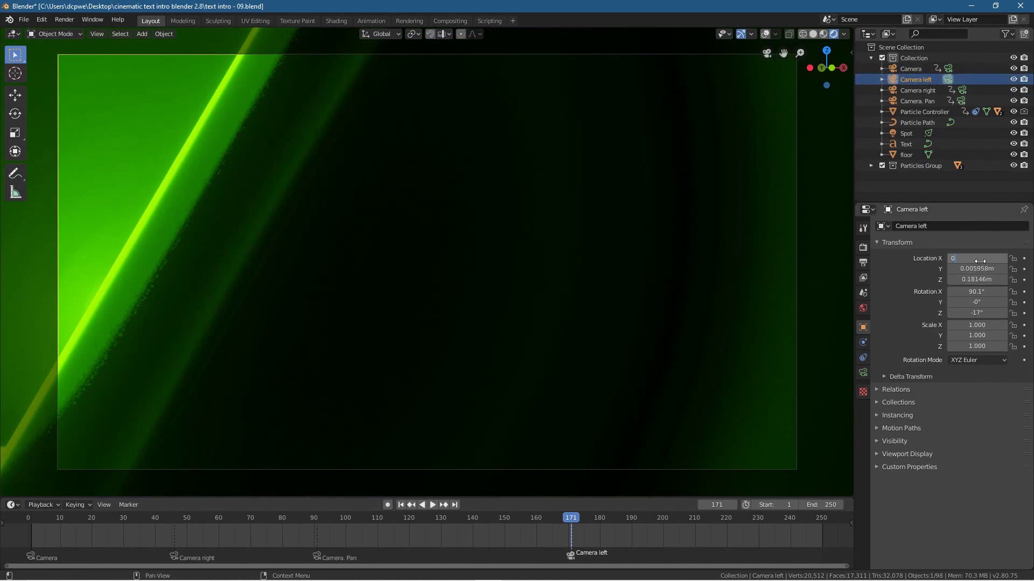
# - Place Camera left at about X -4.22 m and Y -5.62 m, with its Z rotation at -72°
pyautogui.press('Return')
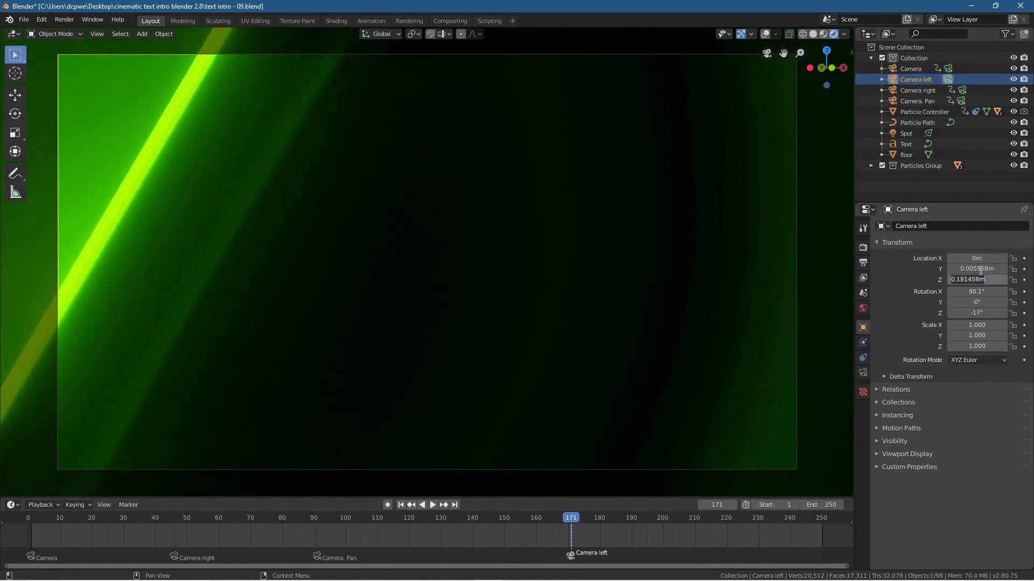
pyautogui.press('Return')
pyautogui.moveTo(980, 269); pyautogui.dragTo(889, 269)
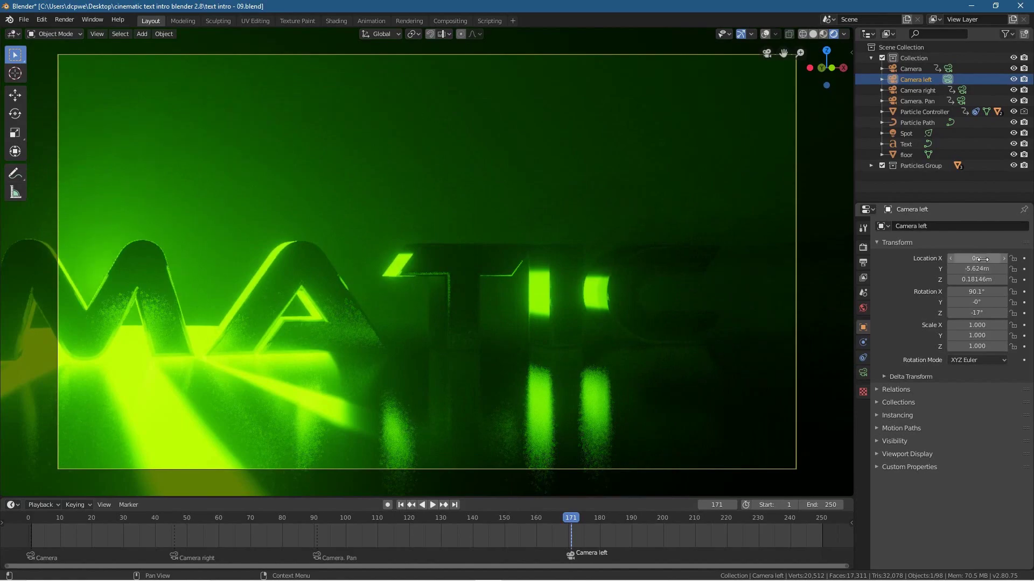
pyautogui.moveTo(976, 258); pyautogui.dragTo(919, 258)
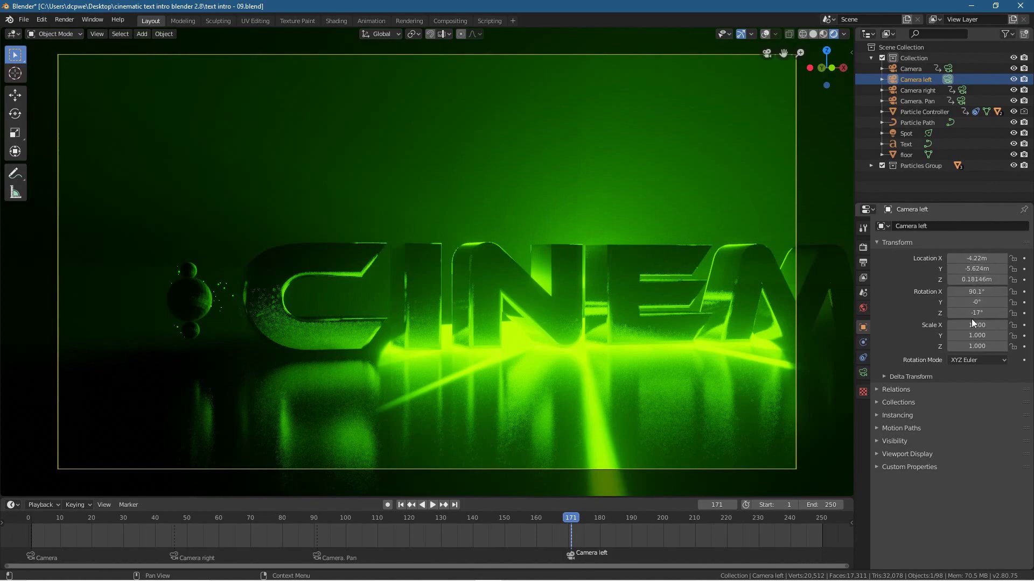
pyautogui.moveTo(972, 317); pyautogui.dragTo(921, 318)
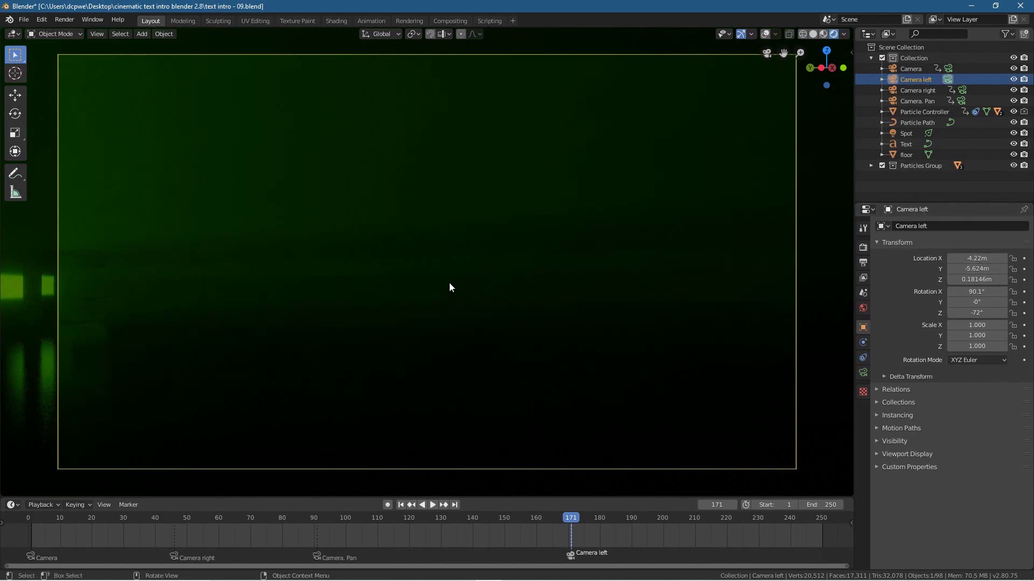
# - Reposition Camera left beside the first letter at about X -5.56 m, Y -0.42 m, Z 0.018 m, with its Z rotation at -92.5°
pyautogui.press('g')
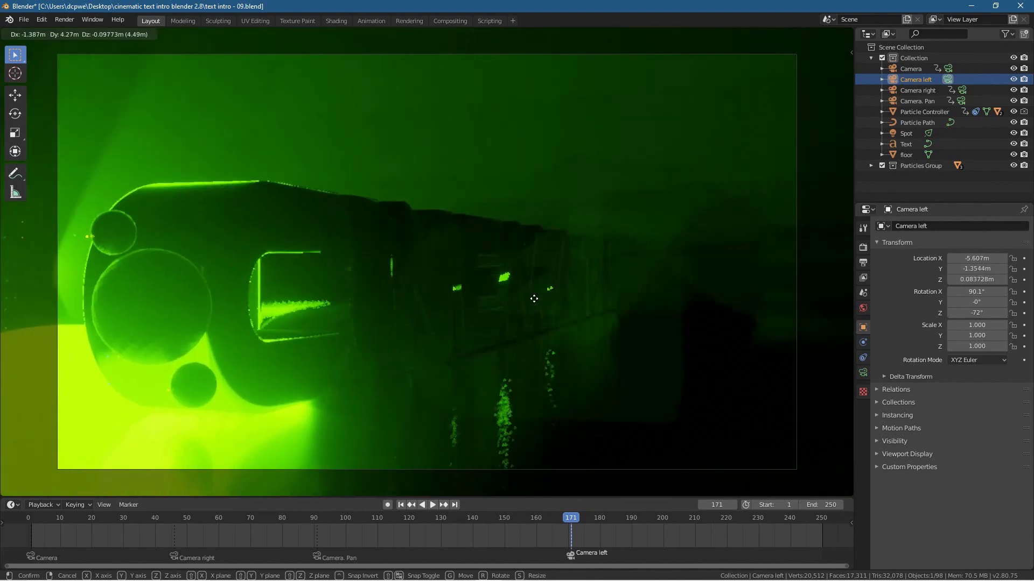
pyautogui.click(536, 305)
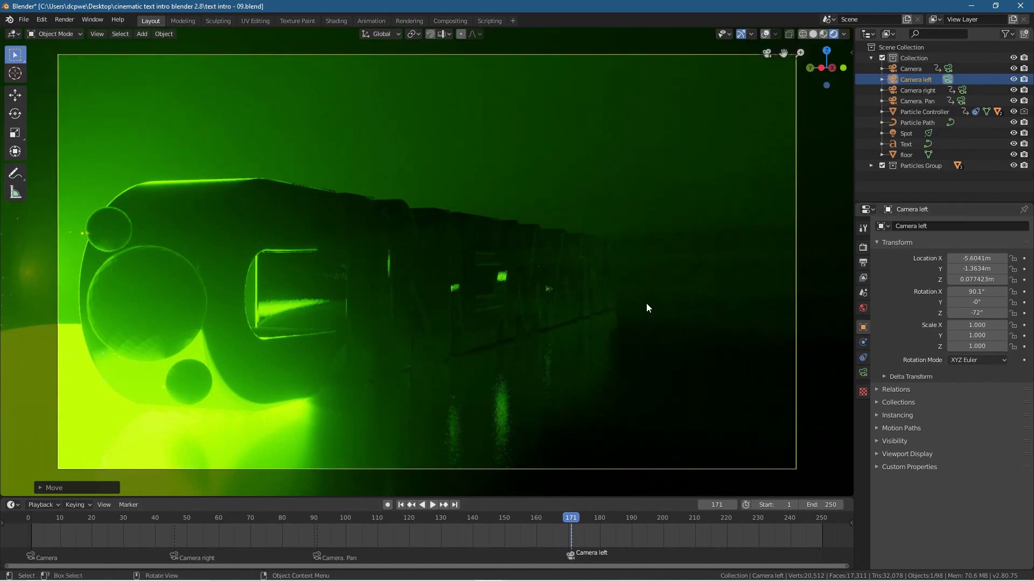
pyautogui.hotkey('shift', '`')
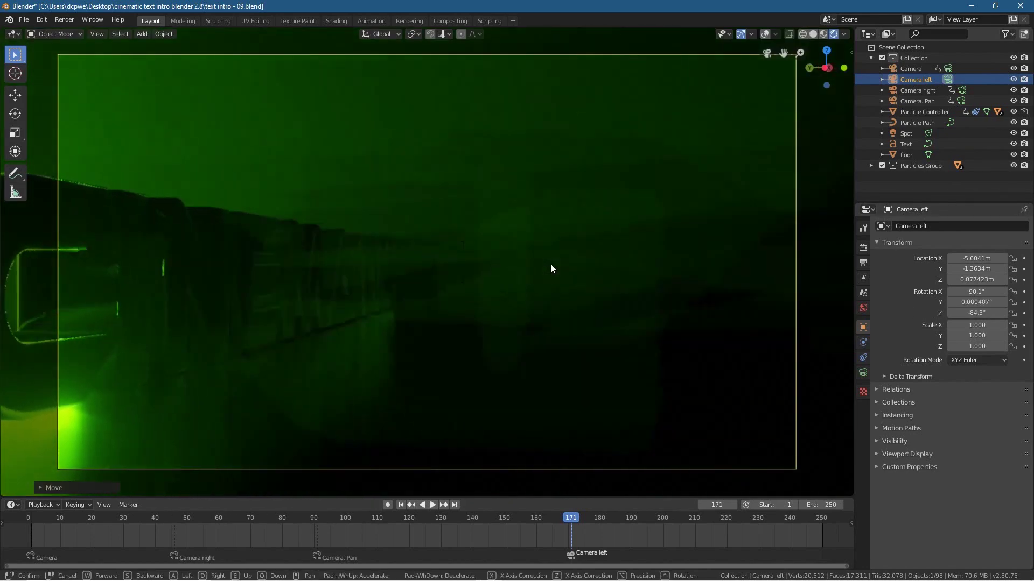
pyautogui.click(550, 265)
pyautogui.press('g')
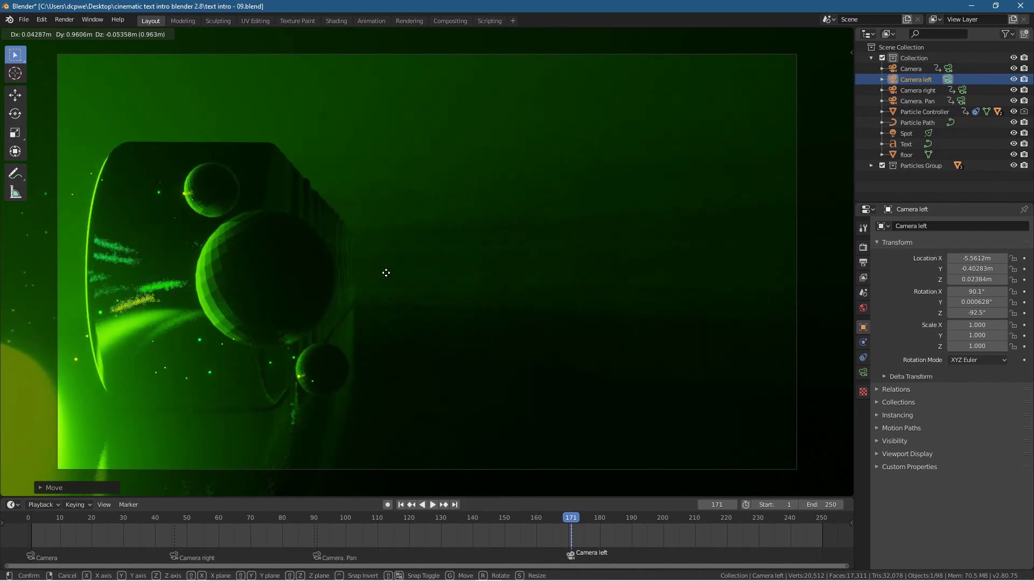
pyautogui.click(390, 279)
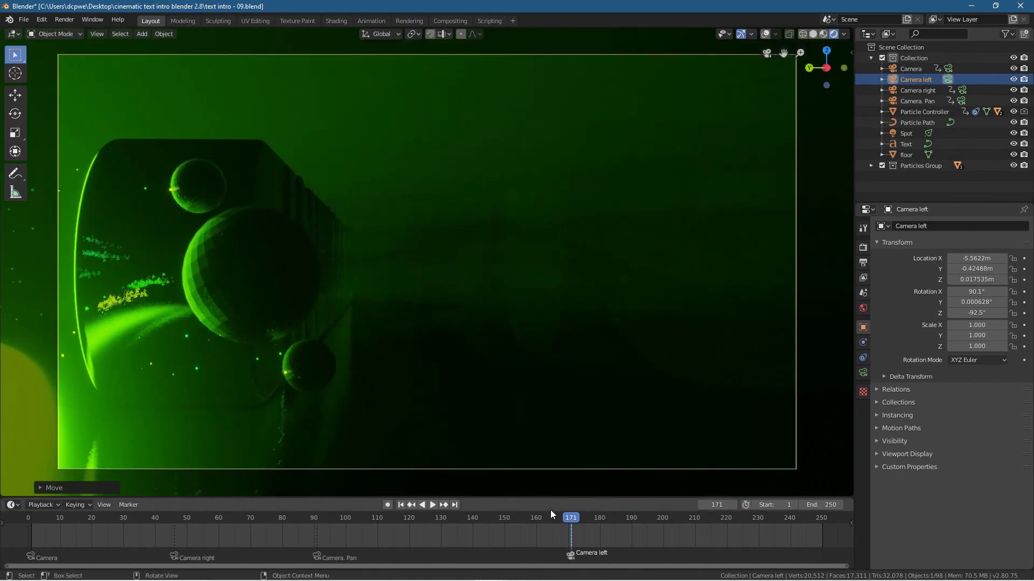
# - Preview the particles passing through the Camera left shot up to frame 250
pyautogui.moveTo(571, 516); pyautogui.dragTo(390, 516)
pyautogui.press('space')
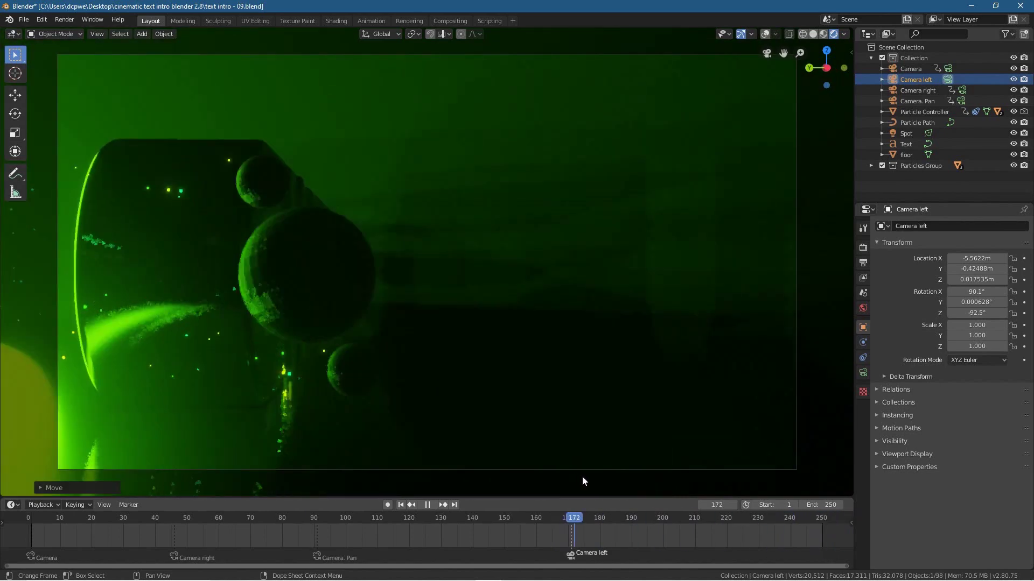
pyautogui.moveTo(583, 477); pyautogui.dragTo(823, 516)
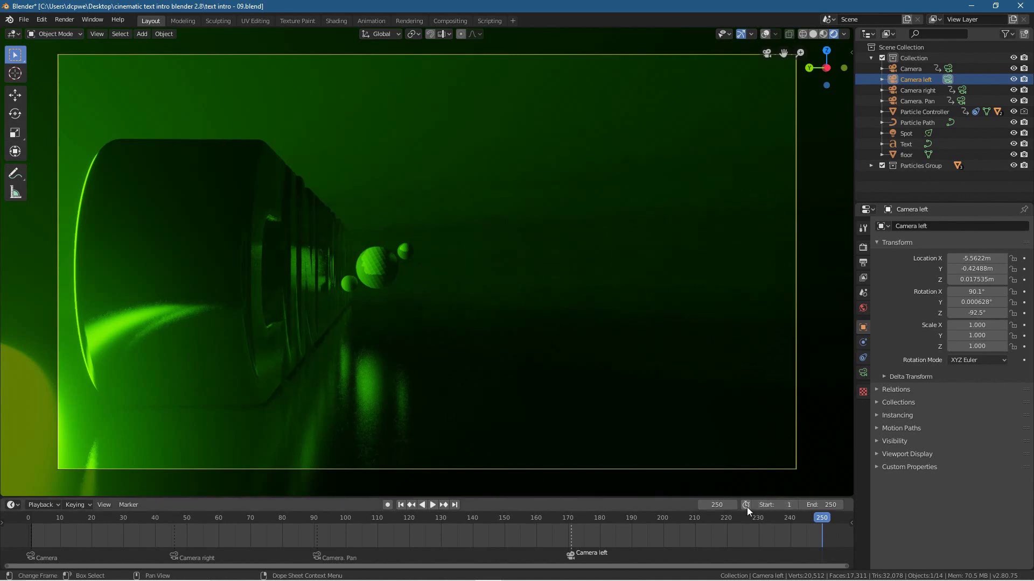
# - Return to frame 171, enable auto keying, and keyframe Camera left's location and rotation
pyautogui.moveTo(816, 521); pyautogui.dragTo(572, 527)
pyautogui.click(385, 507)
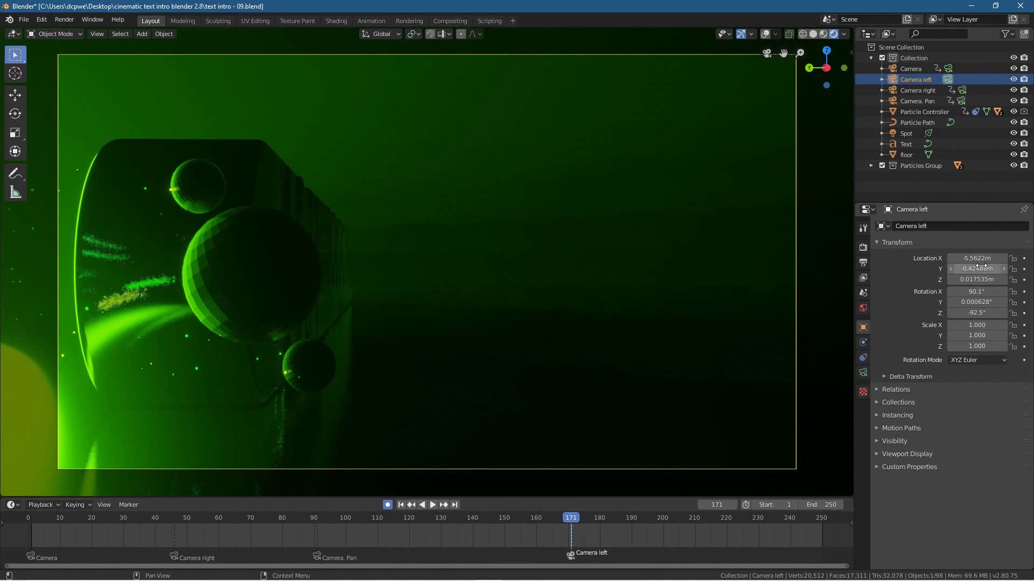
pyautogui.press('i')
pyautogui.press('i')
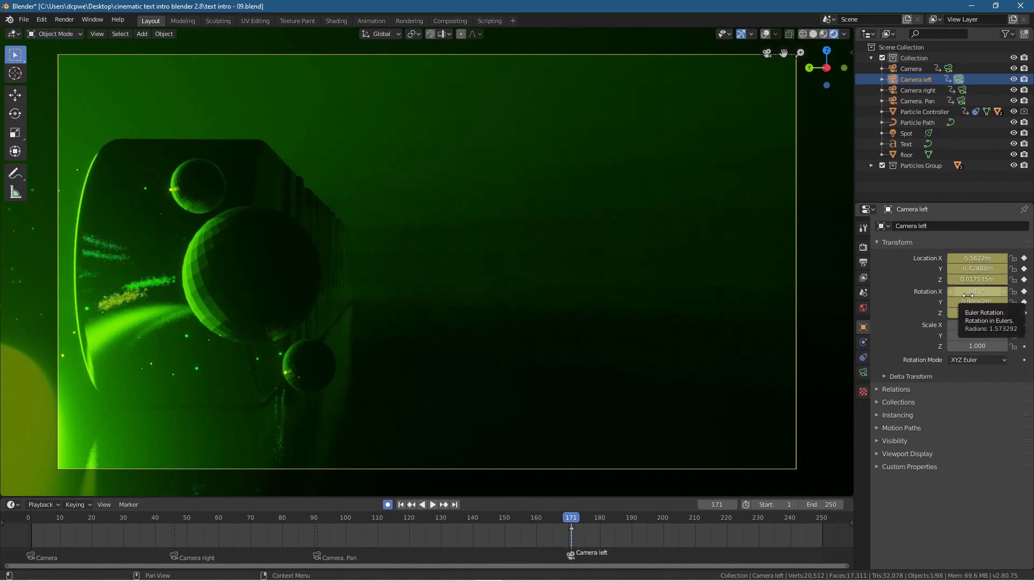
# - Save the project as a new version named text intro - 10.blend
pyautogui.click(24, 20)
pyautogui.click(25, 103)
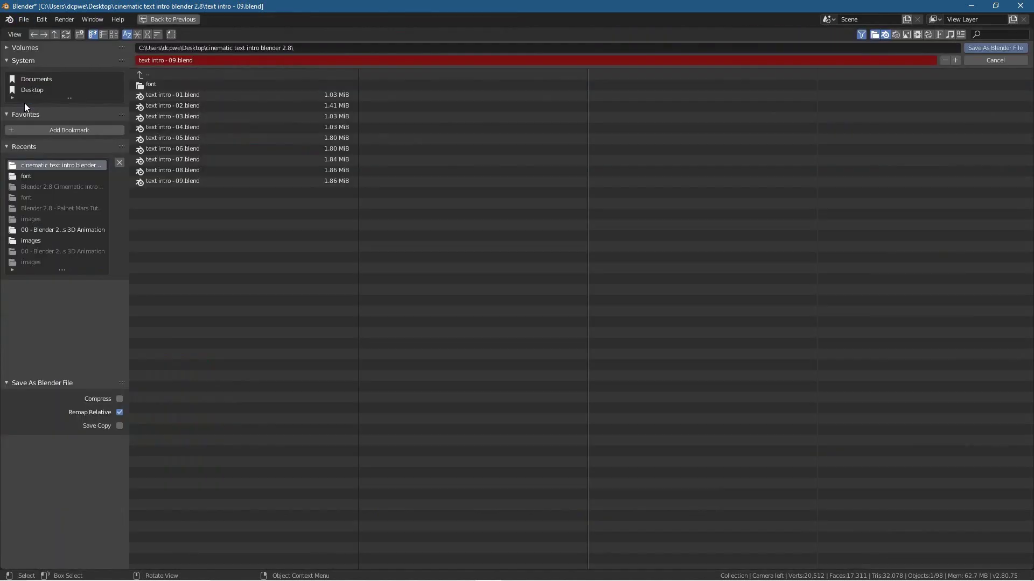
pyautogui.click(958, 60)
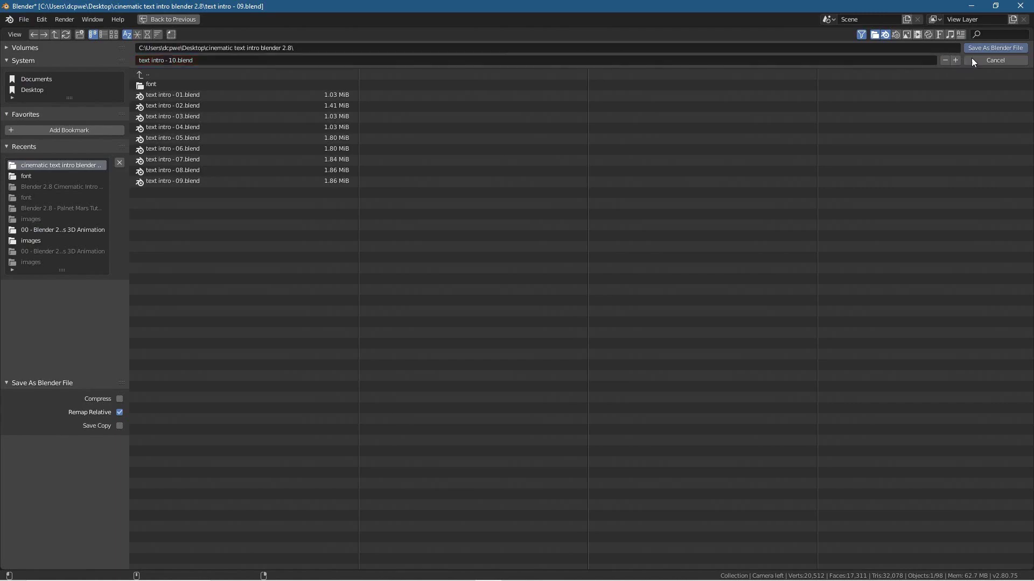
pyautogui.click(993, 49)
# - At frame 250, set Camera left's location to X 0 m, Y about -11.4 m, Z about 0.31 m and its rotation to X 88°, Y 0°, Z 0°
pyautogui.moveTo(612, 522); pyautogui.dragTo(821, 528)
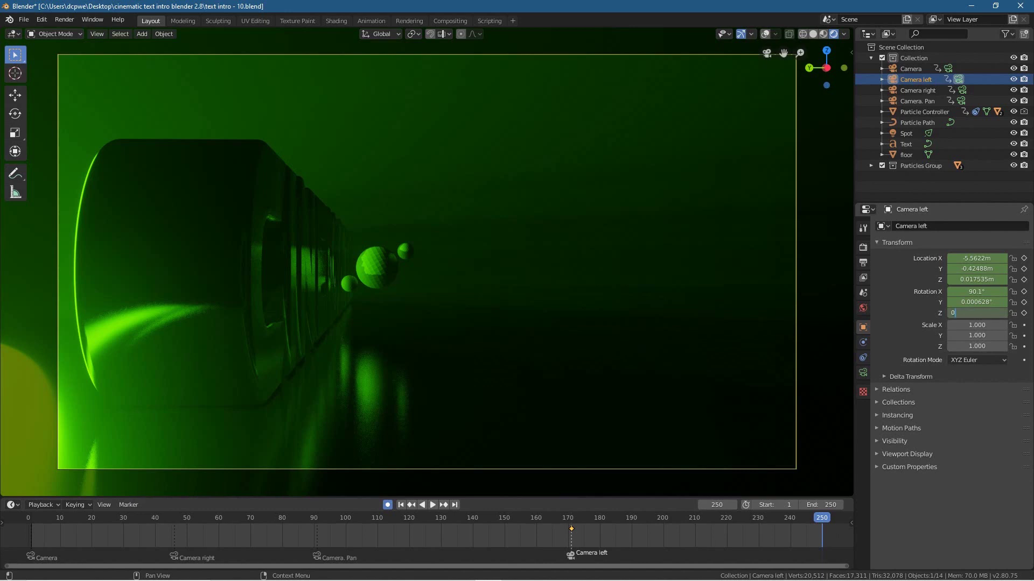
pyautogui.press('Return')
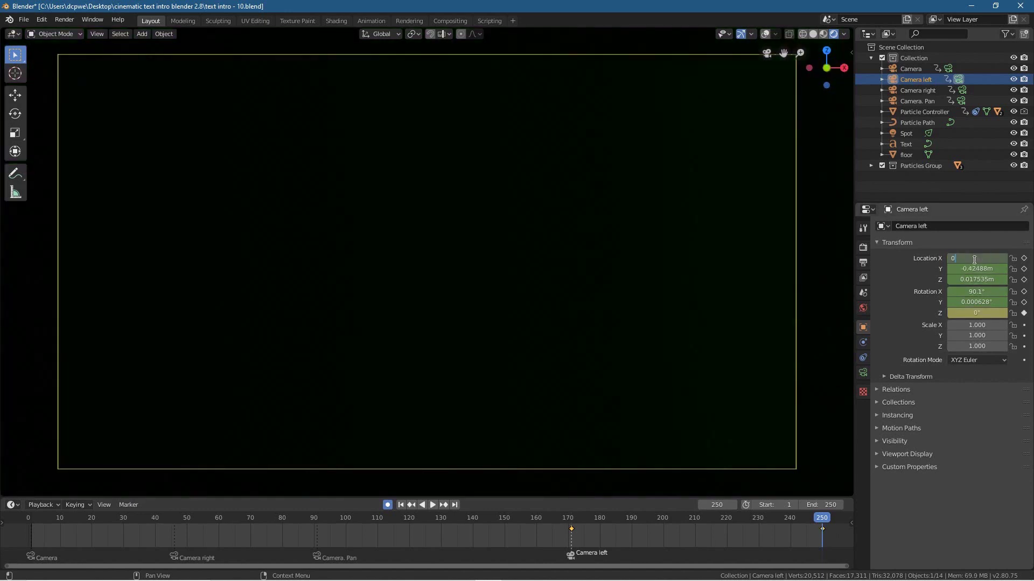
pyautogui.press('Return')
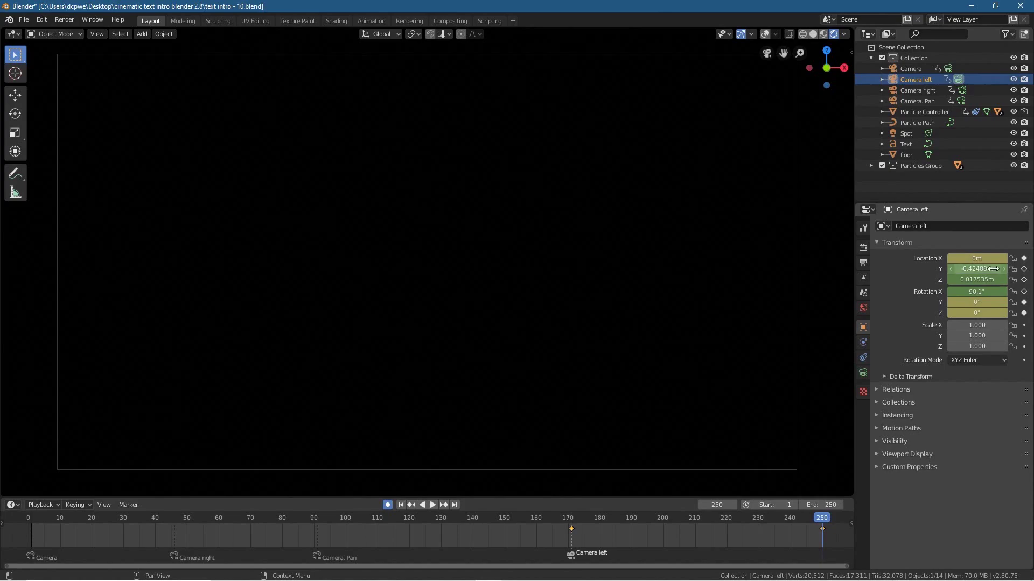
pyautogui.moveTo(976, 269); pyautogui.dragTo(832, 269)
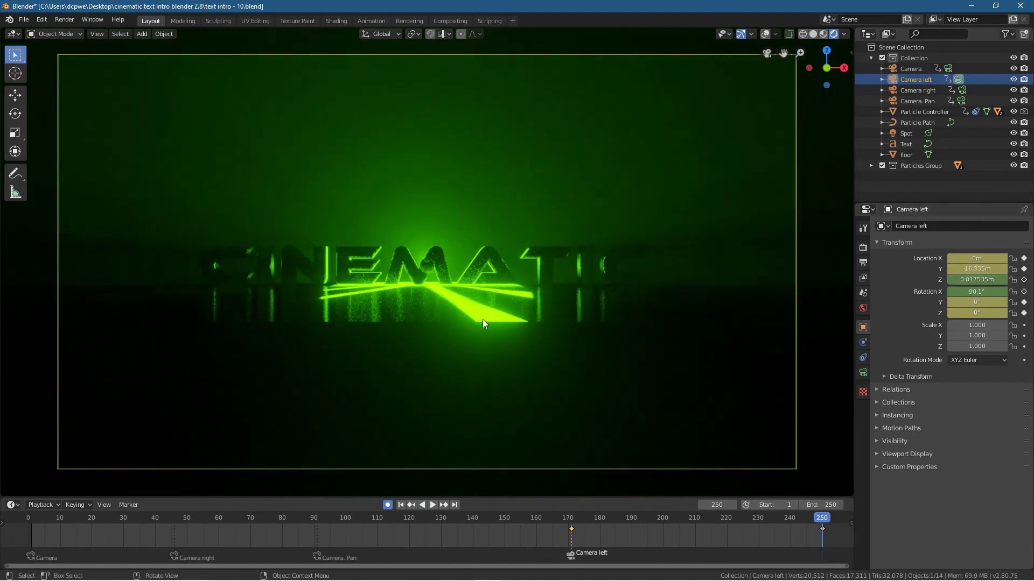
pyautogui.moveTo(964, 269); pyautogui.dragTo(1027, 268)
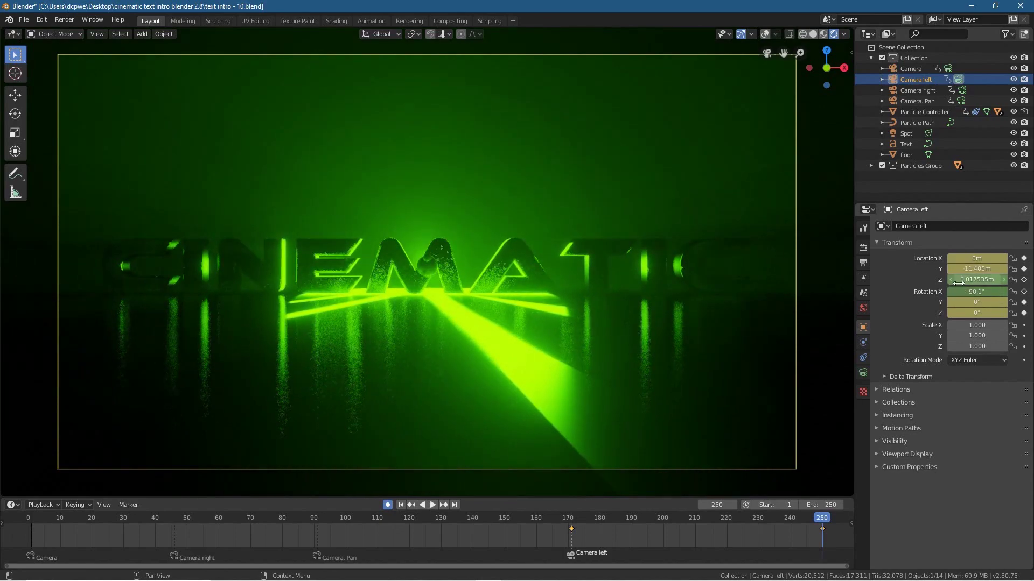
pyautogui.moveTo(976, 280)
pyautogui.mouseDown()
pyautogui.moveTo(994, 279)
pyautogui.moveTo(973, 292)
pyautogui.mouseUp()
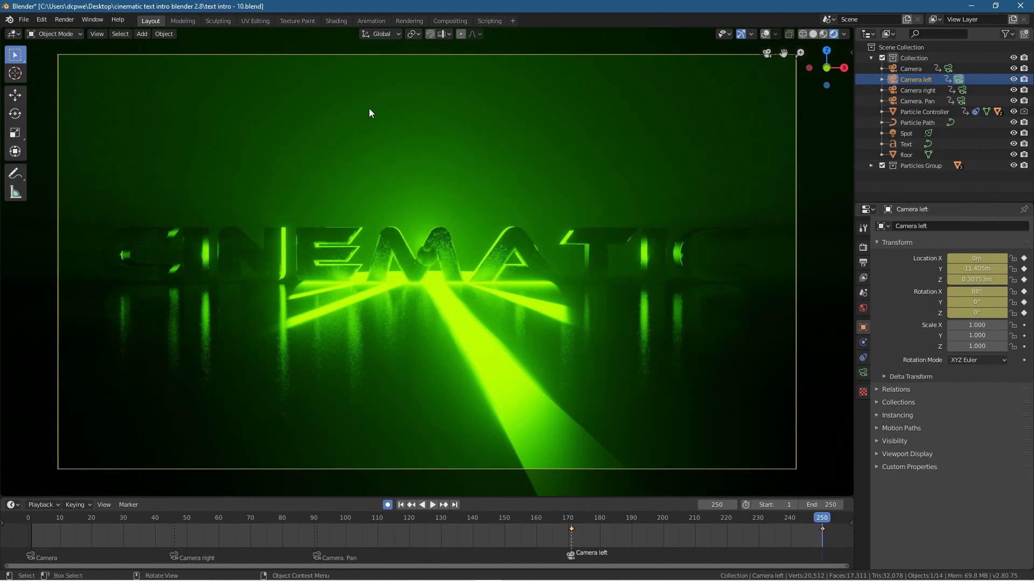
# - Go back to frame 1, turn off auto keying, and save the file
pyautogui.moveTo(822, 518); pyautogui.dragTo(30, 517)
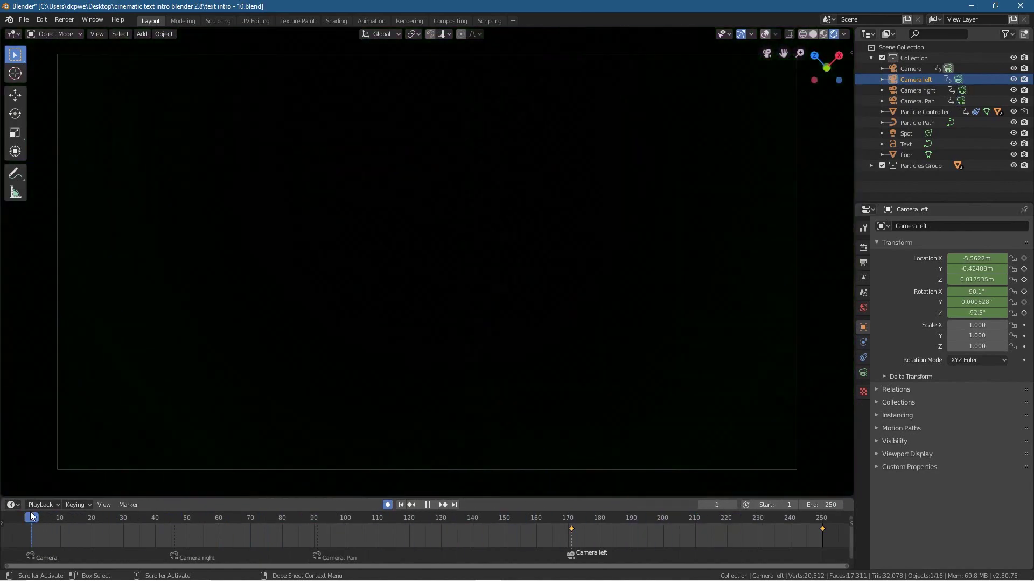
pyautogui.click(388, 505)
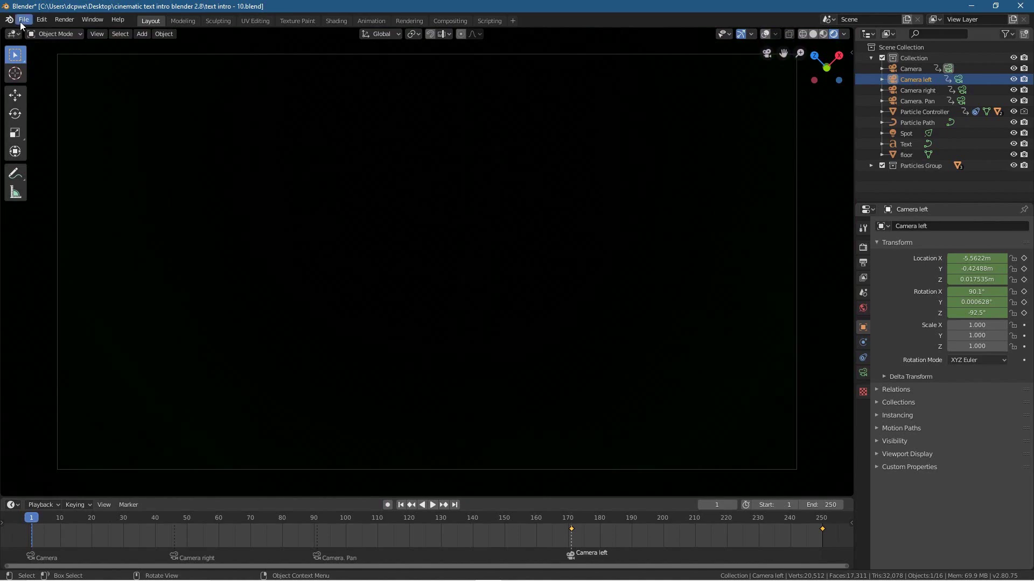
pyautogui.click(22, 22)
pyautogui.click(37, 93)
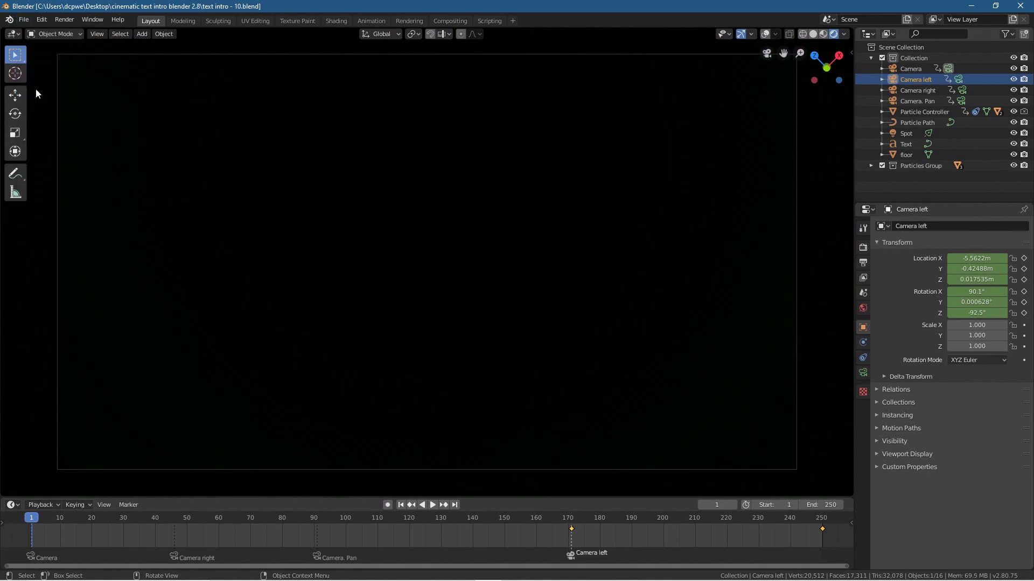
# - Preview the animation across the camera switches up to frame 249 and render that frame as a test image
pyautogui.click(433, 505)
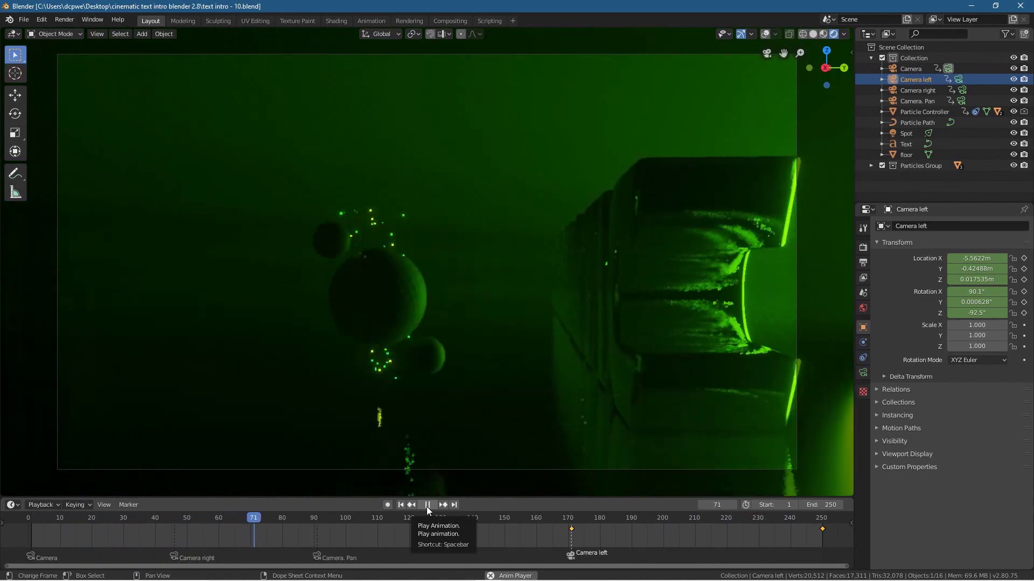
pyautogui.click(426, 506)
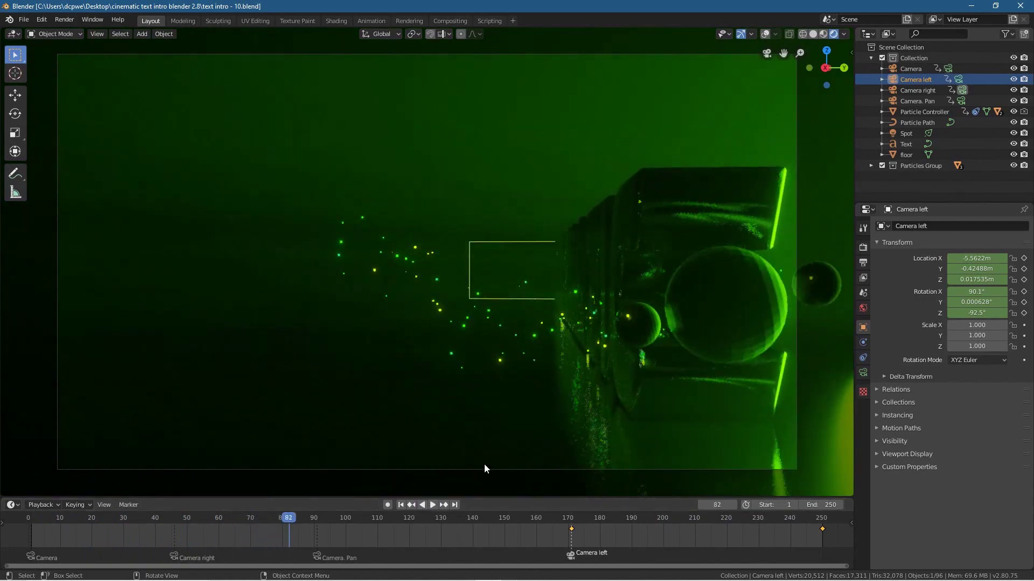
pyautogui.moveTo(291, 518); pyautogui.dragTo(820, 545)
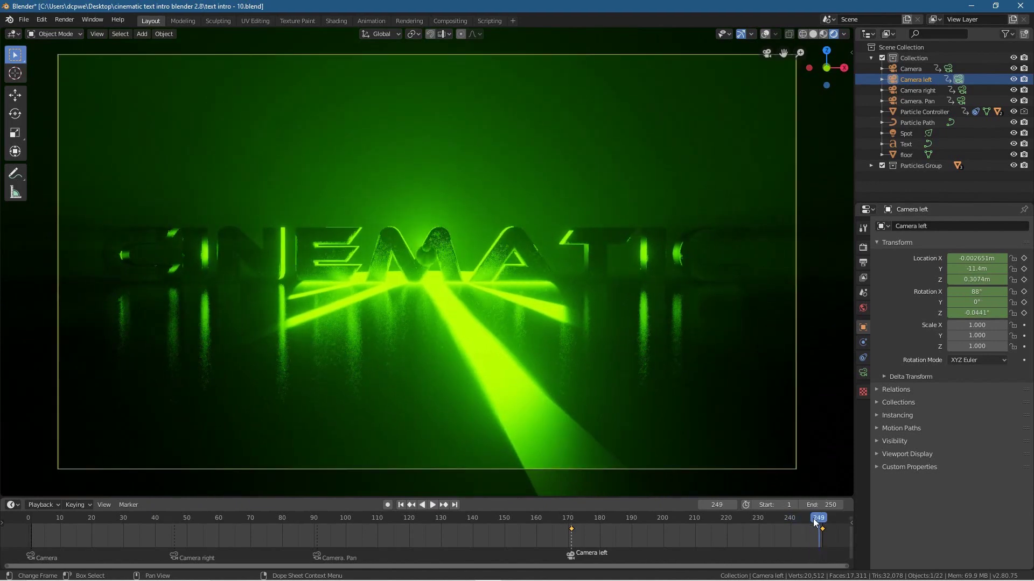
pyautogui.press('F12')
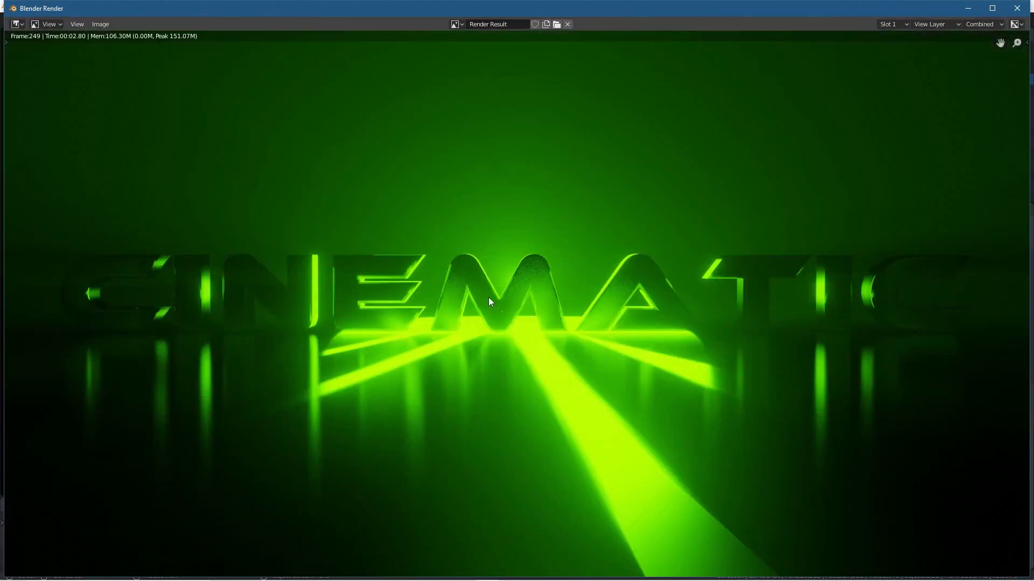
pyautogui.click(1016, 9)
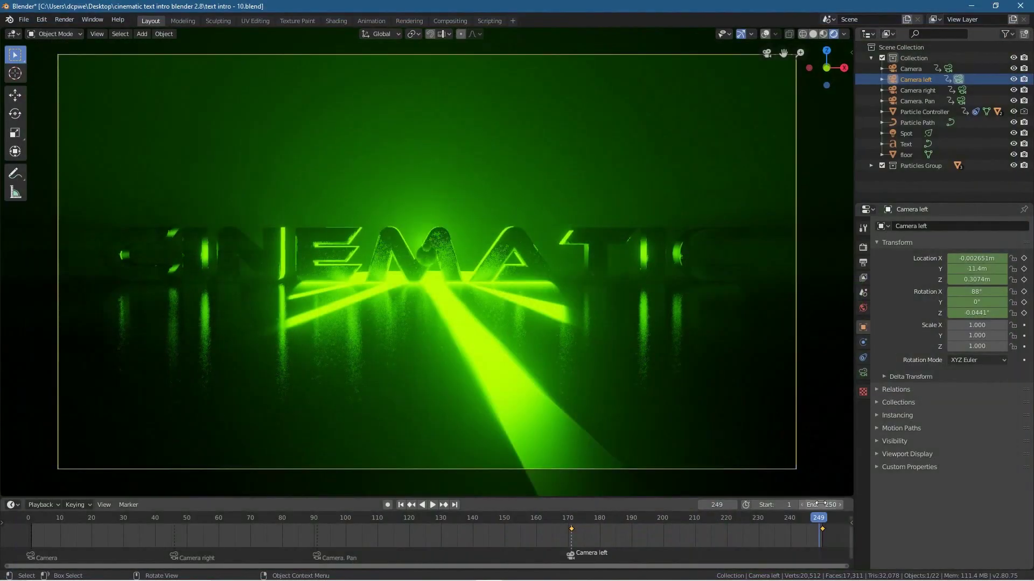
# - Render the final frame, 250, as a test image and save the file
pyautogui.click(455, 506)
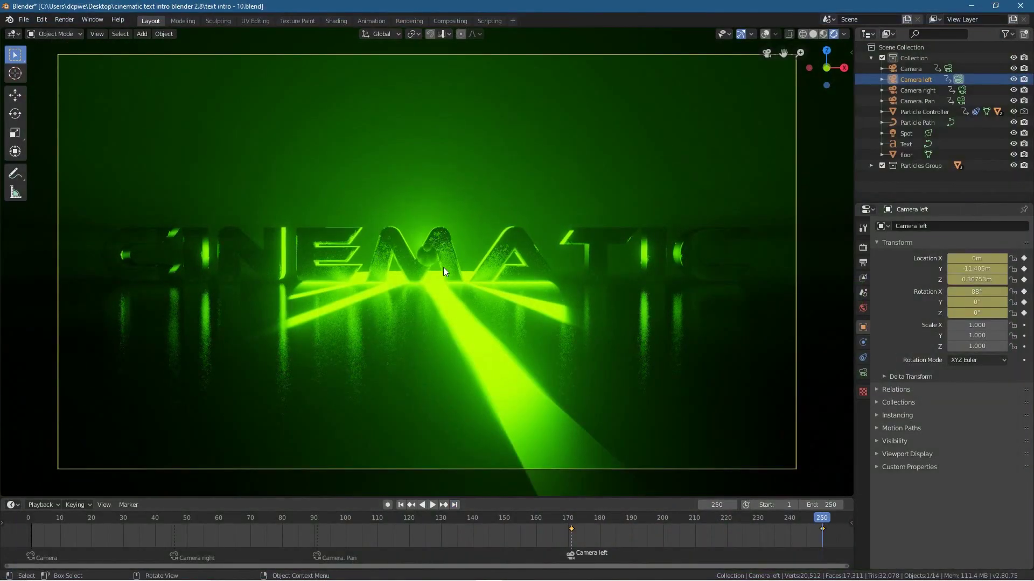
pyautogui.press('F12')
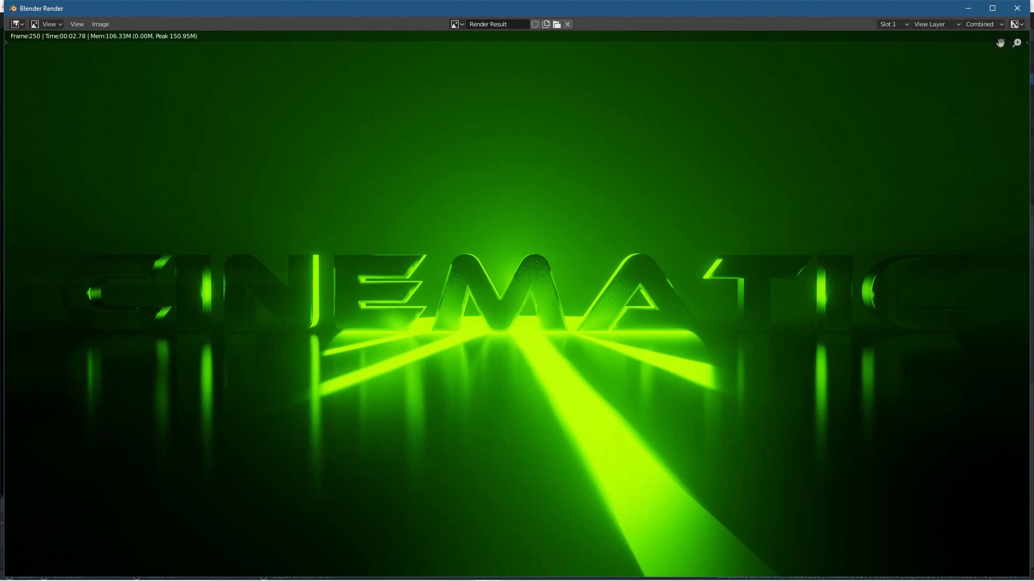
pyautogui.click(1017, 8)
pyautogui.click(18, 22)
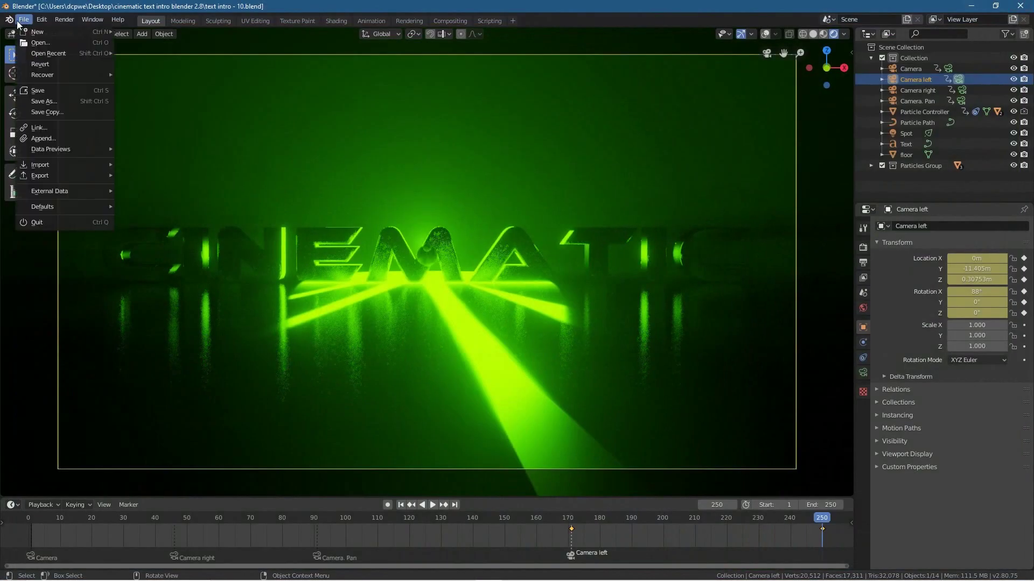
pyautogui.click(56, 93)
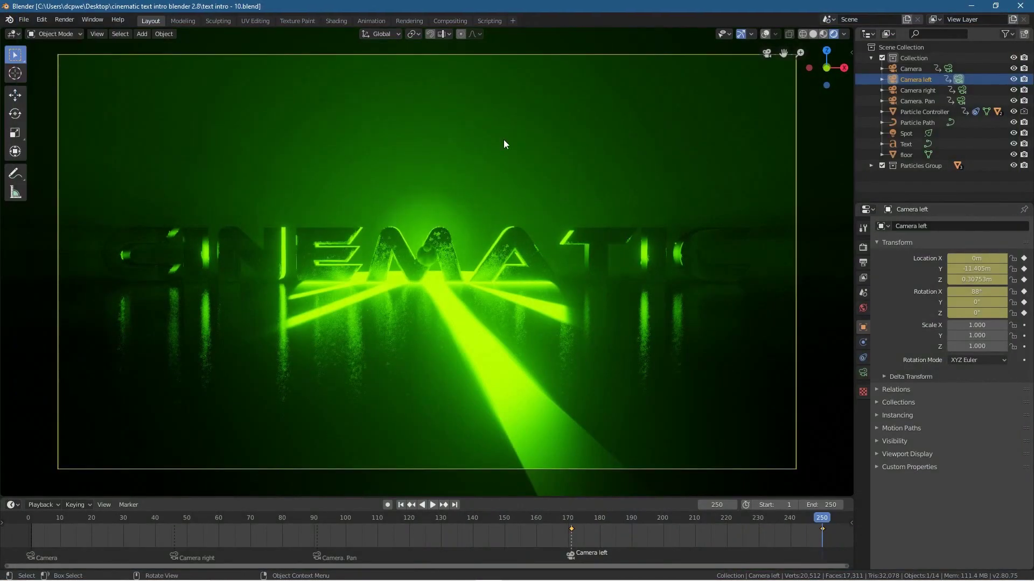
# - Try a magenta colour on the Spot light at frame 126, and undo the colour change
pyautogui.moveTo(822, 519); pyautogui.dragTo(429, 551)
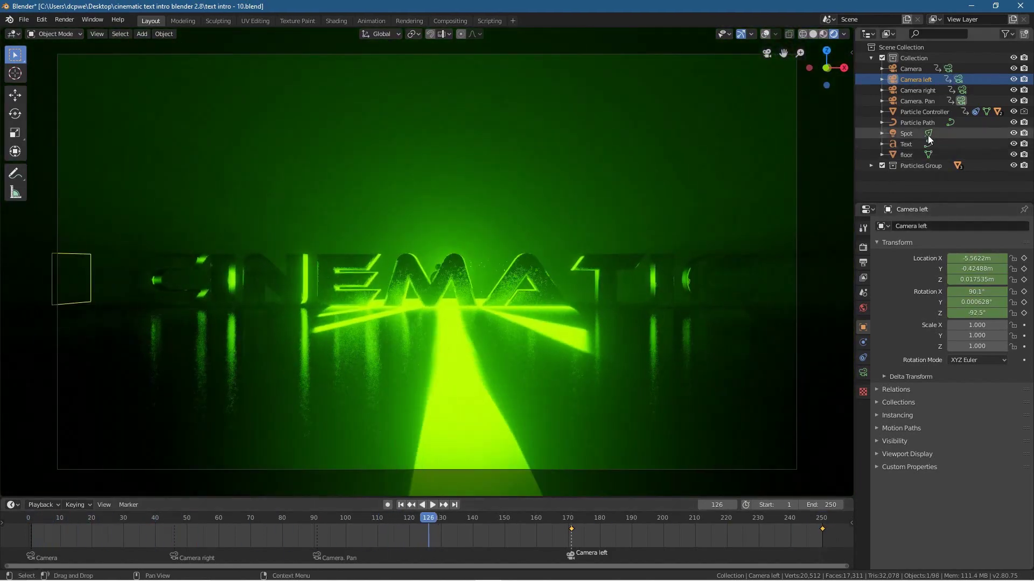
pyautogui.click(907, 135)
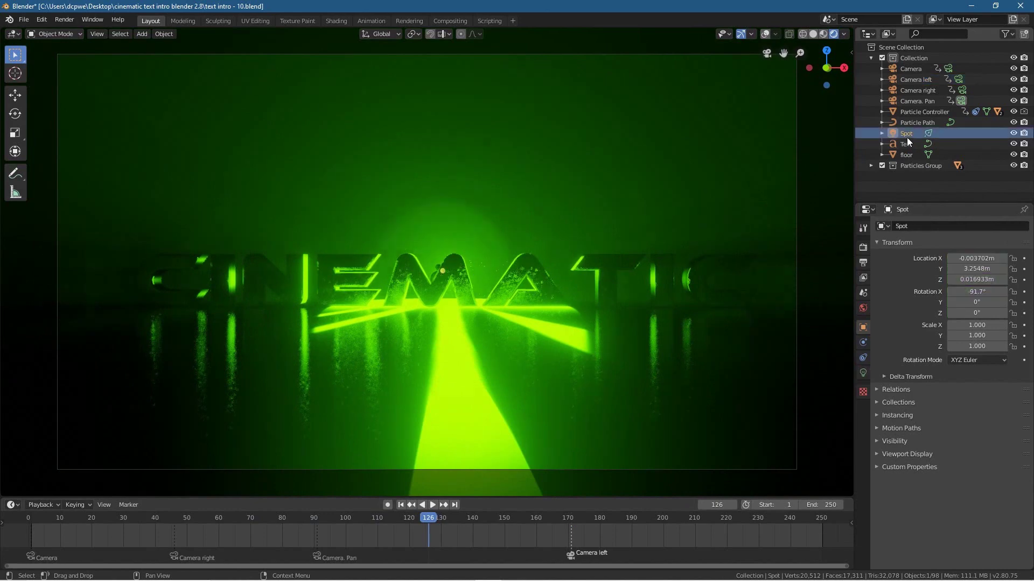
pyautogui.click(862, 373)
pyautogui.click(972, 284)
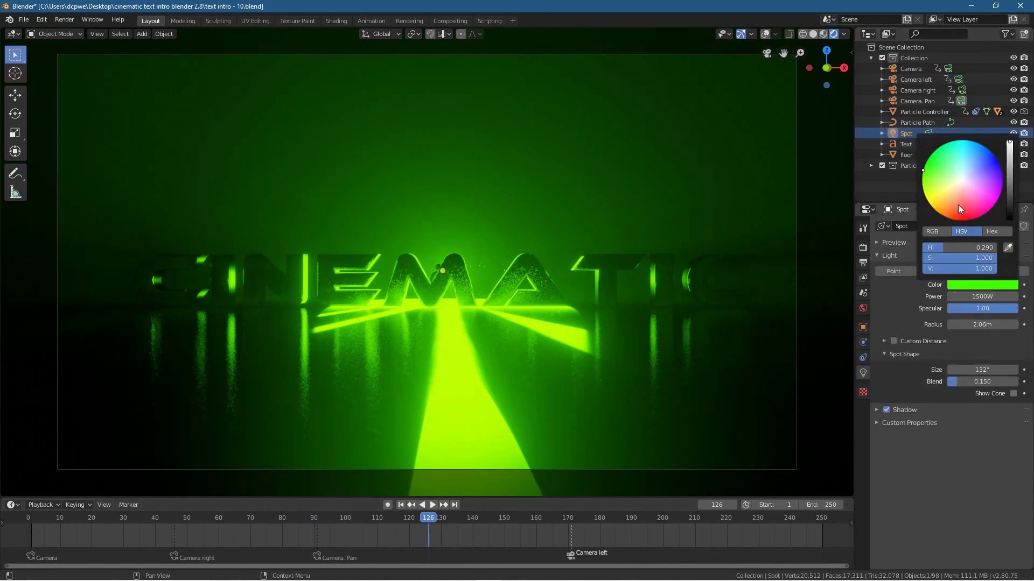
pyautogui.moveTo(927, 160)
pyautogui.mouseDown()
pyautogui.moveTo(994, 157)
pyautogui.moveTo(963, 141)
pyautogui.moveTo(928, 202)
pyautogui.moveTo(984, 215)
pyautogui.moveTo(1002, 170)
pyautogui.moveTo(947, 142)
pyautogui.moveTo(986, 147)
pyautogui.moveTo(946, 144)
pyautogui.moveTo(922, 188)
pyautogui.moveTo(968, 220)
pyautogui.moveTo(990, 209)
pyautogui.mouseUp()
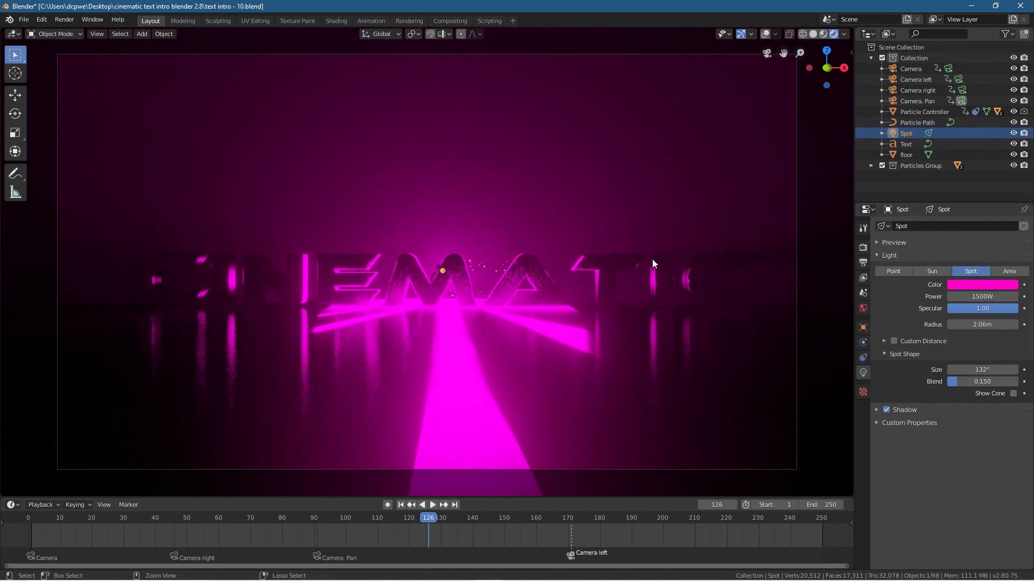
pyautogui.hotkey('ctrl', 'z')
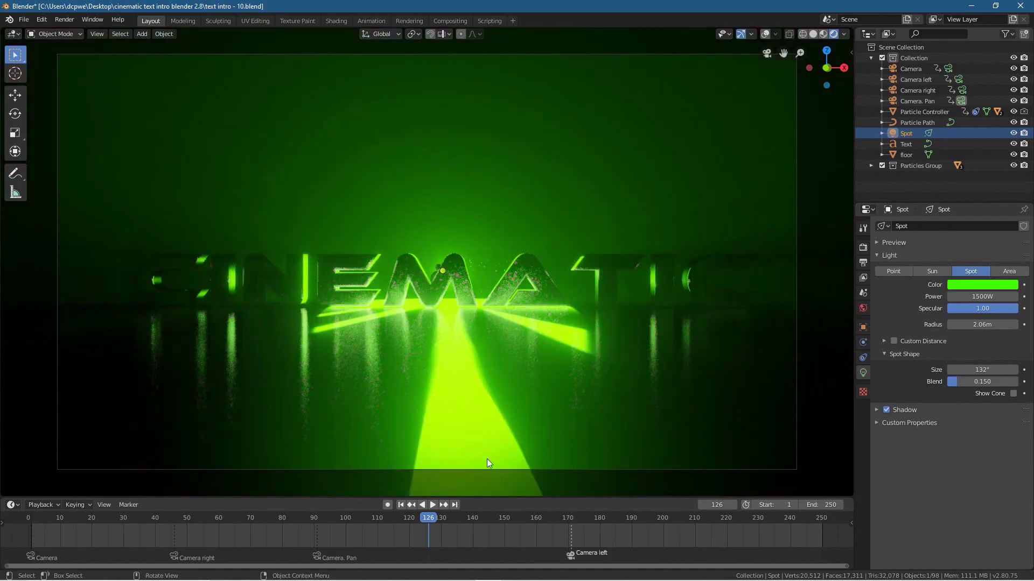
# - Play the whole animation from the first frame to review all the camera shots
pyautogui.click(400, 506)
pyautogui.click(432, 505)
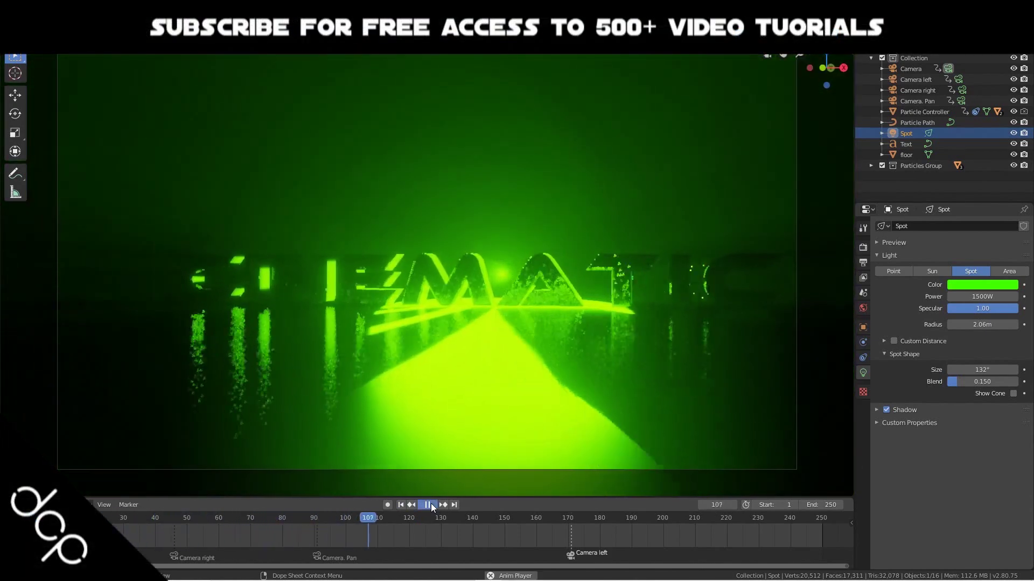
# - Stop the playback, go to frame 59, and check the particle render and cache settings of the bottom and top emitters
pyautogui.click(429, 505)
pyautogui.moveTo(389, 517); pyautogui.dragTo(215, 501)
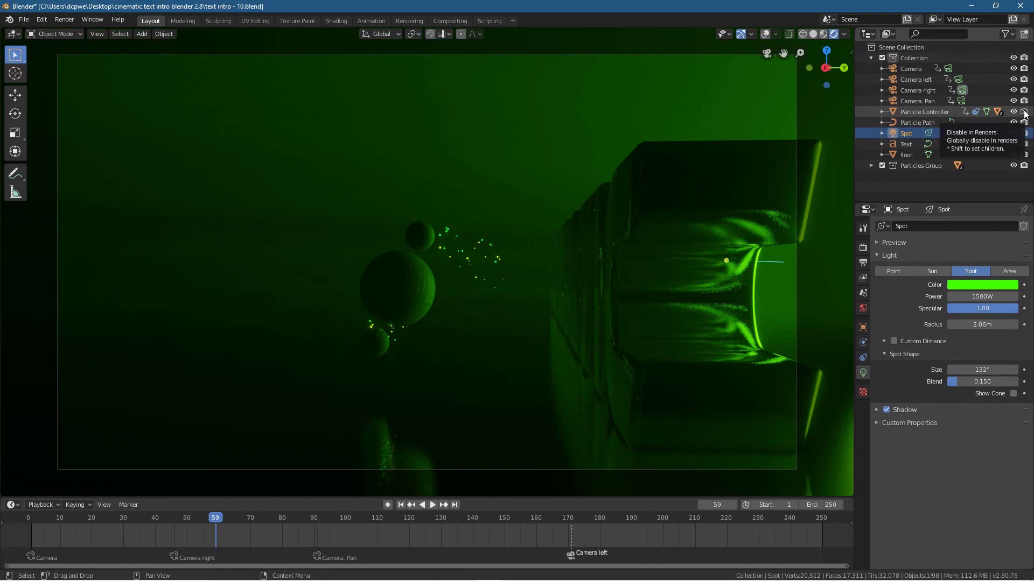
pyautogui.click(882, 112)
pyautogui.click(938, 154)
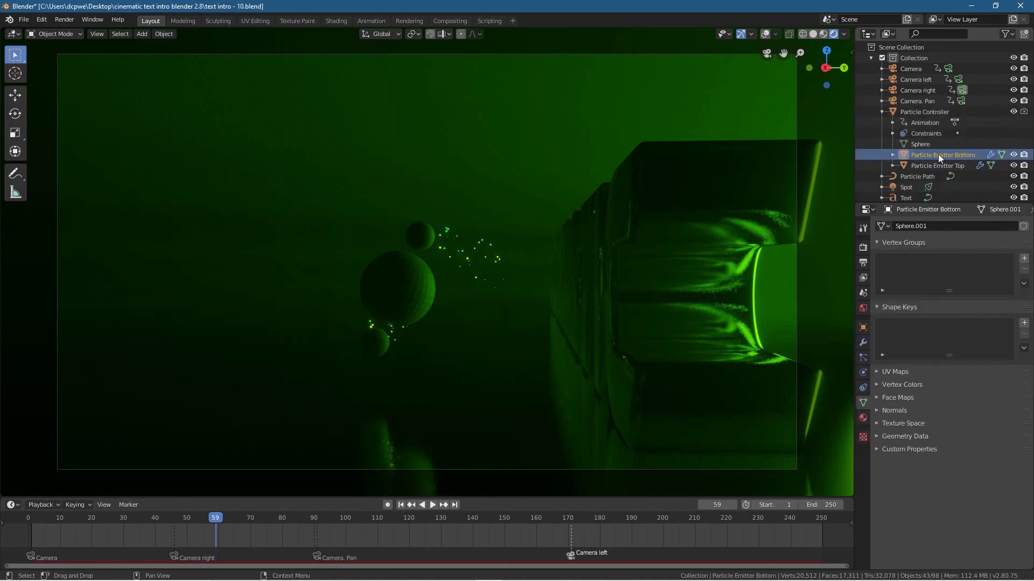
pyautogui.click(863, 358)
pyautogui.scroll(-5, 940, 383)
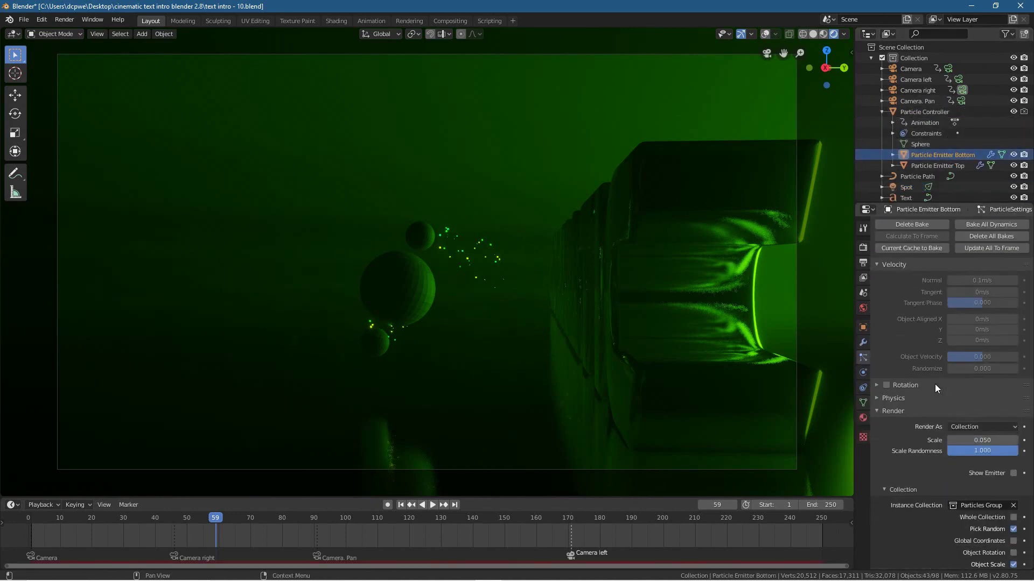
pyautogui.scroll(-5, 937, 382)
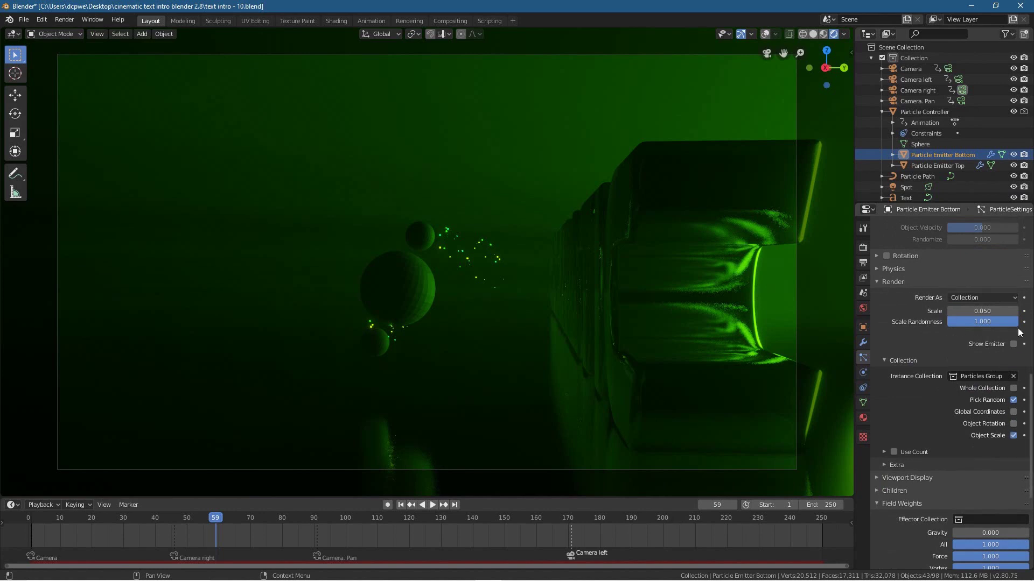
pyautogui.click(938, 165)
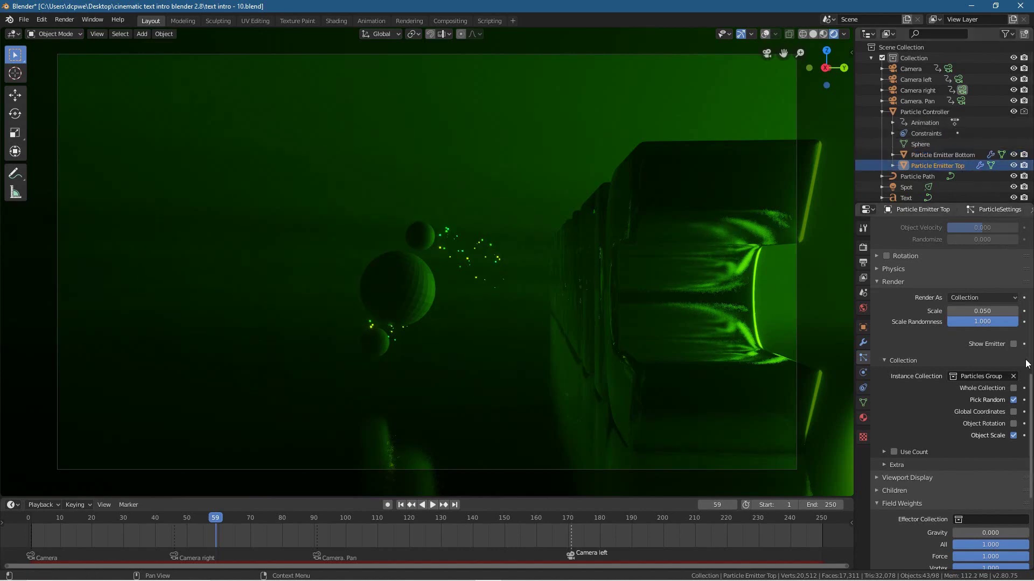
pyautogui.scroll(5, 957, 298)
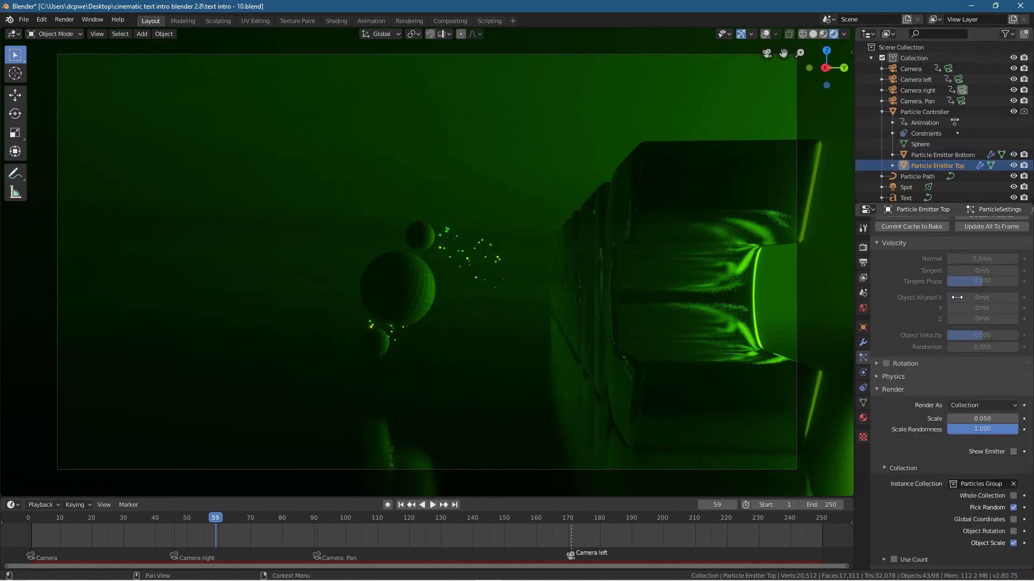
pyautogui.scroll(1, 957, 297)
pyautogui.scroll(3, 917, 264)
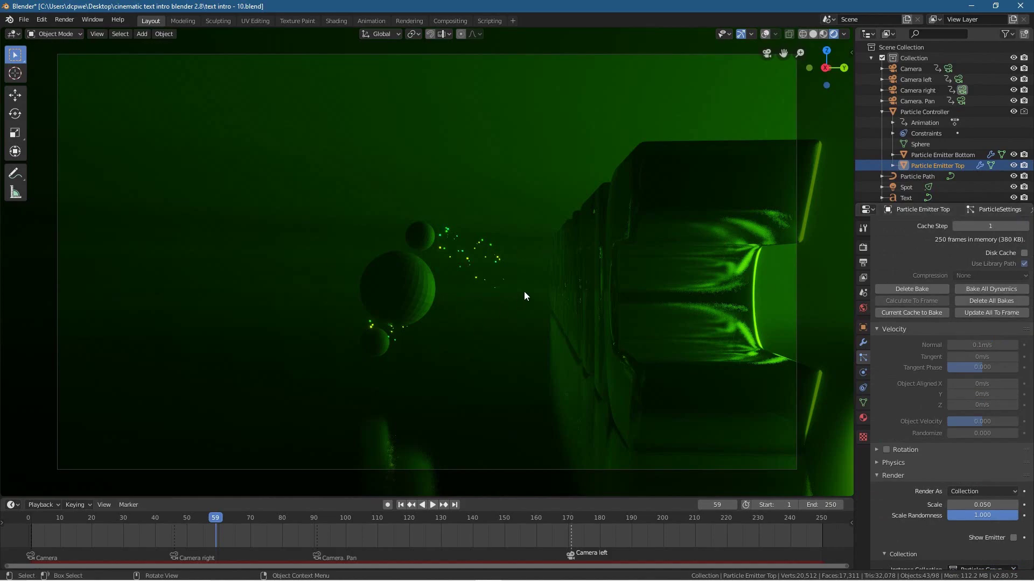
# - Render frame 59 as a test image, close the render window and save the file
pyautogui.press('F12')
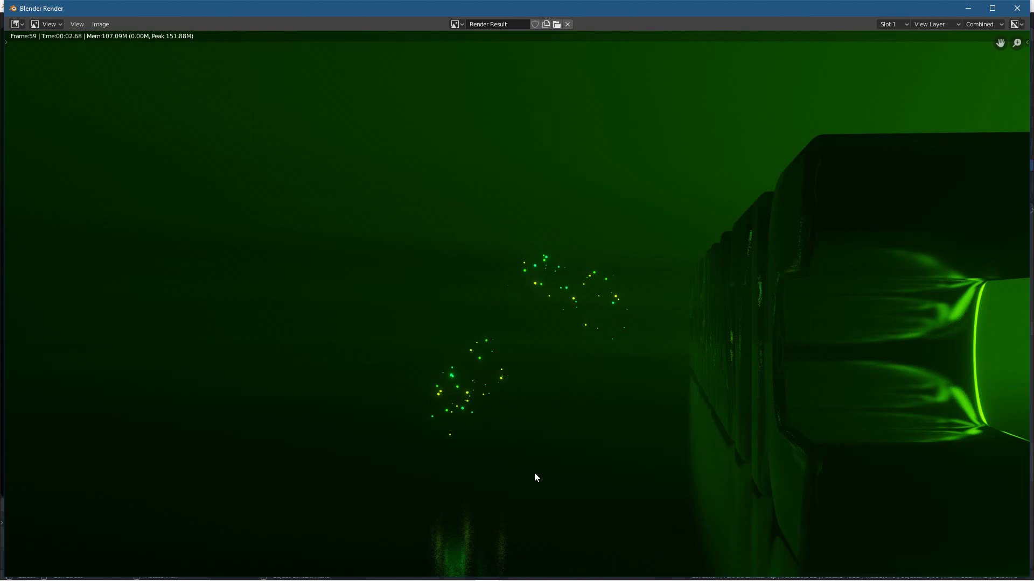
pyautogui.click(1016, 10)
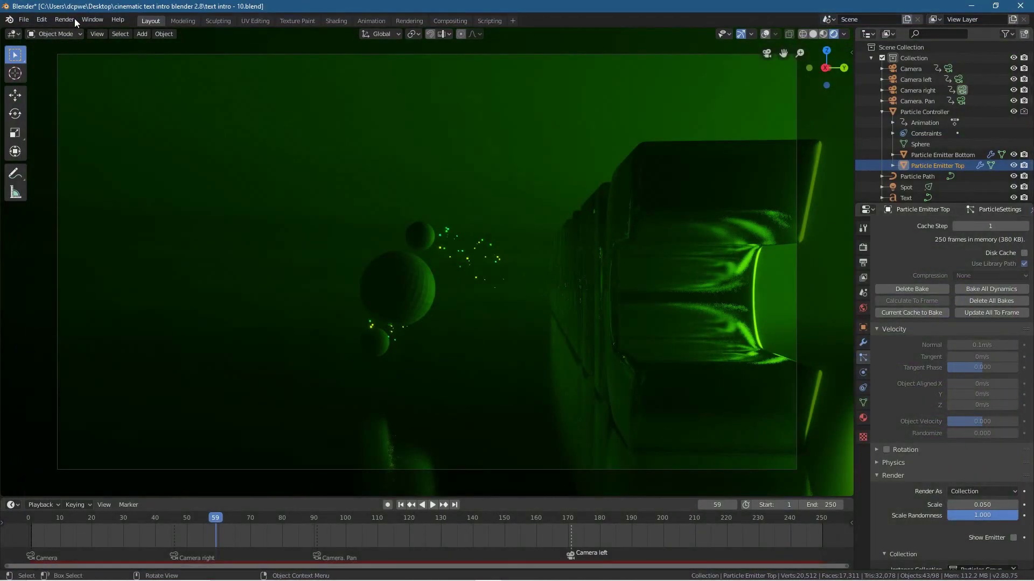
pyautogui.click(23, 19)
pyautogui.click(38, 91)
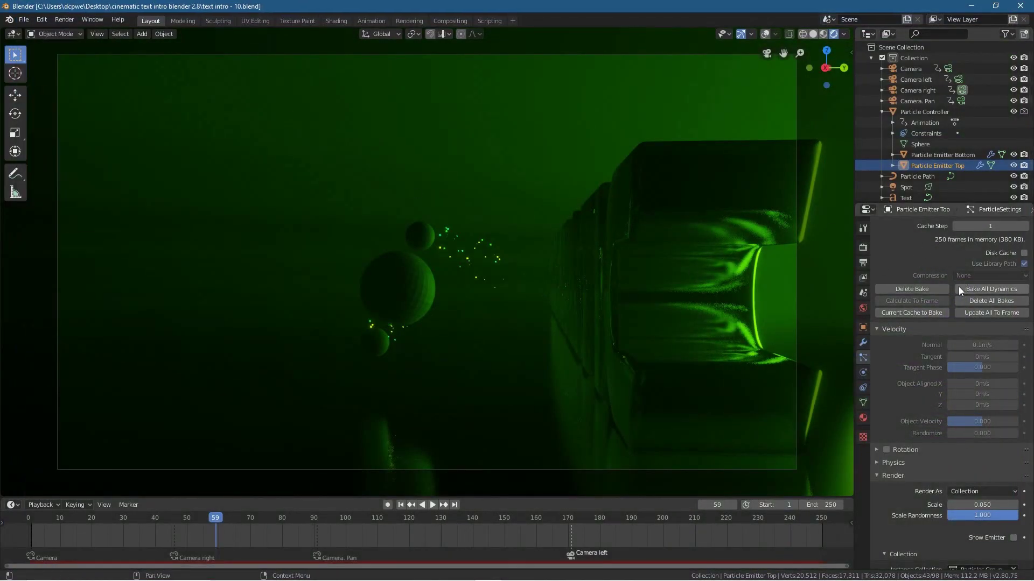
# - Check the particle bake state of the bottom and top emitters and save the file
pyautogui.click(926, 155)
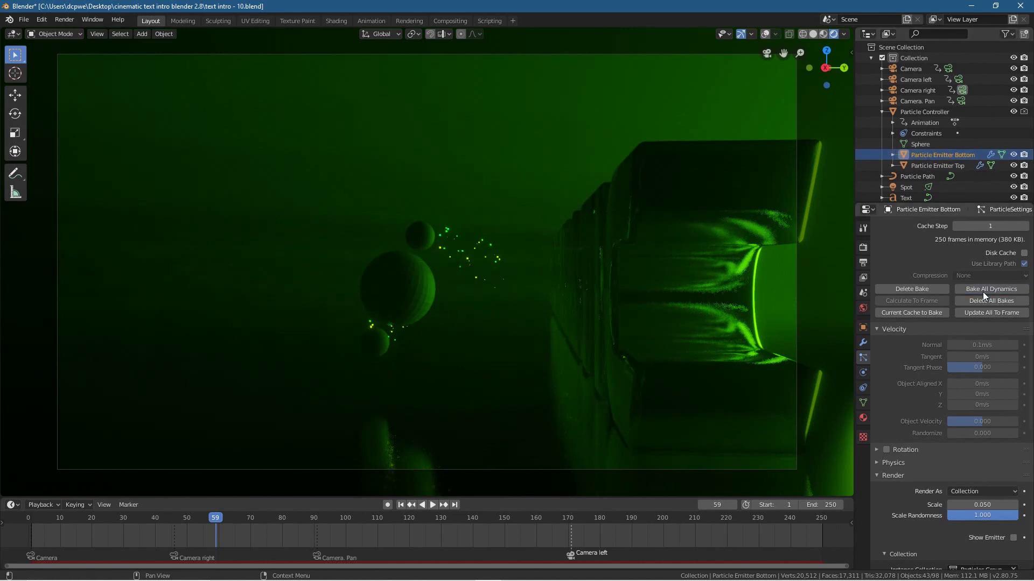
pyautogui.click(932, 165)
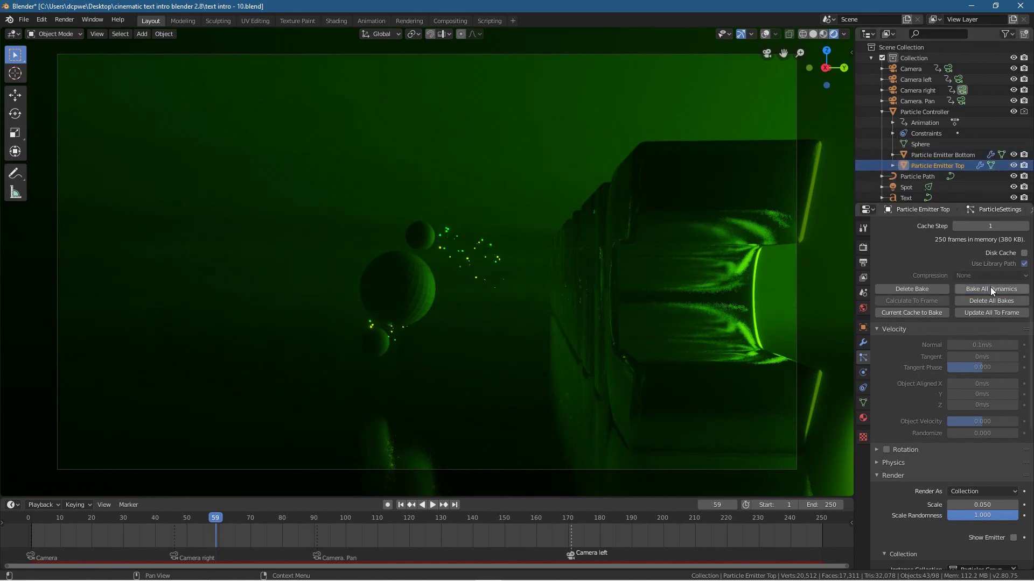
pyautogui.click(23, 19)
pyautogui.click(45, 95)
# - Return to the first frame and set the render output file format to AVI JPEG
pyautogui.hotkey('shift', 'Left')
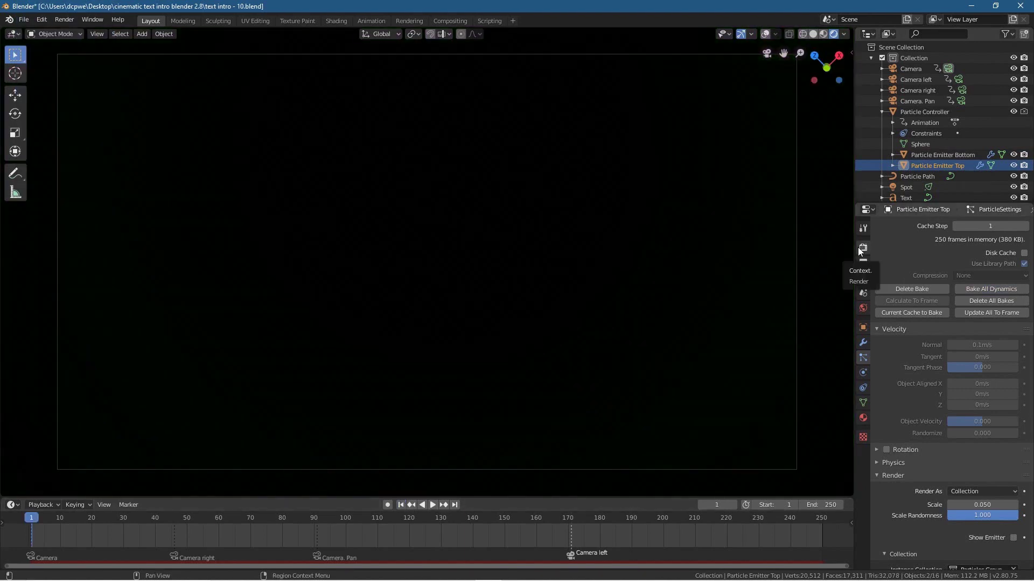
pyautogui.click(863, 263)
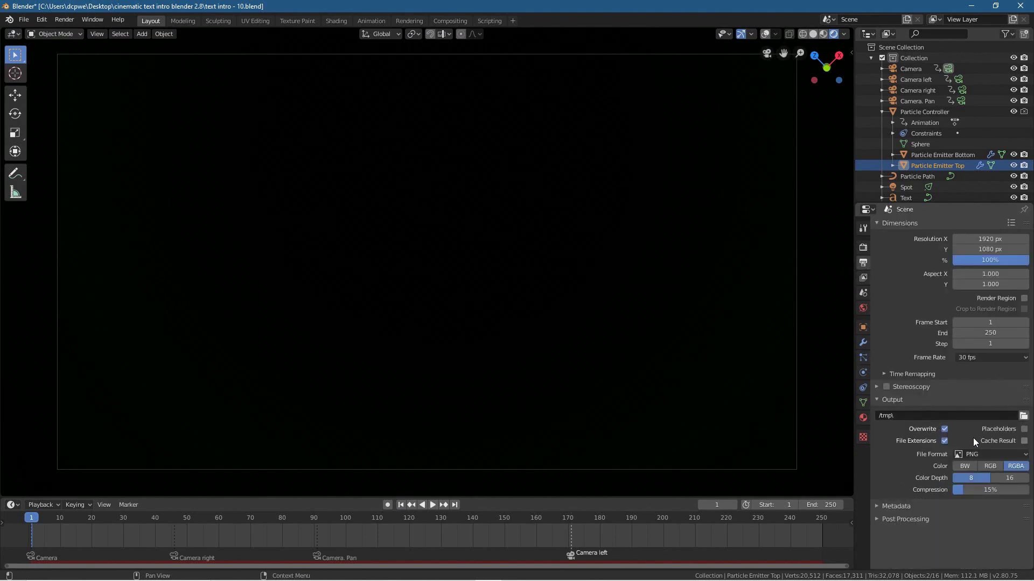
pyautogui.click(989, 456)
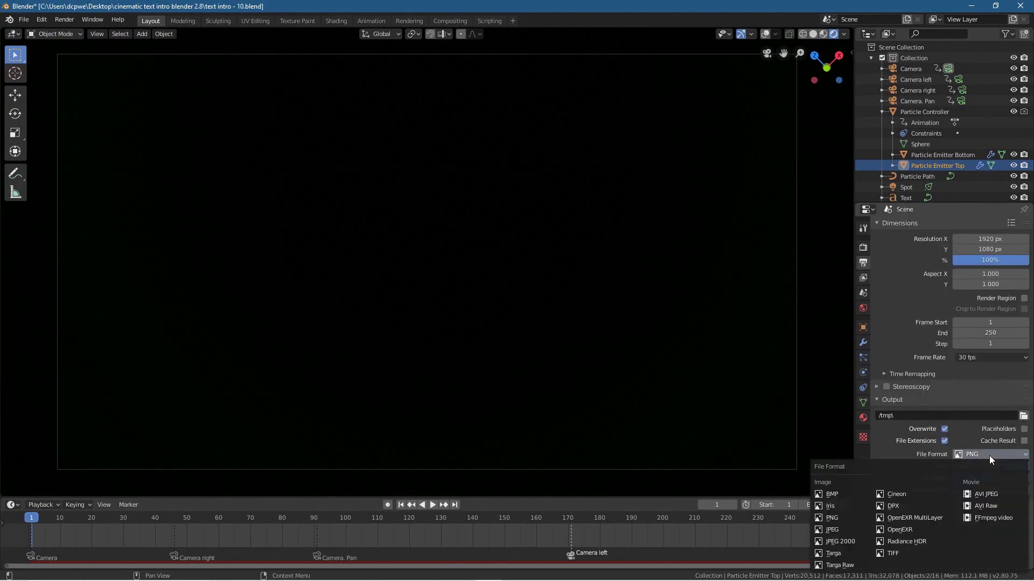
pyautogui.click(982, 496)
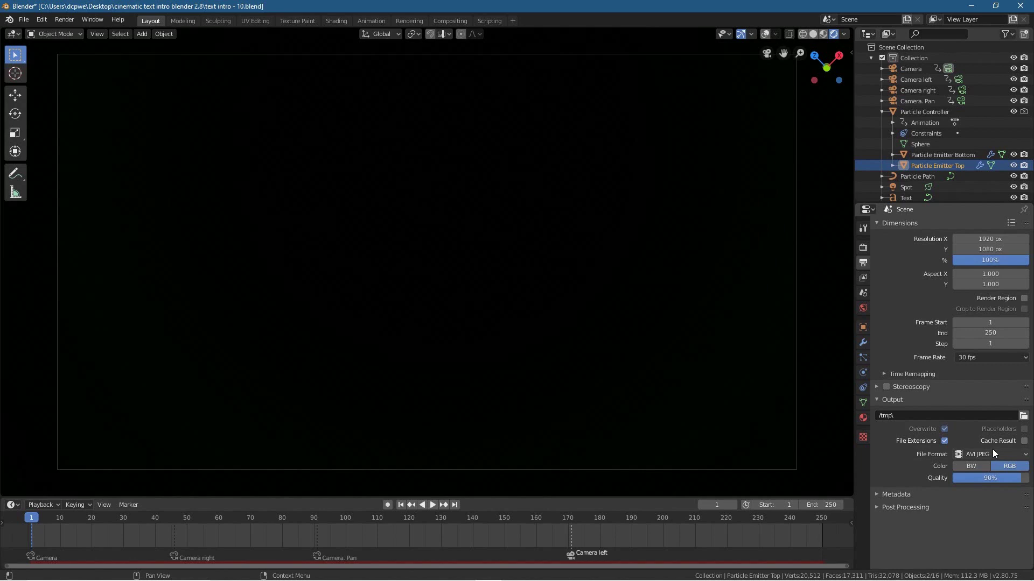
# - Set the render output path to the "cinematic text intro blender 2.8" folder on the Desktop
pyautogui.click(1023, 416)
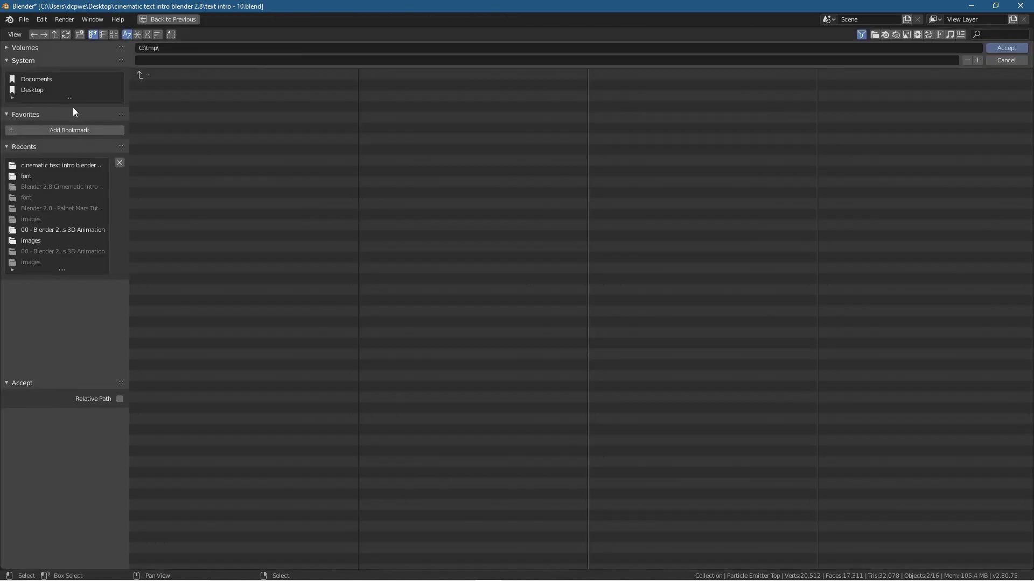
pyautogui.click(33, 90)
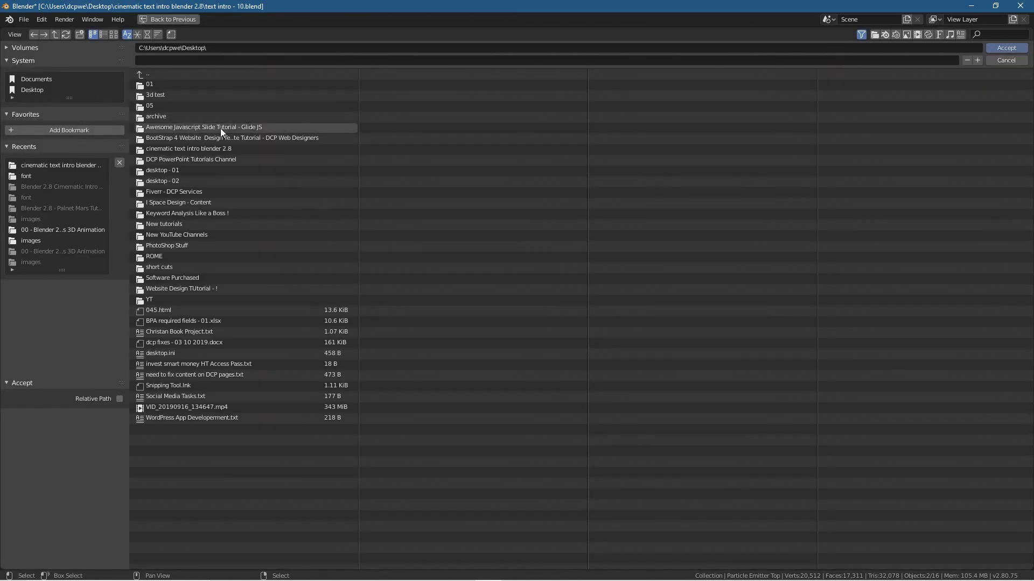
pyautogui.click(200, 147)
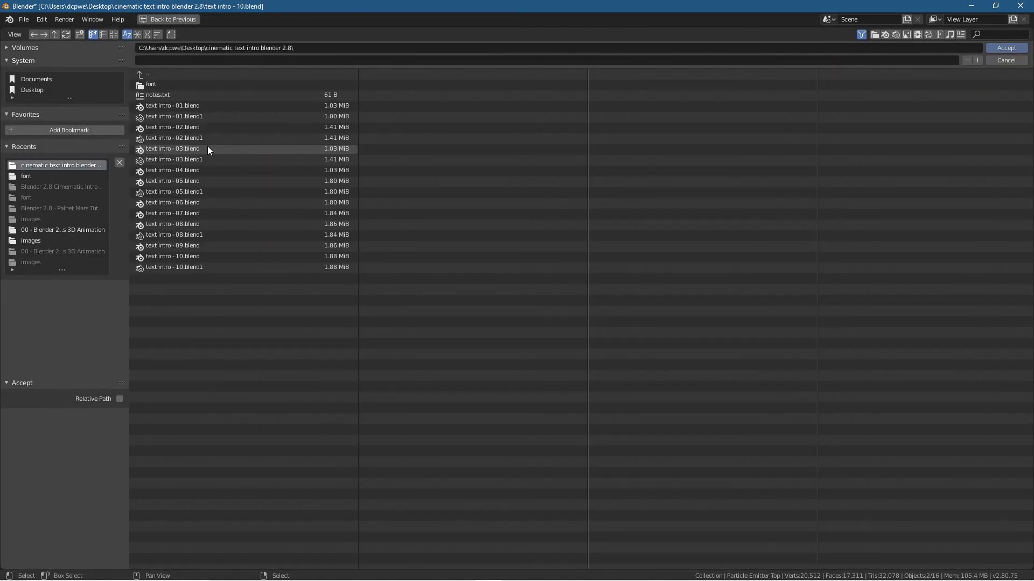
pyautogui.click(1002, 48)
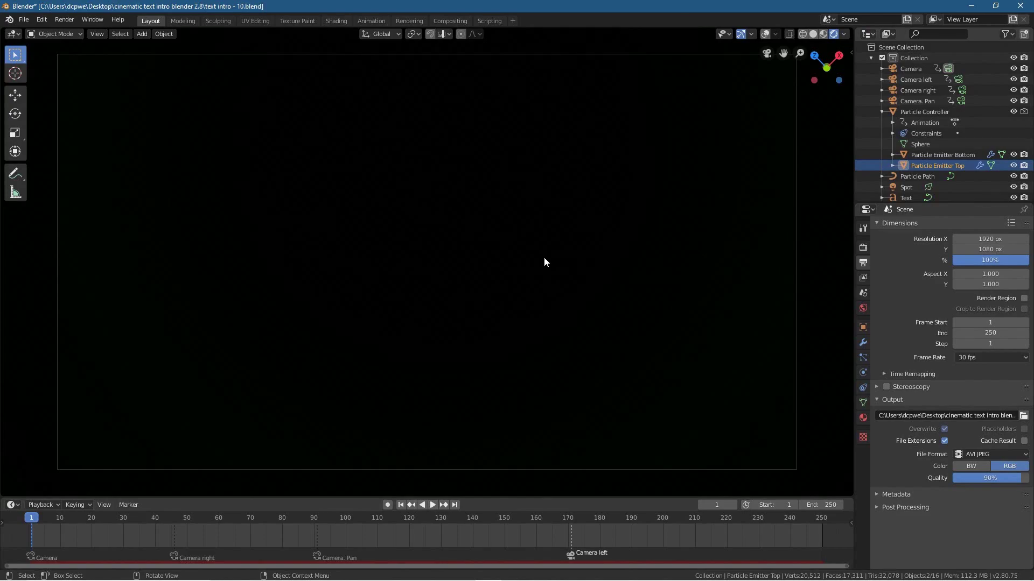
# - Render the full 250-frame animation, close the render window and save the file
pyautogui.hotkey('ctrl', 'F12')
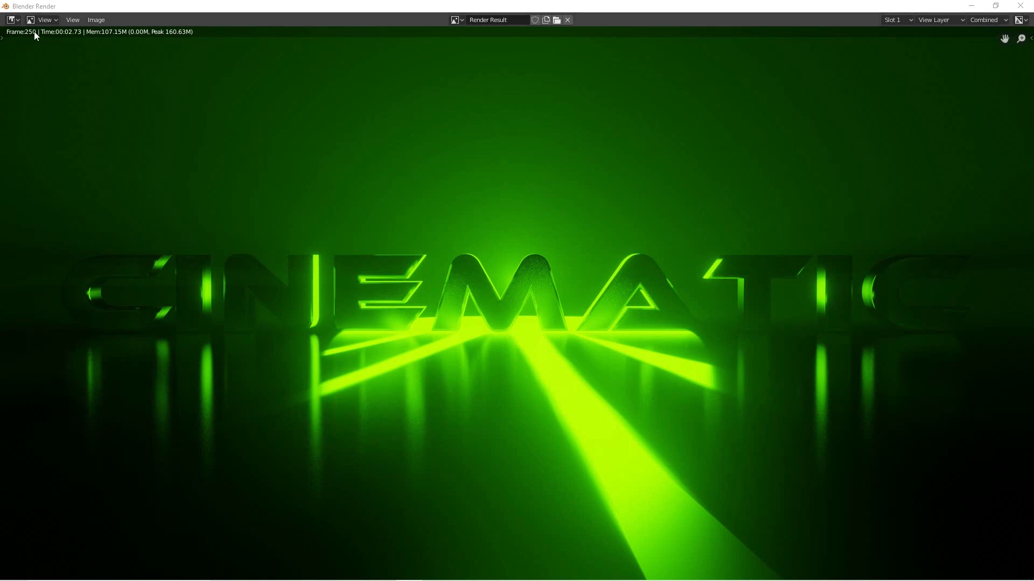
pyautogui.click(1020, 6)
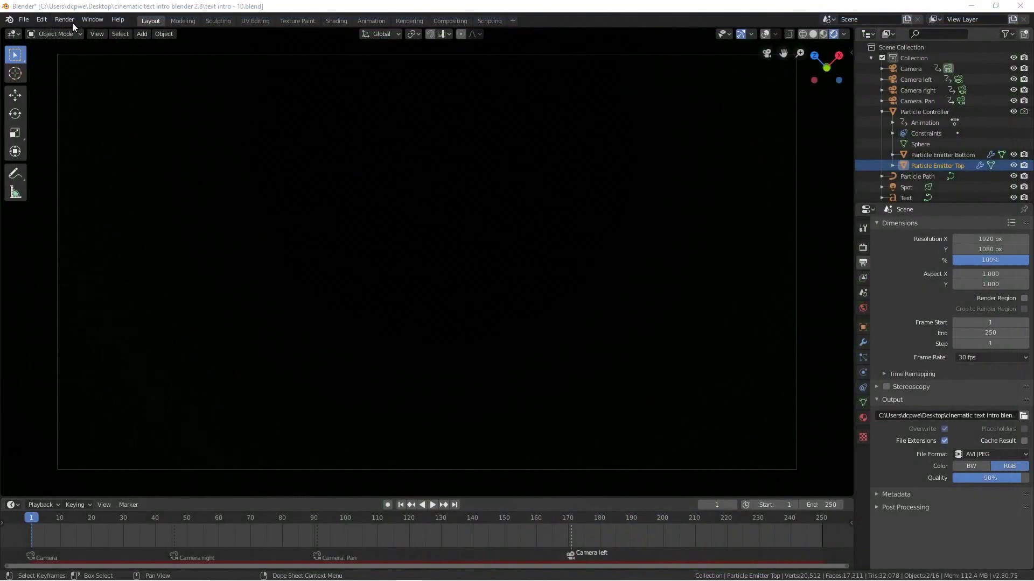
pyautogui.click(24, 19)
pyautogui.click(69, 90)
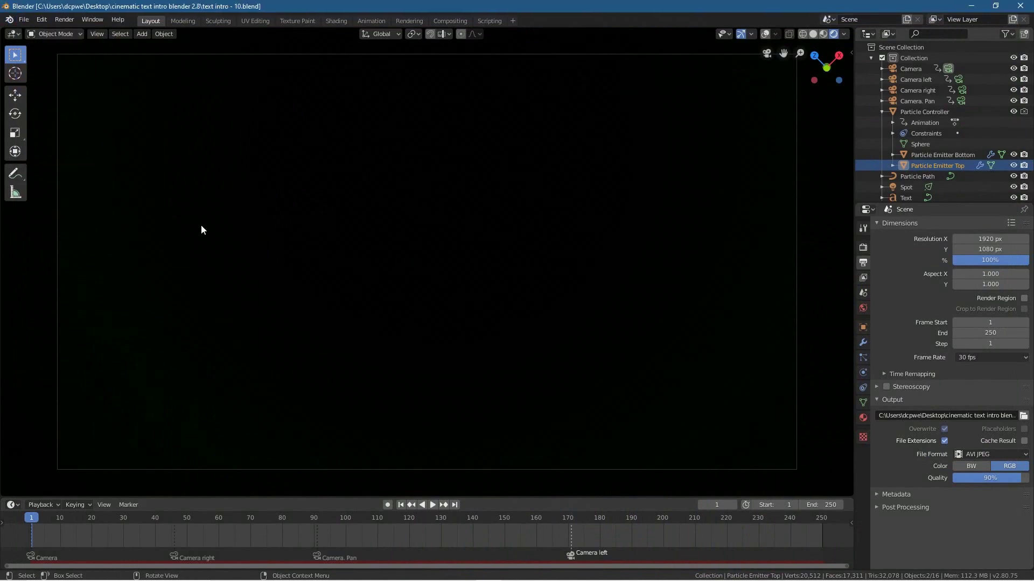
# - Minimize Blender and switch to the Windows desktop
pyautogui.click(388, 505)
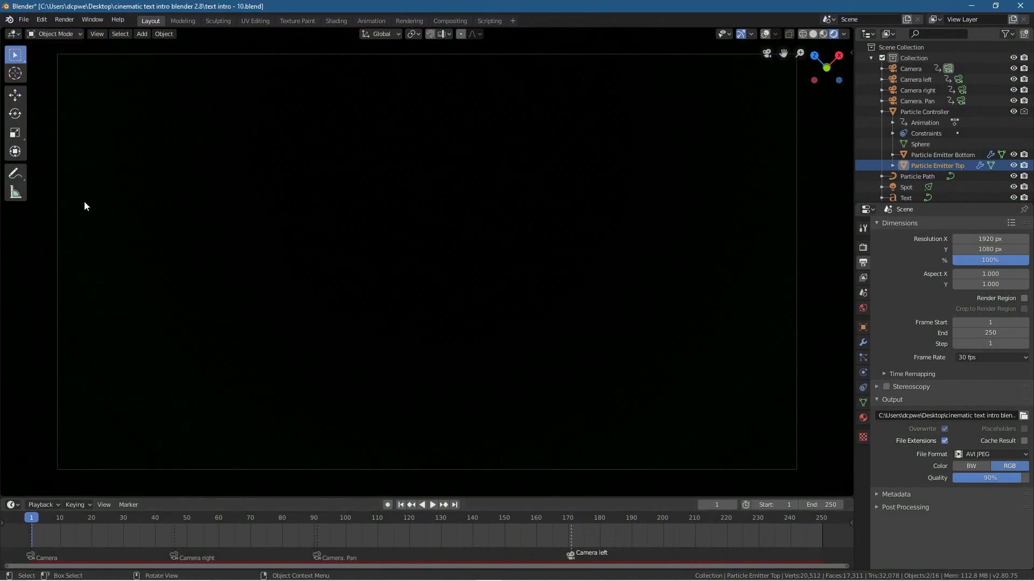
pyautogui.click(970, 6)
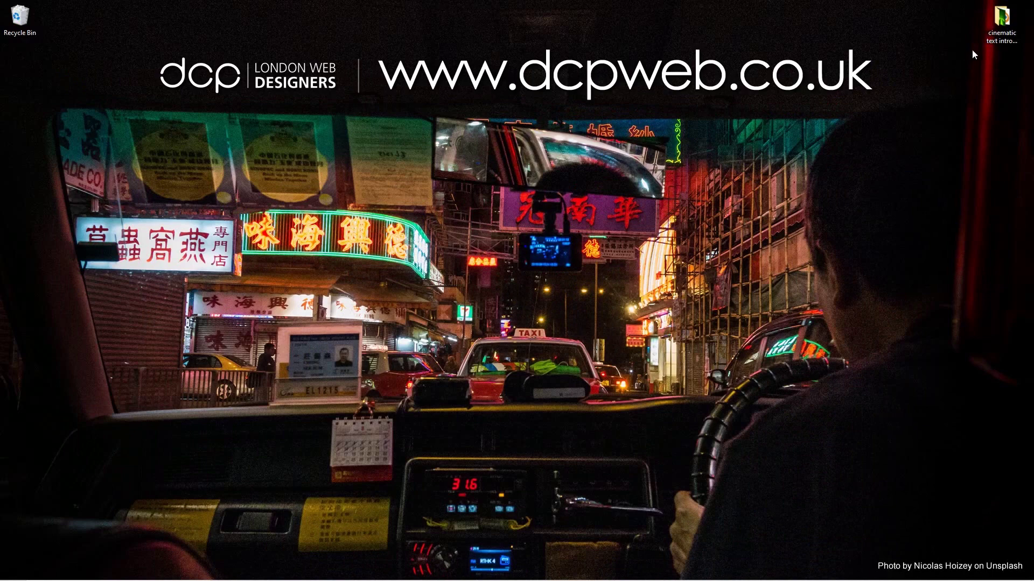